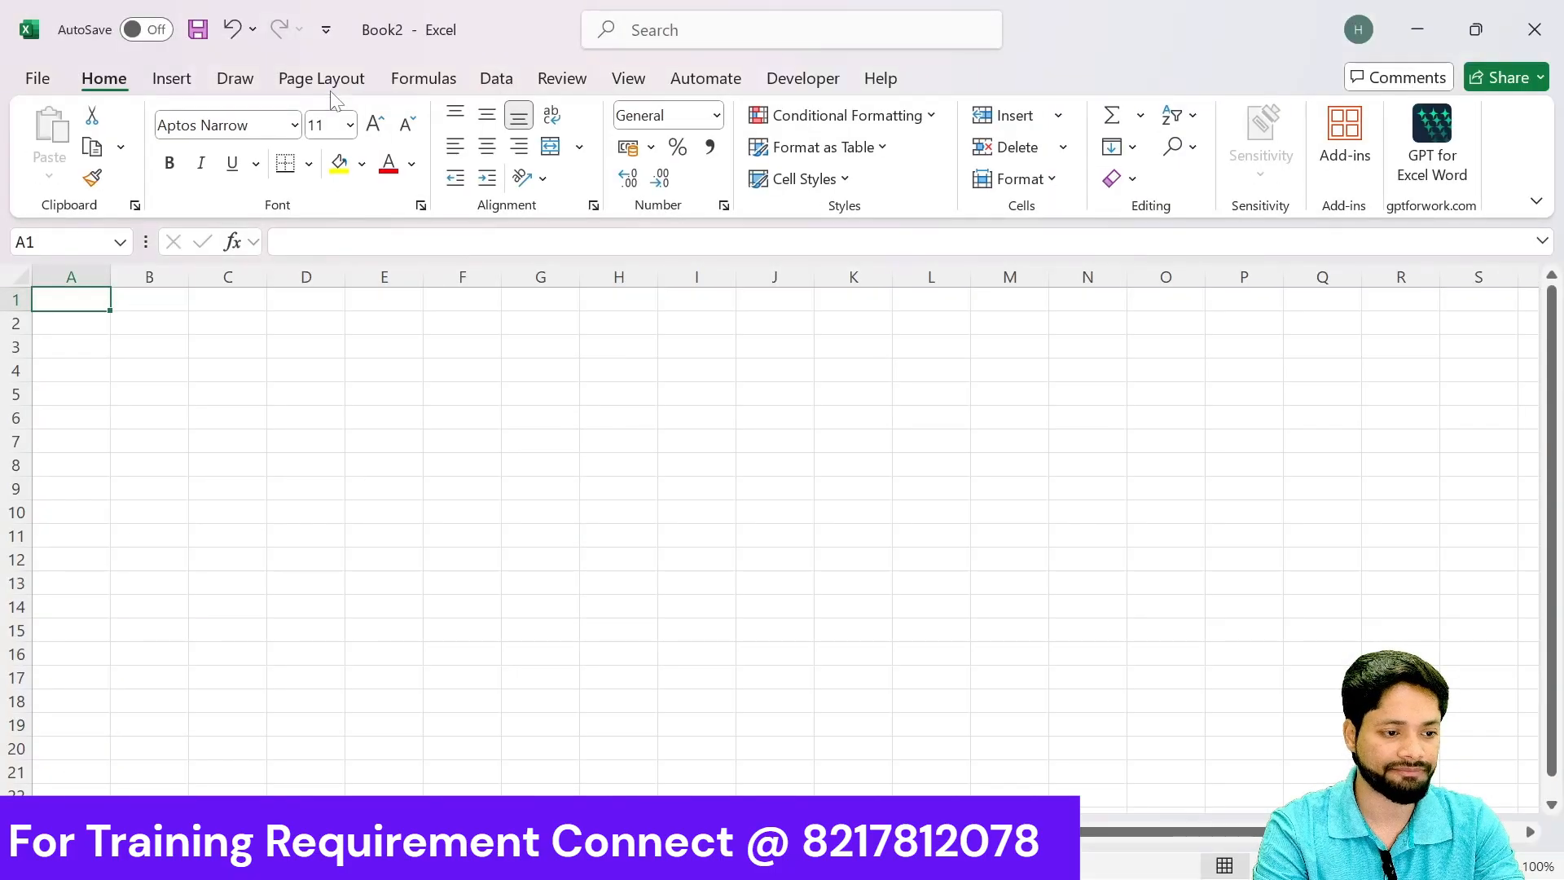
{"action": "left_click", "coordinate": [485, 82]}
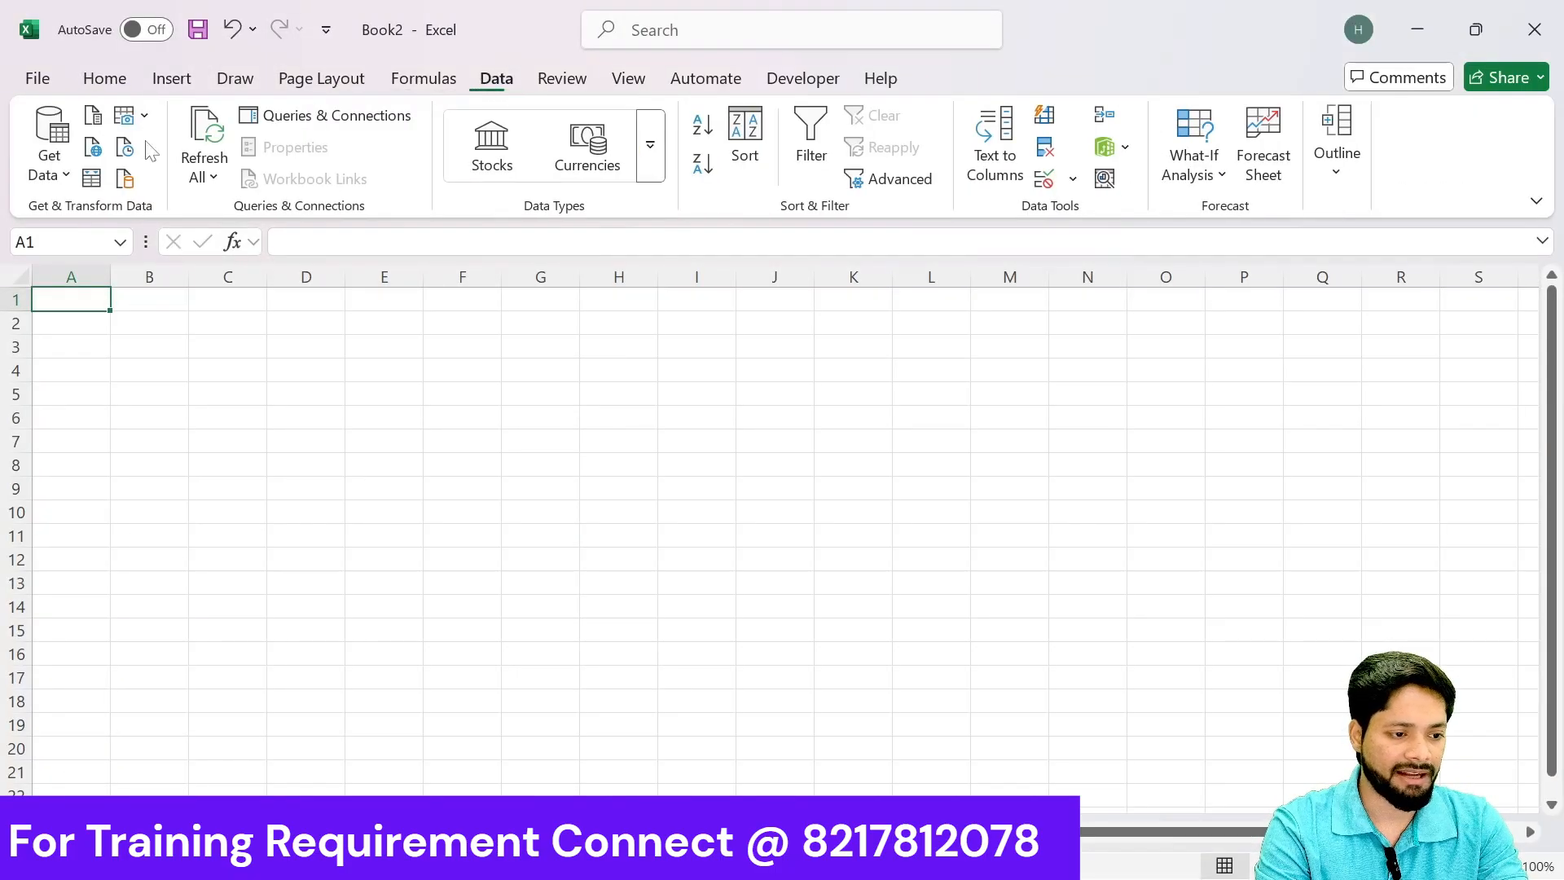
{"action": "left_click", "coordinate": [49, 150]}
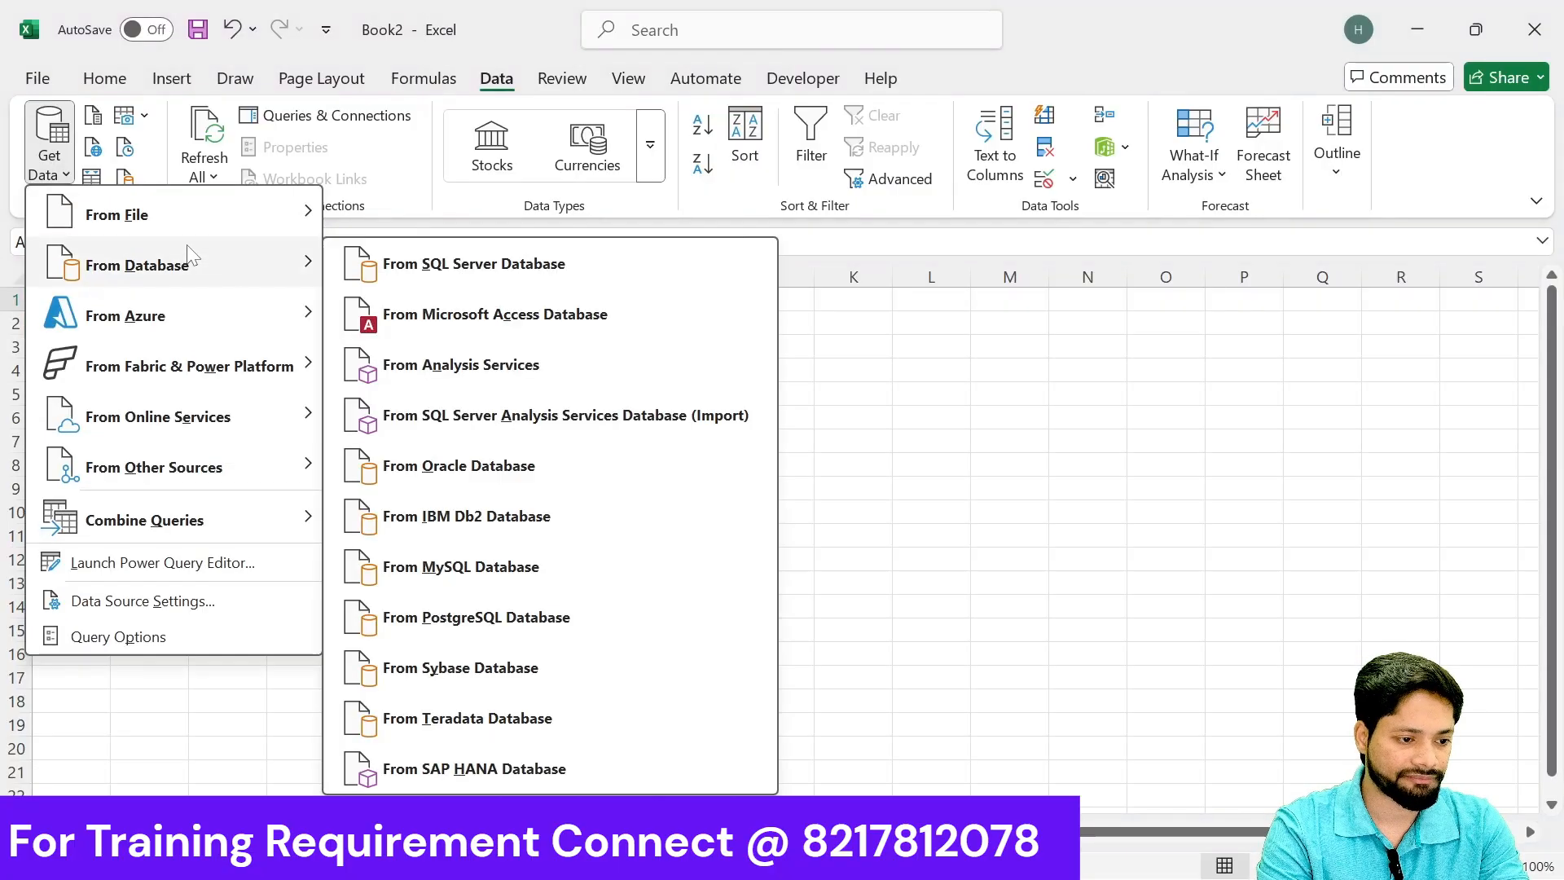
{"action": "mouse_move", "coordinate": [186, 234]}
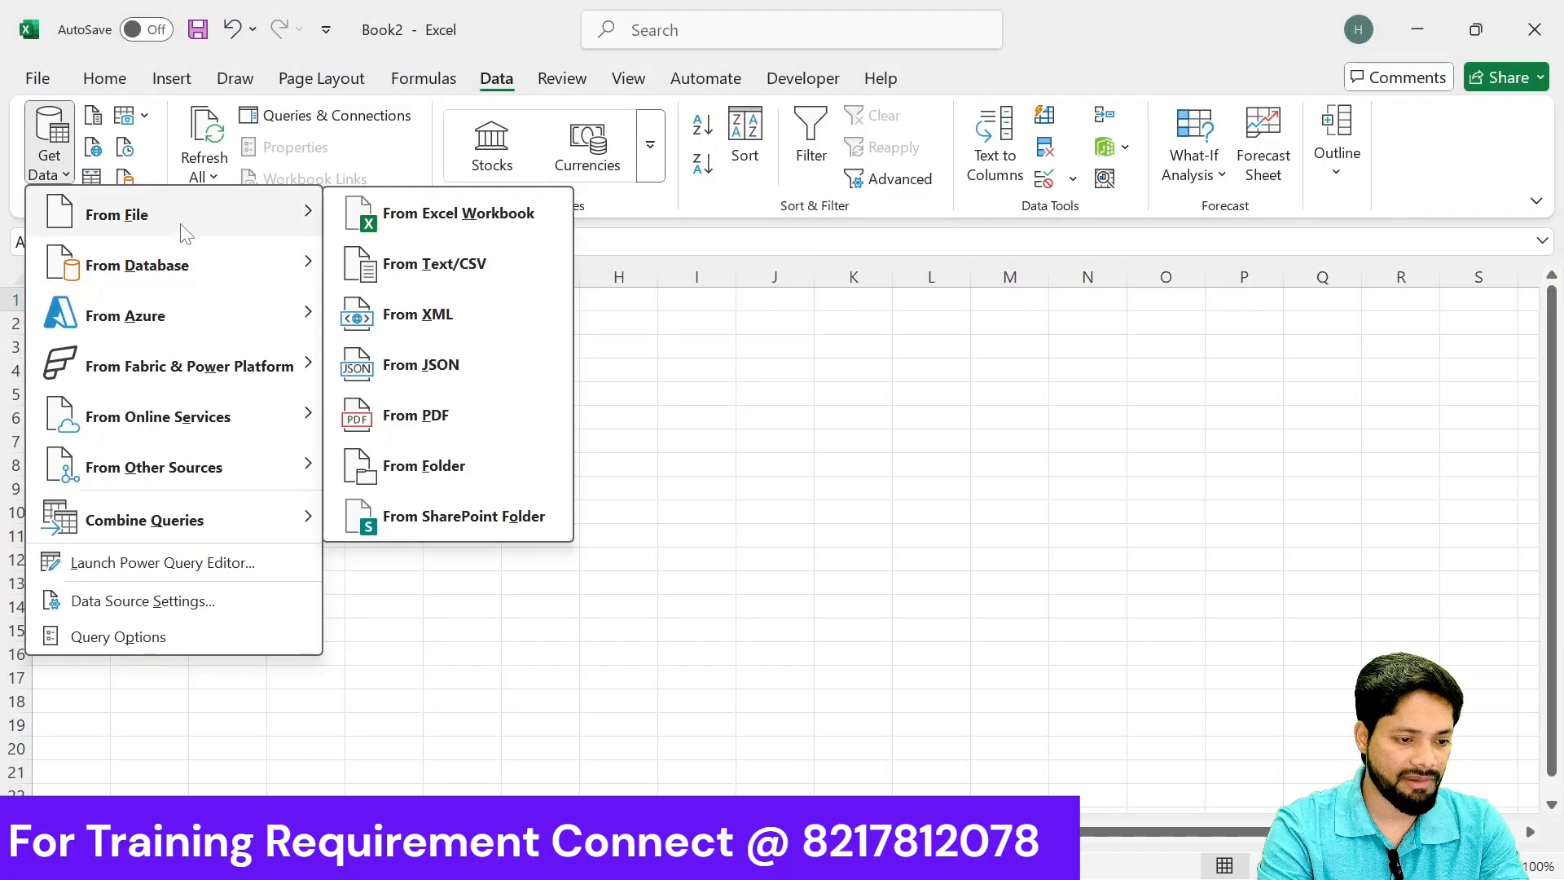
{"action": "left_click", "coordinate": [498, 252]}
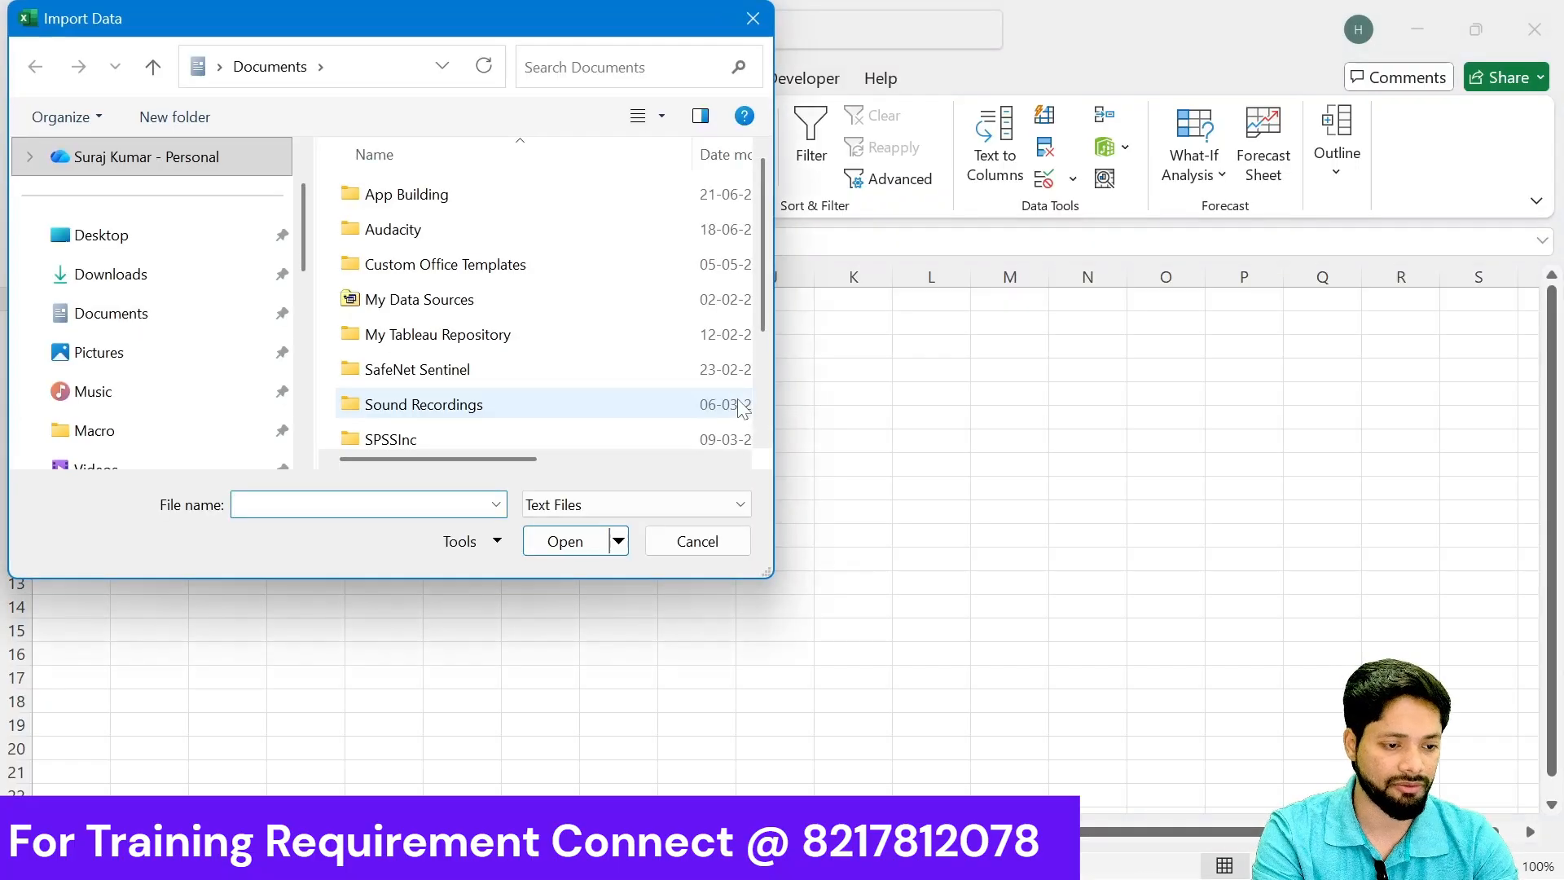
{"action": "key", "text": "alt+Tab"}
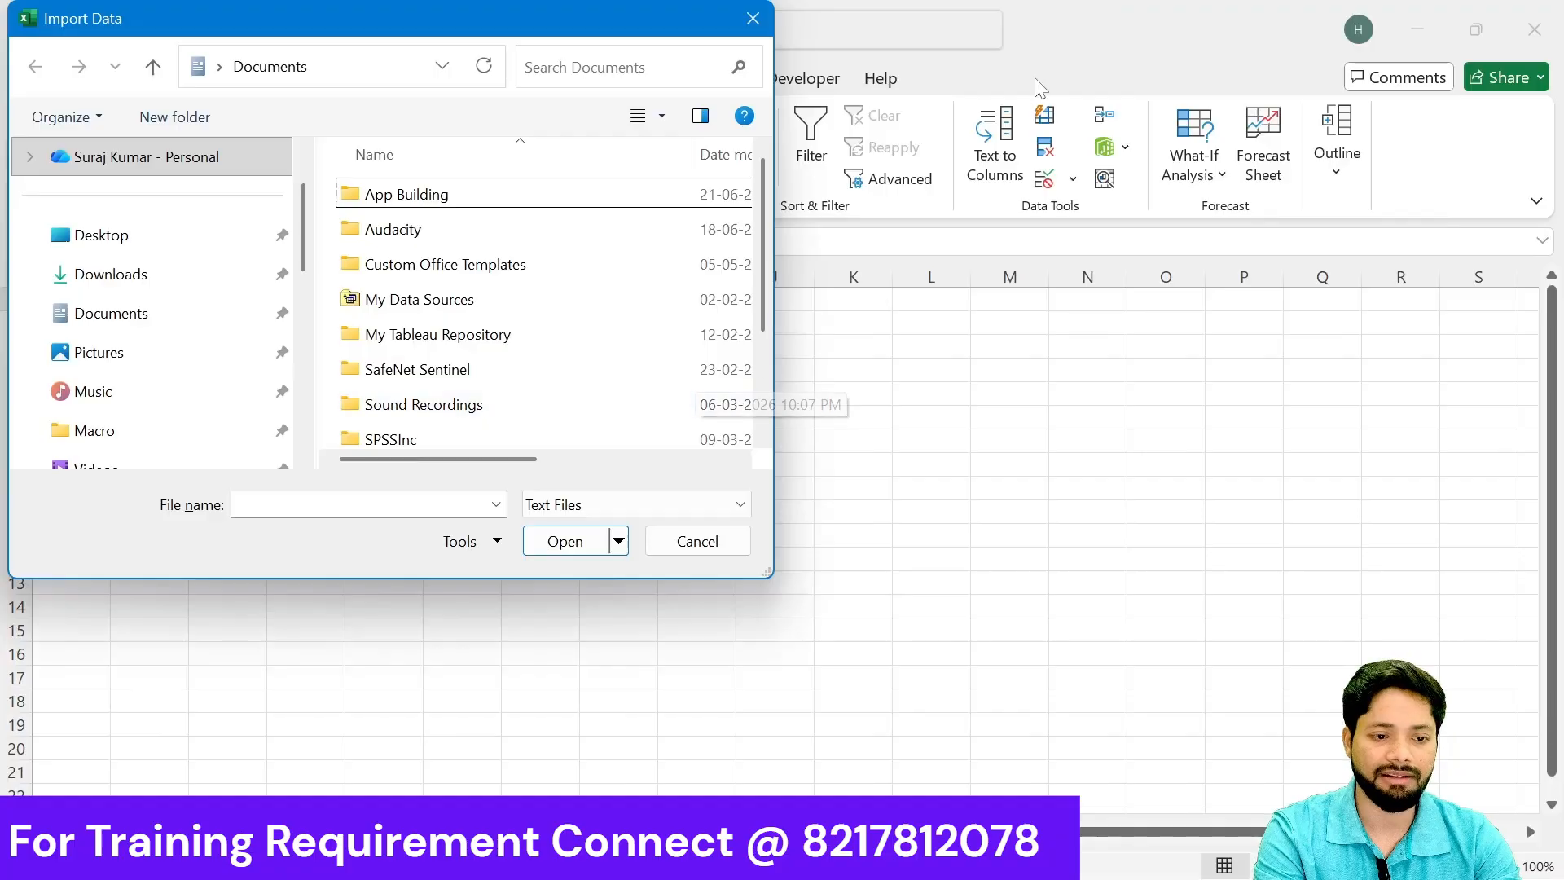
{"action": "left_click", "coordinate": [752, 17]}
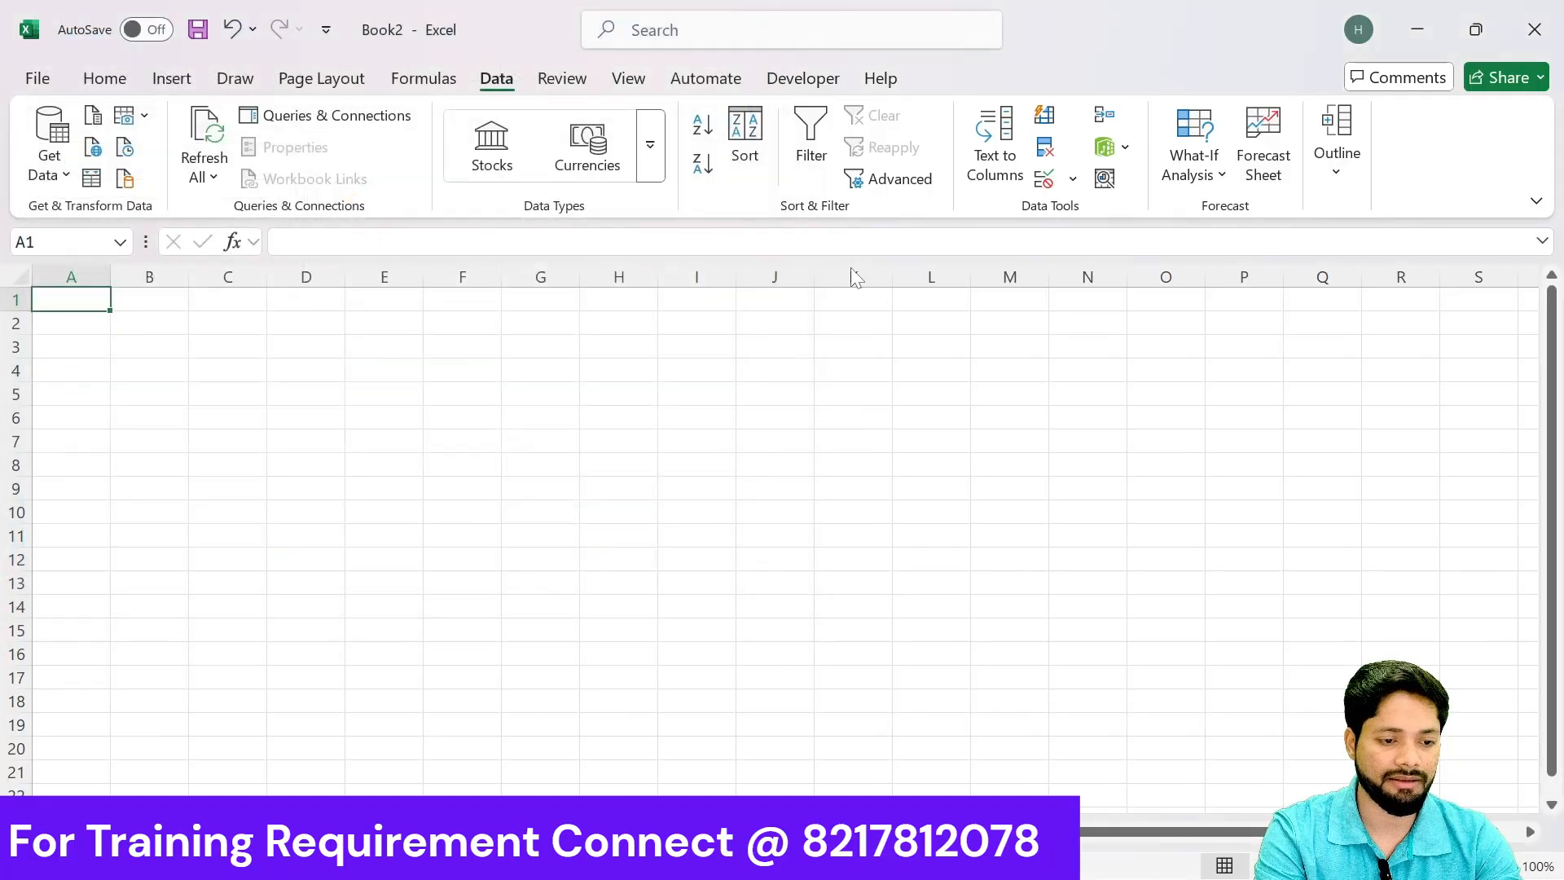
Step: Close the open ecommerce_eda_dataset workbook and import the ecommerce_eda_dataset CSV file from the Desktop into the blank Book2 workbook
{"action": "key", "text": "alt+Tab"}
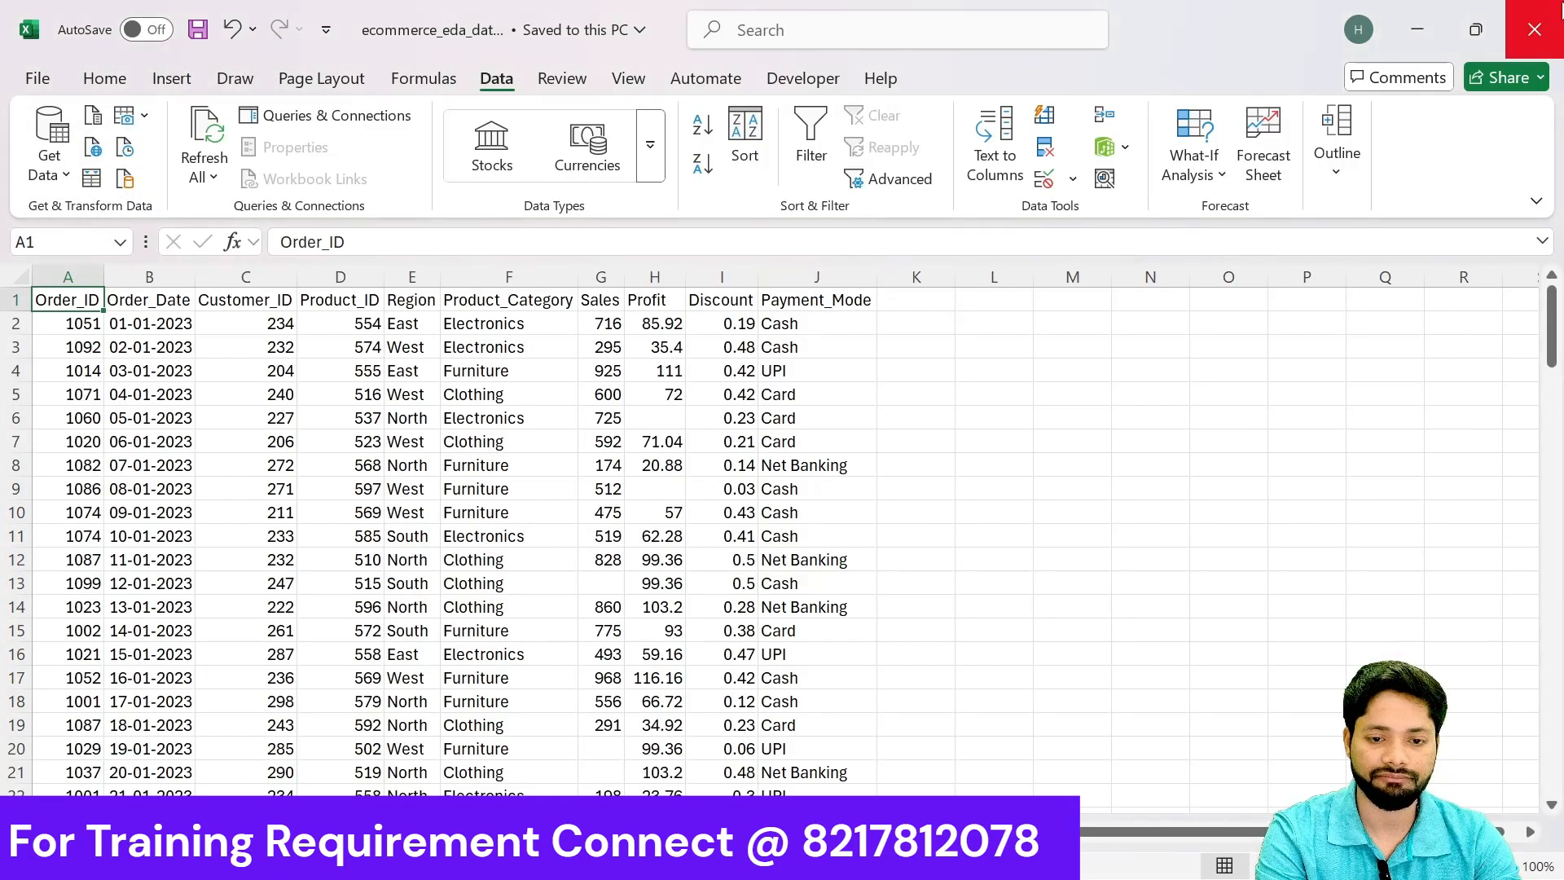
{"action": "left_click", "coordinate": [1555, 10]}
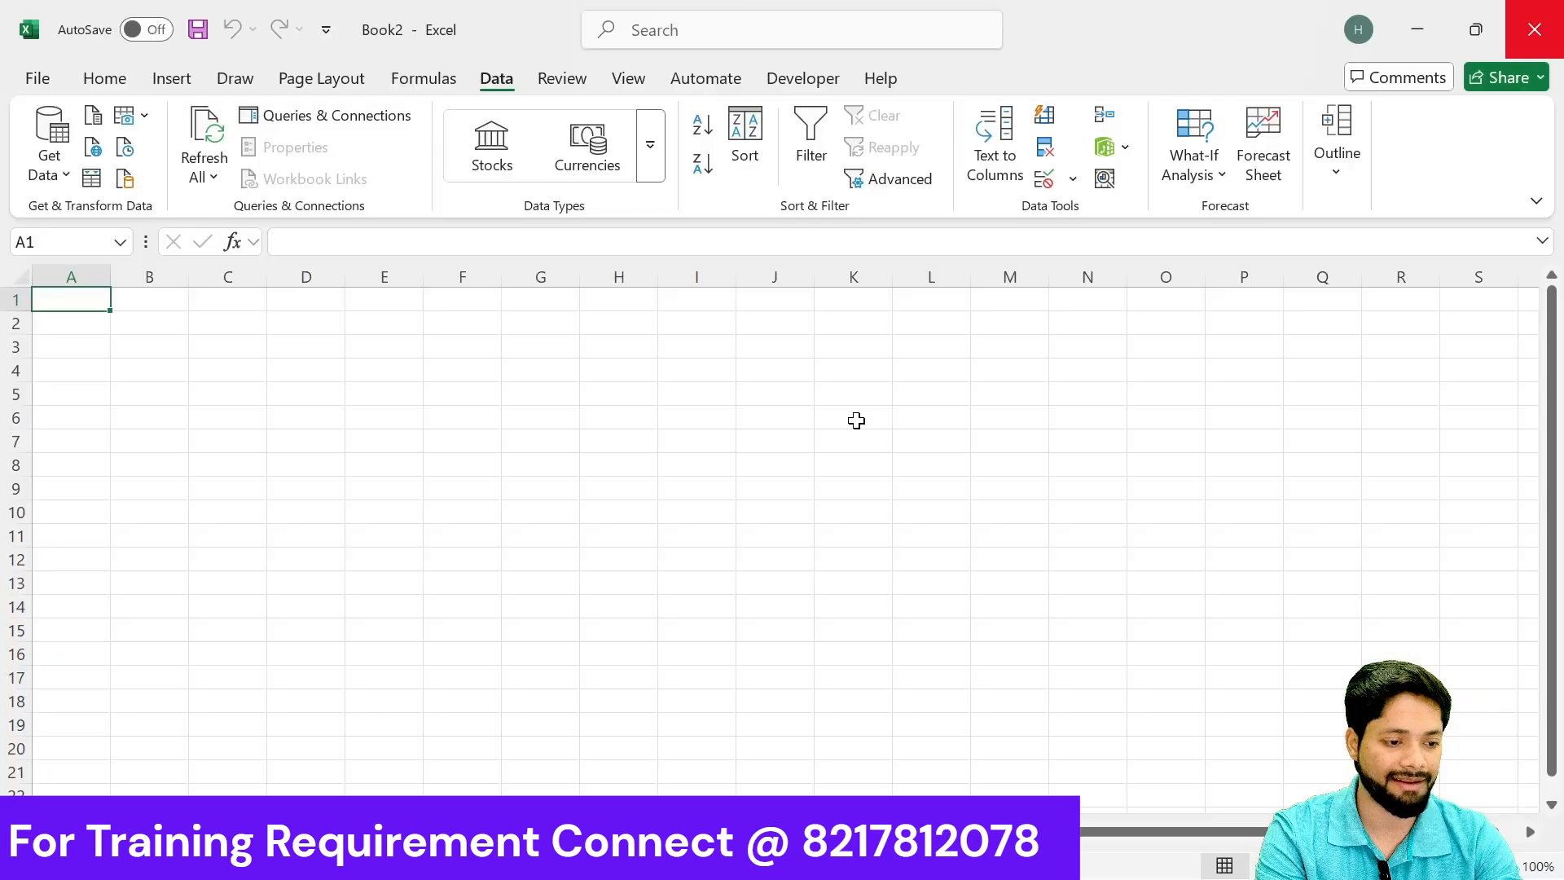
{"action": "left_click", "coordinate": [49, 161]}
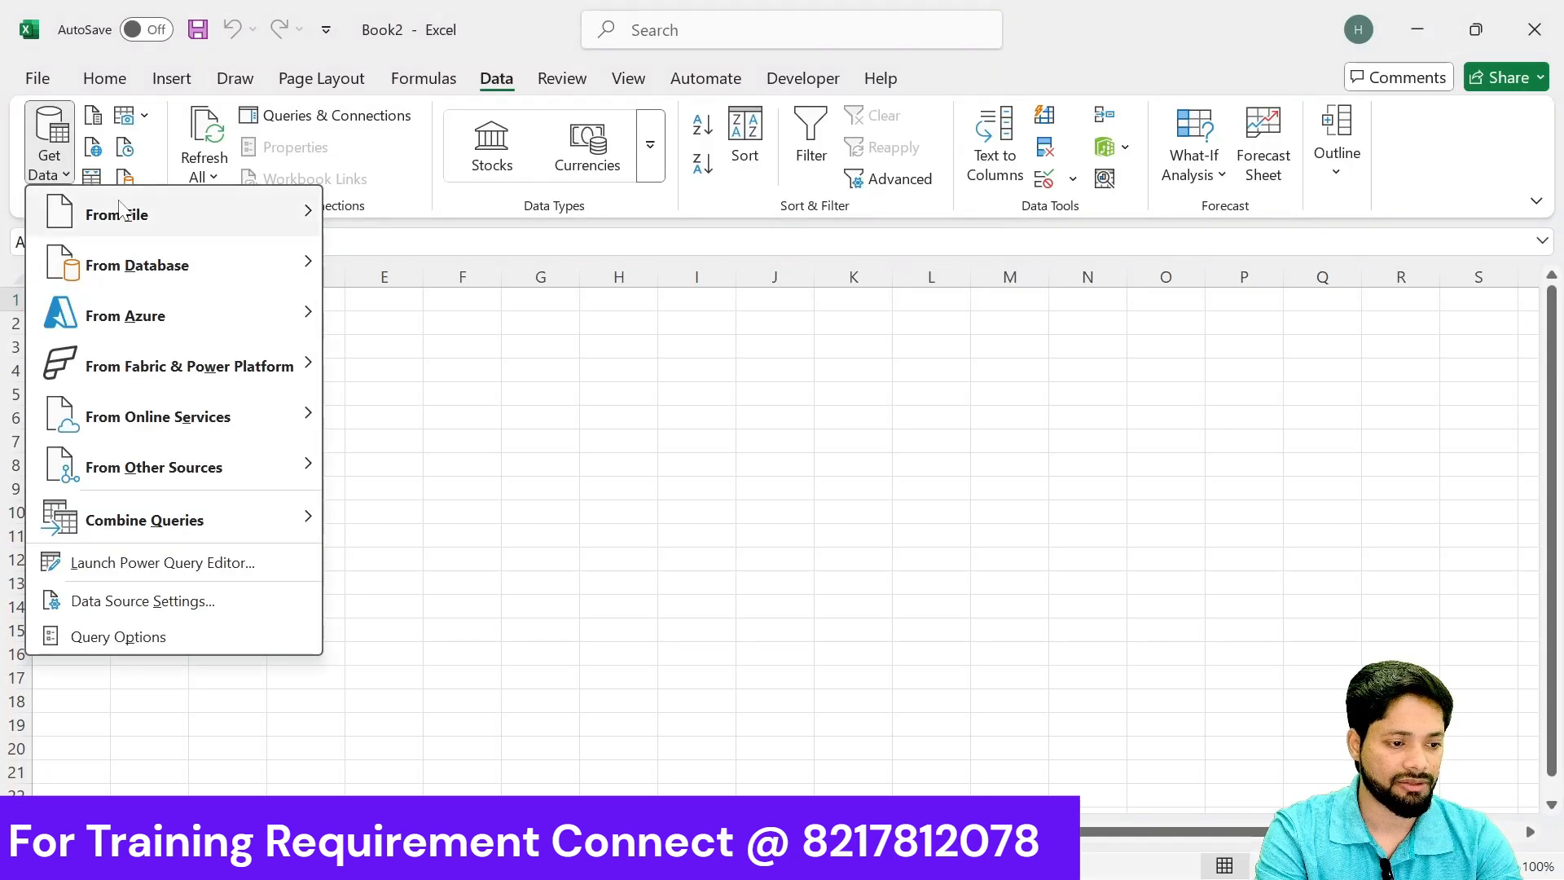
{"action": "mouse_move", "coordinate": [120, 210]}
{"action": "left_click", "coordinate": [370, 264]}
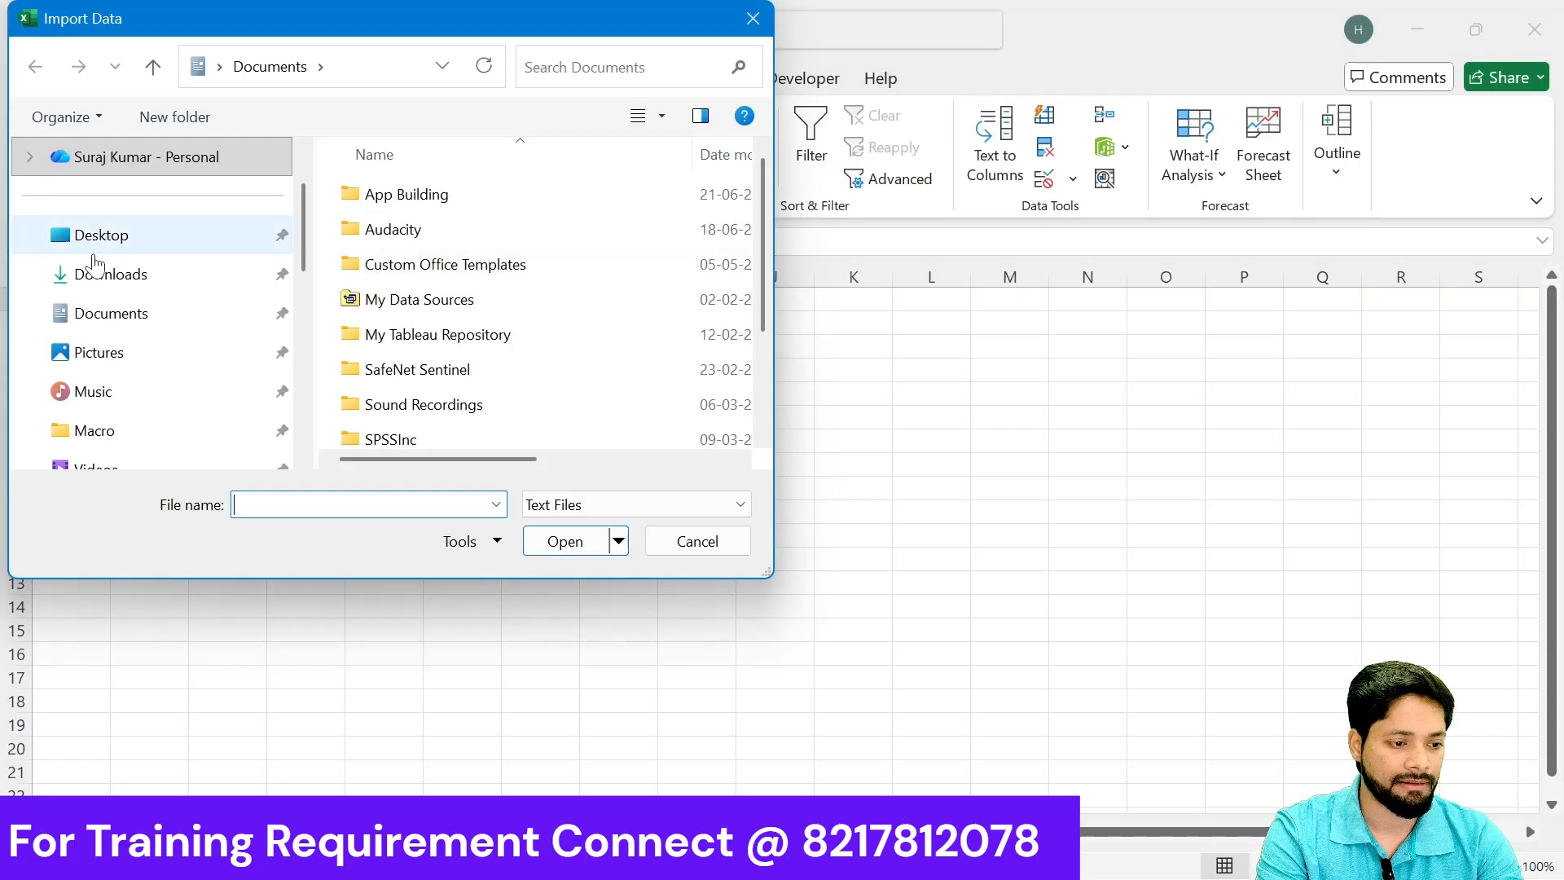
{"action": "left_click", "coordinate": [95, 237]}
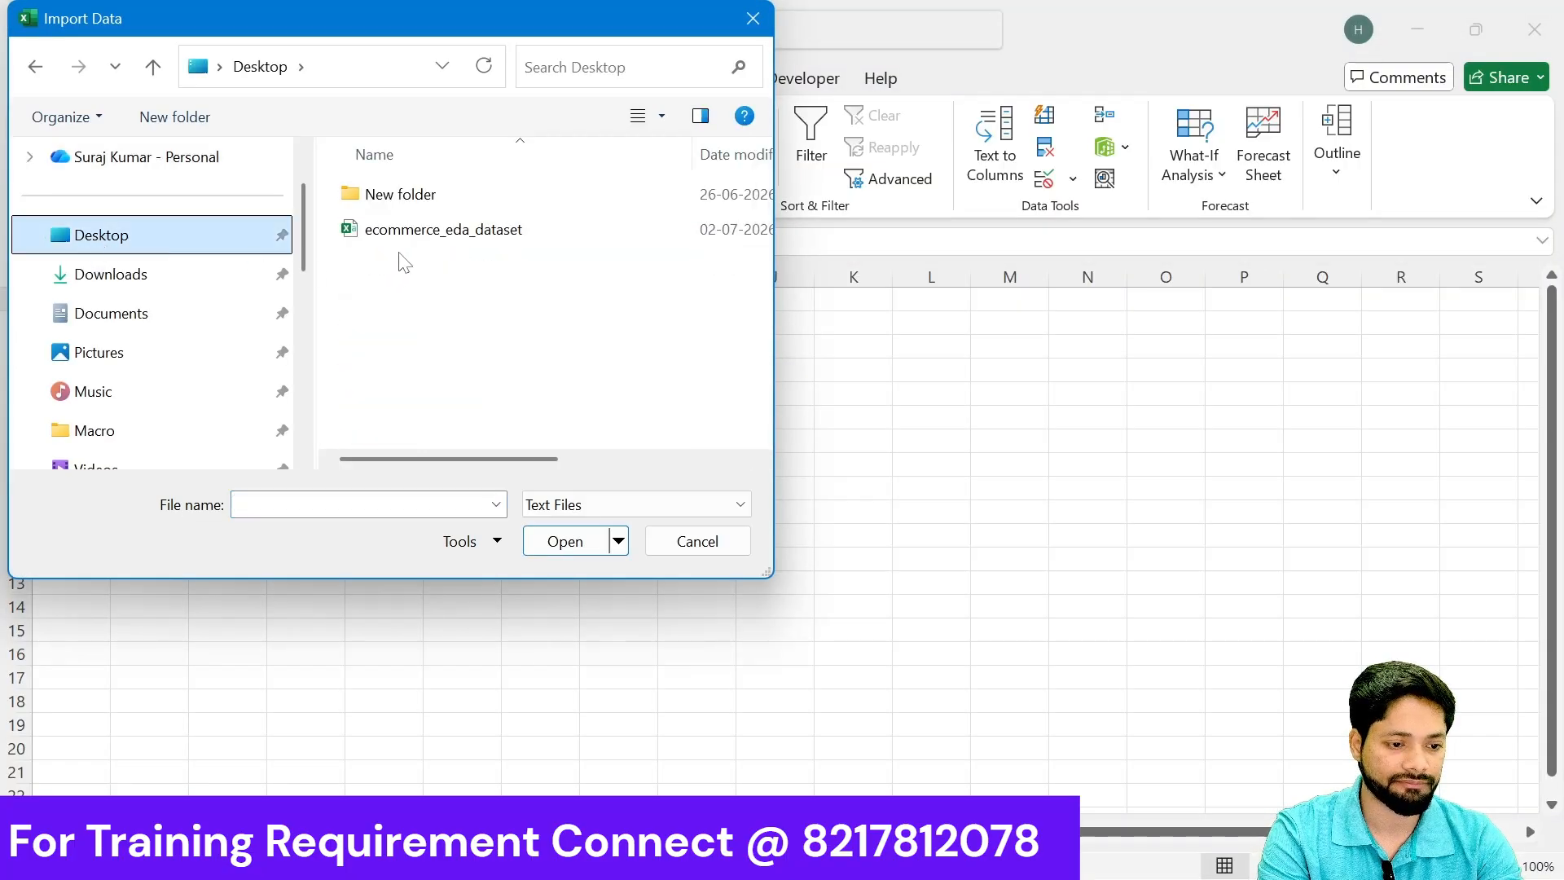
{"action": "double_click", "coordinate": [424, 230]}
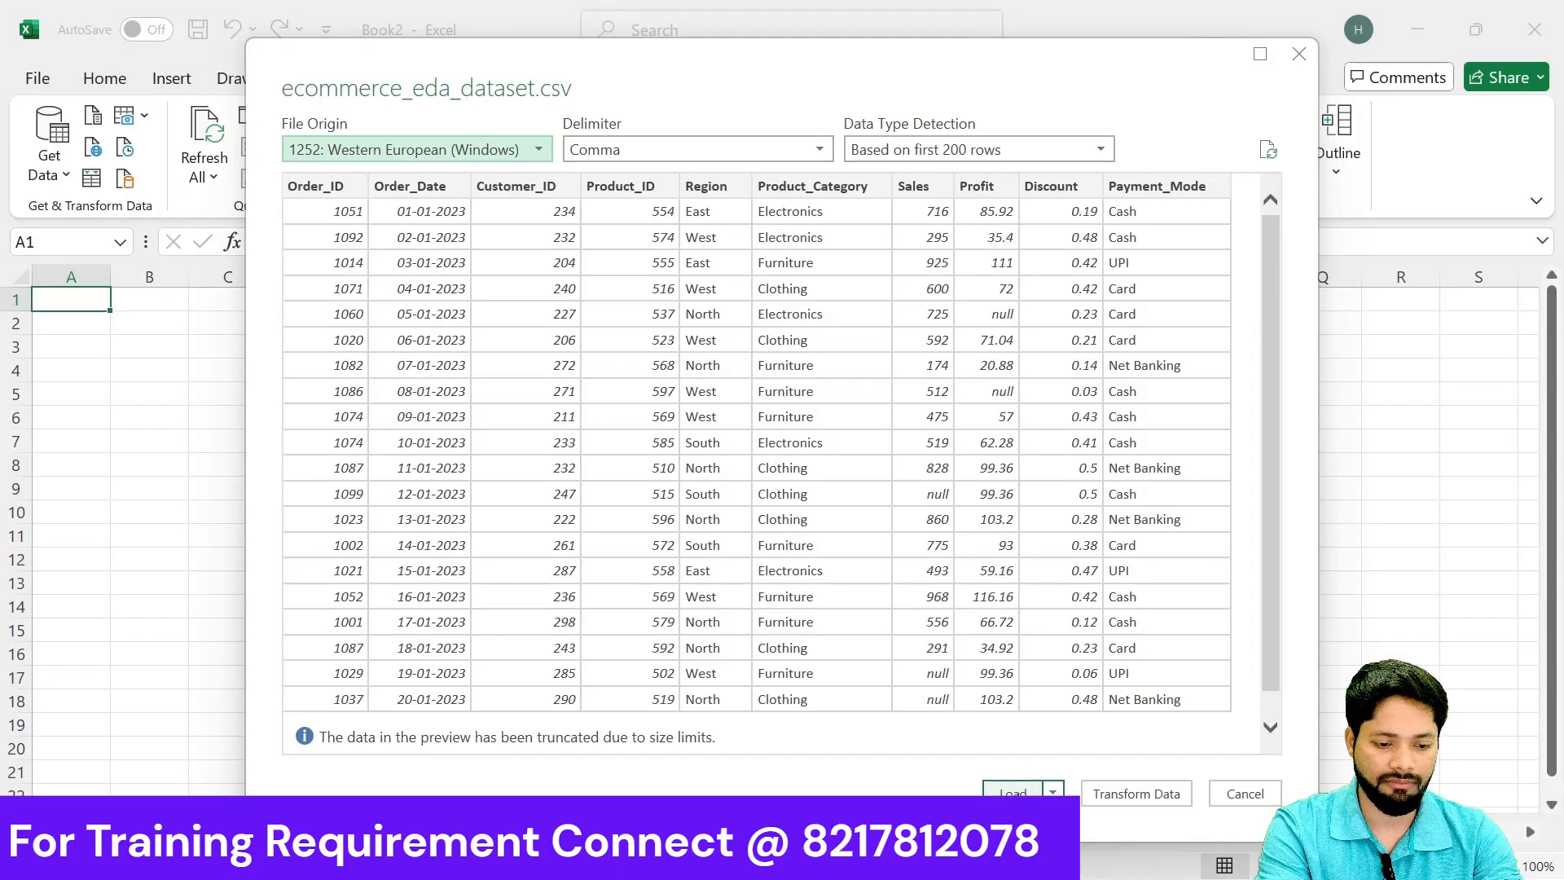
{"action": "left_click", "coordinate": [1013, 791]}
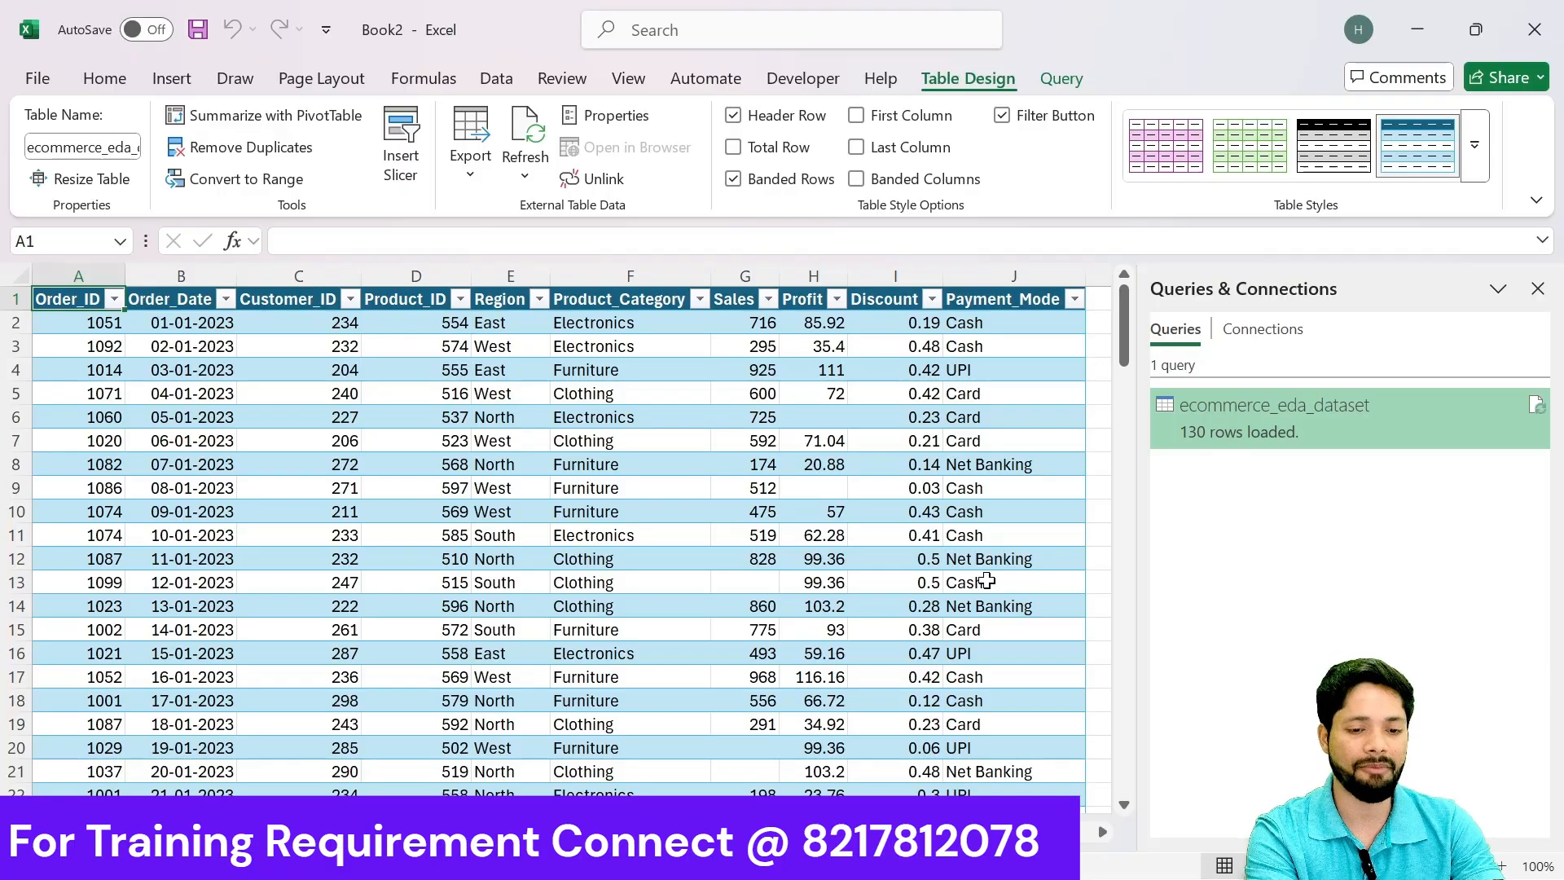
{"action": "left_click", "coordinate": [1536, 290]}
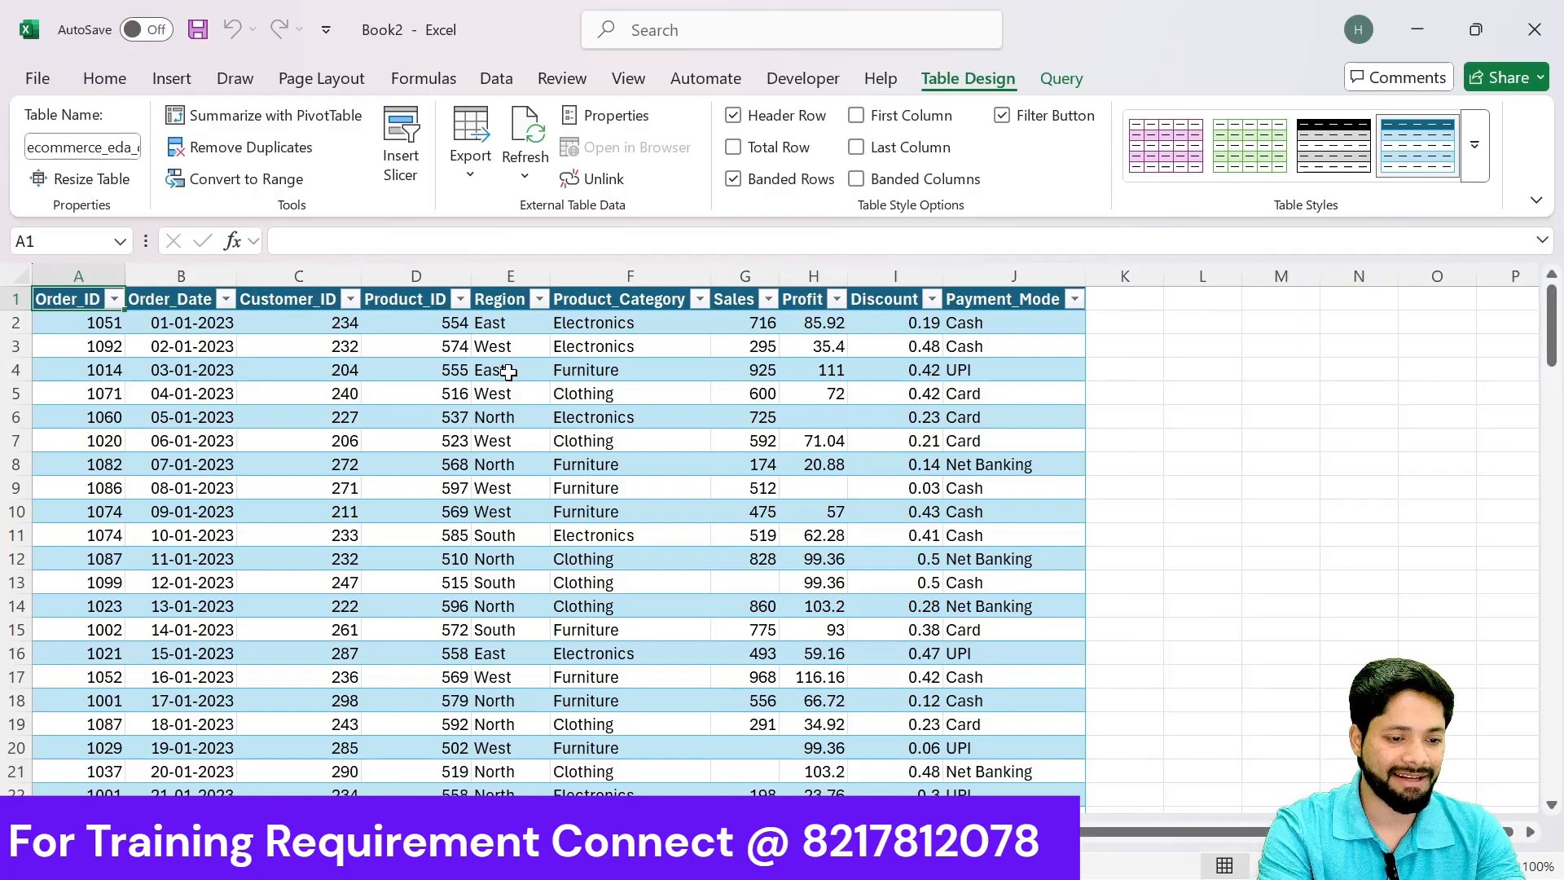
Step: Review the table's column headers from Order_Date through Payment_Mode and check the list of insight questions in the PowerPoint slide show
{"action": "left_click", "coordinate": [88, 88]}
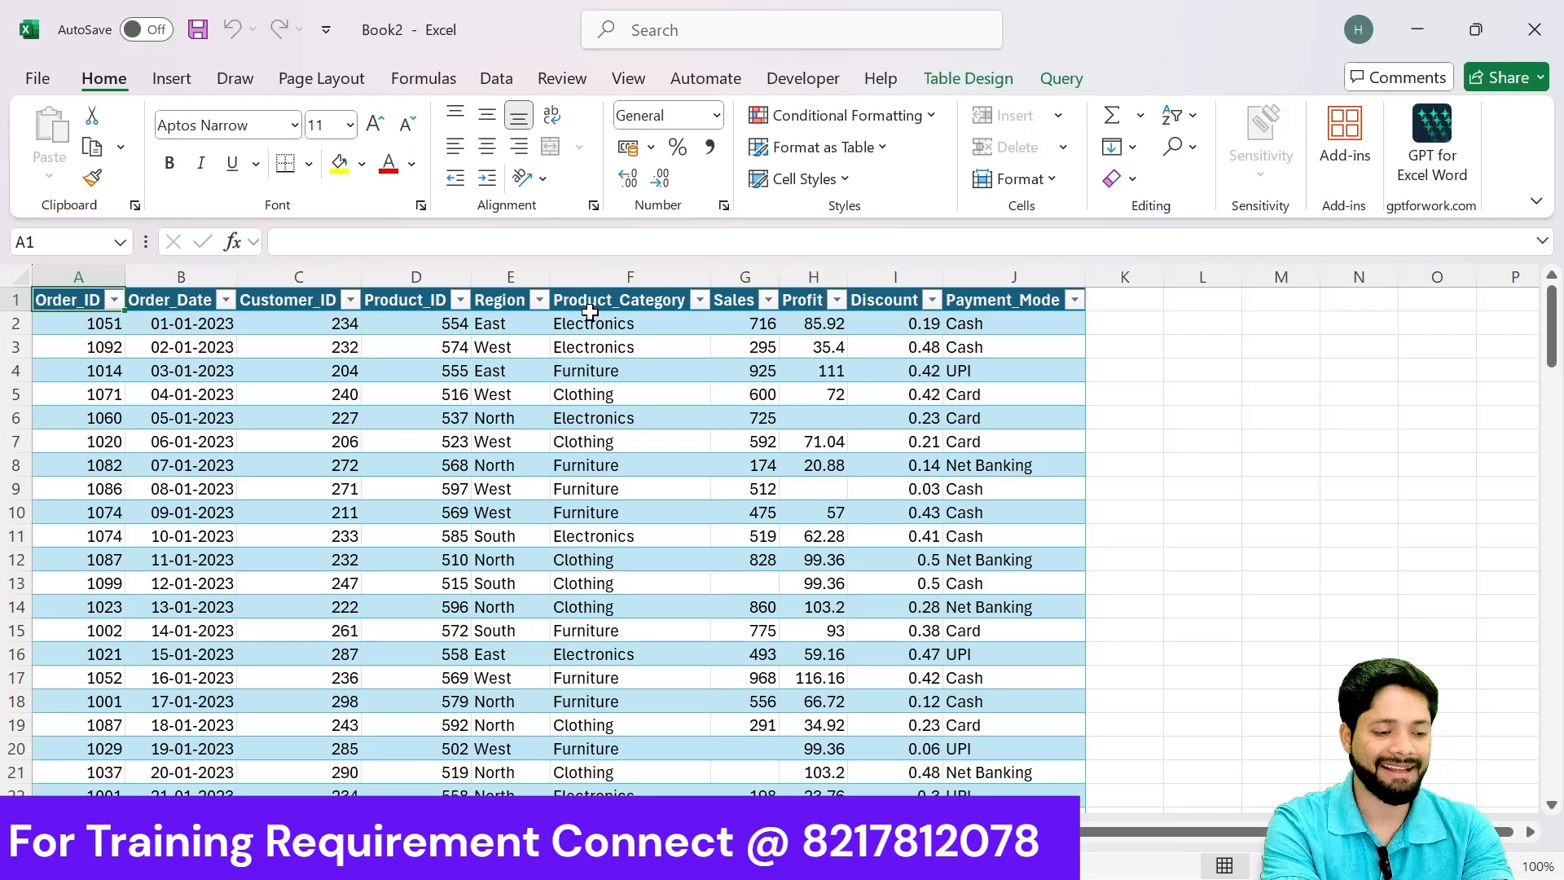
{"action": "left_click", "coordinate": [205, 309]}
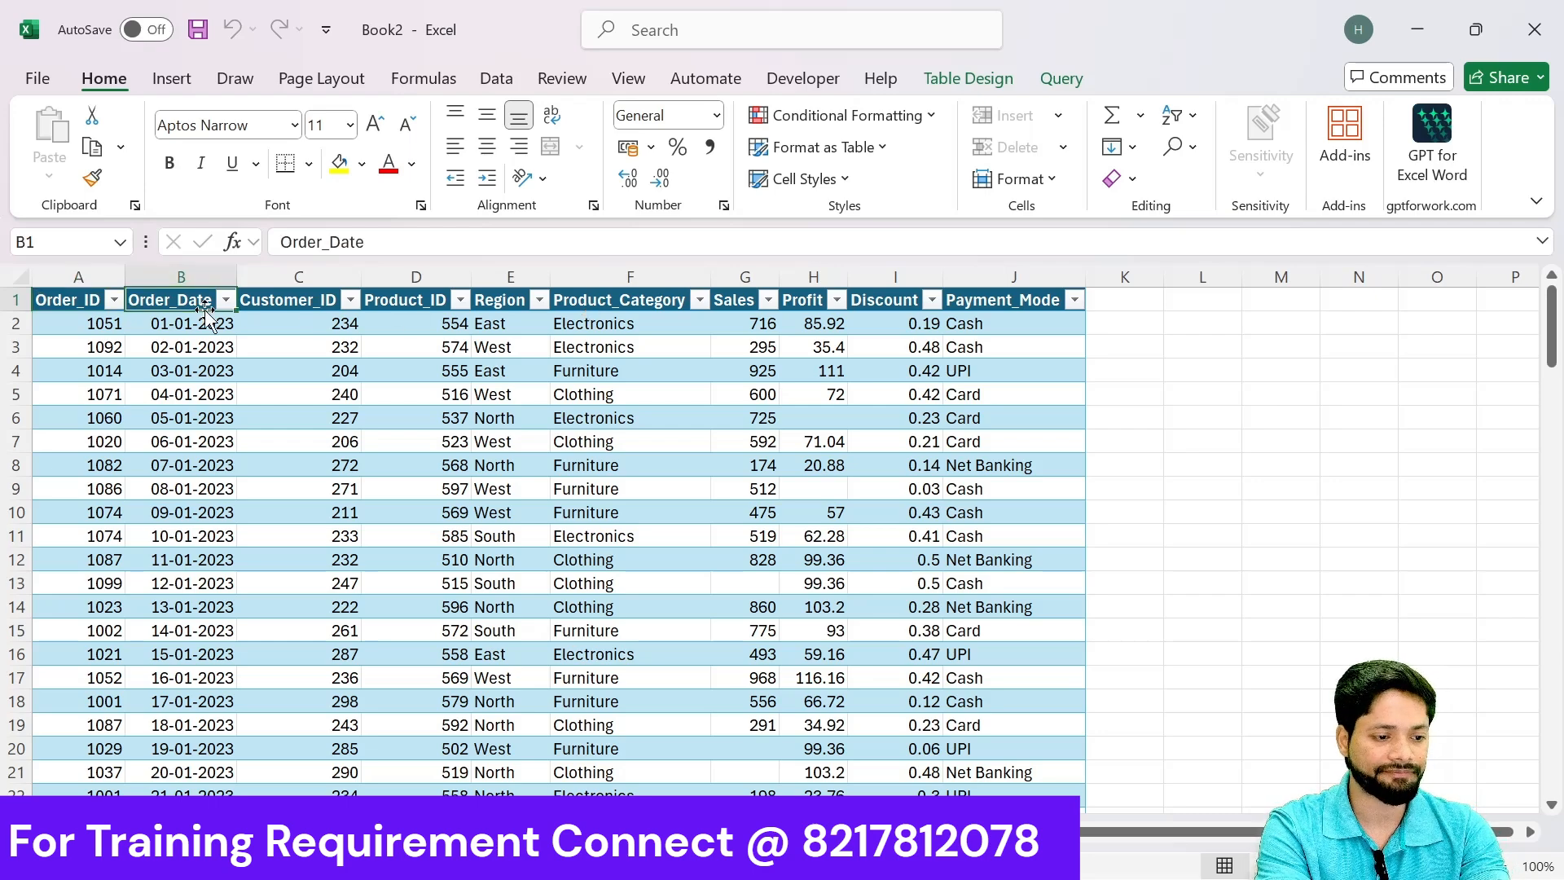
{"action": "left_click", "coordinate": [200, 347]}
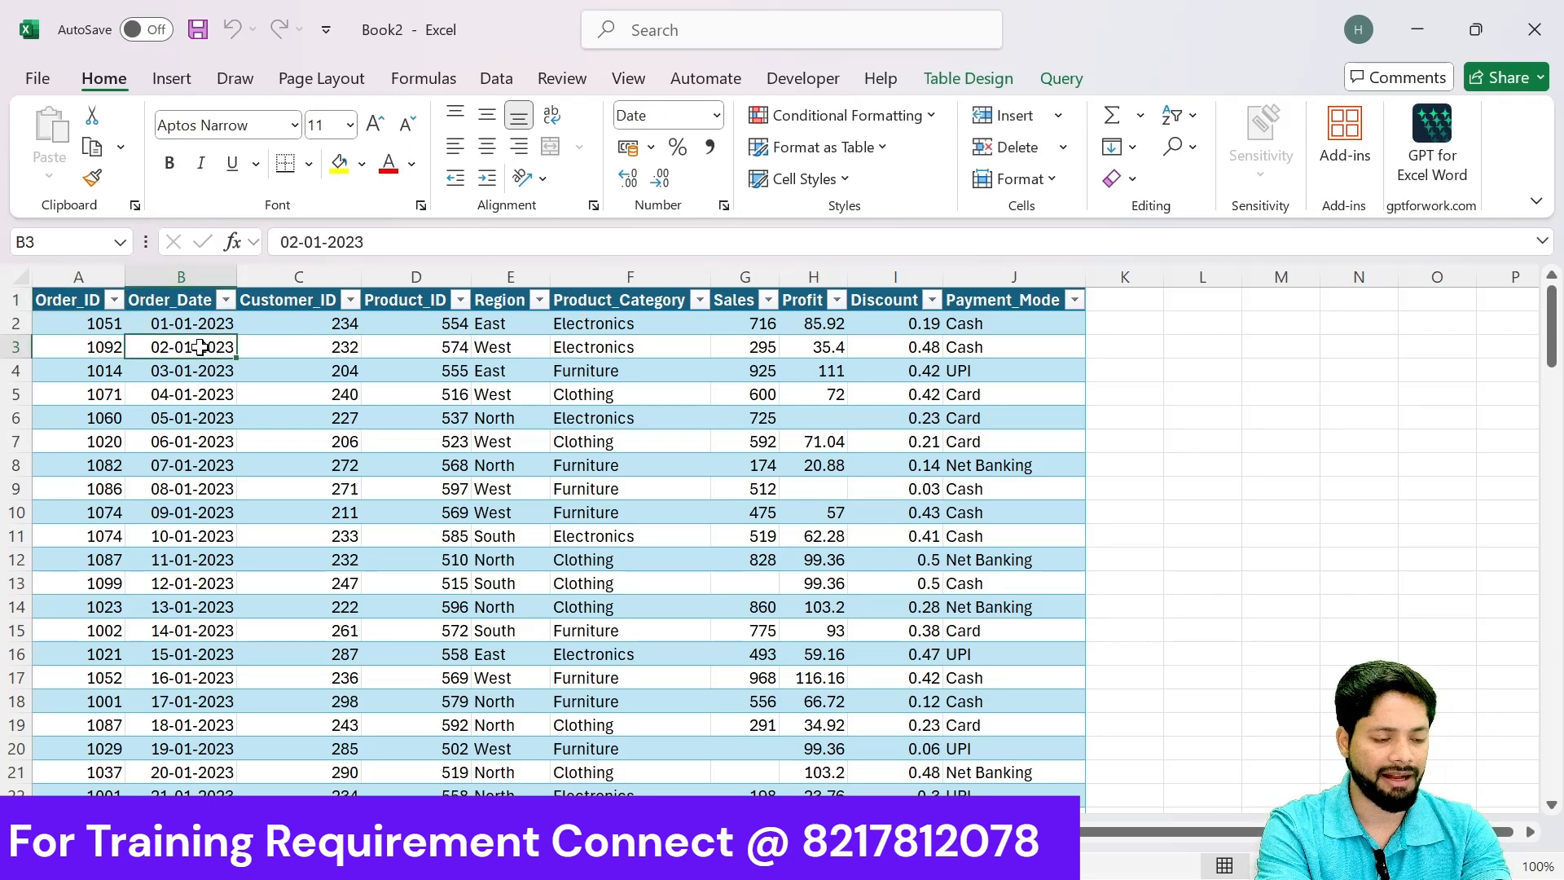
{"action": "left_click", "coordinate": [282, 298]}
{"action": "key", "text": "Right"}
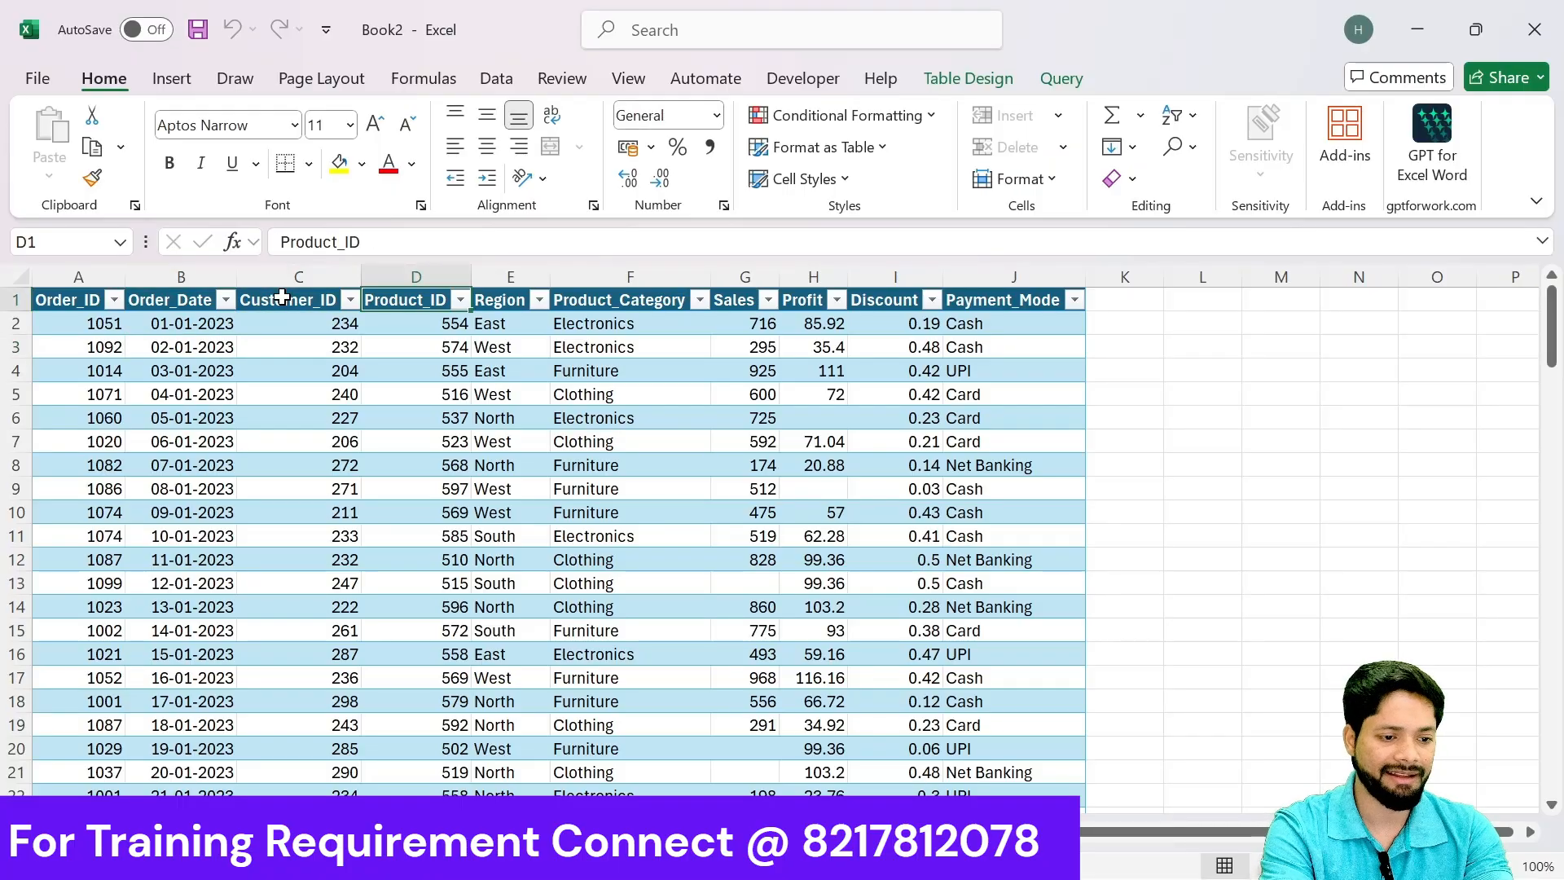
{"action": "key", "text": "Right"}
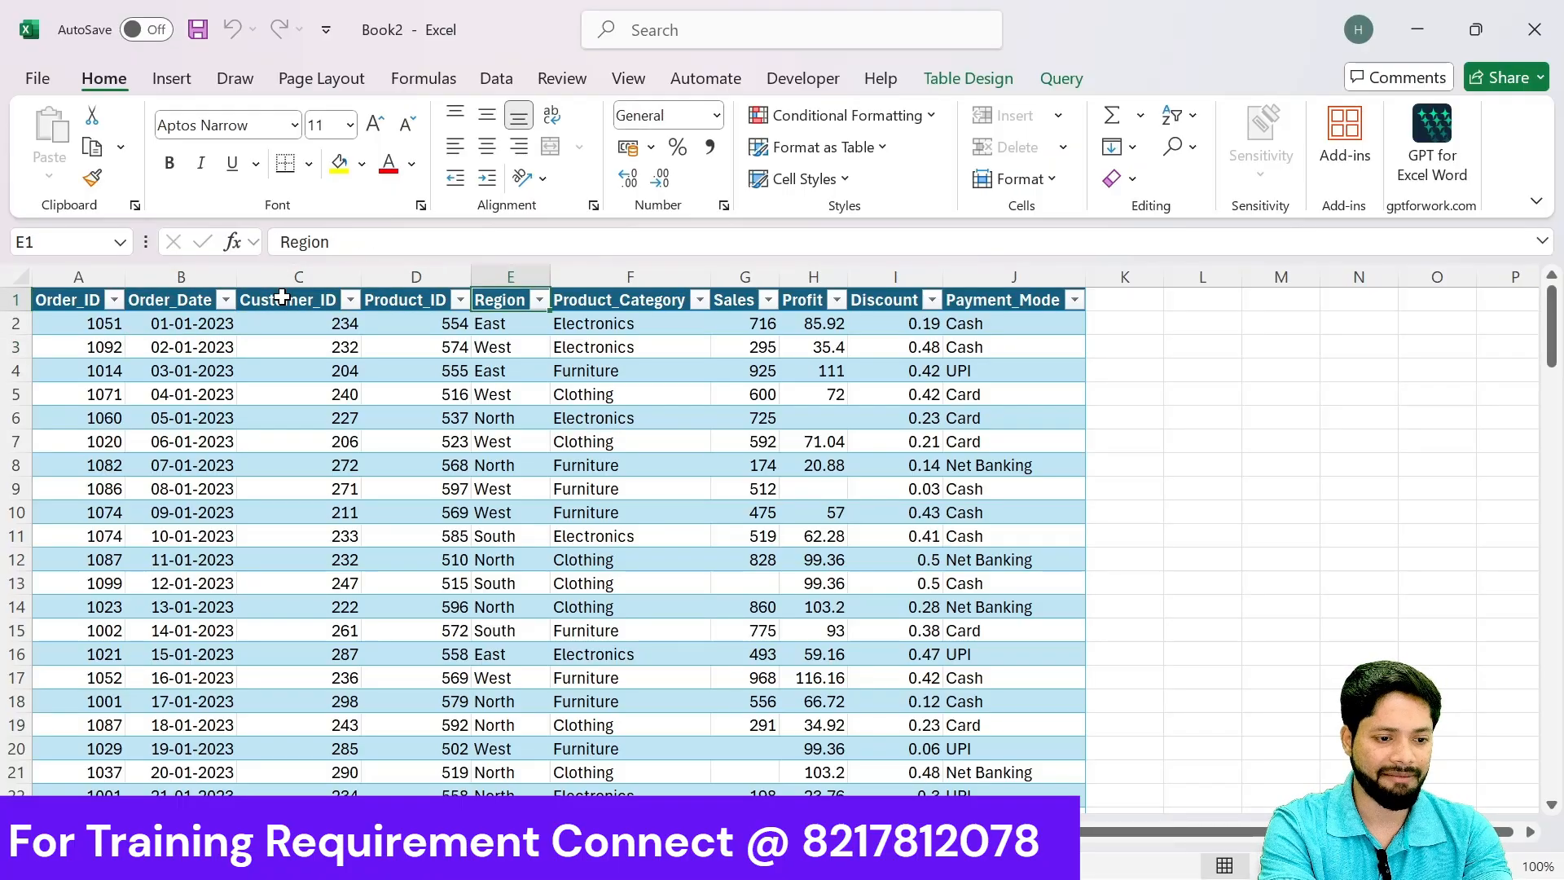
{"action": "key", "text": "Right"}
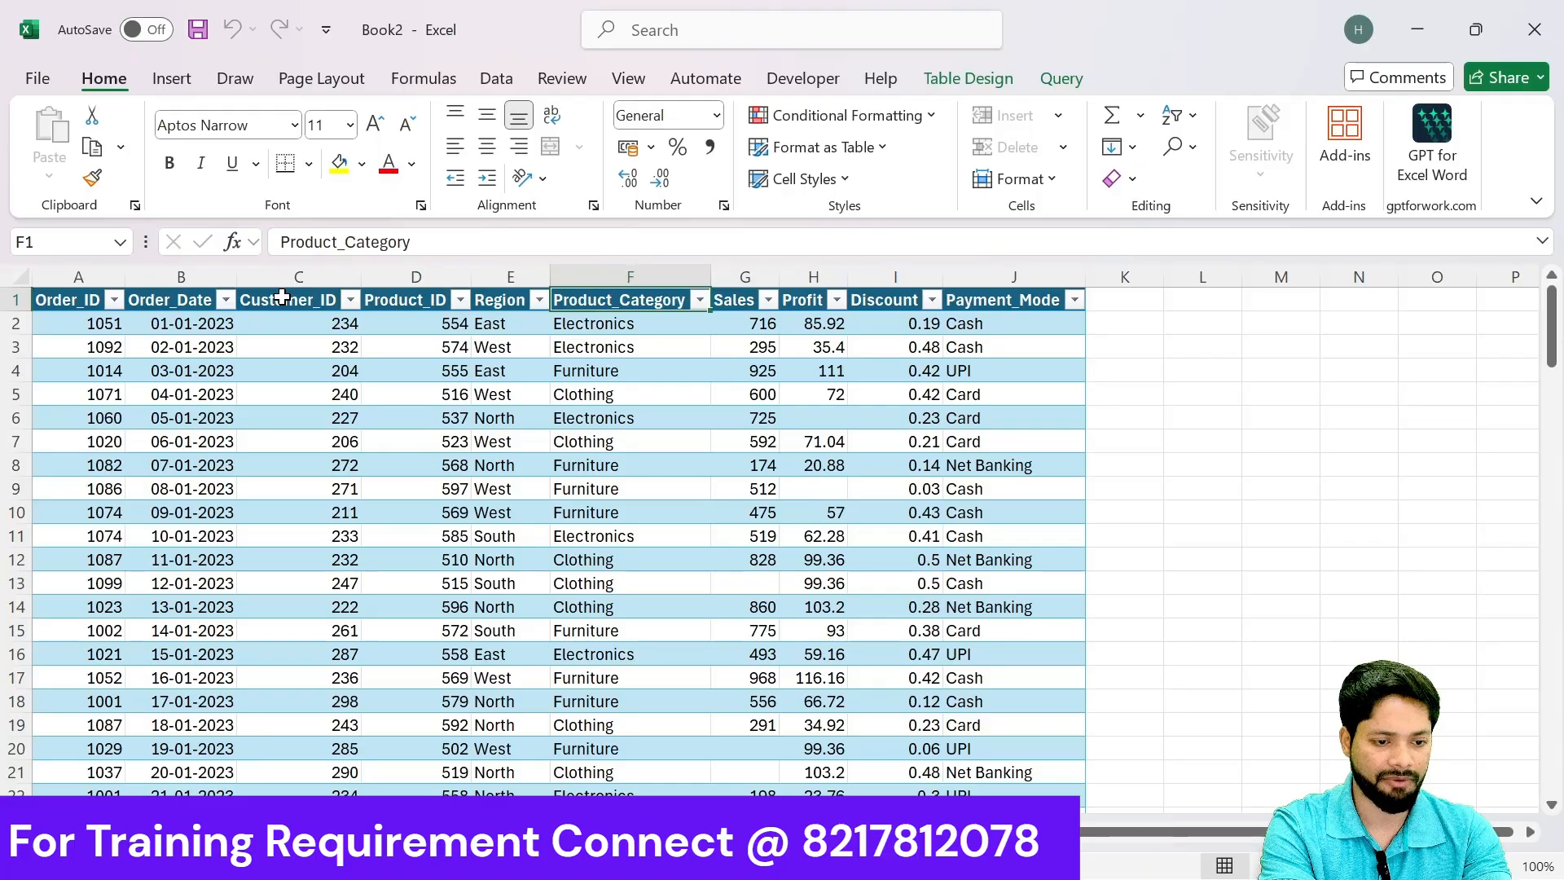
{"action": "key", "text": "Right"}
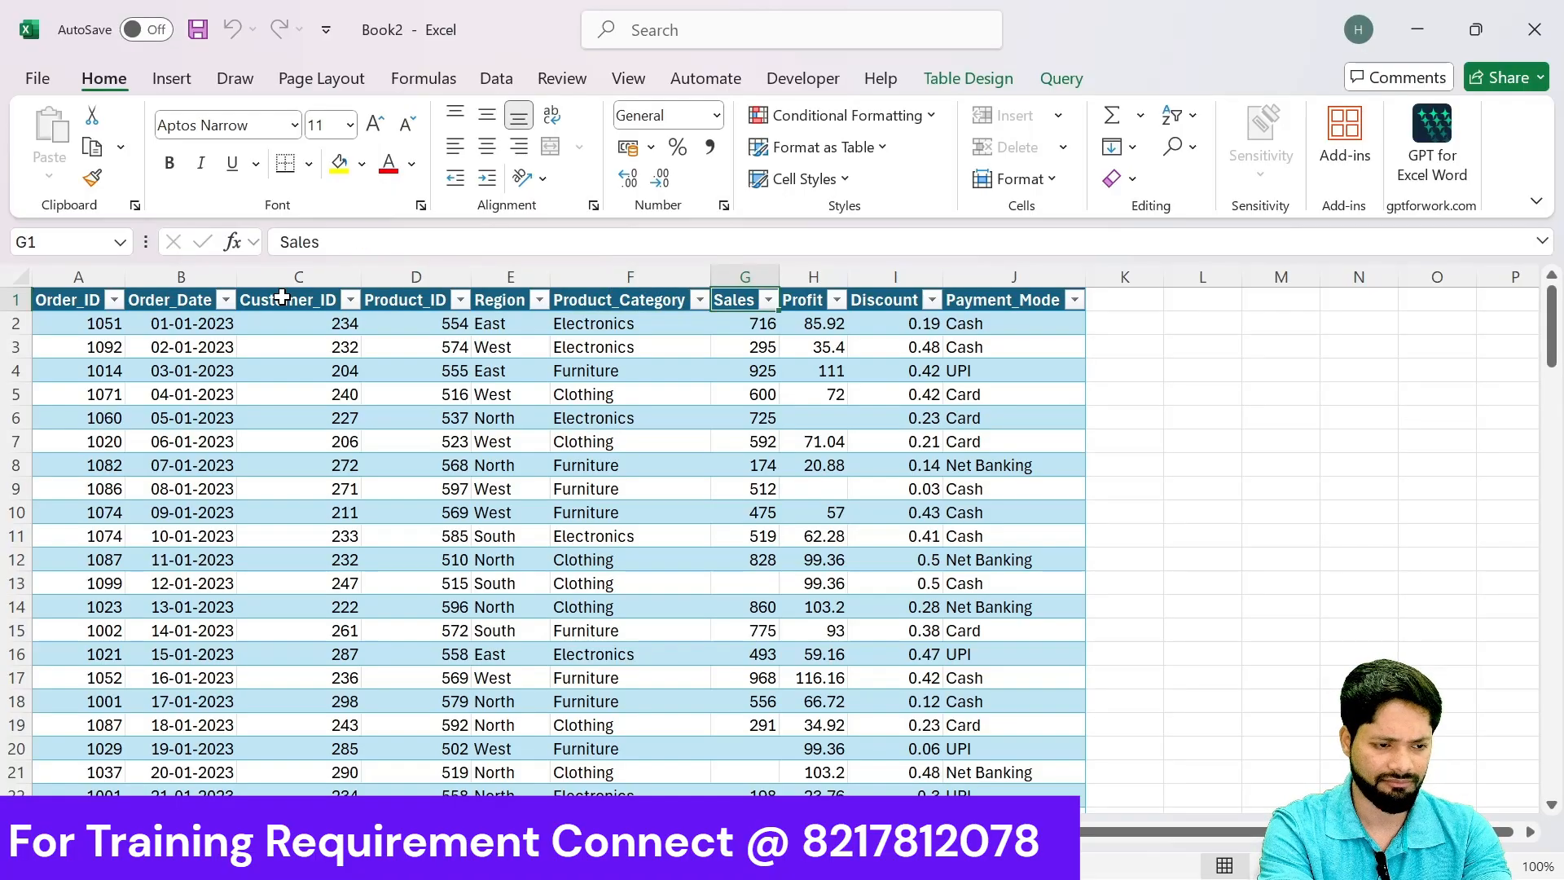
{"action": "key", "text": "Right"}
{"action": "key", "text": "Right"}
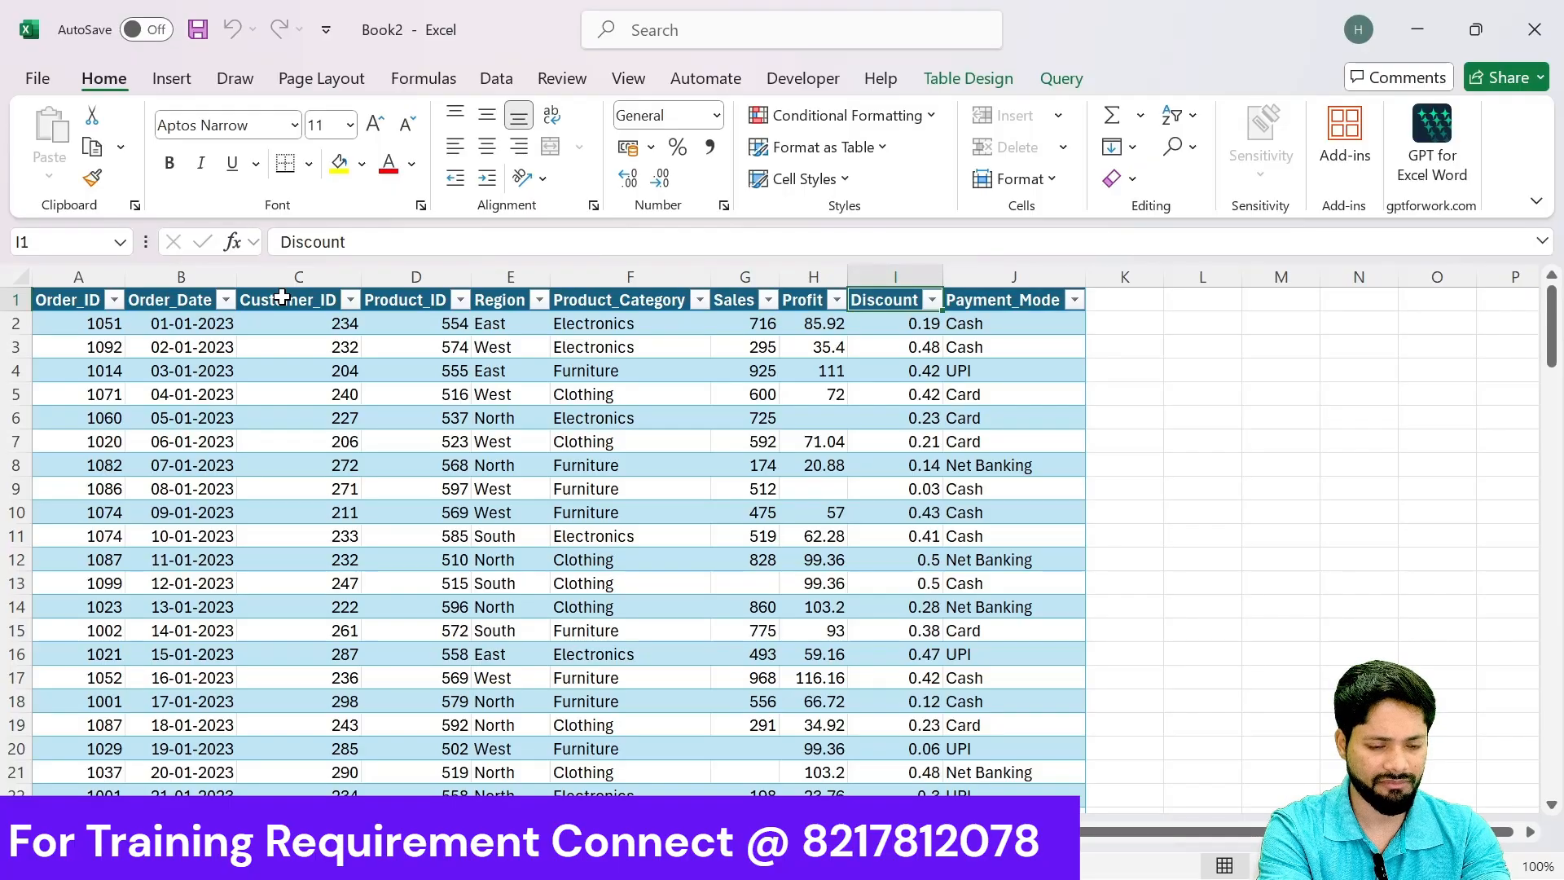
{"action": "key", "text": "Right"}
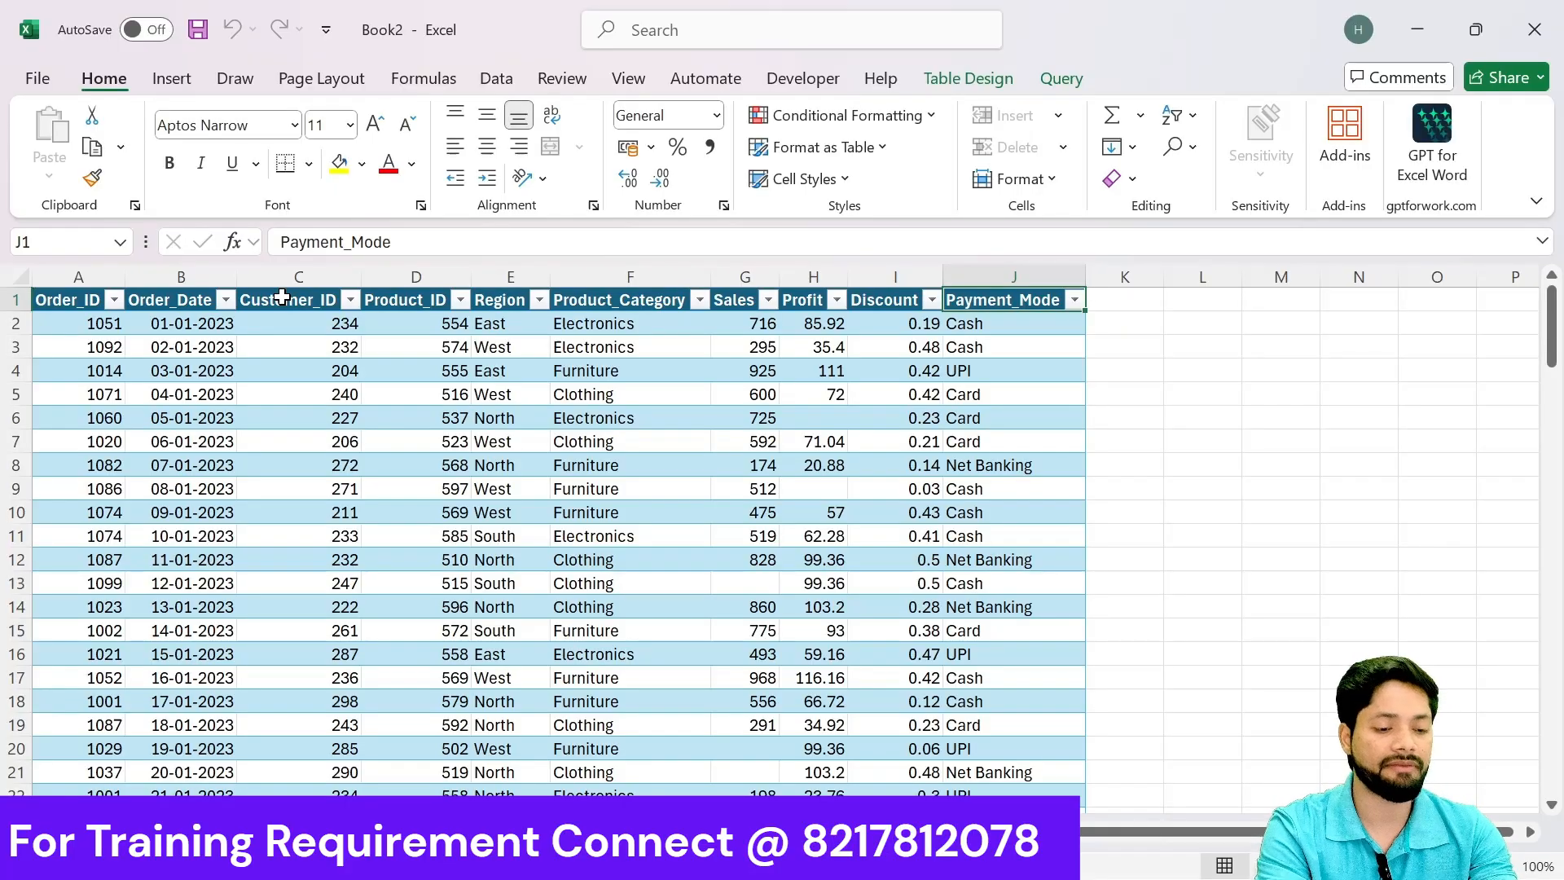
{"action": "key", "text": "alt+Tab"}
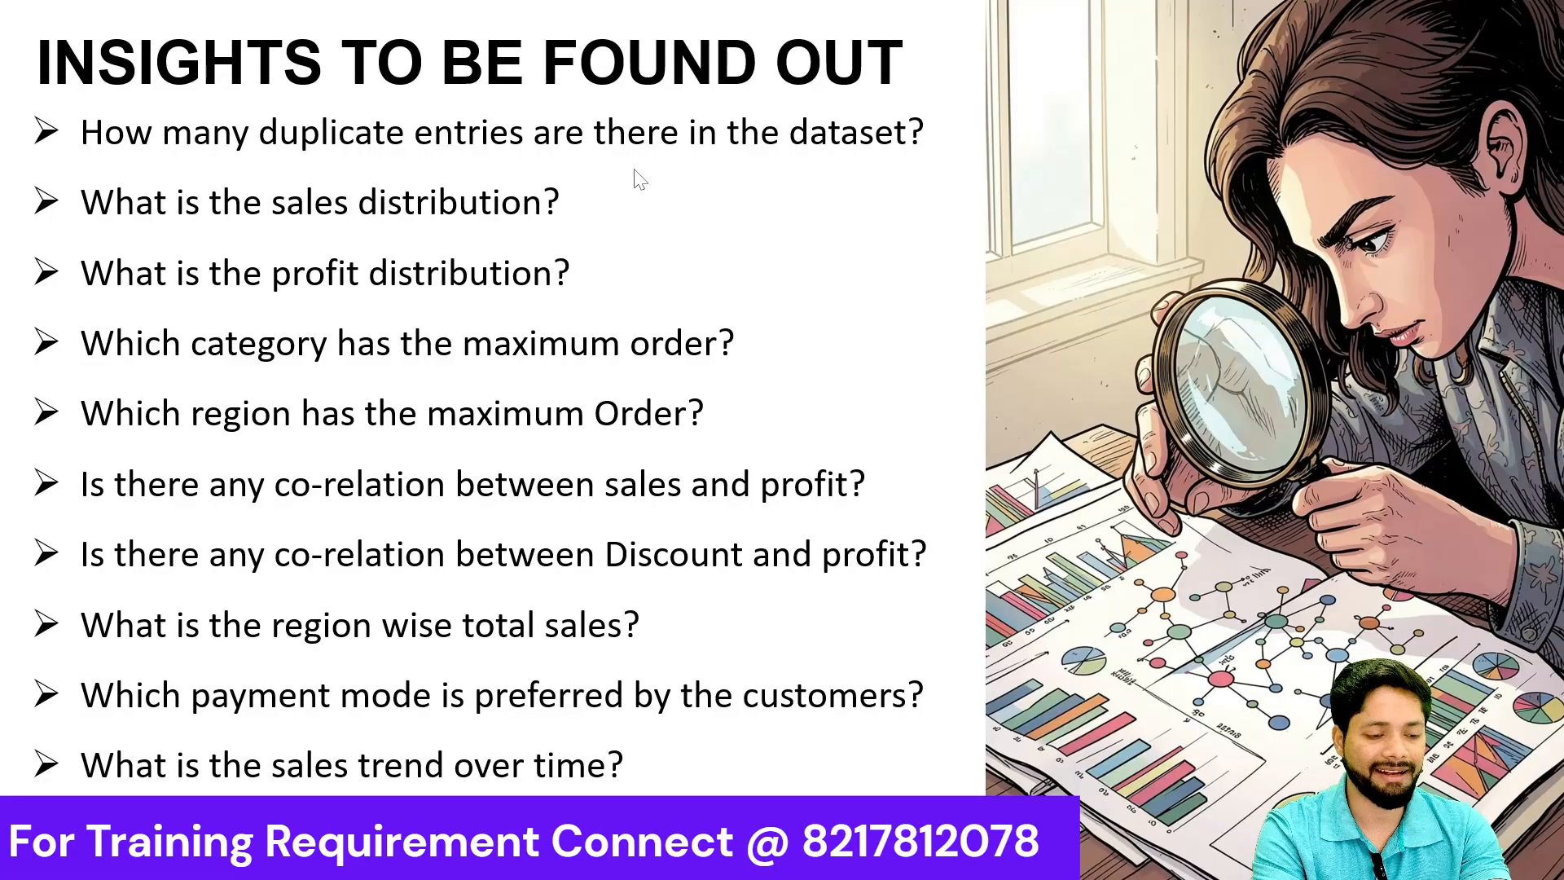
{"action": "key", "text": "alt+Tab"}
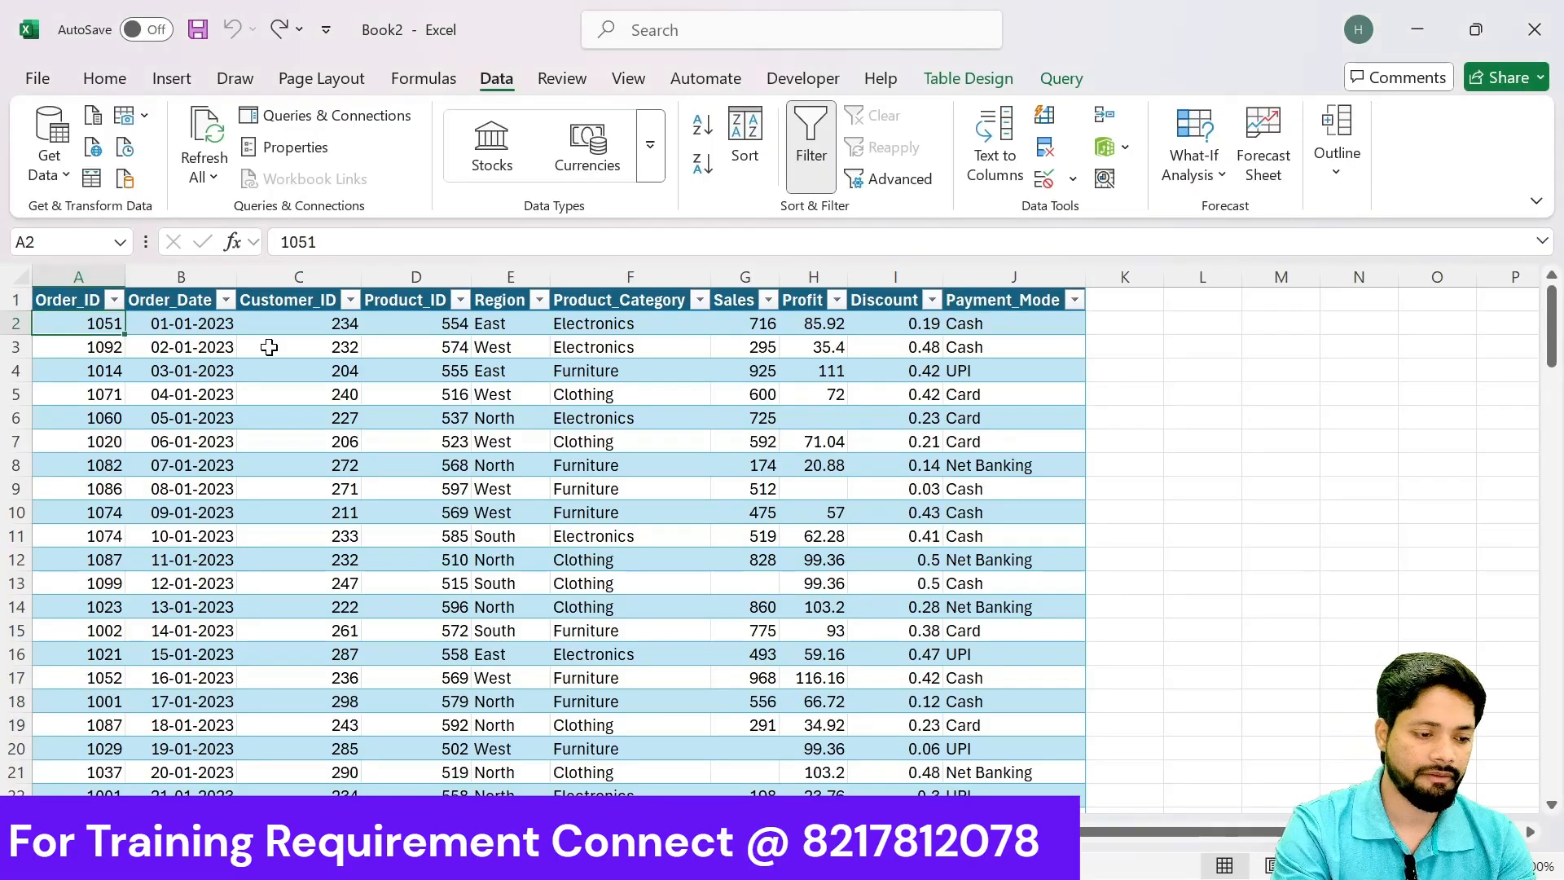
Step: Remove duplicate rows from the entire imported table, comparing all columns from Order_ID to Payment_Mode and treating the first row as headers
{"action": "key", "text": "Up"}
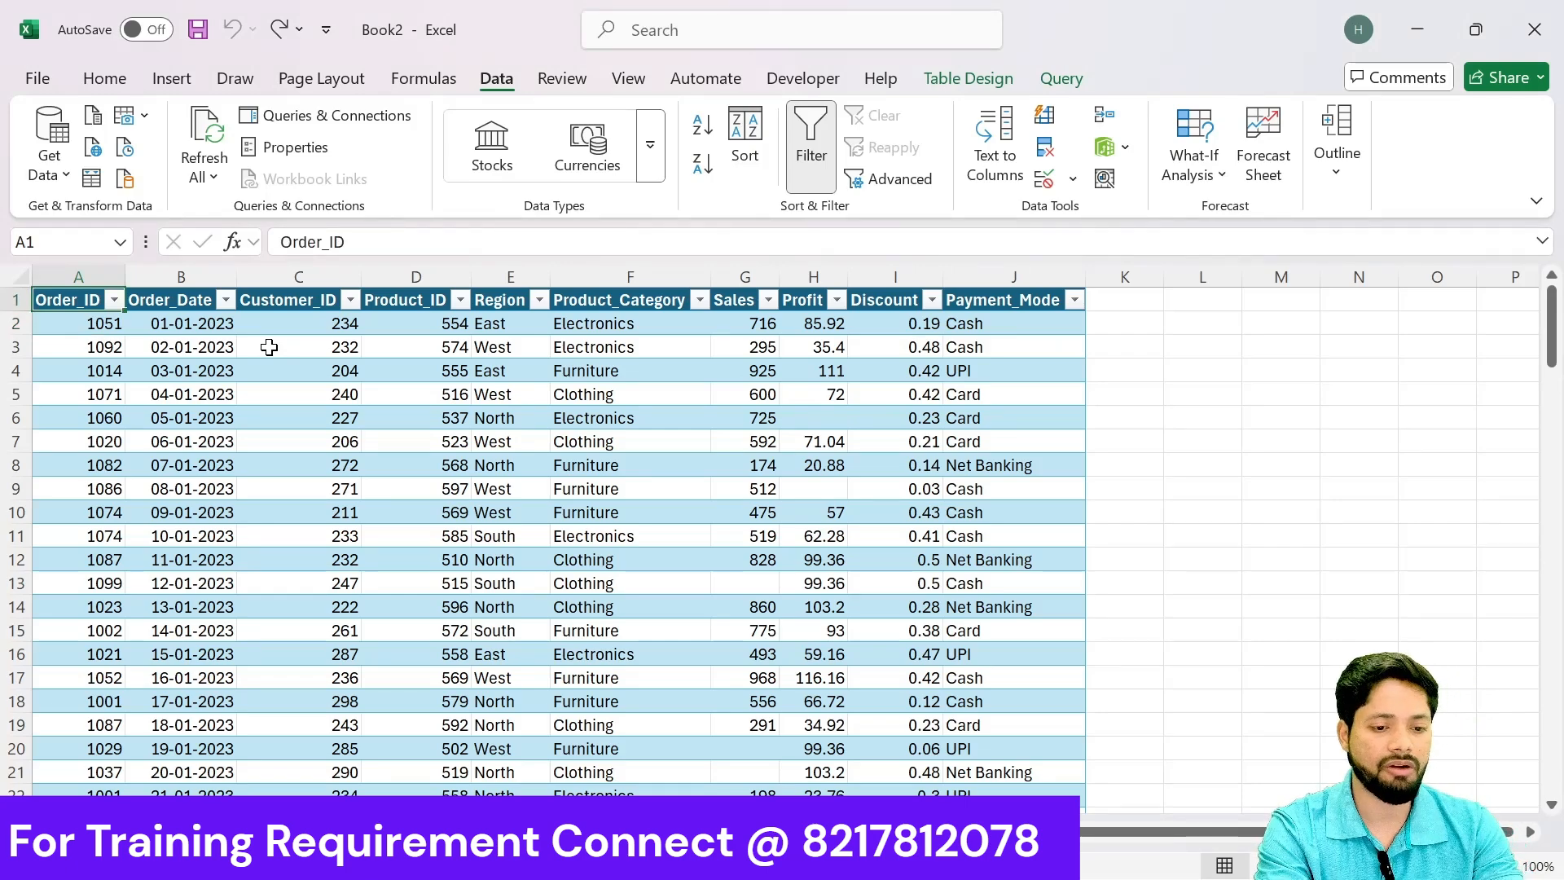
{"action": "key", "text": "ctrl+shift+Right"}
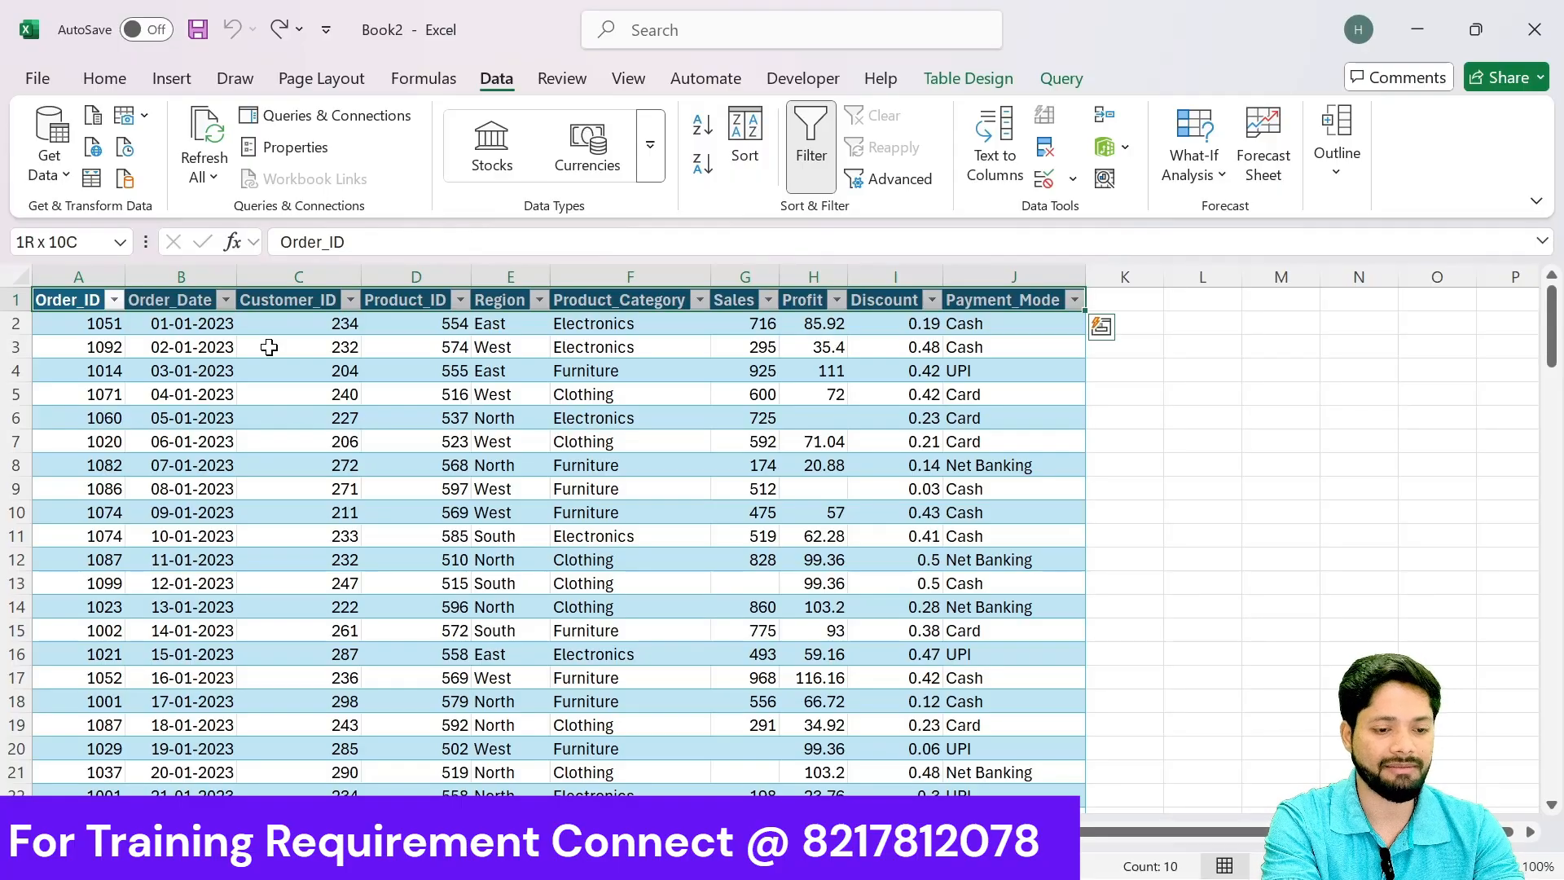
{"action": "key", "text": "ctrl+shift+Down"}
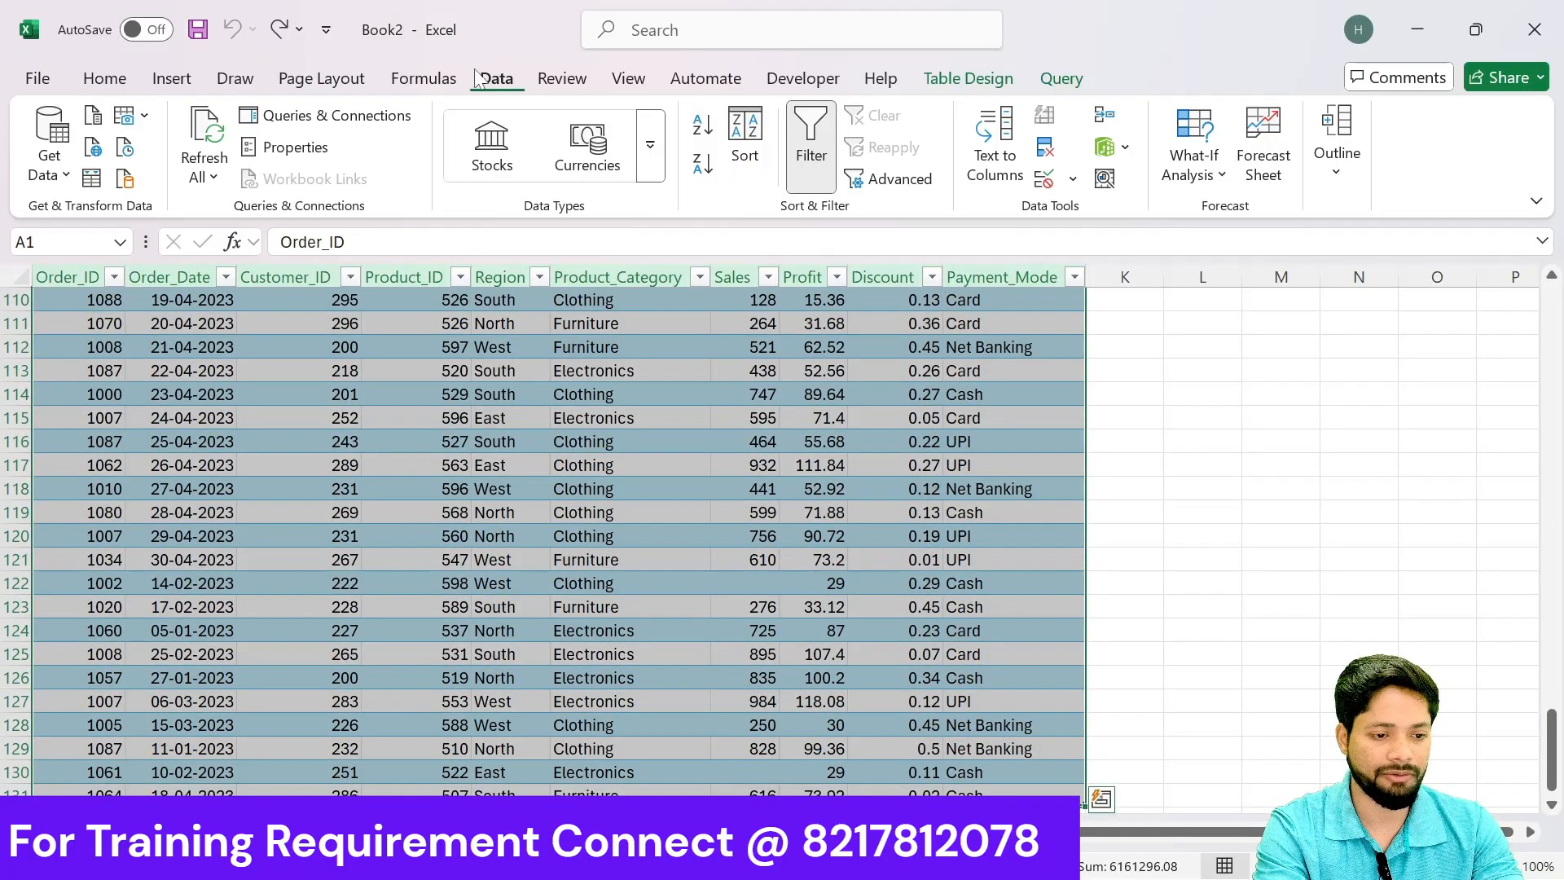
{"action": "left_click", "coordinate": [1045, 151]}
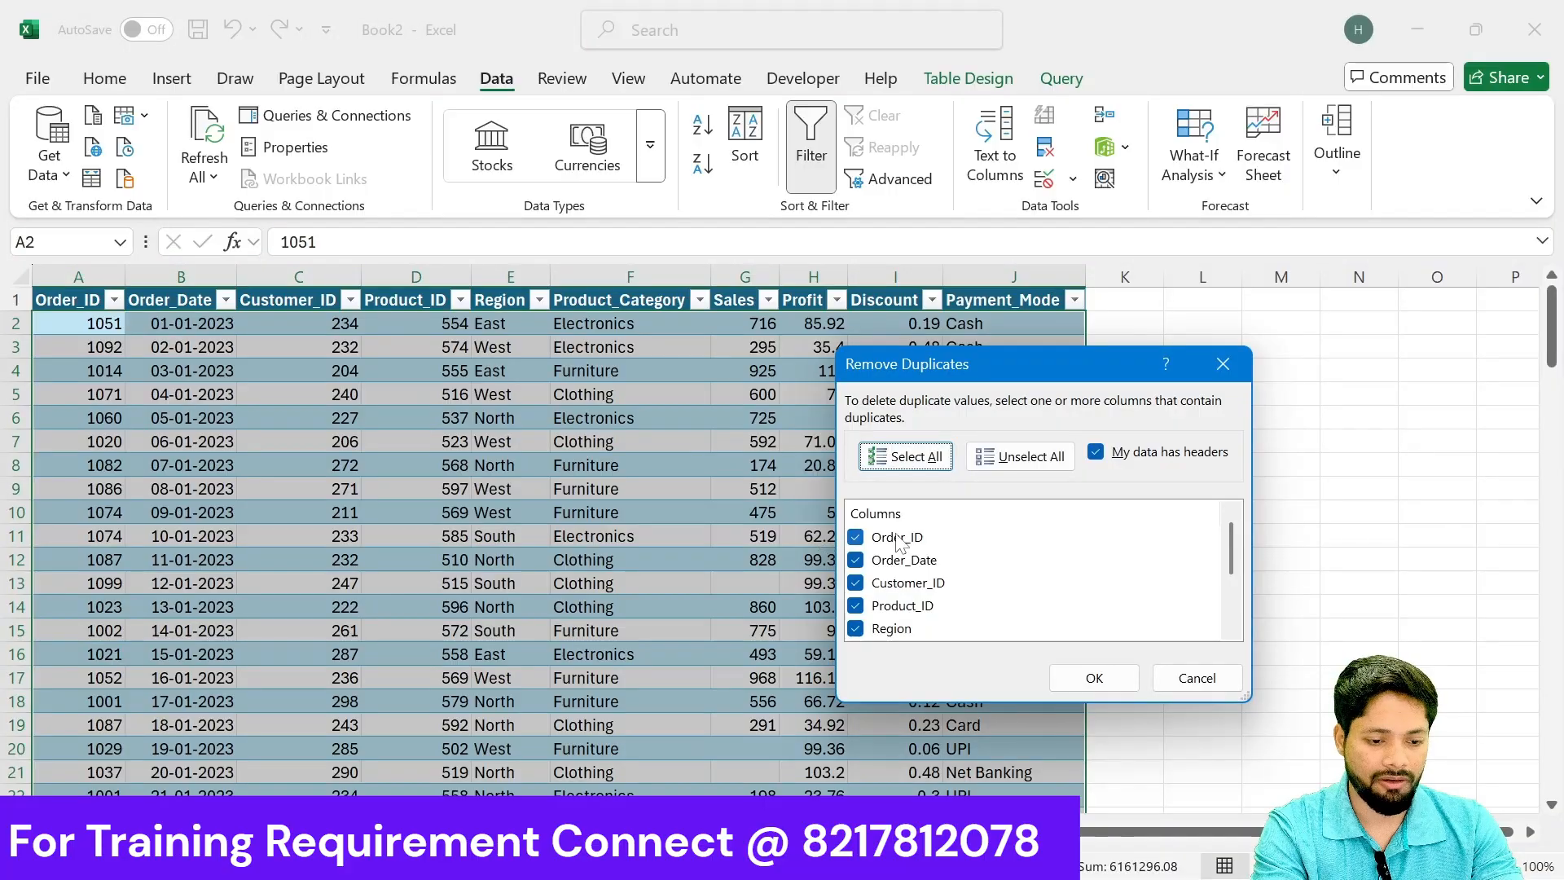
{"action": "scroll", "coordinate": [891, 635], "scroll_direction": "down", "scroll_amount": 1}
{"action": "scroll", "coordinate": [891, 634], "scroll_direction": "down", "scroll_amount": 1}
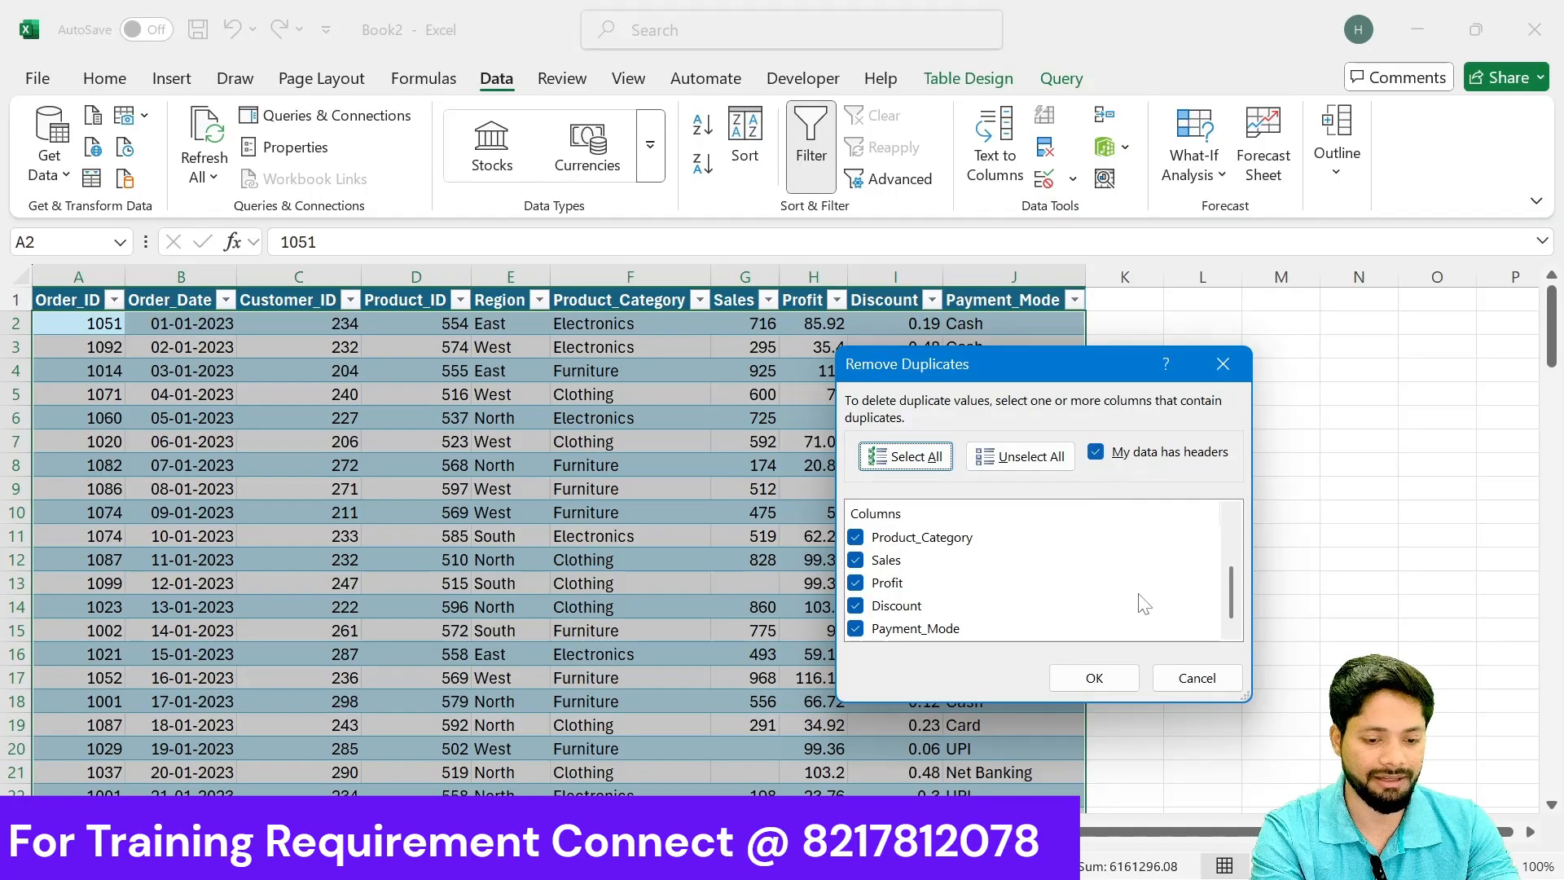
{"action": "left_click", "coordinate": [1092, 680]}
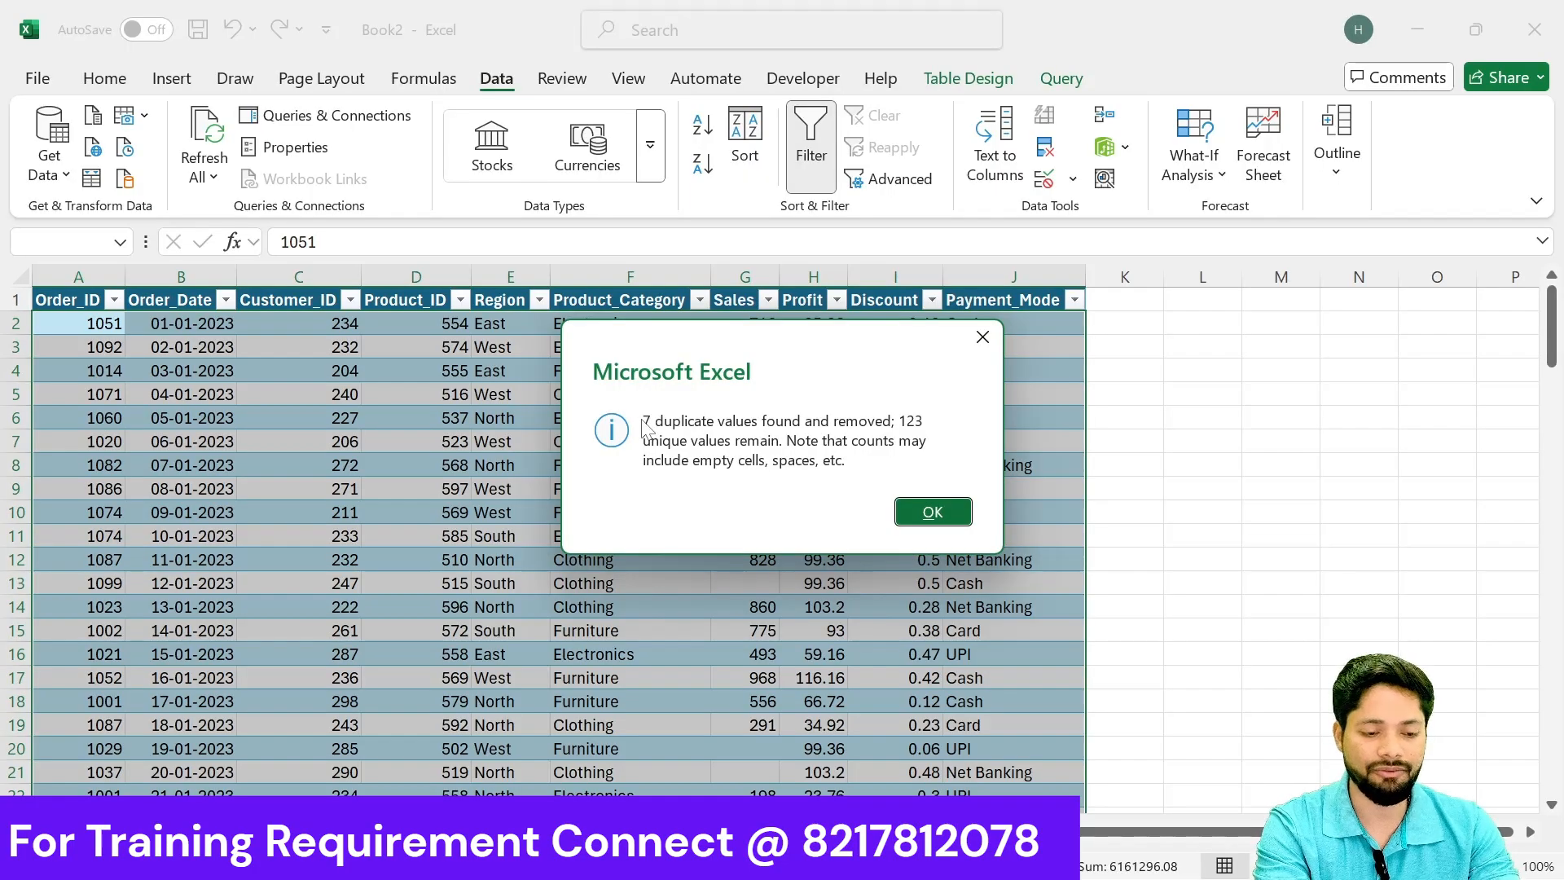
{"action": "left_click", "coordinate": [936, 515]}
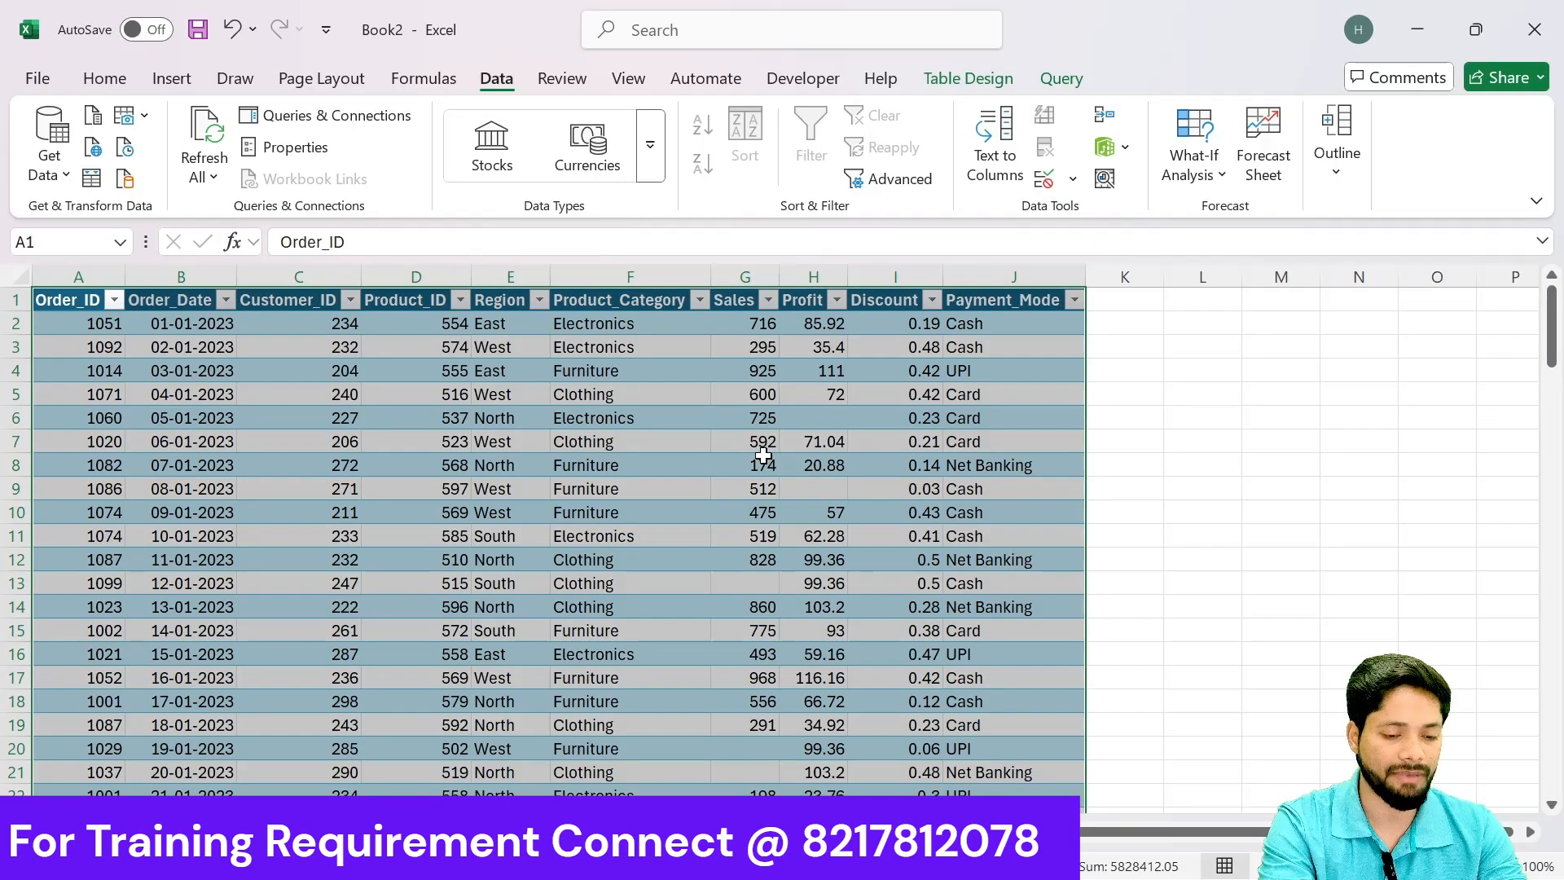
Step: Switch to the PowerPoint slide show to consult the list of insights to be found out
{"action": "key", "text": "alt+Tab"}
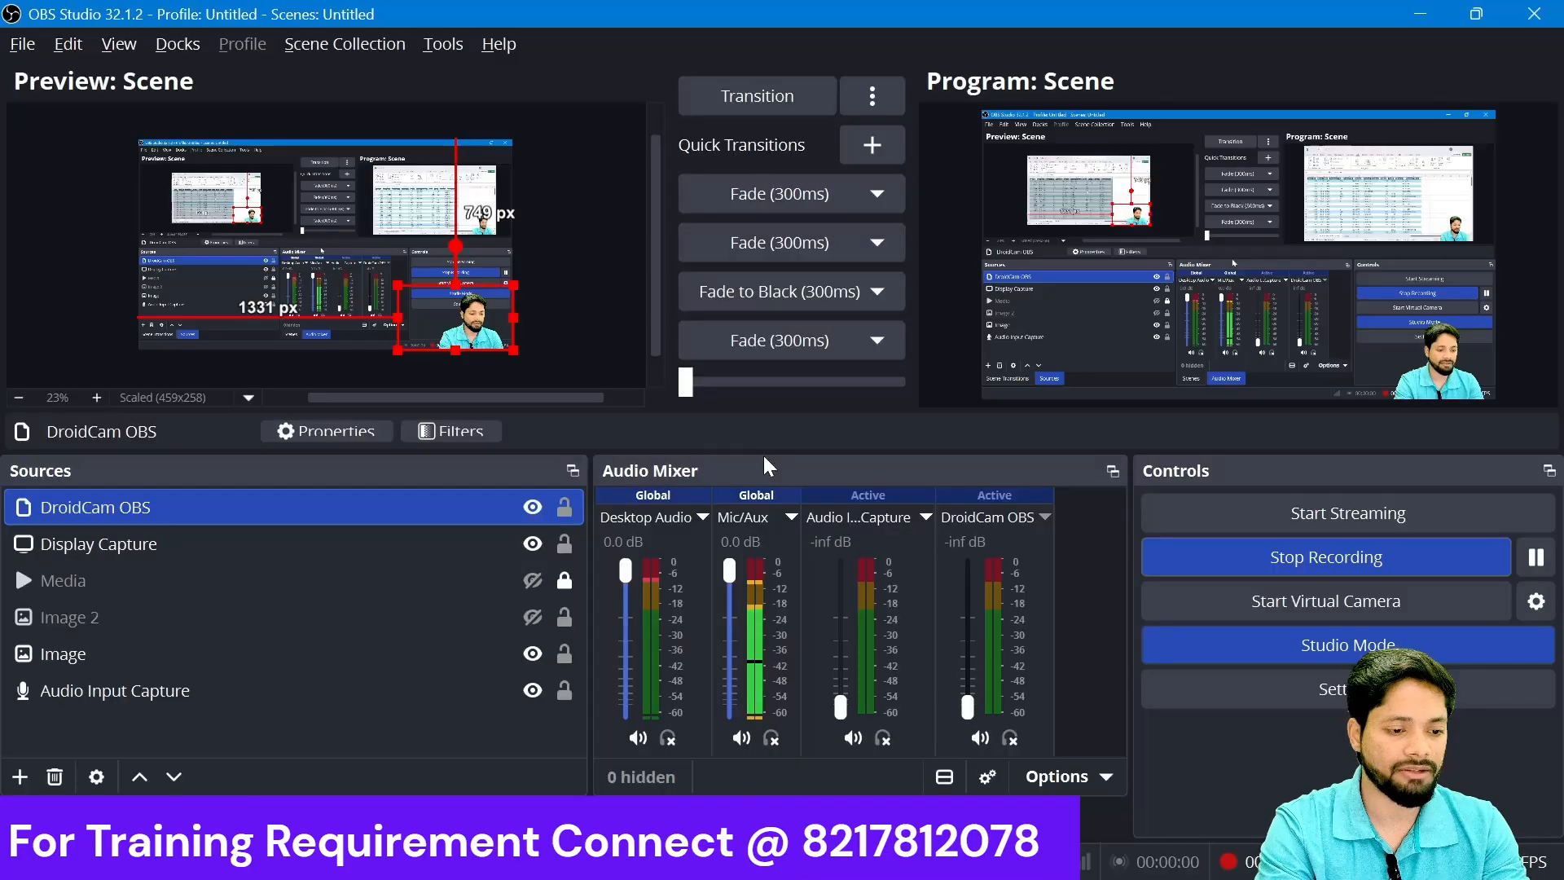
{"action": "key", "text": "alt+Tab"}
{"action": "key", "text": "alt+Tab"}
{"action": "key", "text": "alt+Tab"}
{"action": "key", "text": "alt+Tab"}
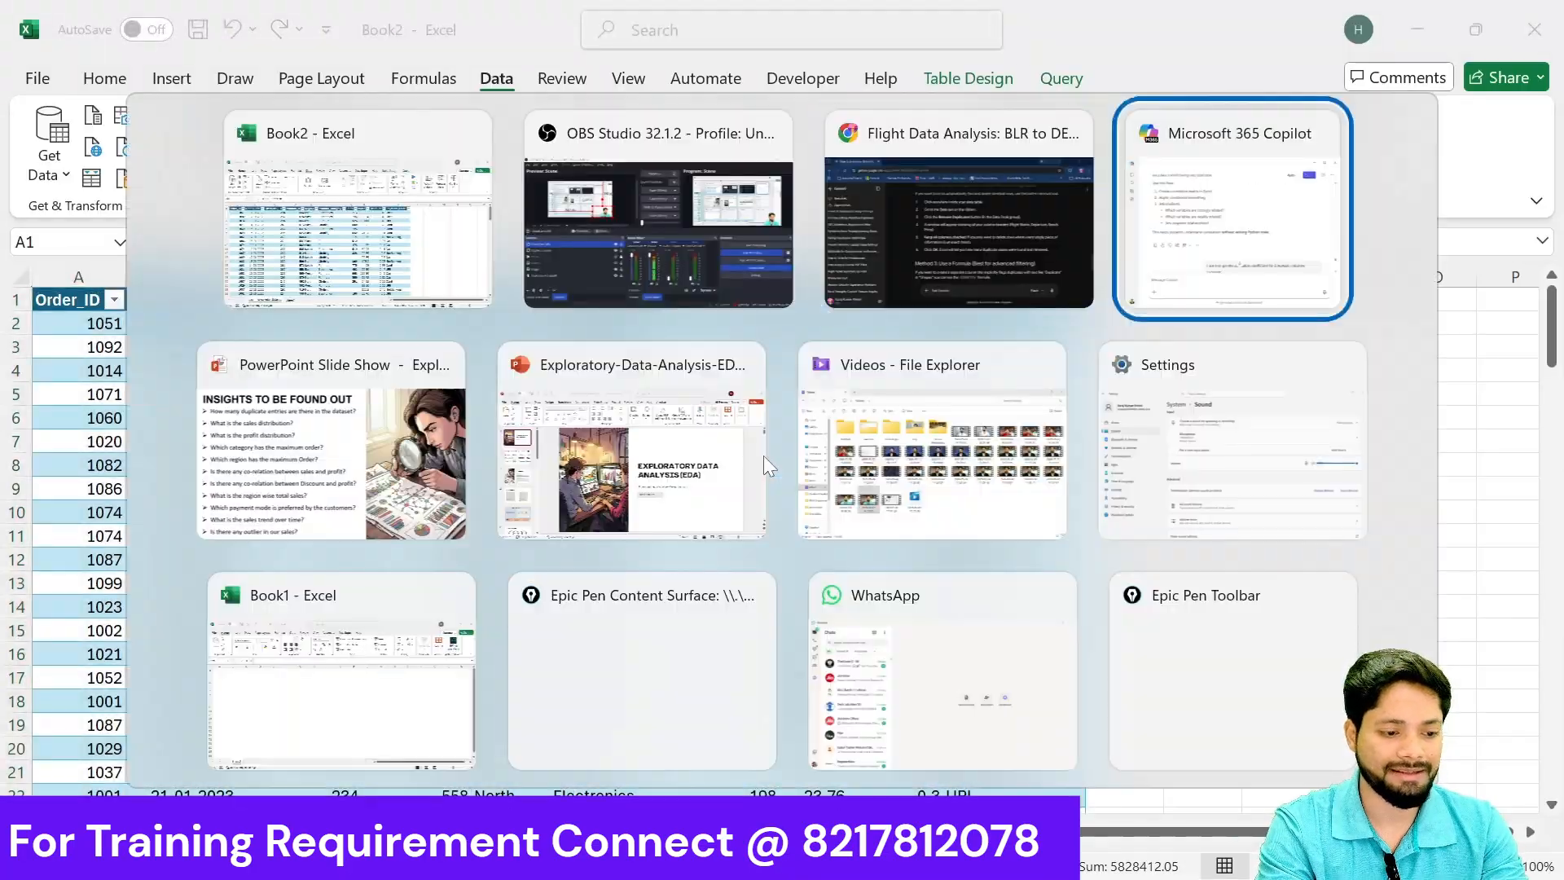
{"action": "key", "text": "alt+Tab"}
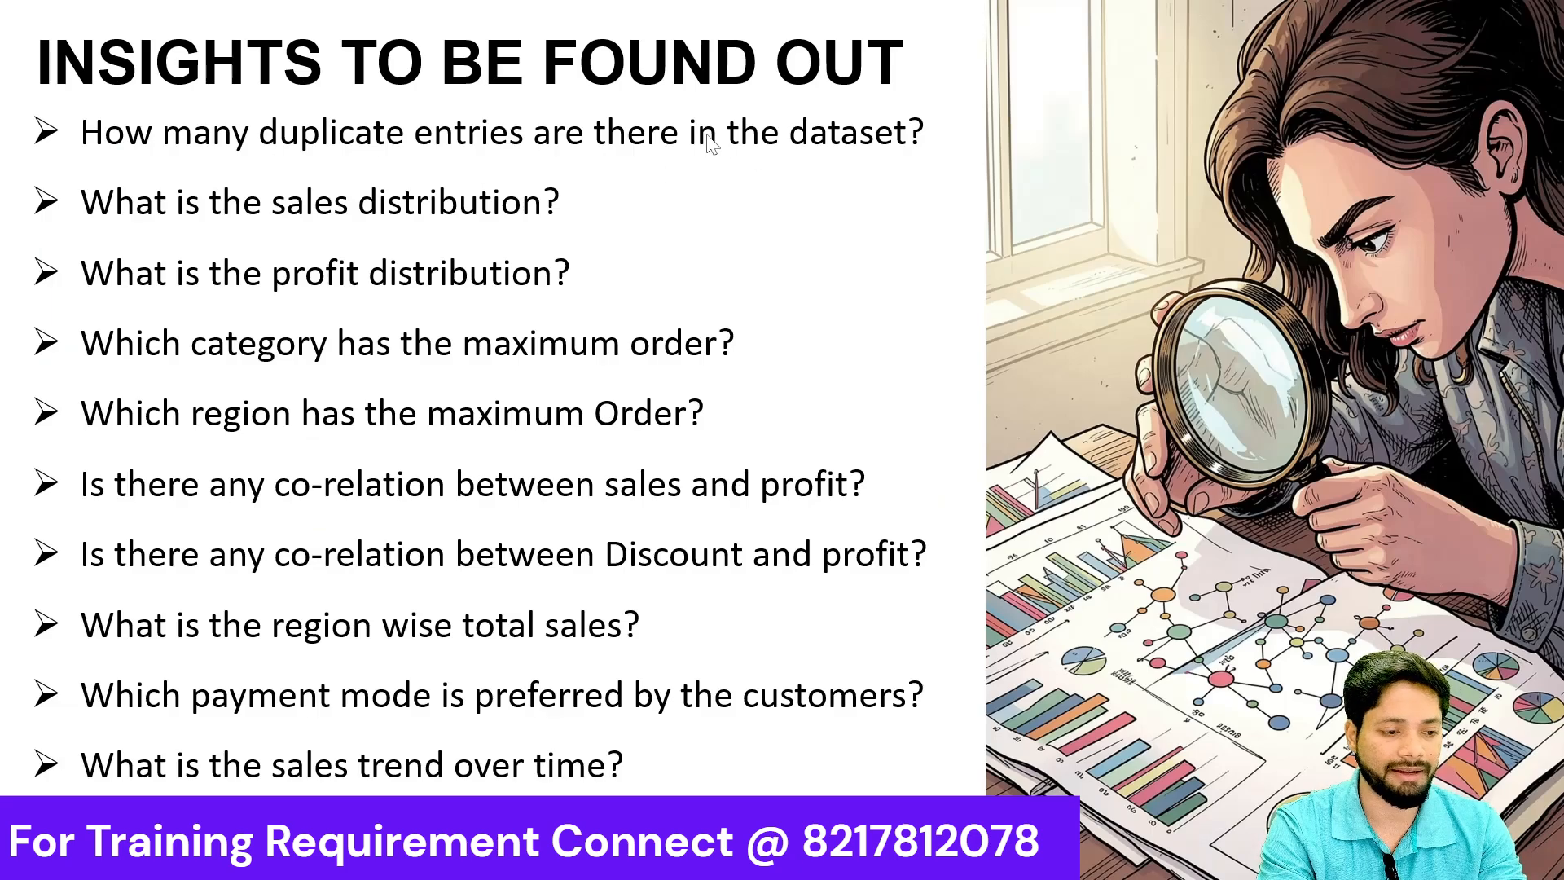
Step: Switch back to the Excel workbook and record "We have 7 duplicates in our dataset" in cell A1 of the blank worksheet
{"action": "key", "text": "alt+Tab"}
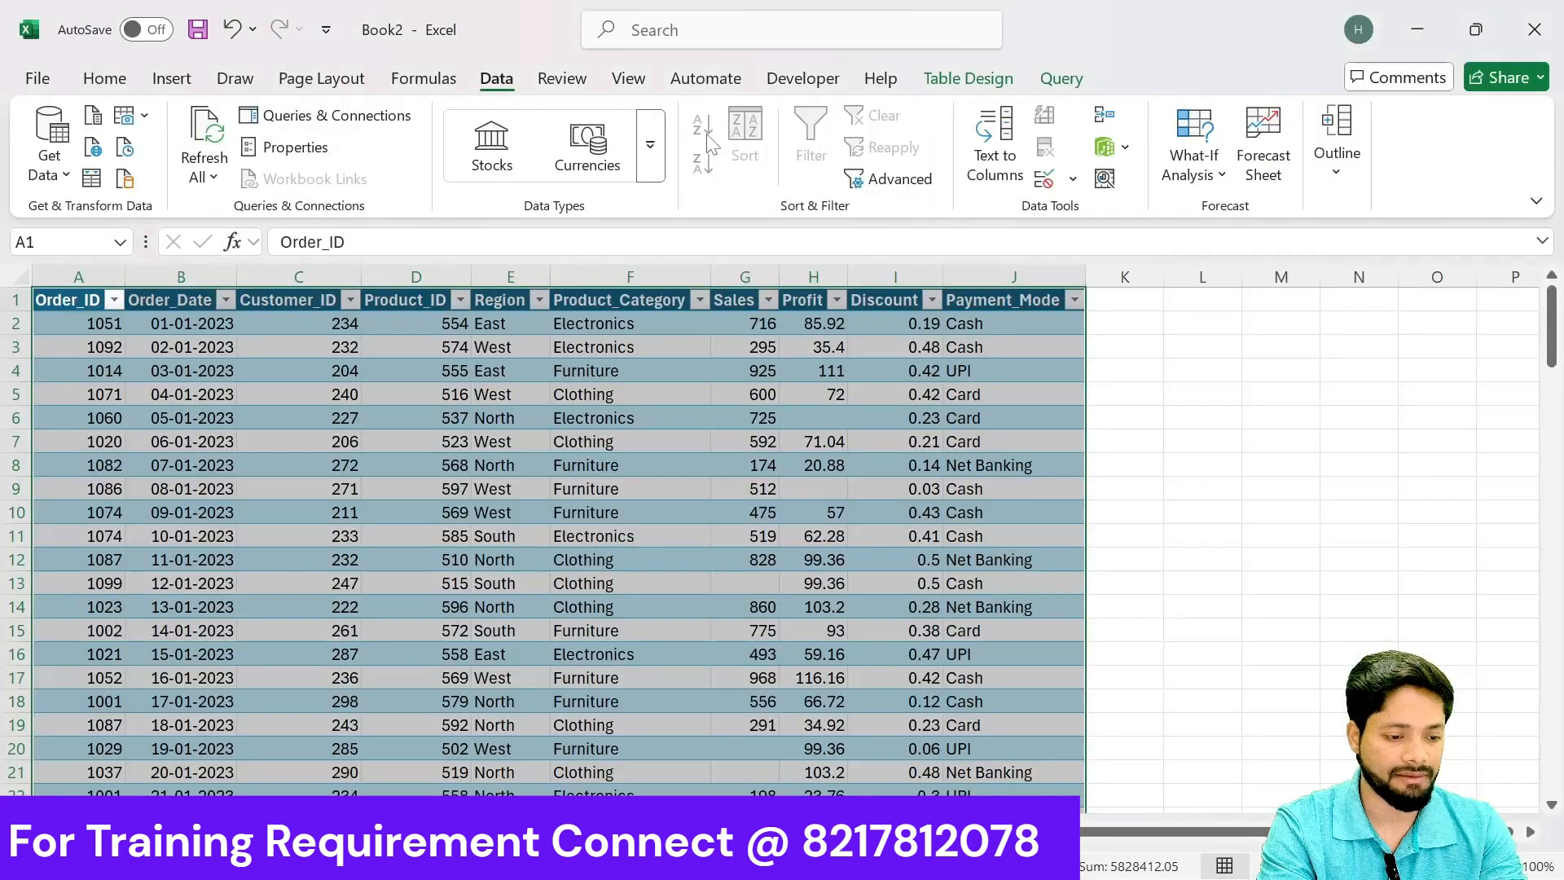
{"action": "left_click", "coordinate": [188, 831]}
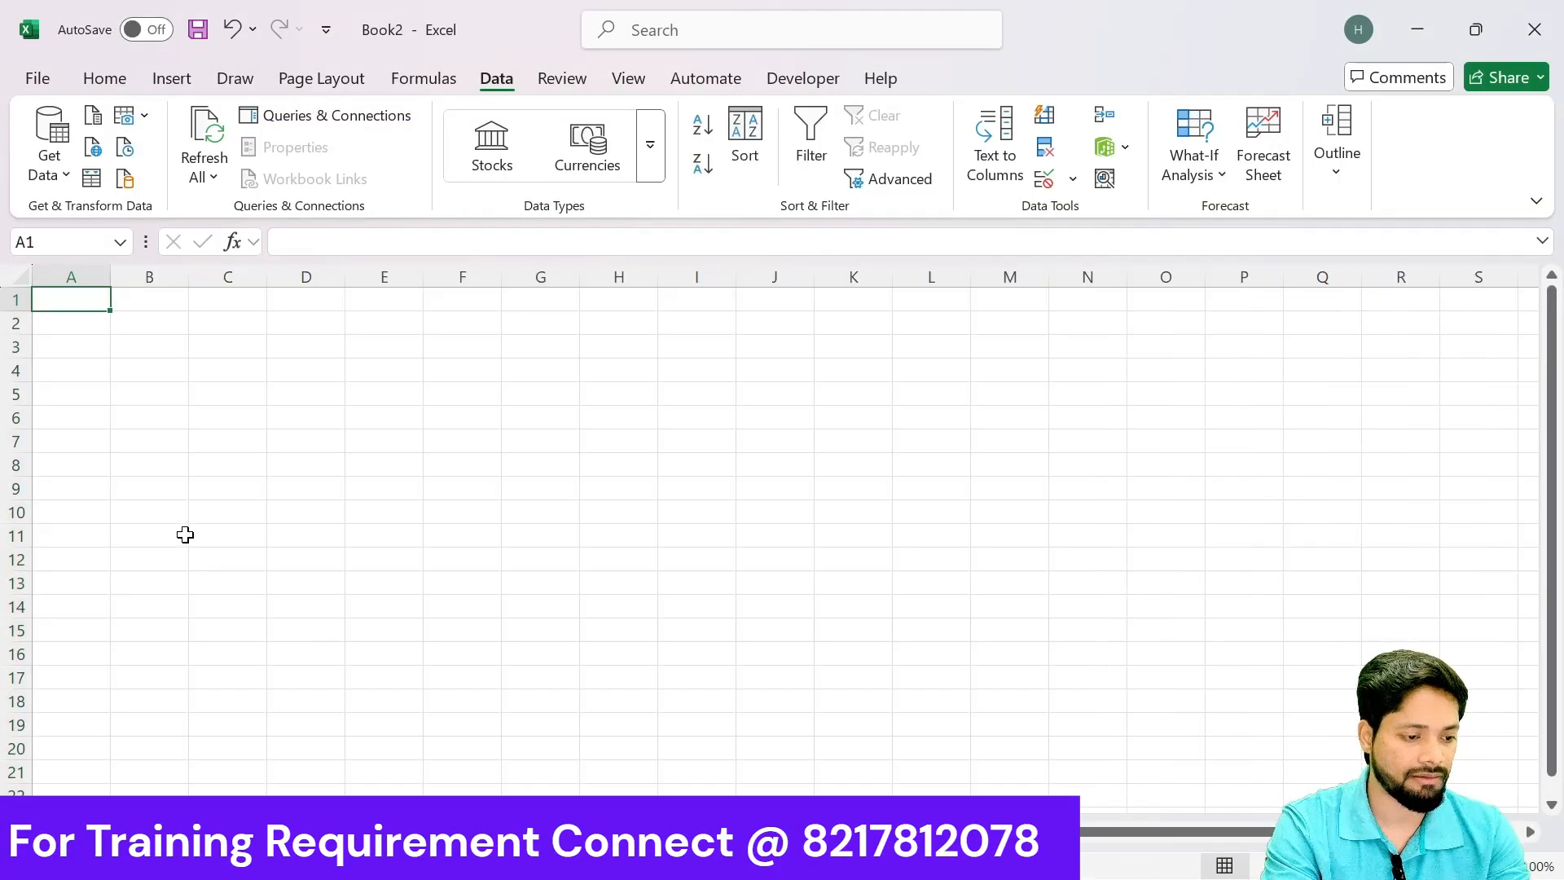
{"action": "type", "text": "We have "}
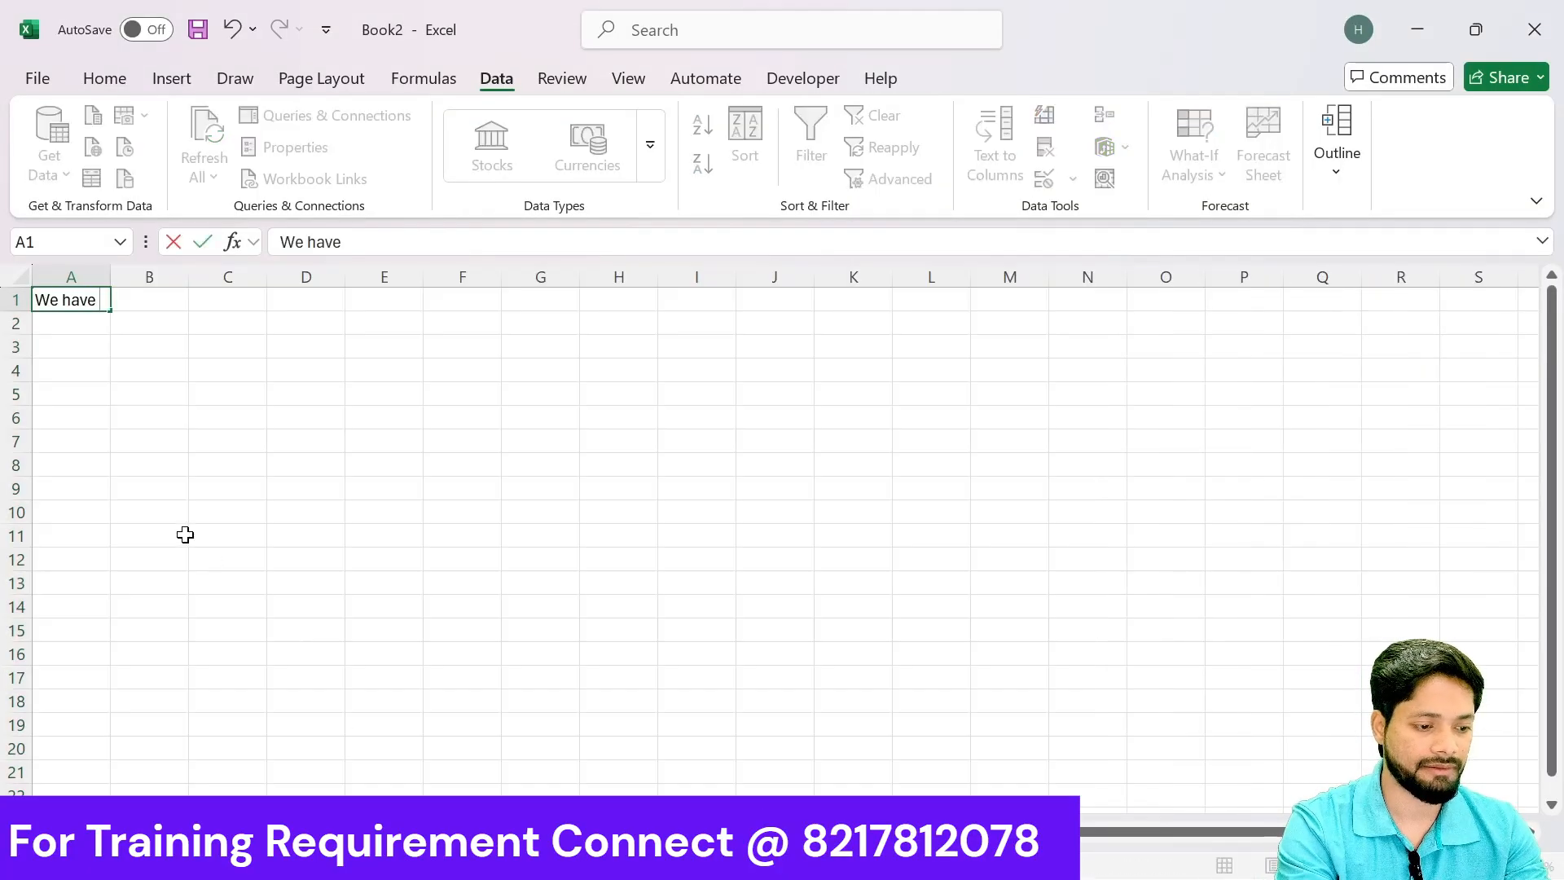
{"action": "type", "text": "7"}
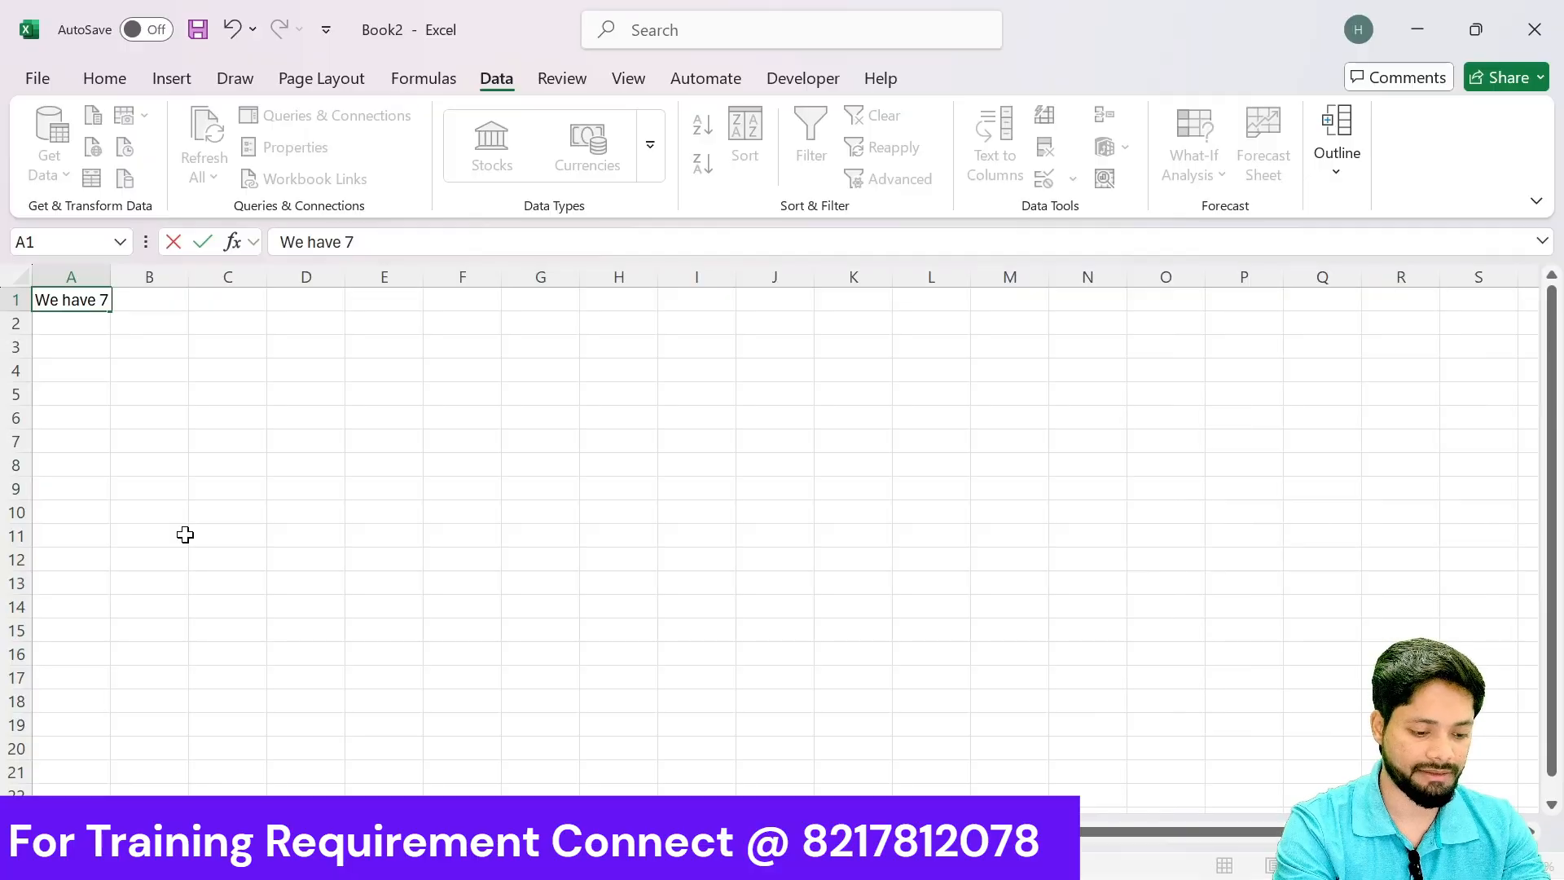
{"action": "type", "text": " duplicated"}
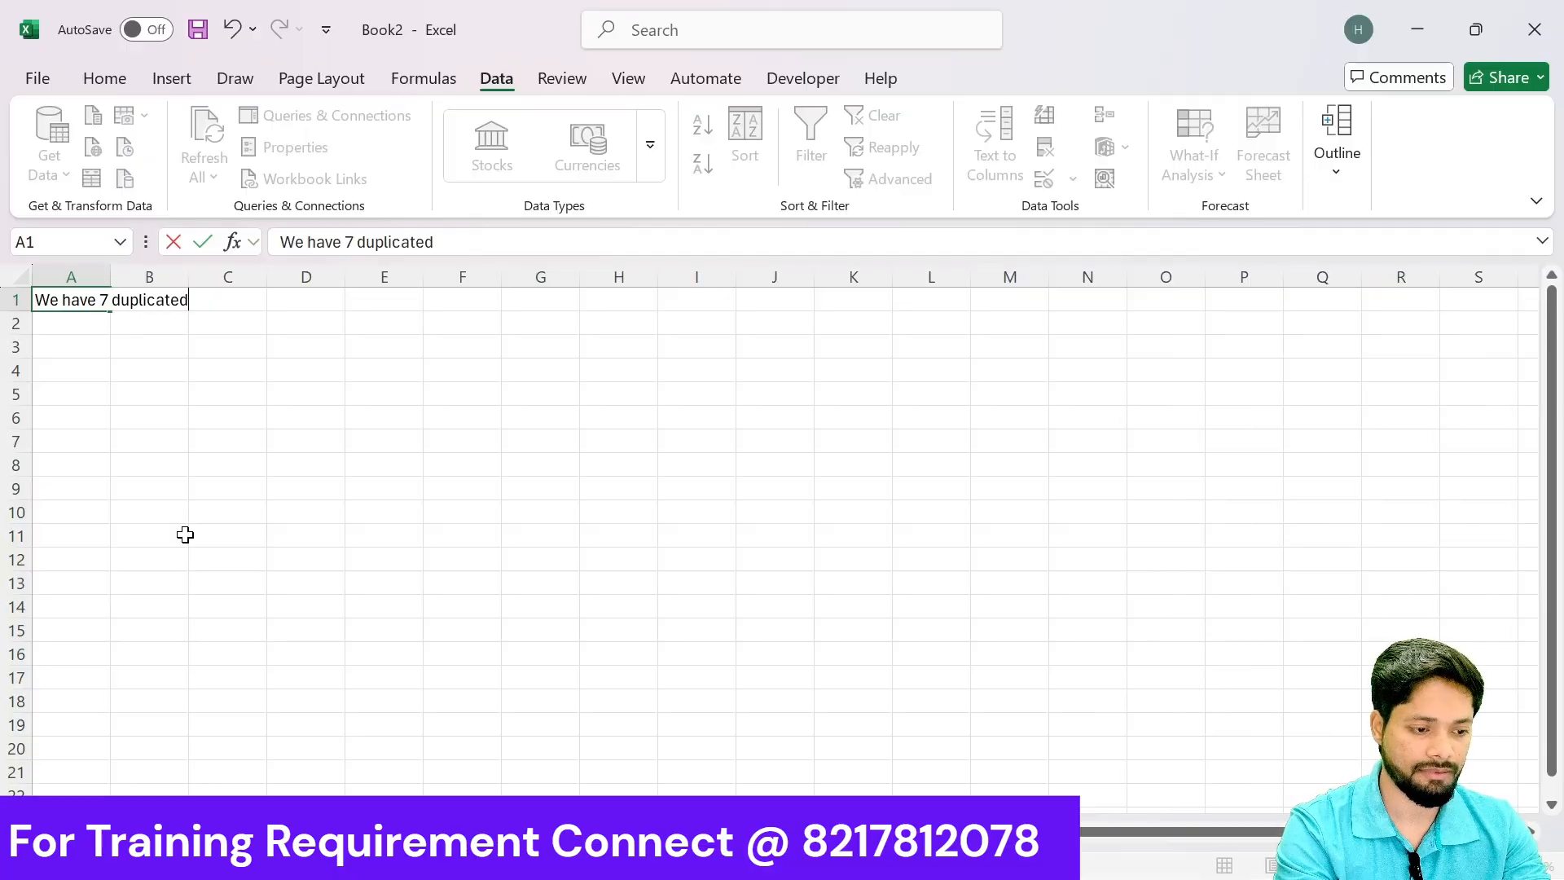
{"action": "key", "text": "BackSpace"}
{"action": "type", "text": "s in"}
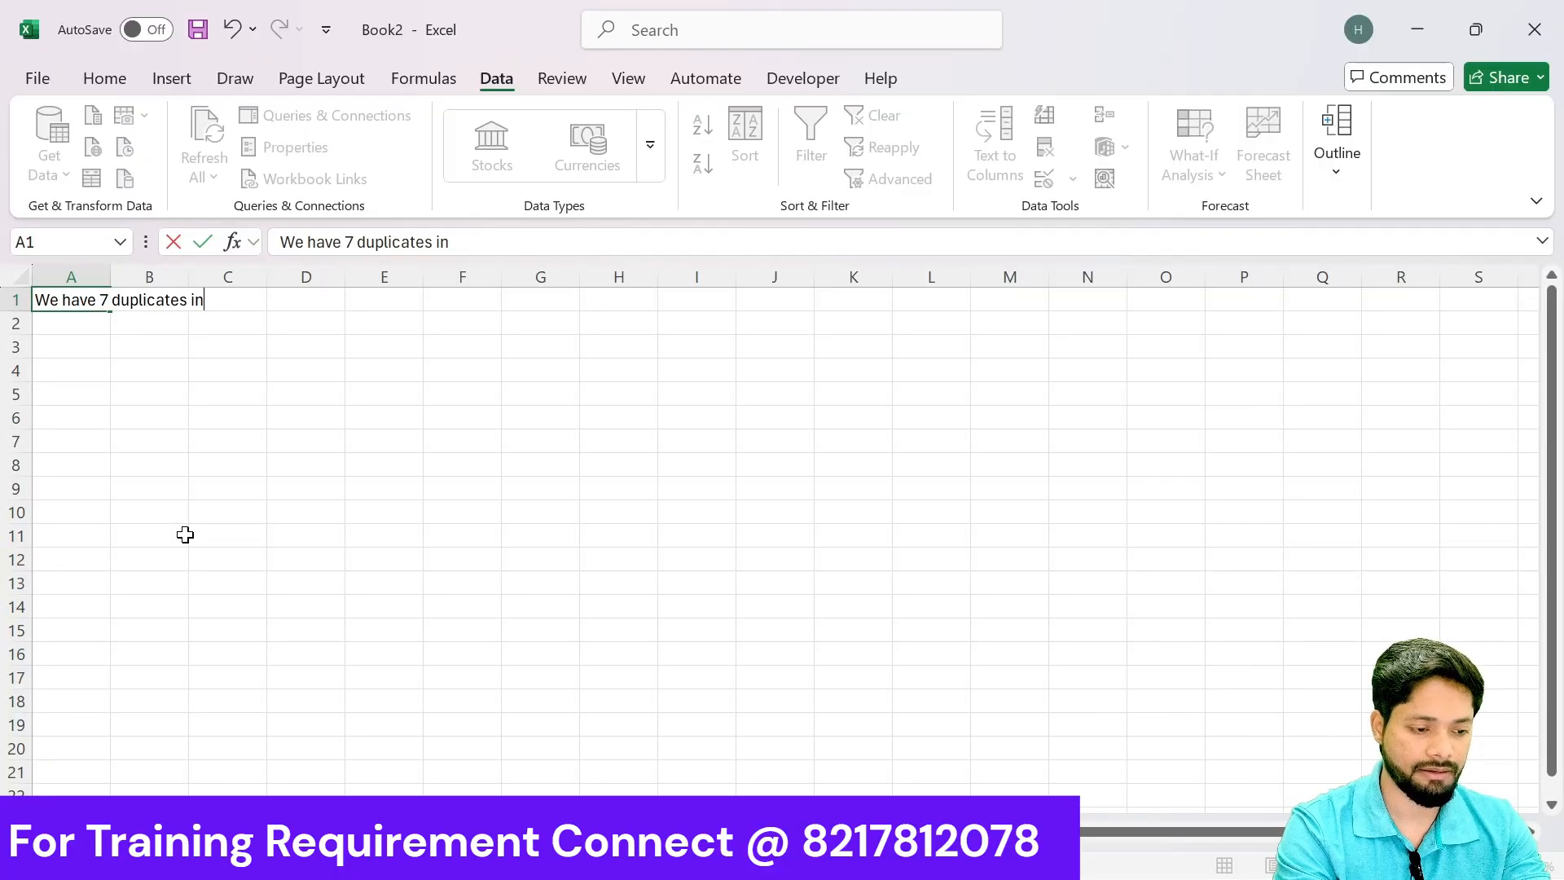
{"action": "type", "text": " our da"}
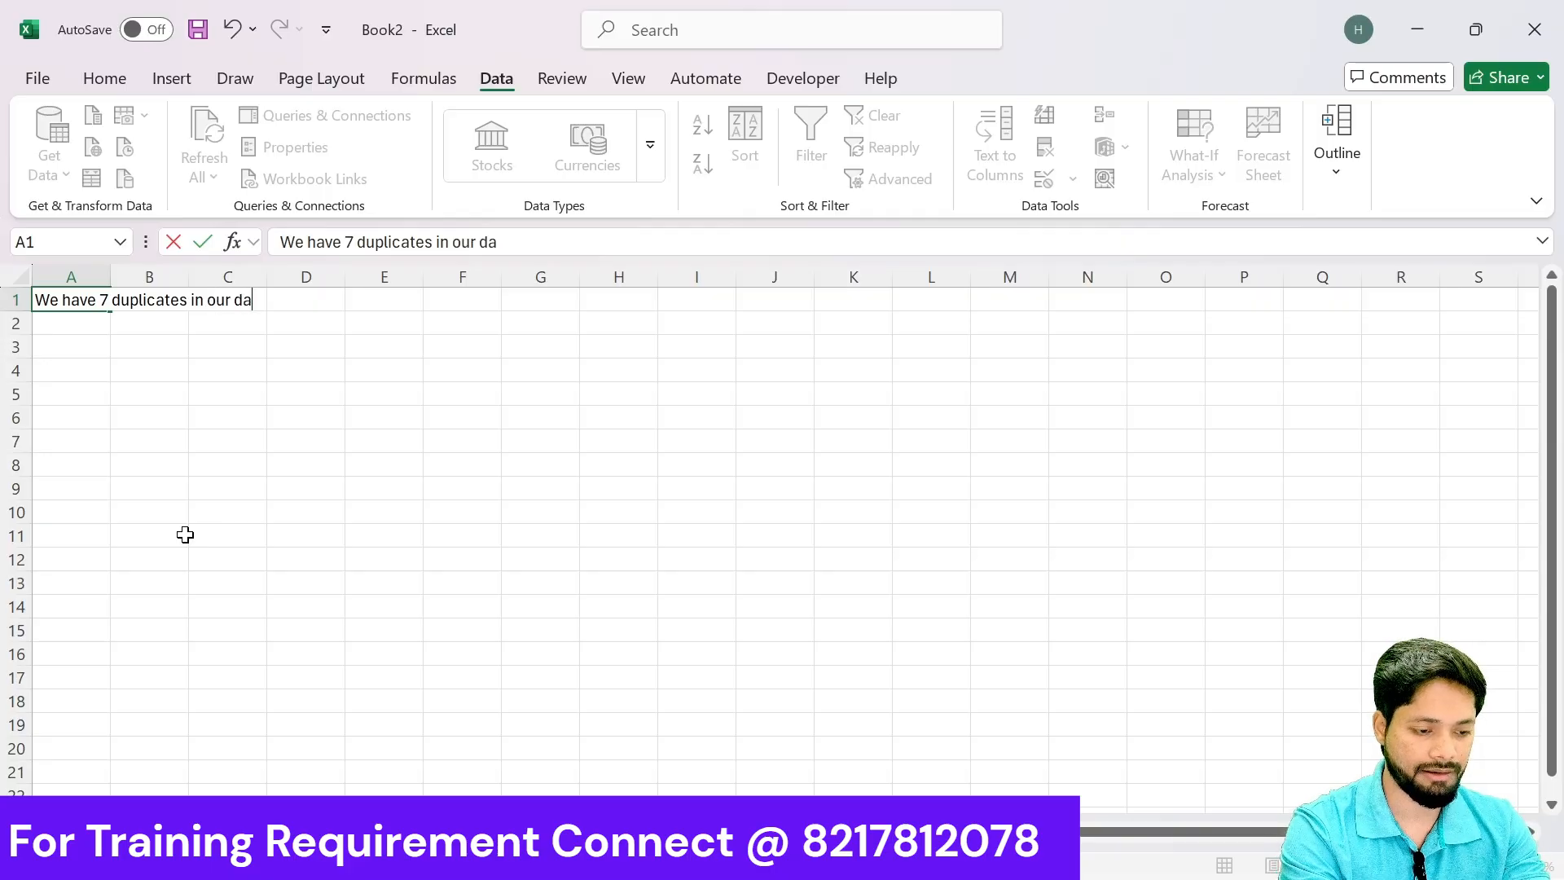
{"action": "type", "text": "taset"}
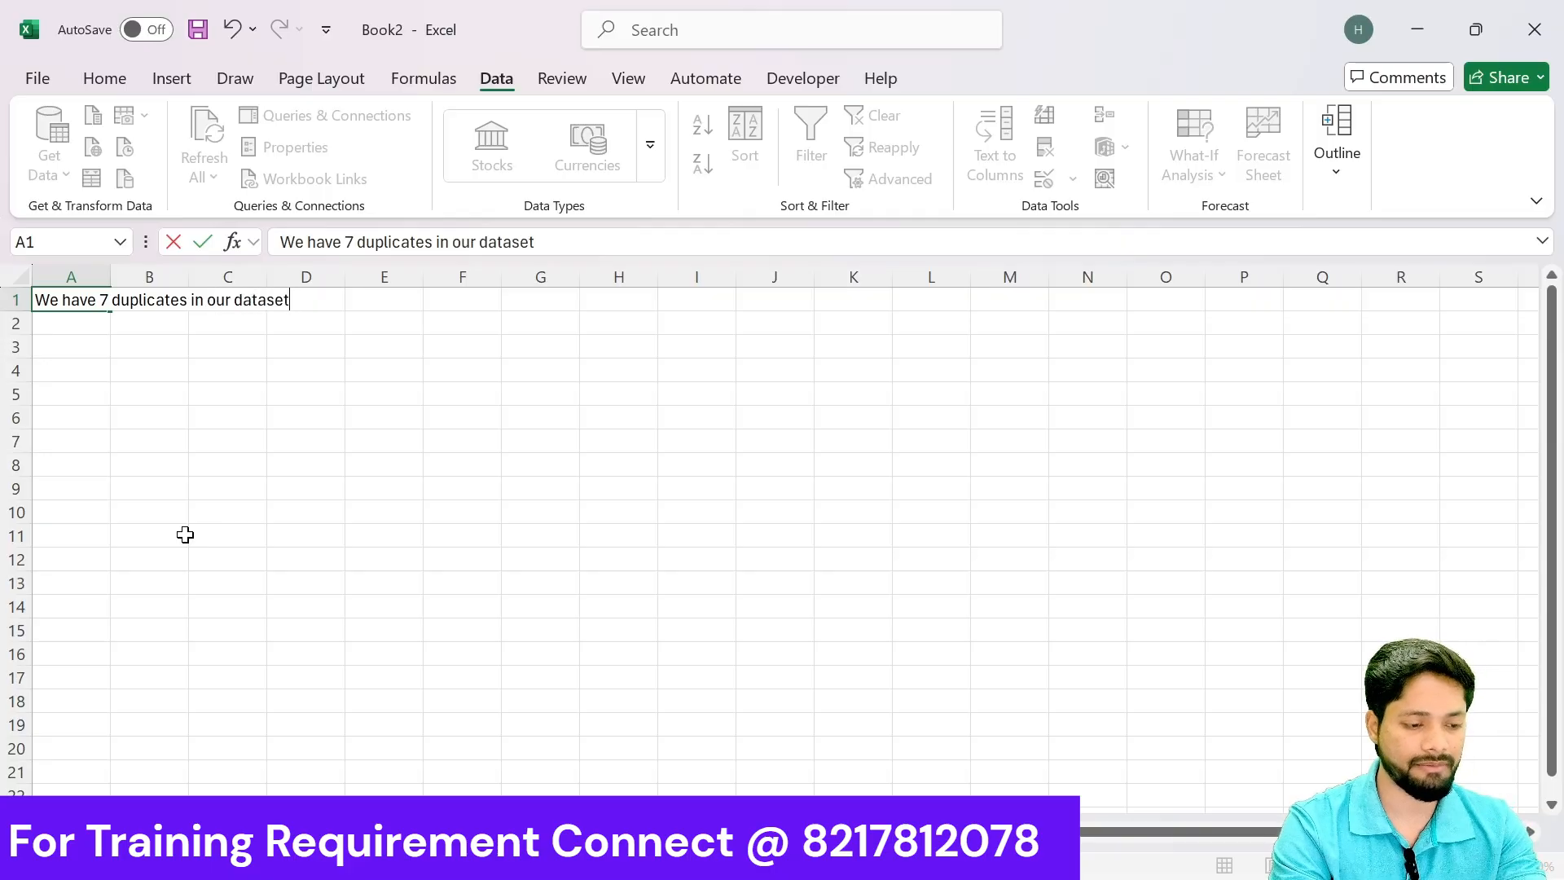
{"action": "key", "text": "Return"}
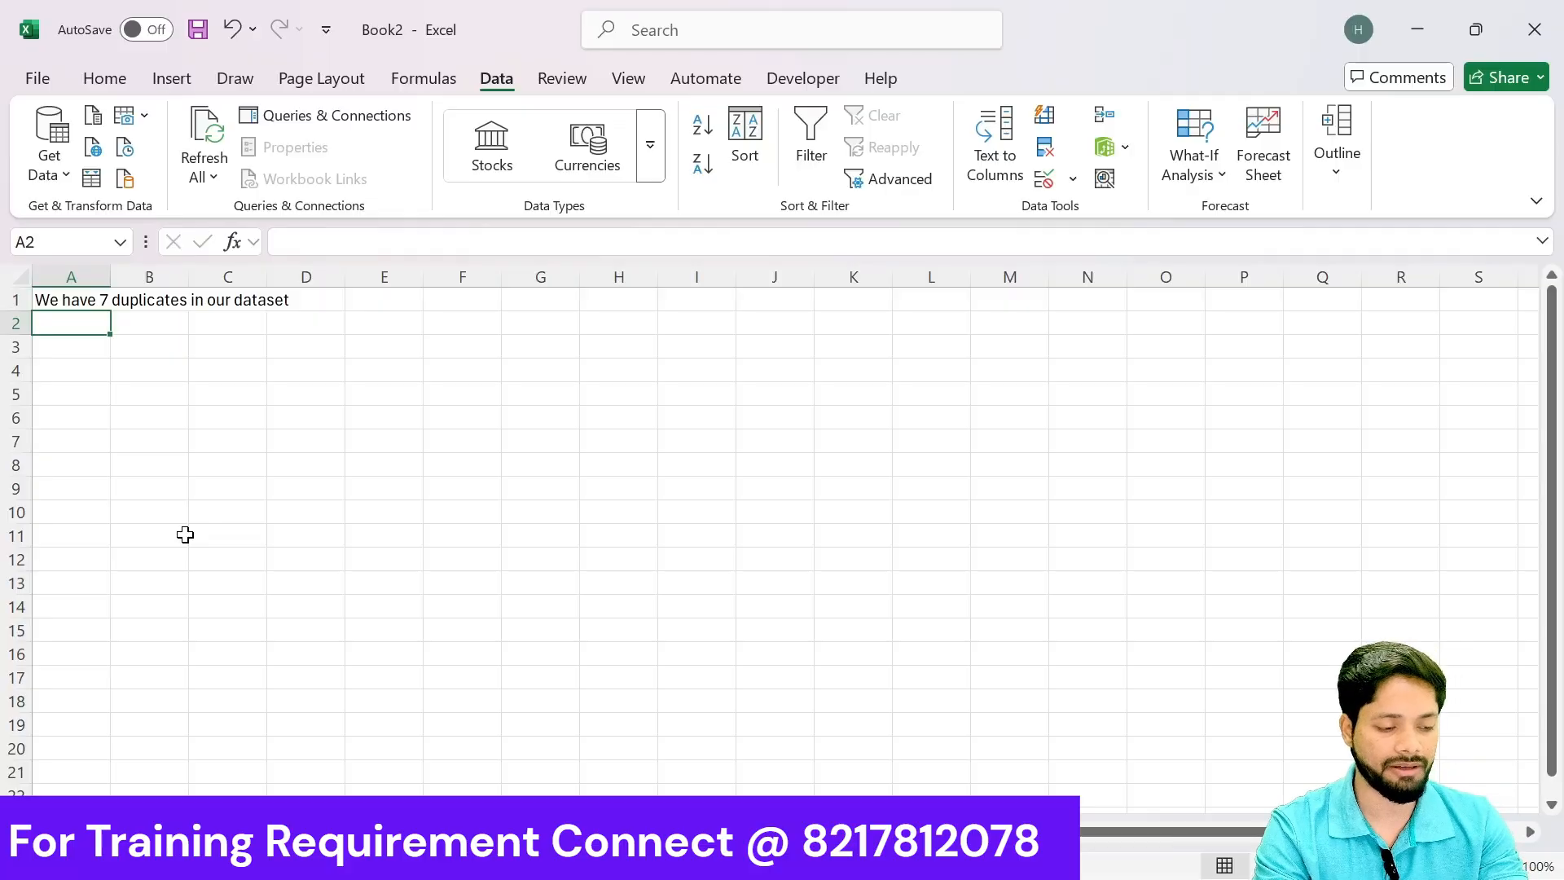
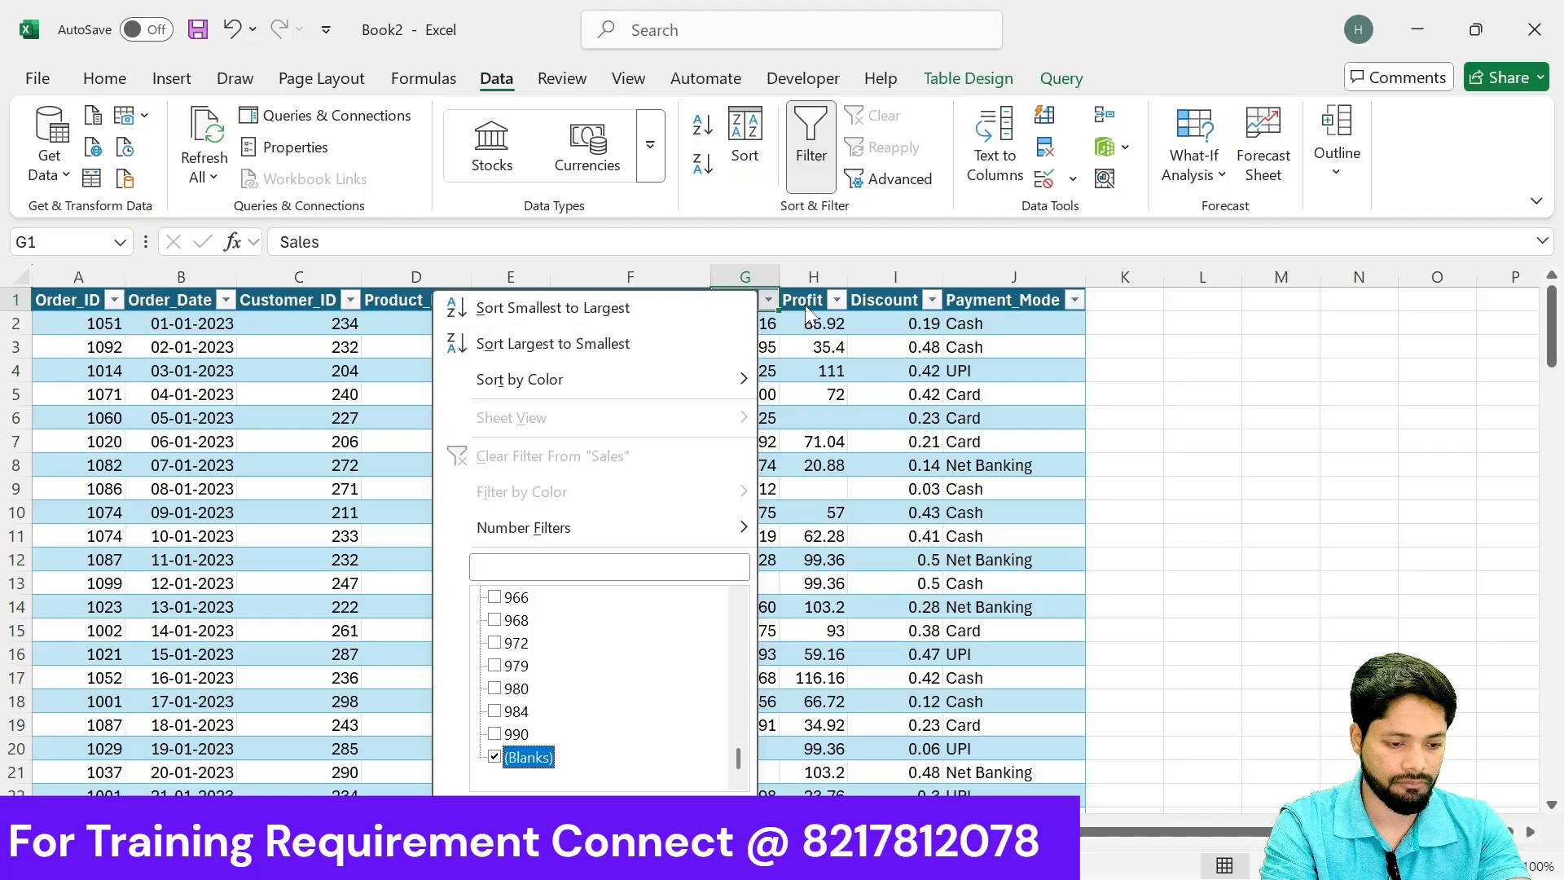
Step: Examine the blank Sales cells with the Sales column filtered to (Blanks), and clear that filter
{"action": "key", "text": "Down"}
{"action": "key", "text": "Down"}
{"action": "key", "text": "Down"}
{"action": "key", "text": "Down"}
{"action": "key", "text": "Down"}
{"action": "key", "text": "Down"}
{"action": "key", "text": "Down"}
{"action": "key", "text": "Down"}
{"action": "key", "text": "Down"}
{"action": "key", "text": "Down"}
{"action": "key", "text": "Down"}
{"action": "key", "text": "Down"}
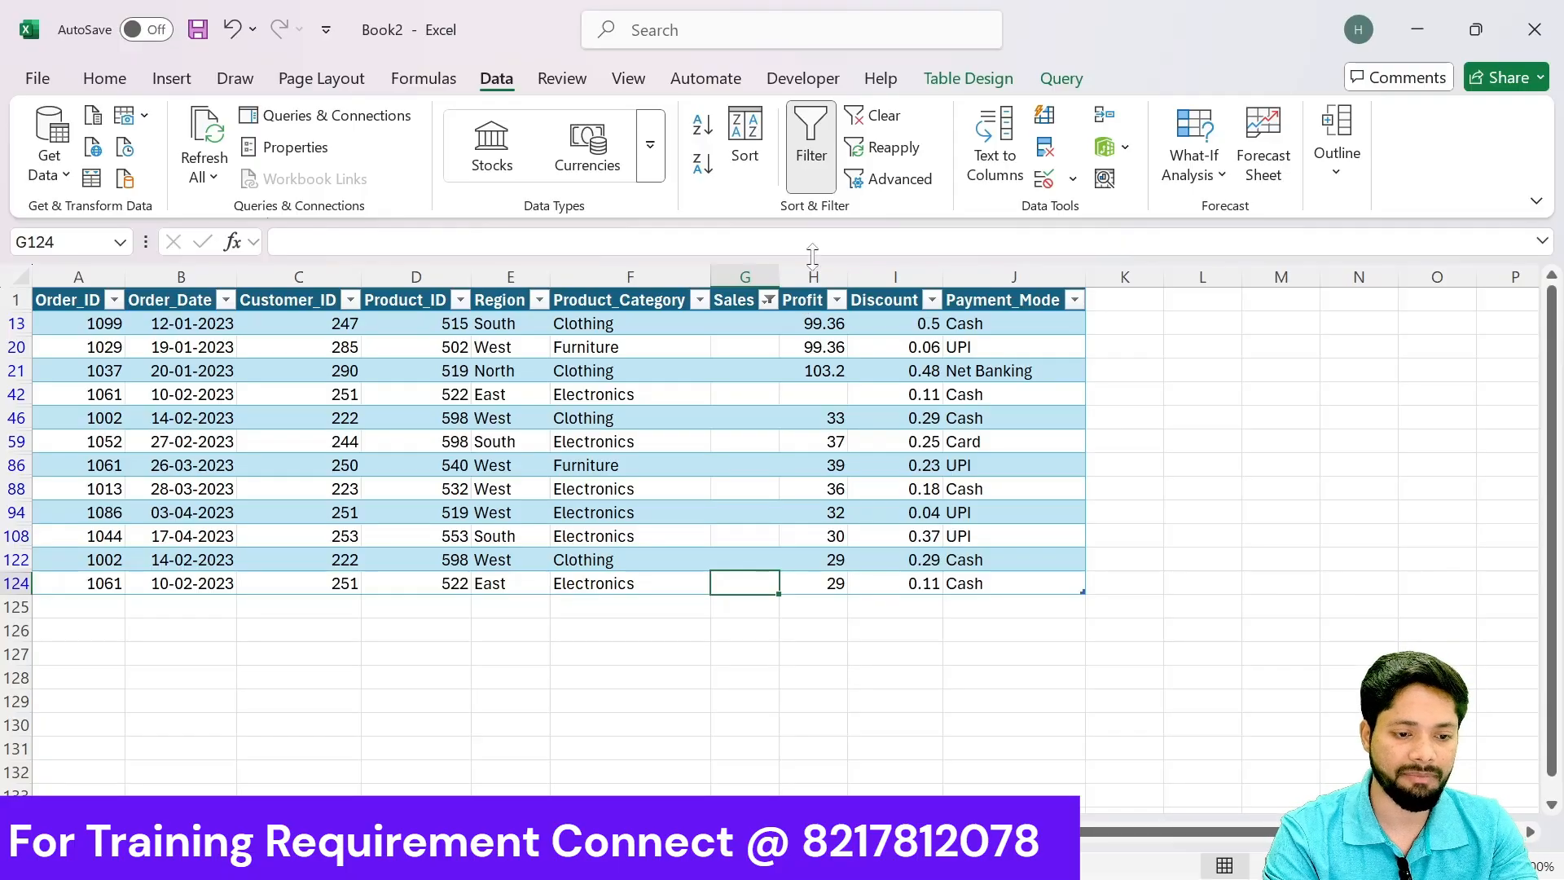
{"action": "left_click", "coordinate": [768, 300]}
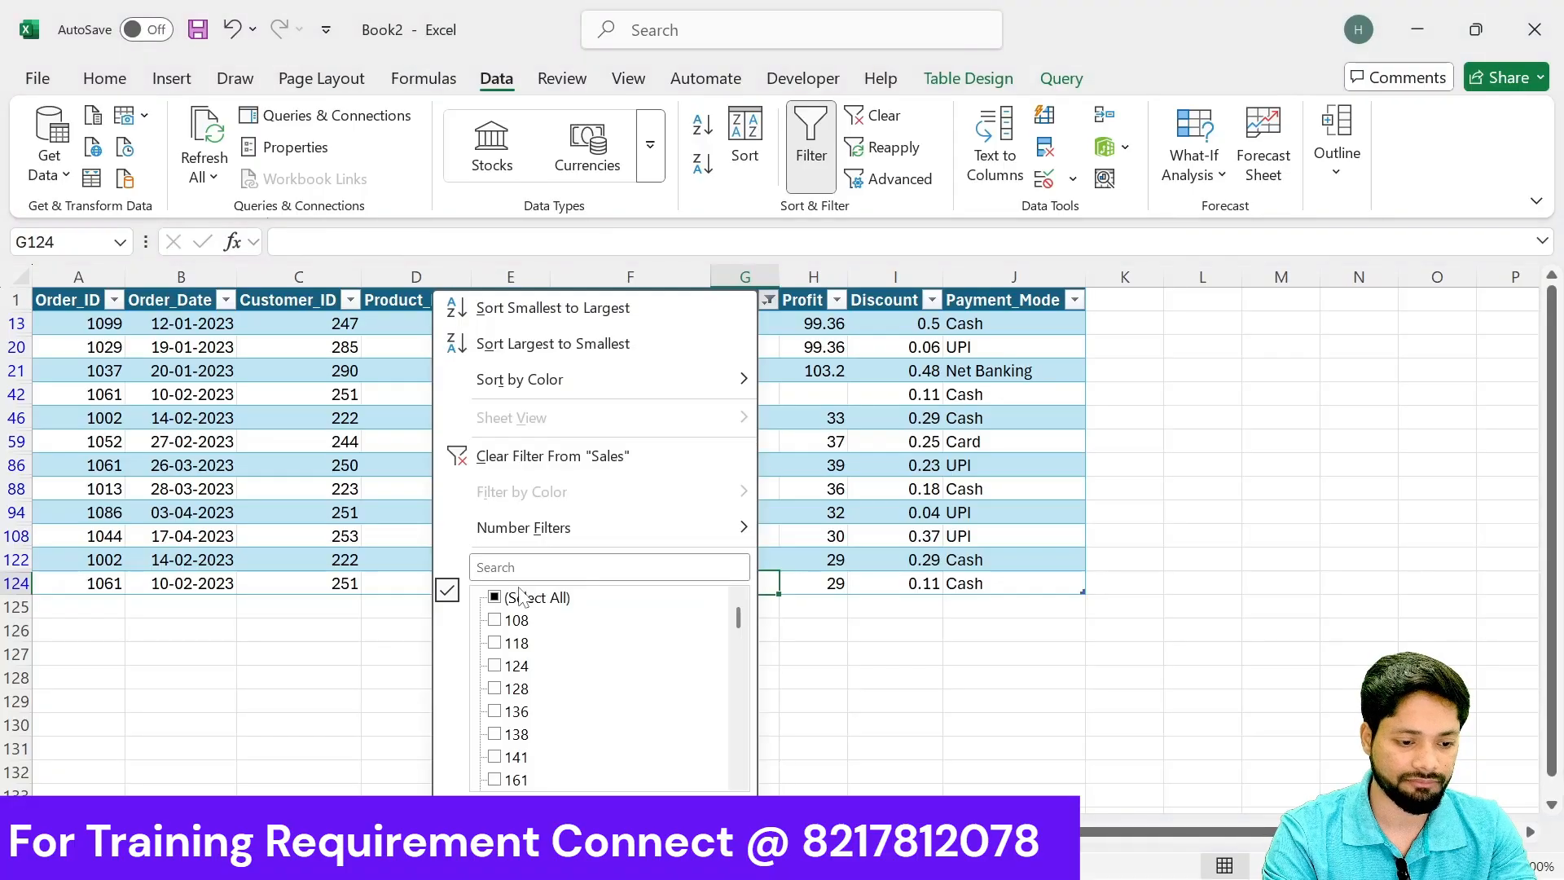
{"action": "left_click", "coordinate": [508, 448]}
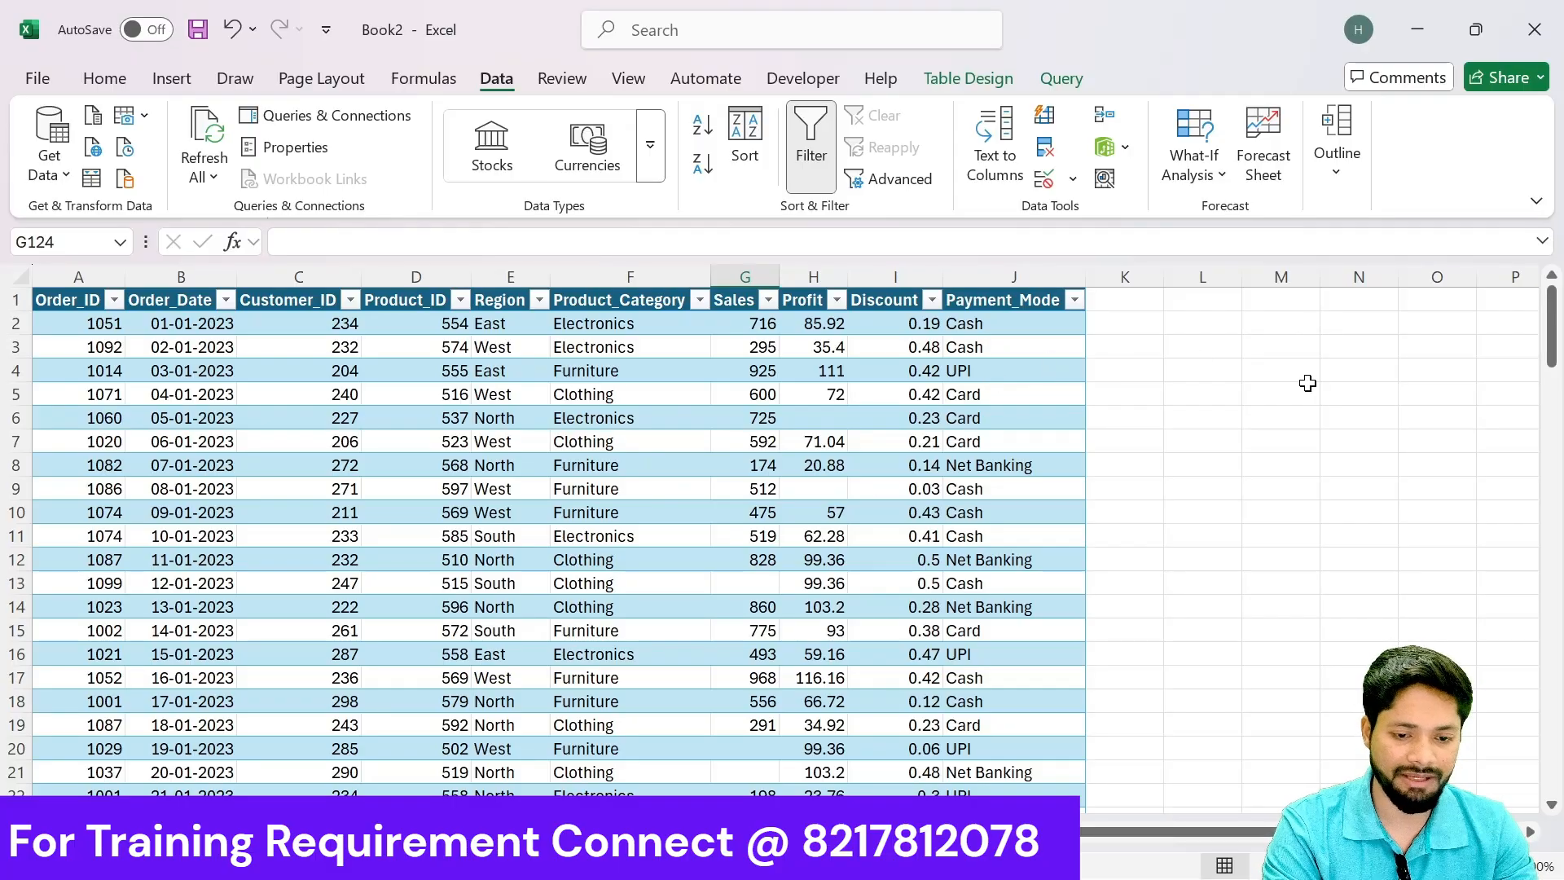
Step: Extract the unique product categories beside the table by entering =UNIQUE(F:F) in cell P2
{"action": "scroll", "coordinate": [1306, 378], "scroll_direction": "right", "scroll_amount": 3}
{"action": "left_click", "coordinate": [1132, 324]}
{"action": "key", "text": "Right"}
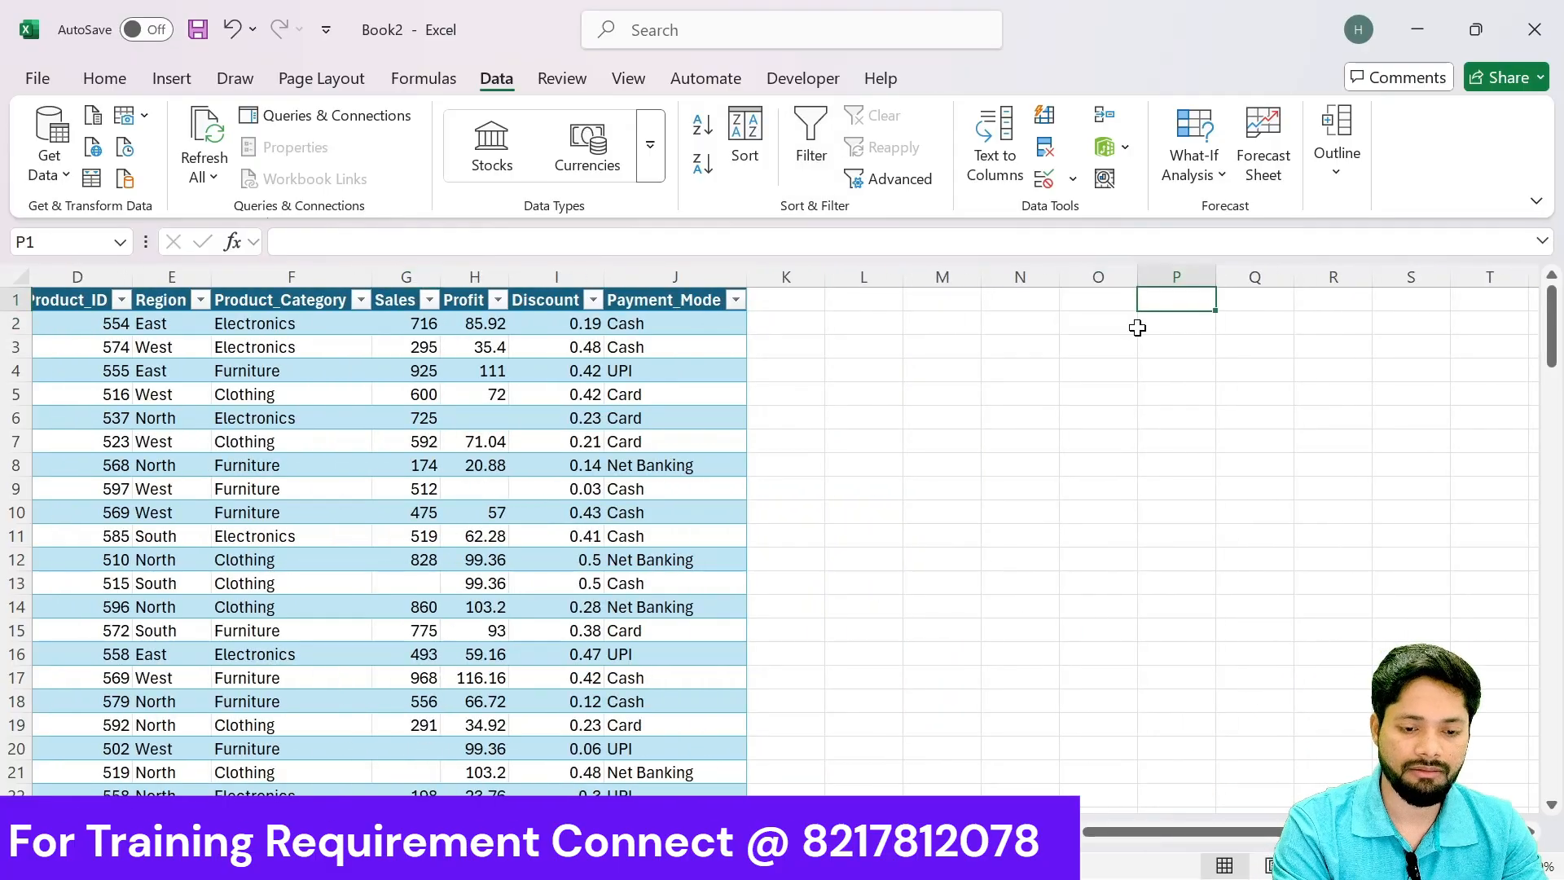
{"action": "type", "text": "=uni"}
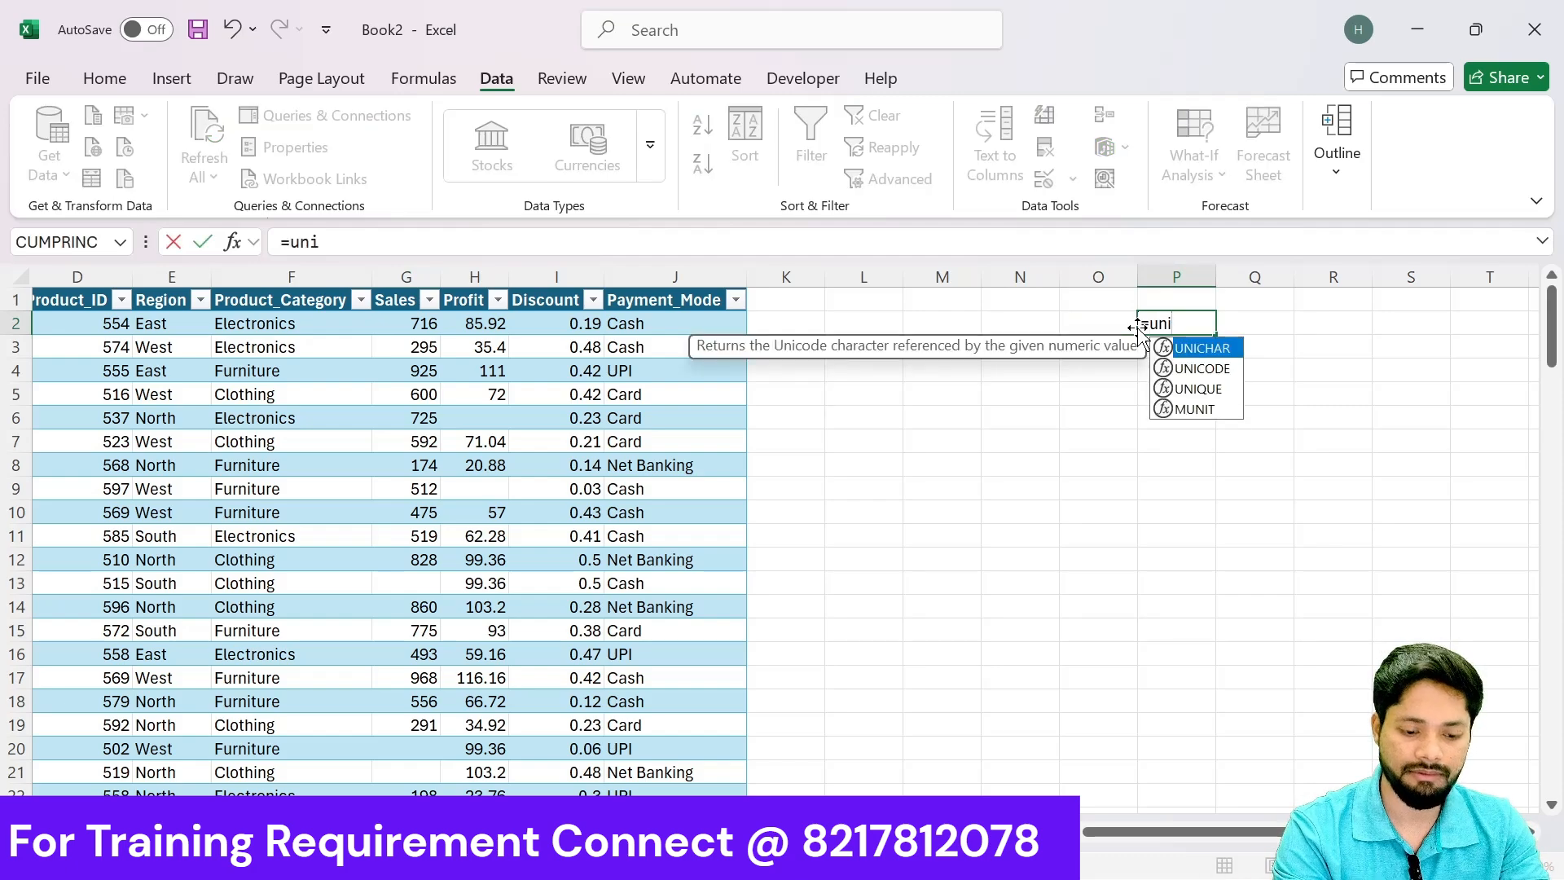
{"action": "type", "text": "q"}
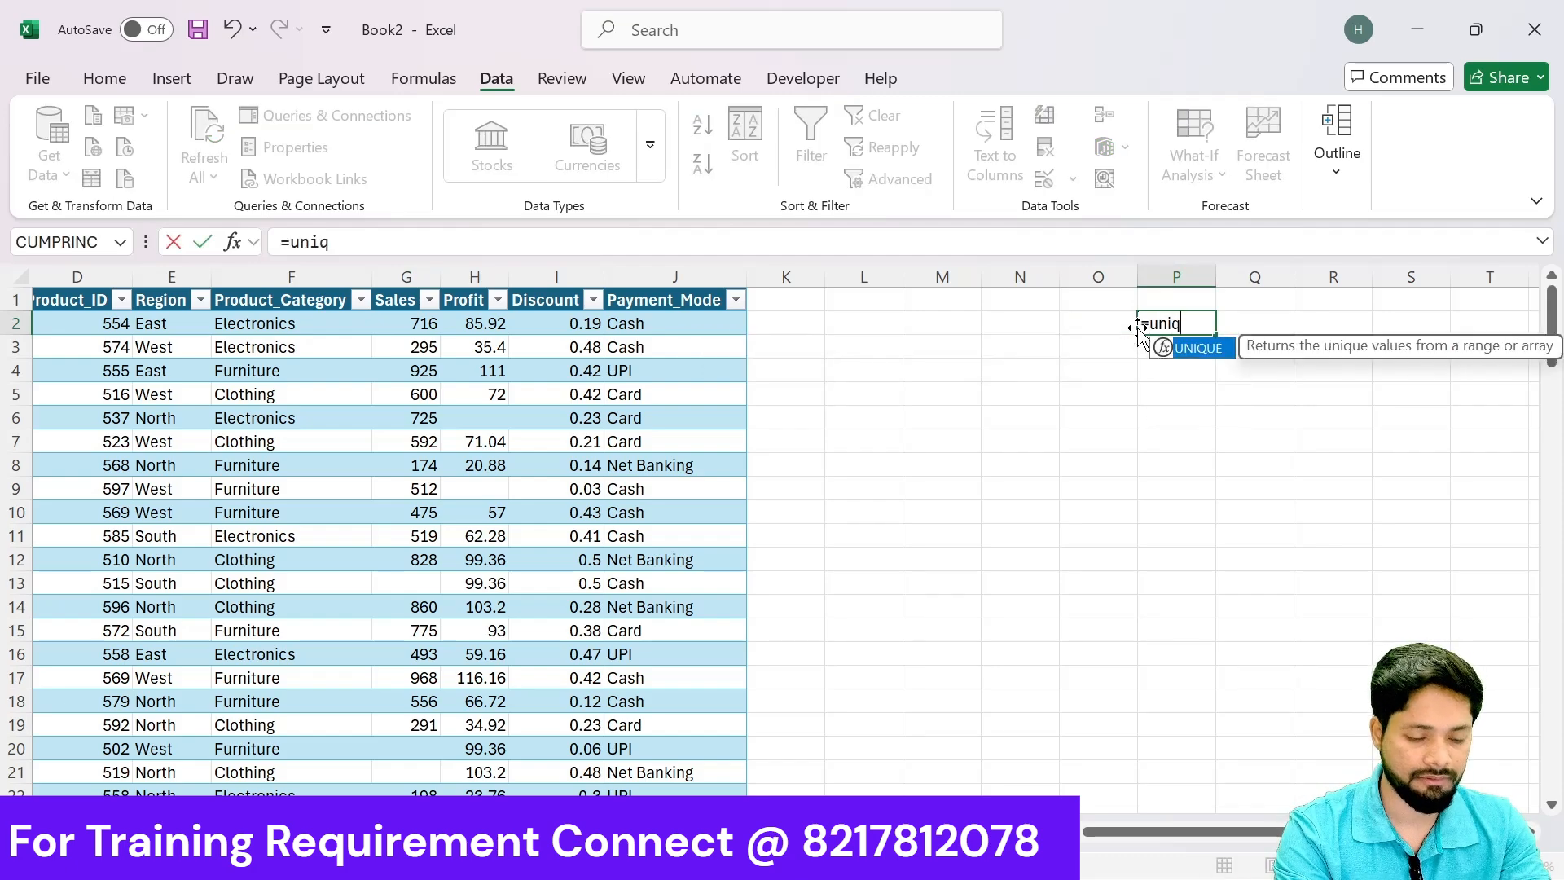
{"action": "key", "text": "Tab"}
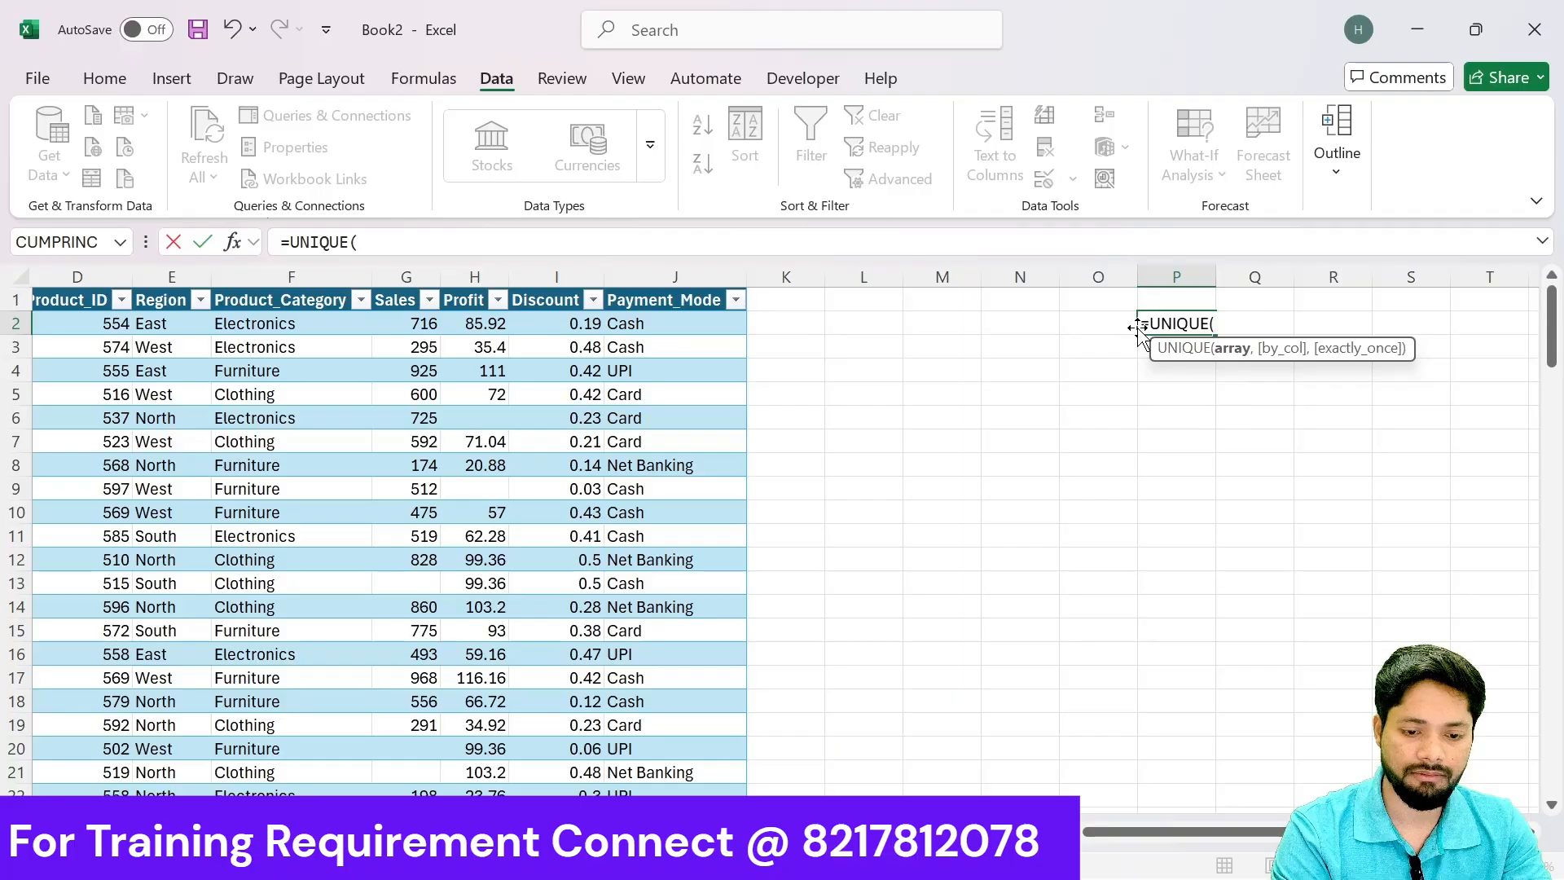
{"action": "left_click", "coordinate": [284, 278]}
{"action": "type", "text": ")"}
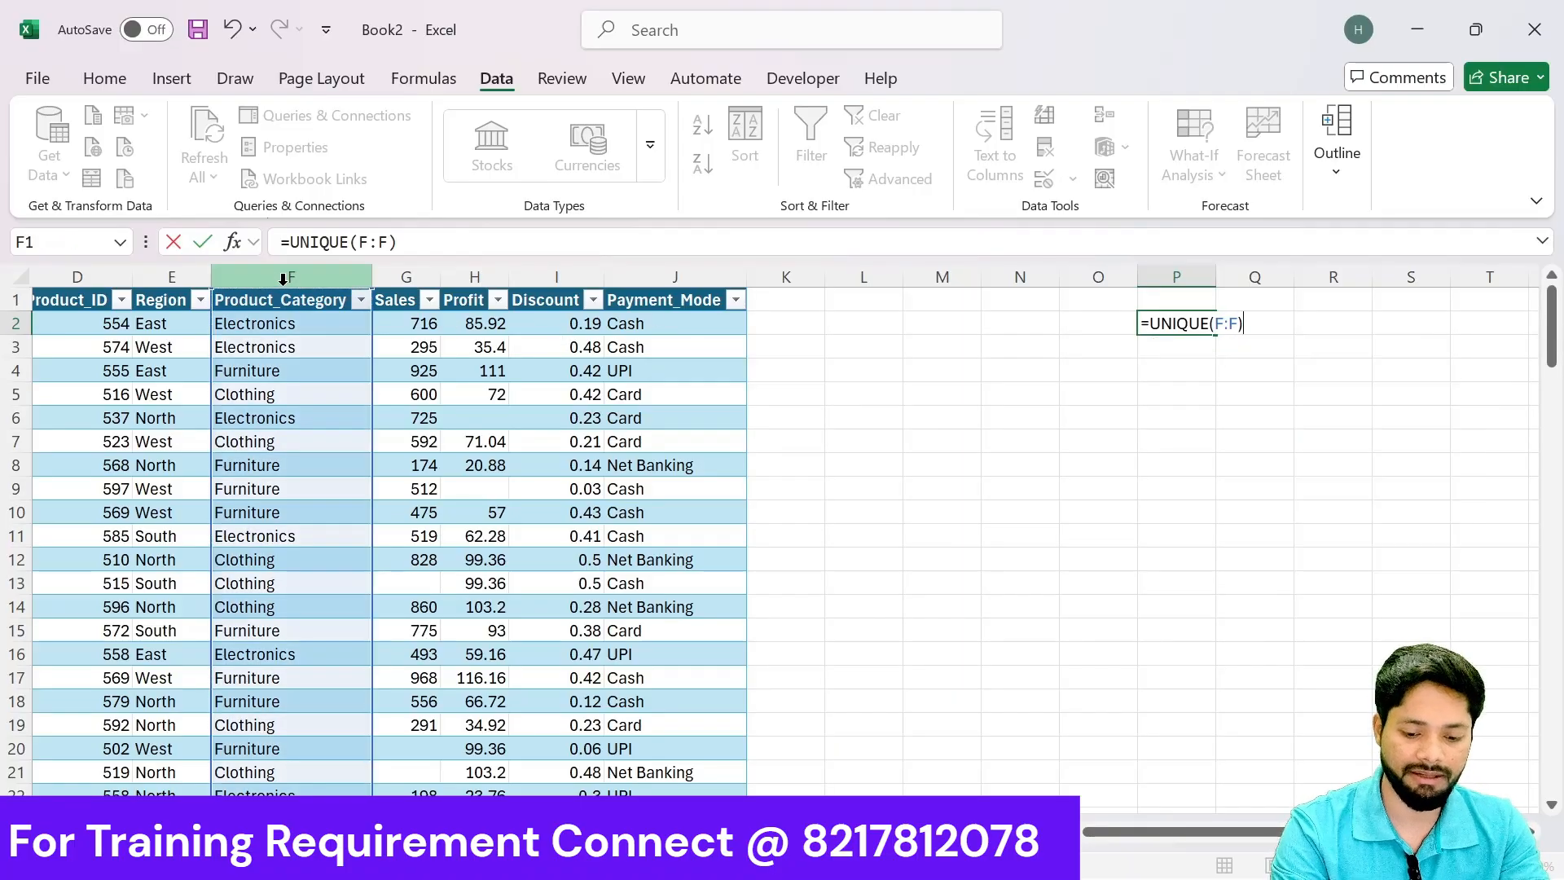
{"action": "key", "text": "Return"}
{"action": "key", "text": "Up"}
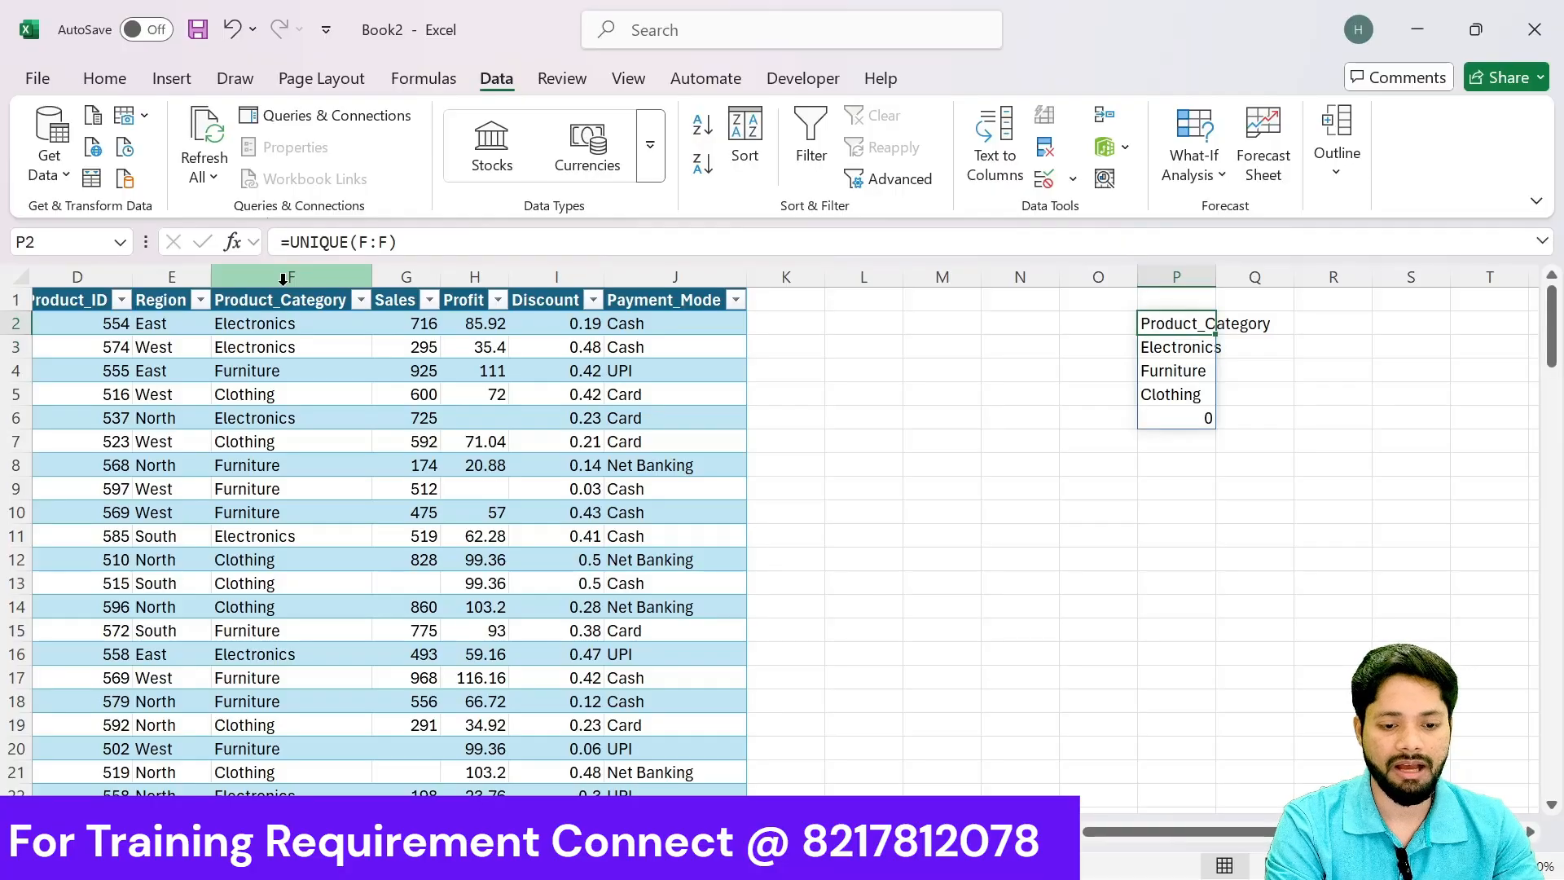
Step: Convert the unique category list starting at P2 from formula results to static values
{"action": "key", "text": "ctrl+shift+Down"}
{"action": "key", "text": "ctrl+c"}
{"action": "key", "text": "ctrl+v"}
{"action": "key", "text": "ctrl"}
{"action": "key", "text": "v"}
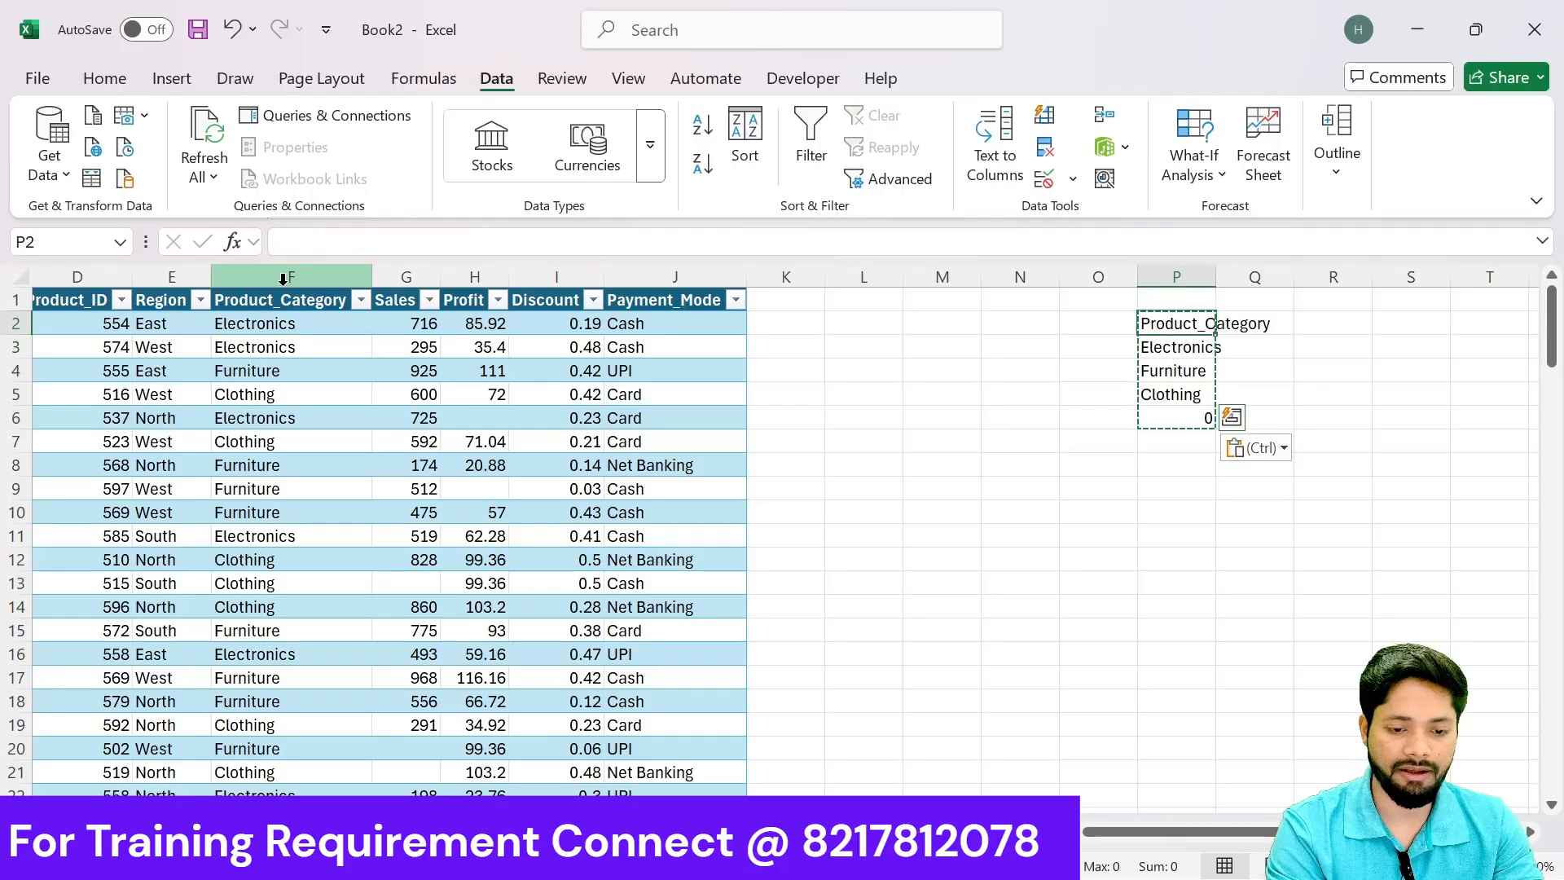
Step: Delete the 0 entry in P6 below the category list and autofit column P to its contents
{"action": "key", "text": "Down"}
{"action": "key", "text": "Down"}
{"action": "key", "text": "Down"}
{"action": "key", "text": "Down"}
{"action": "key", "text": "Delete"}
{"action": "key", "text": "Up"}
{"action": "key", "text": "Up"}
{"action": "key", "text": "Up"}
{"action": "key", "text": "Up"}
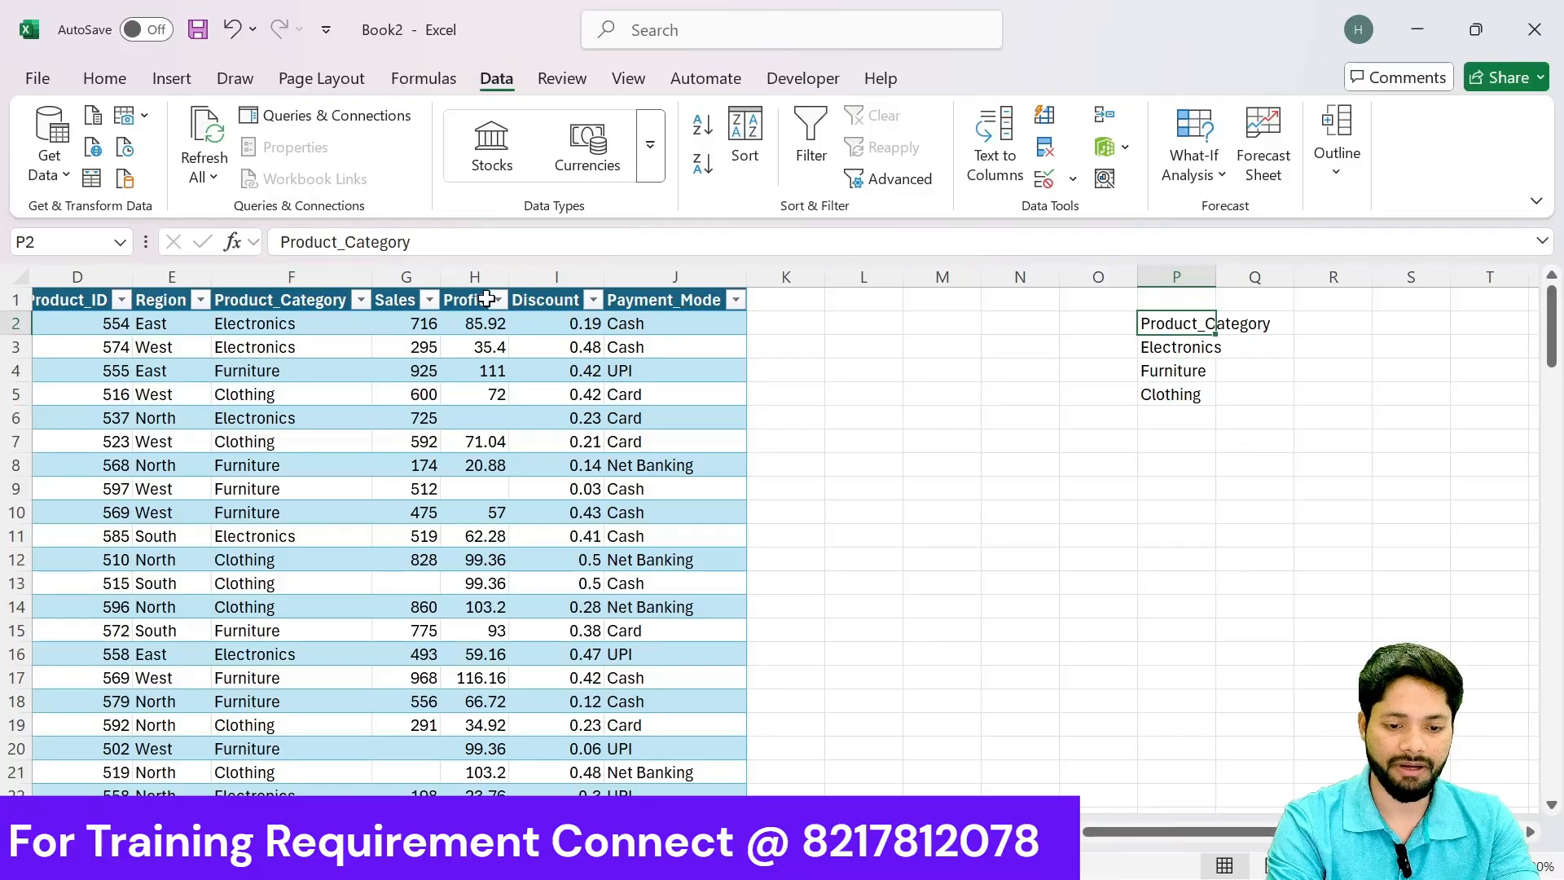
{"action": "double_click", "coordinate": [1216, 272]}
{"action": "left_click", "coordinate": [1220, 270]}
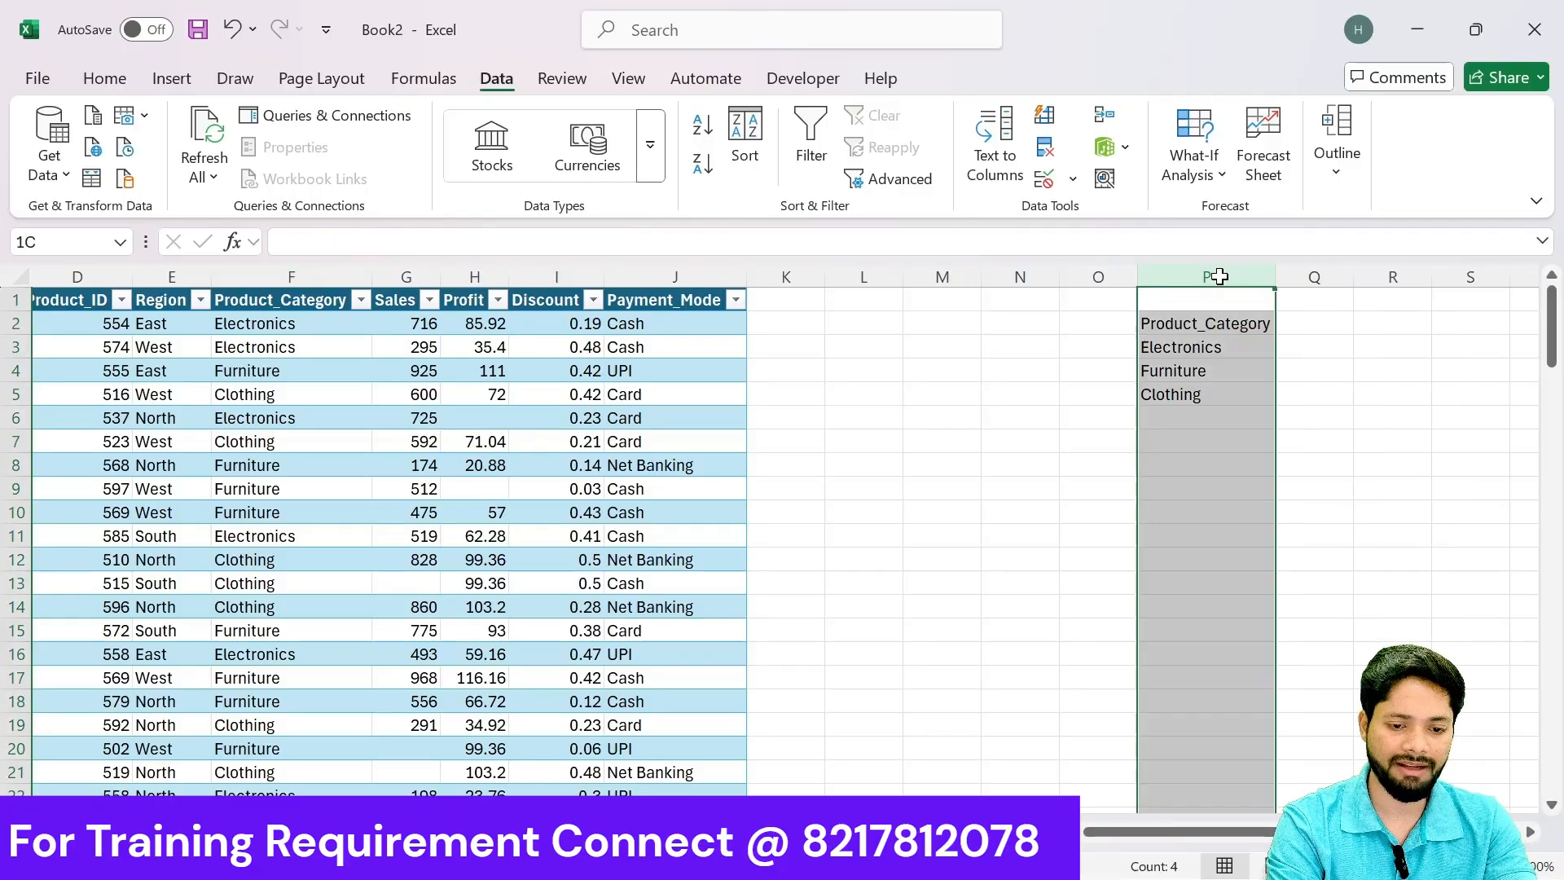
Step: Calculate the average Profit for Electronics in cell Q3 with =AVERAGEIF($F:$F,P3,$H:$H)
{"action": "left_click", "coordinate": [1295, 348]}
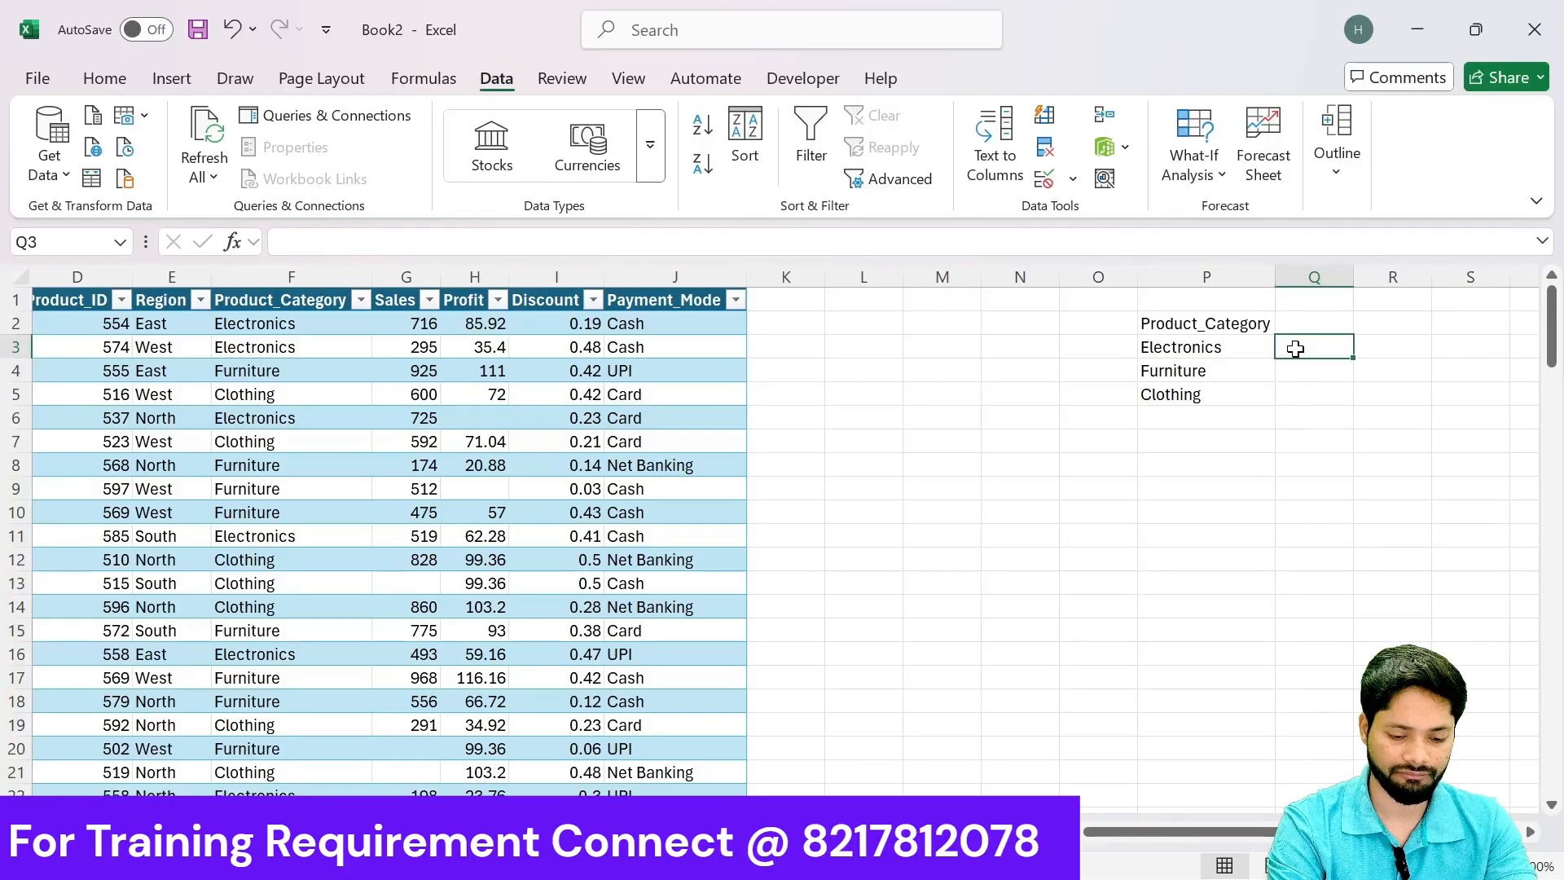
{"action": "type", "text": "=av"}
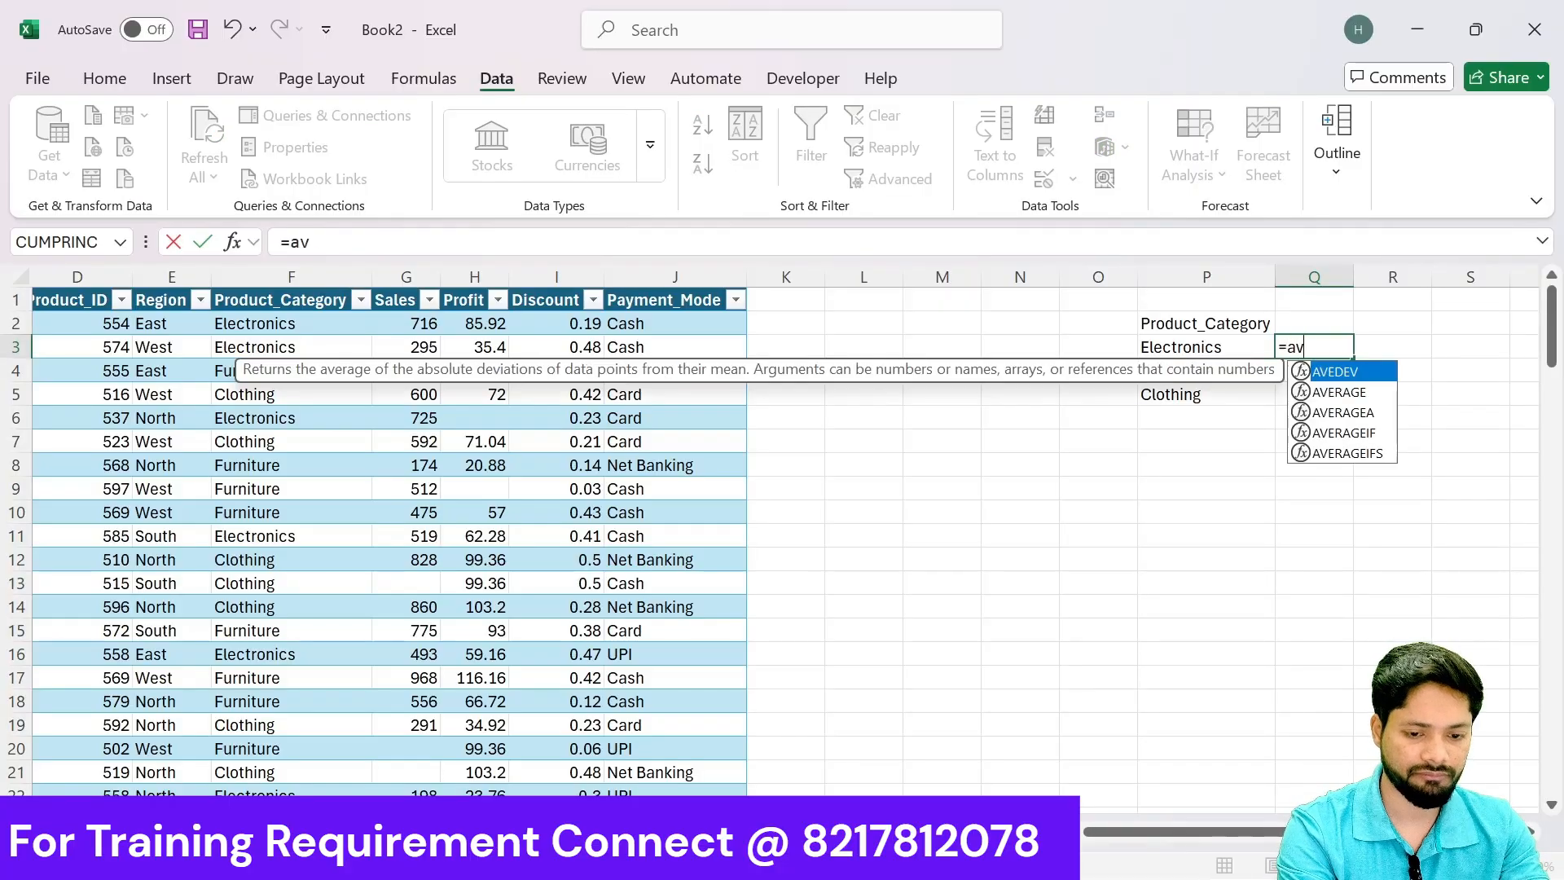
{"action": "type", "text": "er"}
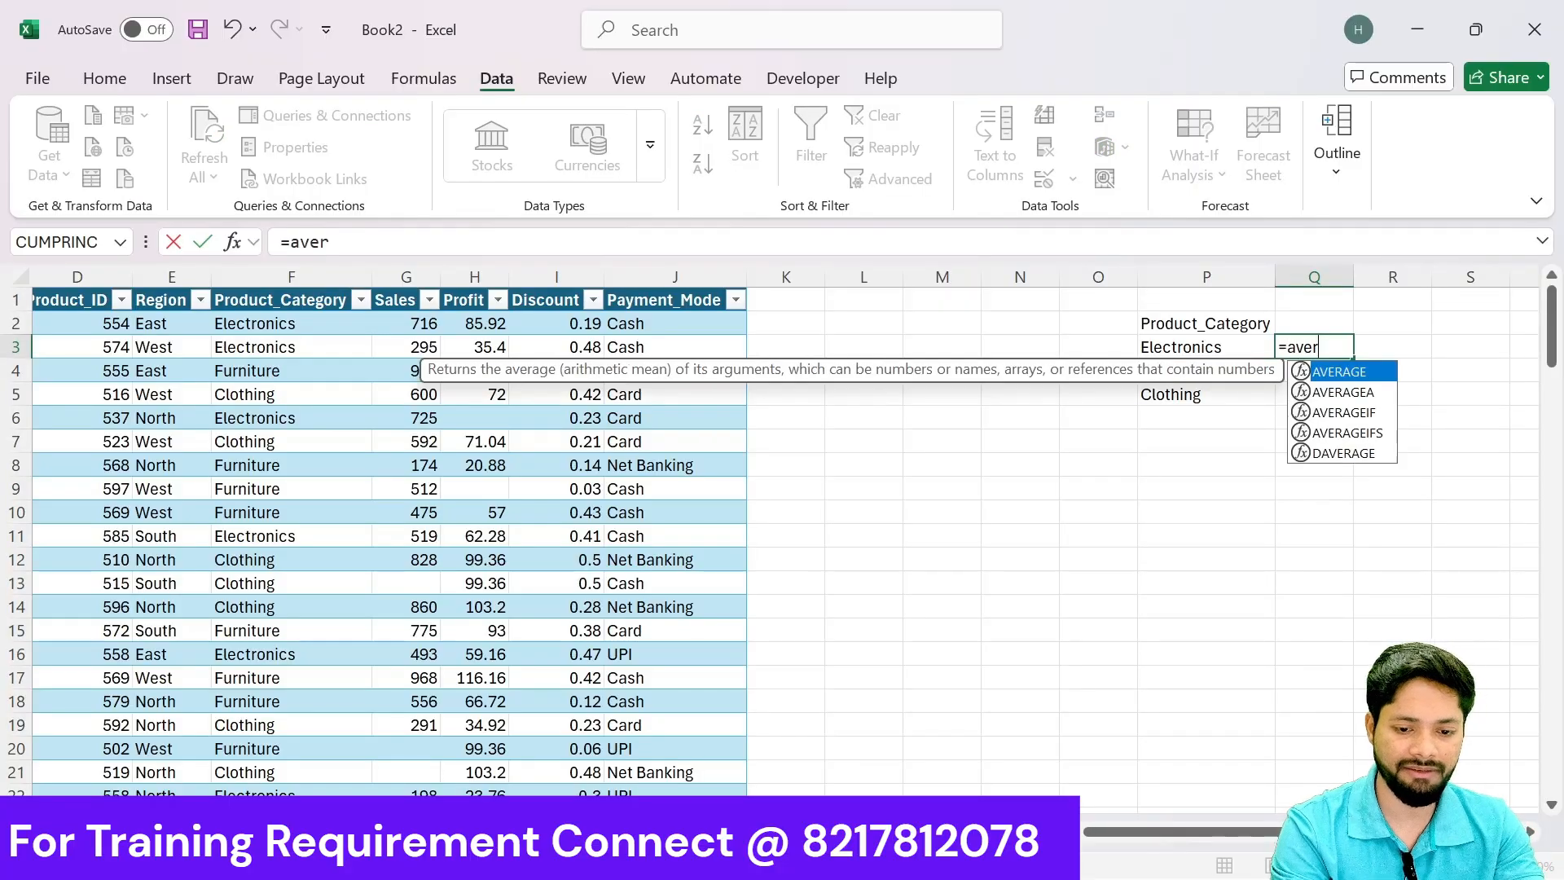
{"action": "key", "text": "Down"}
{"action": "key", "text": "Down"}
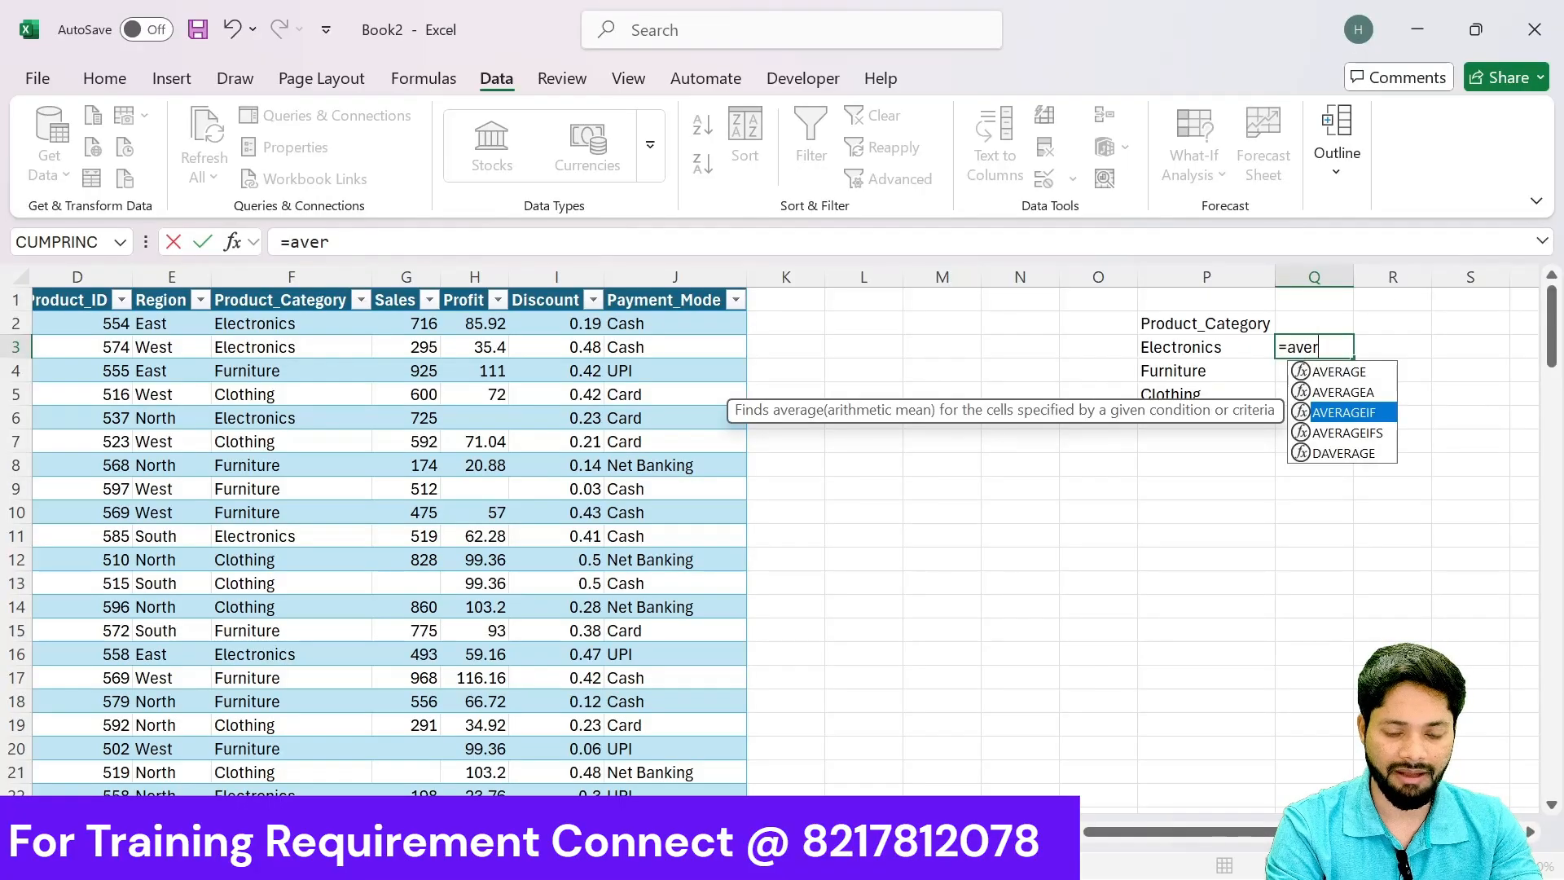
{"action": "key", "text": "Tab"}
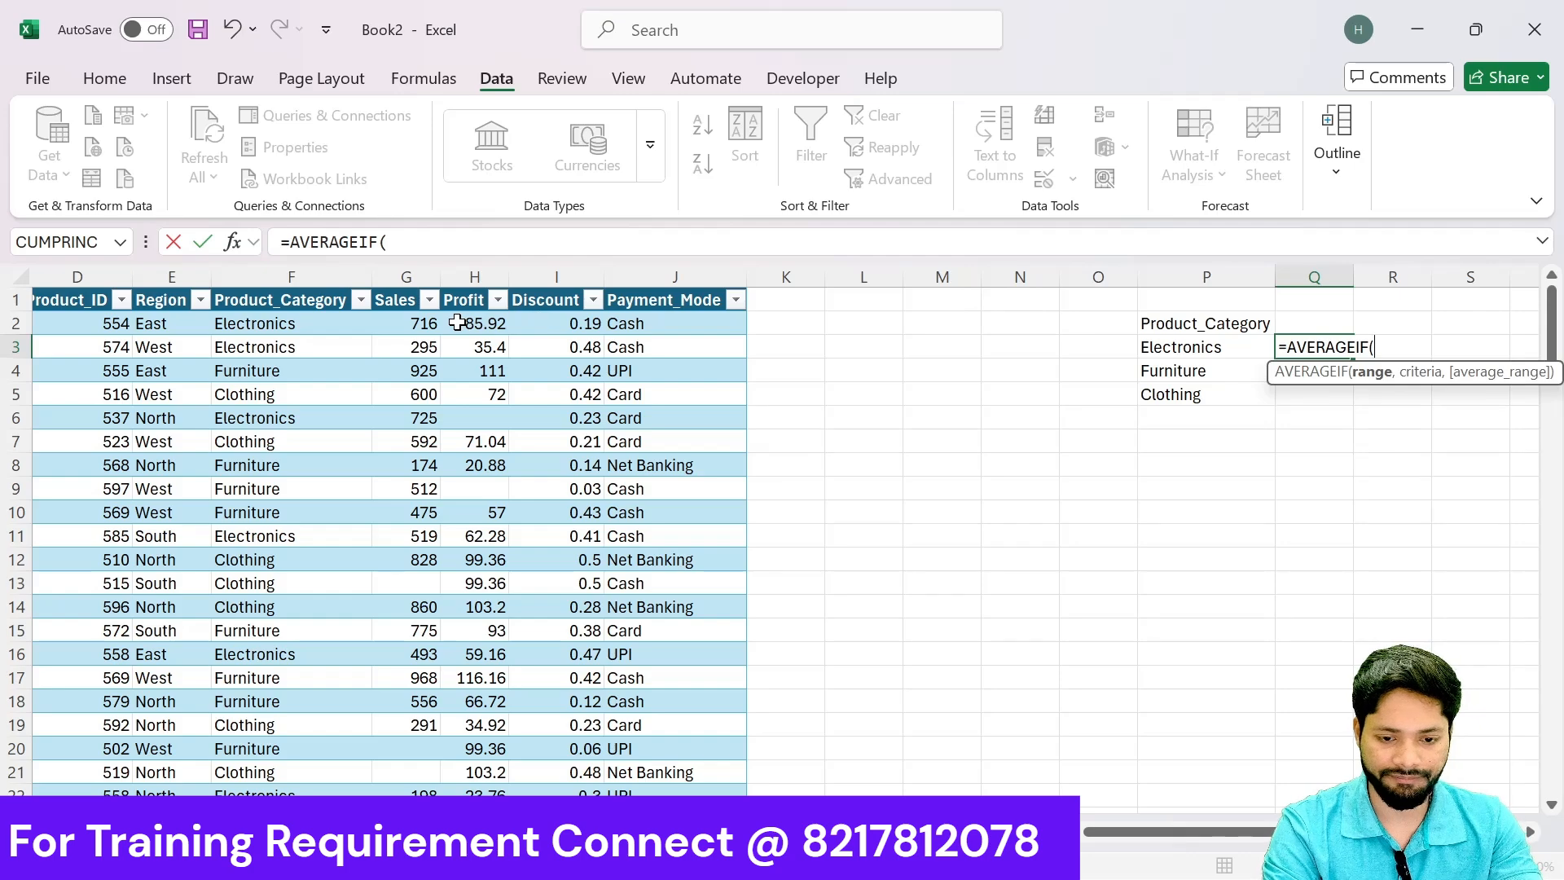
{"action": "left_click", "coordinate": [255, 278]}
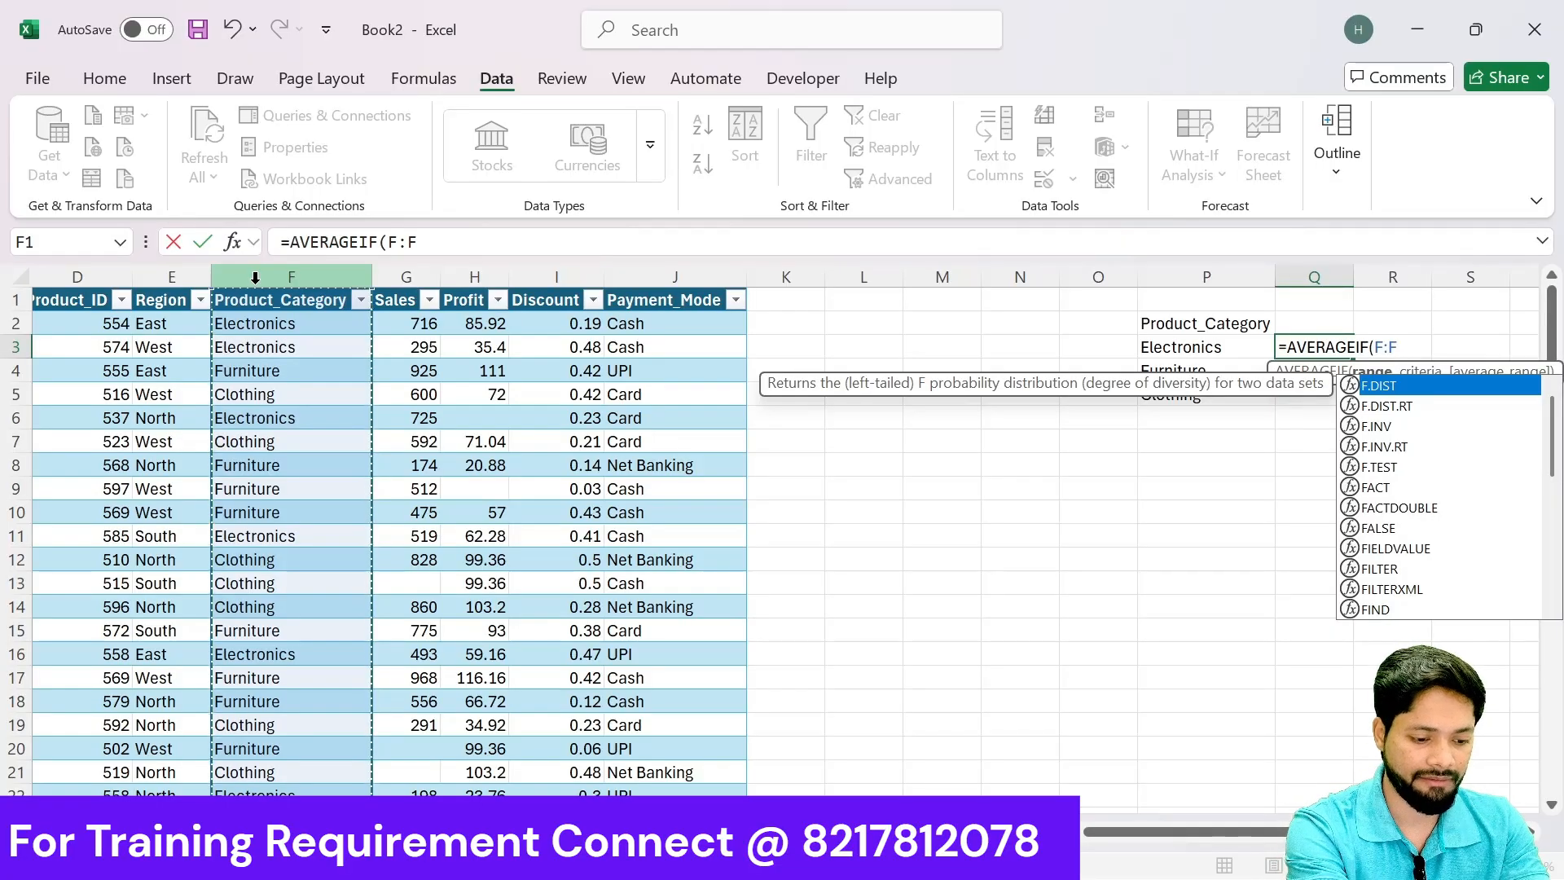
{"action": "key", "text": "F4"}
{"action": "type", "text": ","}
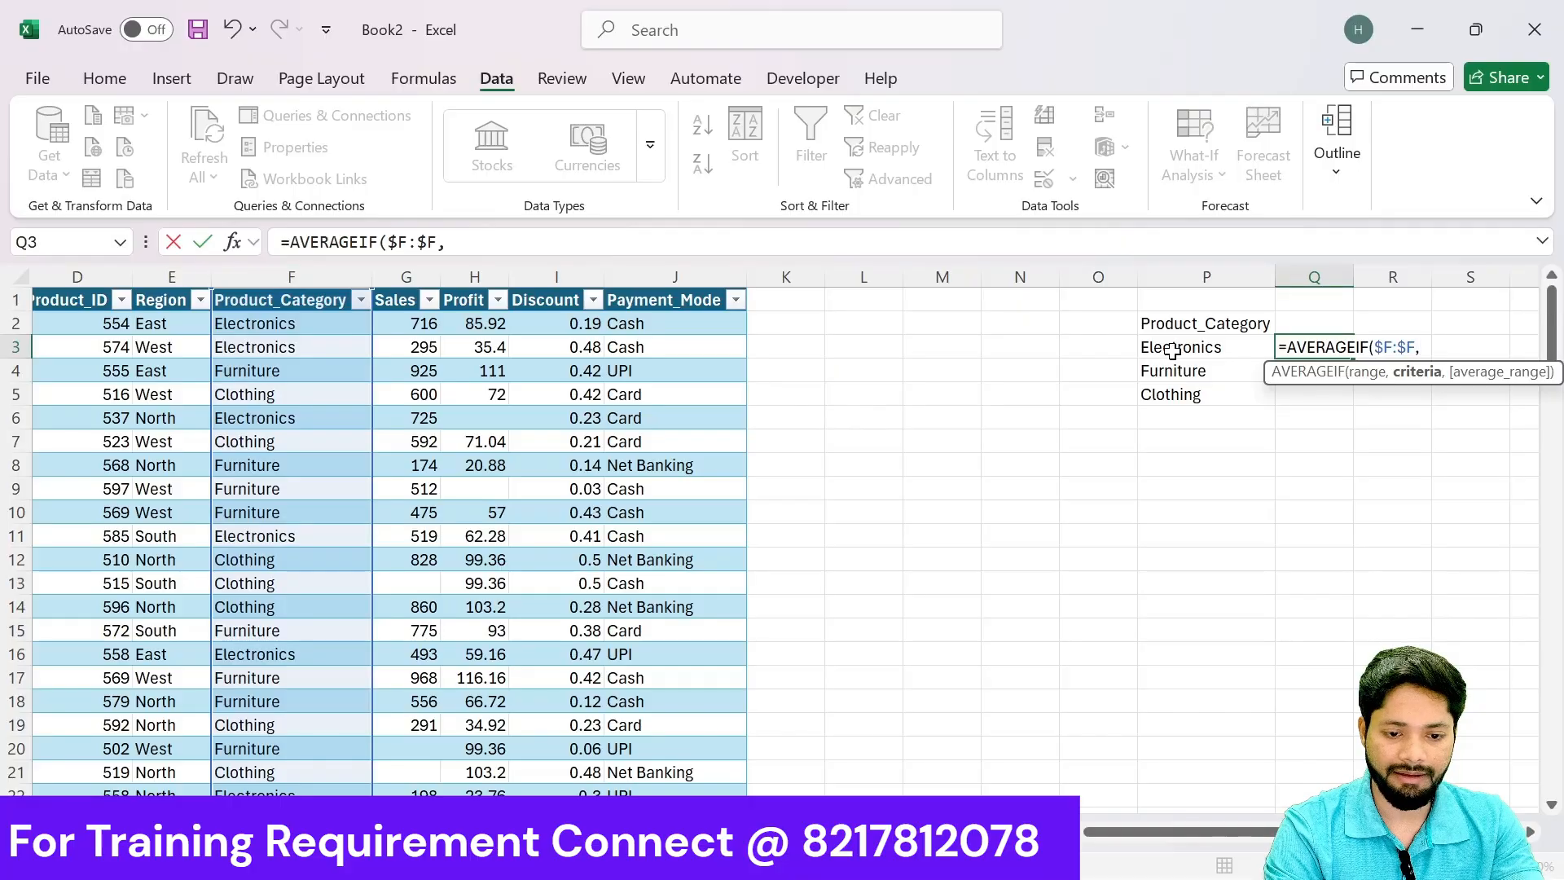
{"action": "left_click", "coordinate": [1173, 349]}
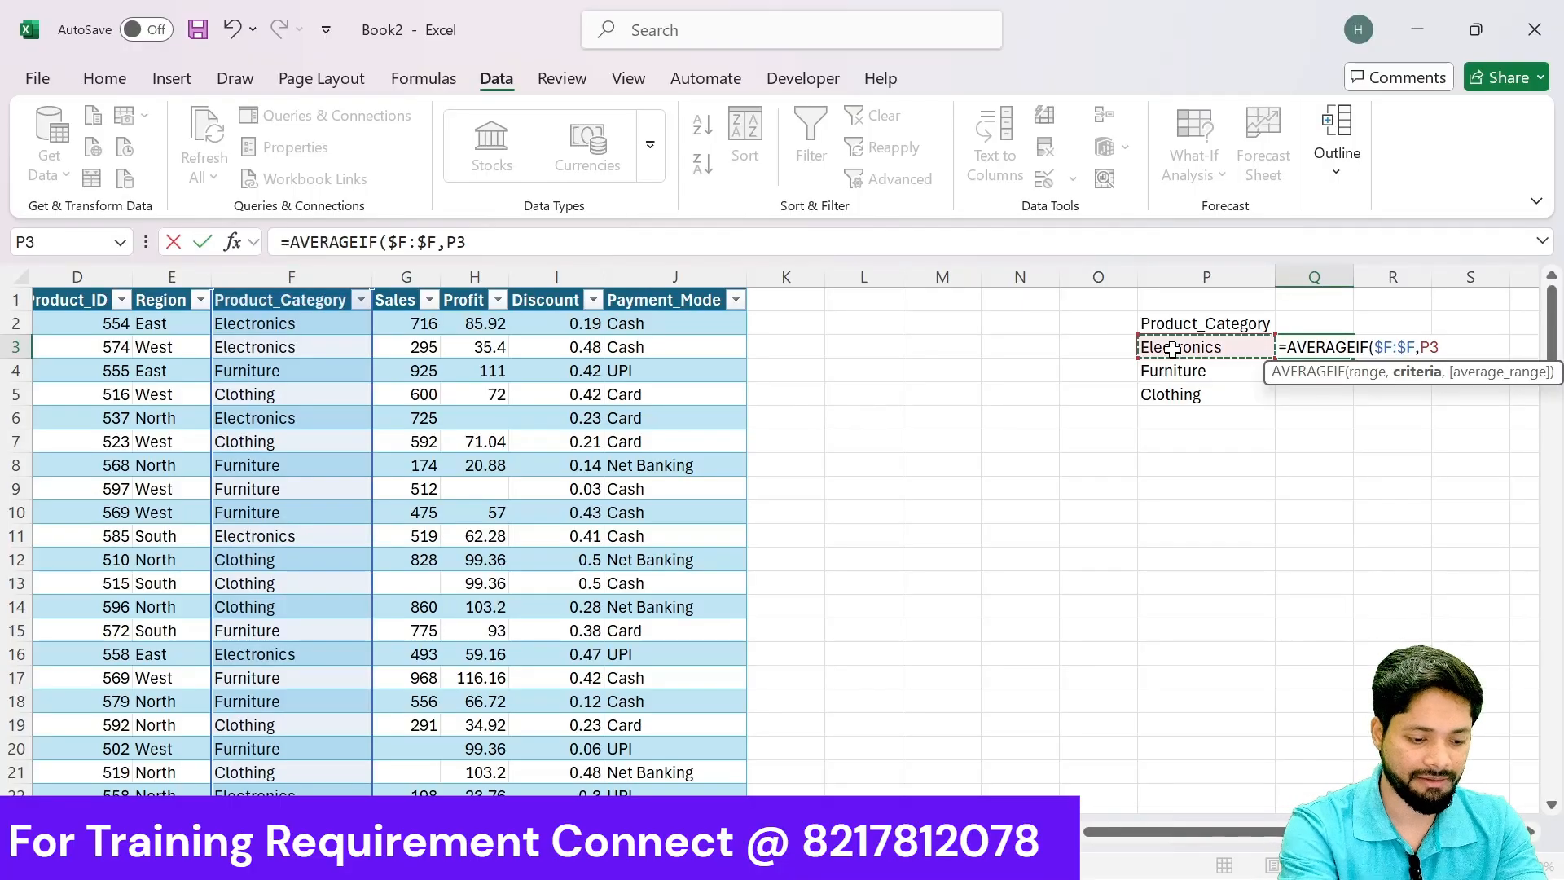
{"action": "type", "text": ","}
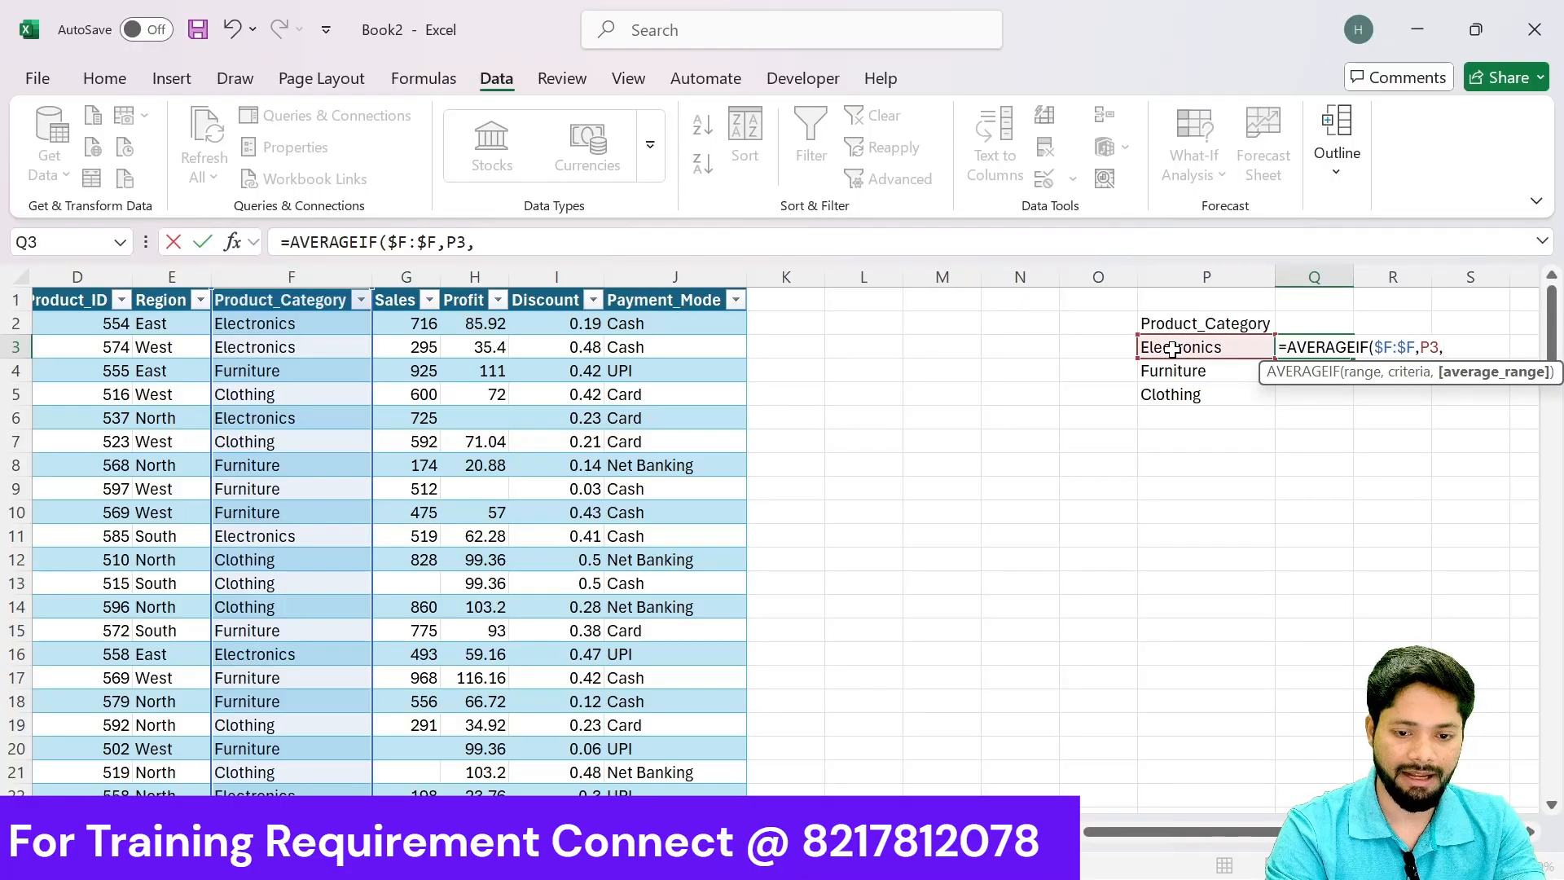
{"action": "left_click", "coordinate": [476, 276]}
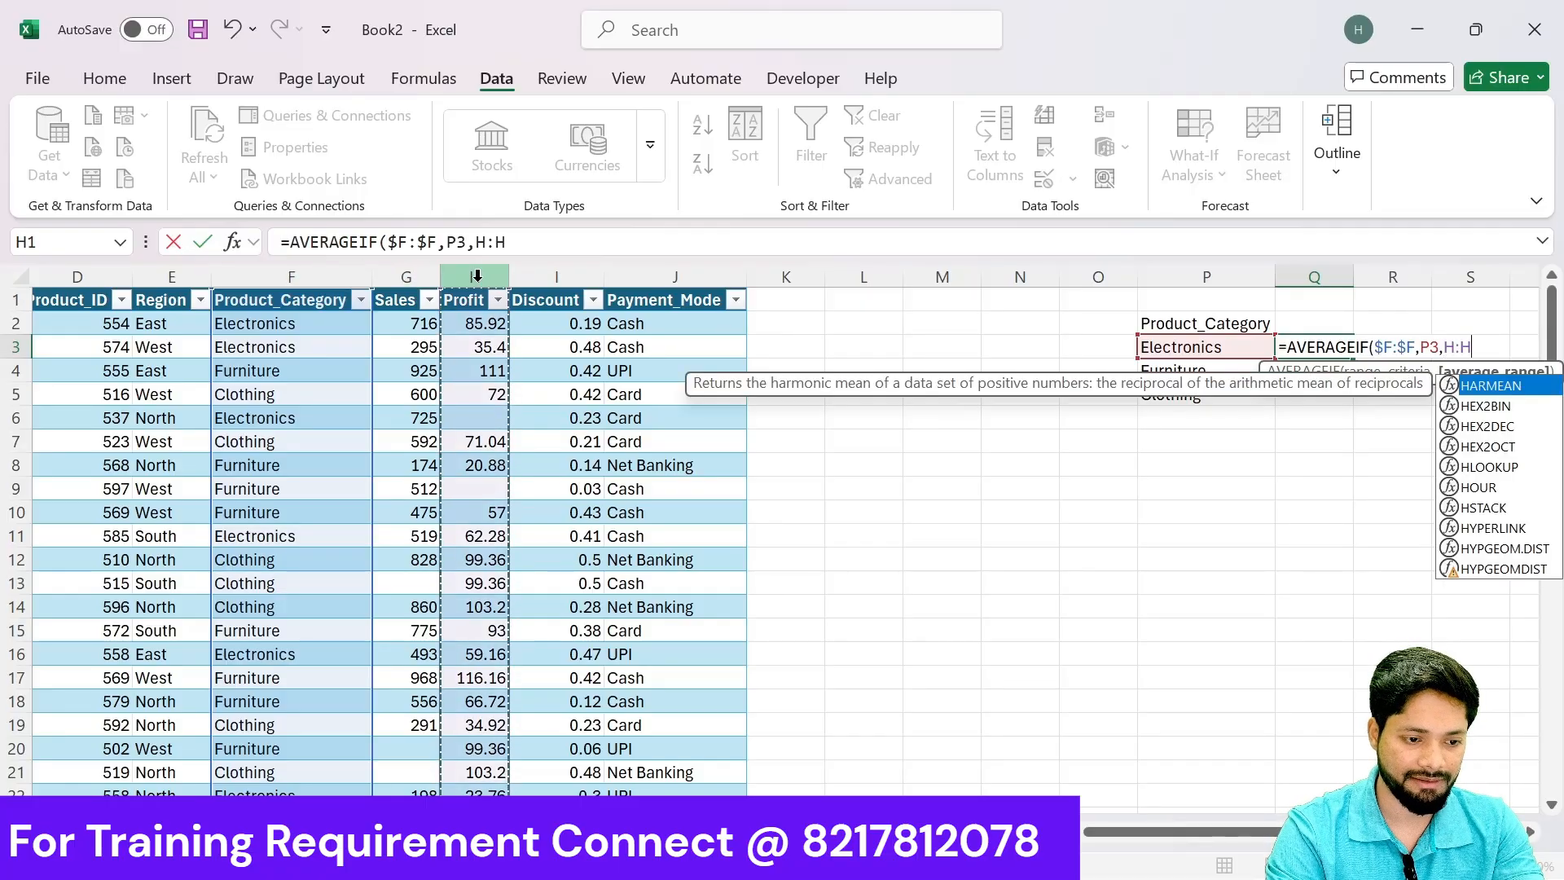
{"action": "key", "text": "F4"}
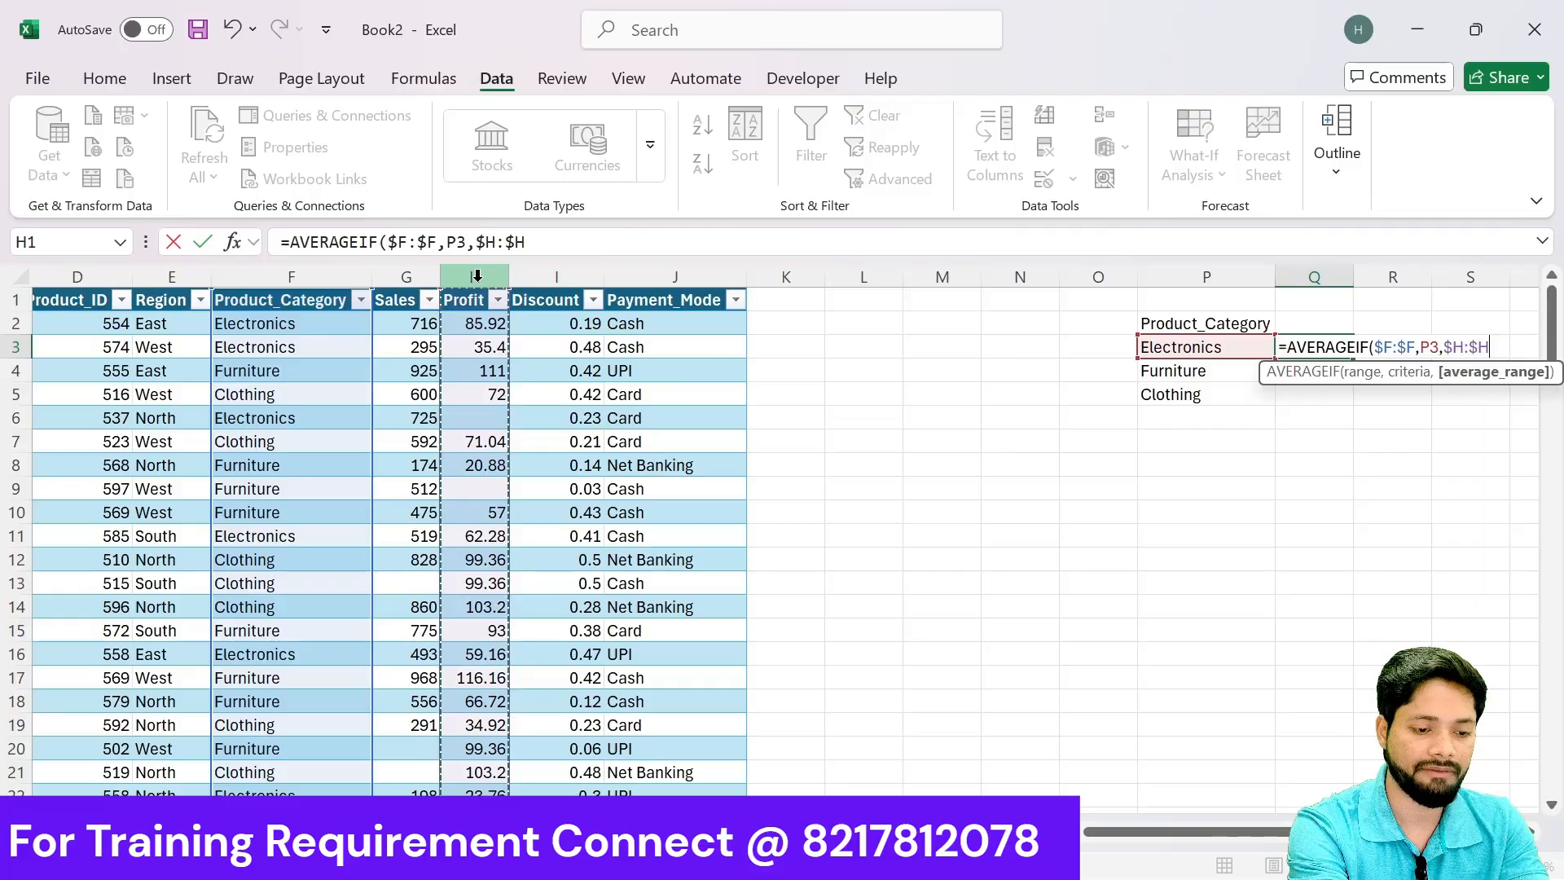
{"action": "type", "text": ",,"}
{"action": "key", "text": "Return"}
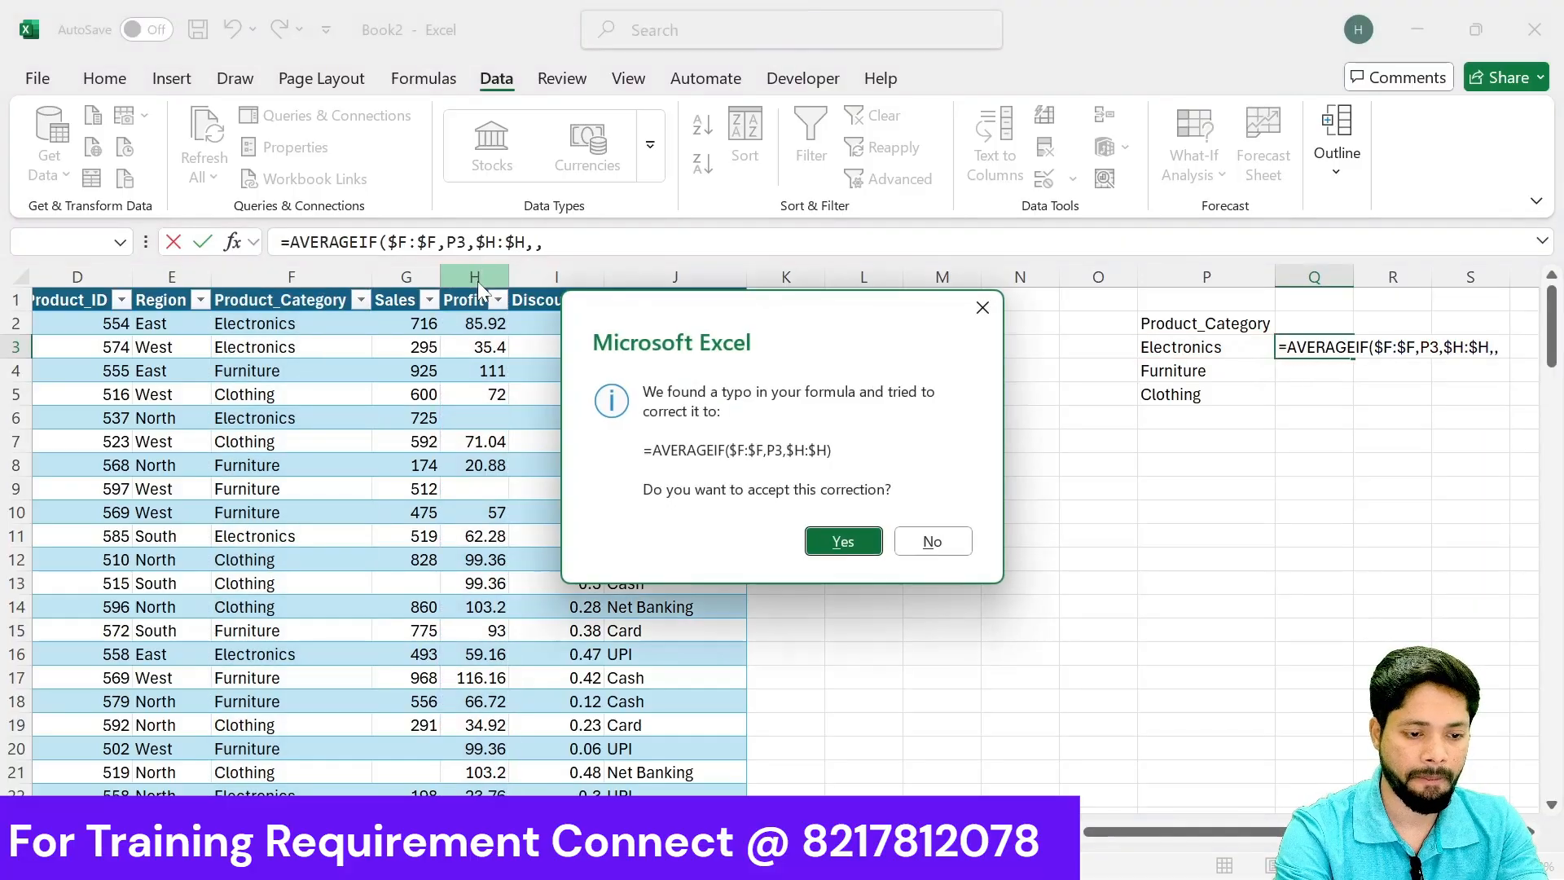
{"action": "key", "text": "Escape"}
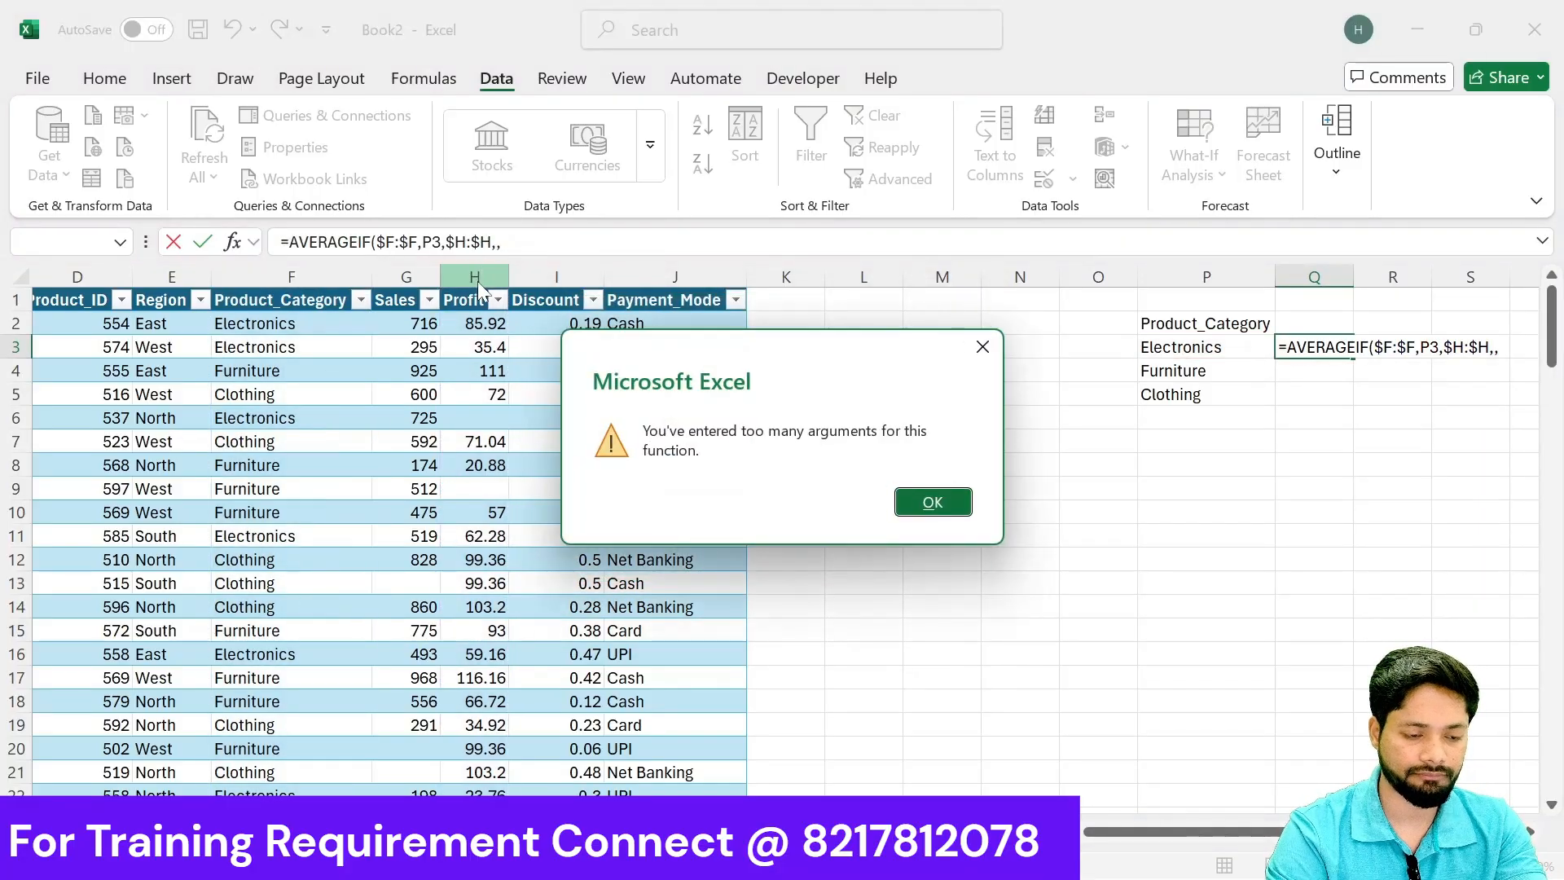
{"action": "key", "text": "Return"}
{"action": "key", "text": "BackSpace"}
{"action": "key", "text": "BackSpace"}
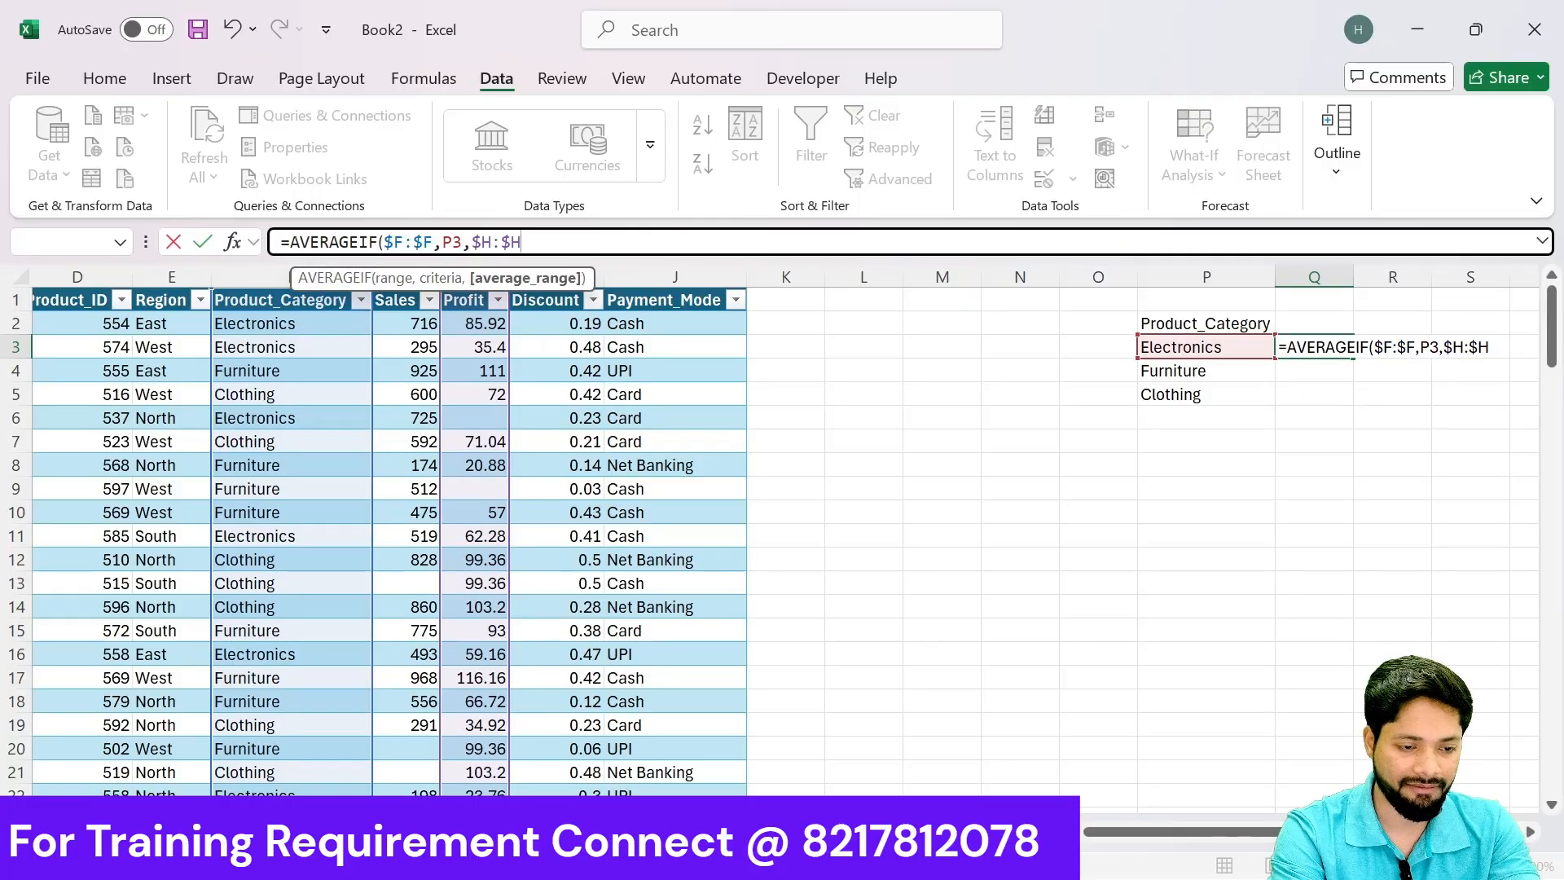
{"action": "type", "text": ")"}
{"action": "key", "text": "Return"}
Step: Fill the average Profit formula from Q3 down to Q5 for Furniture and Clothing
{"action": "key", "text": "Left"}
{"action": "key", "text": "ctrl+Down"}
{"action": "key", "text": "Right"}
{"action": "key", "text": "ctrl+shift+Up"}
{"action": "key", "text": "ctrl+d"}
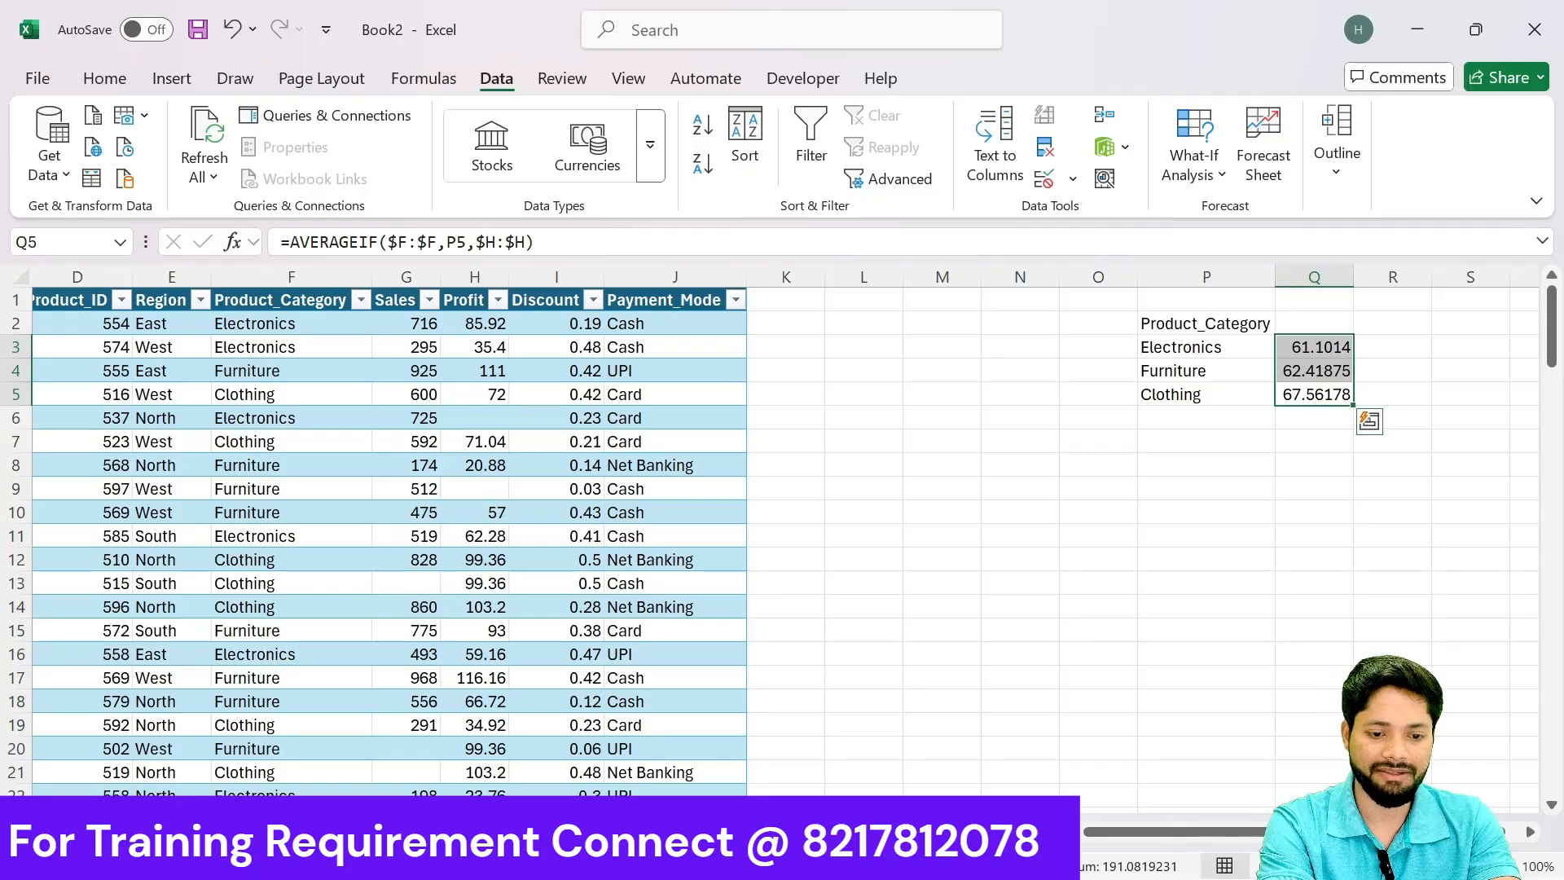
Step: Filter the table's Profit column to (Blanks), view the matching rows, and clear that filter
{"action": "key", "text": "Down"}
{"action": "key", "text": "Down"}
{"action": "key", "text": "Left"}
{"action": "key", "text": "Left"}
{"action": "key", "text": "Left"}
{"action": "key", "text": "Left"}
{"action": "key", "text": "Left"}
{"action": "key", "text": "Left"}
{"action": "key", "text": "Left"}
{"action": "key", "text": "Left"}
{"action": "key", "text": "Left"}
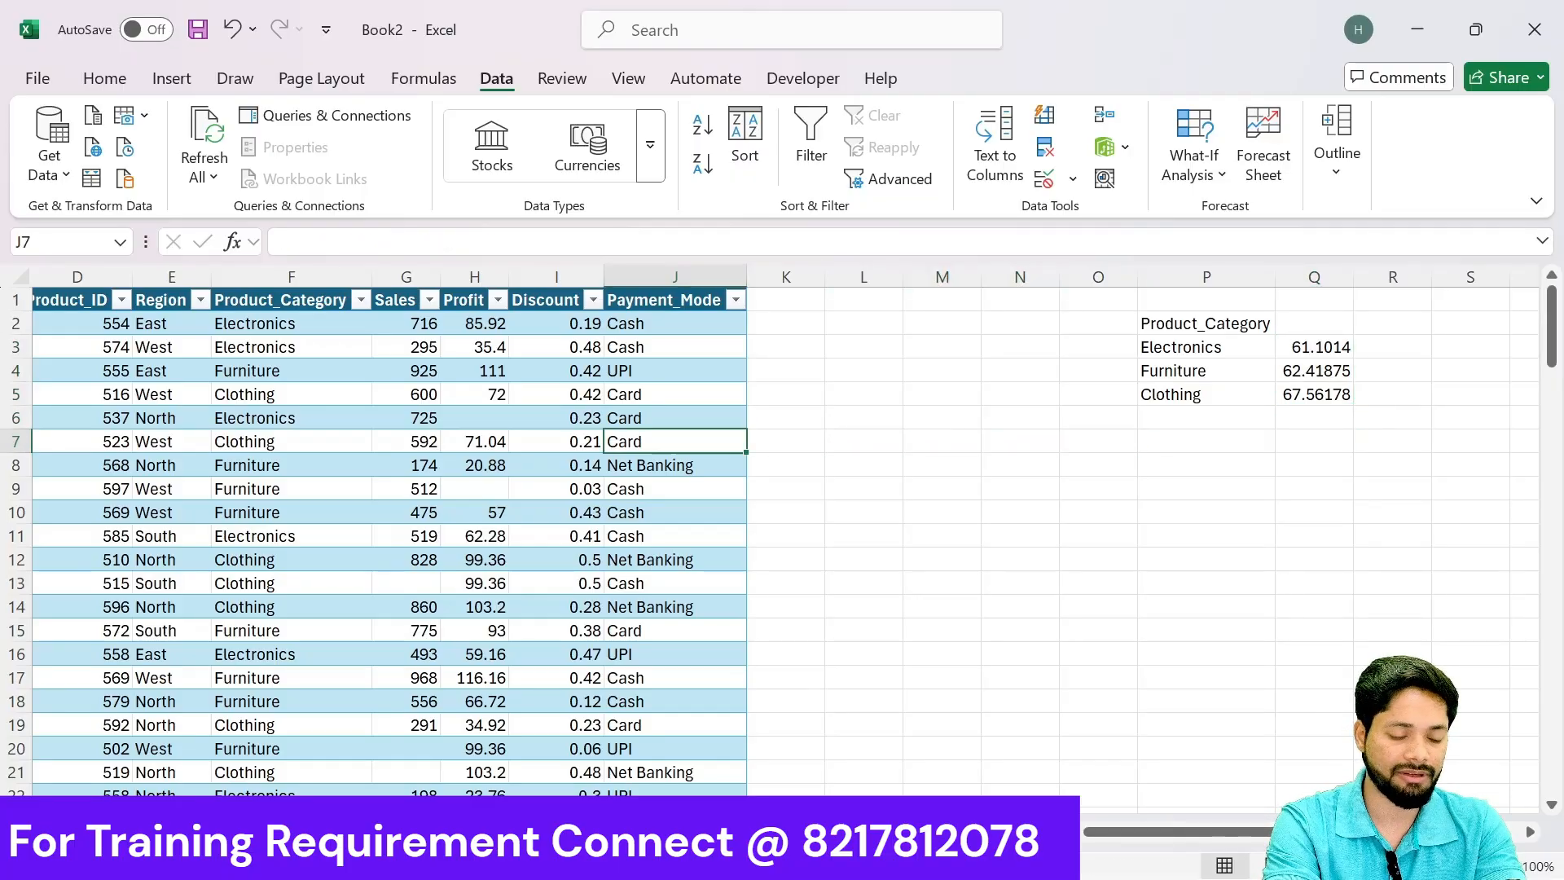
{"action": "key", "text": "Up"}
{"action": "key", "text": "Up"}
{"action": "key", "text": "Up"}
{"action": "key", "text": "Up"}
{"action": "key", "text": "Up"}
{"action": "key", "text": "Up"}
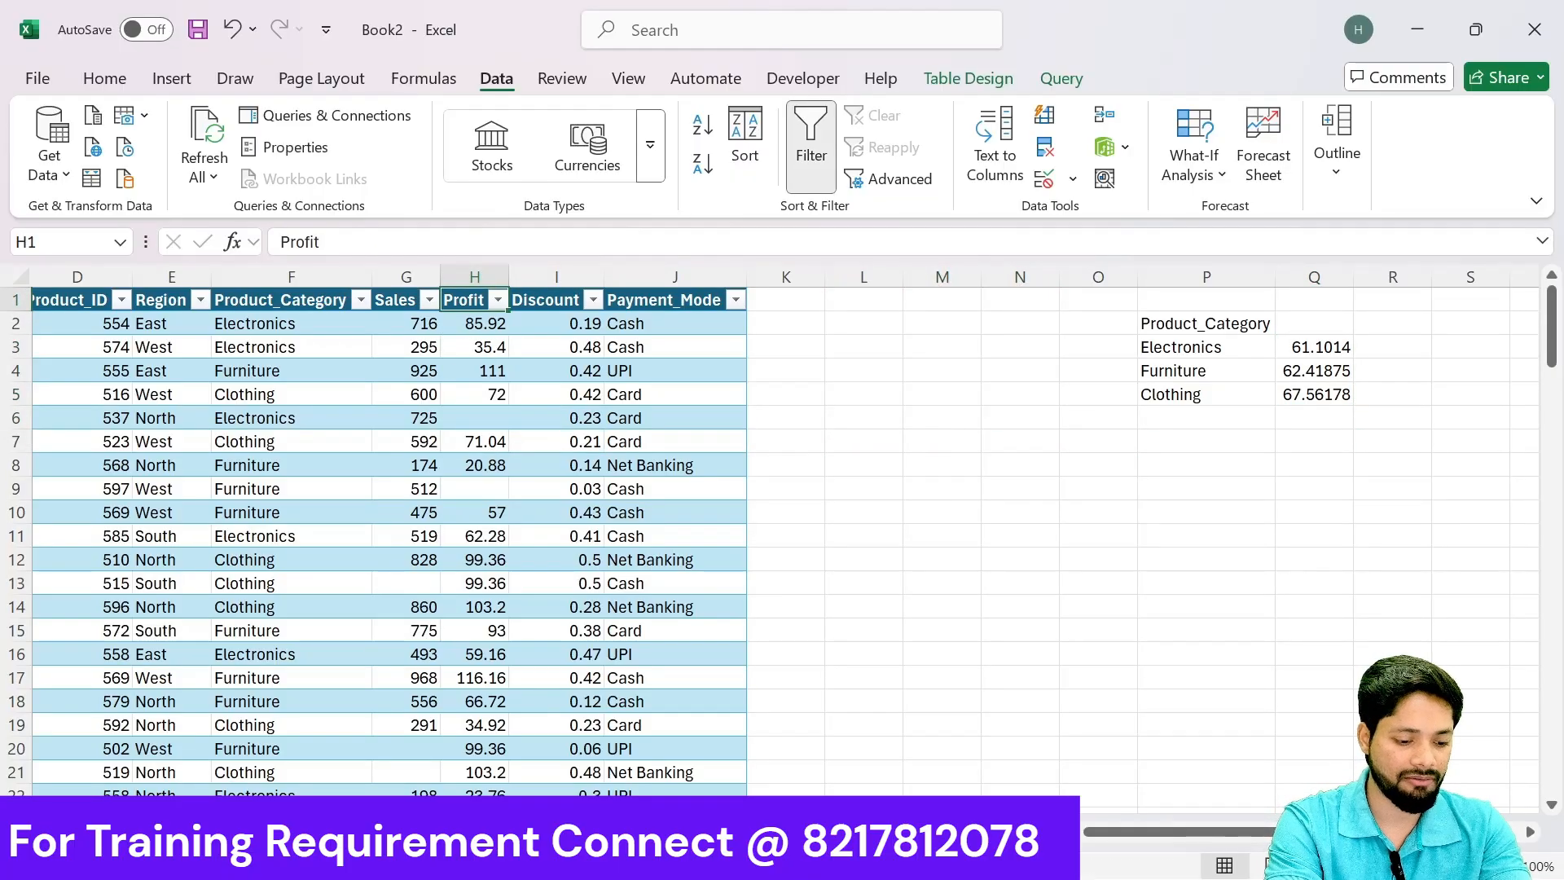
{"action": "key", "text": "alt+Down"}
{"action": "key", "text": "Down"}
{"action": "key", "text": "Down"}
{"action": "key", "text": "Down"}
{"action": "key", "text": "Down"}
{"action": "key", "text": "Down"}
{"action": "key", "text": "Down"}
{"action": "key", "text": "Up"}
{"action": "key", "text": "Up"}
{"action": "key", "text": "Down"}
{"action": "type", "text": "blan"}
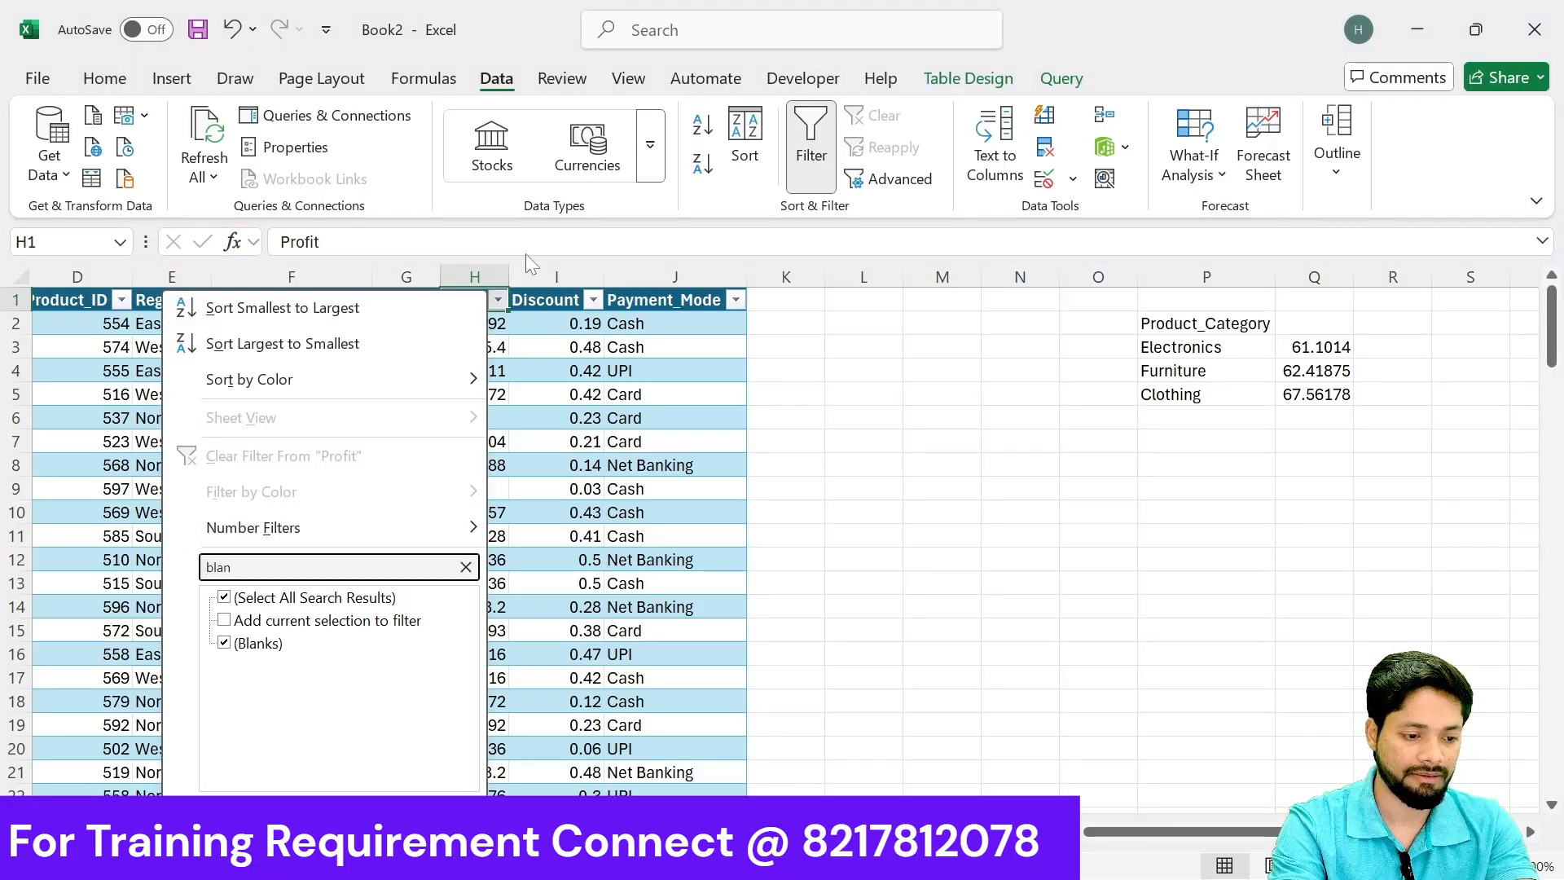
{"action": "key", "text": "Return"}
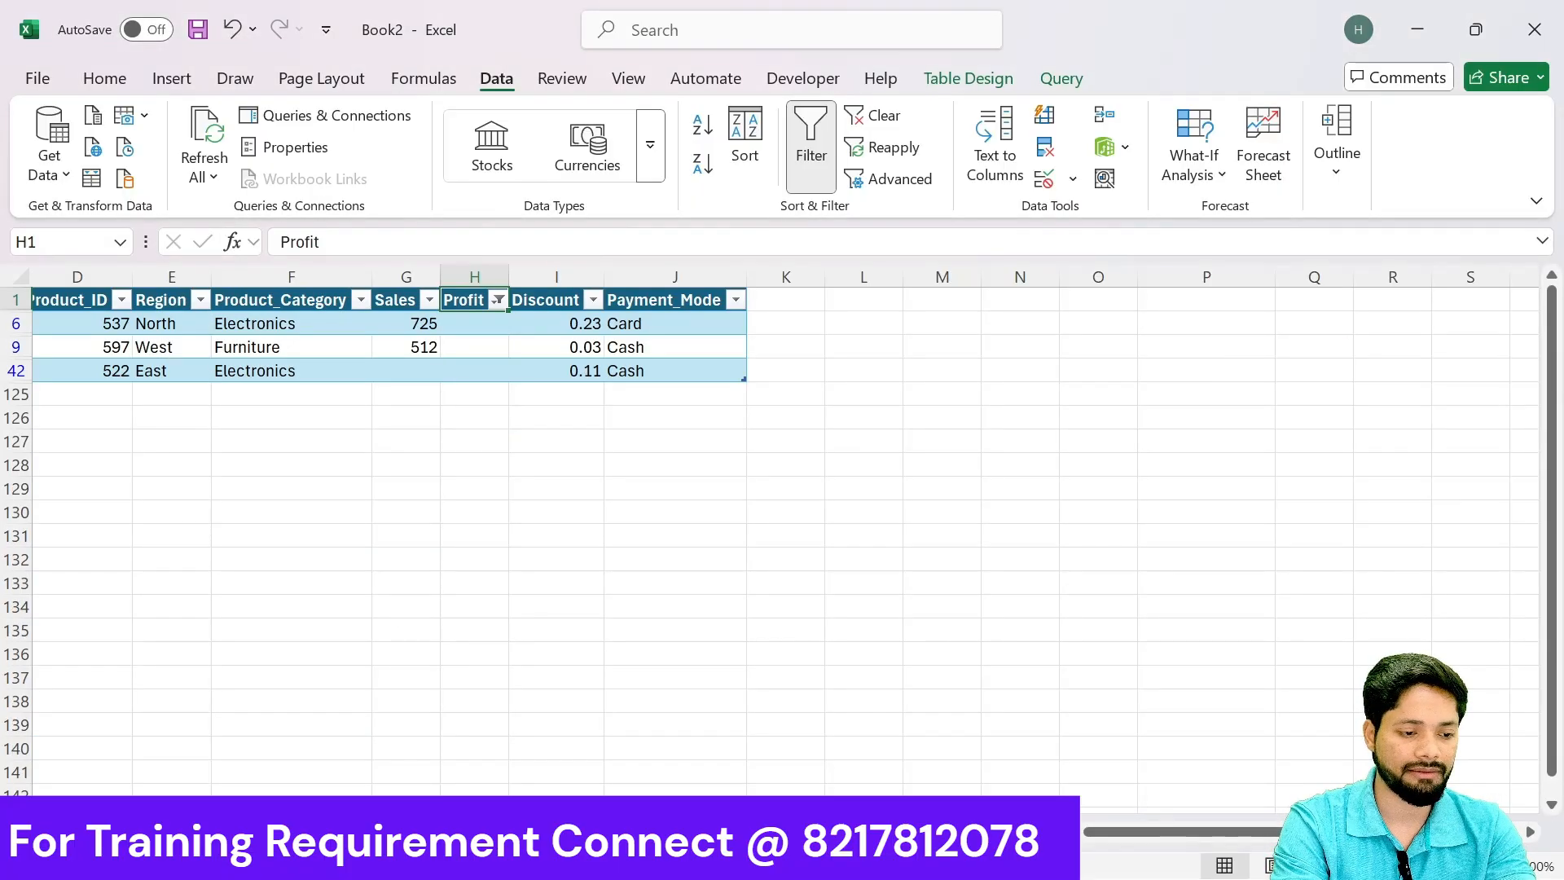
{"action": "key", "text": "Down"}
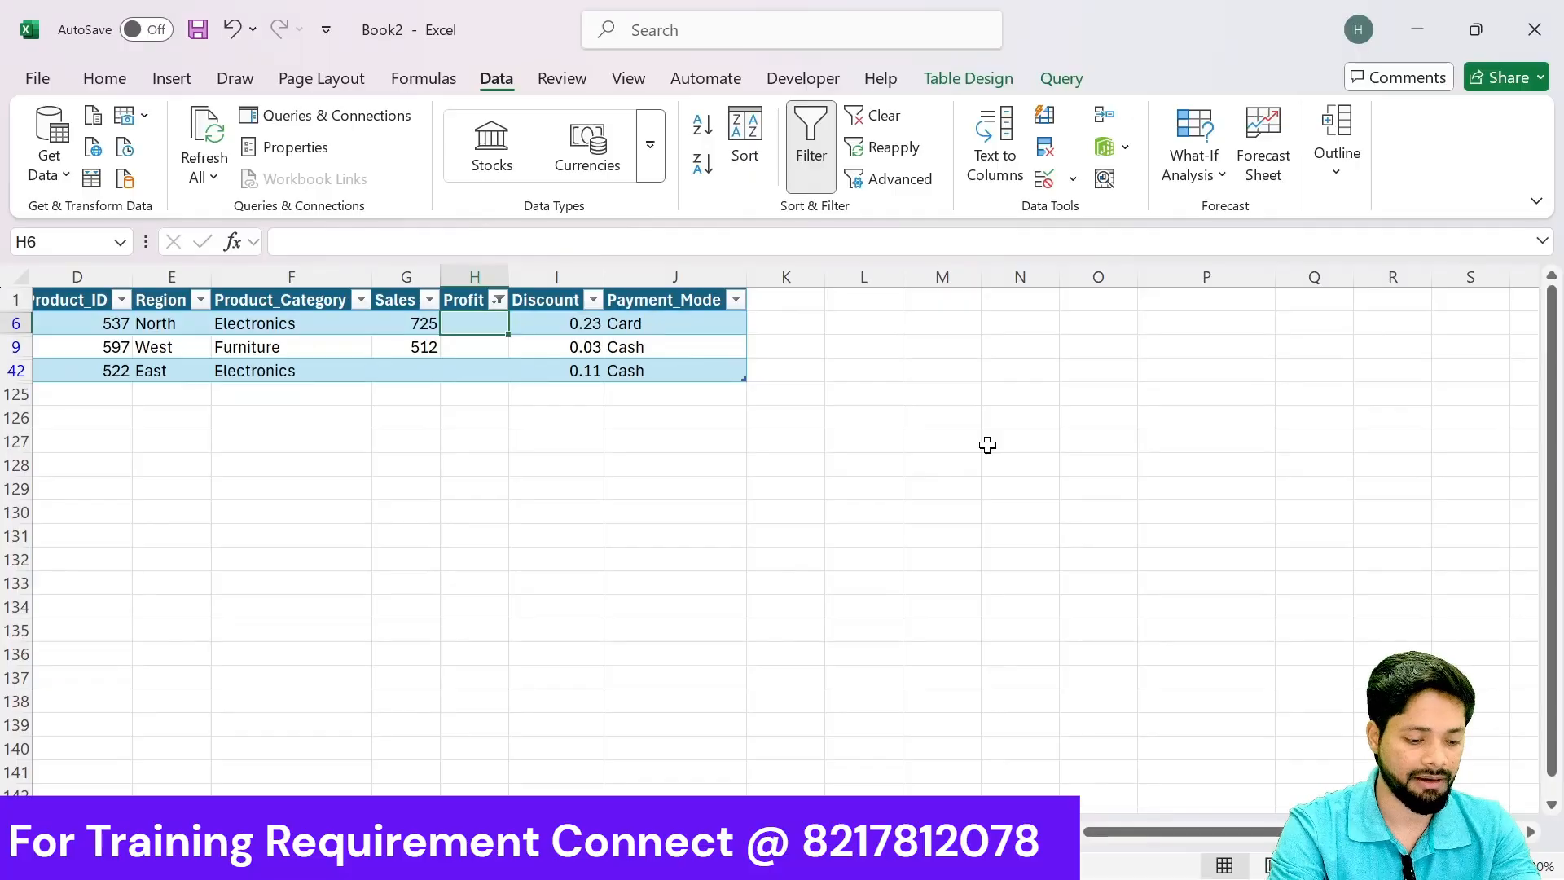
{"action": "key", "text": "alt+a"}
{"action": "key", "text": "c"}
Step: Copy the category averages in P2:Q5 to cell A1 of a new sheet as static values, and autofit column A
{"action": "left_click_drag", "start_coordinate": [1232, 322], "coordinate": [1320, 395]}
{"action": "key", "text": "ctrl+c"}
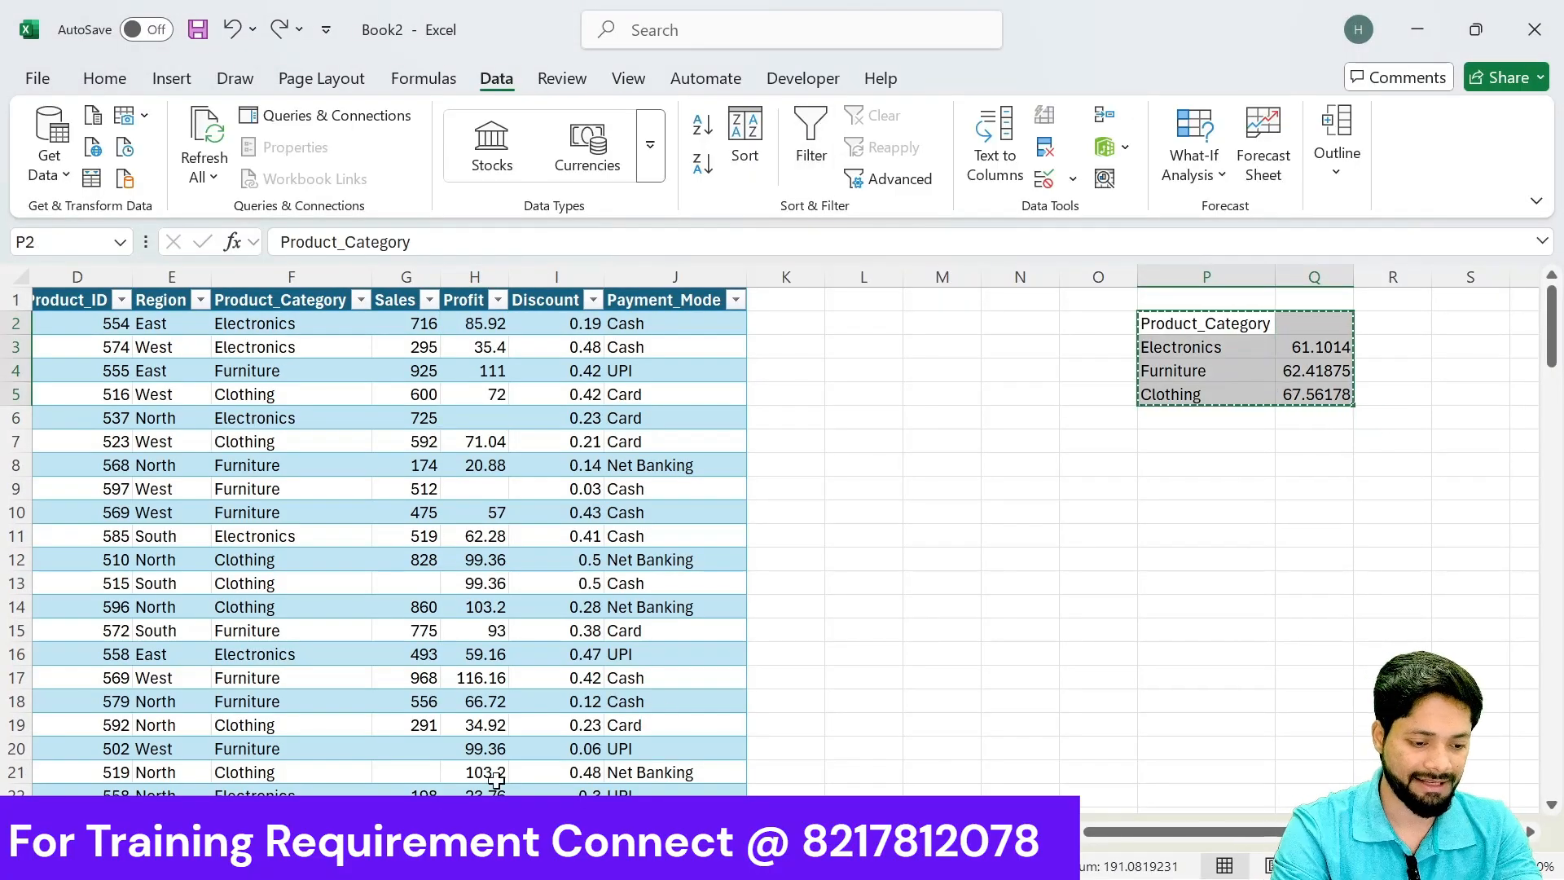
{"action": "left_click", "coordinate": [513, 831]}
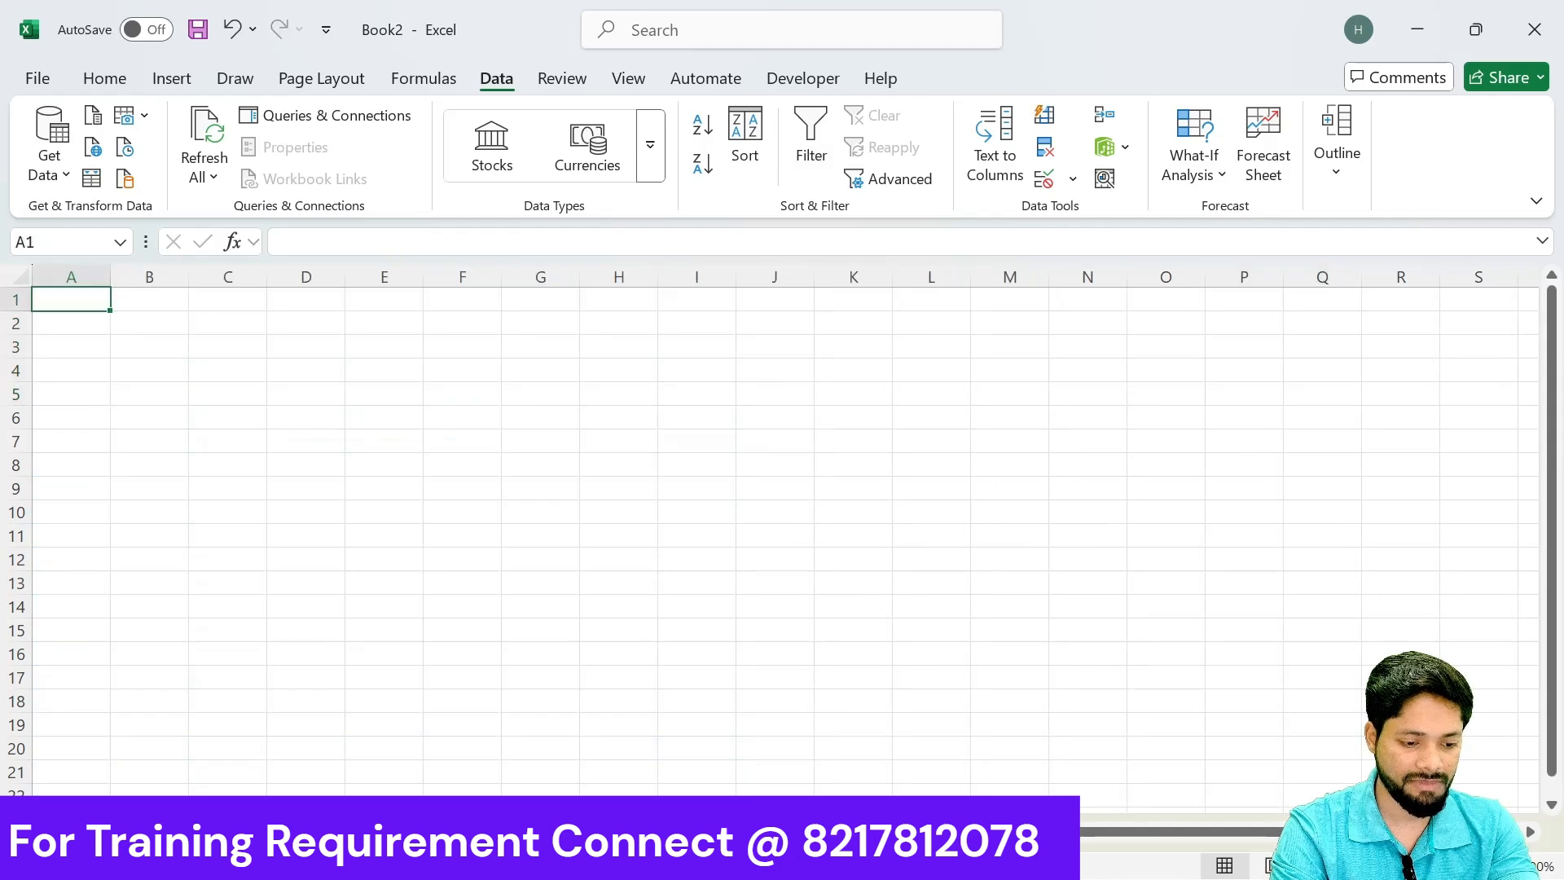
{"action": "key", "text": "ctrl+v"}
{"action": "left_click_drag", "start_coordinate": [223, 464], "coordinate": [174, 470]}
{"action": "key", "text": "ctrl+z"}
{"action": "key", "text": "ctrl+v"}
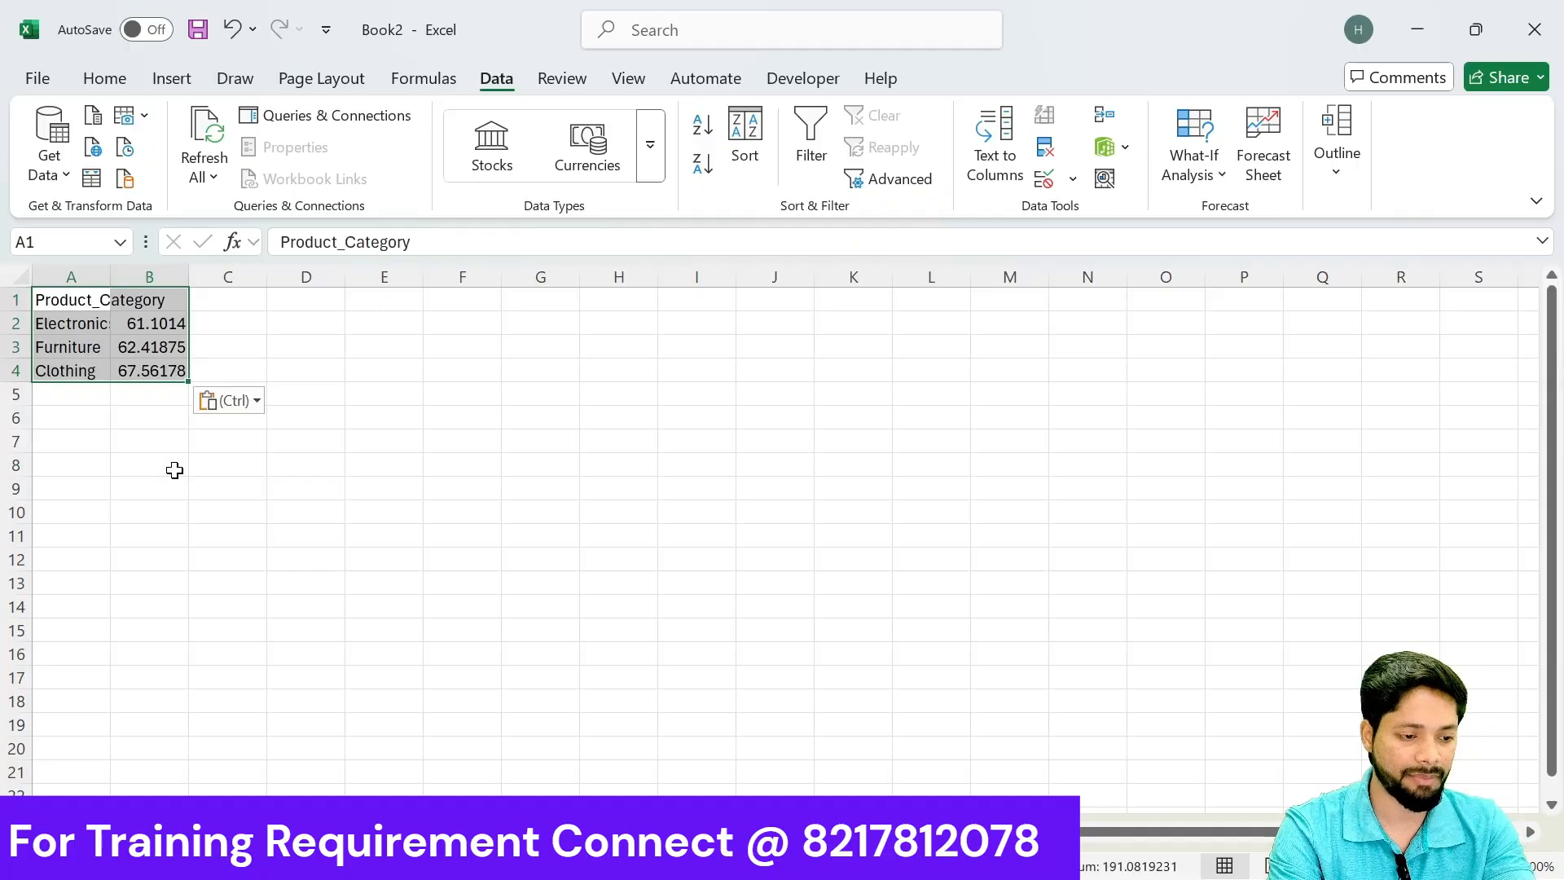
{"action": "double_click", "coordinate": [110, 267]}
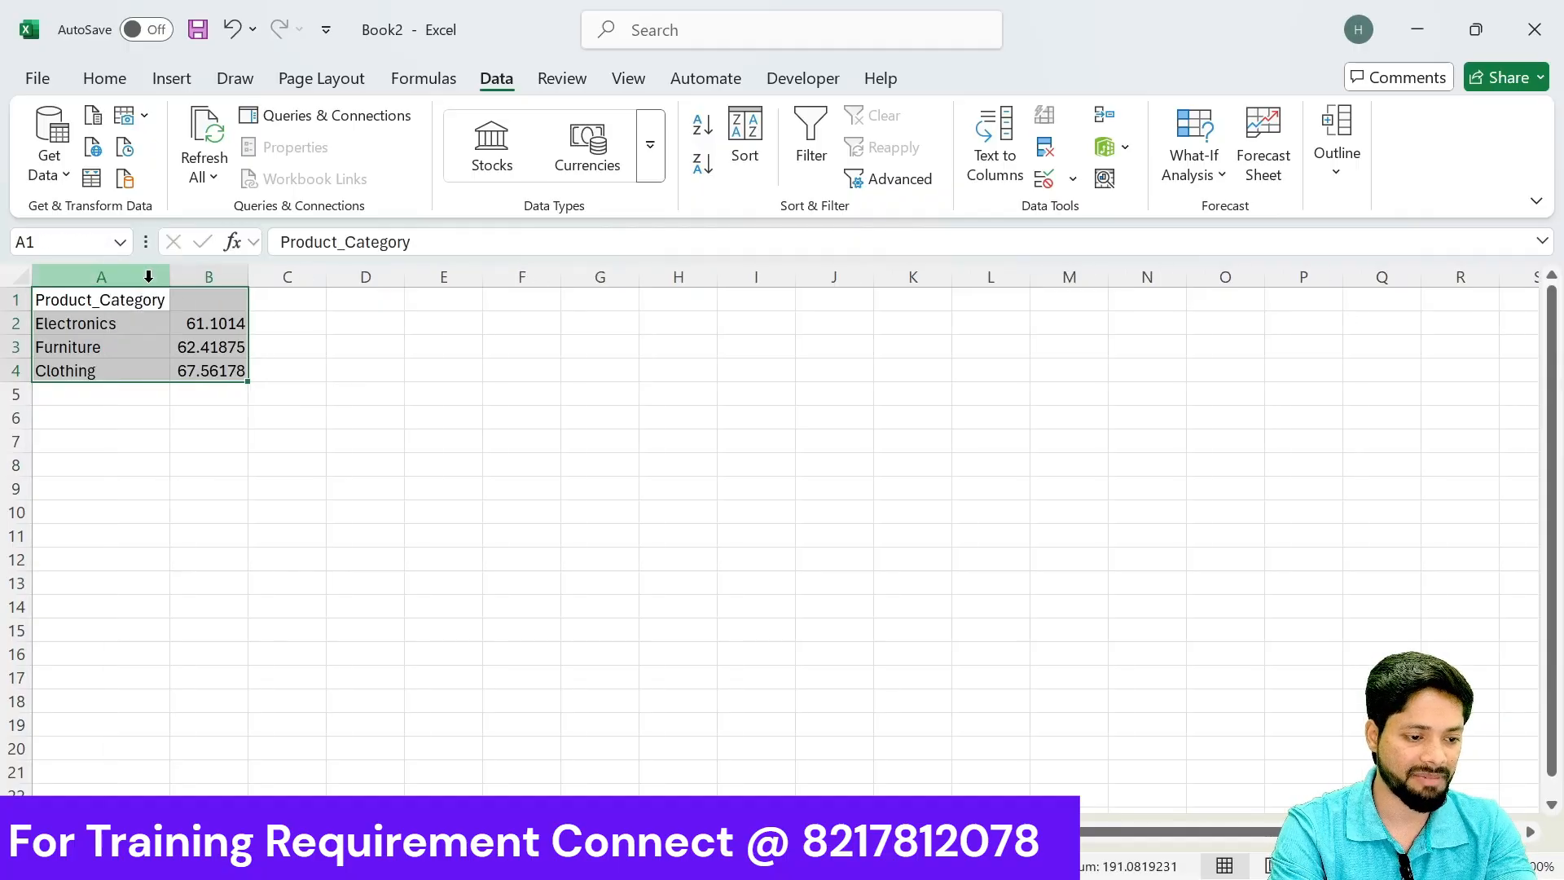
{"action": "left_click", "coordinate": [216, 328]}
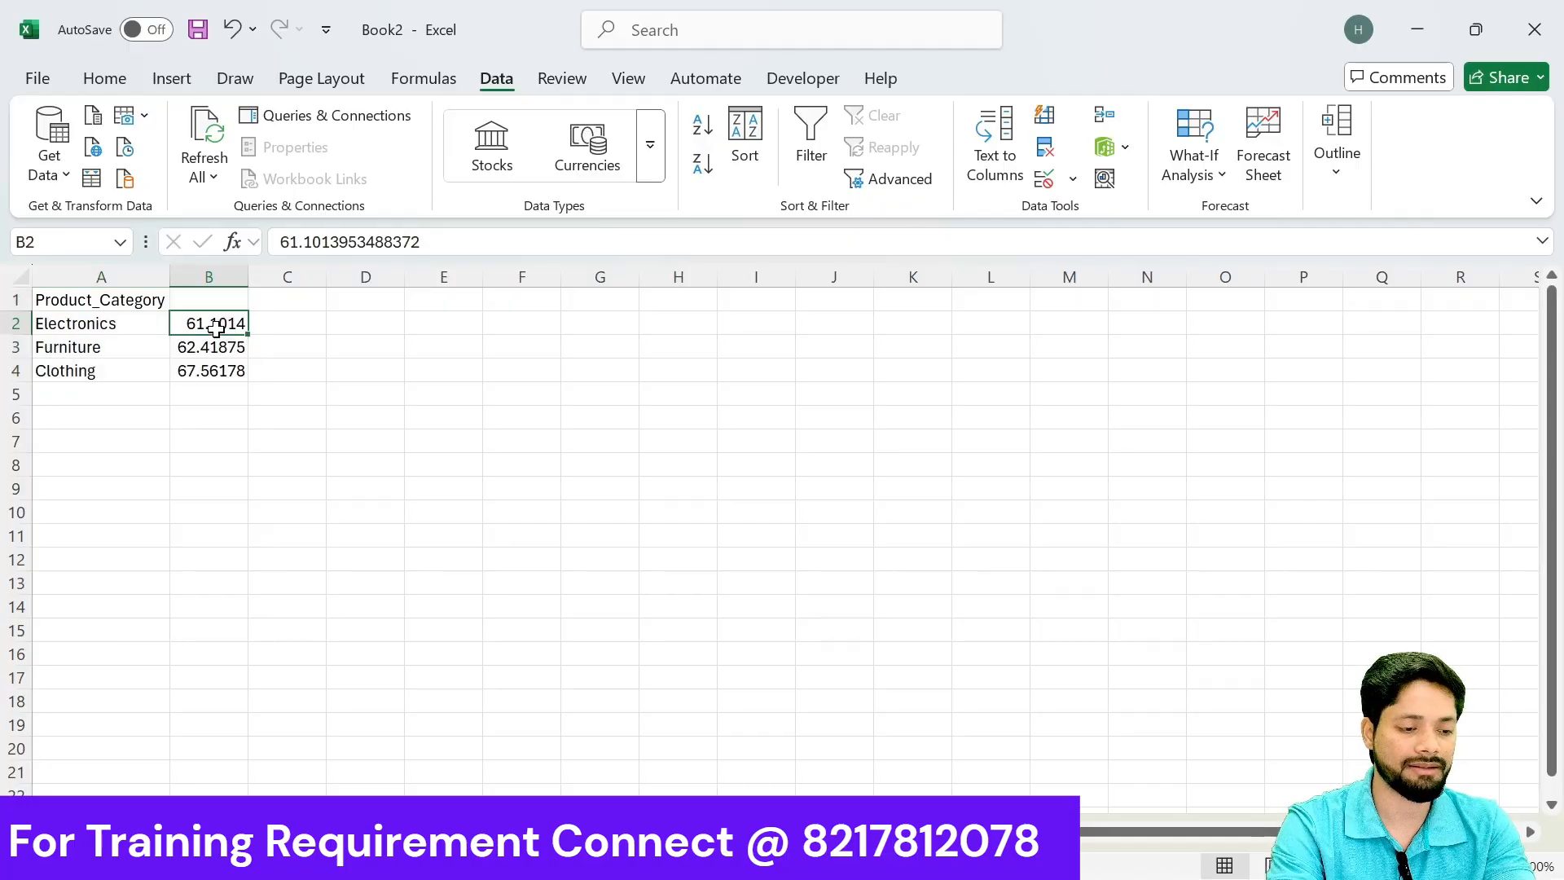
{"action": "key", "text": "Down"}
{"action": "key", "text": "Down"}
Step: Return to the dataset sheet and filter the table's Profit column to (Blanks)
{"action": "left_click", "coordinate": [218, 832]}
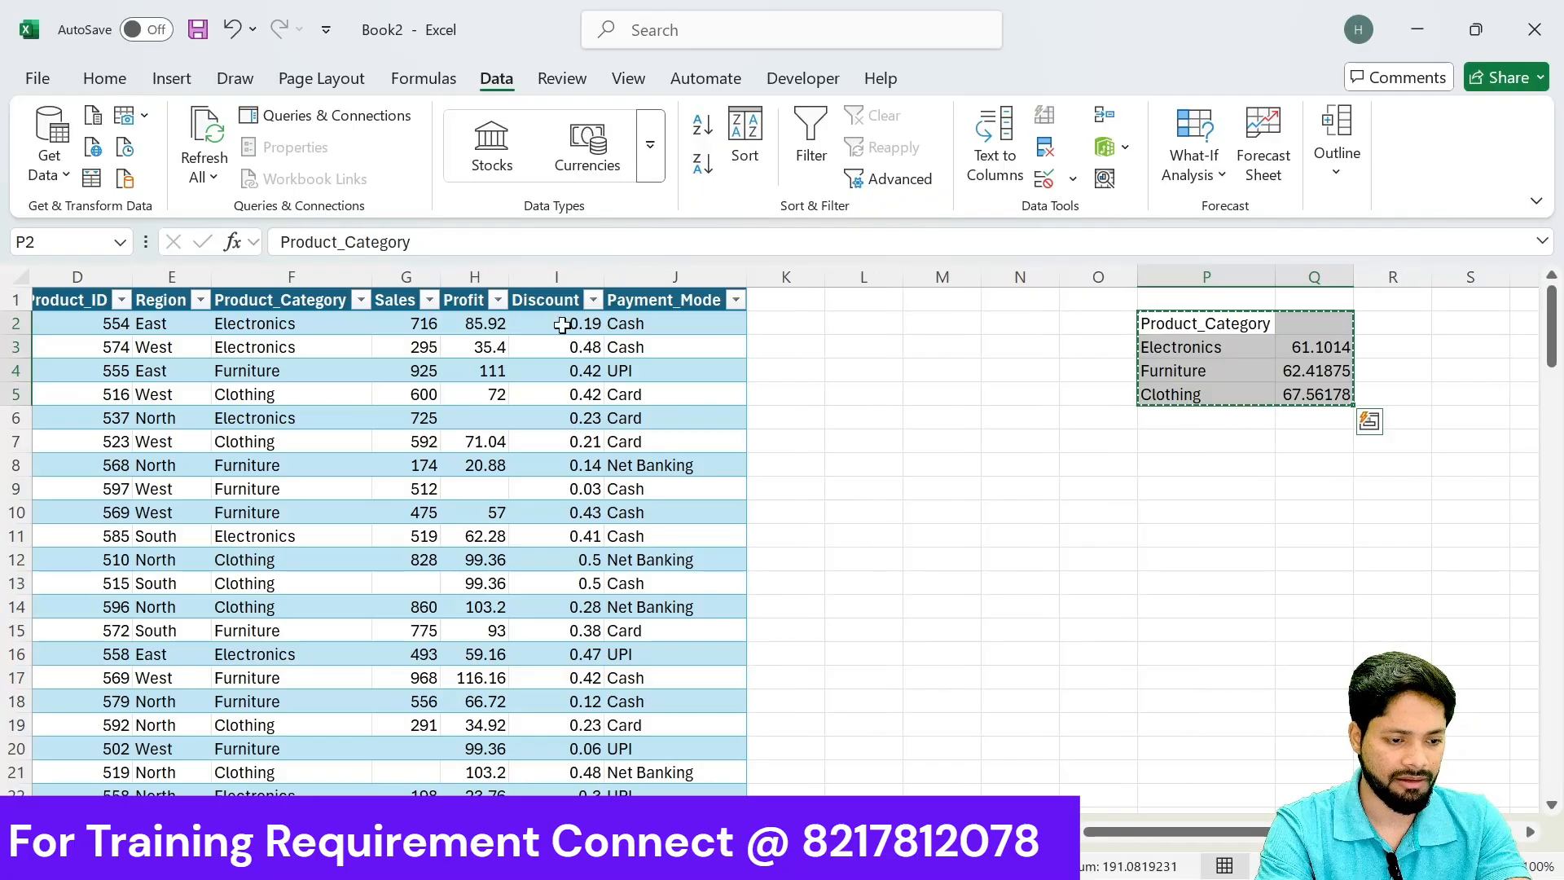
{"action": "left_click", "coordinate": [472, 344]}
{"action": "key", "text": "Up"}
{"action": "key", "text": "Up"}
{"action": "key", "text": "alt+Down"}
{"action": "key", "text": "Up"}
{"action": "key", "text": "Up"}
{"action": "key", "text": "Up"}
{"action": "type", "text": "b"}
{"action": "key", "text": "Return"}
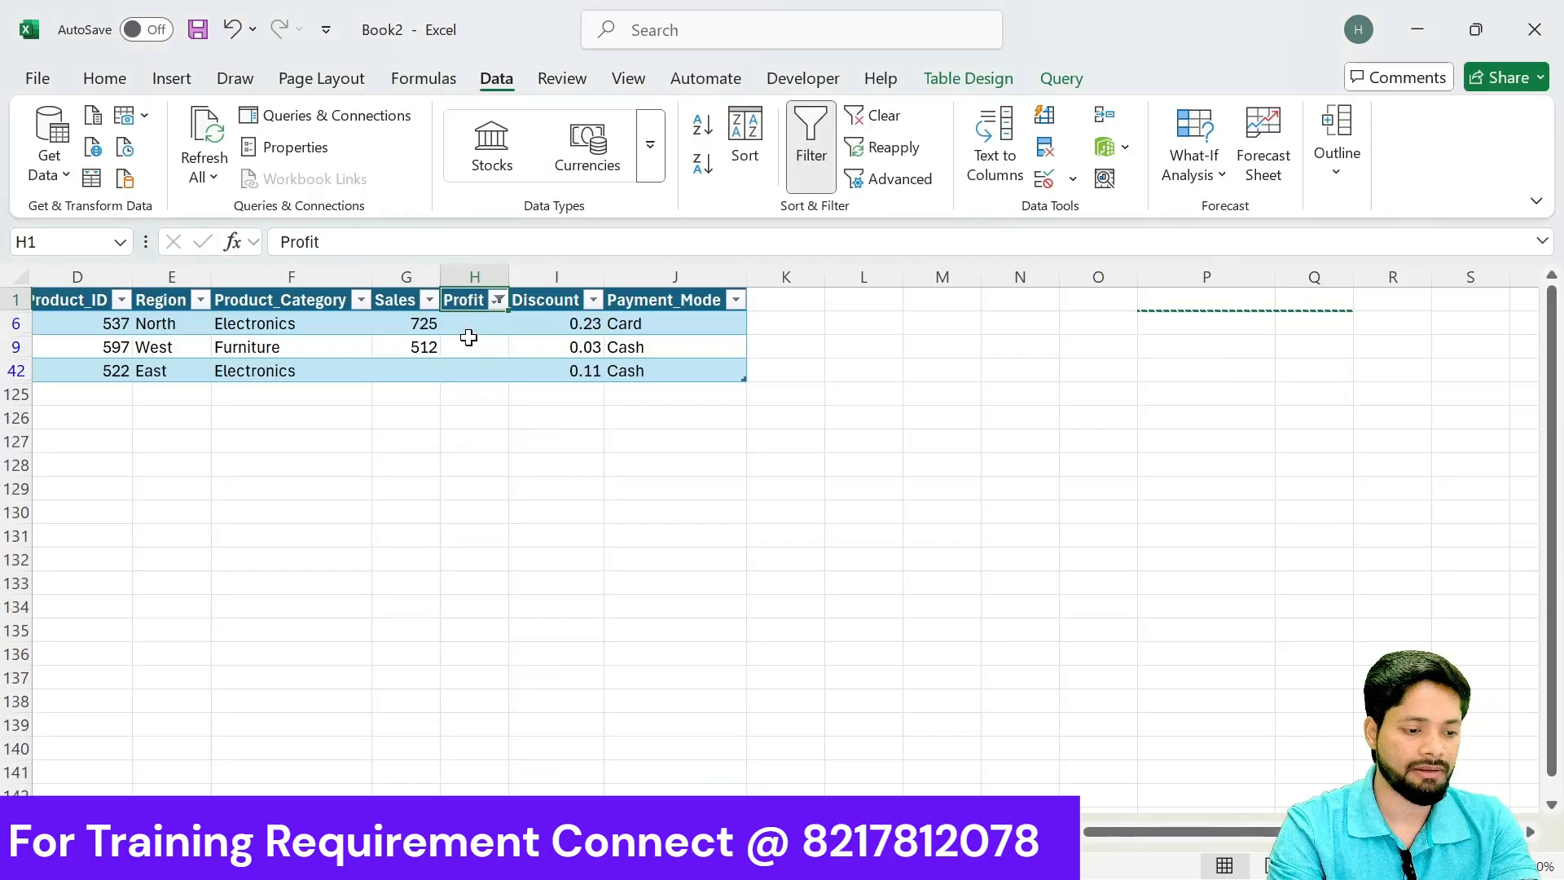
Step: Start an XLOOKUP in the first blank Profit cell, H6, using the row's Product_Category as lookup value and Sheet2 column A as lookup array
{"action": "key", "text": "Down"}
{"action": "type", "text": "=xl"}
{"action": "key", "text": "Tab"}
{"action": "key", "text": "Left"}
{"action": "key", "text": "Left"}
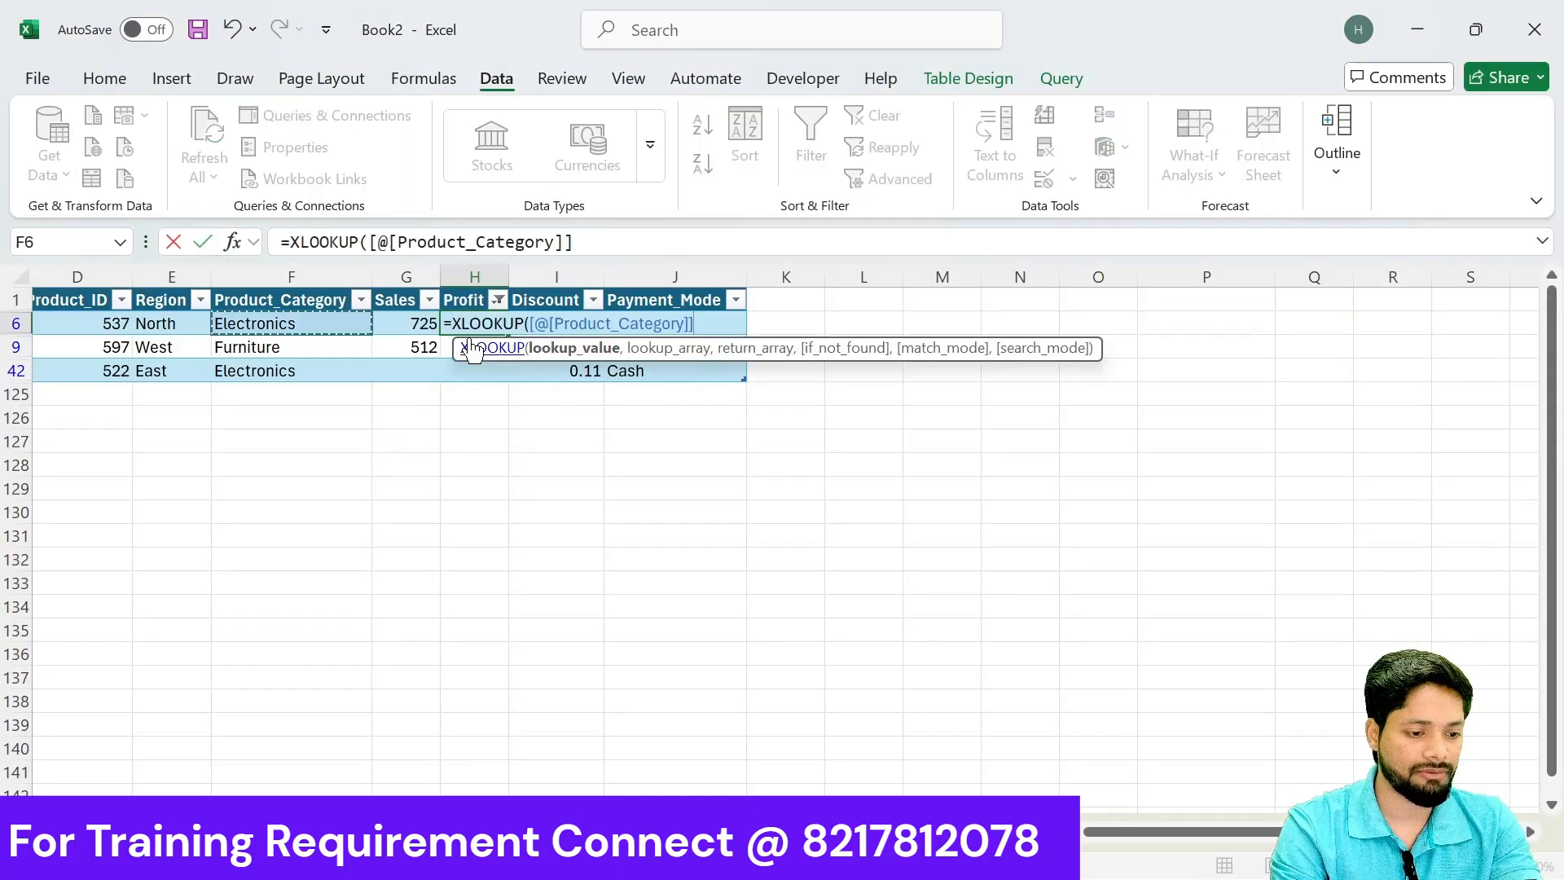
{"action": "type", "text": ","}
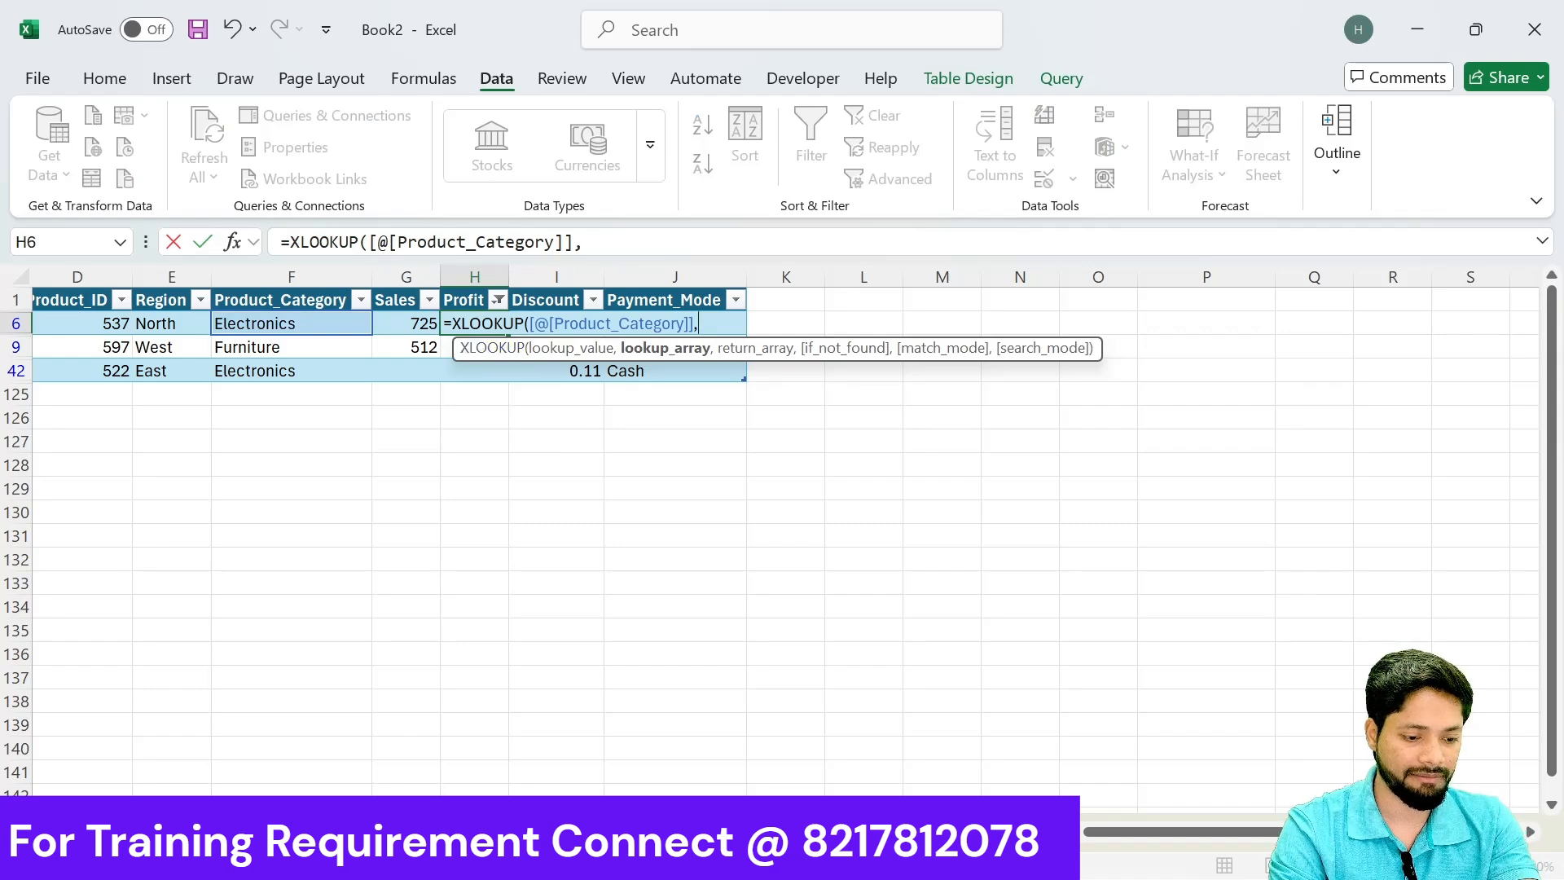
{"action": "key", "text": "ctrl+Page_Down"}
{"action": "key", "text": "ctrl+Page_Down"}
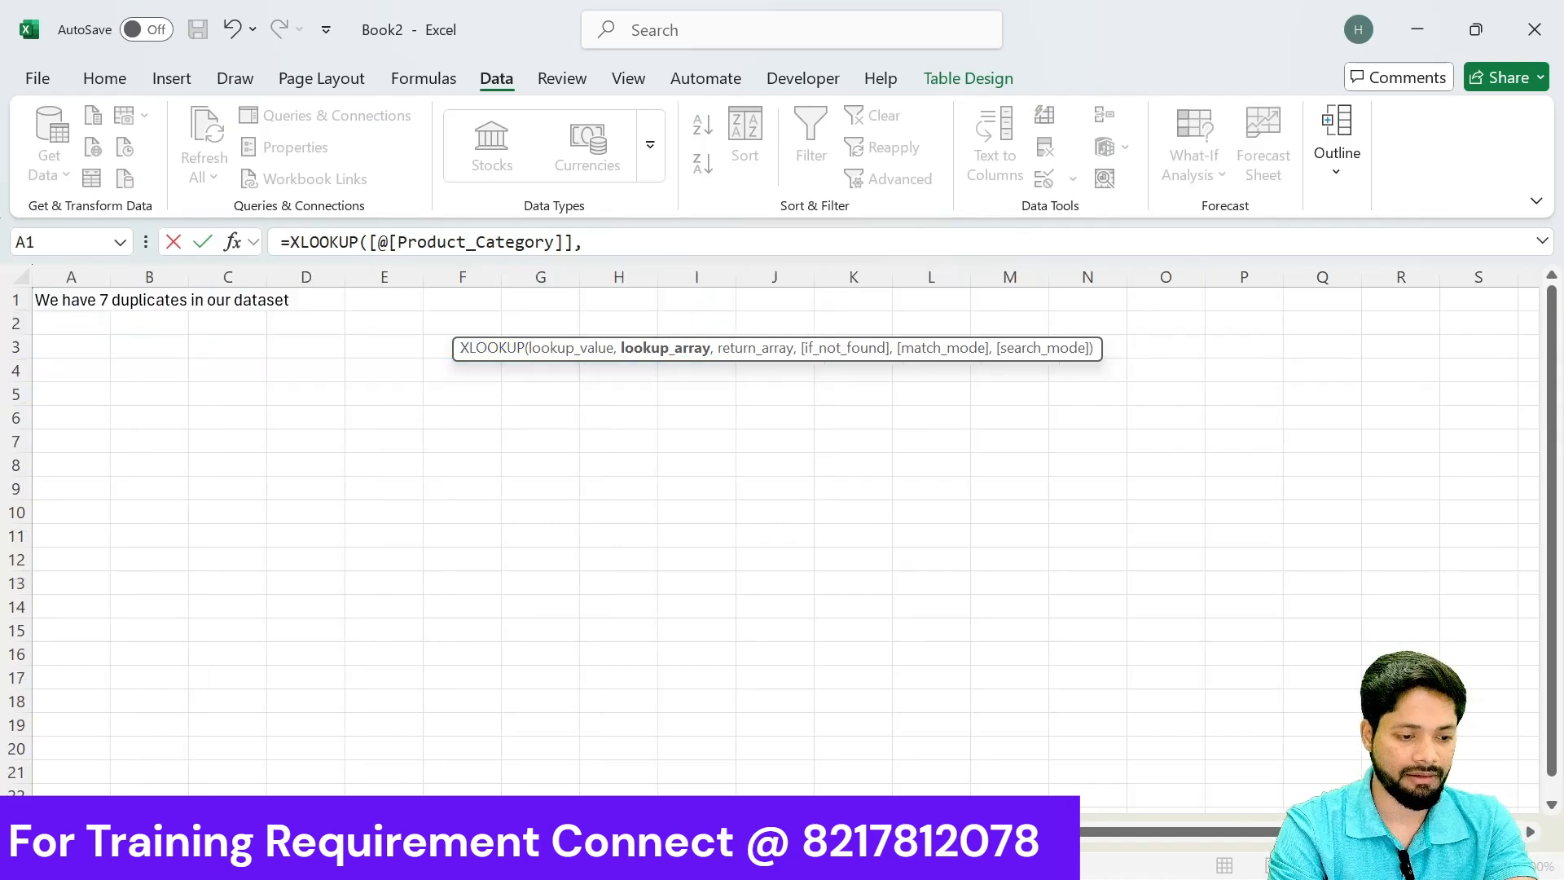
{"action": "left_click", "coordinate": [73, 278]}
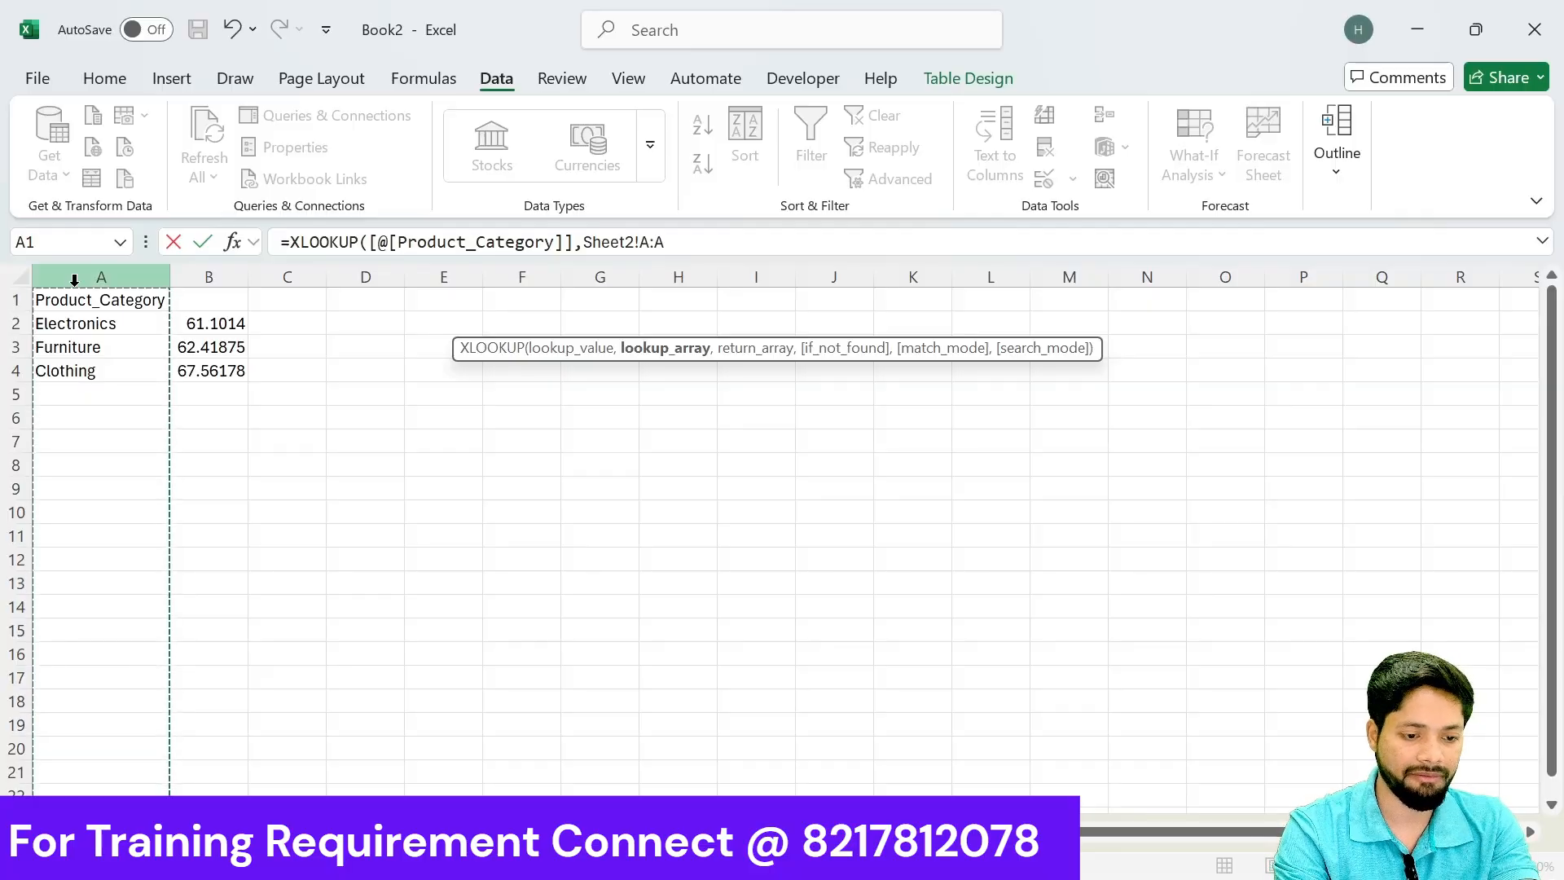
Step: Complete the XLOOKUP with Sheet2 column B as return array, "-" if not found, and exact match 0
{"action": "type", "text": ","}
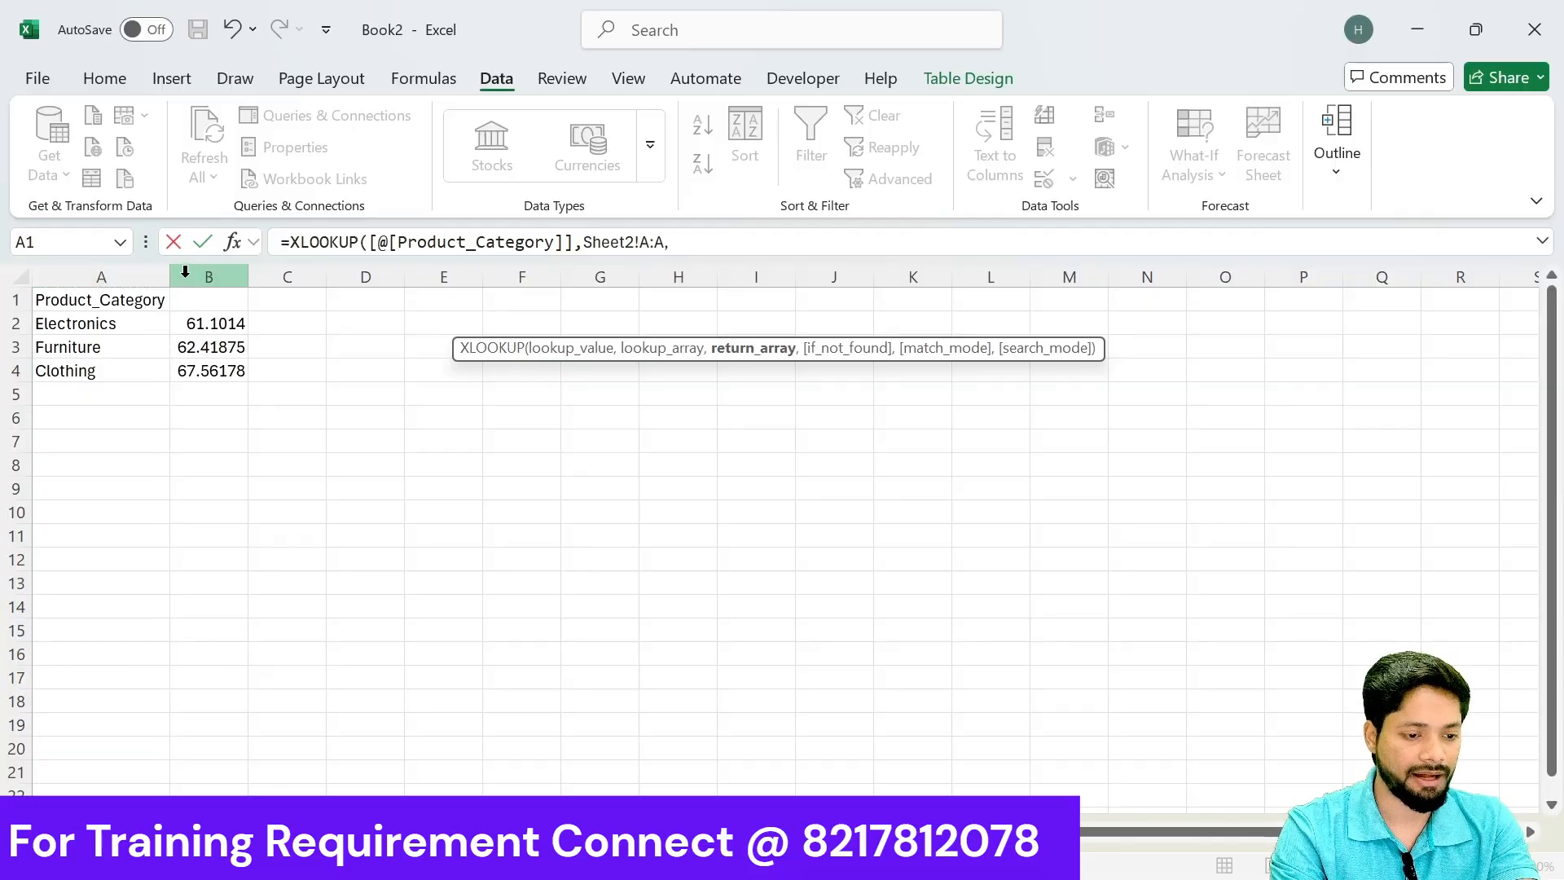
{"action": "left_click", "coordinate": [209, 276]}
{"action": "type", "text": ","}
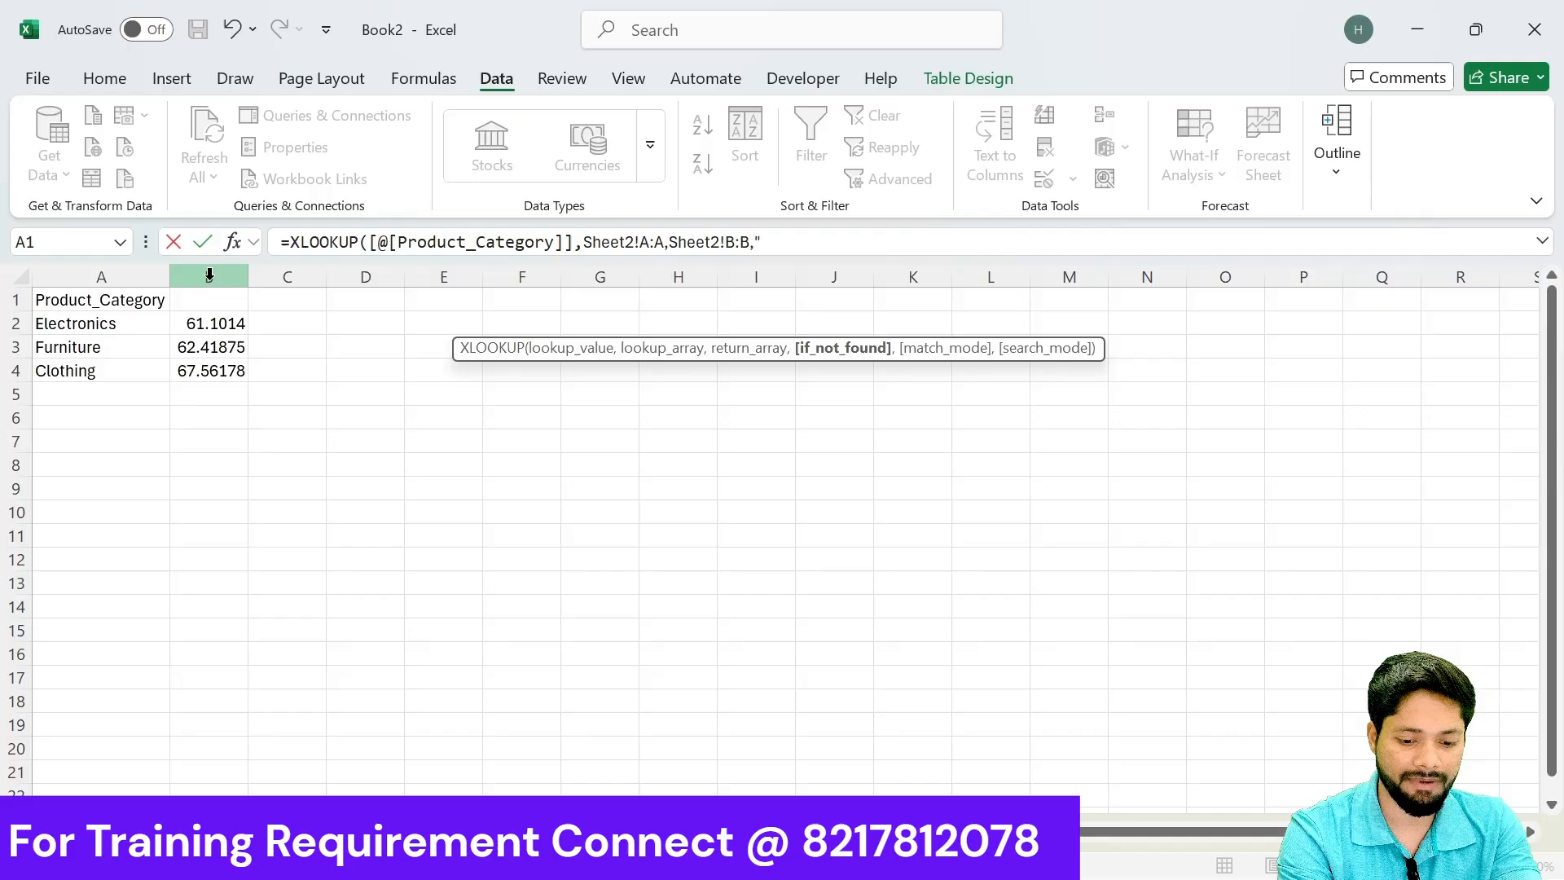
{"action": "type", "text": ","}
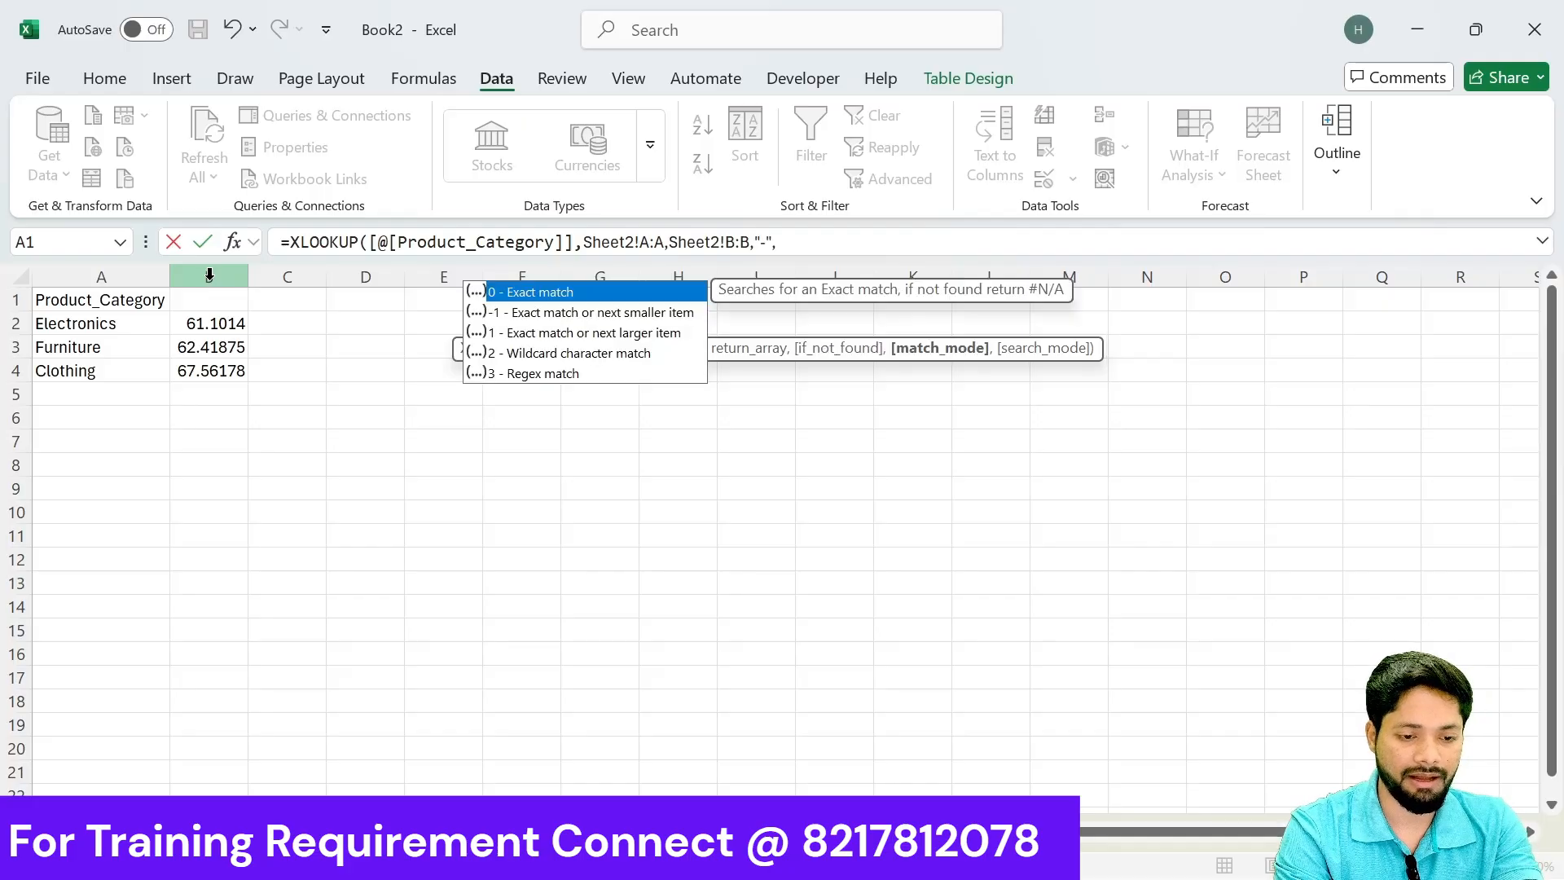
{"action": "type", "text": "0)"}
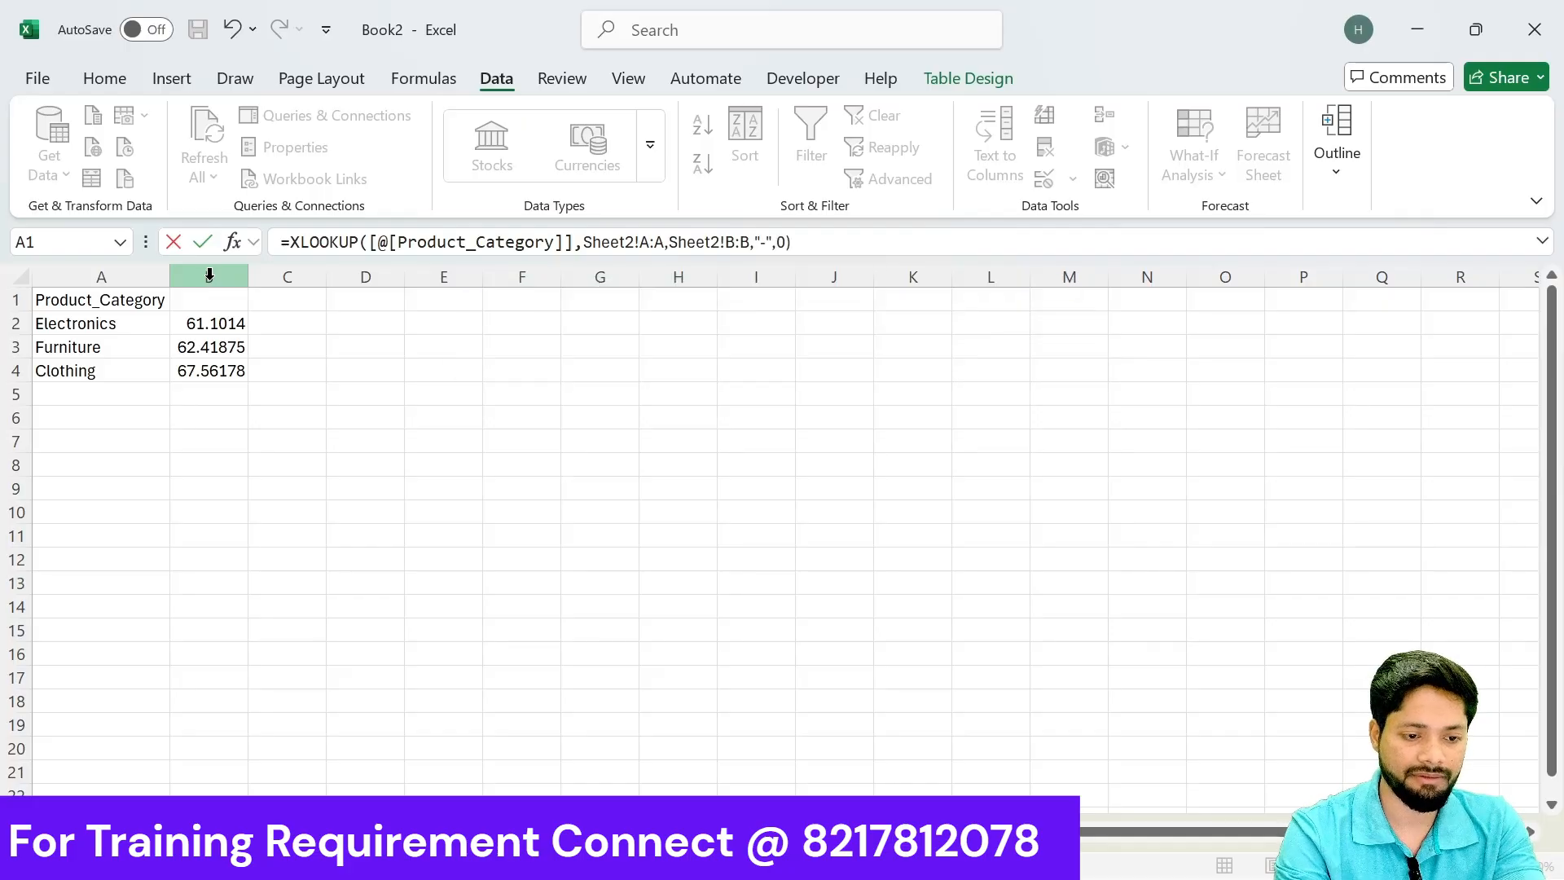
{"action": "key", "text": "Return"}
Step: Fill the XLOOKUP formula from H6 down through the filtered Profit cells H9 and H42
{"action": "key", "text": "Up"}
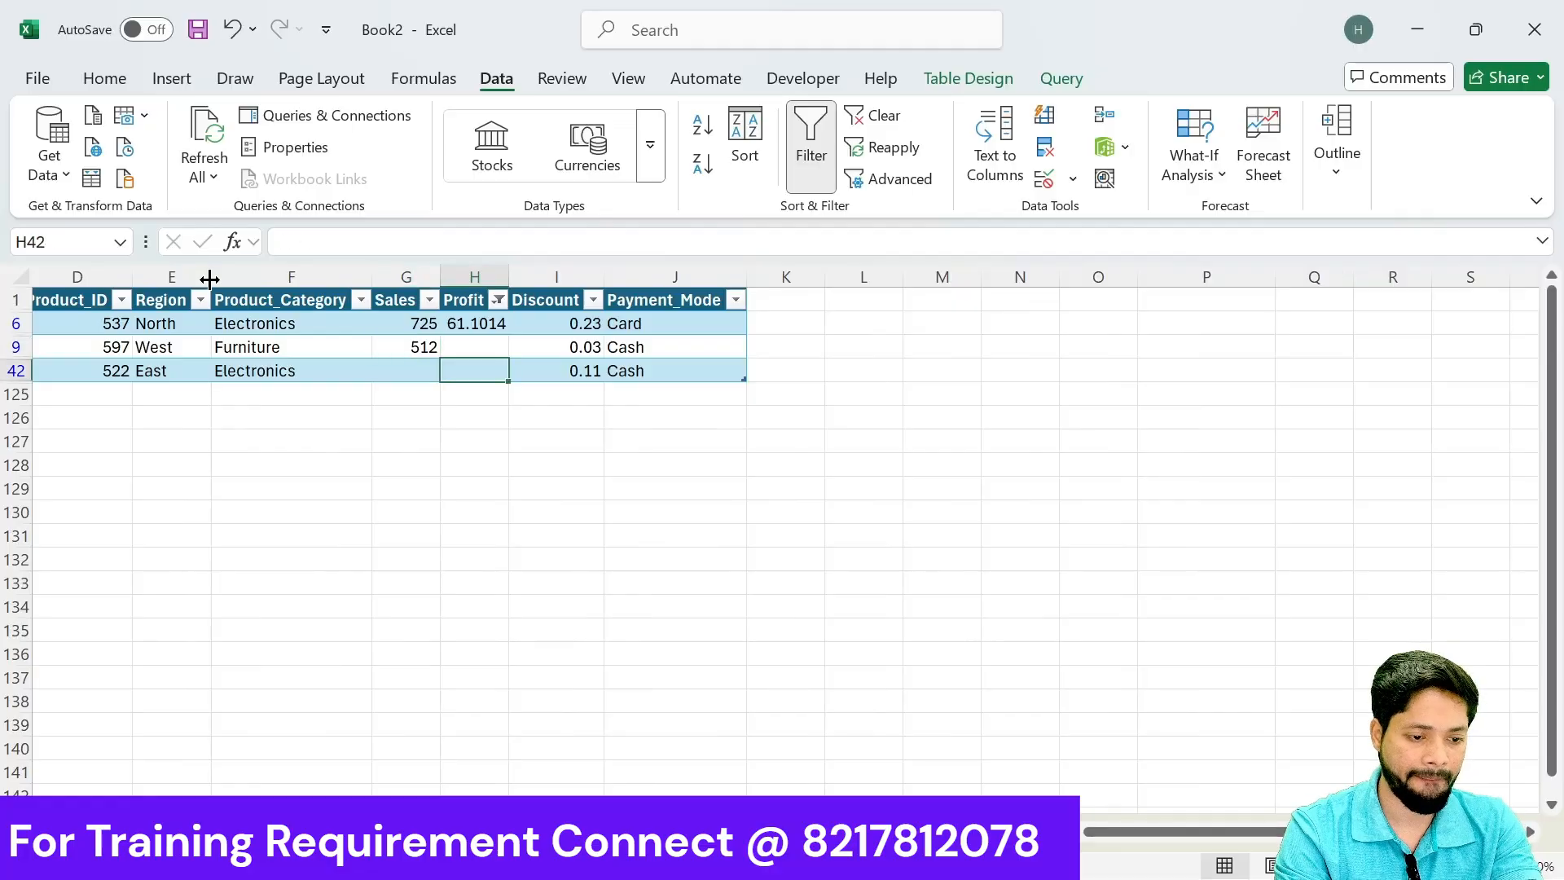
{"action": "key", "text": "ctrl+shift+Up"}
{"action": "key", "text": "ctrl+d"}
{"action": "key", "text": "Up"}
{"action": "key", "text": "Up"}
{"action": "key", "text": "Up"}
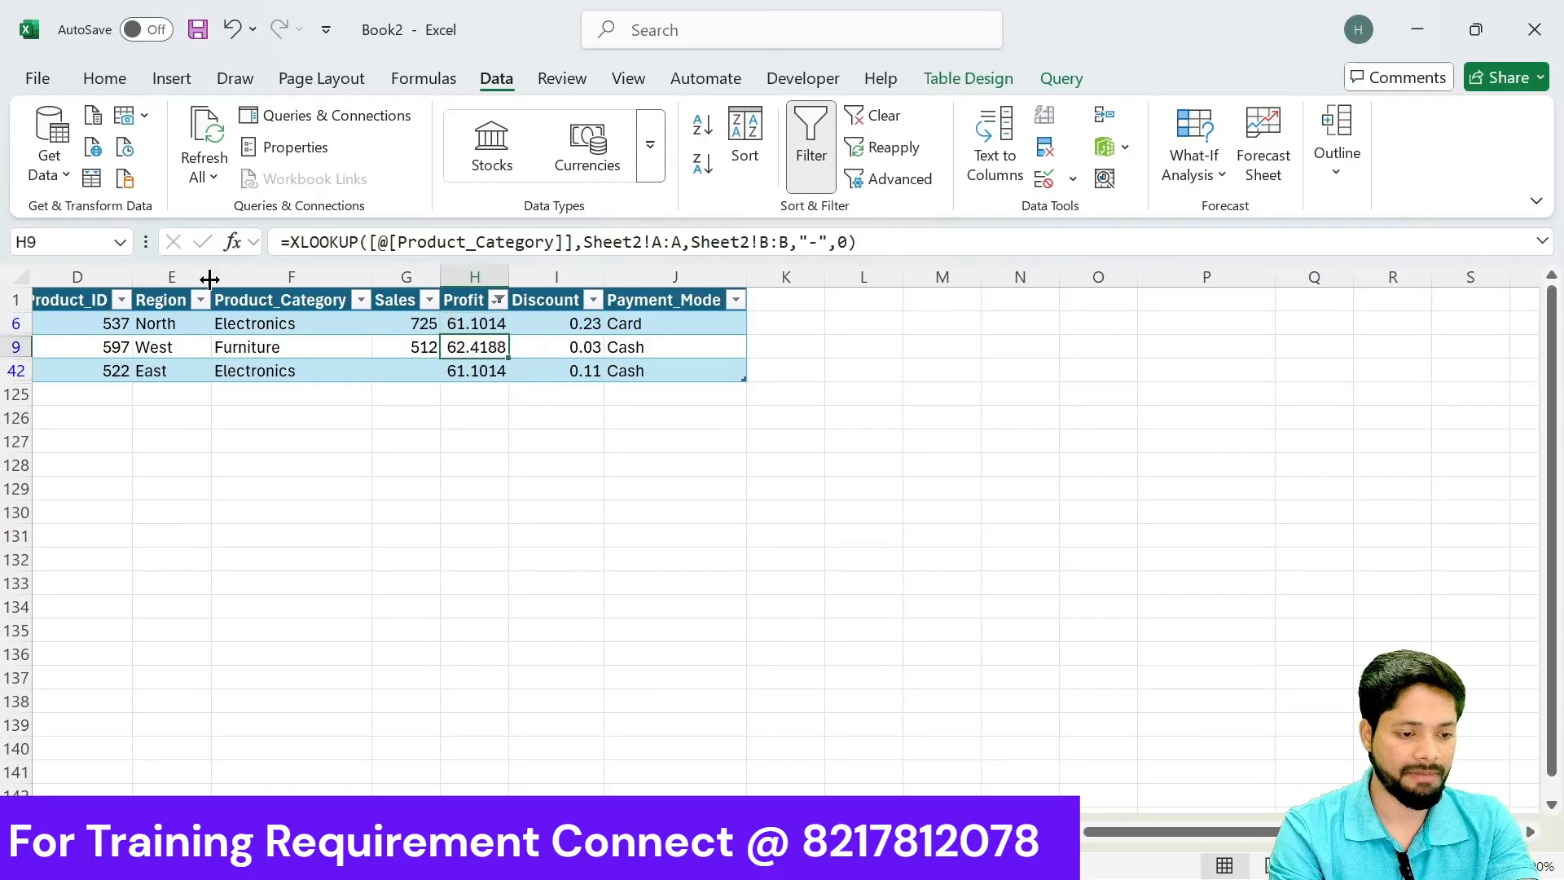
{"action": "key", "text": "Down"}
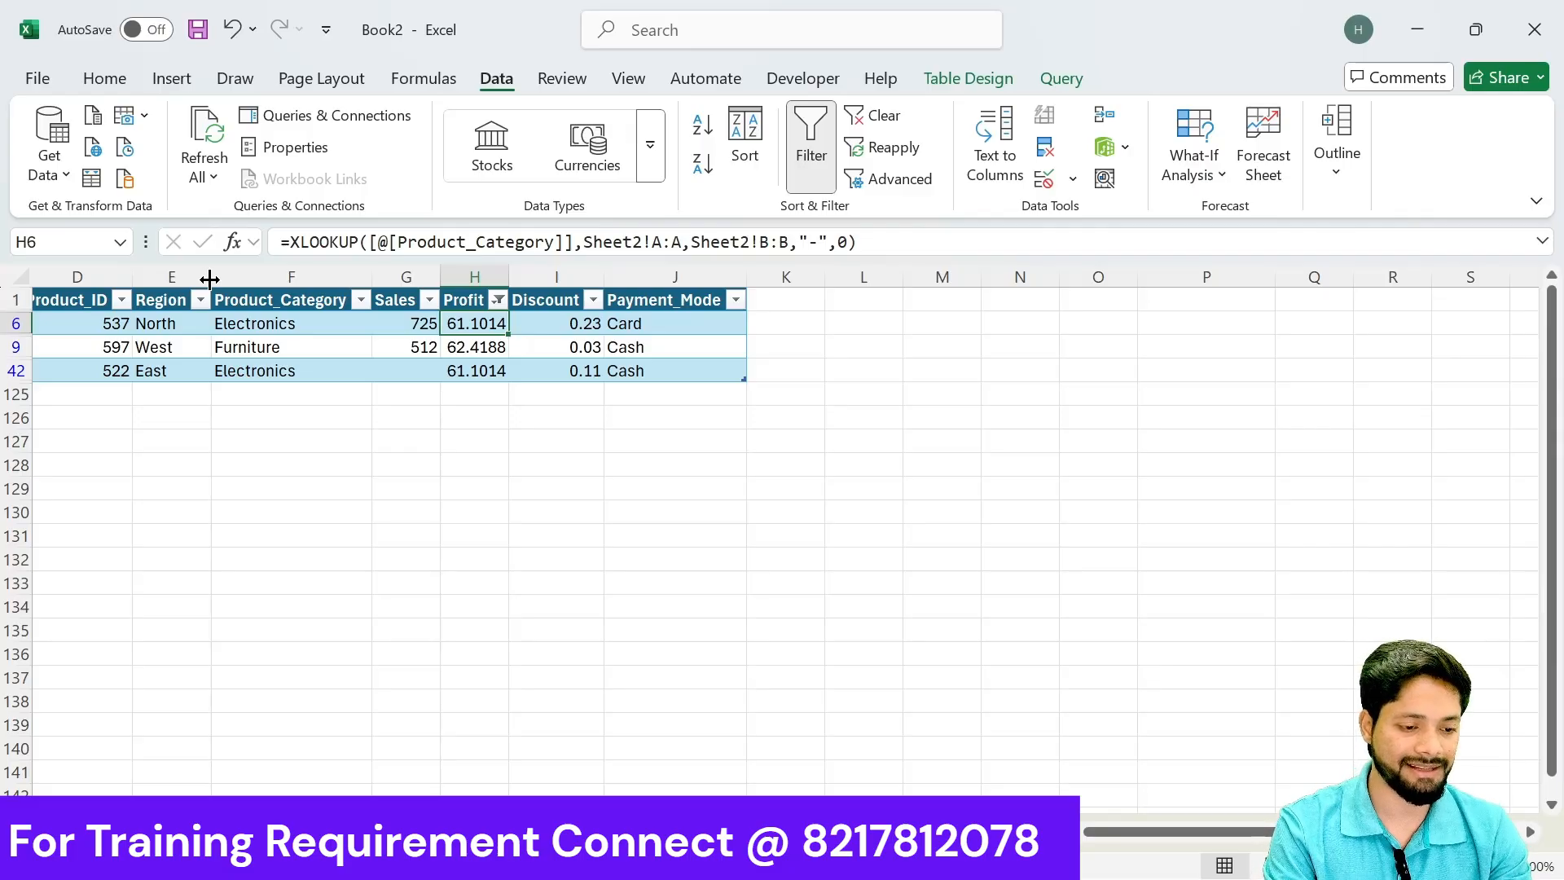
Step: Clear the filter from the table's Profit column
{"action": "key", "text": "ctrl+Up"}
{"action": "key", "text": "alt+Down"}
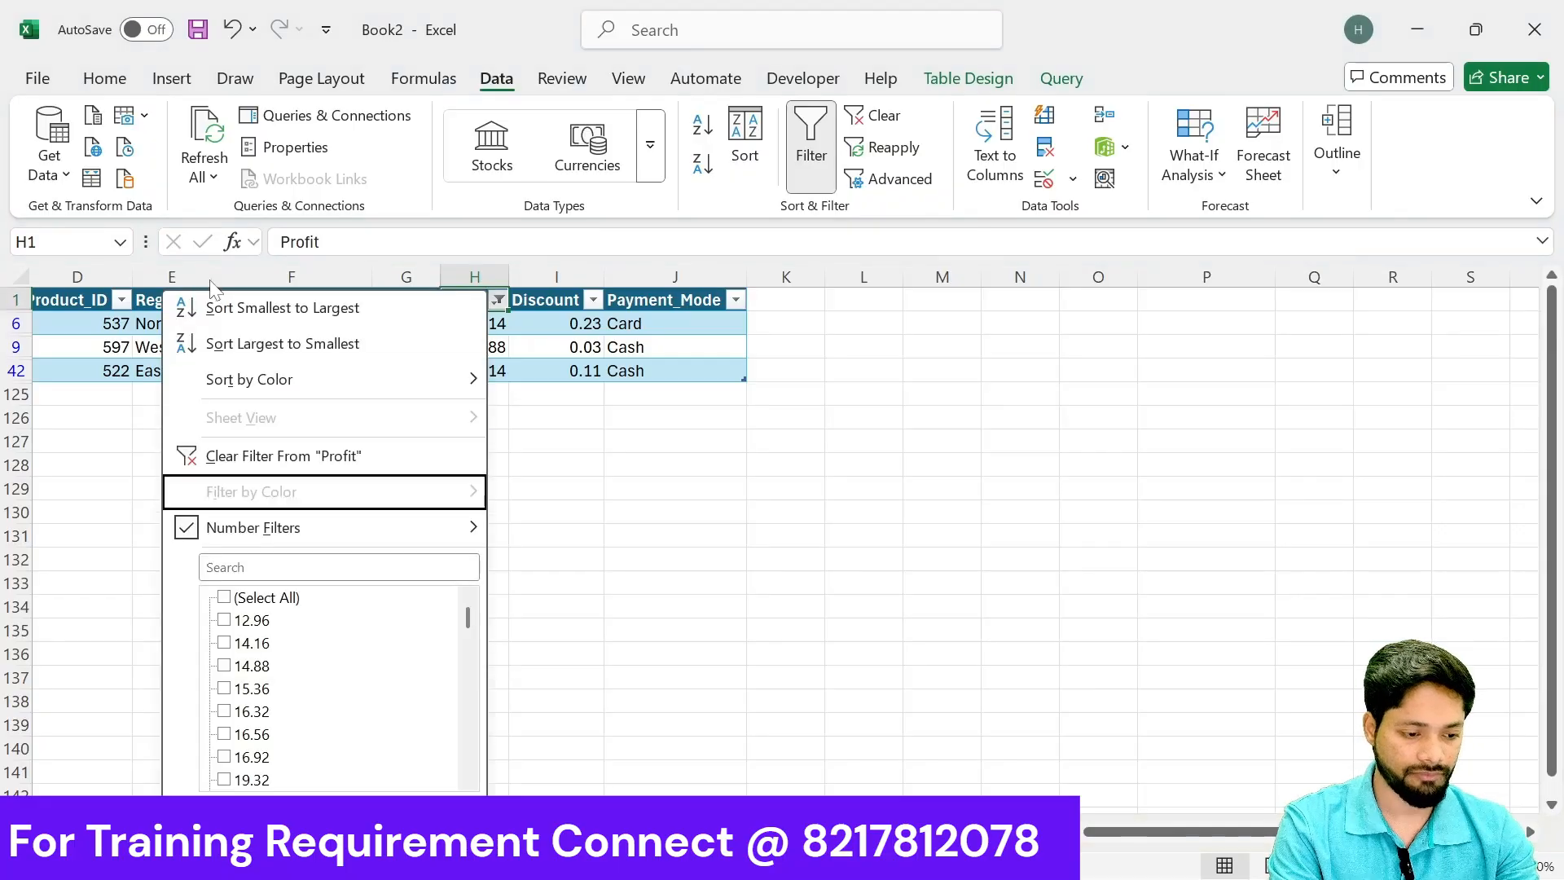
{"action": "key", "text": "Up"}
{"action": "key", "text": "Up"}
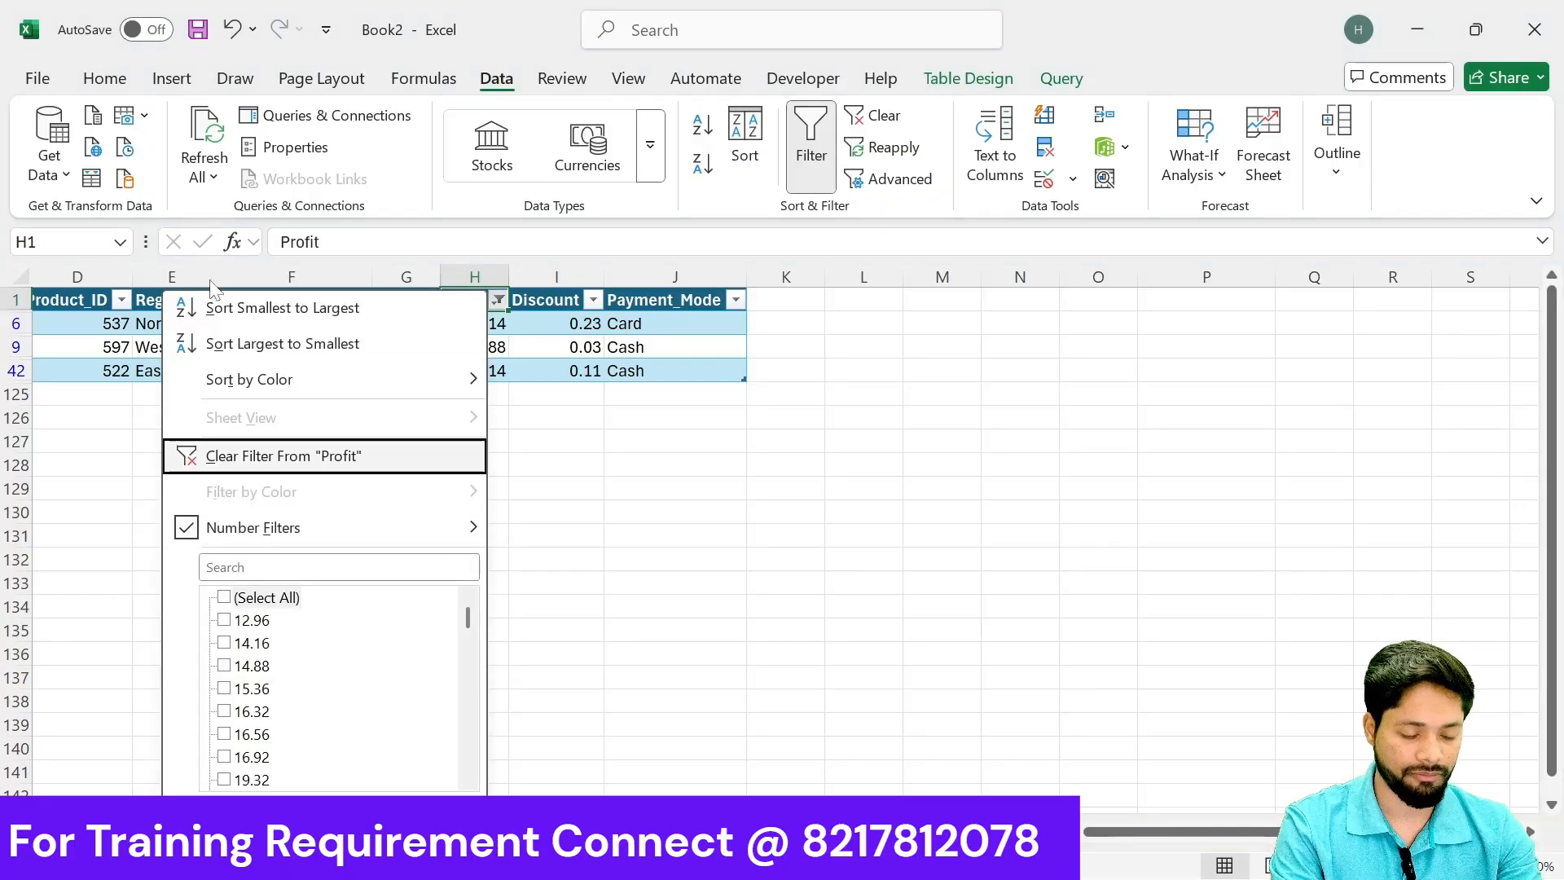
{"action": "key", "text": "Return"}
Step: Add the headings Profit Avg in Q2 and Sales Avg in R2 beside the Product_Category list
{"action": "key", "text": "Left"}
{"action": "key", "text": "Down"}
{"action": "key", "text": "Up"}
{"action": "key", "text": "Right"}
{"action": "key", "text": "Right"}
{"action": "key", "text": "Right"}
{"action": "key", "text": "Right"}
{"action": "key", "text": "Right"}
{"action": "key", "text": "Right"}
{"action": "key", "text": "Right"}
{"action": "key", "text": "Right"}
{"action": "key", "text": "Right"}
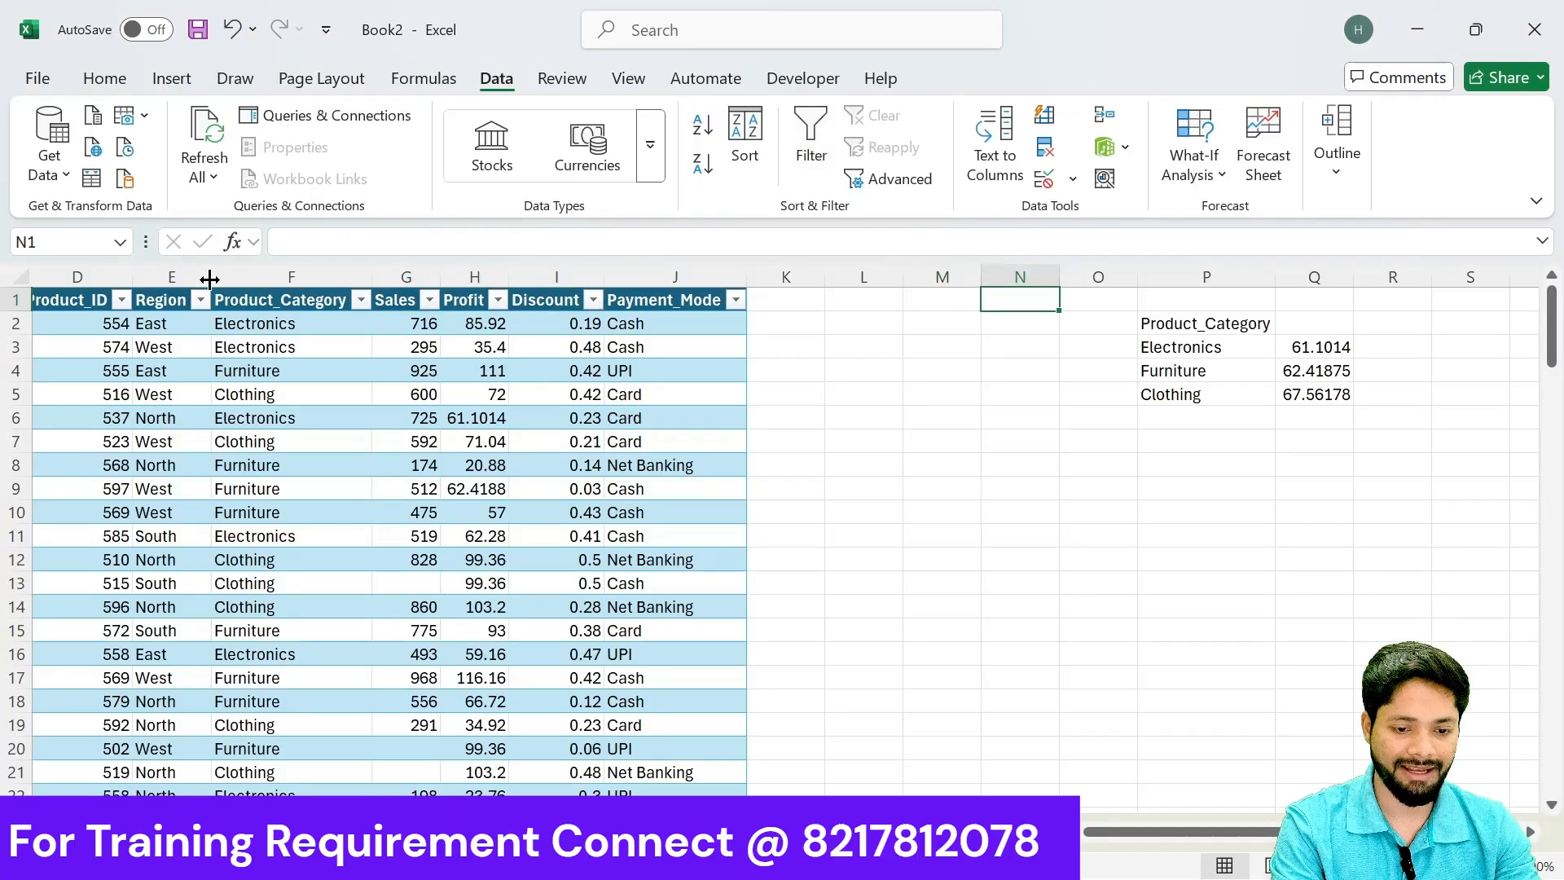
{"action": "key", "text": "Down"}
{"action": "key", "text": "Down"}
{"action": "key", "text": "Down"}
{"action": "key", "text": "Down"}
{"action": "key", "text": "Up"}
{"action": "key", "text": "Up"}
{"action": "key", "text": "Up"}
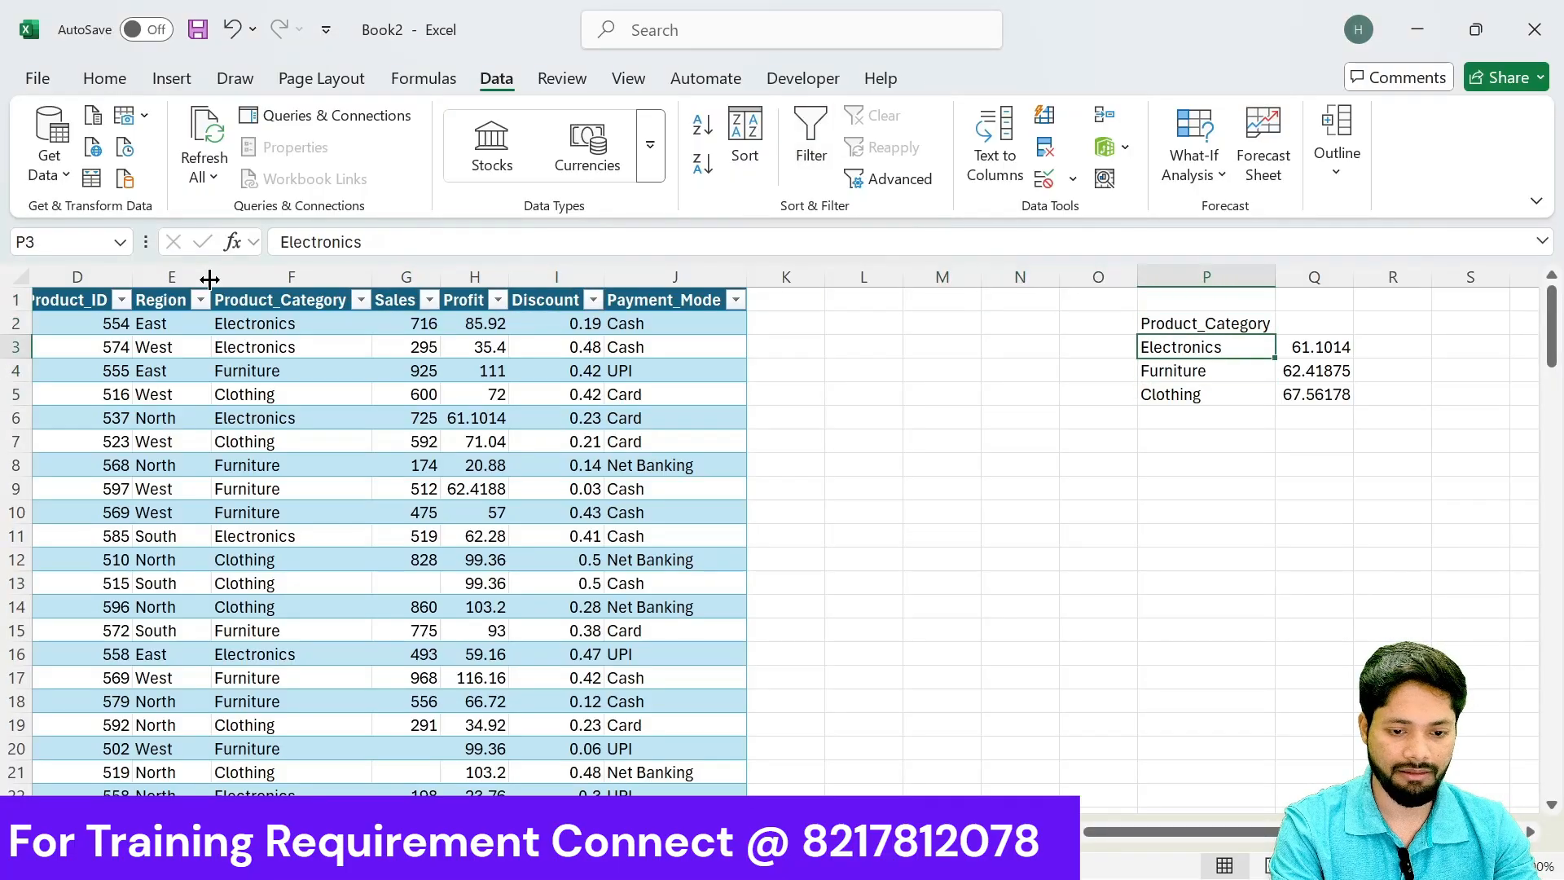
{"action": "key", "text": "Right"}
{"action": "key", "text": "Right"}
{"action": "key", "text": "Left"}
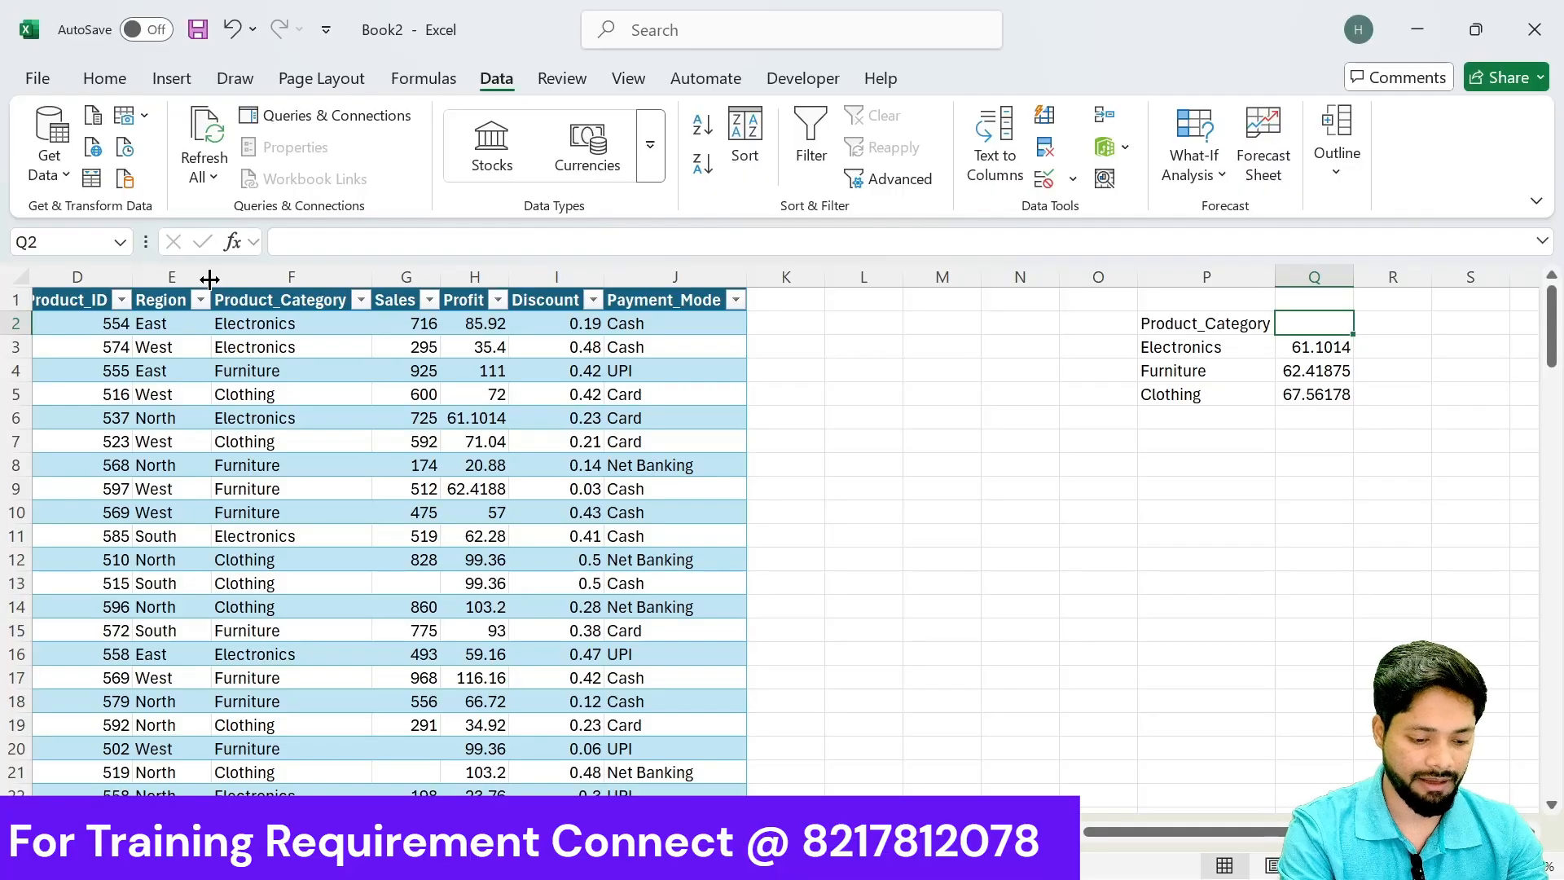
{"action": "type", "text": "Pra"}
{"action": "key", "text": "BackSpace"}
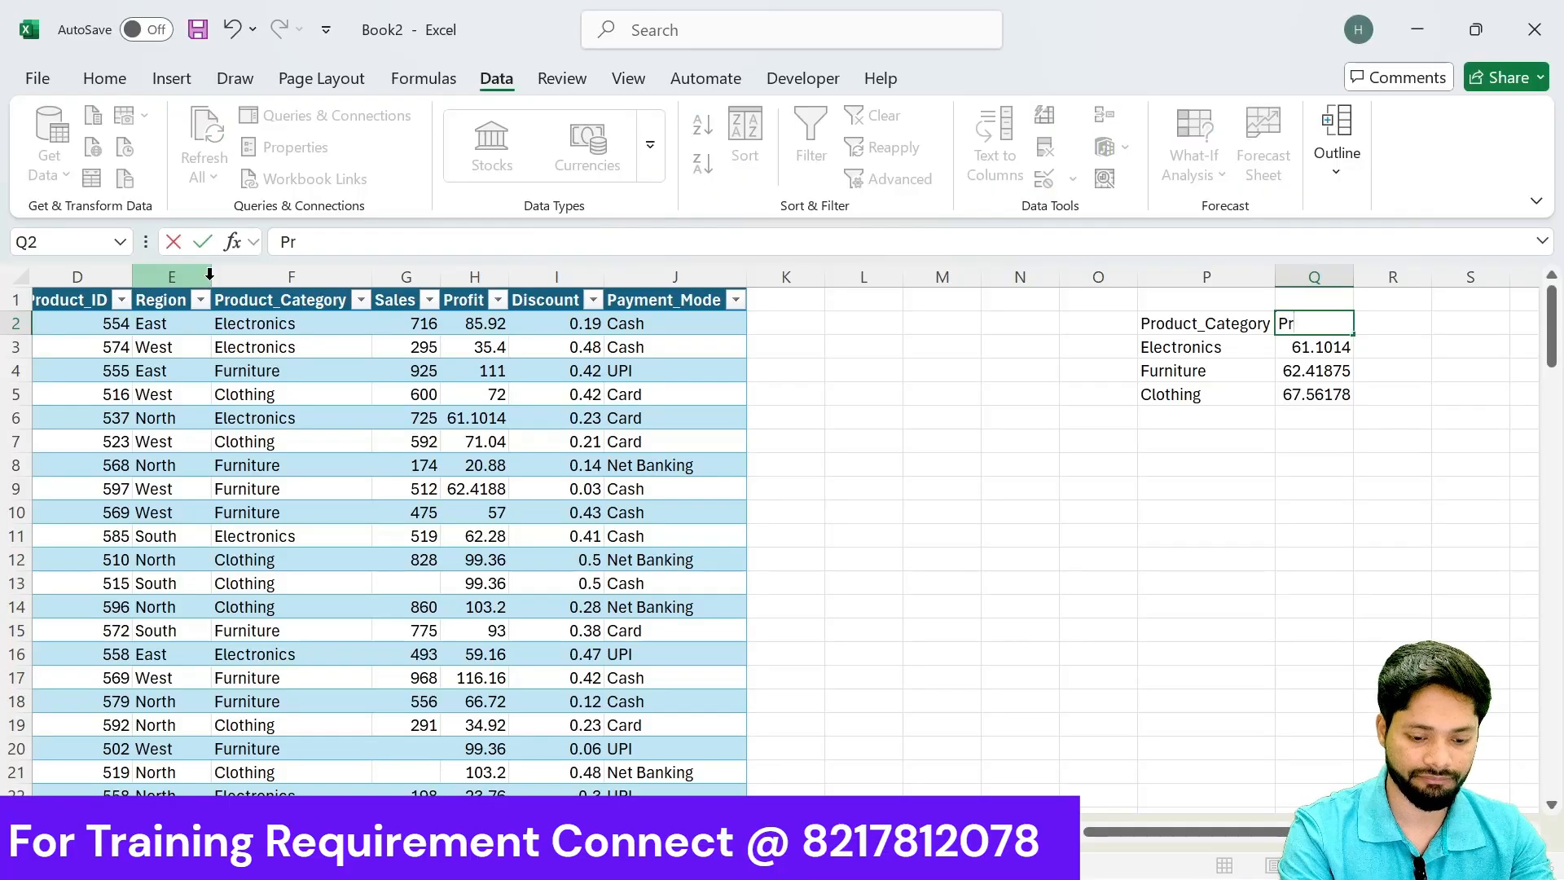
{"action": "type", "text": "ofit Avg"}
{"action": "key", "text": "Tab"}
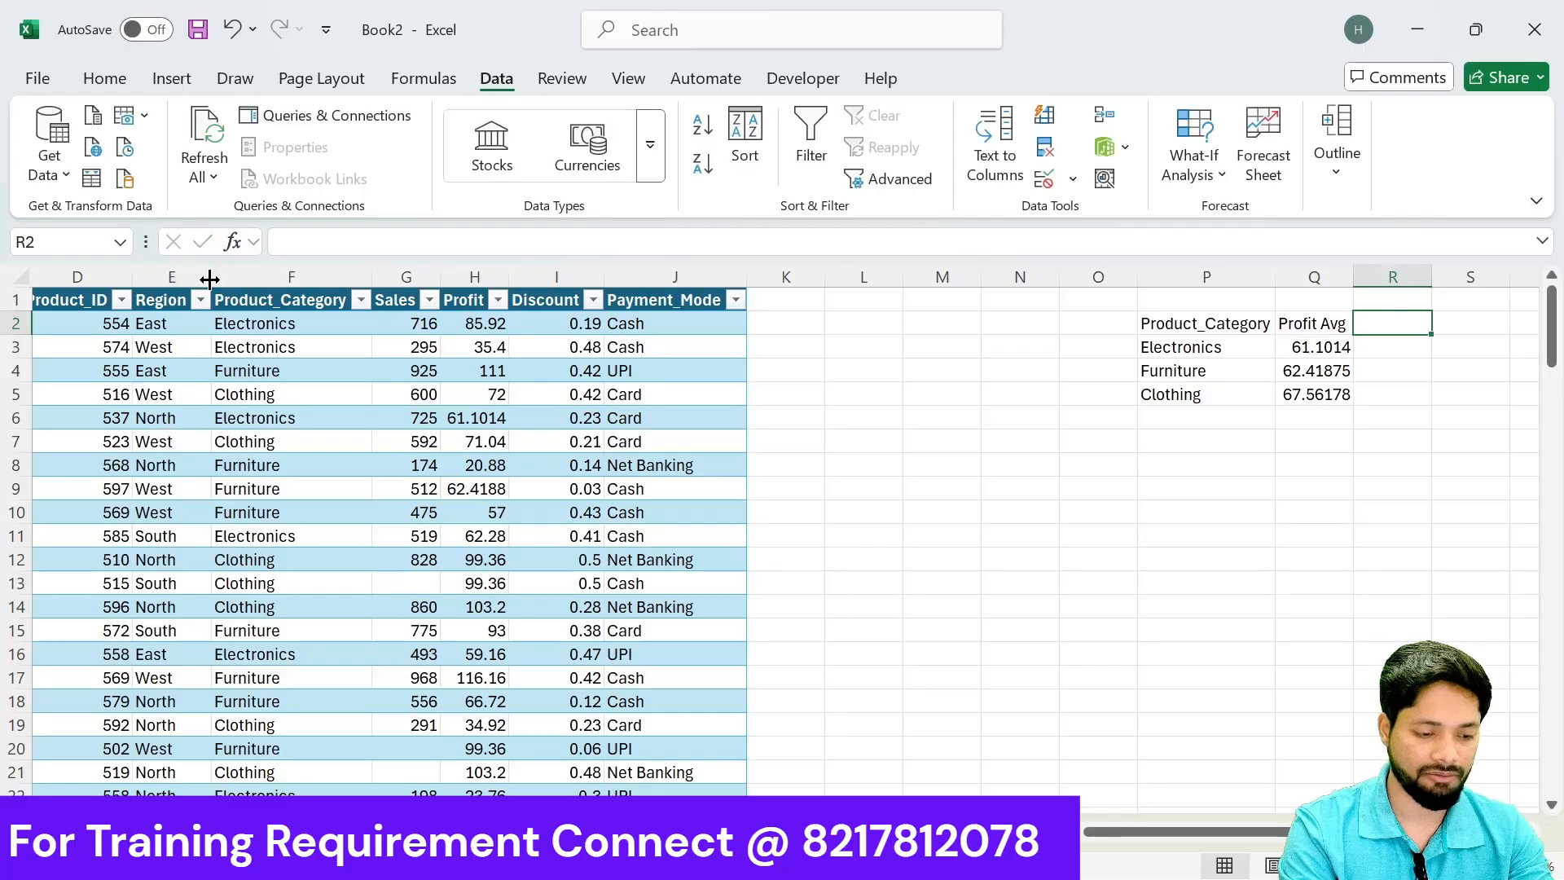
{"action": "type", "text": "Sales"}
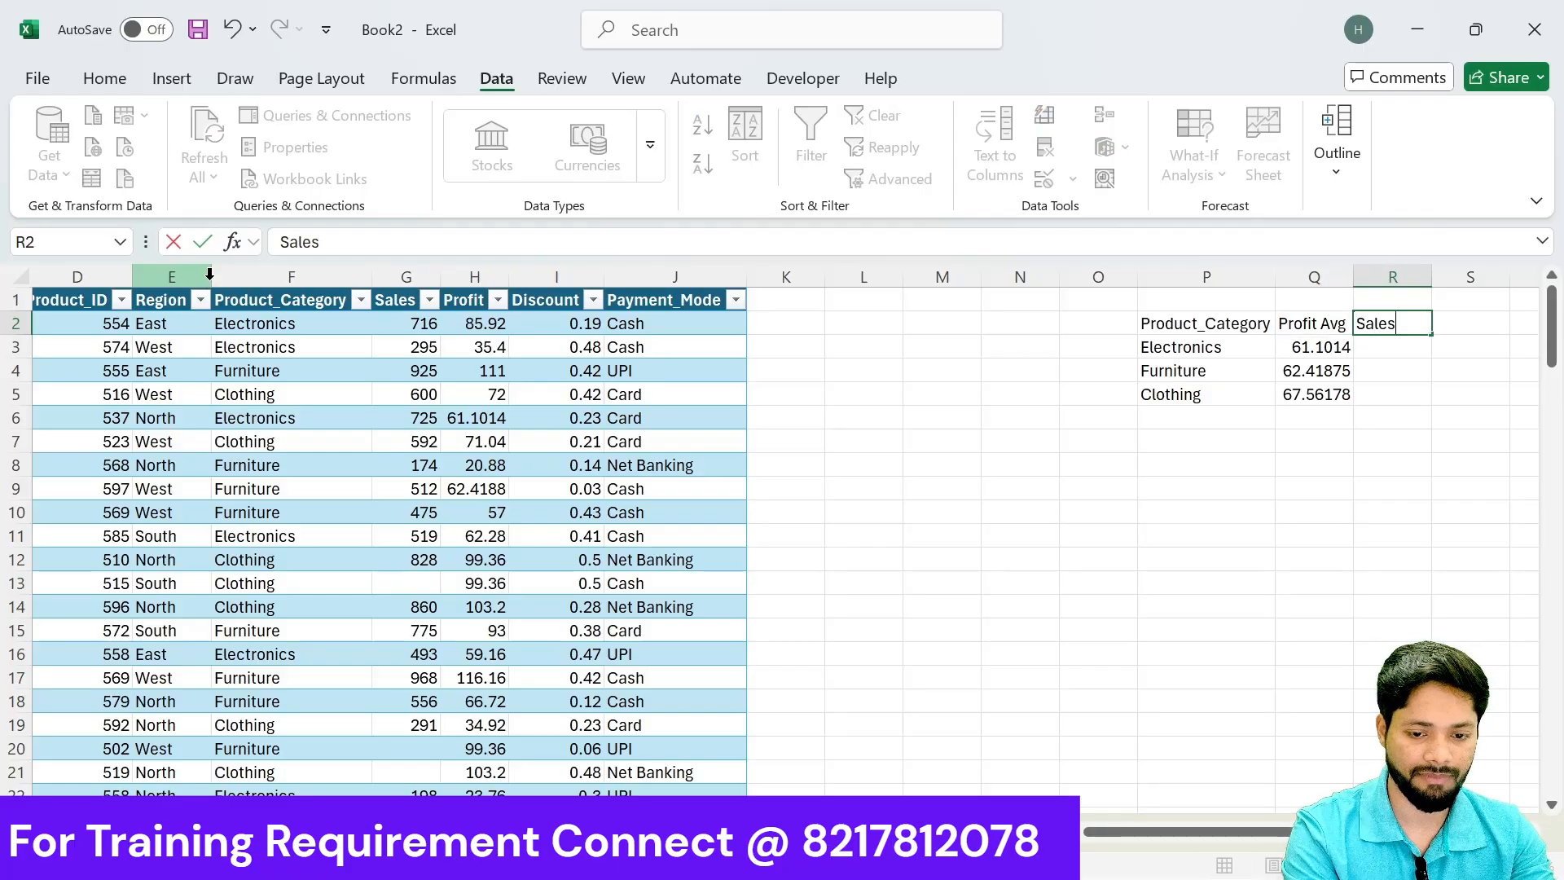
{"action": "type", "text": " Avg"}
{"action": "key", "text": "Return"}
Step: Copy the average Profit formula text from Q3 into R3 with its references unchanged
{"action": "key", "text": "Right"}
{"action": "key", "text": "Left"}
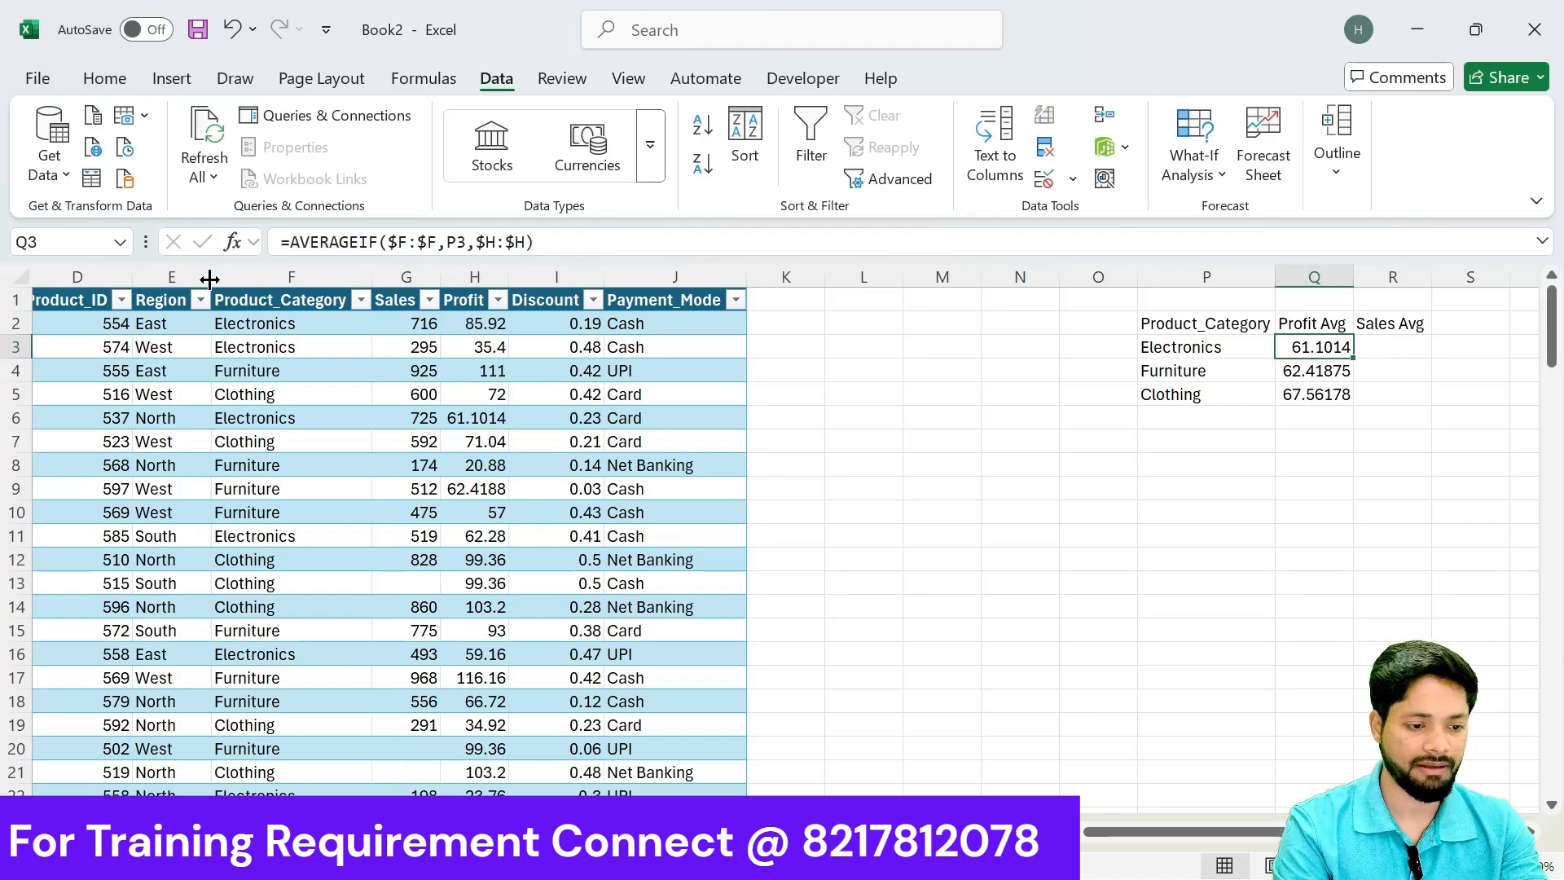
{"action": "left_click_drag", "start_coordinate": [542, 243], "coordinate": [152, 241]}
{"action": "key", "text": "ctrl+c"}
{"action": "key", "text": "Escape"}
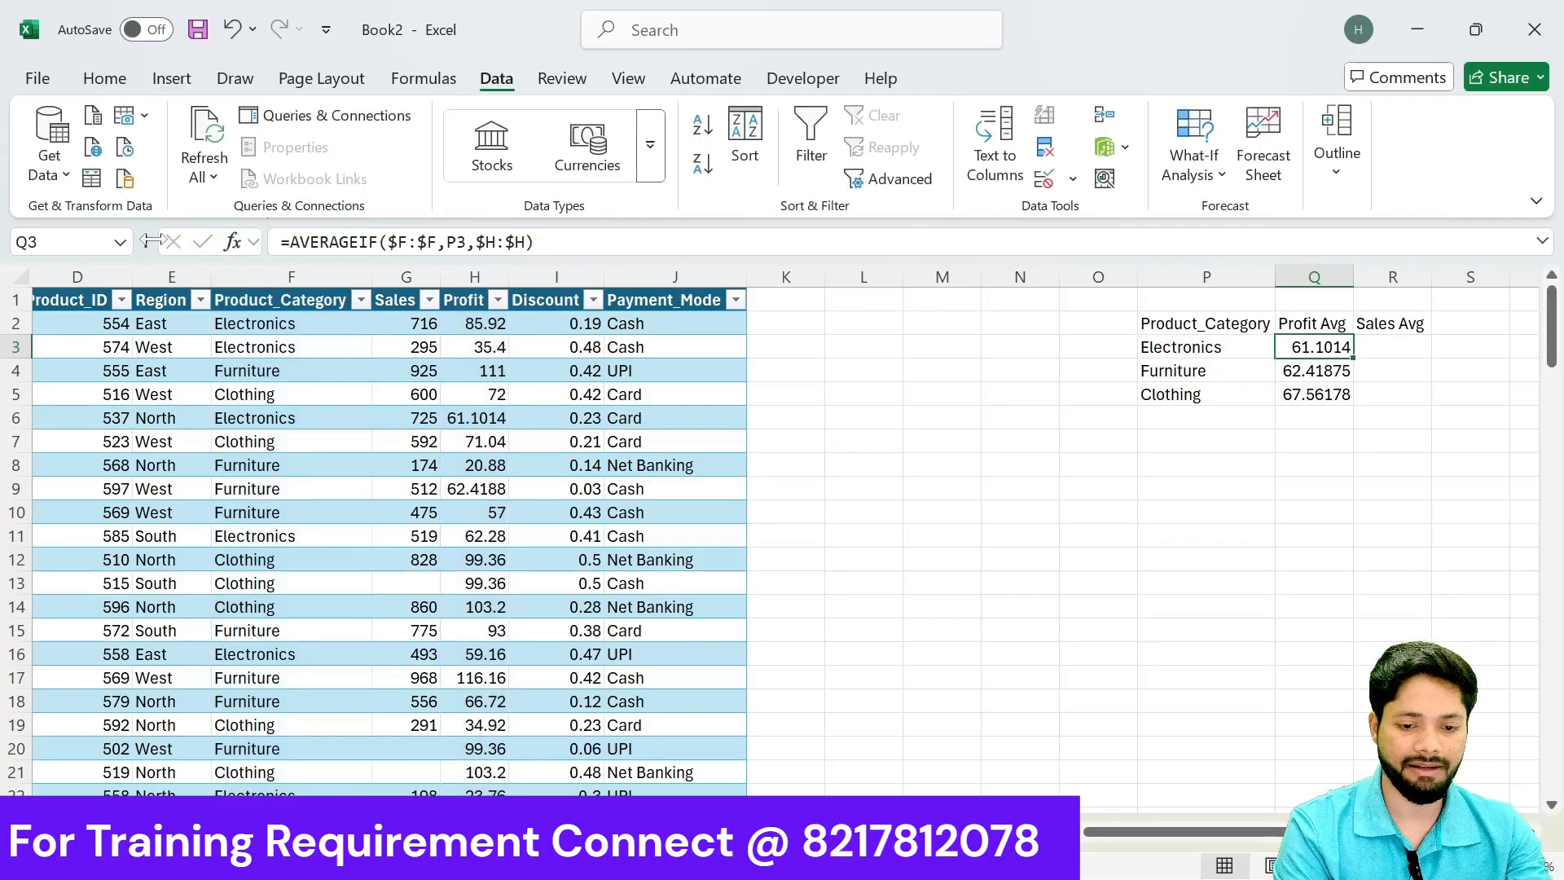
{"action": "key", "text": "Right"}
{"action": "key", "text": "ctrl+v"}
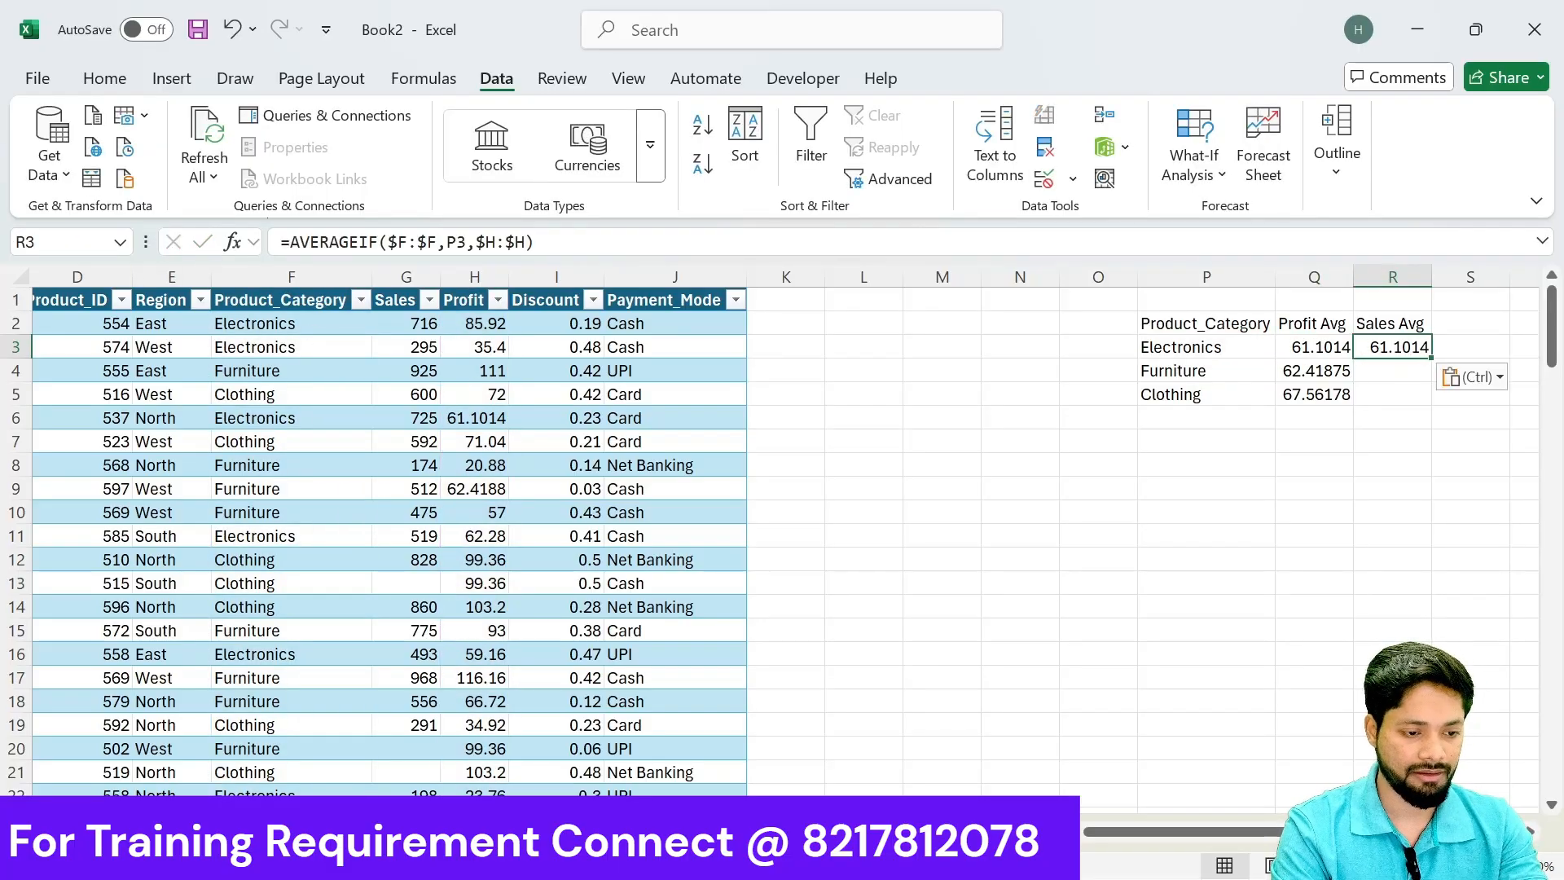
Step: Change the average range in R3's AVERAGEIF formula to $J:$J
{"action": "left_click", "coordinate": [408, 242]}
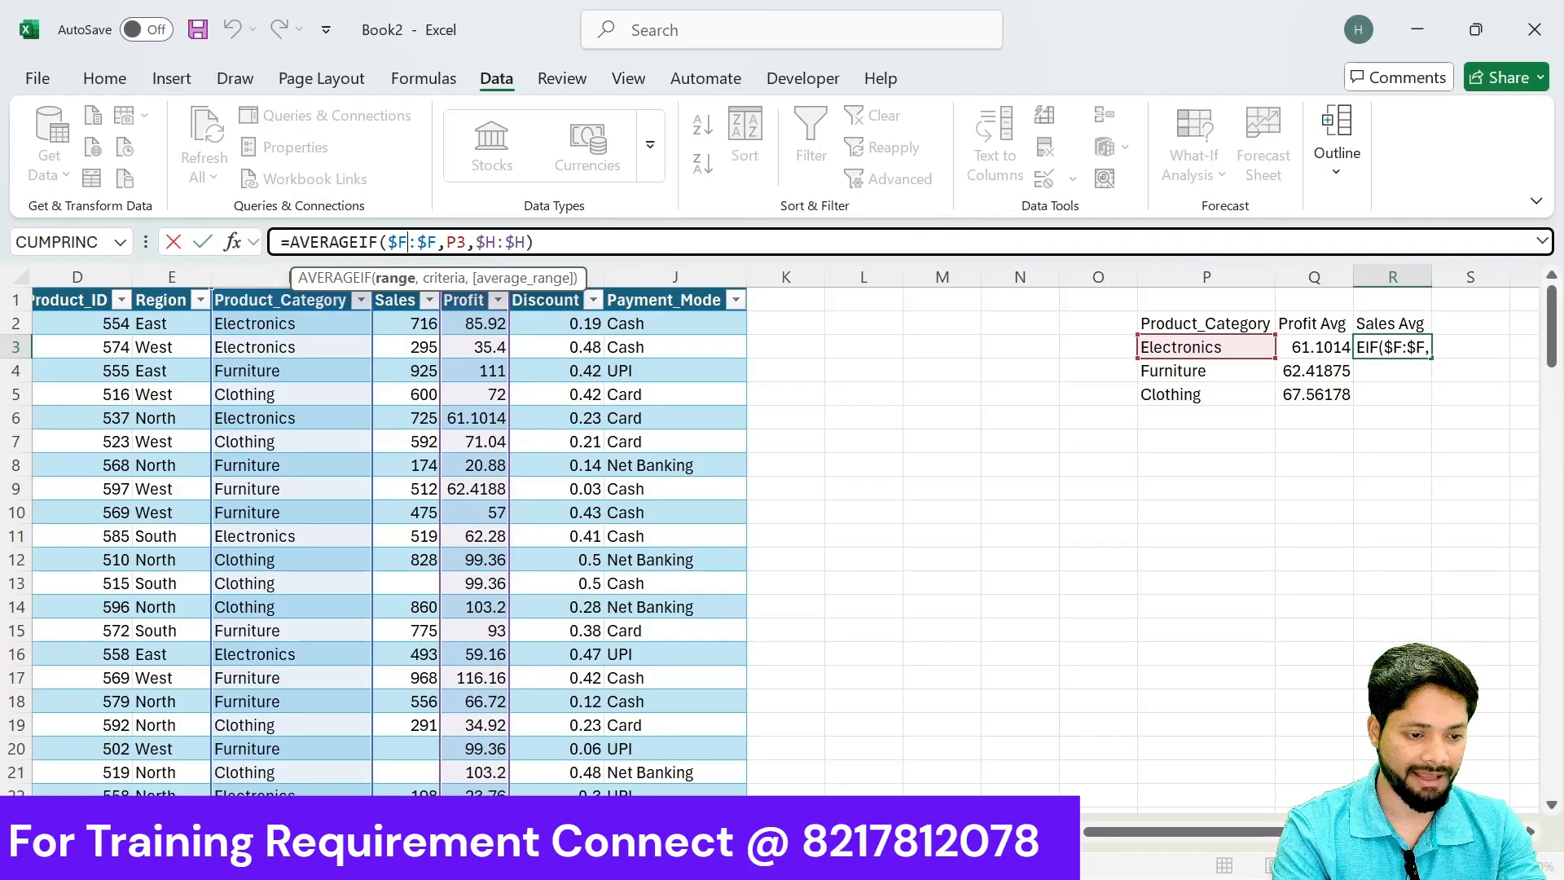
{"action": "left_click", "coordinate": [524, 242]}
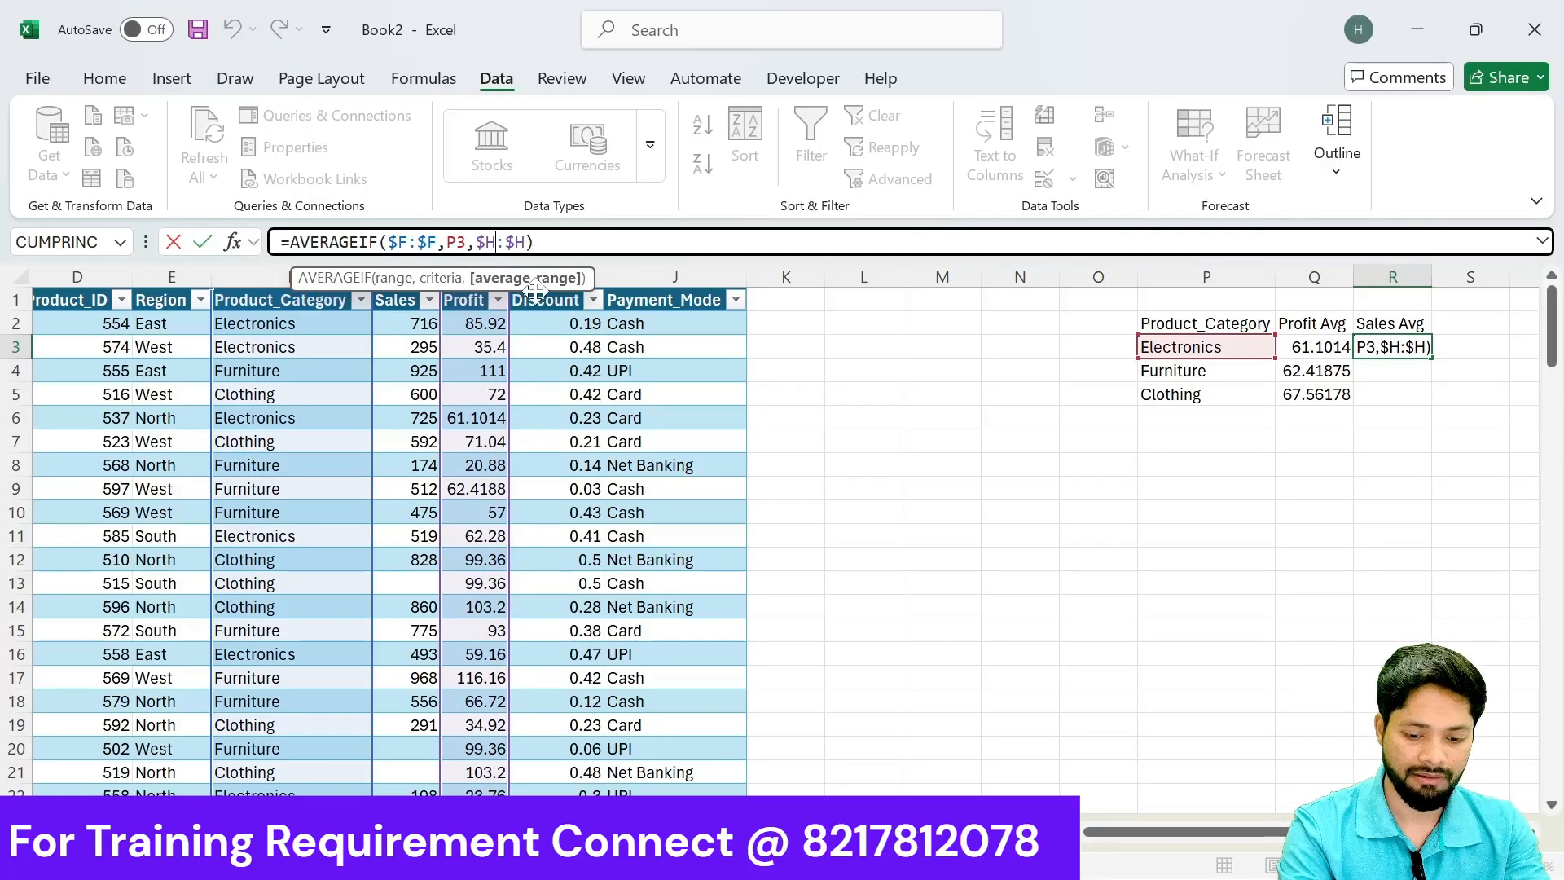
{"action": "key", "text": "BackSpace"}
{"action": "type", "text": "J"}
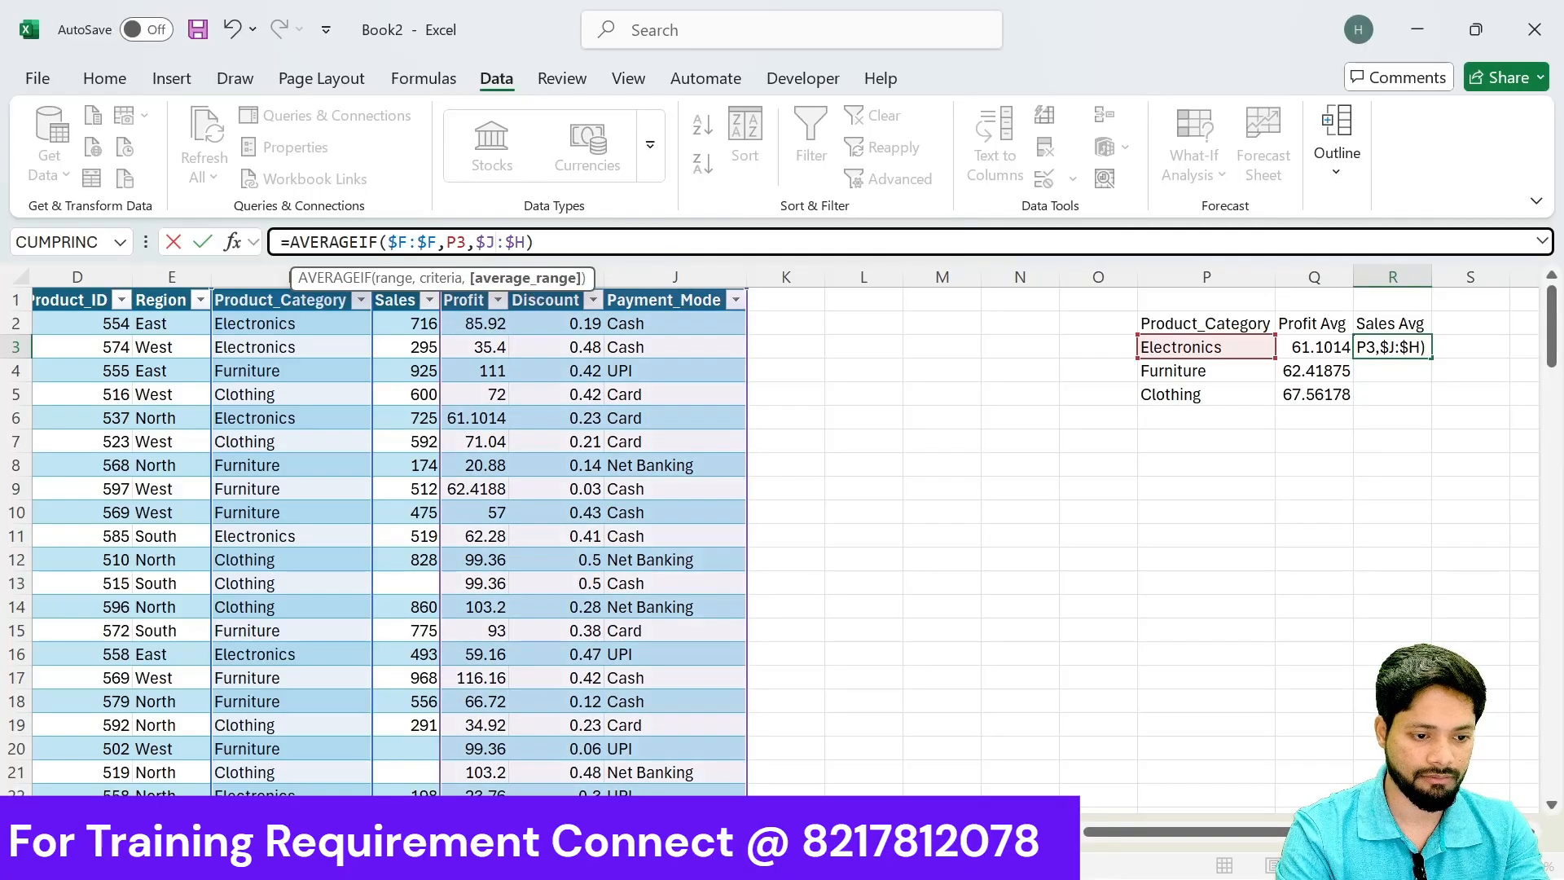
{"action": "key", "text": "BackSpace"}
{"action": "type", "text": "J"}
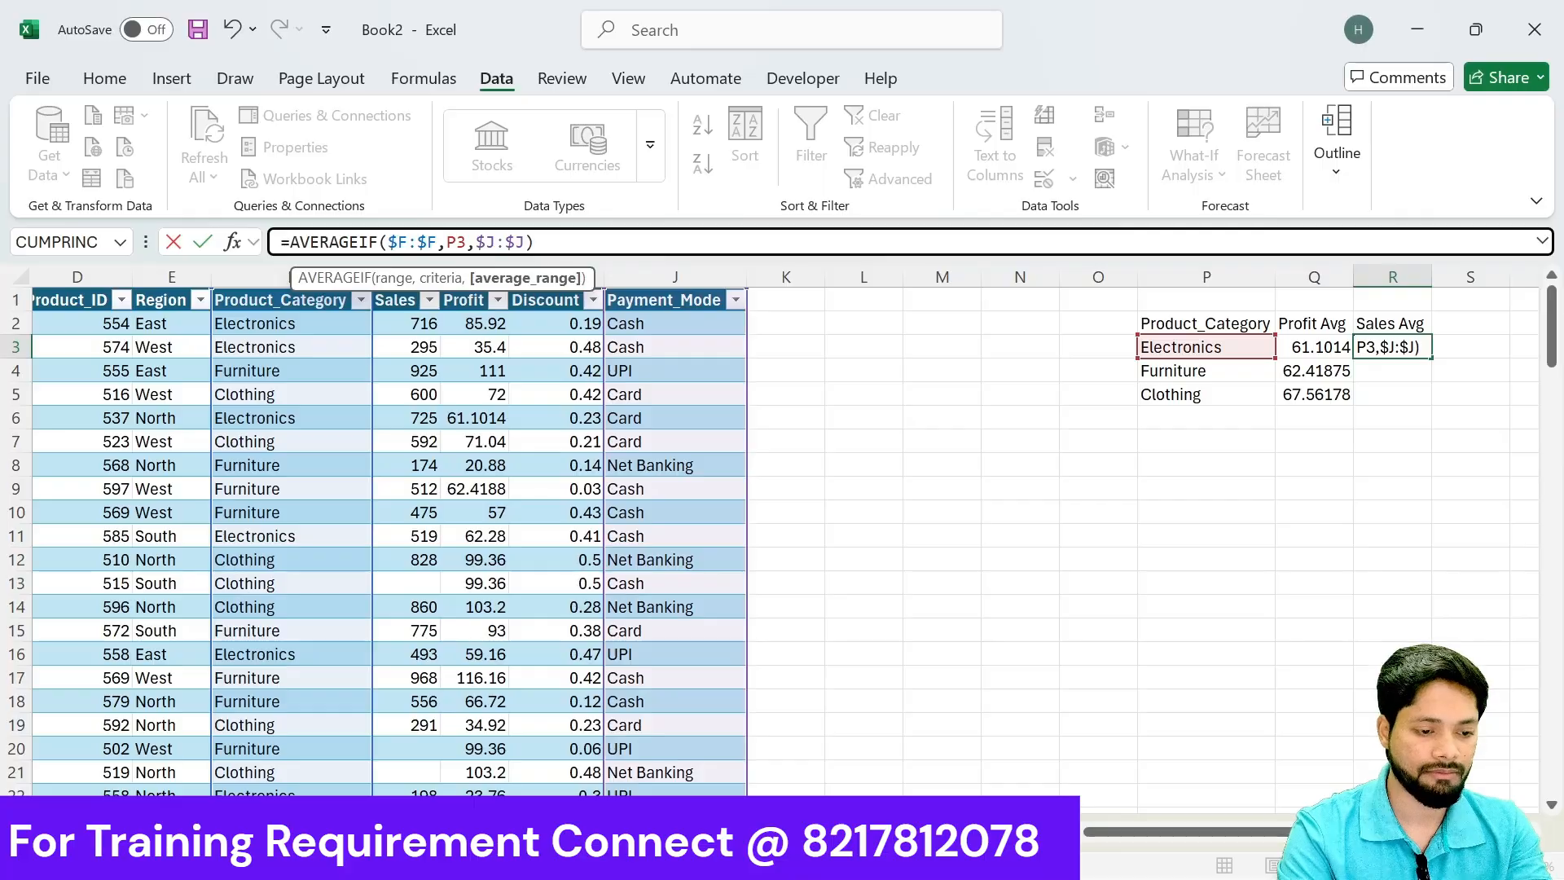
Step: Set the average range in R3's AVERAGEIF formula to the Sales column, $G:$G
{"action": "scroll", "coordinate": [495, 405], "scroll_direction": "left", "scroll_amount": 3}
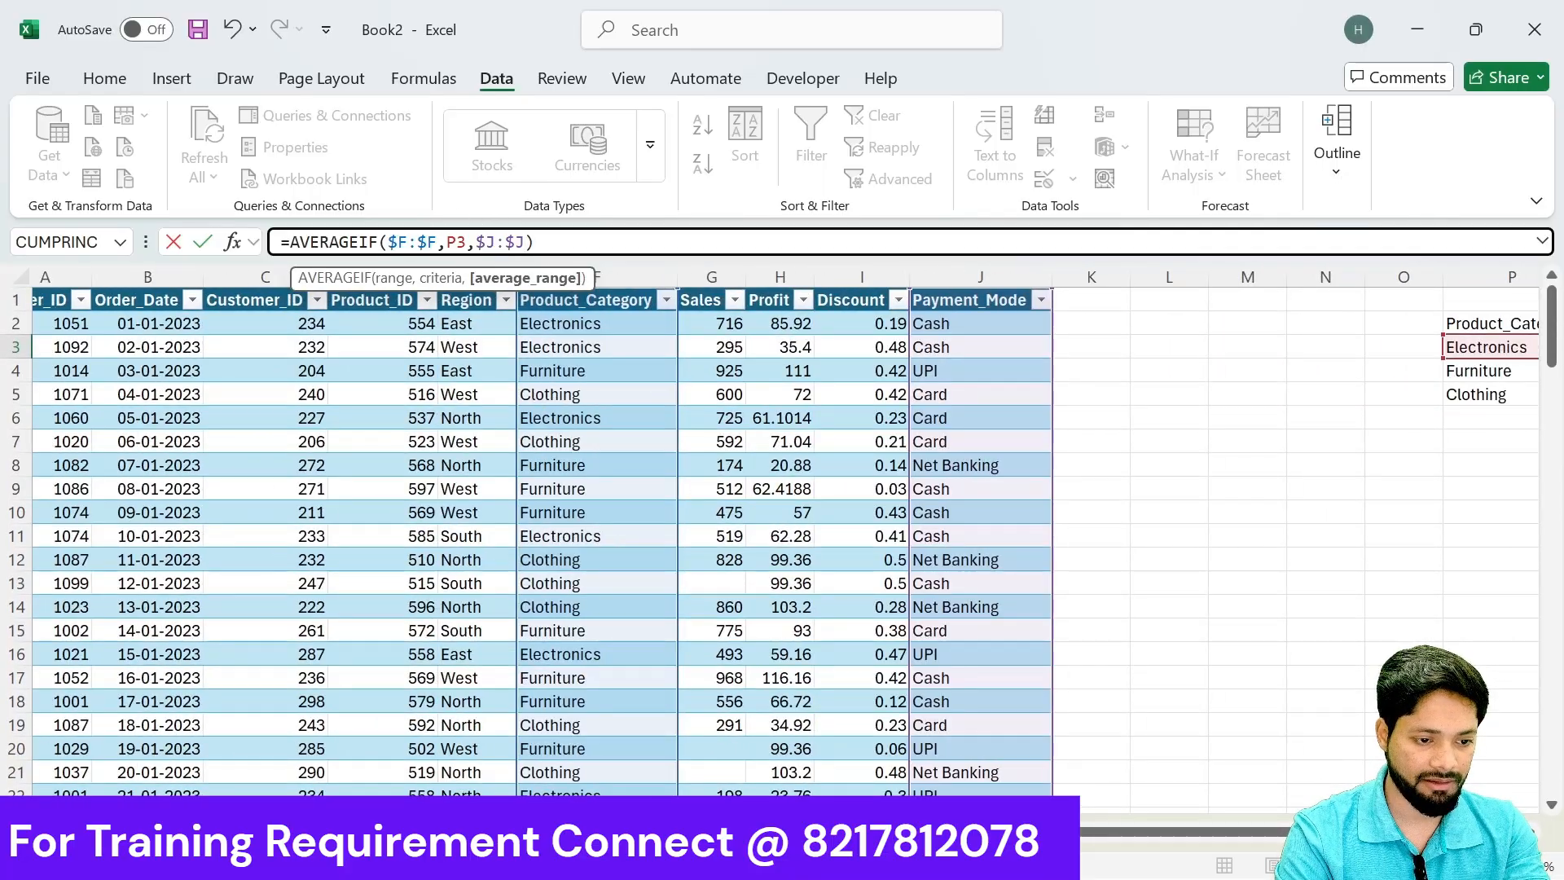
{"action": "key", "text": "BackSpace"}
{"action": "type", "text": "G"}
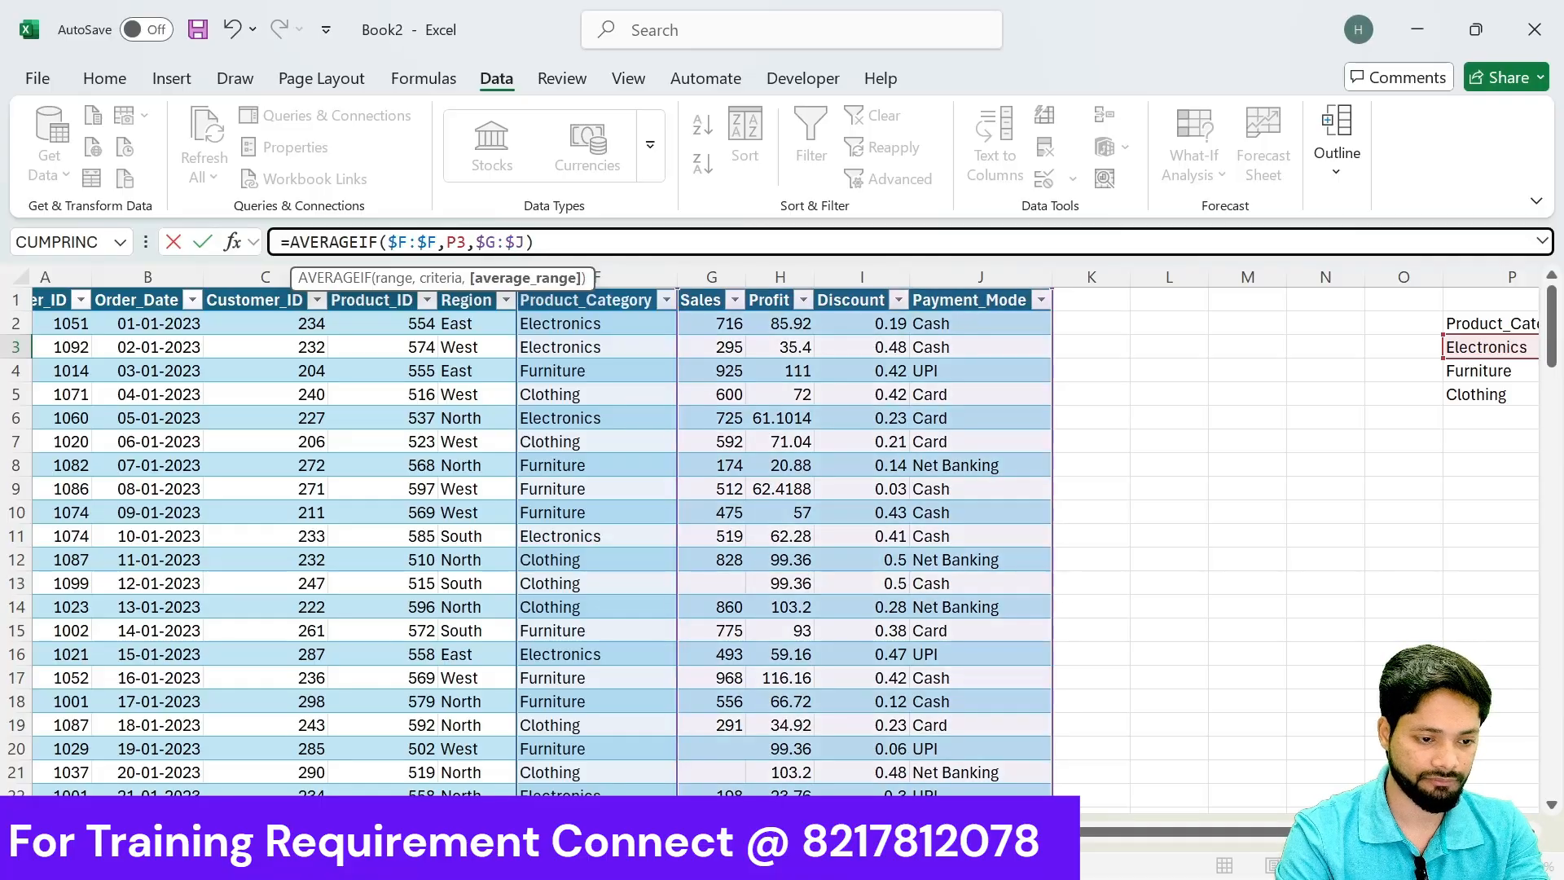
{"action": "key", "text": "Right"}
{"action": "key", "text": "Right"}
{"action": "key", "text": "Right"}
{"action": "key", "text": "BackSpace"}
{"action": "type", "text": "G"}
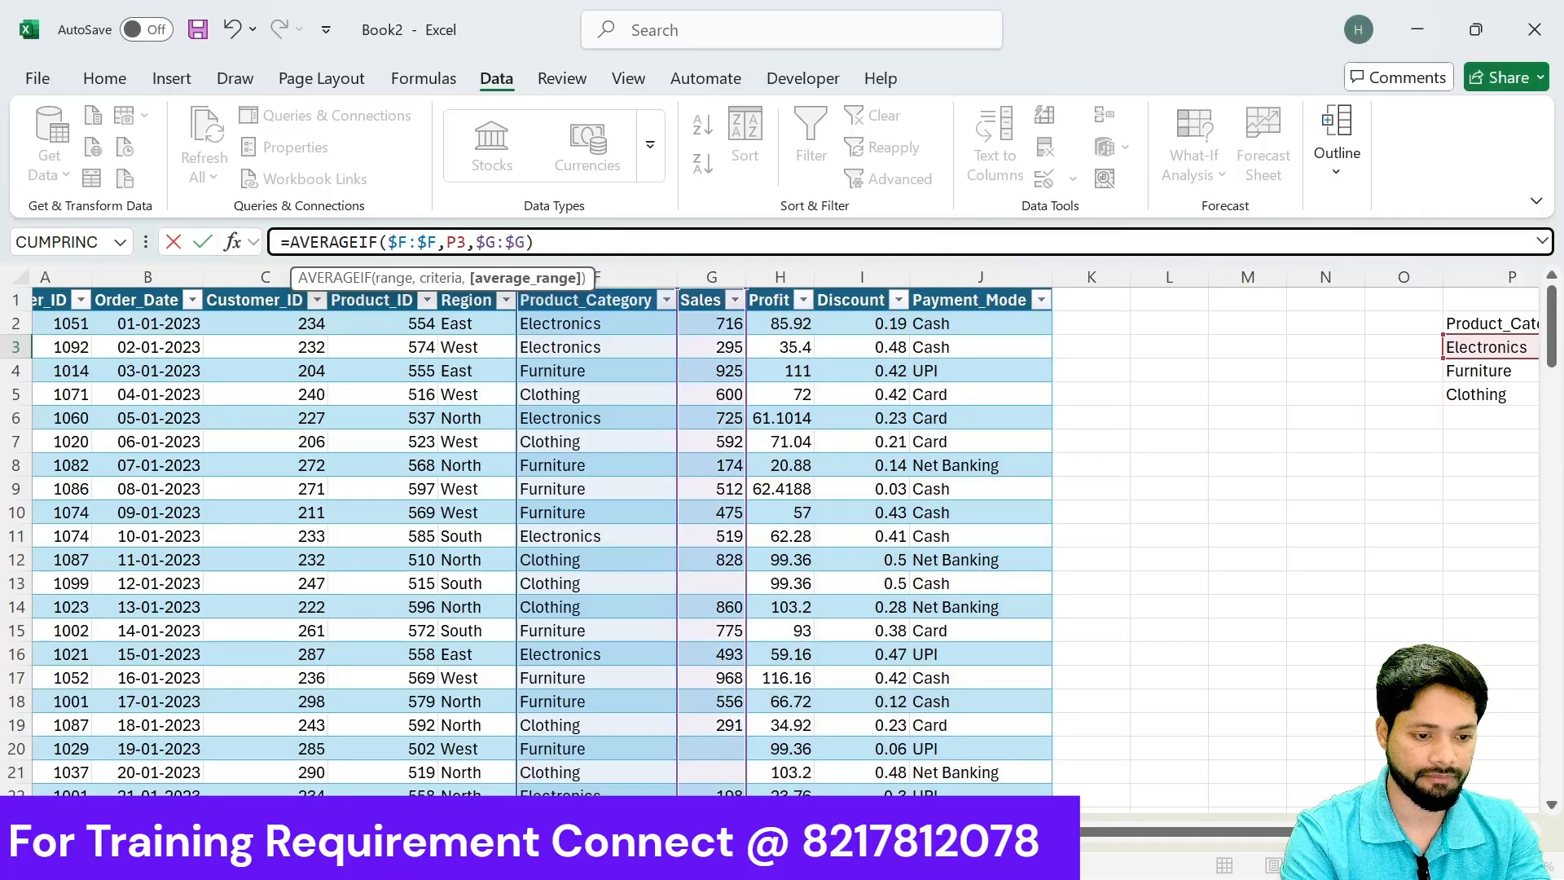
{"action": "key", "text": "Return"}
Step: Fill the average Sales formula from R3 down to R5 for Furniture and Clothing
{"action": "key", "text": "Up"}
{"action": "key", "text": "Left"}
{"action": "key", "text": "ctrl+Down"}
{"action": "key", "text": "Right"}
{"action": "key", "text": "ctrl+shift+Up"}
{"action": "key", "text": "ctrl+d"}
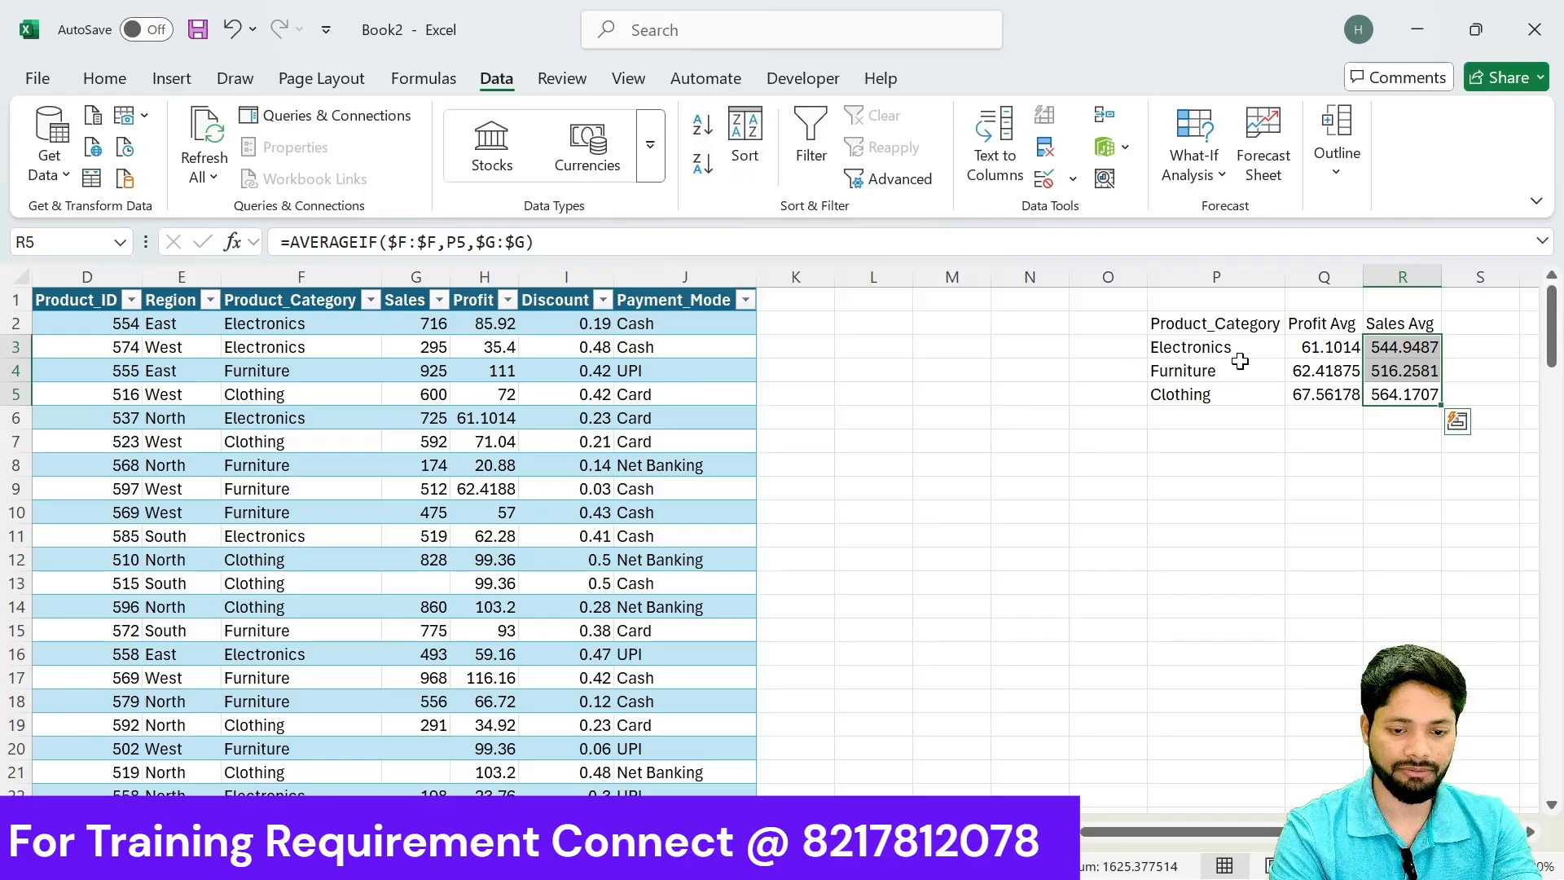
Step: Copy the category averages in P2:R5 and paste them as values at A1 of Sheet2, replacing the existing table
{"action": "left_click_drag", "start_coordinate": [1206, 329], "coordinate": [1401, 396]}
{"action": "key", "text": "ctrl+c"}
{"action": "left_click", "coordinate": [474, 831]}
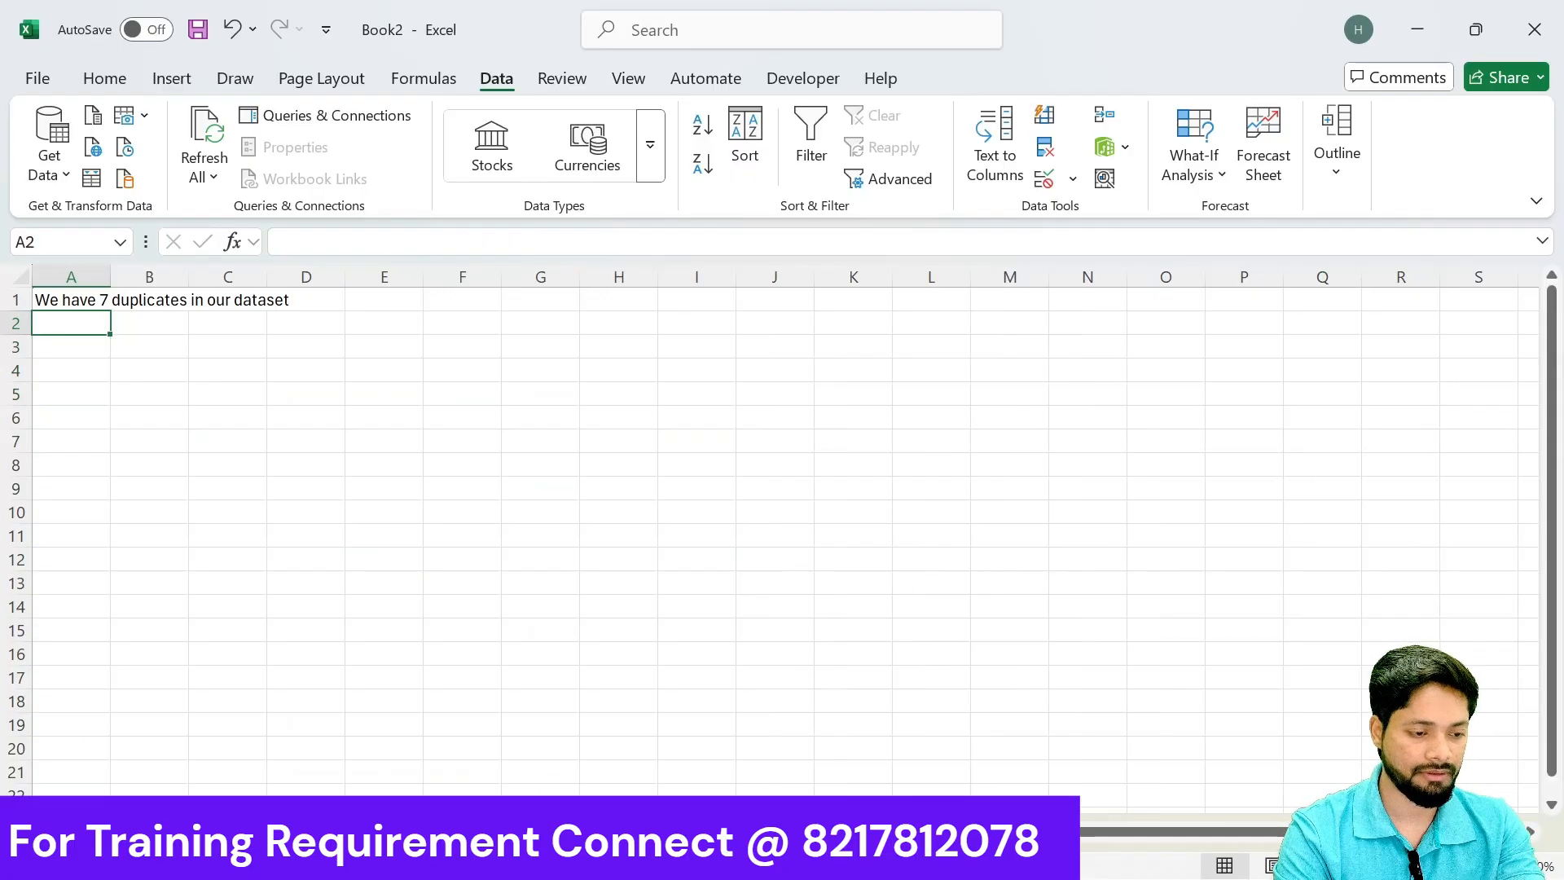
{"action": "left_click", "coordinate": [391, 831]}
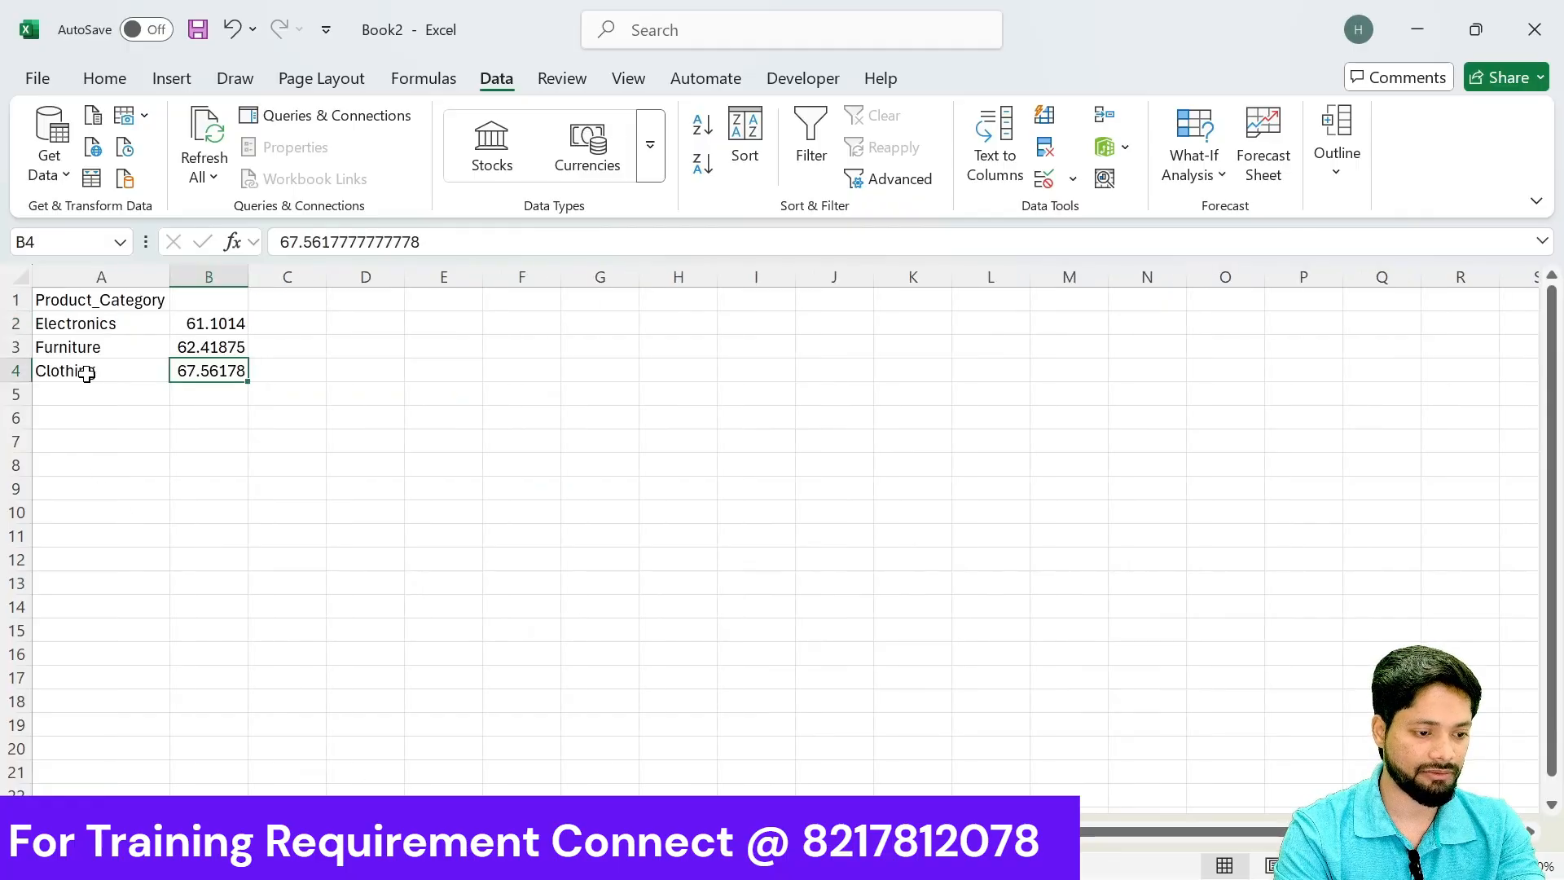
{"action": "left_click", "coordinate": [63, 307]}
{"action": "key", "text": "ctrl+v"}
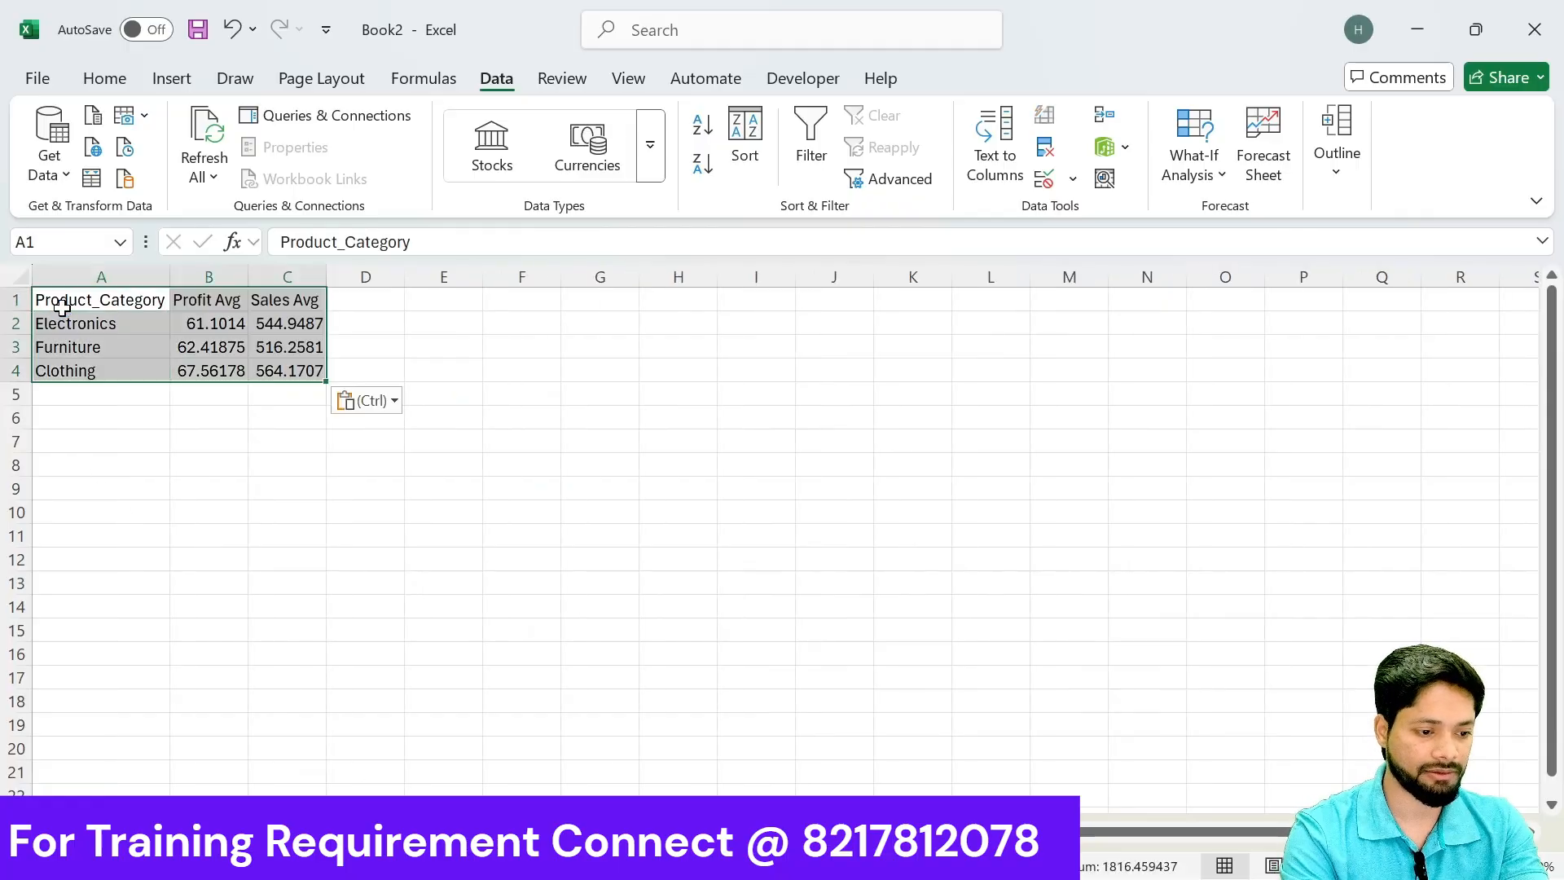
{"action": "left_click", "coordinate": [580, 340]}
Step: Return to the order data sheet and filter the Sales column to show only blank rows
{"action": "left_click", "coordinate": [309, 832]}
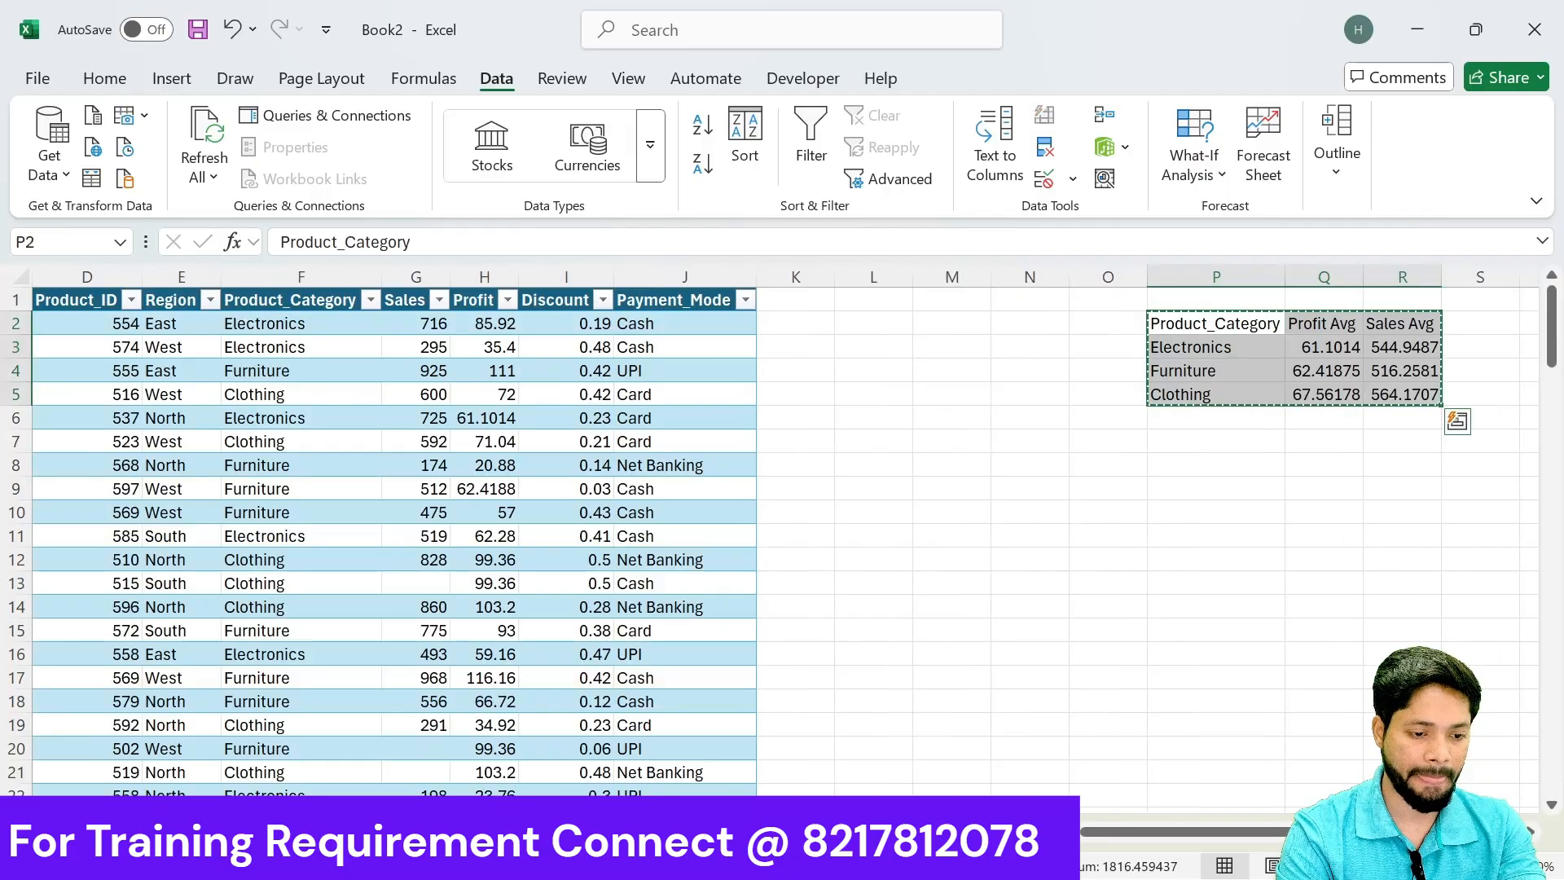
{"action": "left_click", "coordinate": [439, 299]}
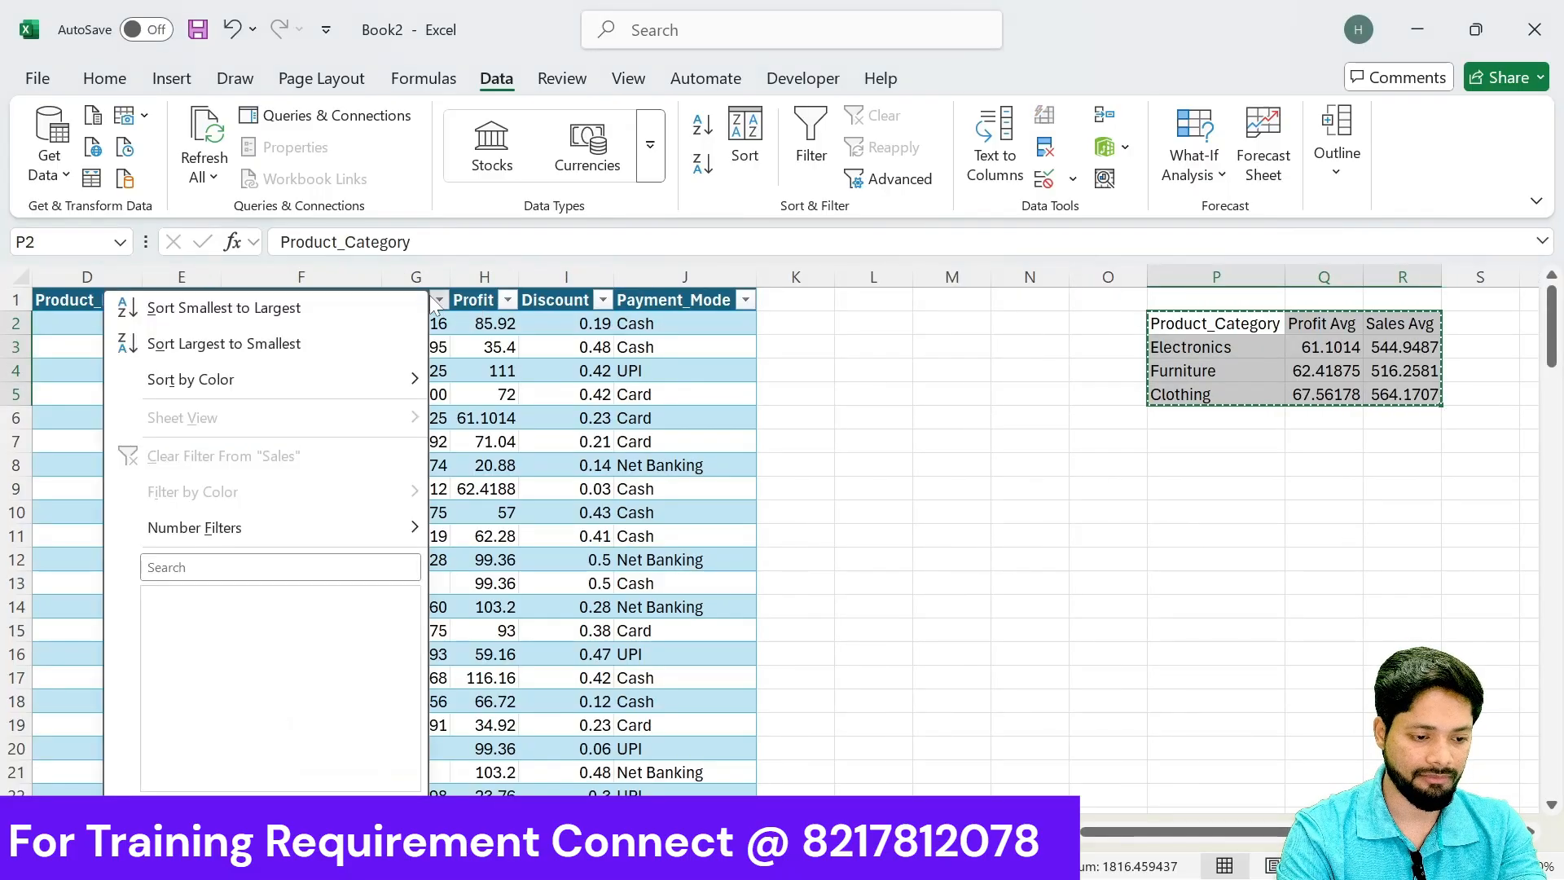
{"action": "left_click", "coordinate": [175, 569]}
{"action": "type", "text": "bl"}
{"action": "key", "text": "Return"}
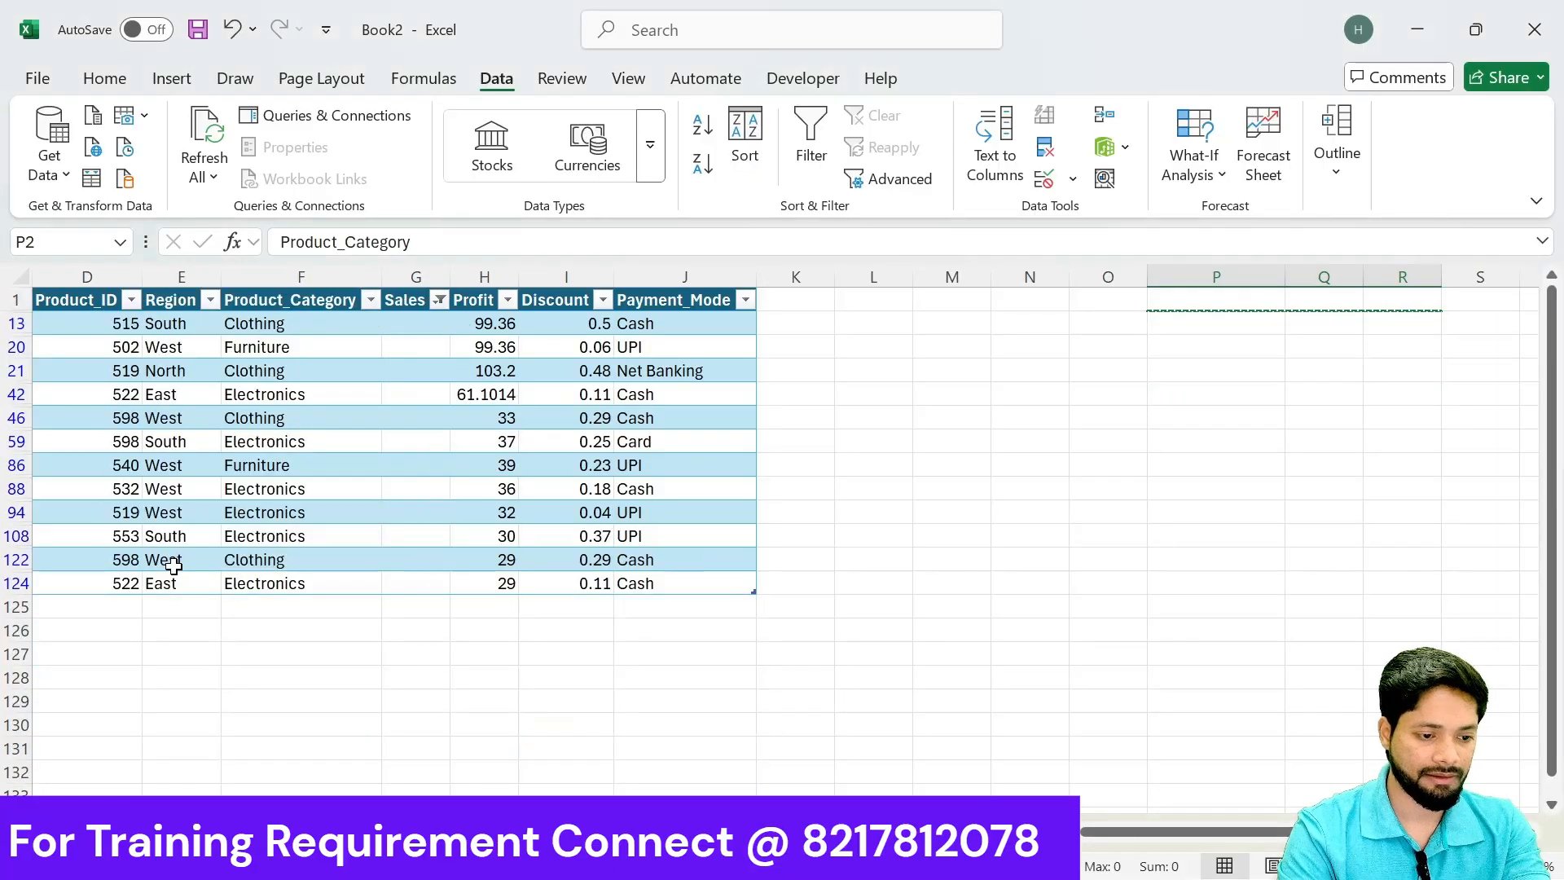
Step: Enter =XLOOKUP([@[Product_Category]],Sheet2!A:A,Sheet2!C:C,"-",0) in G13, the first blank Sales cell
{"action": "left_click", "coordinate": [403, 304]}
{"action": "key", "text": "Down"}
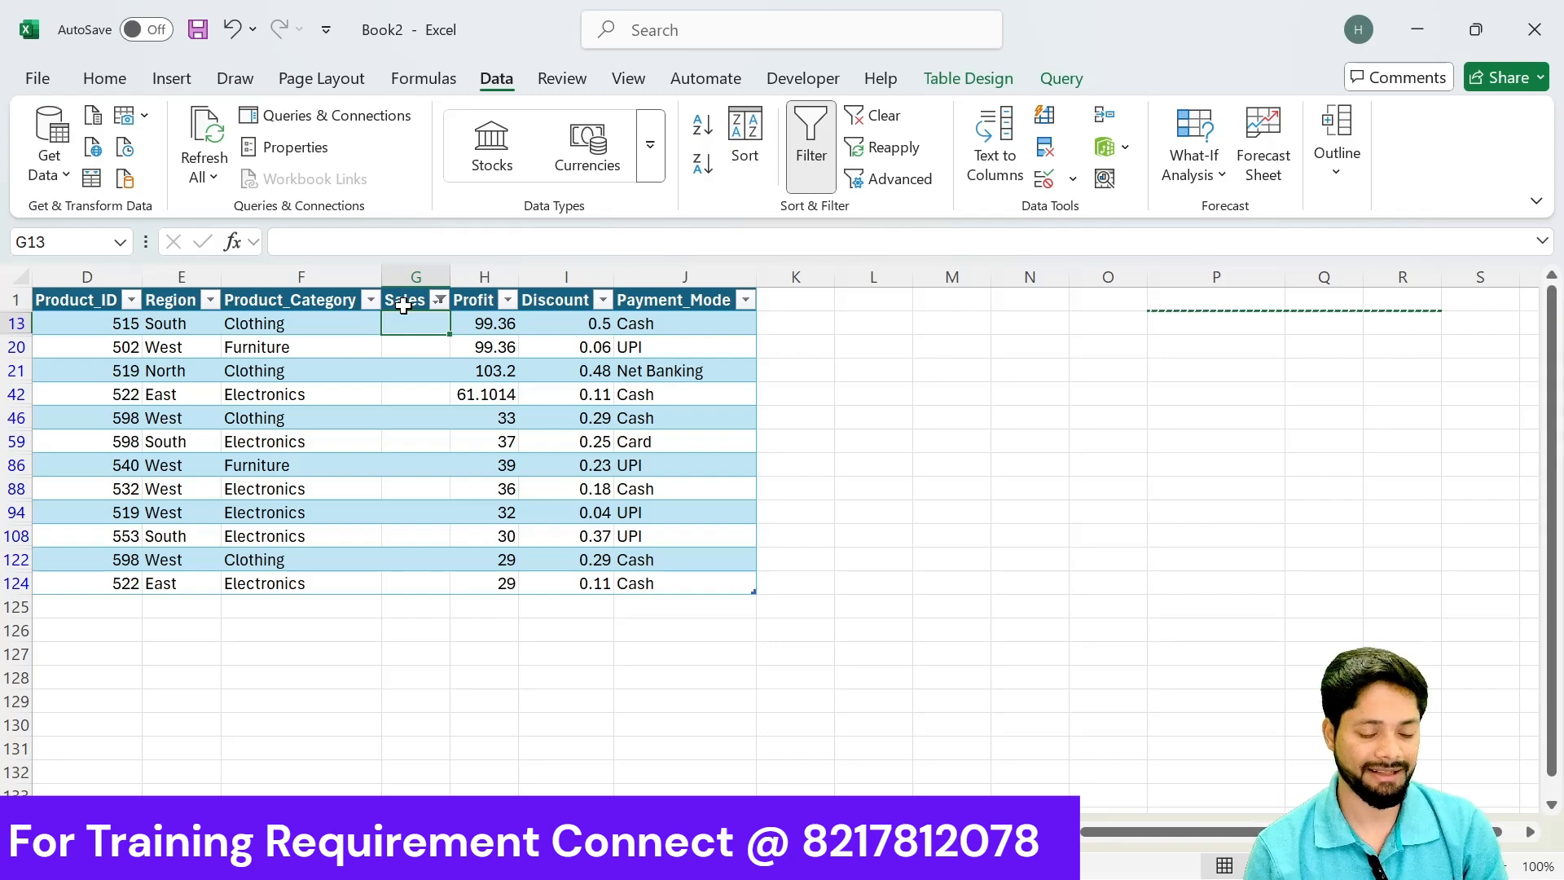
{"action": "key", "text": "F2"}
{"action": "type", "text": "=XLOOKUP("}
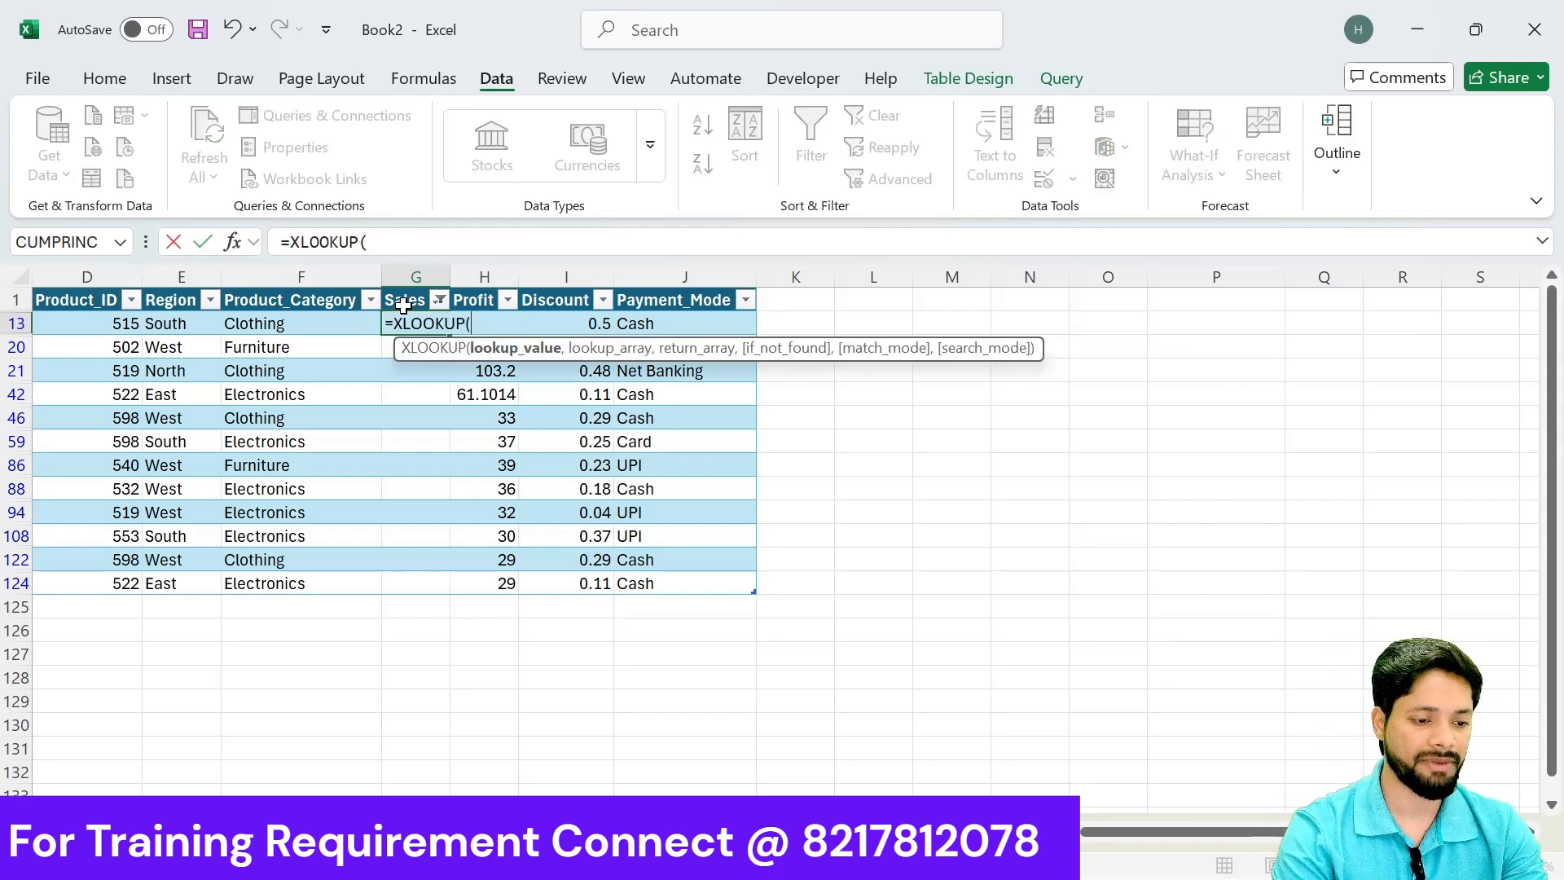
{"action": "left_click", "coordinate": [278, 330]}
{"action": "type", "text": ","}
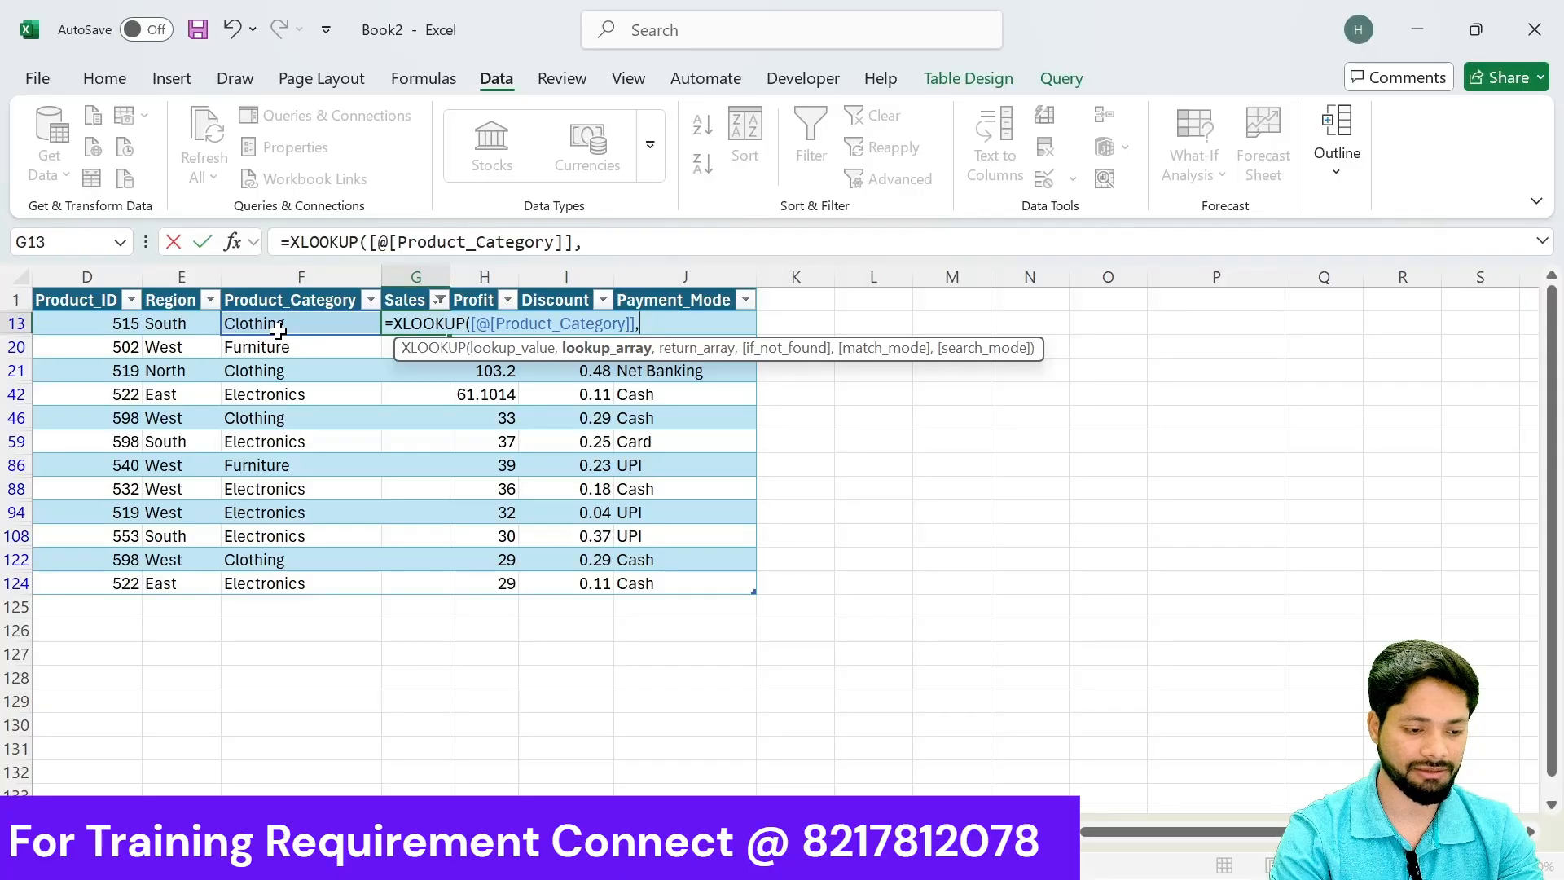
{"action": "left_click", "coordinate": [490, 831]}
{"action": "left_click", "coordinate": [102, 284]}
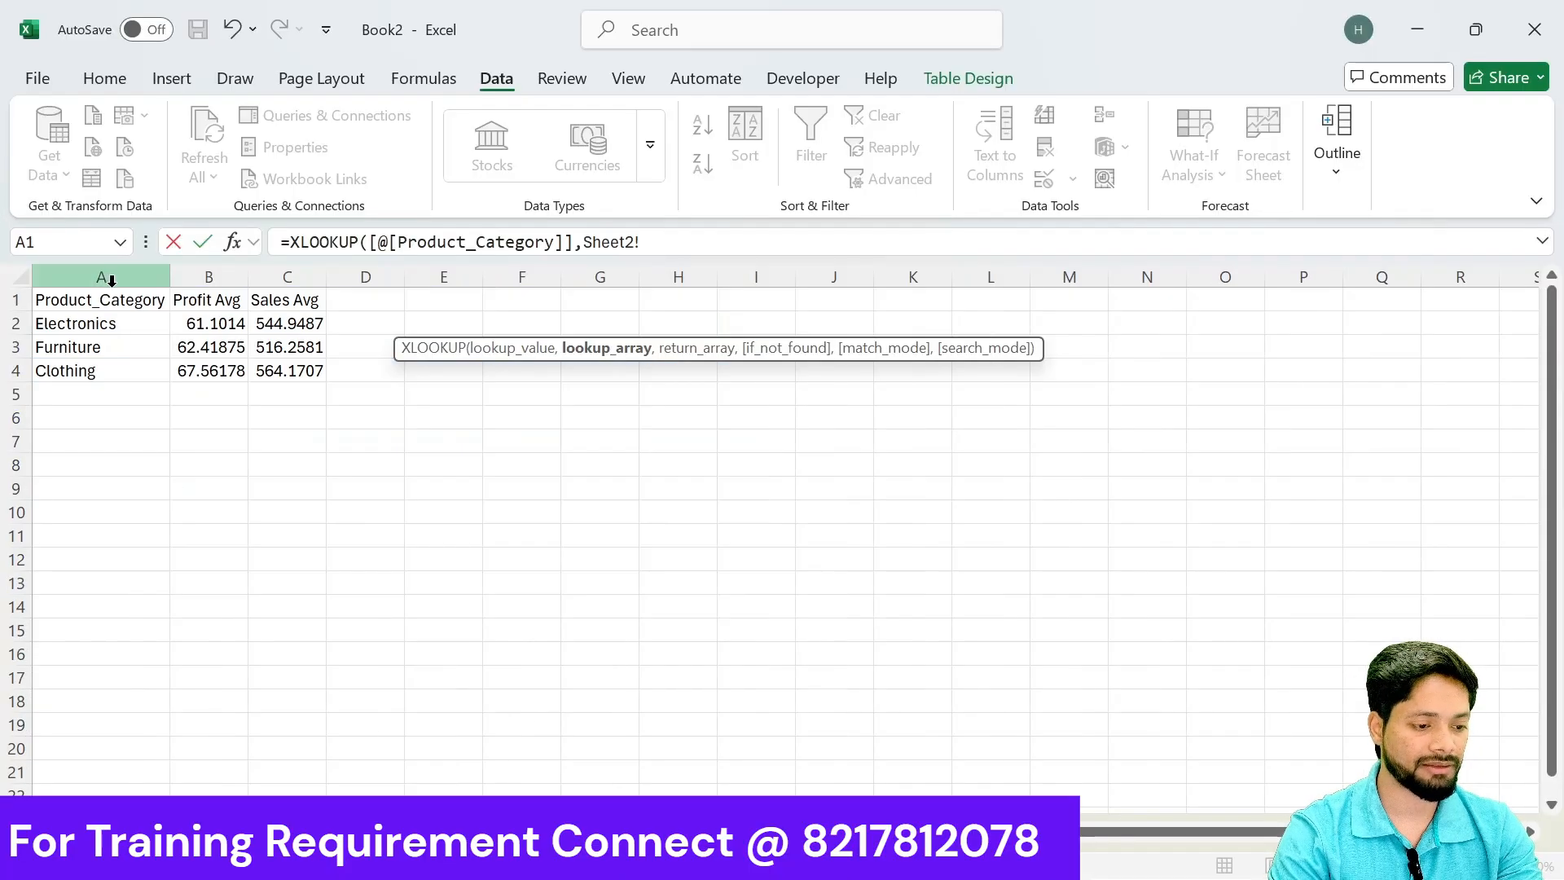
{"action": "type", "text": ","}
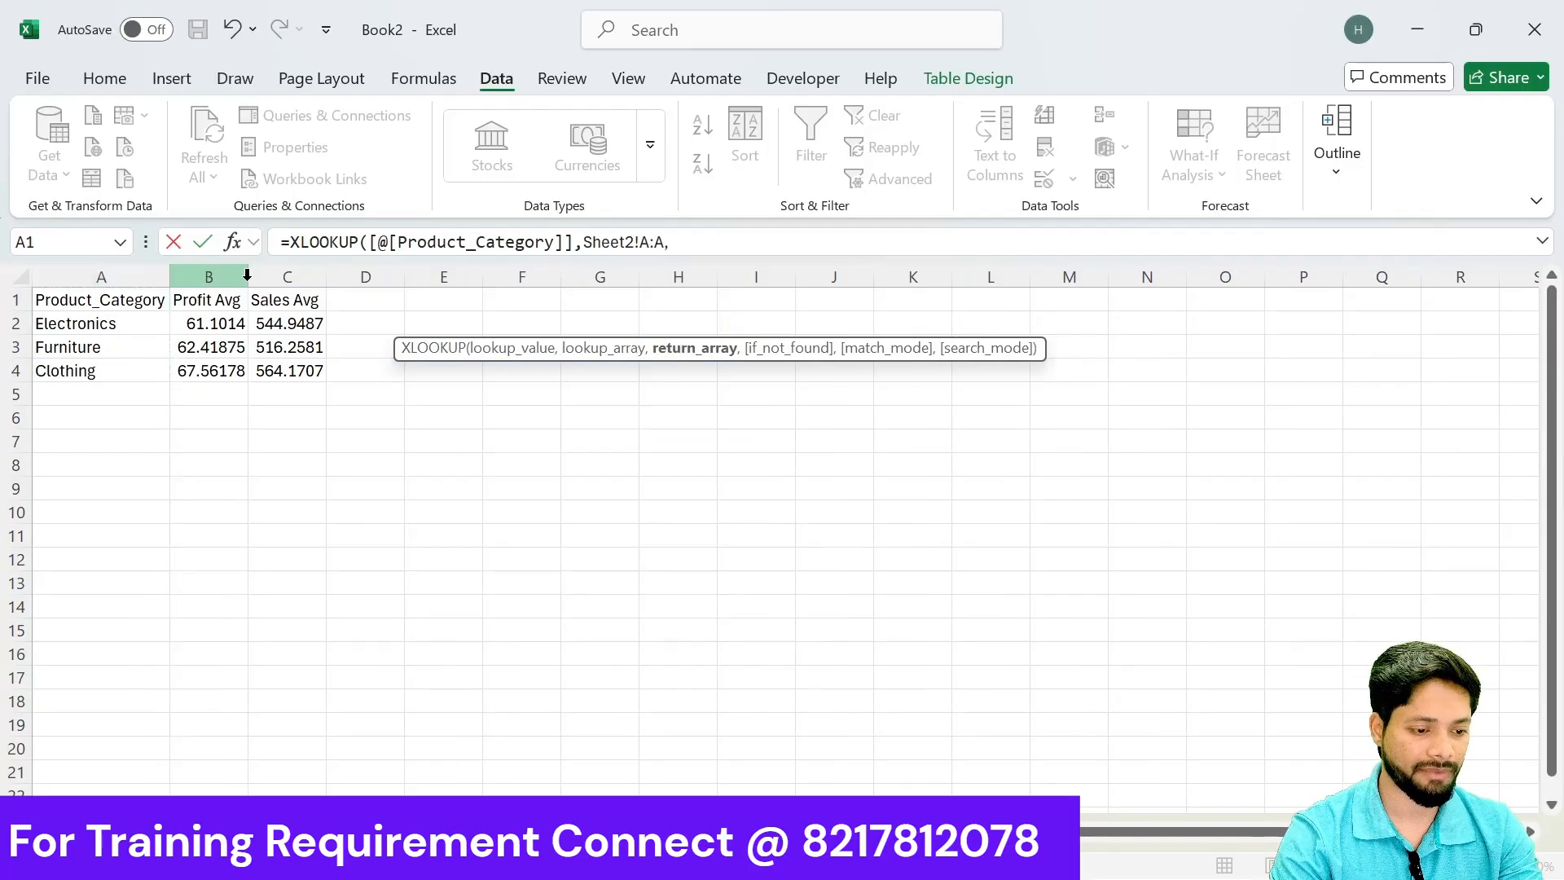
{"action": "left_click", "coordinate": [299, 275]}
{"action": "type", "text": ","}
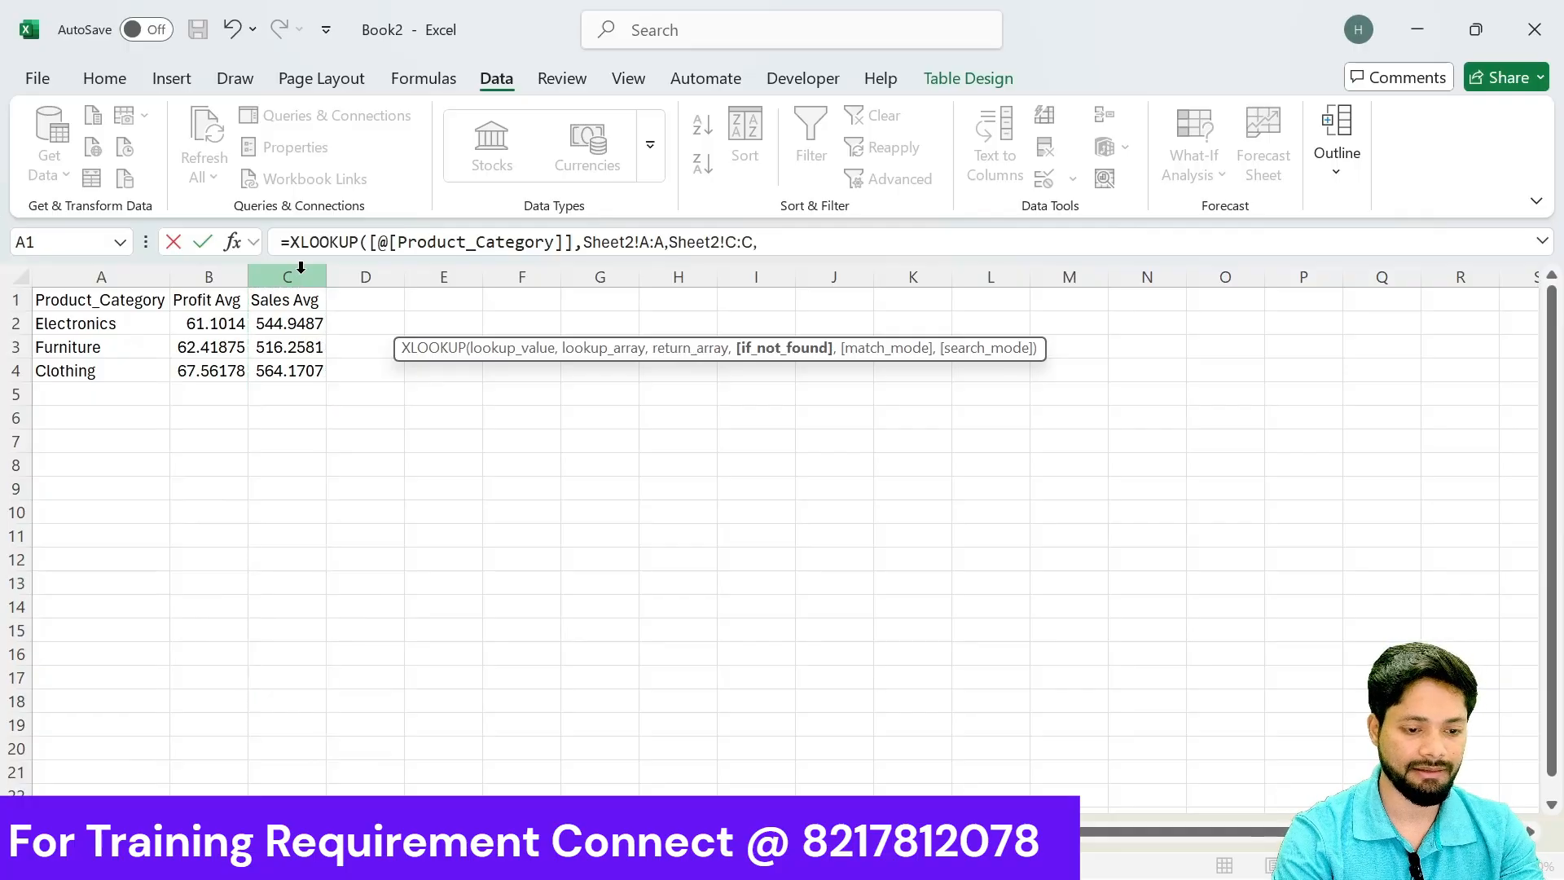
{"action": "type", "text": "\"-\",0)"}
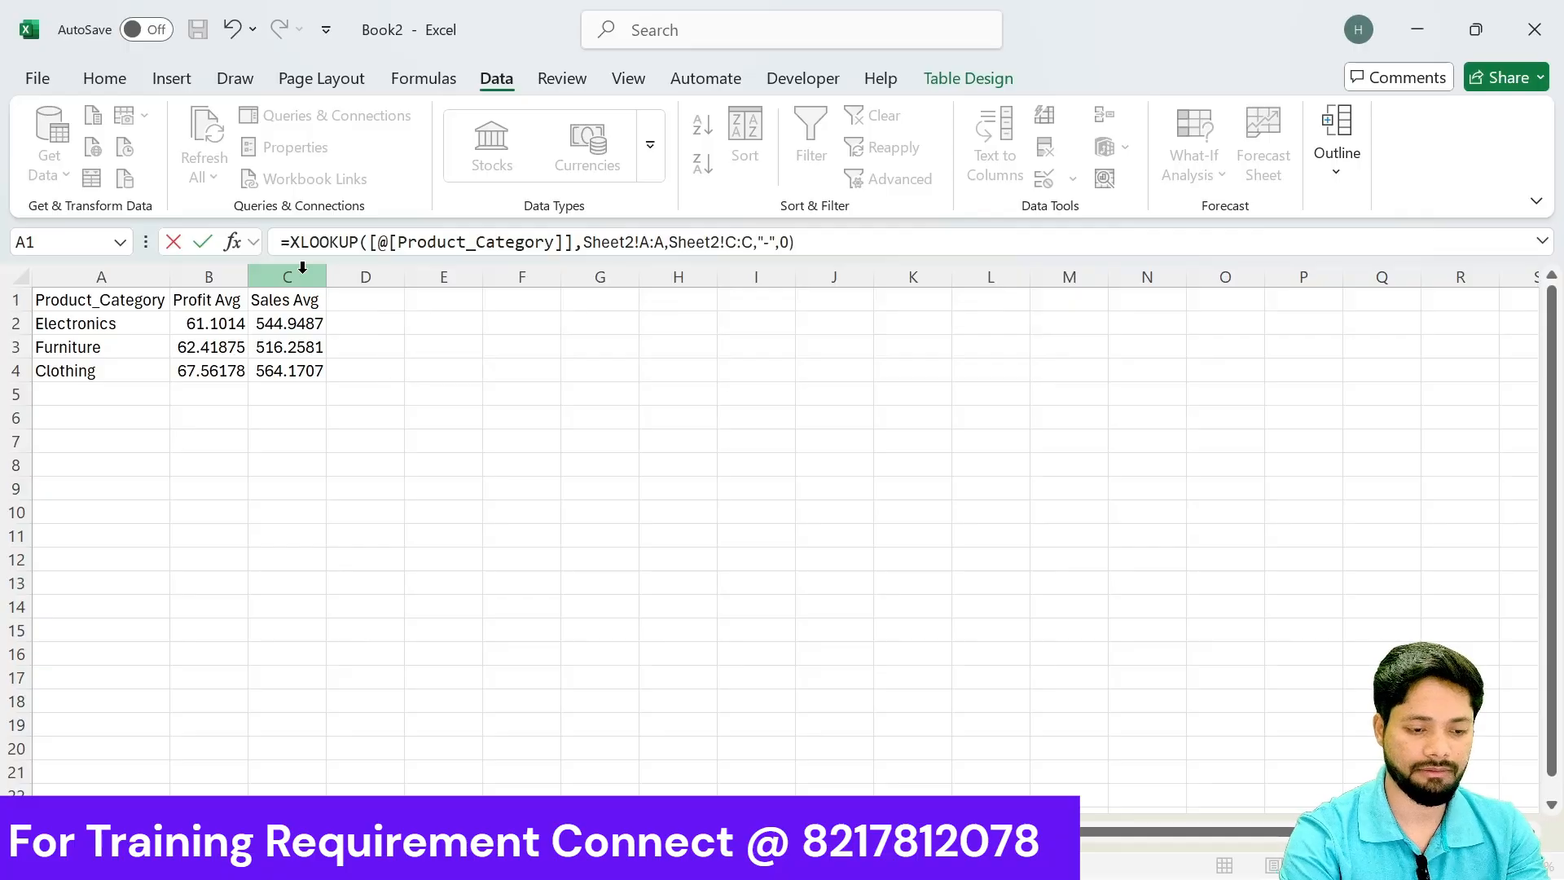
{"action": "key", "text": "Return"}
Step: Fill the XLOOKUP formula from G13 down through the visible Sales cells to G124
{"action": "key", "text": "Left"}
{"action": "key", "text": "ctrl+Down"}
{"action": "key", "text": "Right"}
{"action": "key", "text": "ctrl+shift+Up"}
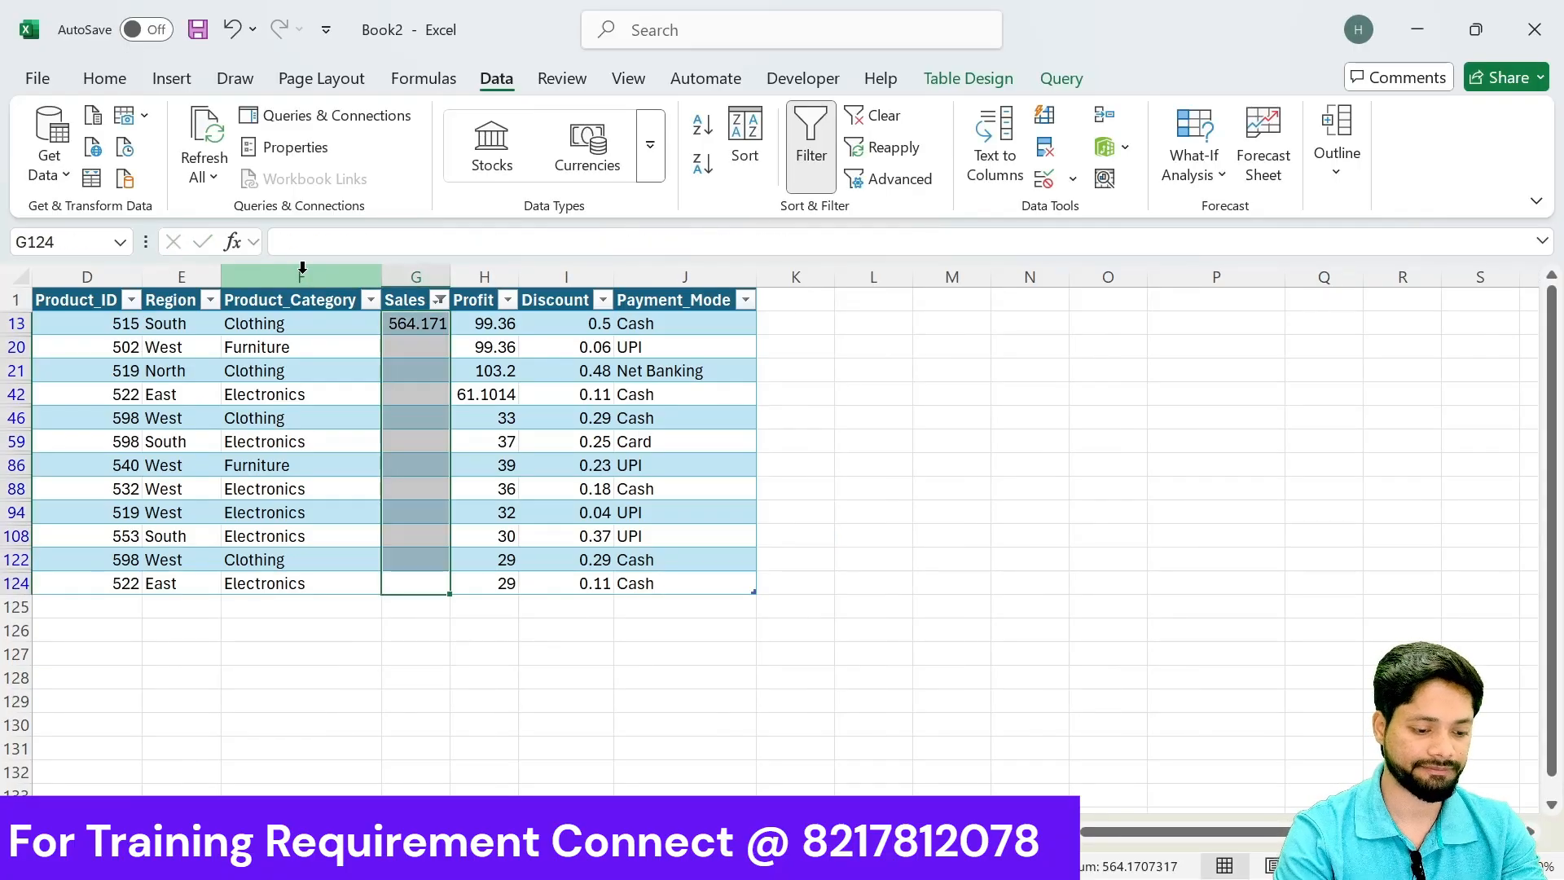
{"action": "key", "text": "ctrl+d"}
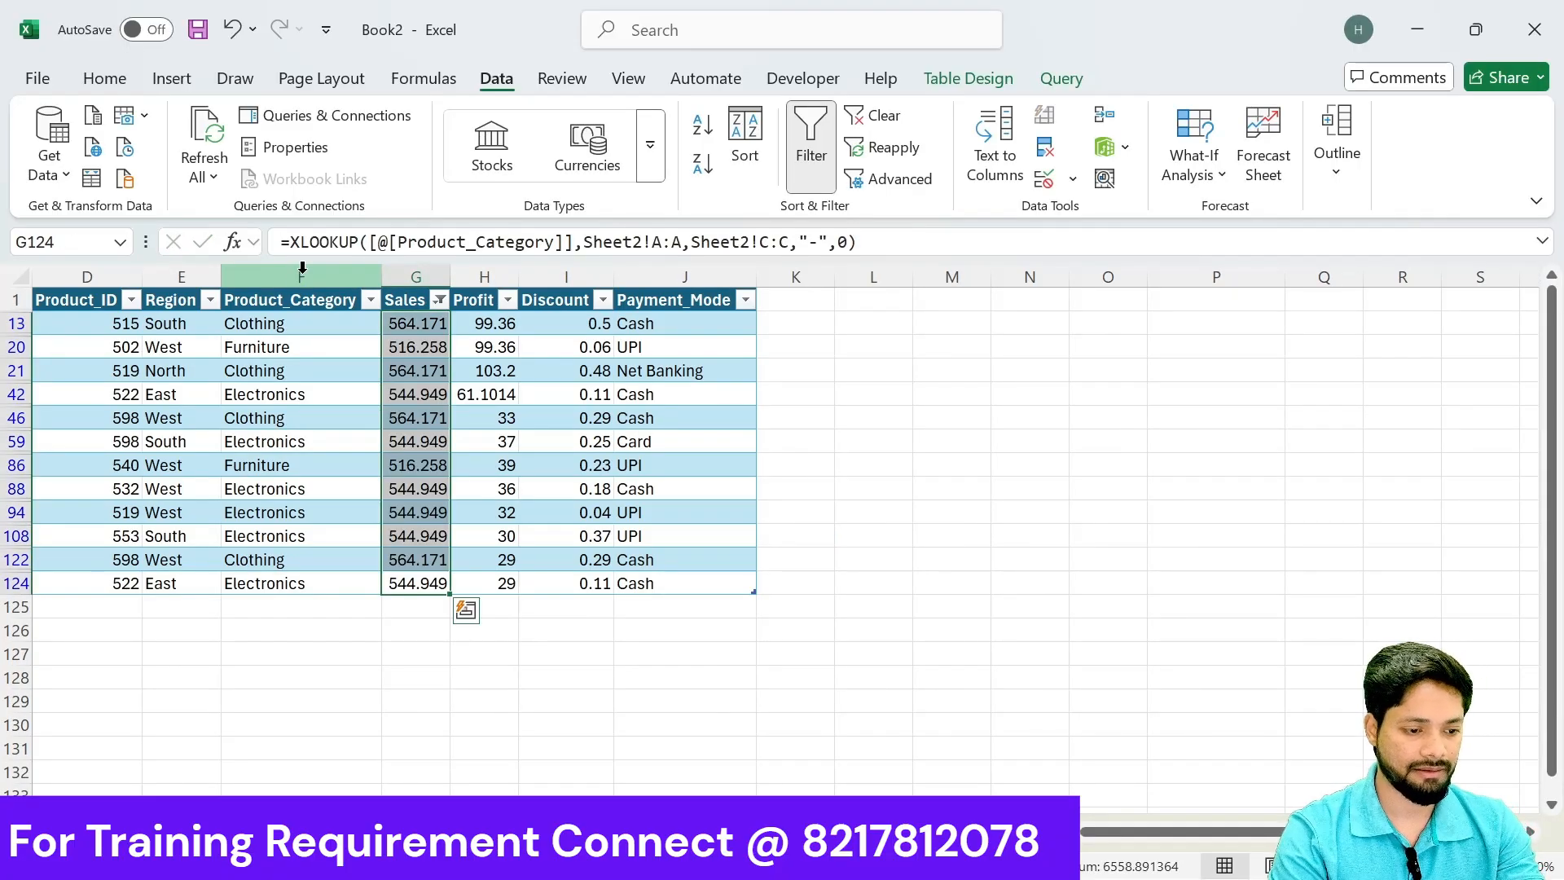
{"action": "key", "text": "ctrl+q"}
{"action": "key", "text": "Escape"}
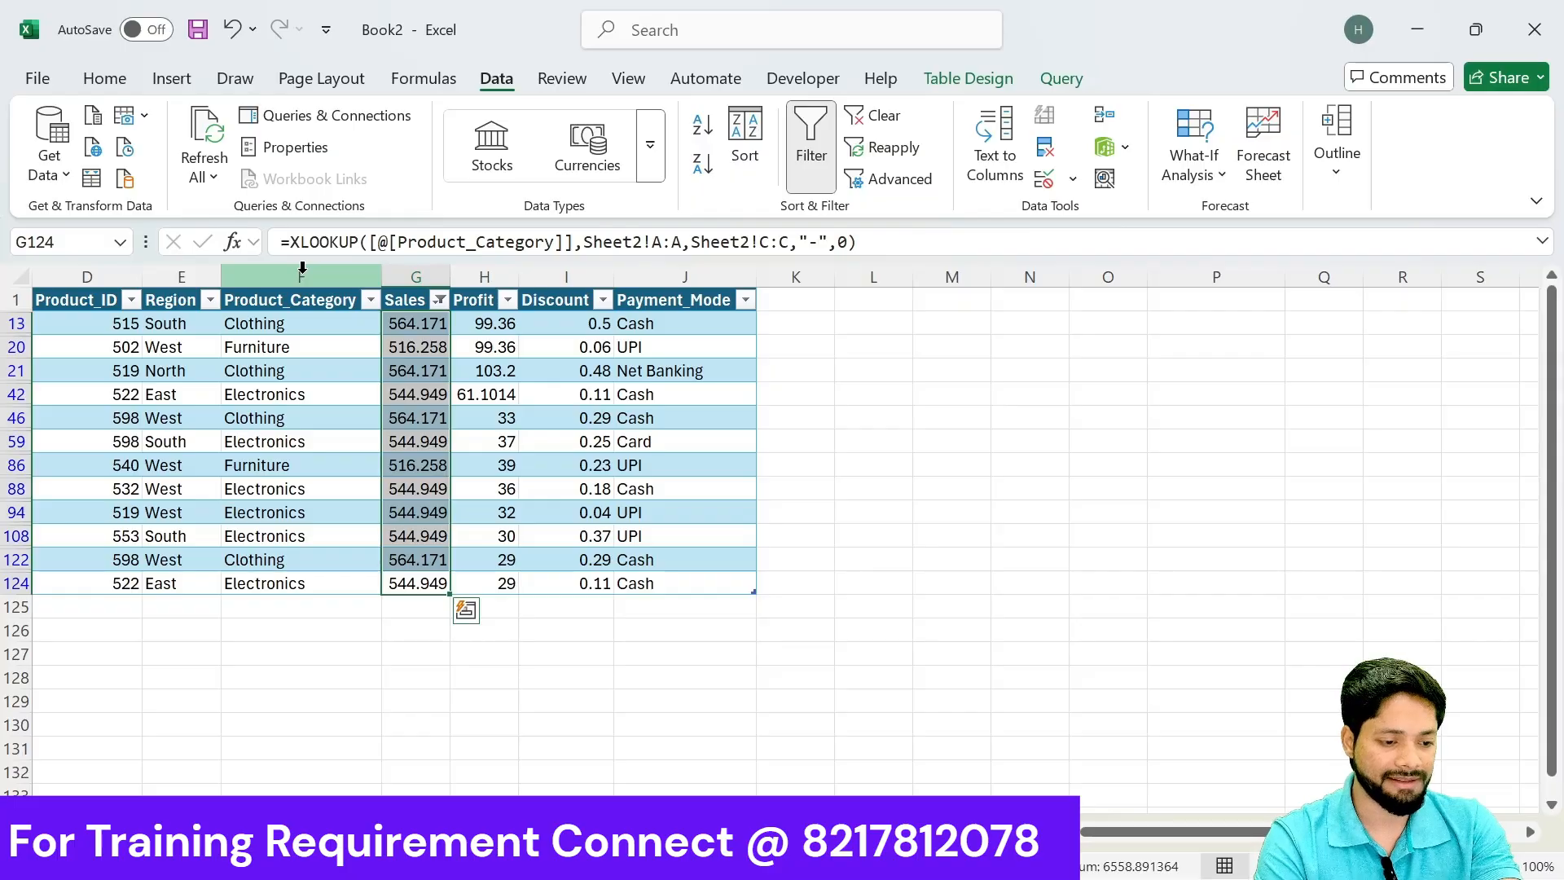
Step: Select the filled Sales cells from G13 down and turn off the table's filter to show all rows
{"action": "key", "text": "ctrl+Up"}
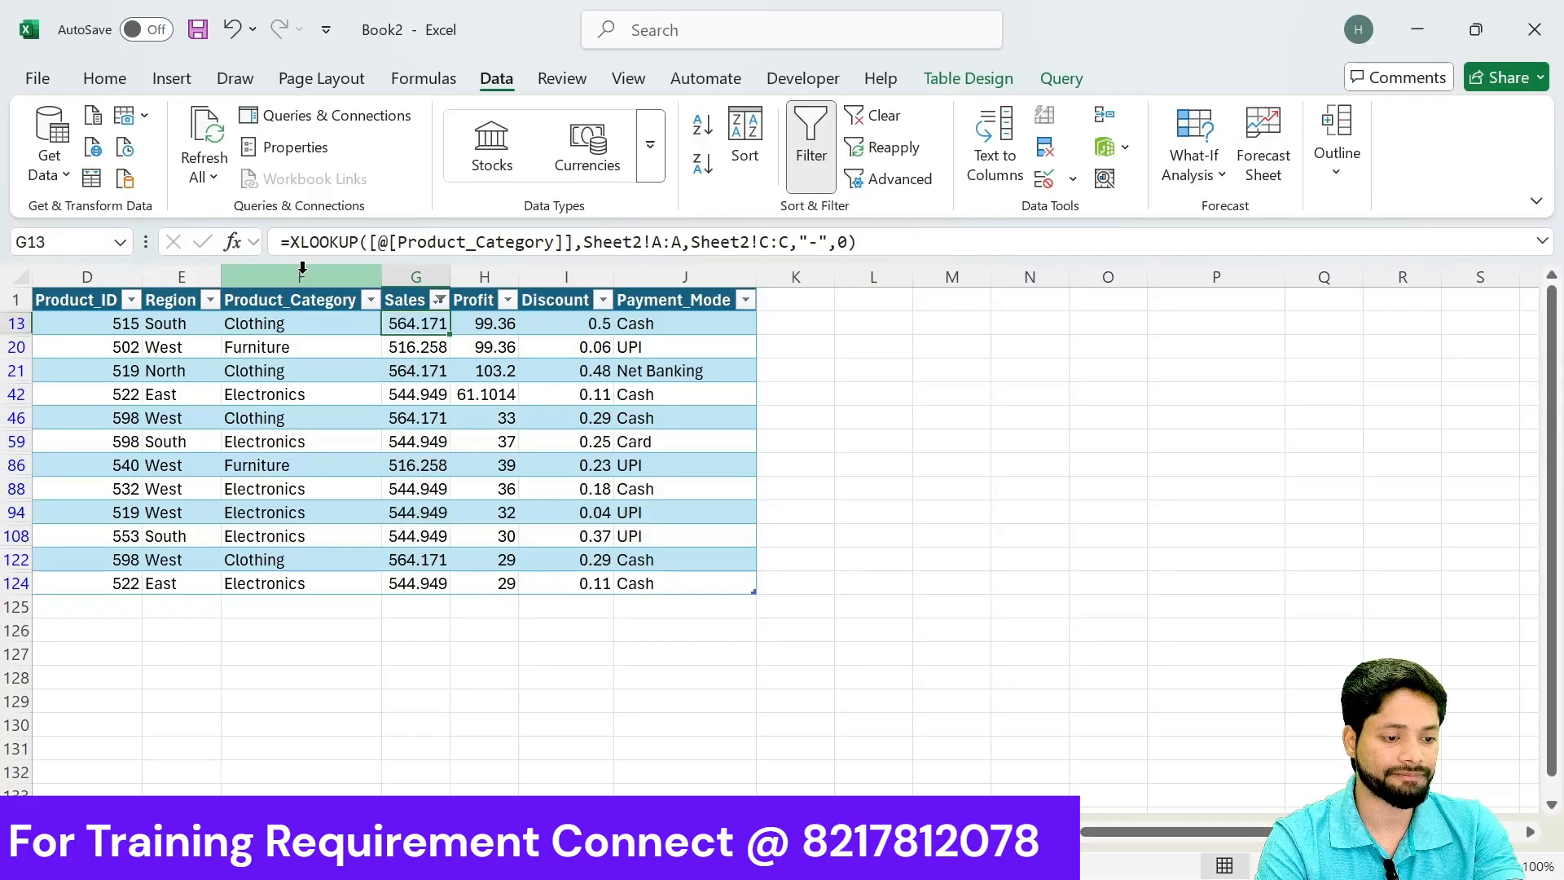
{"action": "key", "text": "ctrl+shift+Down"}
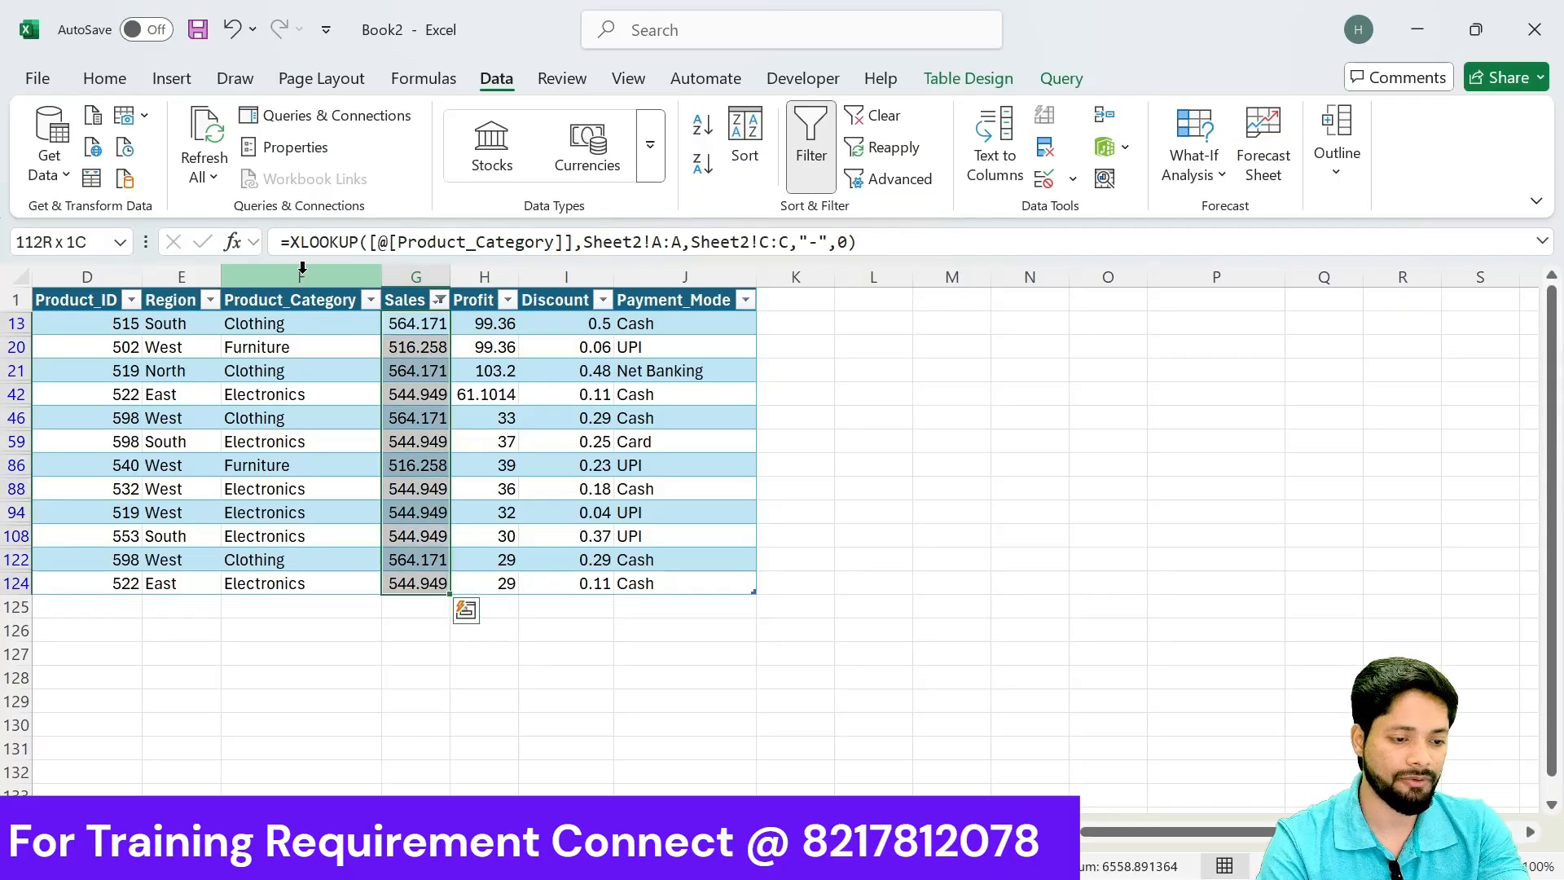
{"action": "left_click", "coordinate": [834, 146]}
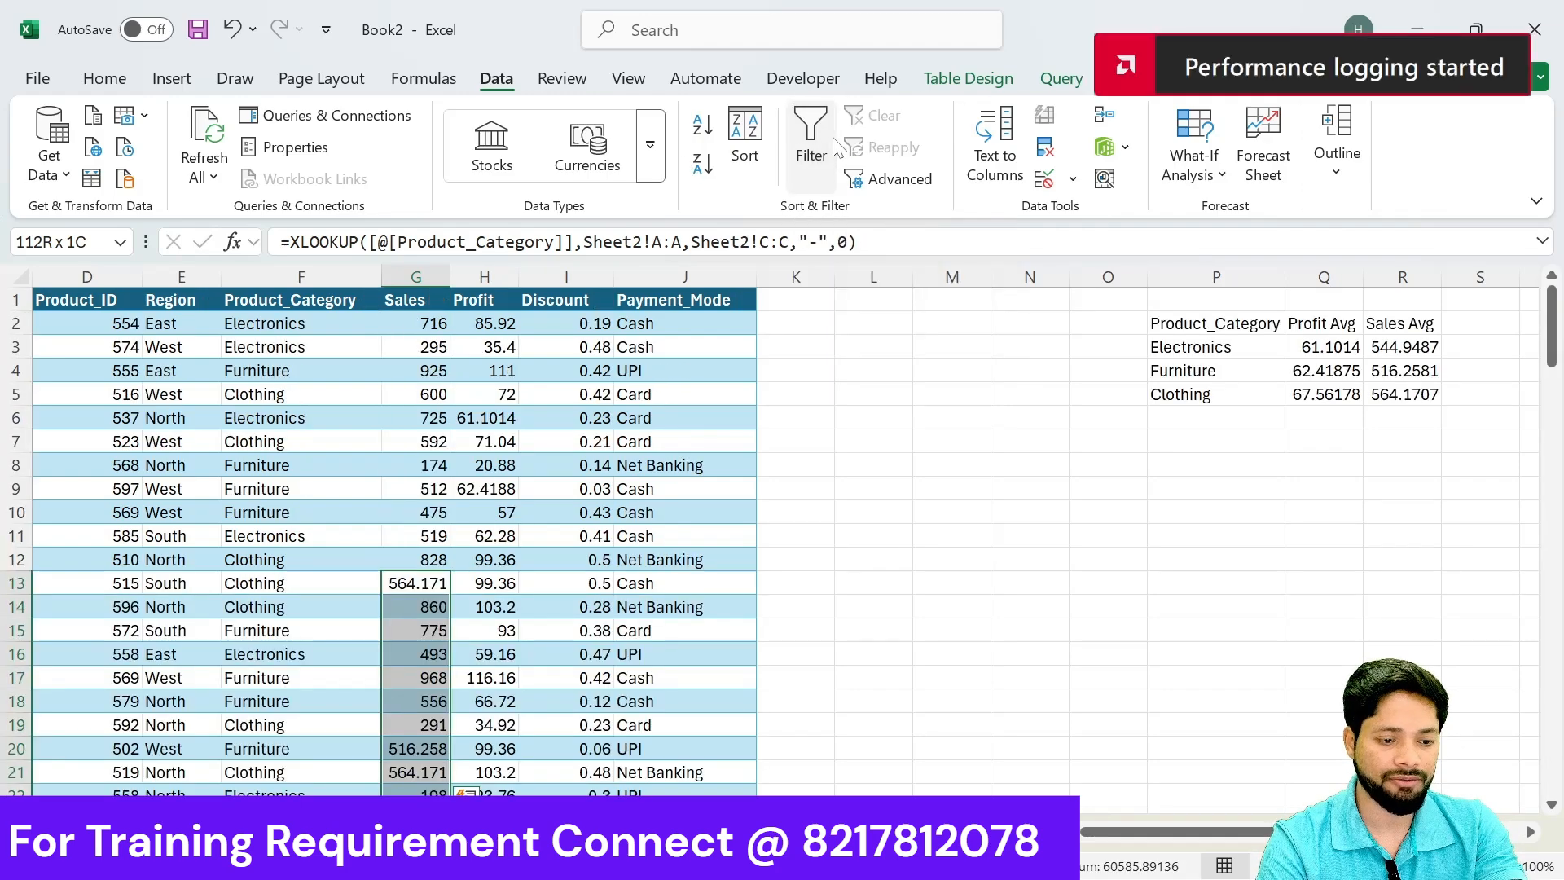
Step: Copy the Sales and Profit columns from their headers down to the last table row
{"action": "left_click", "coordinate": [411, 301]}
{"action": "left_click", "coordinate": [411, 315]}
{"action": "left_click", "coordinate": [416, 306]}
{"action": "key", "text": "shift+Right"}
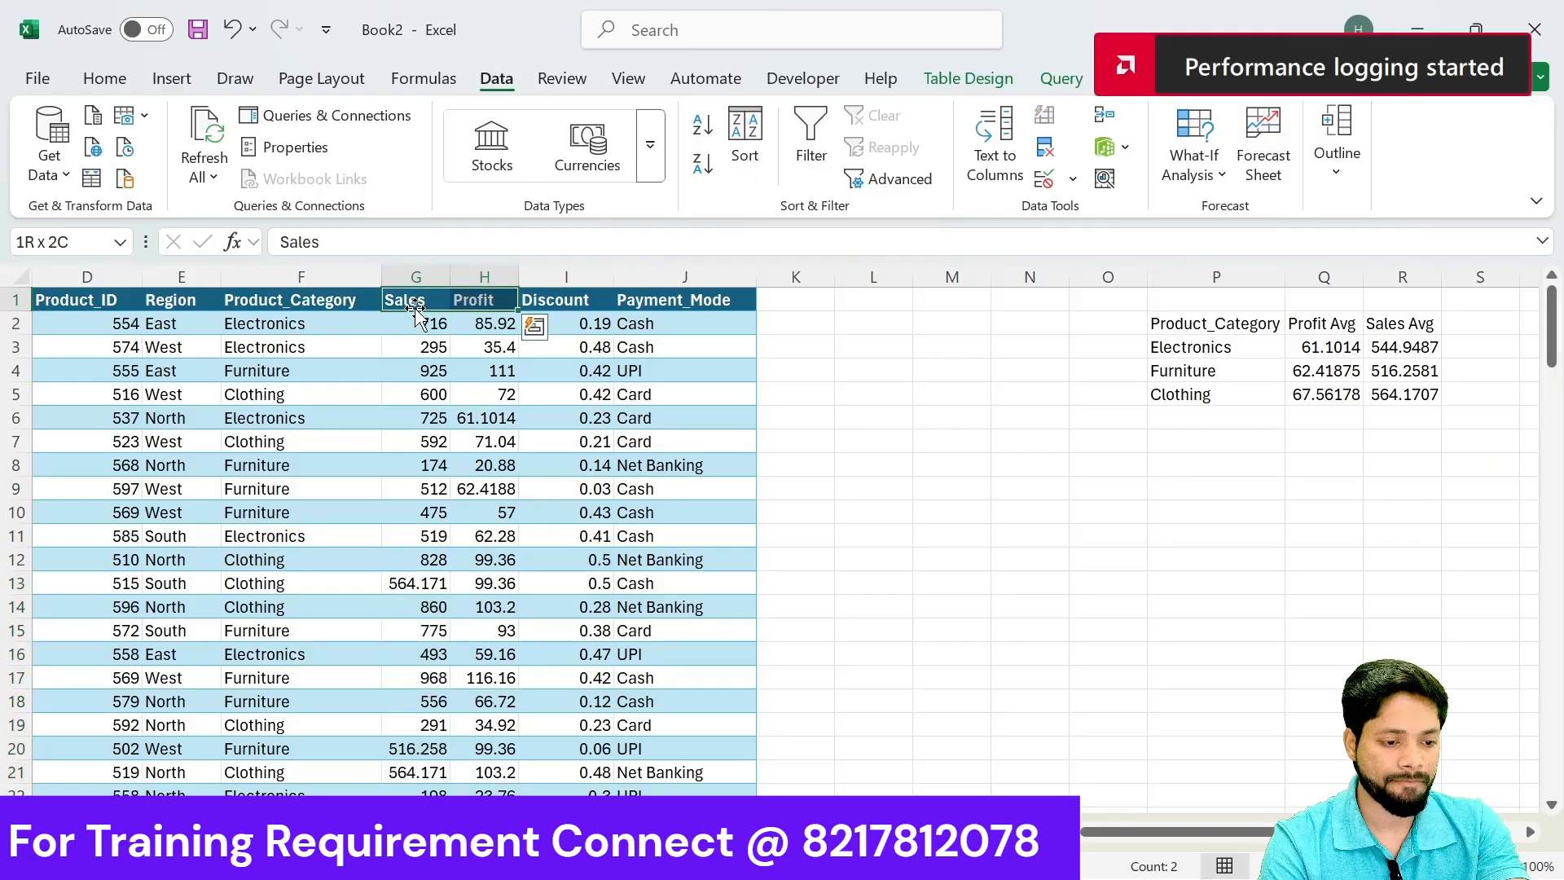
{"action": "key", "text": "ctrl+shift+Down"}
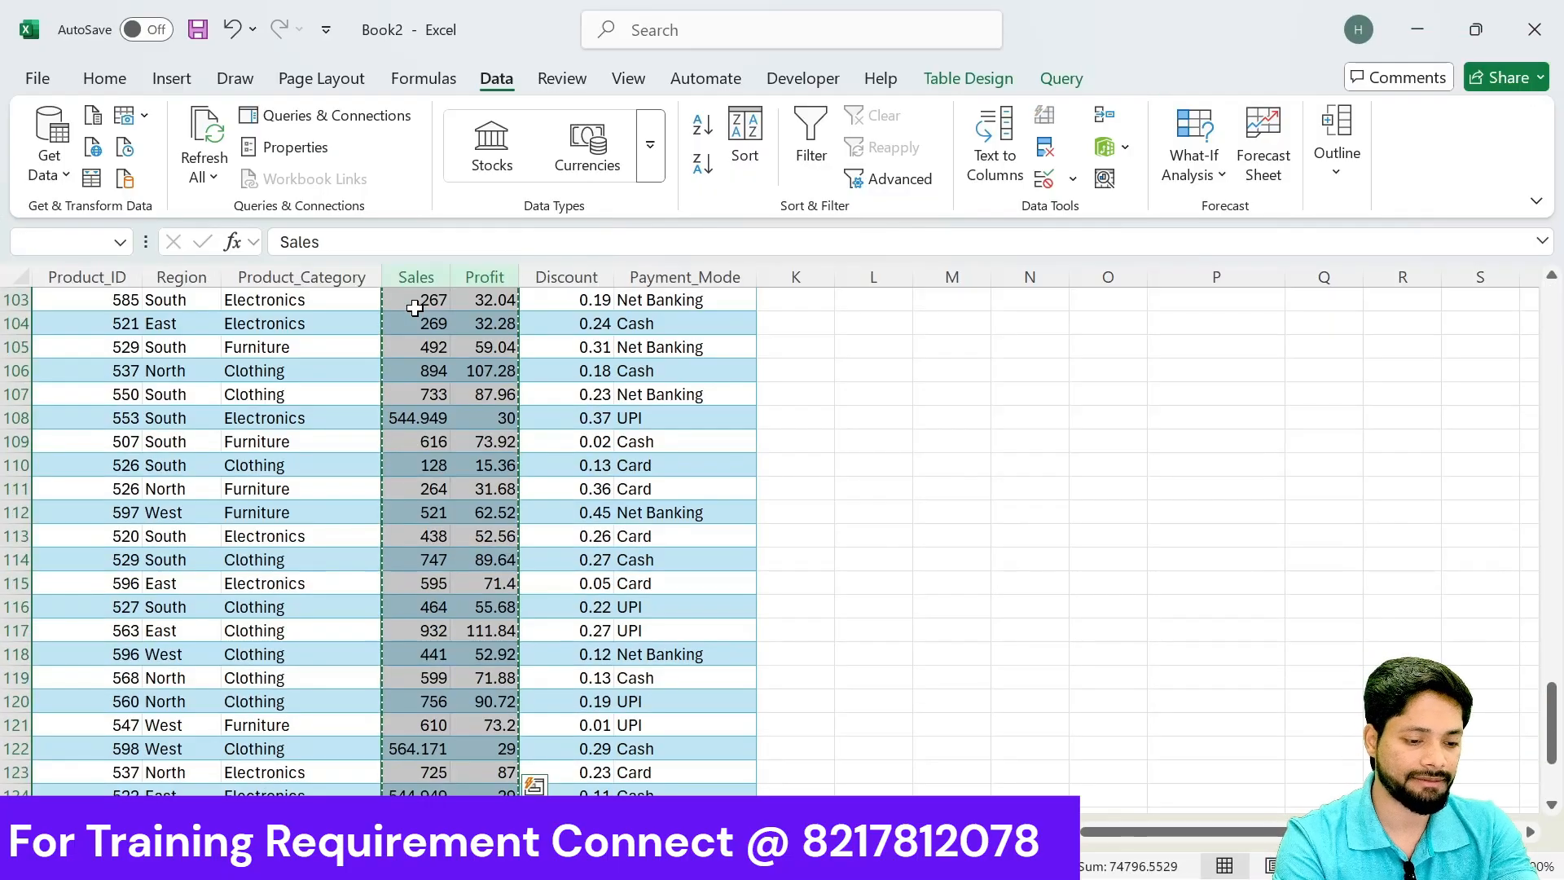
{"action": "key", "text": "ctrl+BackSpace"}
{"action": "left_click", "coordinate": [416, 306]}
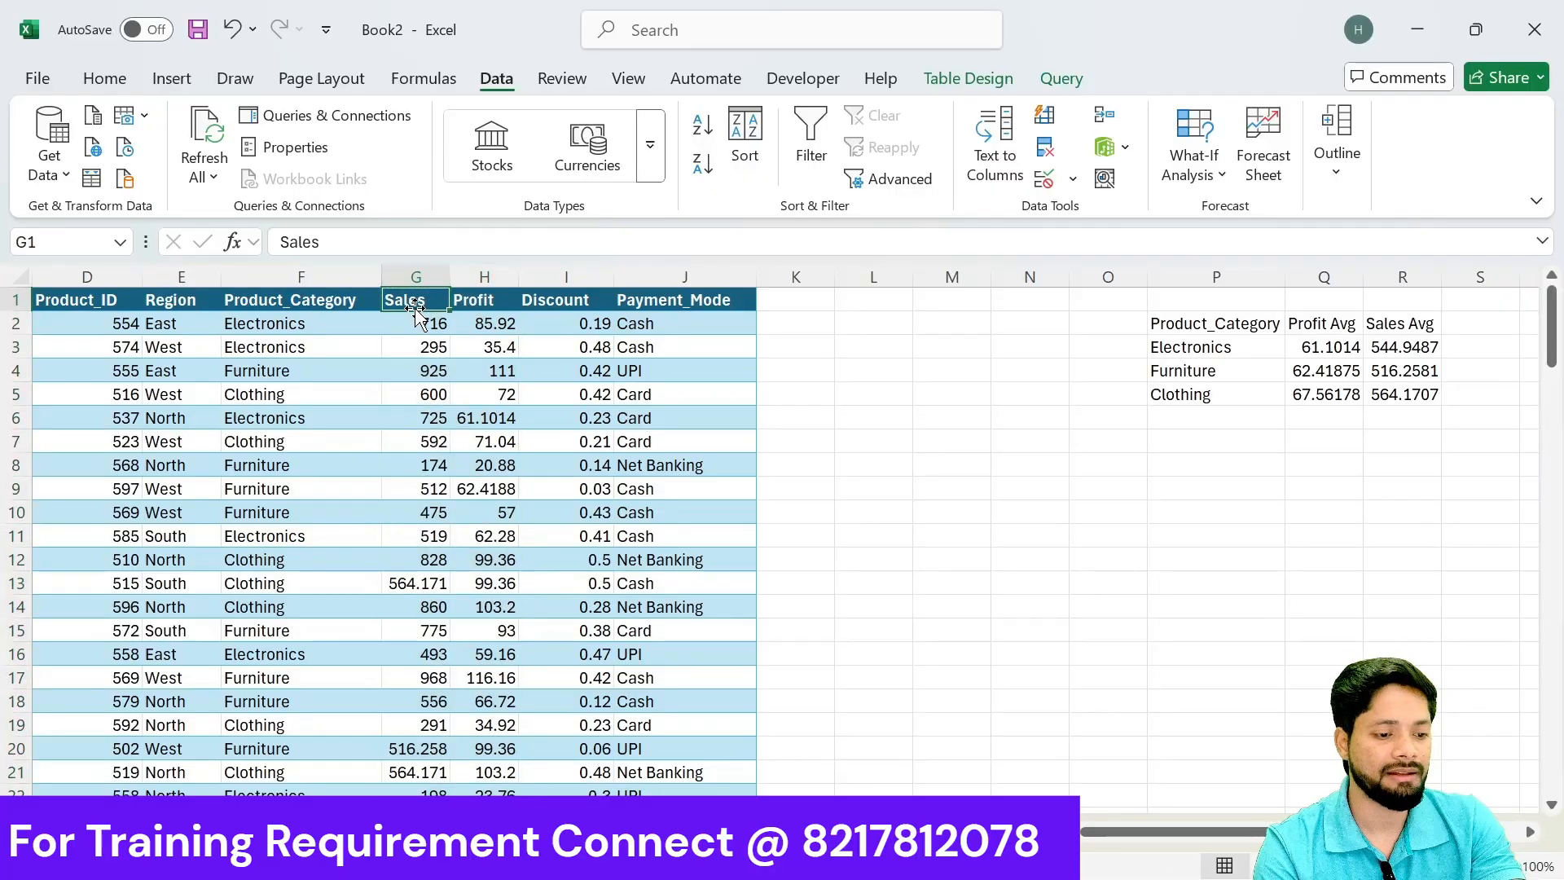
Step: Turn the filter back on for the table's header row, A1:J1
{"action": "key", "text": "ctrl+Home"}
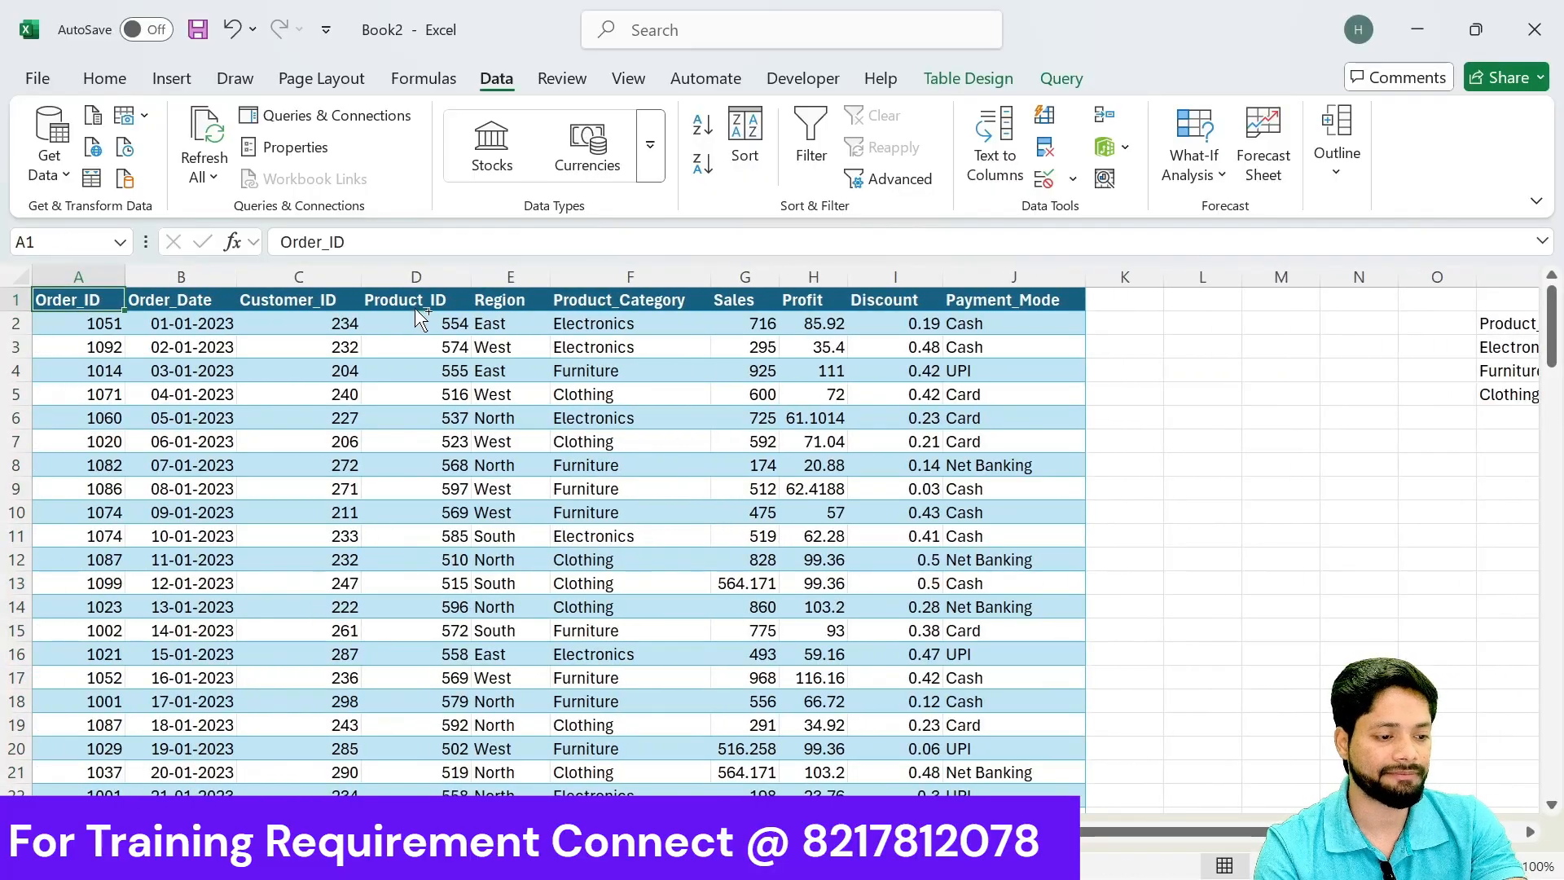
{"action": "key", "text": "ctrl+shift+Right"}
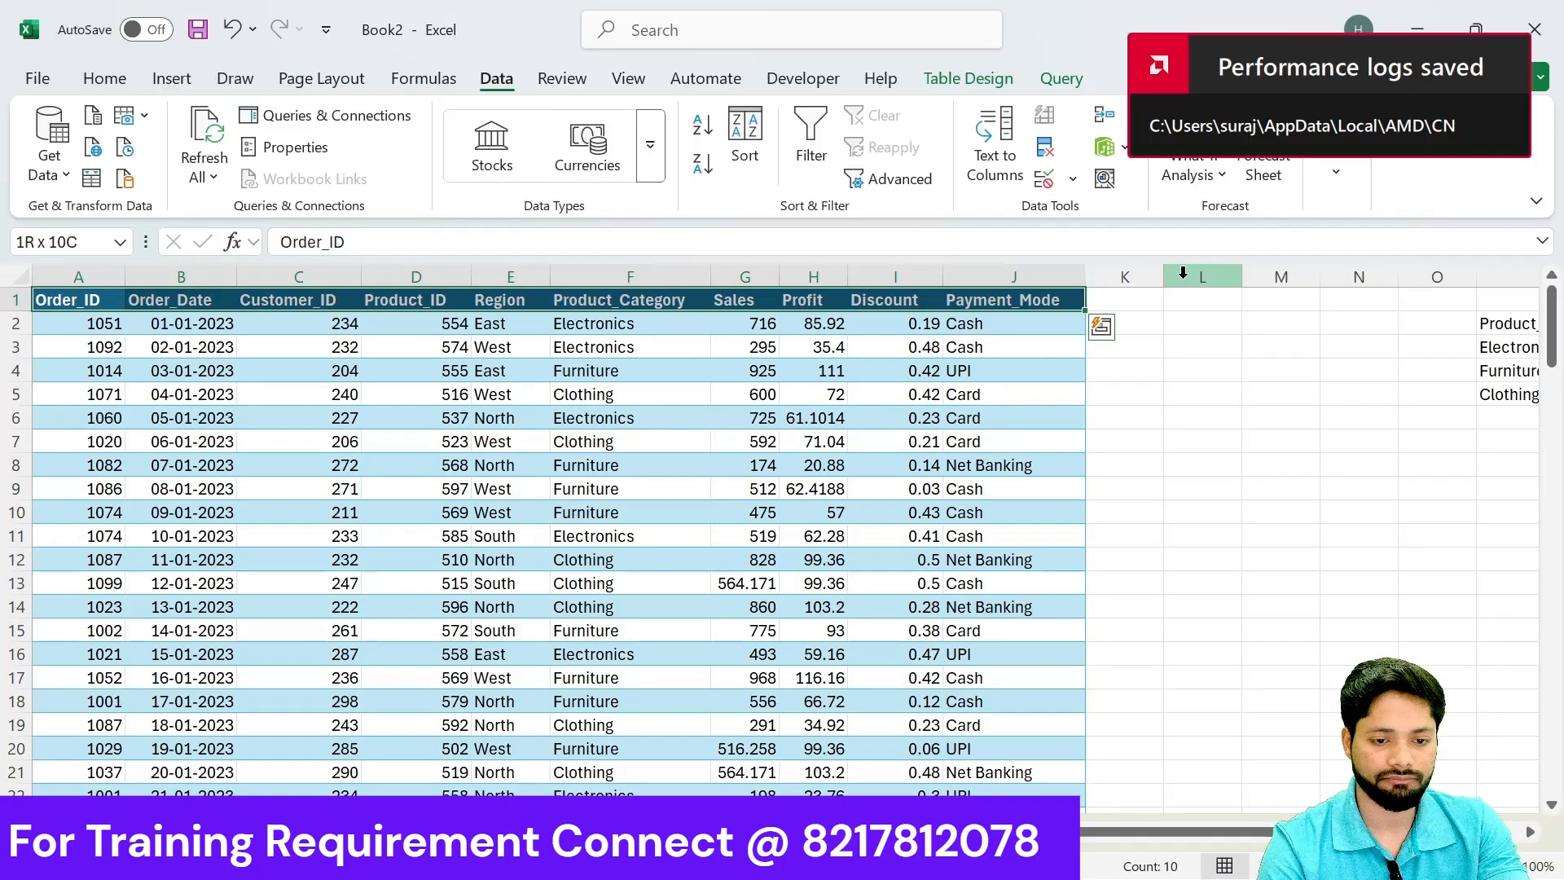
{"action": "left_click", "coordinate": [811, 143]}
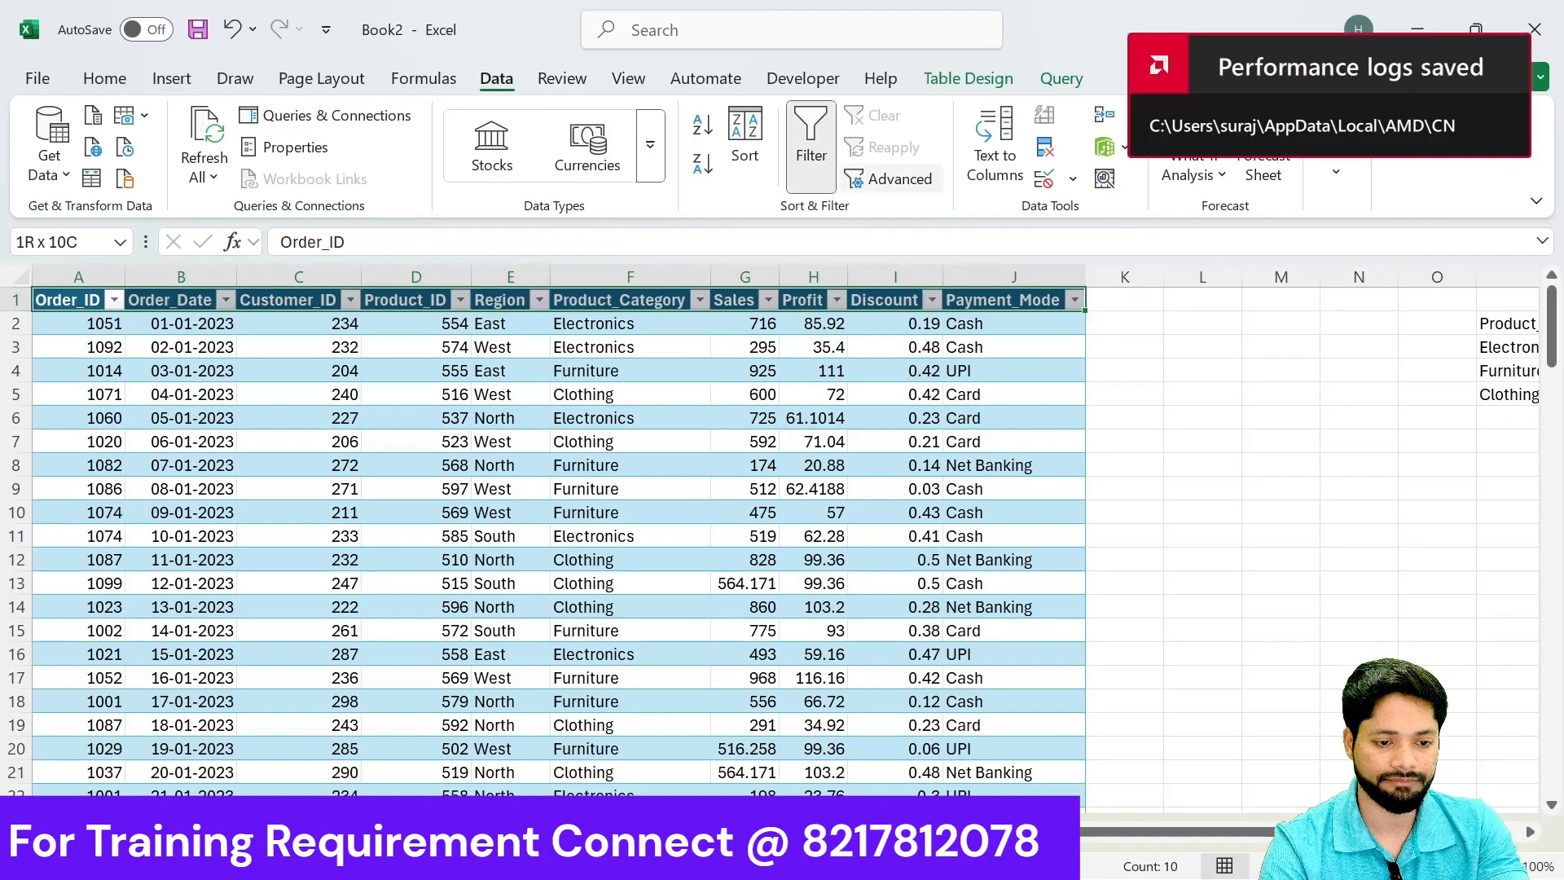
Step: Check the filter lists of Order_ID, Order_Date, Customer_ID and Product_ID for blank entries
{"action": "left_click", "coordinate": [114, 300]}
{"action": "scroll", "coordinate": [280, 713], "scroll_direction": "down", "scroll_amount": 15}
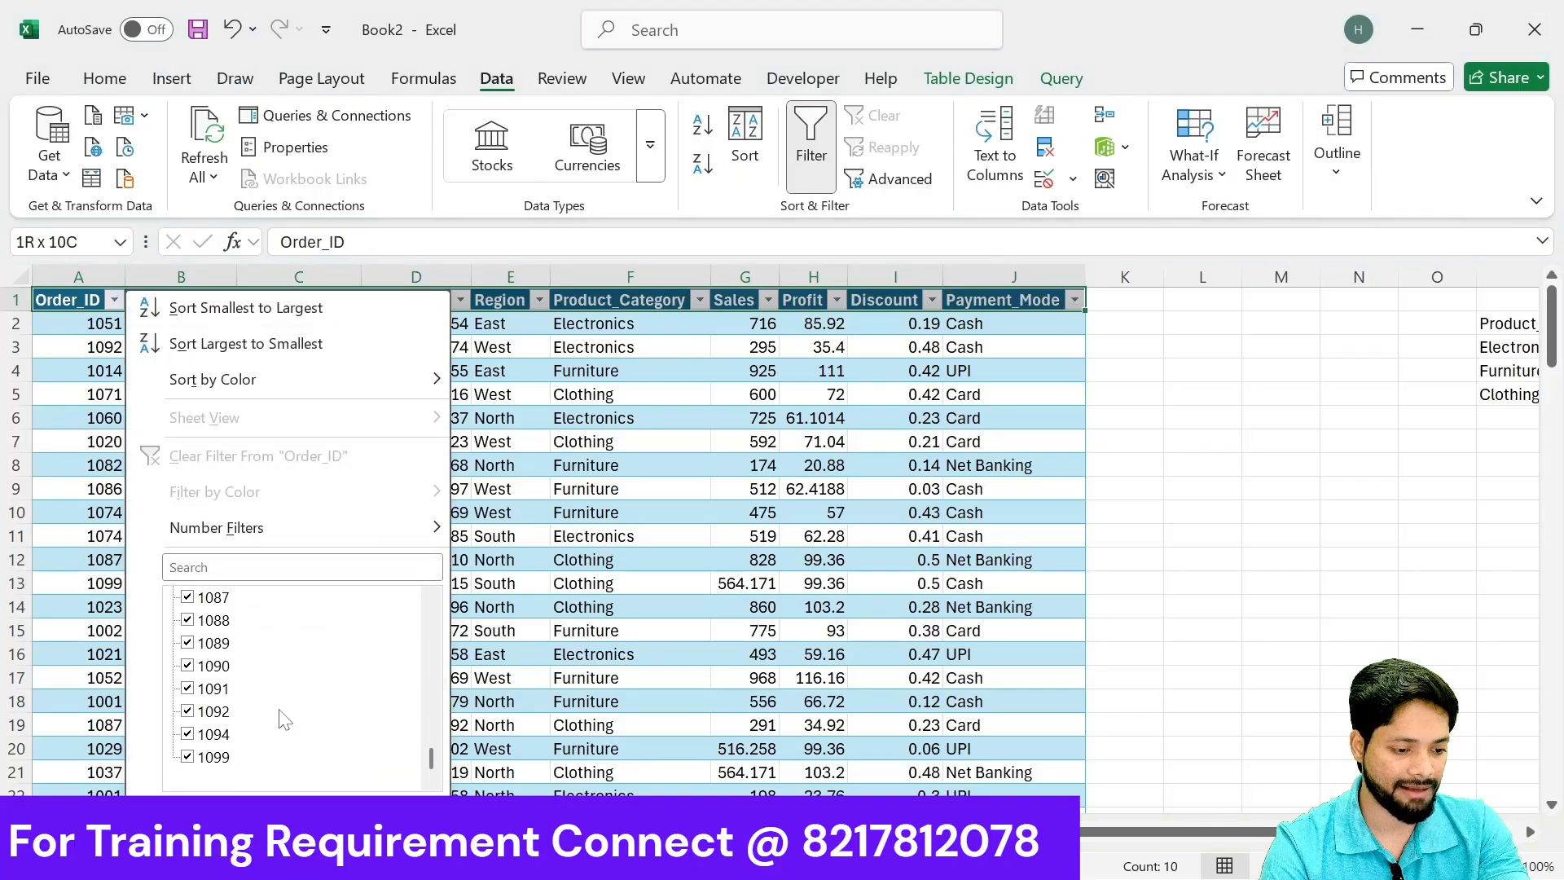
{"action": "left_click", "coordinate": [618, 394]}
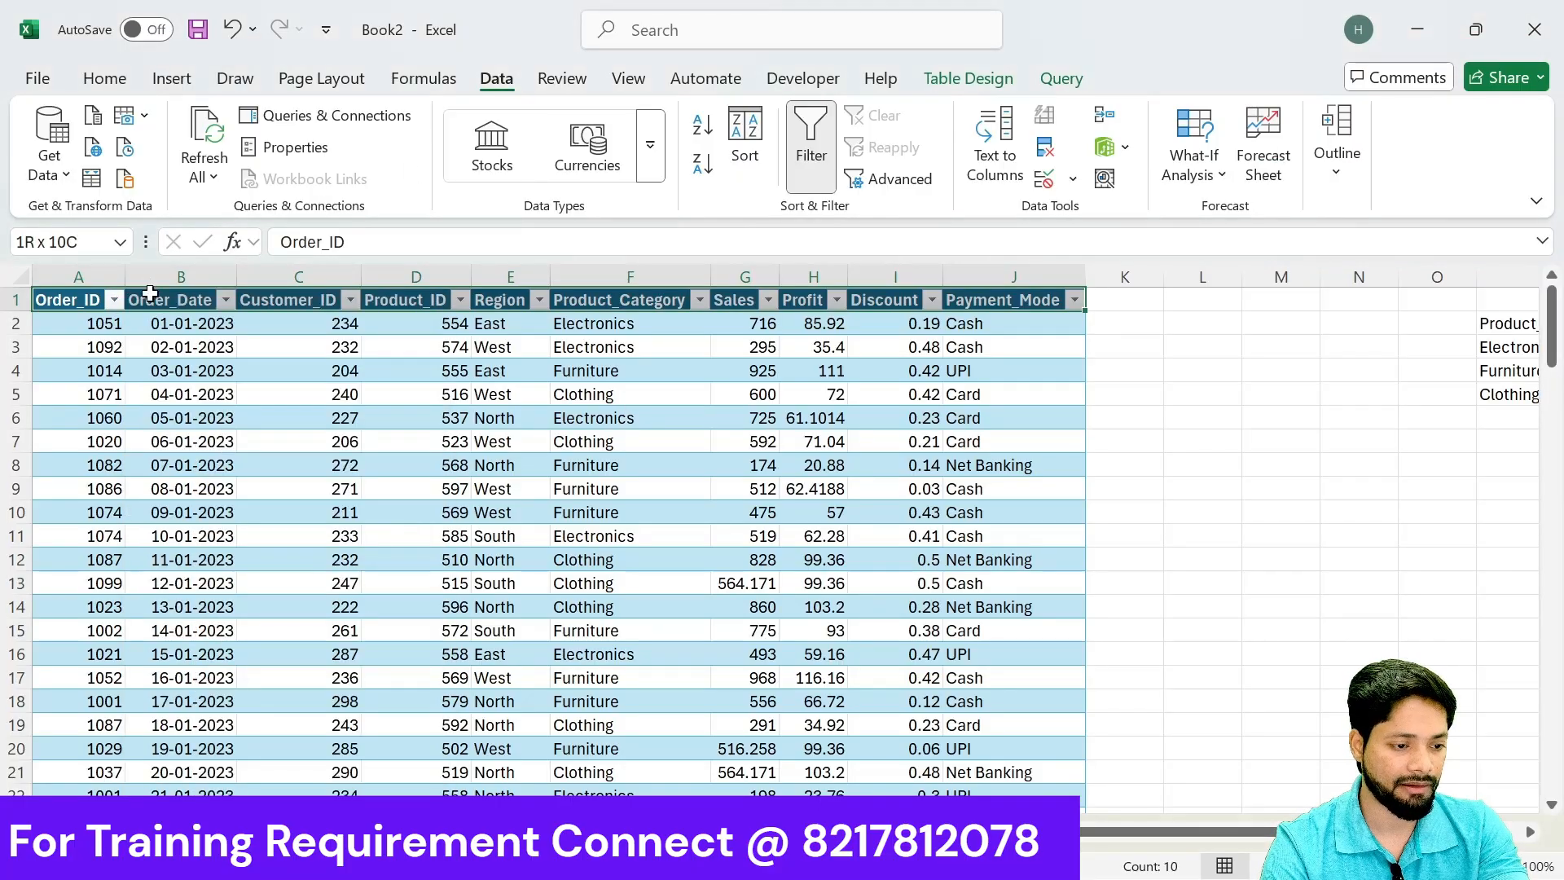
{"action": "left_click", "coordinate": [226, 301]}
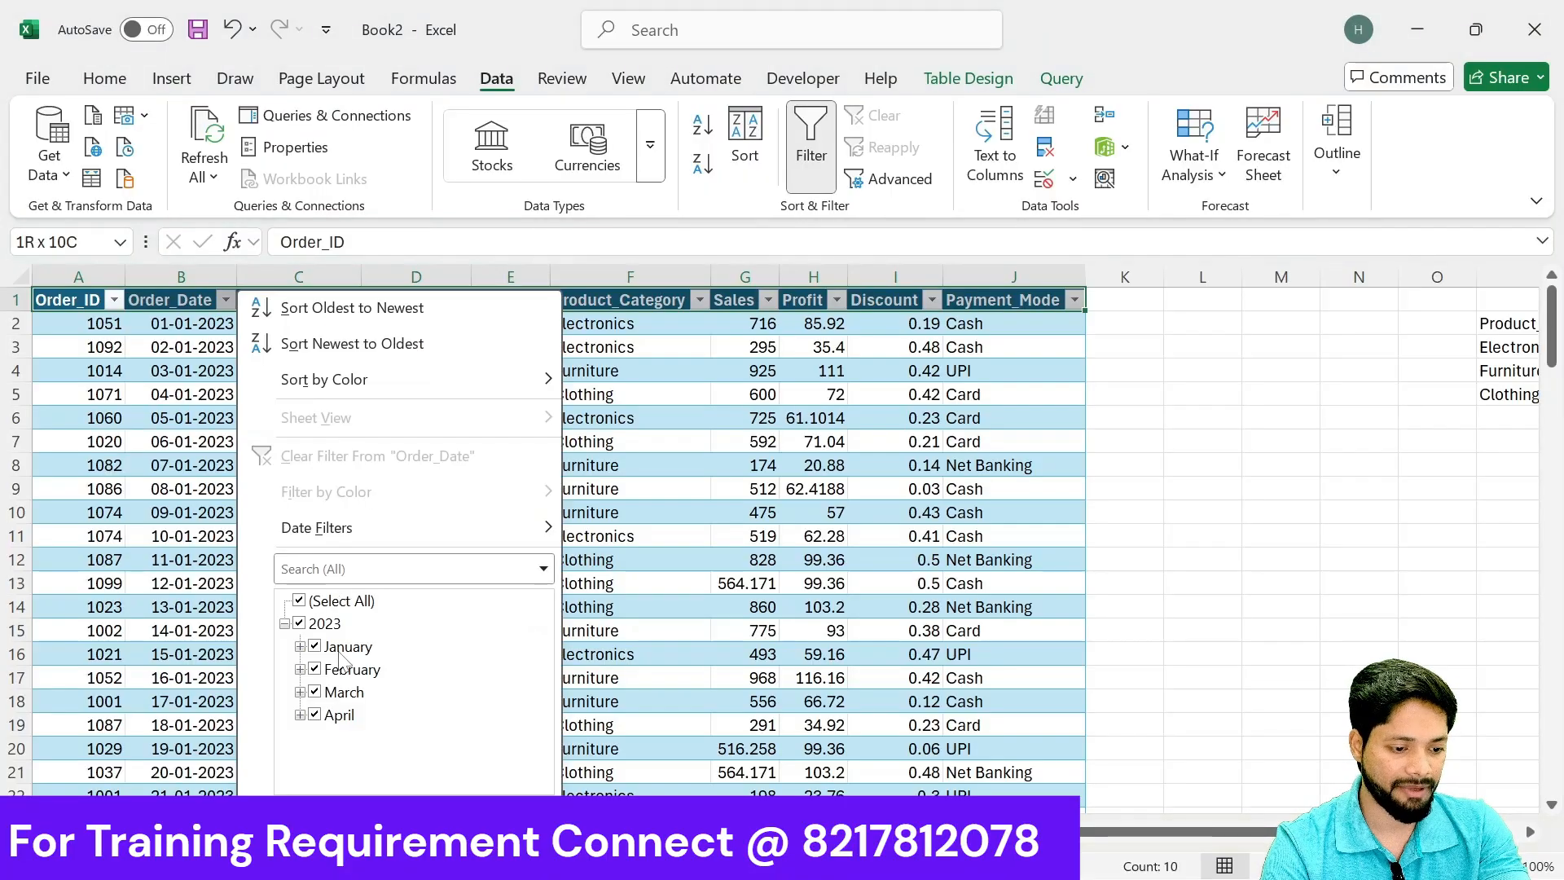
{"action": "left_click", "coordinate": [700, 598]}
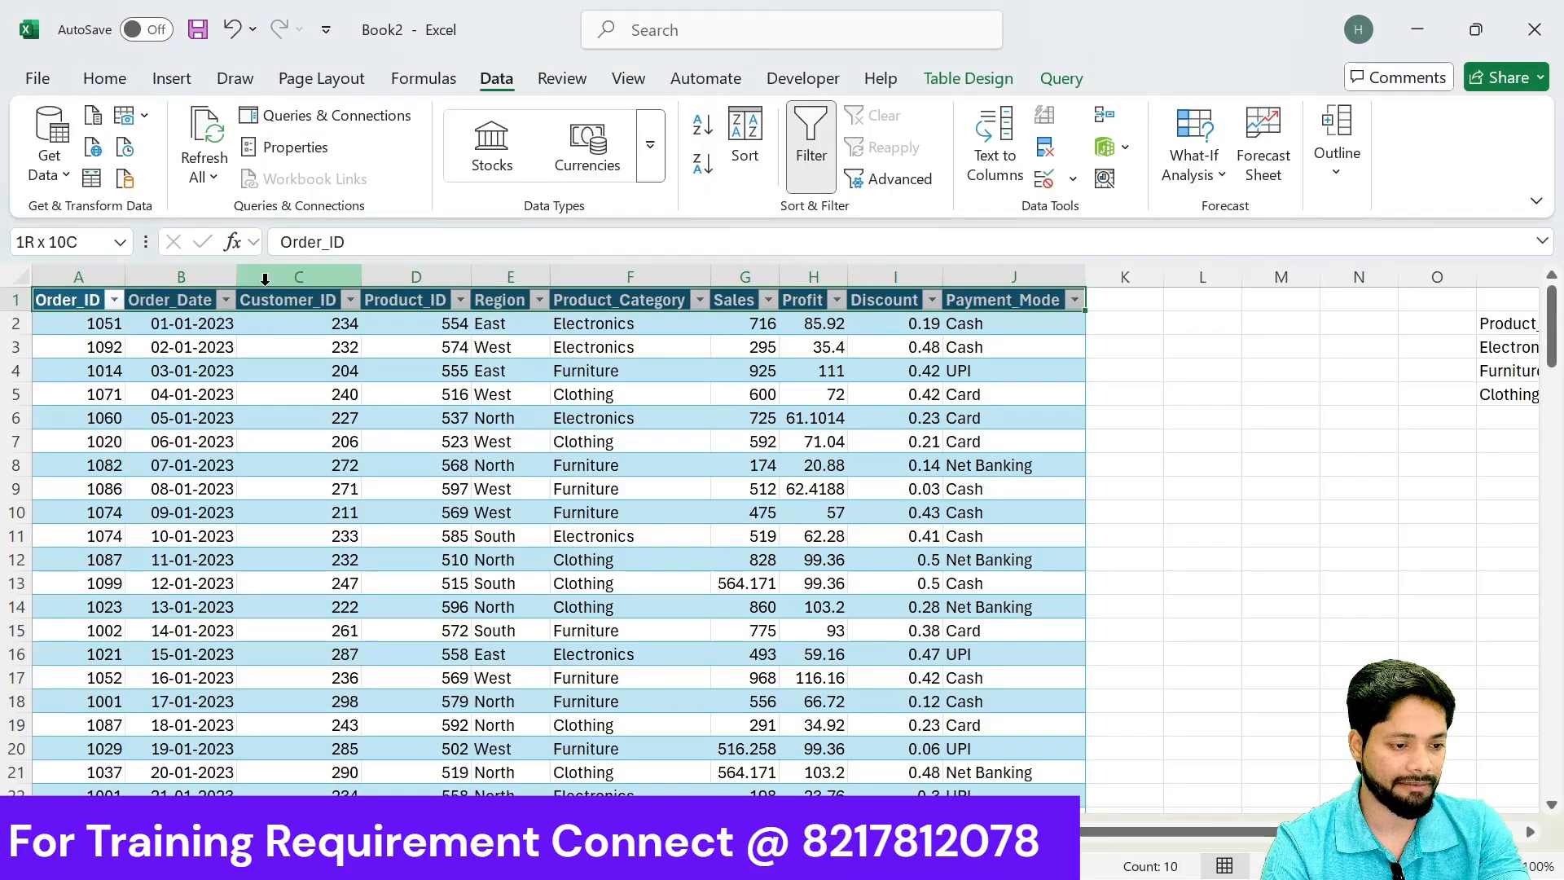
{"action": "left_click", "coordinate": [351, 301]}
{"action": "scroll", "coordinate": [203, 676], "scroll_direction": "down", "scroll_amount": 10}
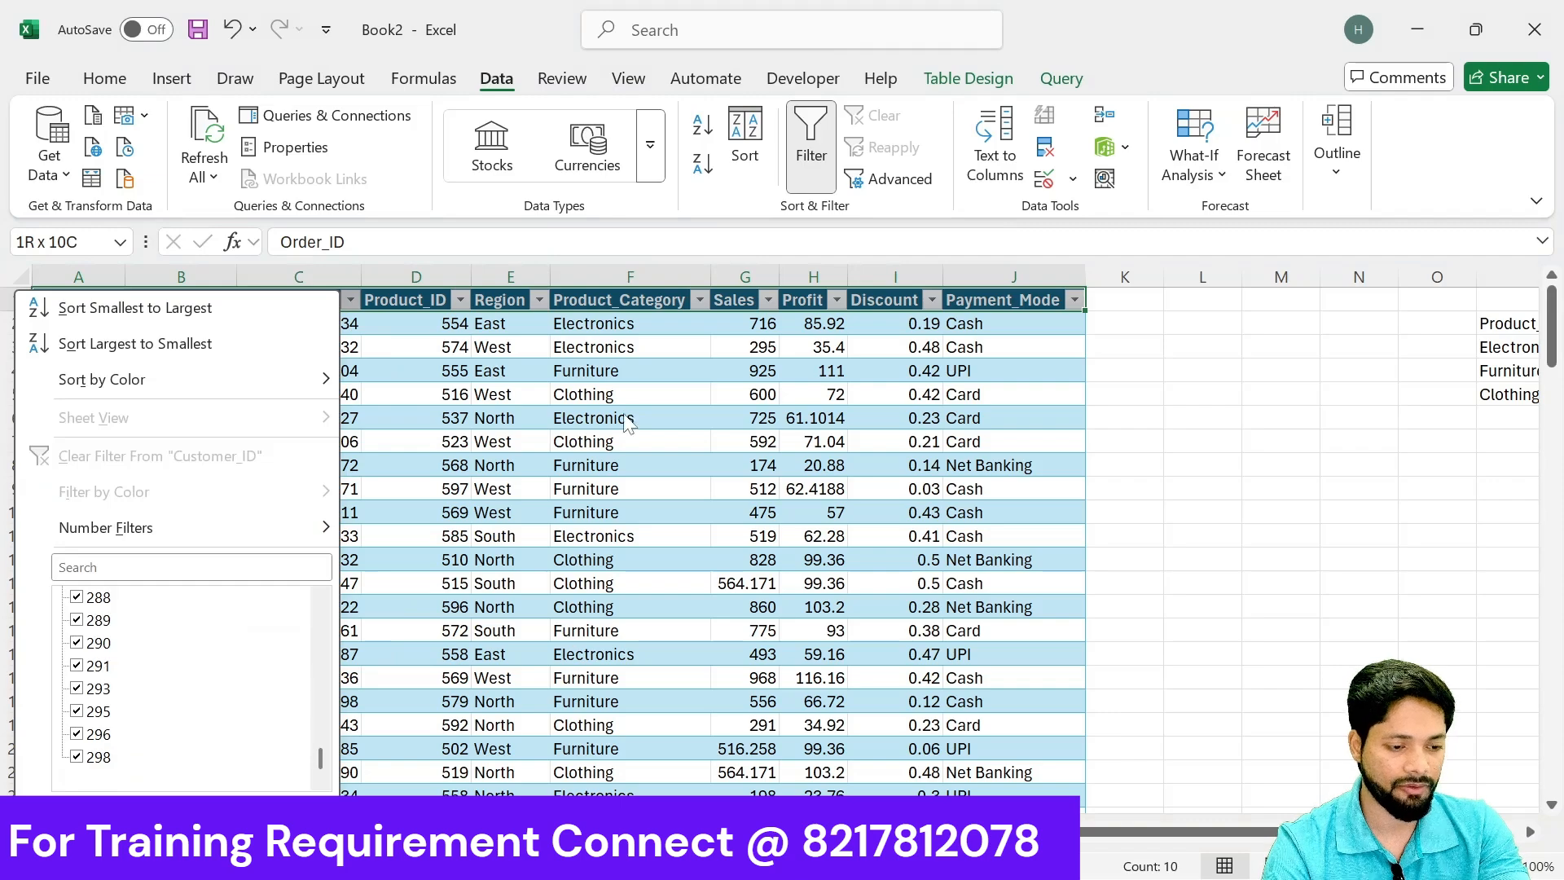
{"action": "key", "text": "Escape"}
{"action": "left_click", "coordinate": [461, 300]}
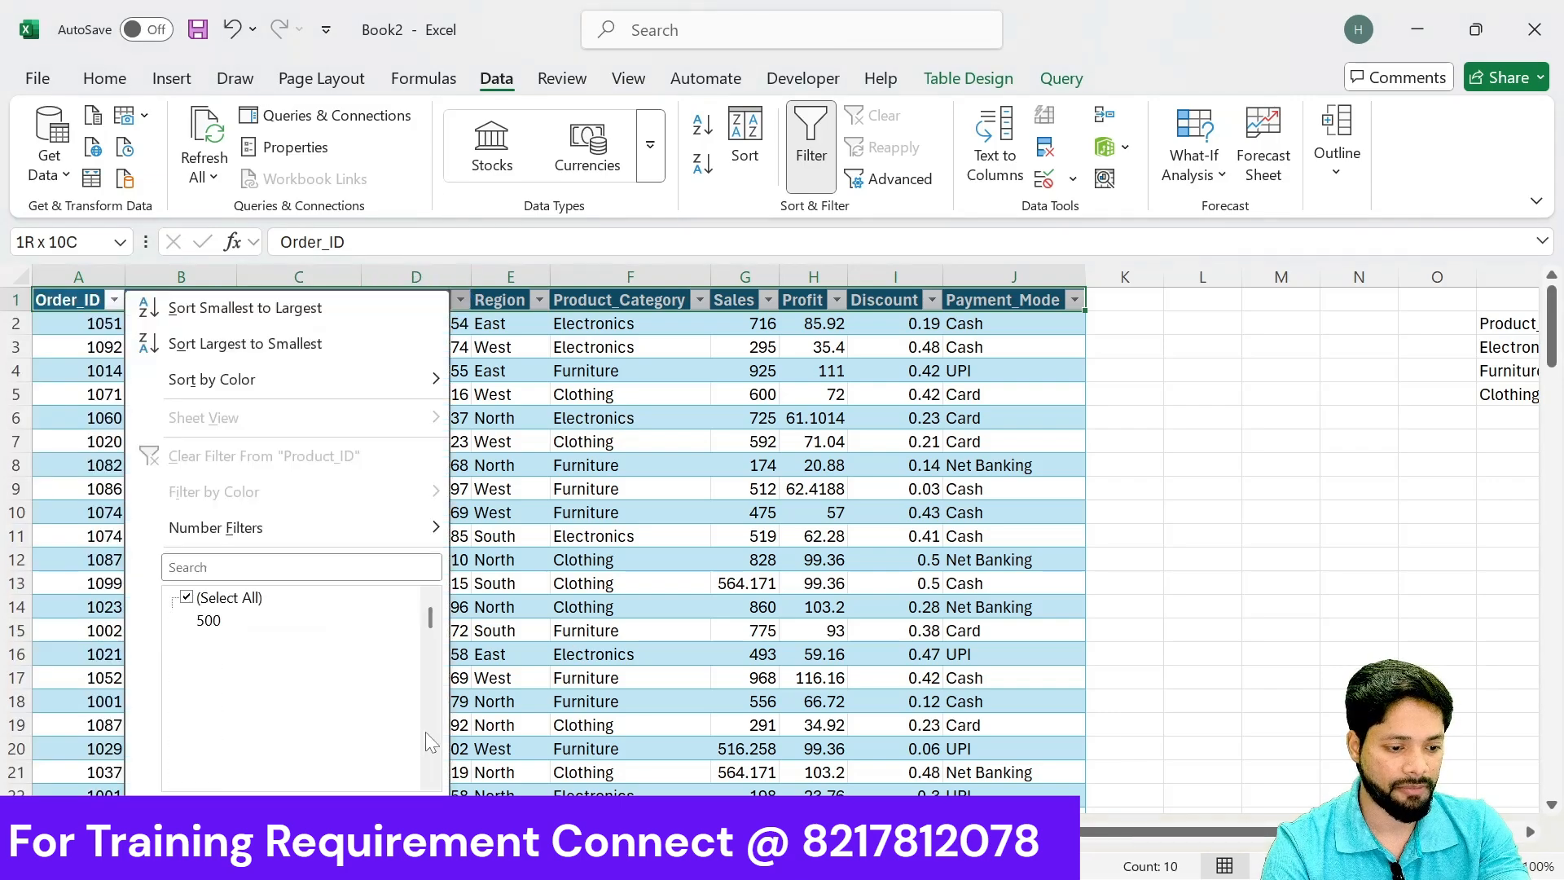
{"action": "scroll", "coordinate": [328, 726], "scroll_direction": "down", "scroll_amount": 10}
{"action": "key", "text": "Escape"}
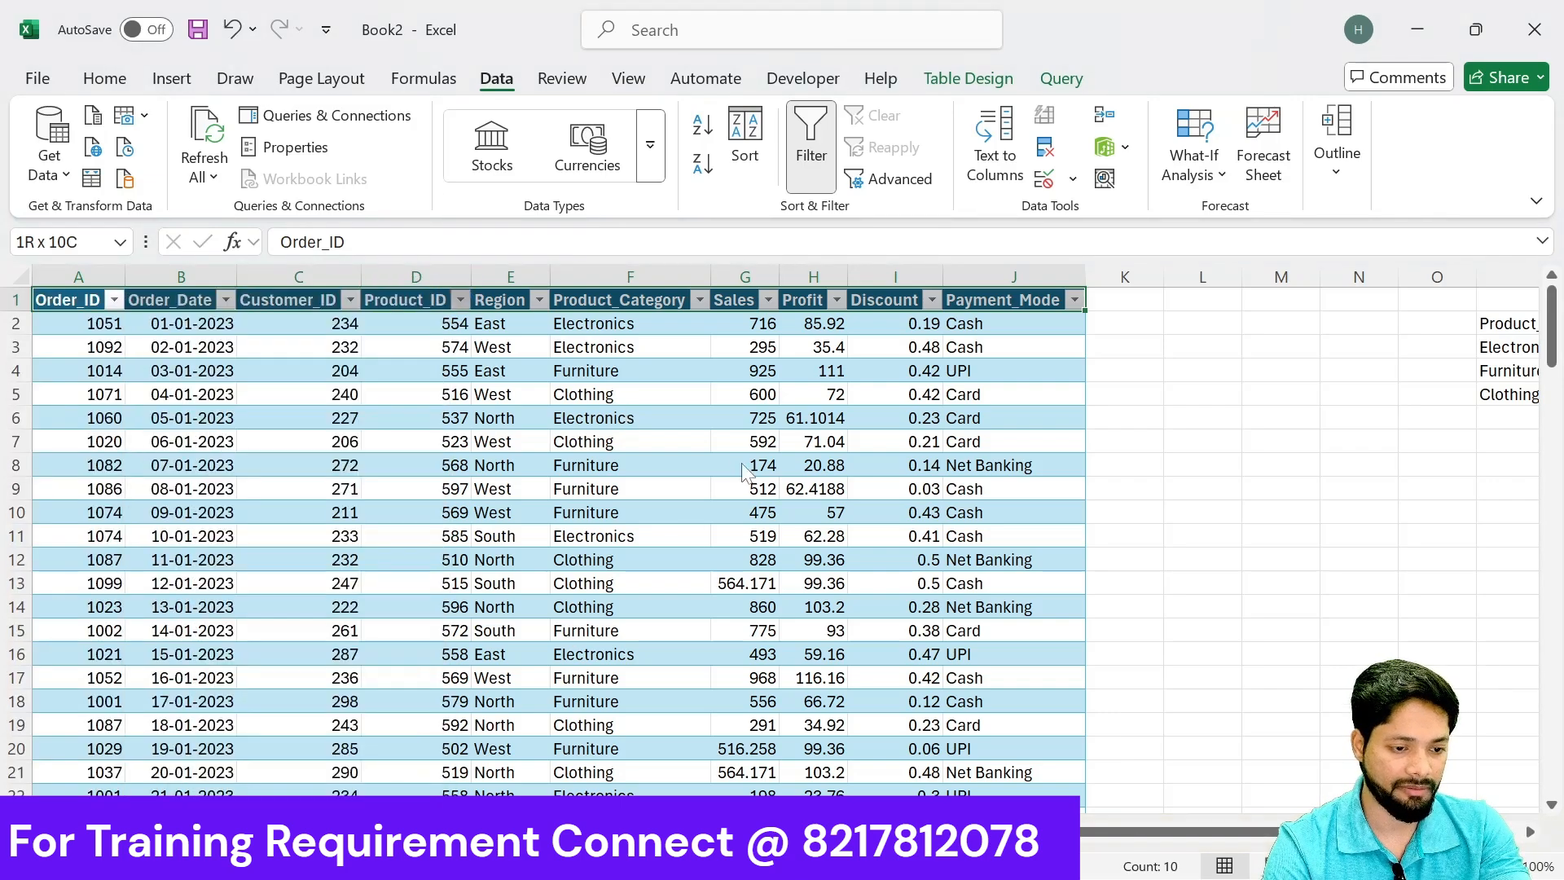
Step: Check the filter lists of Region, Product_Category and Sales for blank entries
{"action": "left_click", "coordinate": [538, 300]}
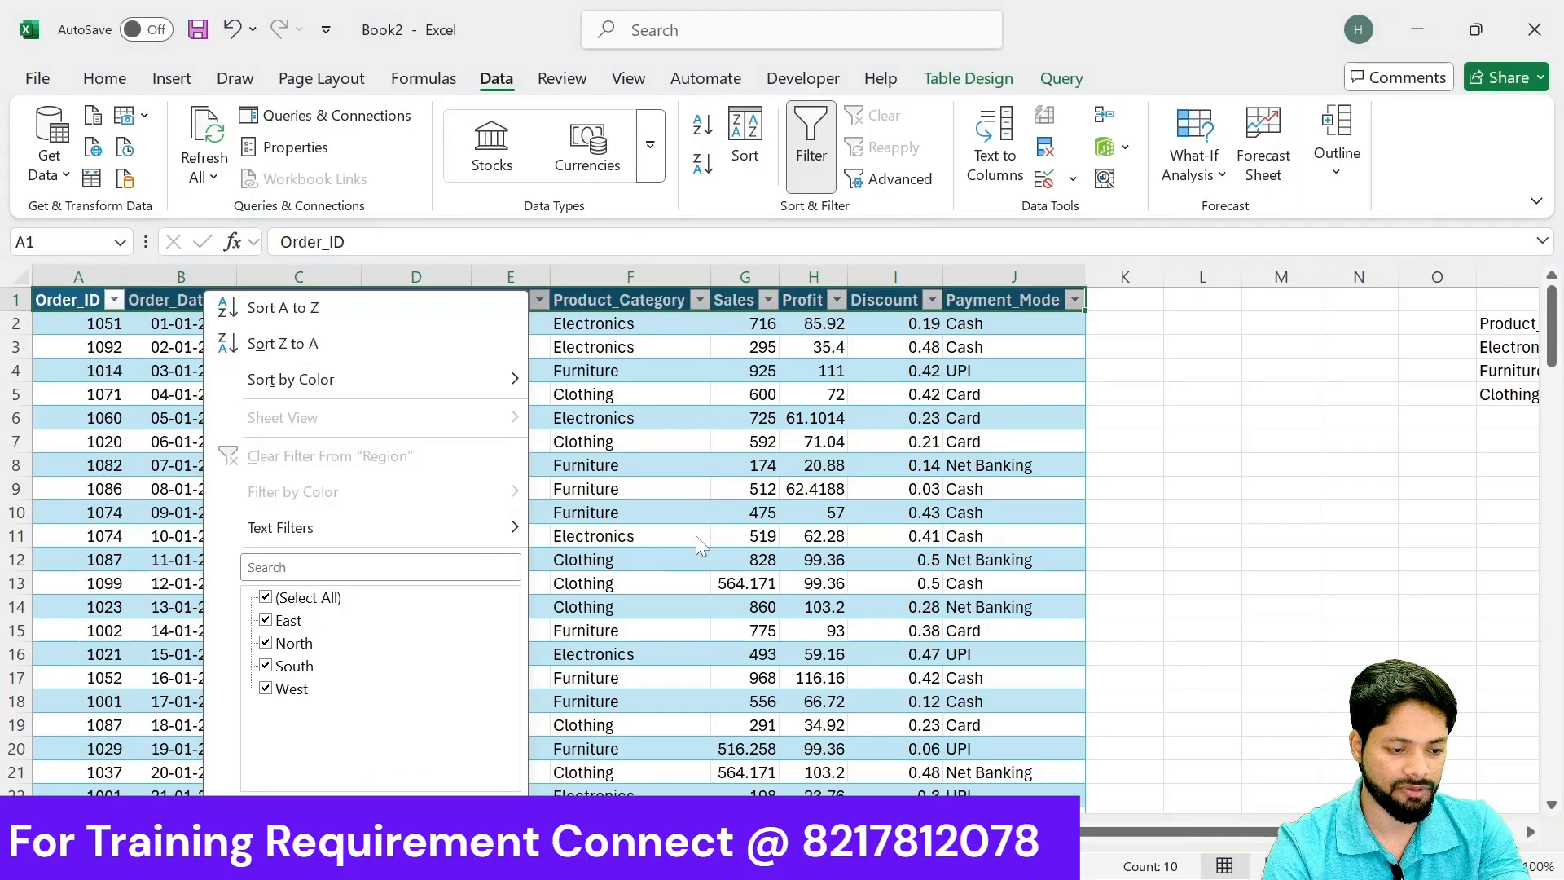
{"action": "key", "text": "Escape"}
{"action": "left_click", "coordinate": [700, 301]}
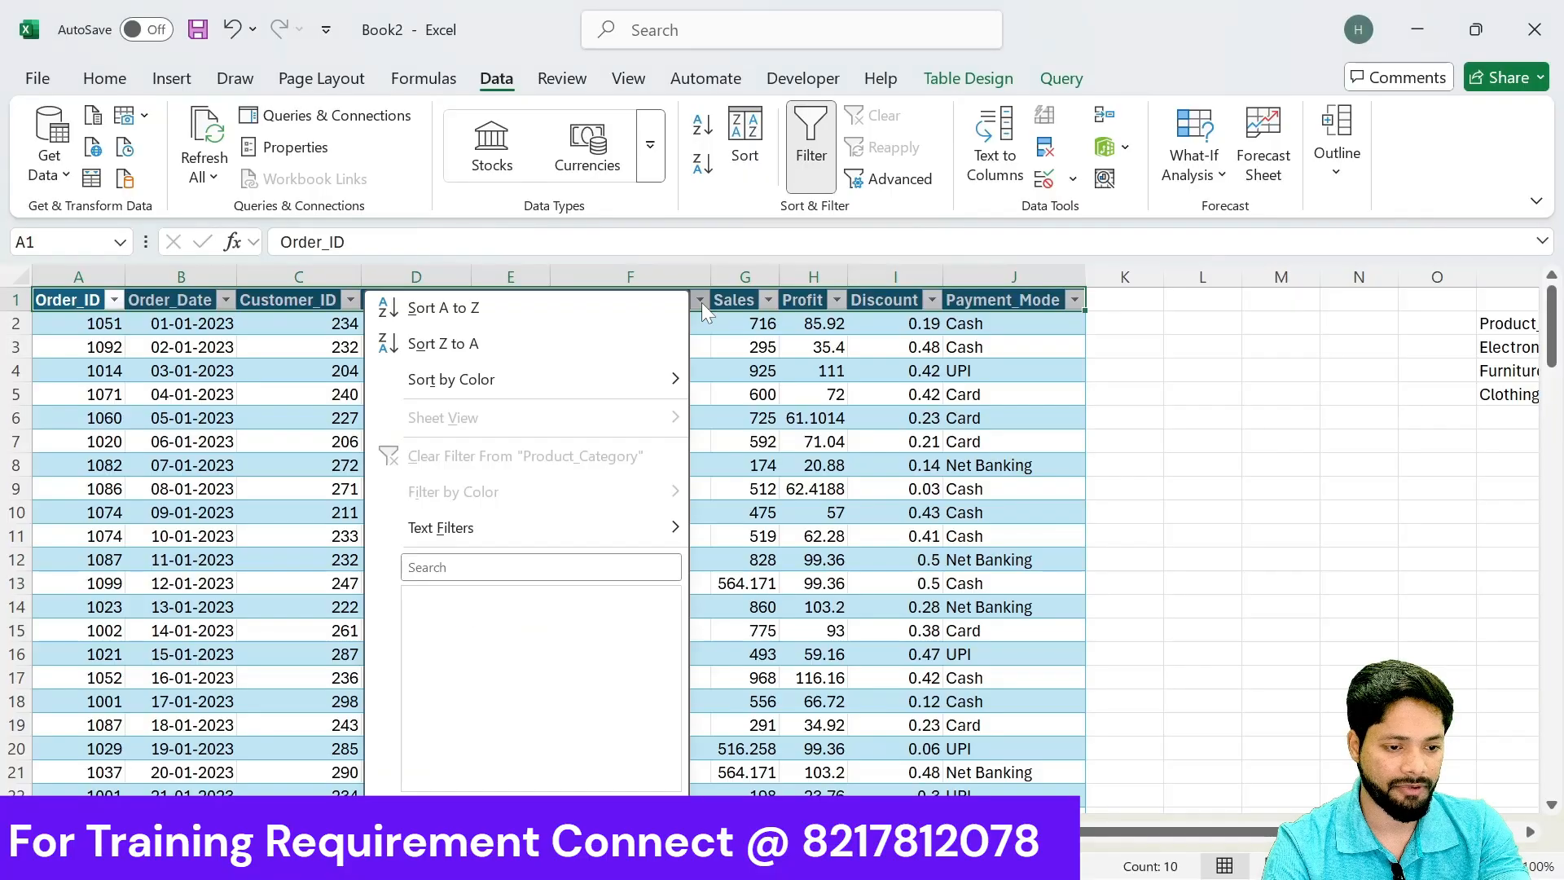
{"action": "key", "text": "Escape"}
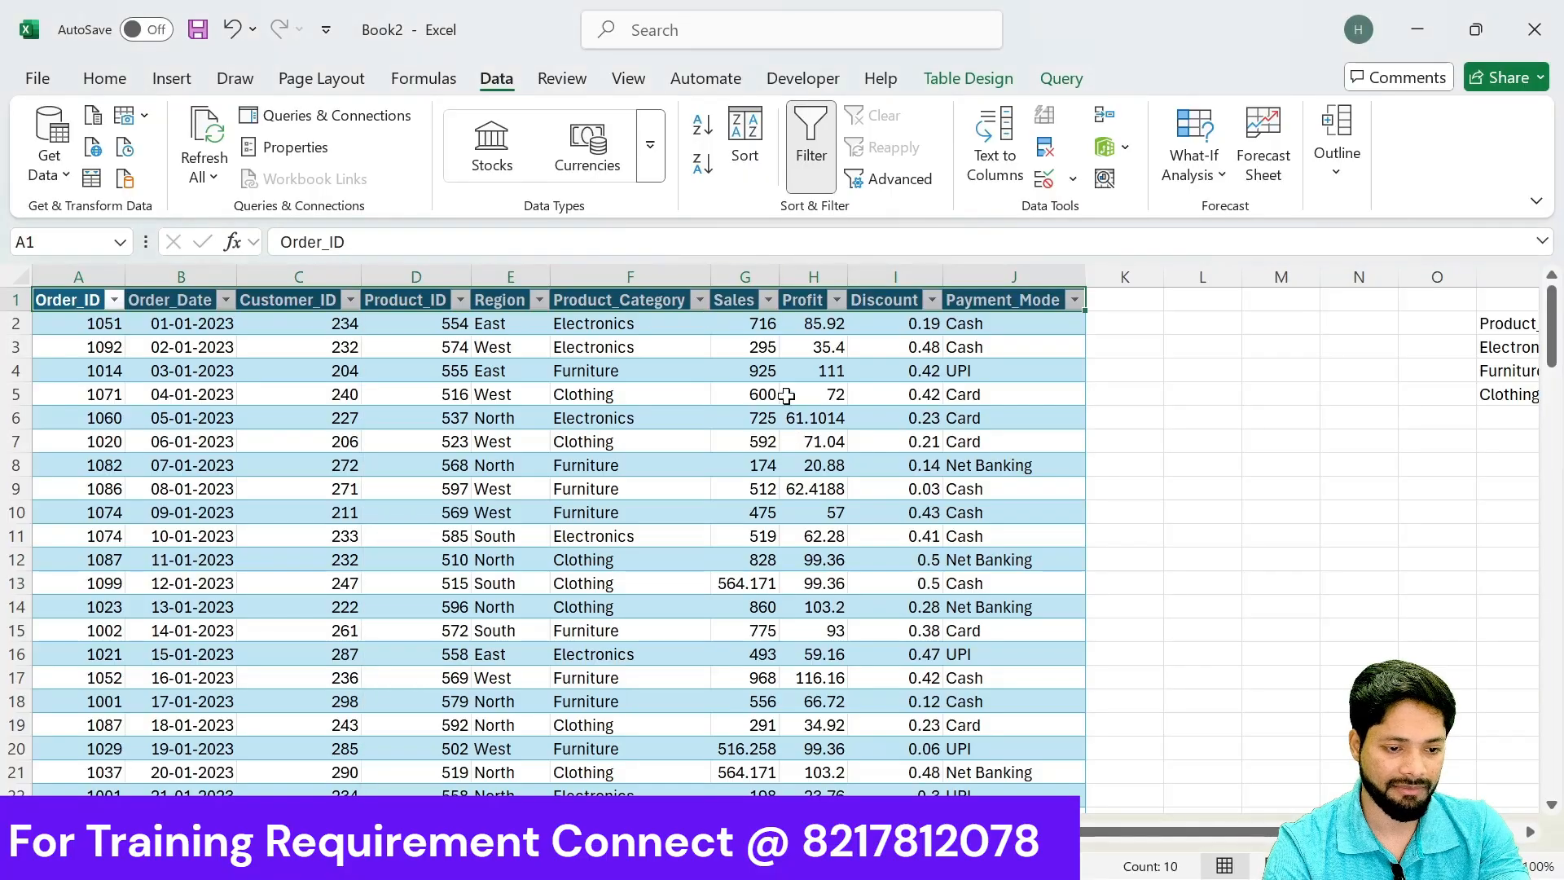
{"action": "left_click", "coordinate": [768, 300]}
{"action": "scroll", "coordinate": [580, 725], "scroll_direction": "down", "scroll_amount": 15}
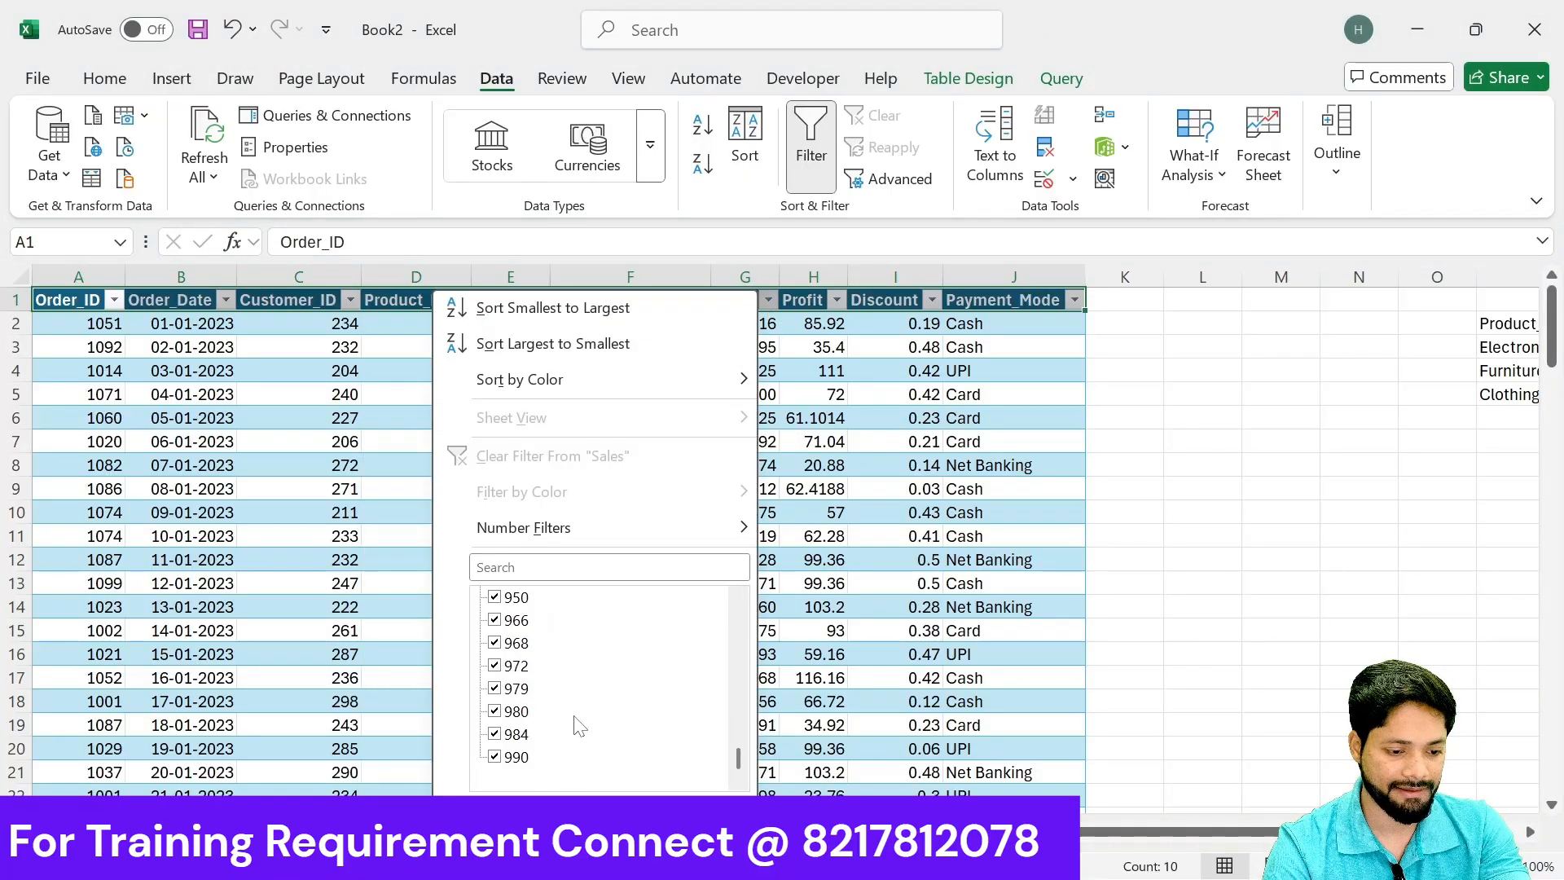
{"action": "scroll", "coordinate": [580, 725], "scroll_direction": "up", "scroll_amount": 10}
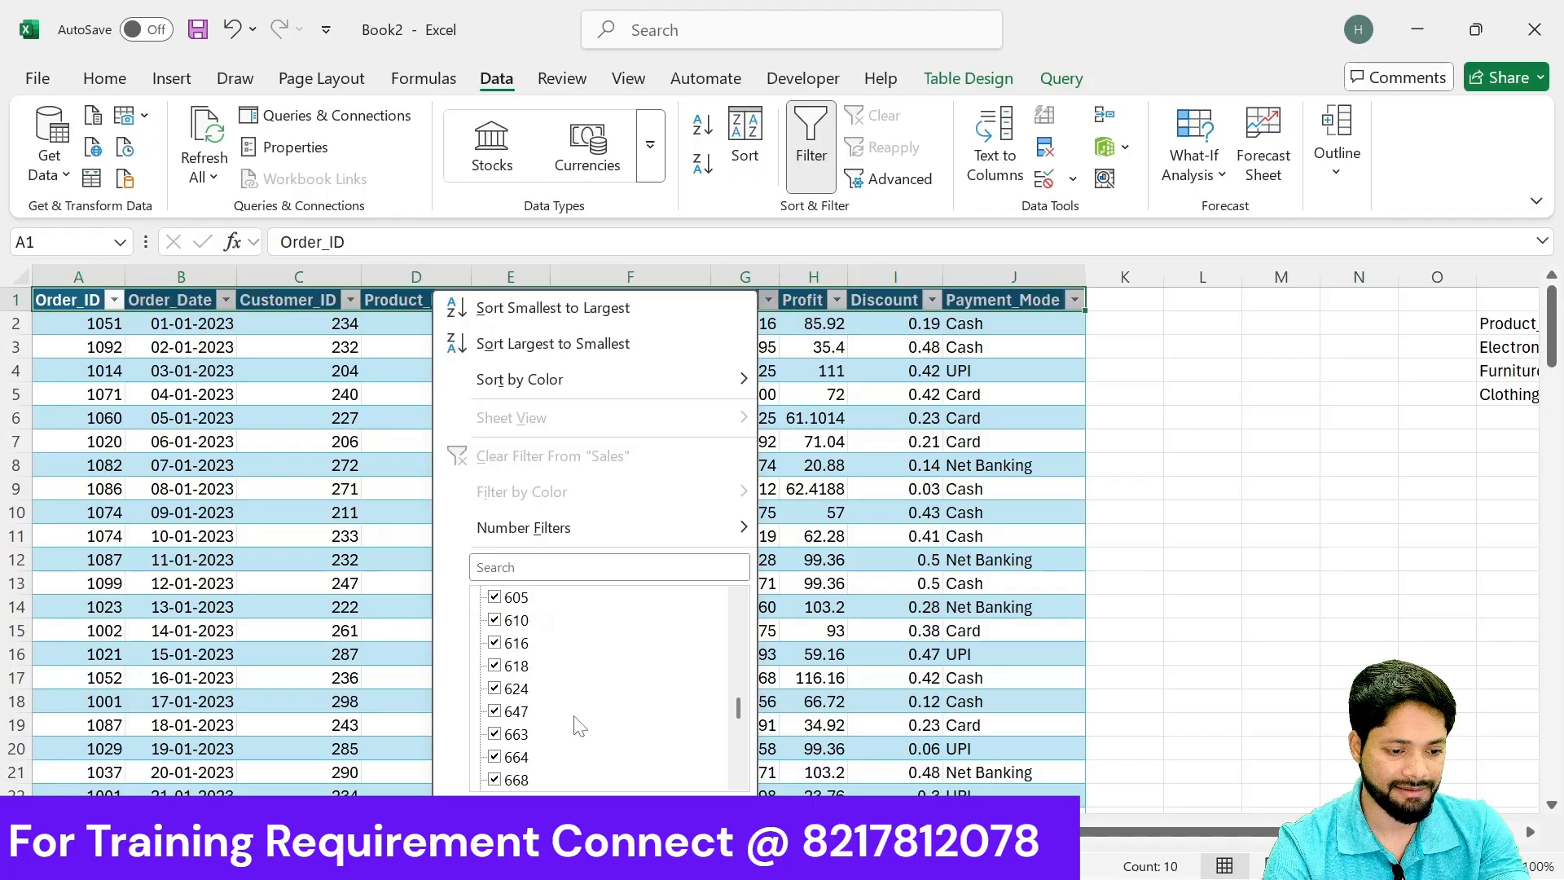
{"action": "scroll", "coordinate": [574, 715], "scroll_direction": "up", "scroll_amount": 2}
{"action": "left_click", "coordinate": [907, 500]}
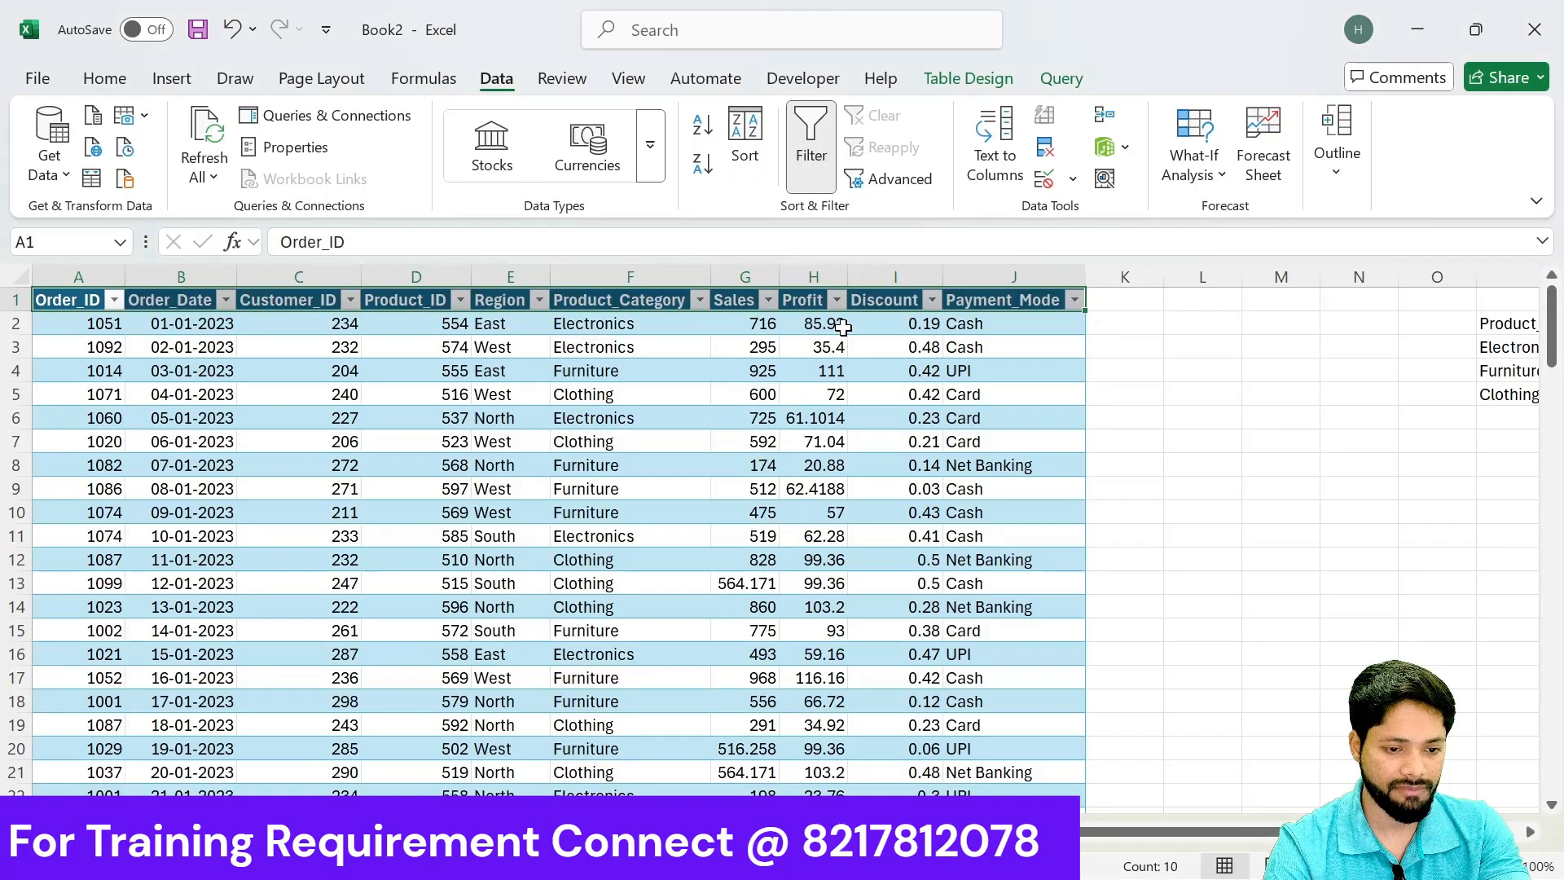
Step: Check the filter lists of Profit, Discount and Payment_Mode for blank entries
{"action": "left_click", "coordinate": [836, 300]}
{"action": "scroll", "coordinate": [621, 708], "scroll_direction": "down", "scroll_amount": 15}
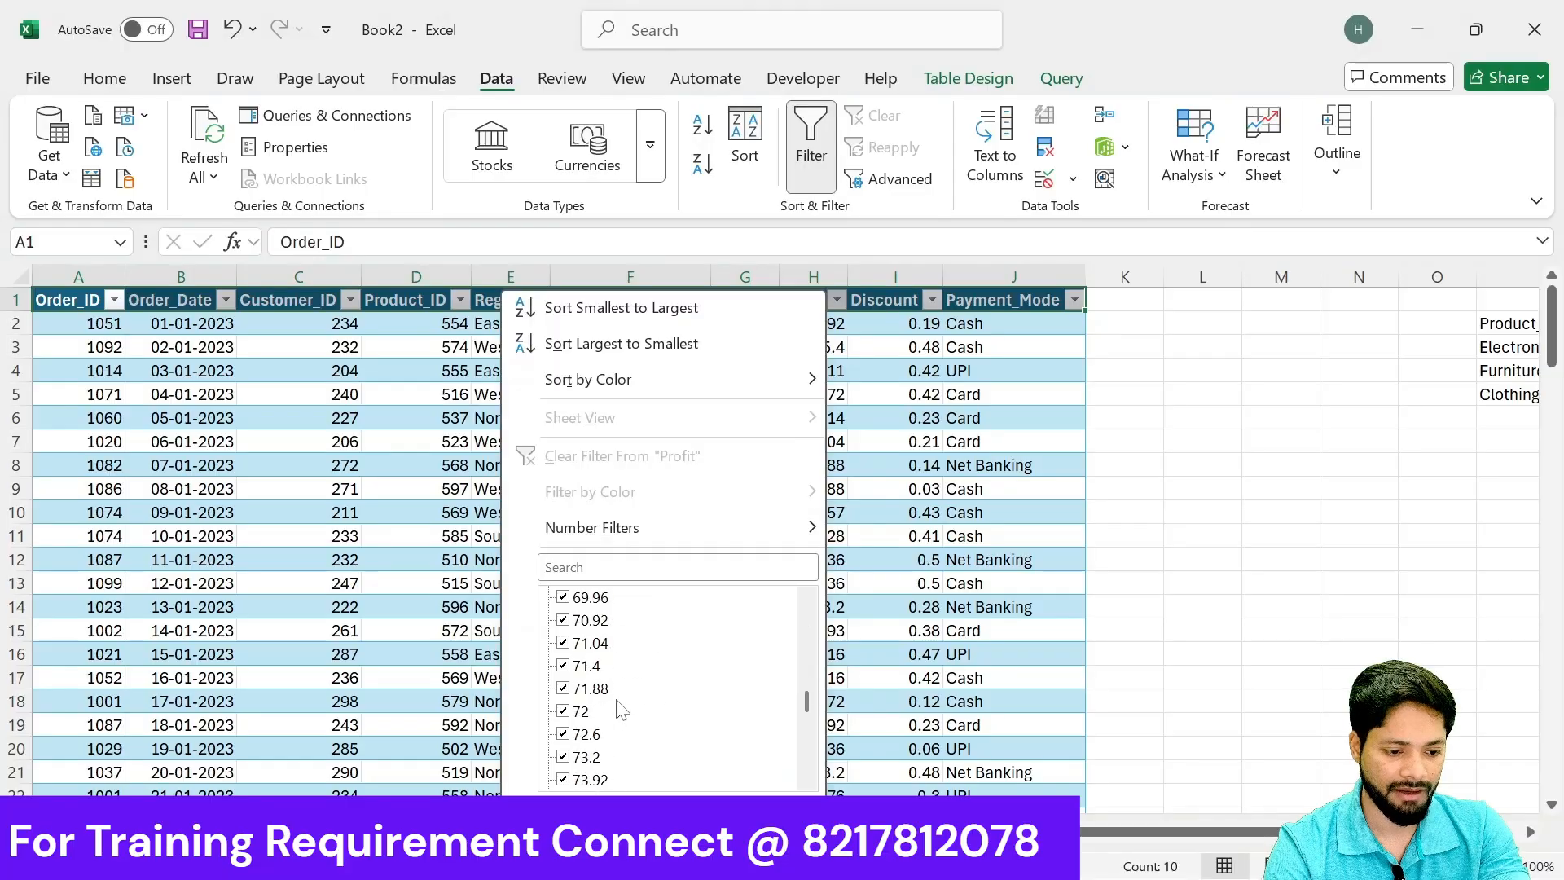
{"action": "scroll", "coordinate": [621, 709], "scroll_direction": "up", "scroll_amount": 6}
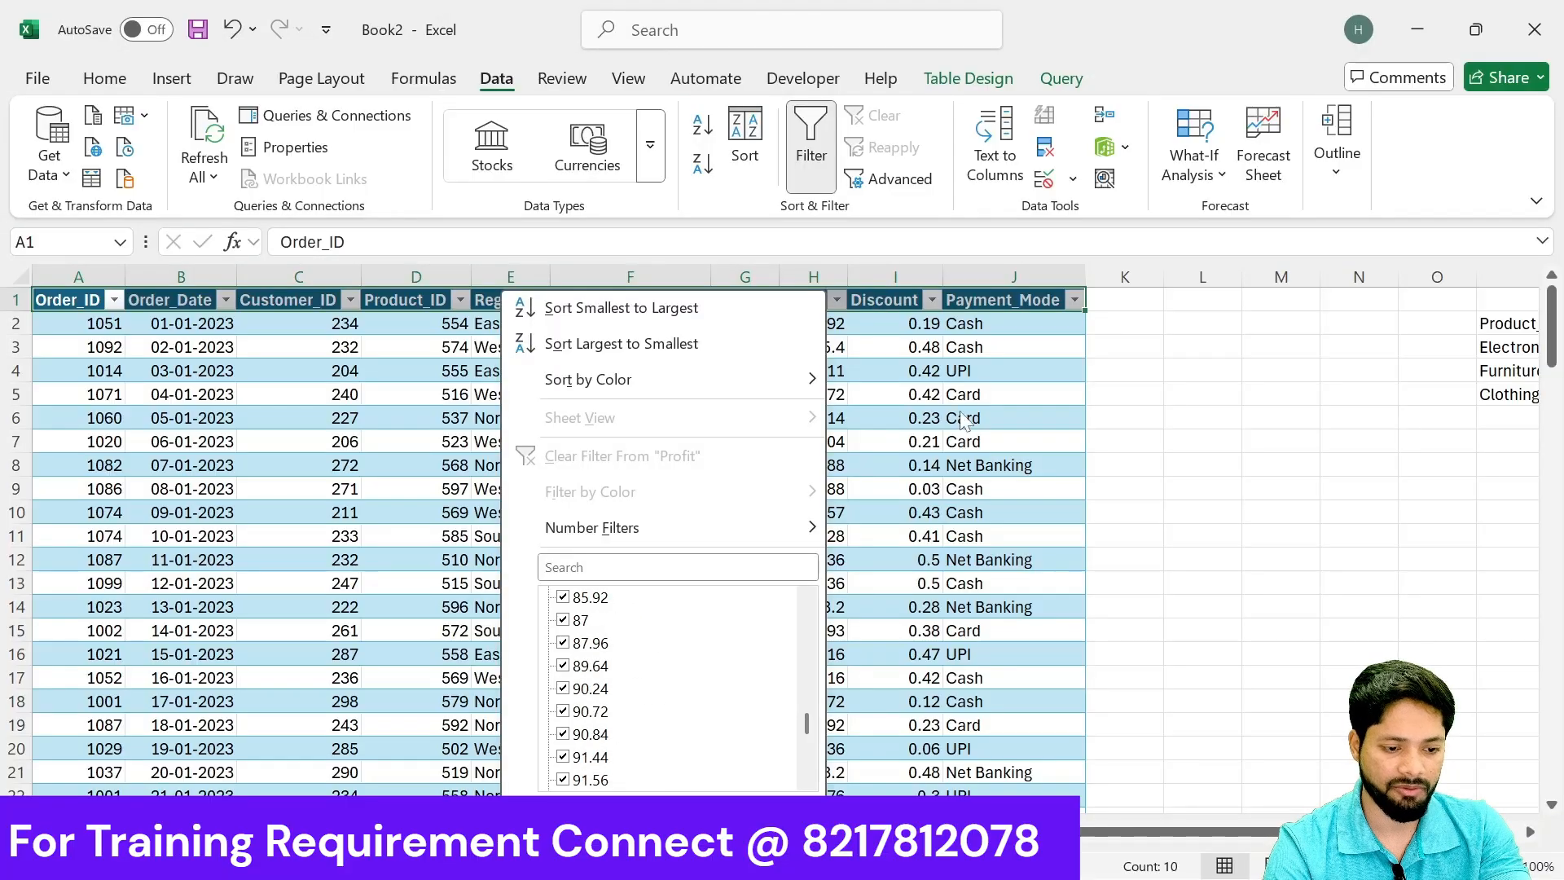
{"action": "left_click", "coordinate": [985, 385]}
{"action": "left_click", "coordinate": [932, 301]}
{"action": "scroll", "coordinate": [773, 627], "scroll_direction": "down", "scroll_amount": 14}
{"action": "scroll", "coordinate": [762, 645], "scroll_direction": "up", "scroll_amount": 10}
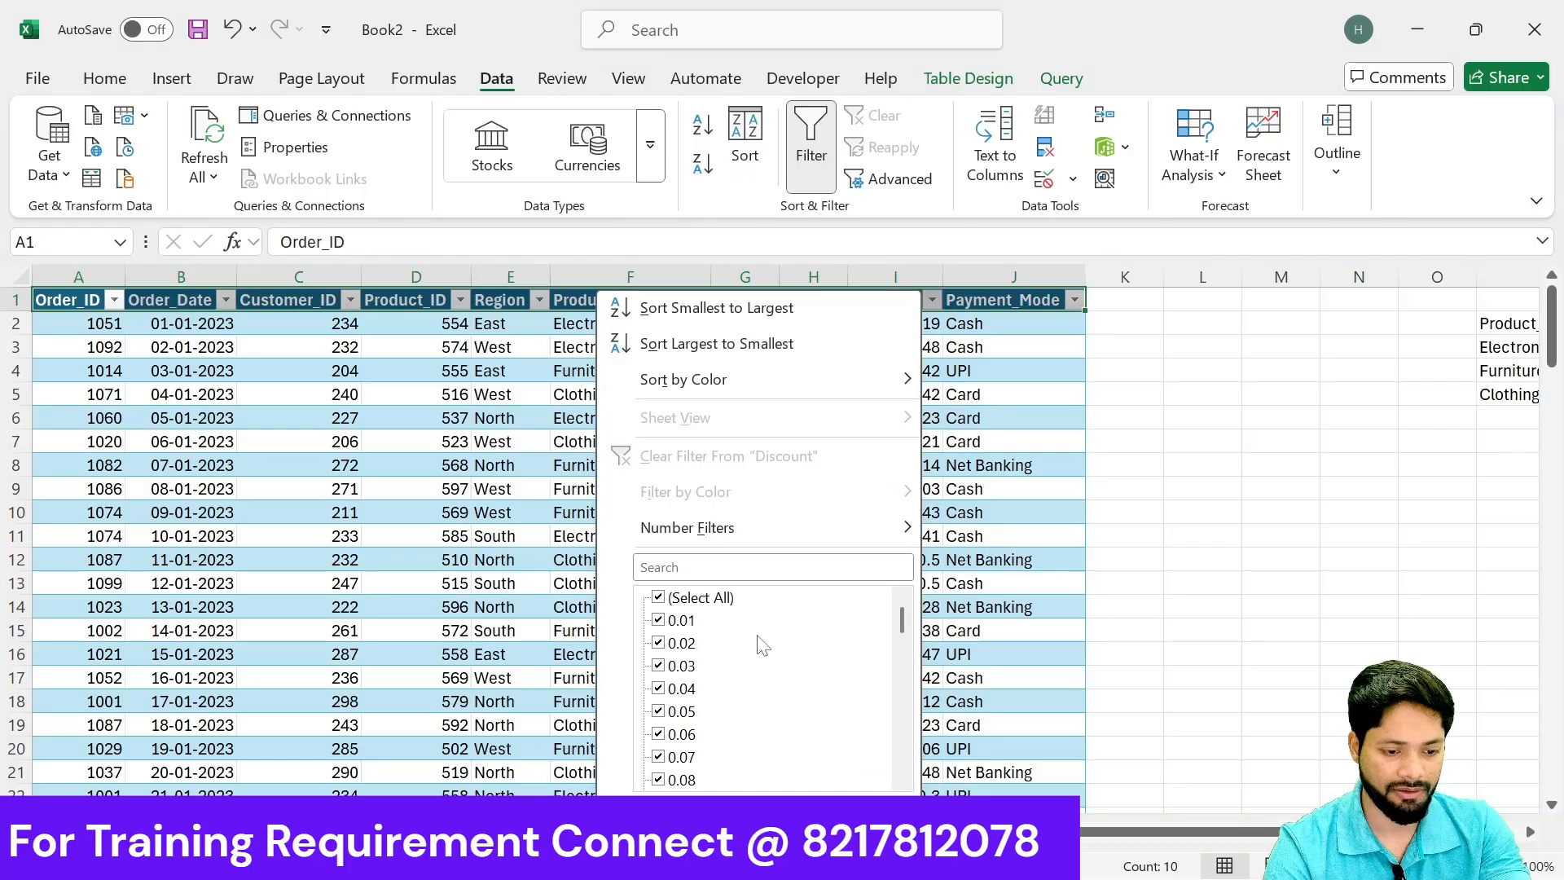
{"action": "left_click", "coordinate": [1137, 482]}
{"action": "left_click", "coordinate": [1074, 301]}
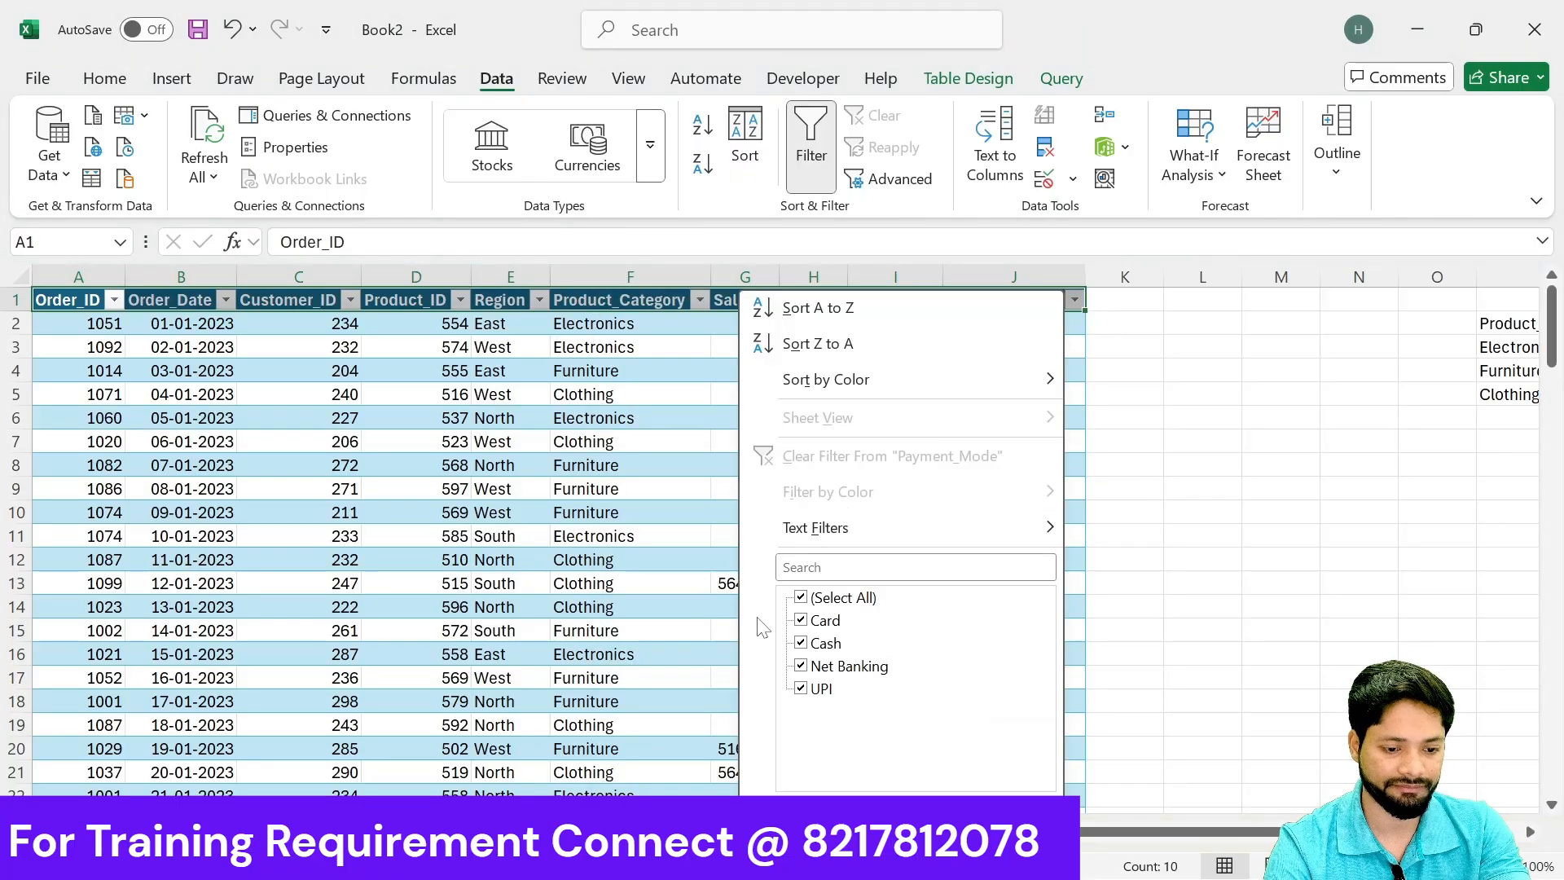
{"action": "left_click", "coordinate": [1160, 581]}
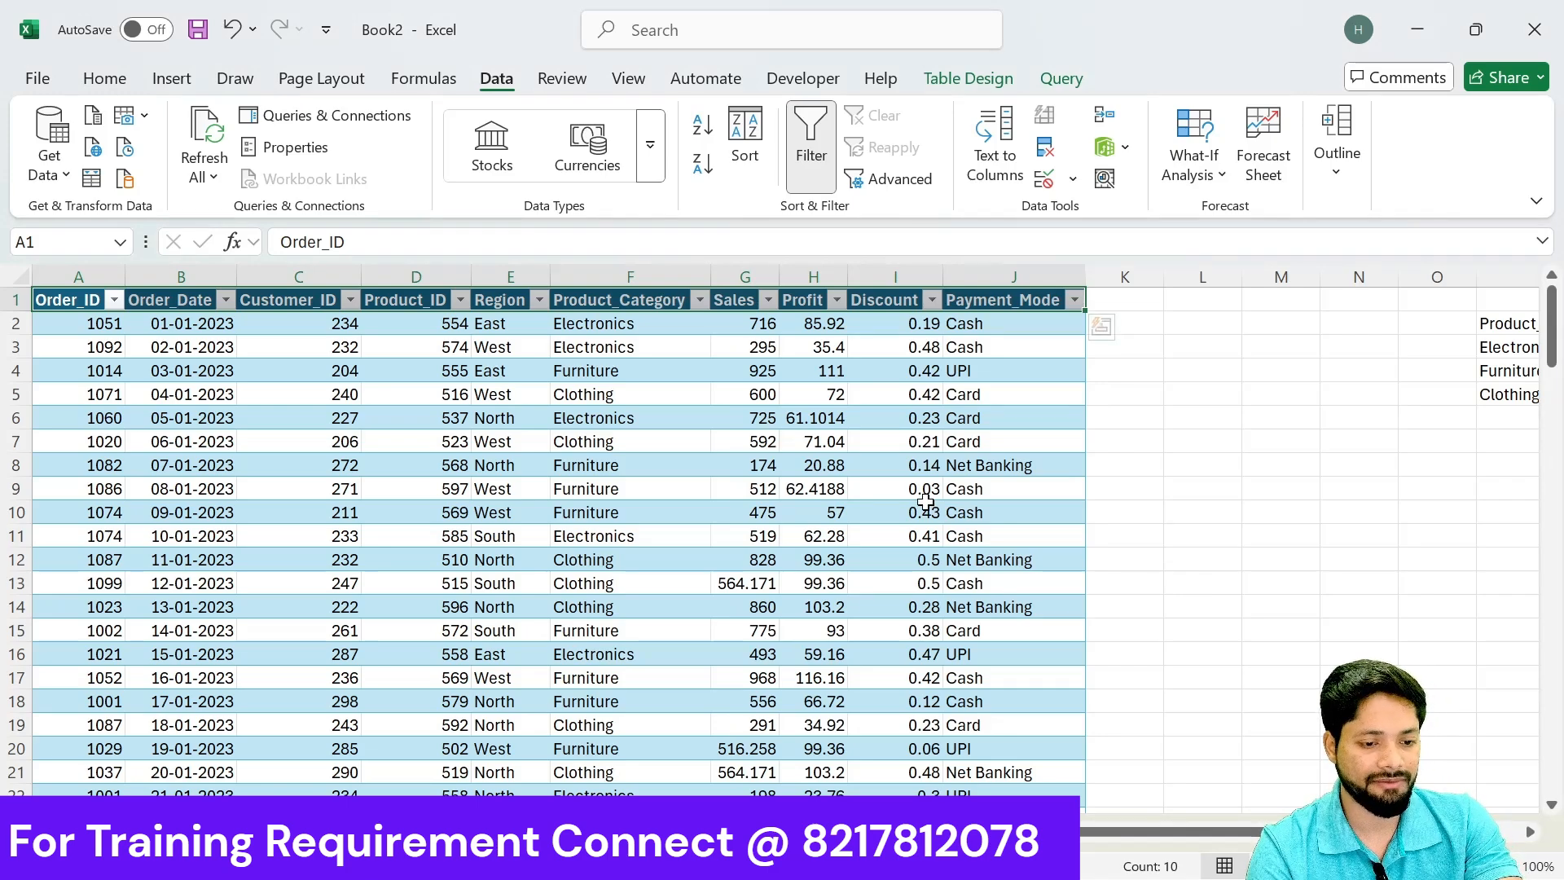
Step: Insert a histogram of the whole Profit column and move the chart towards the empty columns beside the table
{"action": "left_click", "coordinate": [808, 304]}
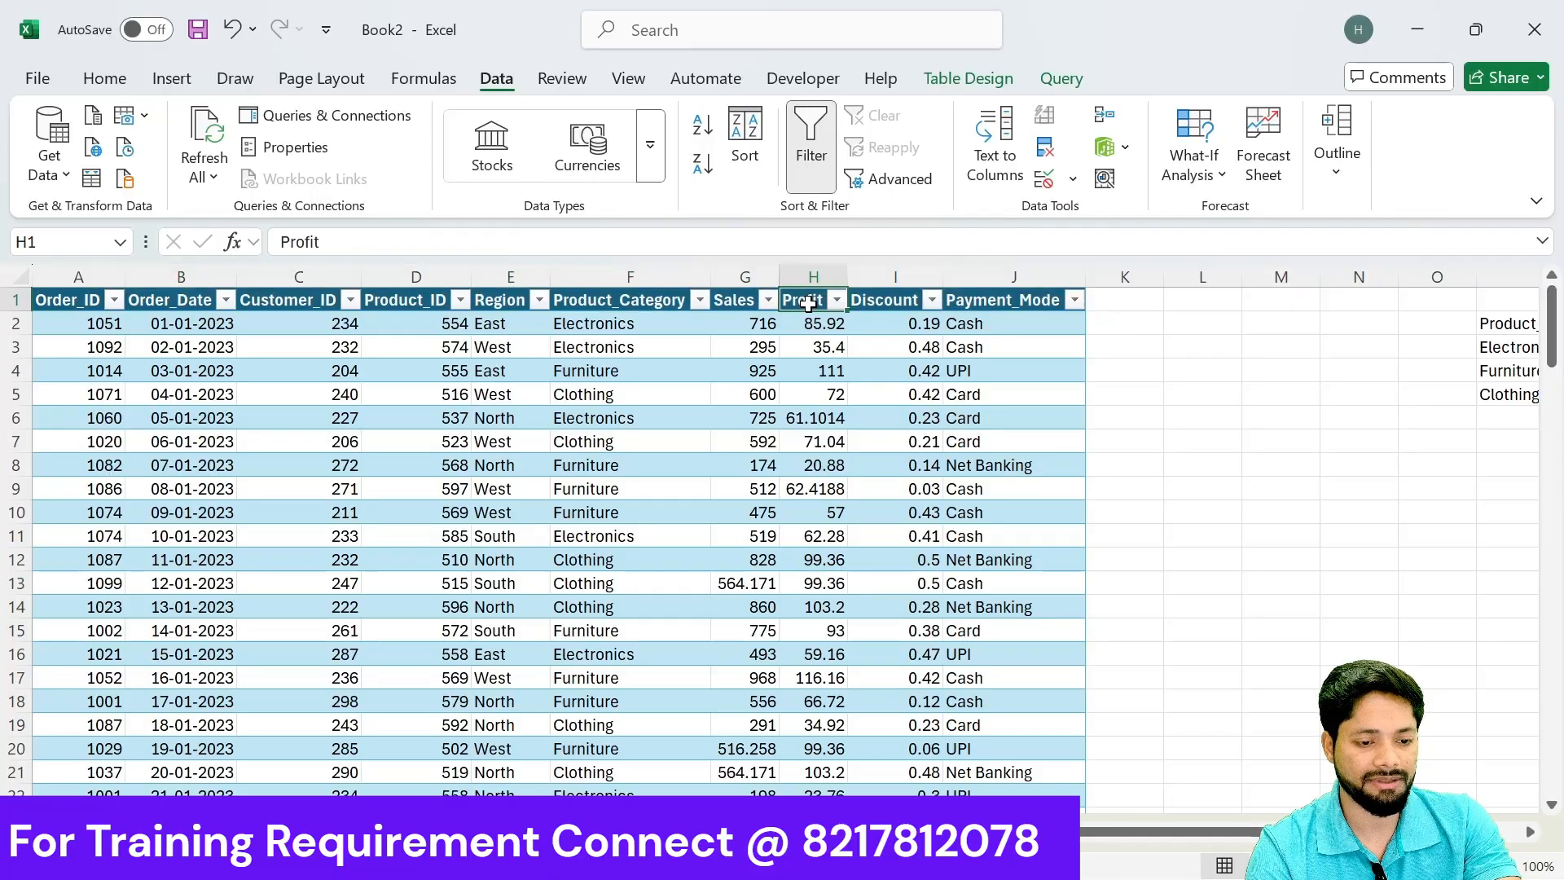
{"action": "key", "text": "ctrl+shift+Down"}
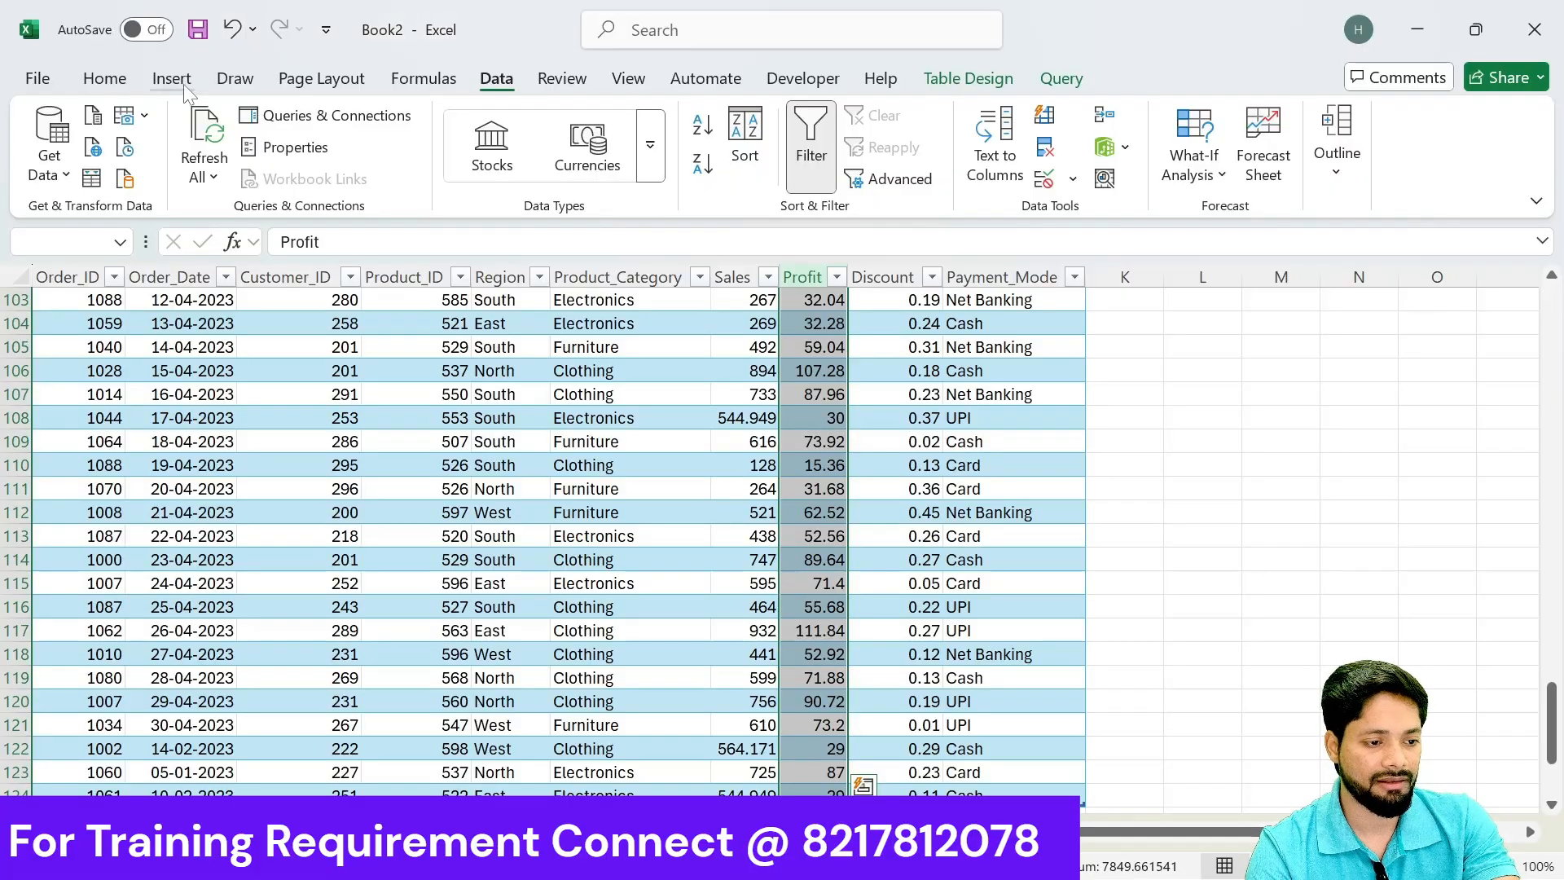
{"action": "left_click", "coordinate": [101, 79]}
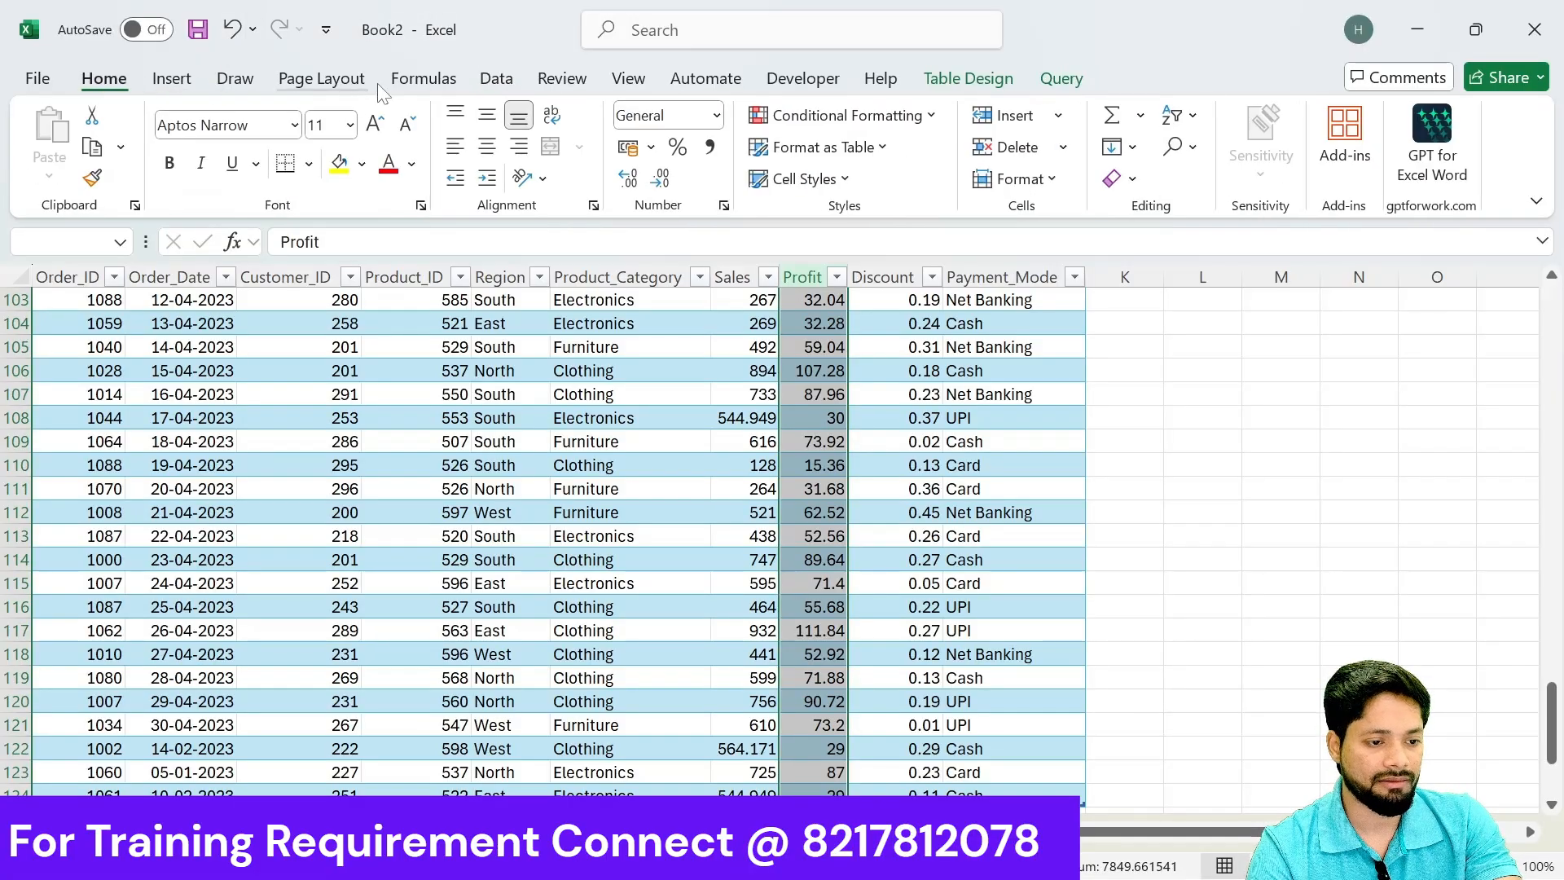
{"action": "left_click", "coordinate": [497, 79]}
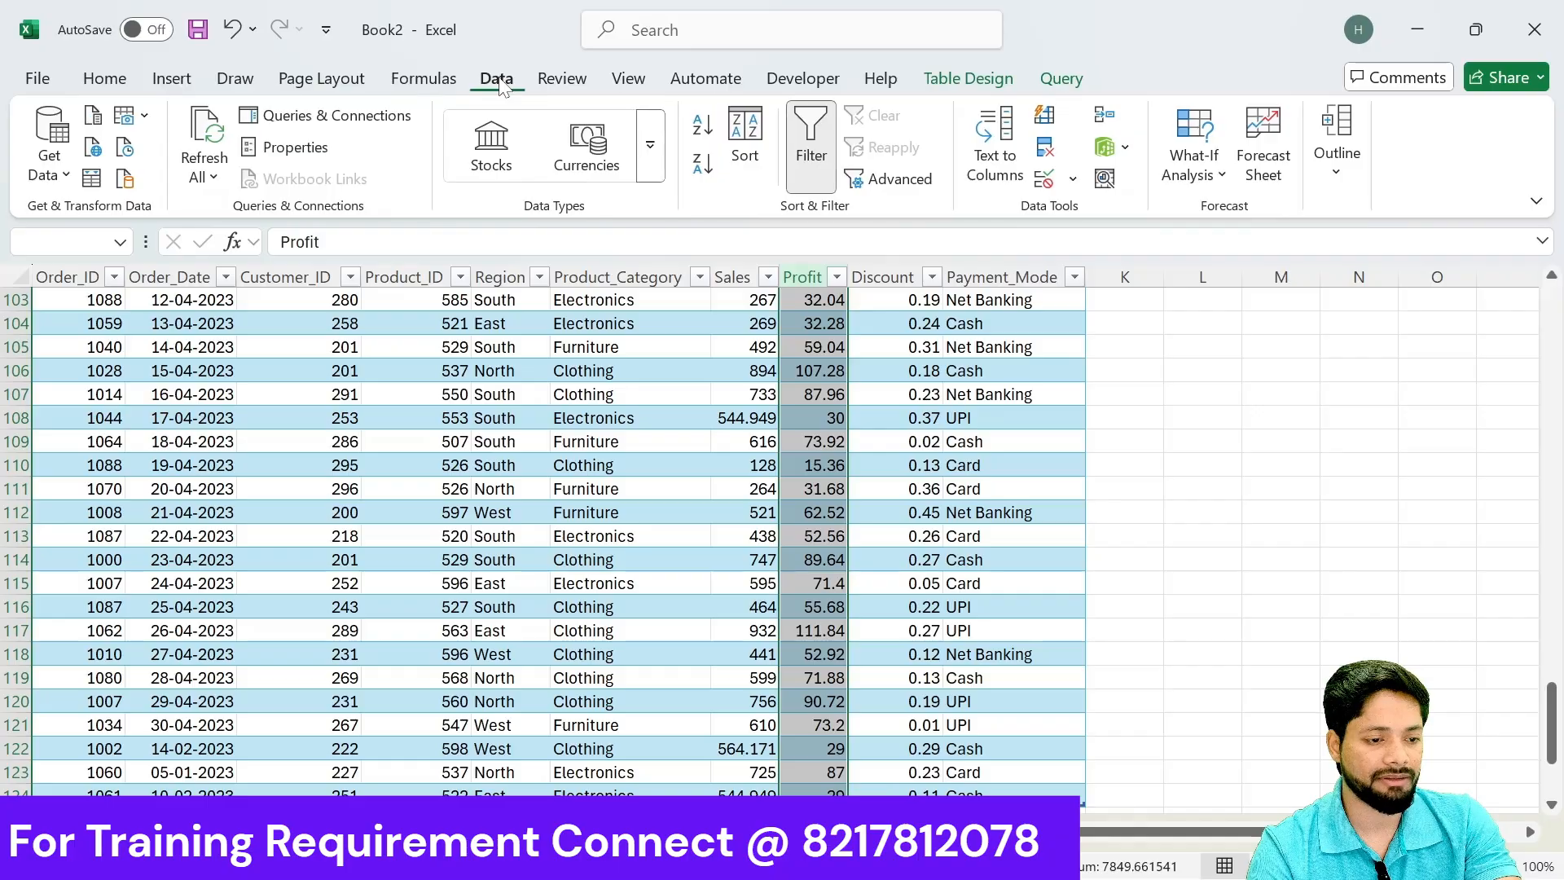
{"action": "left_click", "coordinate": [184, 80]}
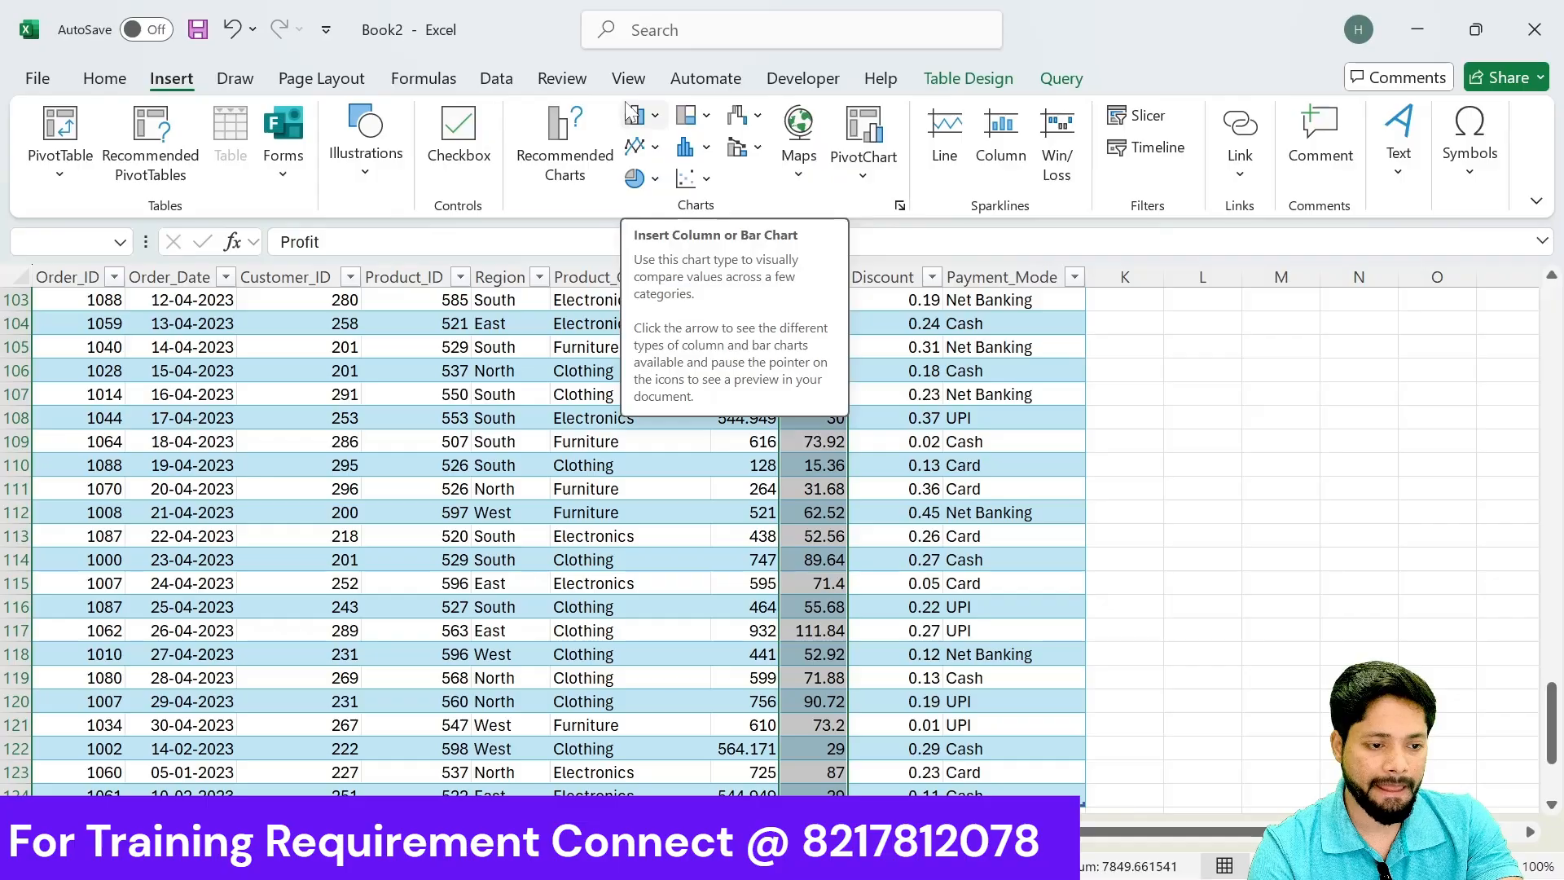
{"action": "left_click", "coordinate": [551, 172]}
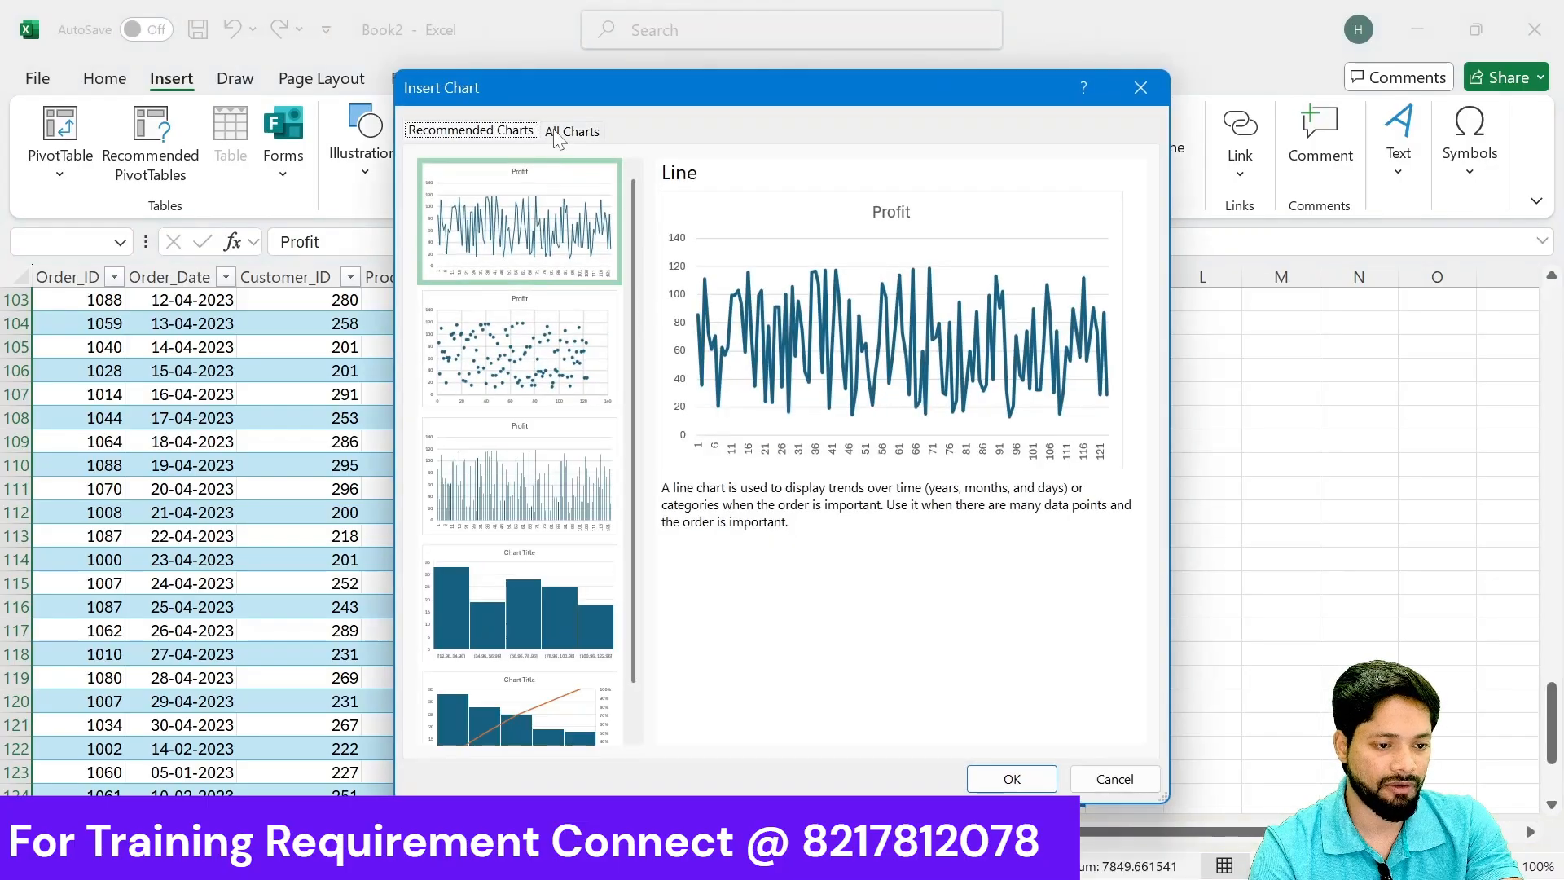
{"action": "left_click", "coordinate": [562, 132]}
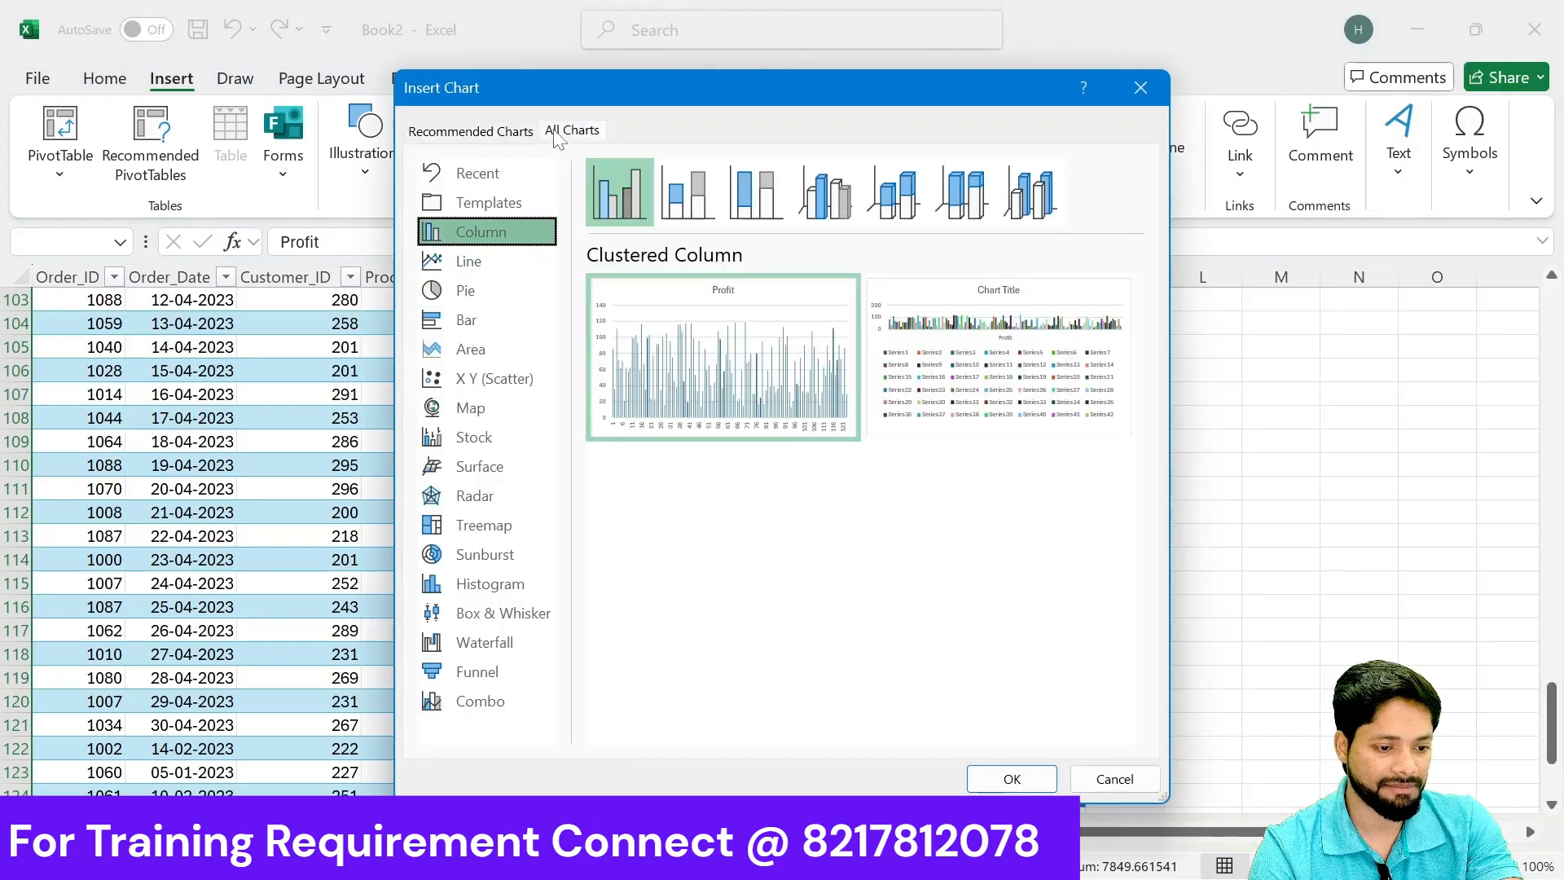
{"action": "left_click", "coordinate": [469, 593]}
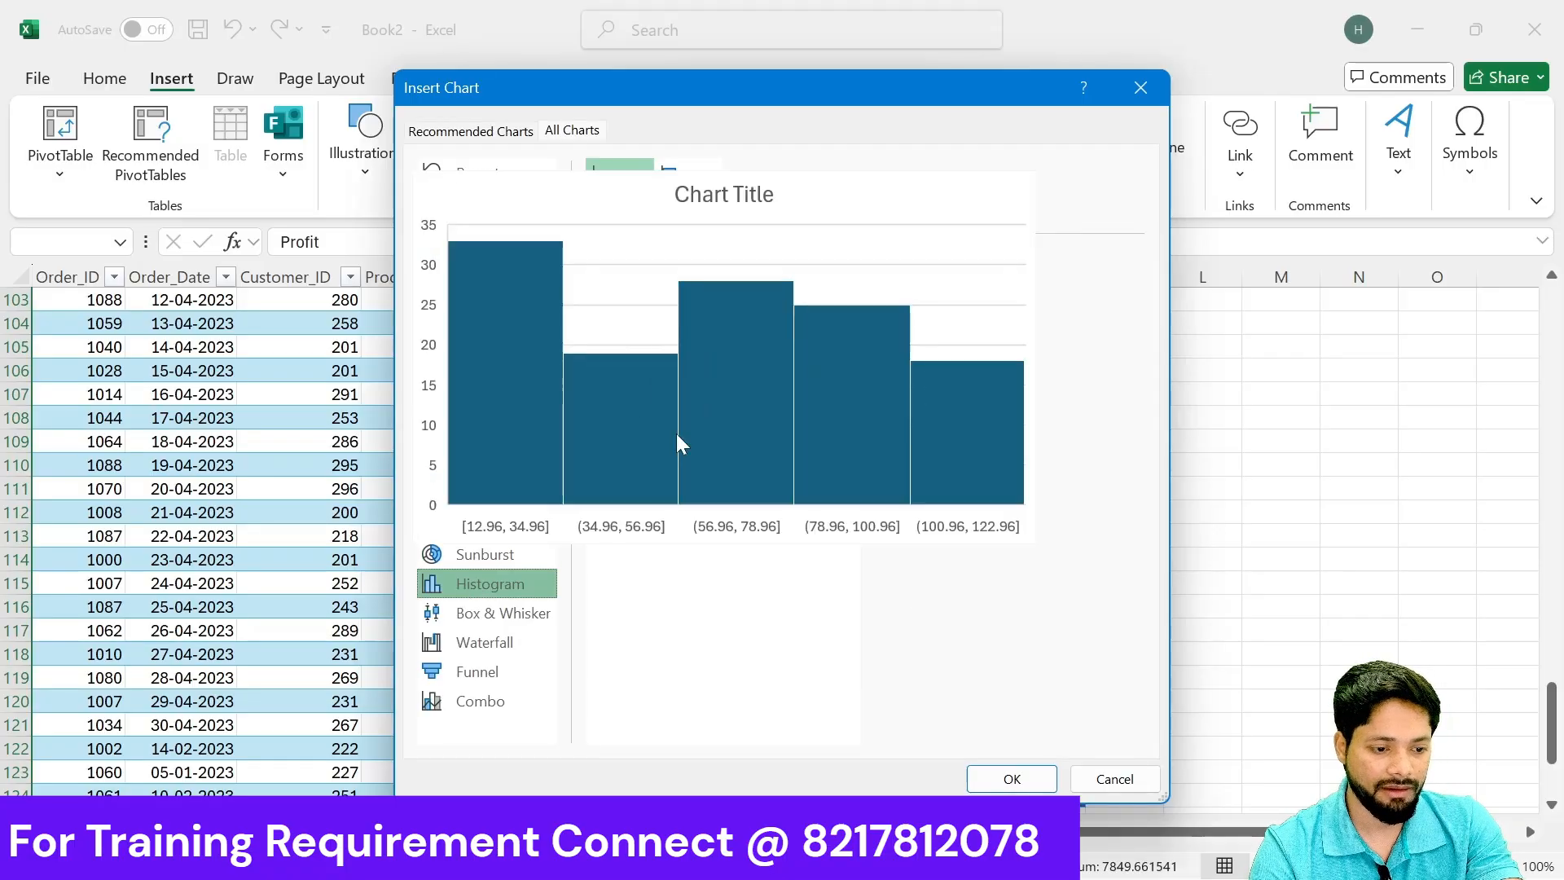
{"action": "left_click", "coordinate": [1011, 780]}
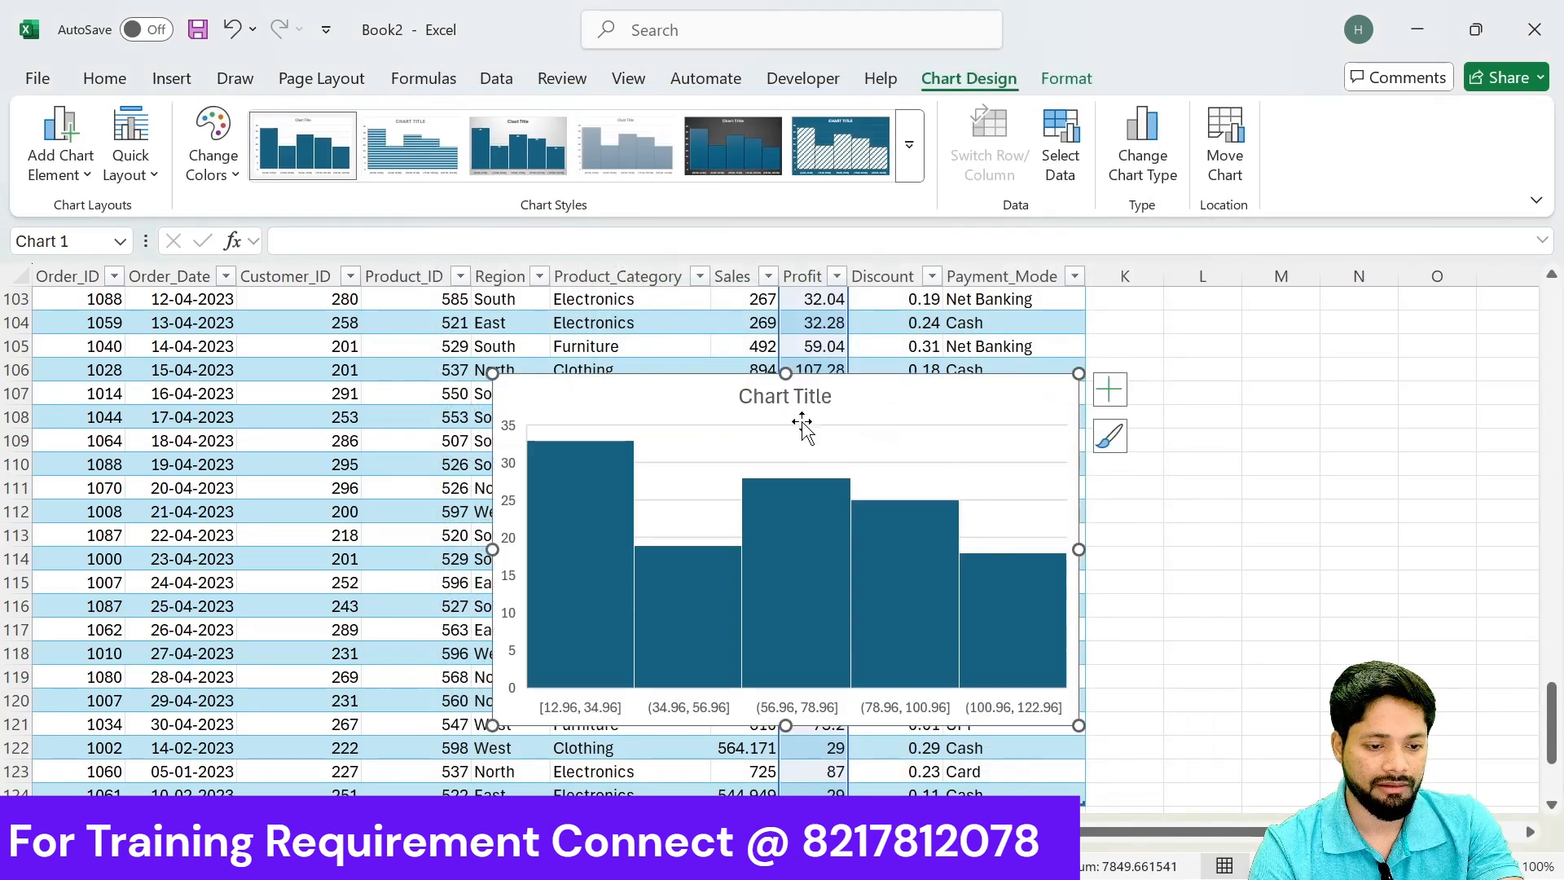
{"action": "left_click_drag", "start_coordinate": [918, 399], "coordinate": [1254, 383]}
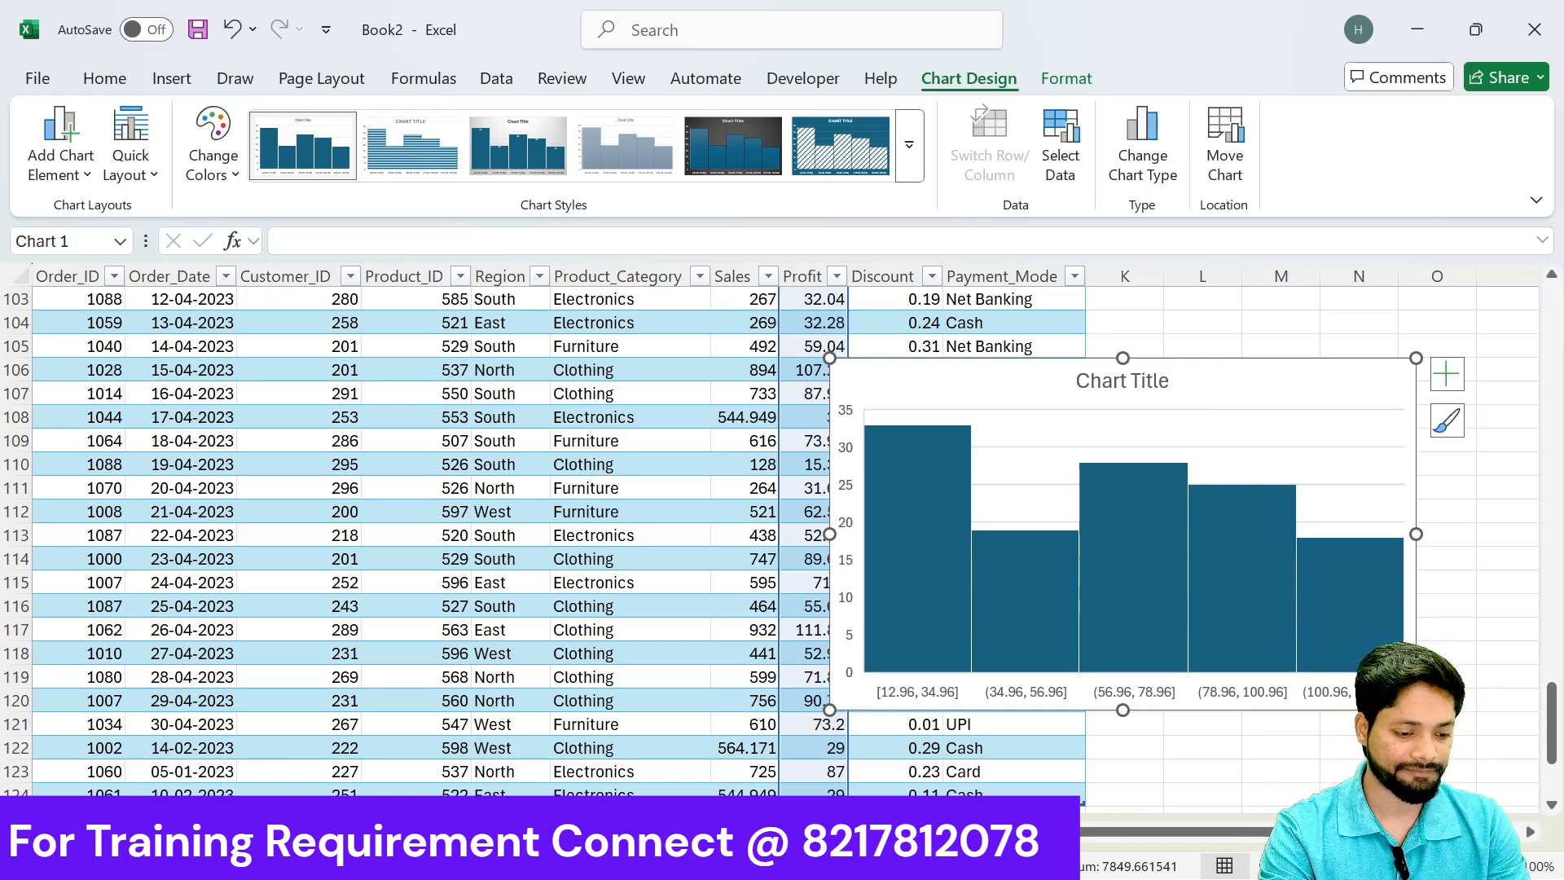
Step: Paste a copy of the Profit histogram on the category averages sheet and place it directly below the averages table
{"action": "key", "text": "ctrl+Page_Down"}
{"action": "key", "text": "ctrl+v"}
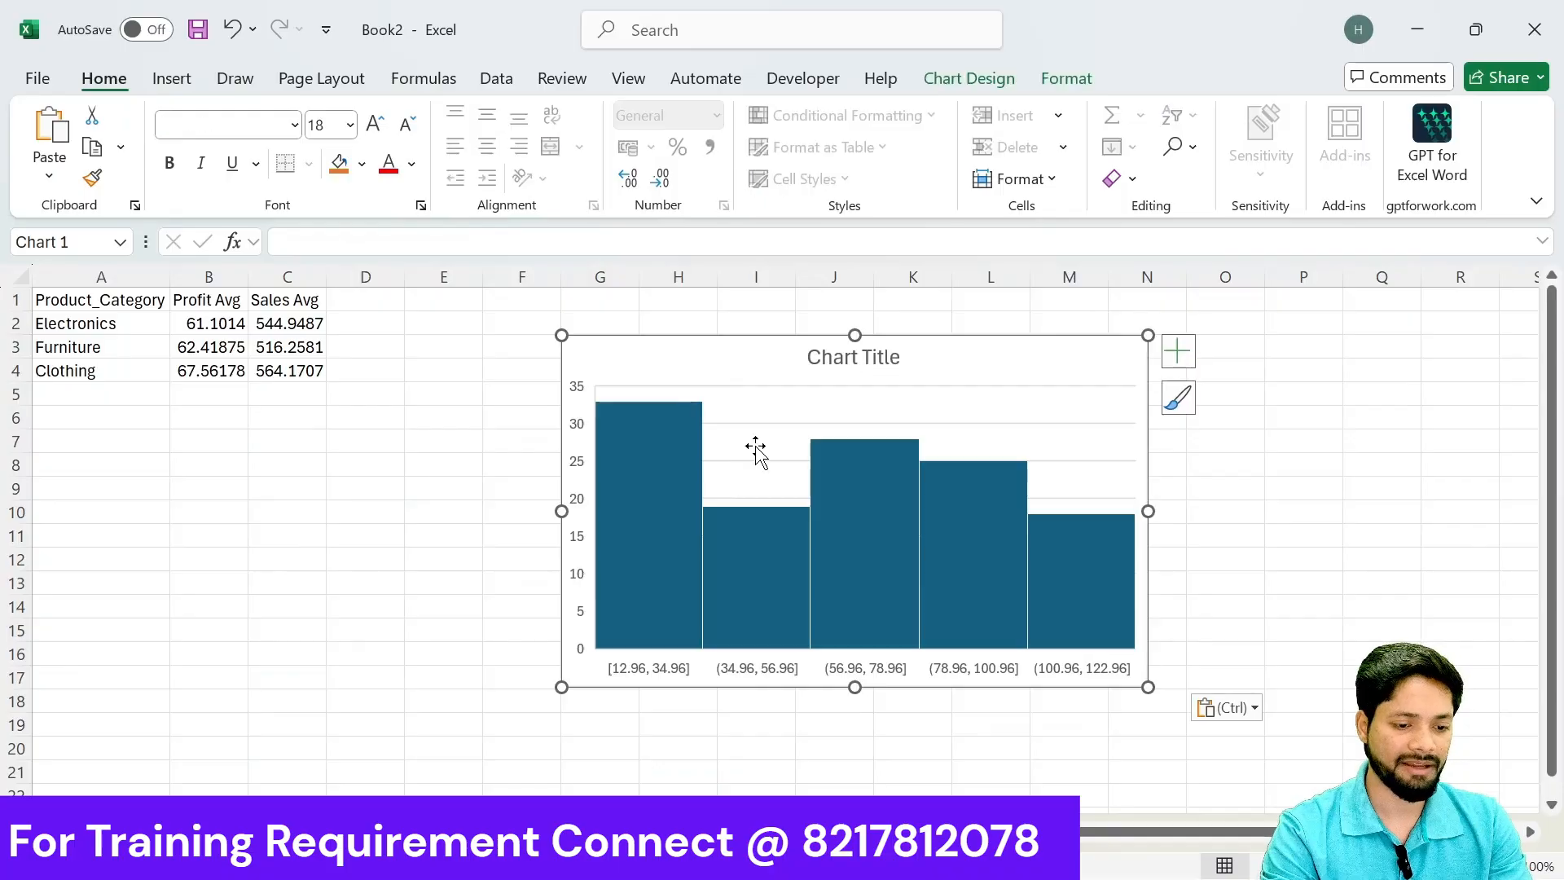
{"action": "left_click_drag", "start_coordinate": [744, 366], "coordinate": [221, 441]}
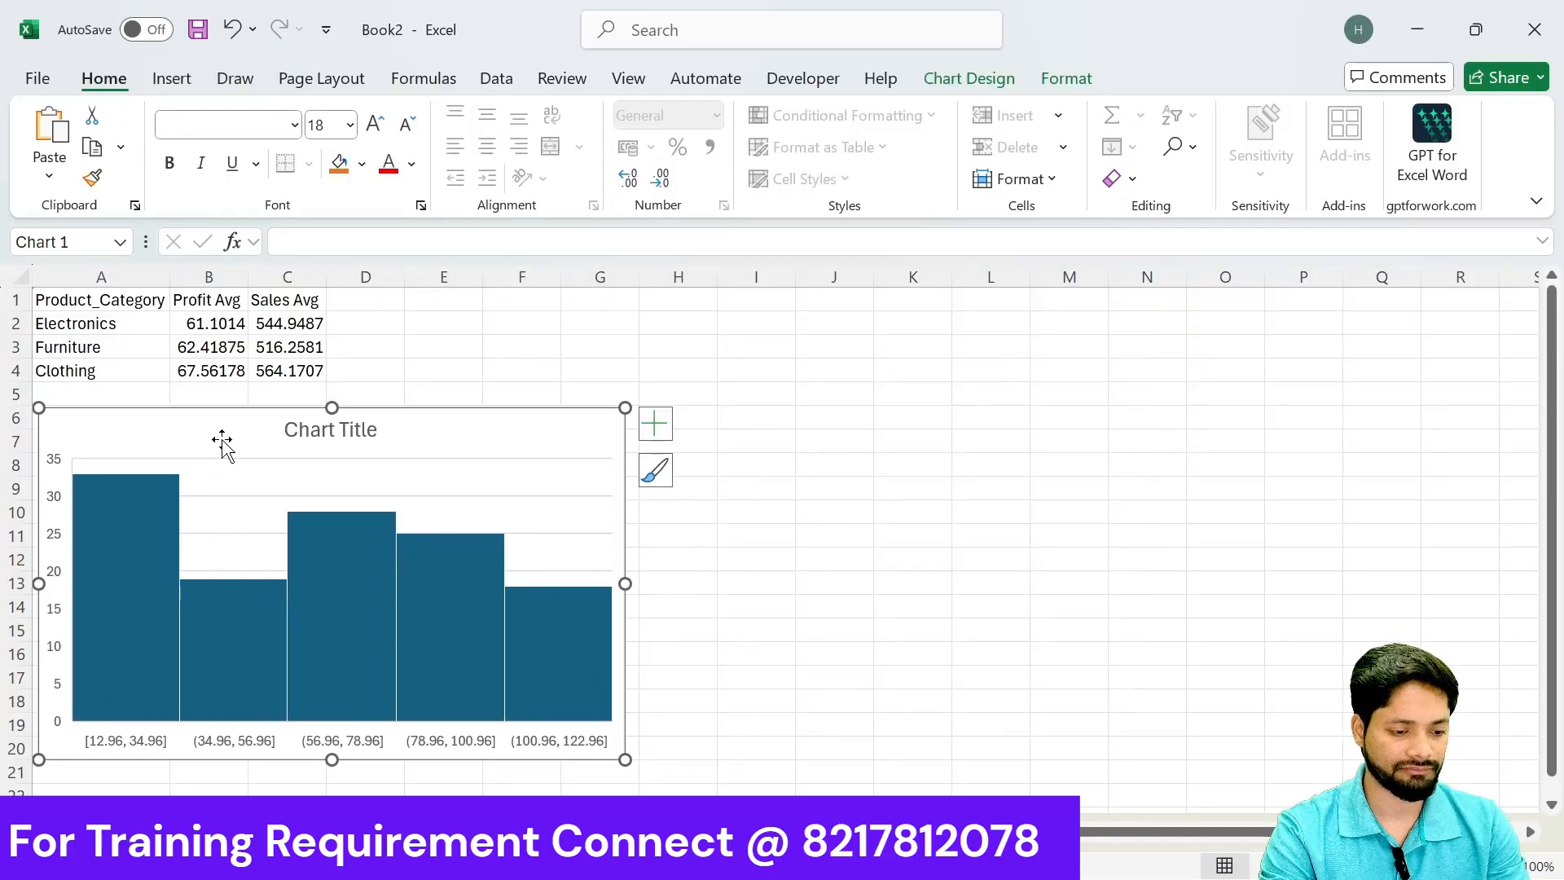
{"action": "left_click", "coordinate": [761, 506]}
Step: Consult the insights slide, return to the workbook and insert a histogram of the Sales column on the data sheet
{"action": "key", "text": "alt+Tab"}
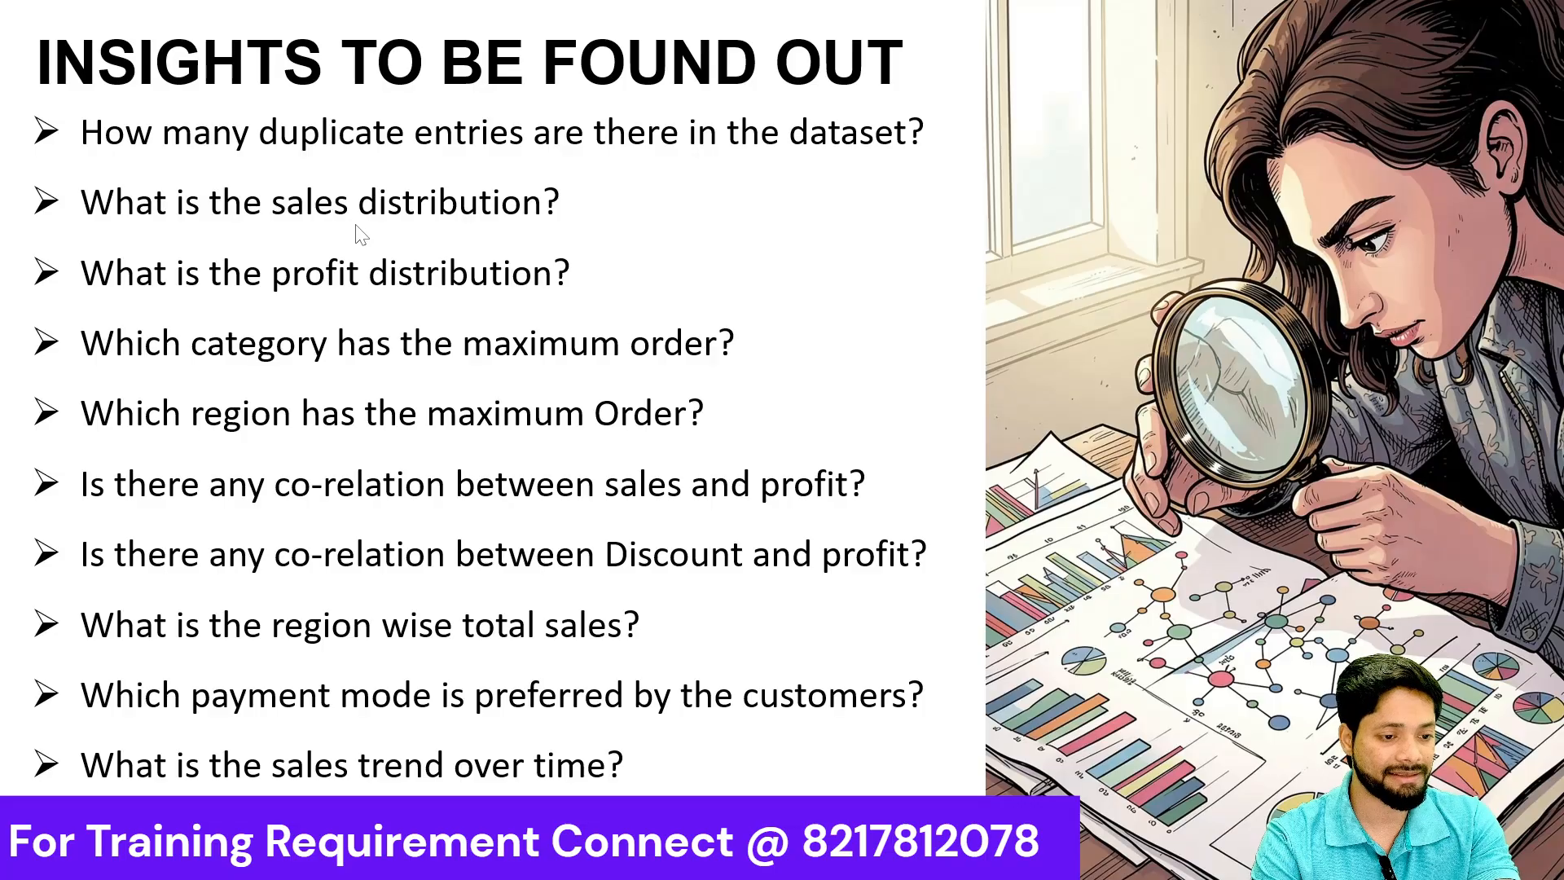
{"action": "key", "text": "alt+Tab"}
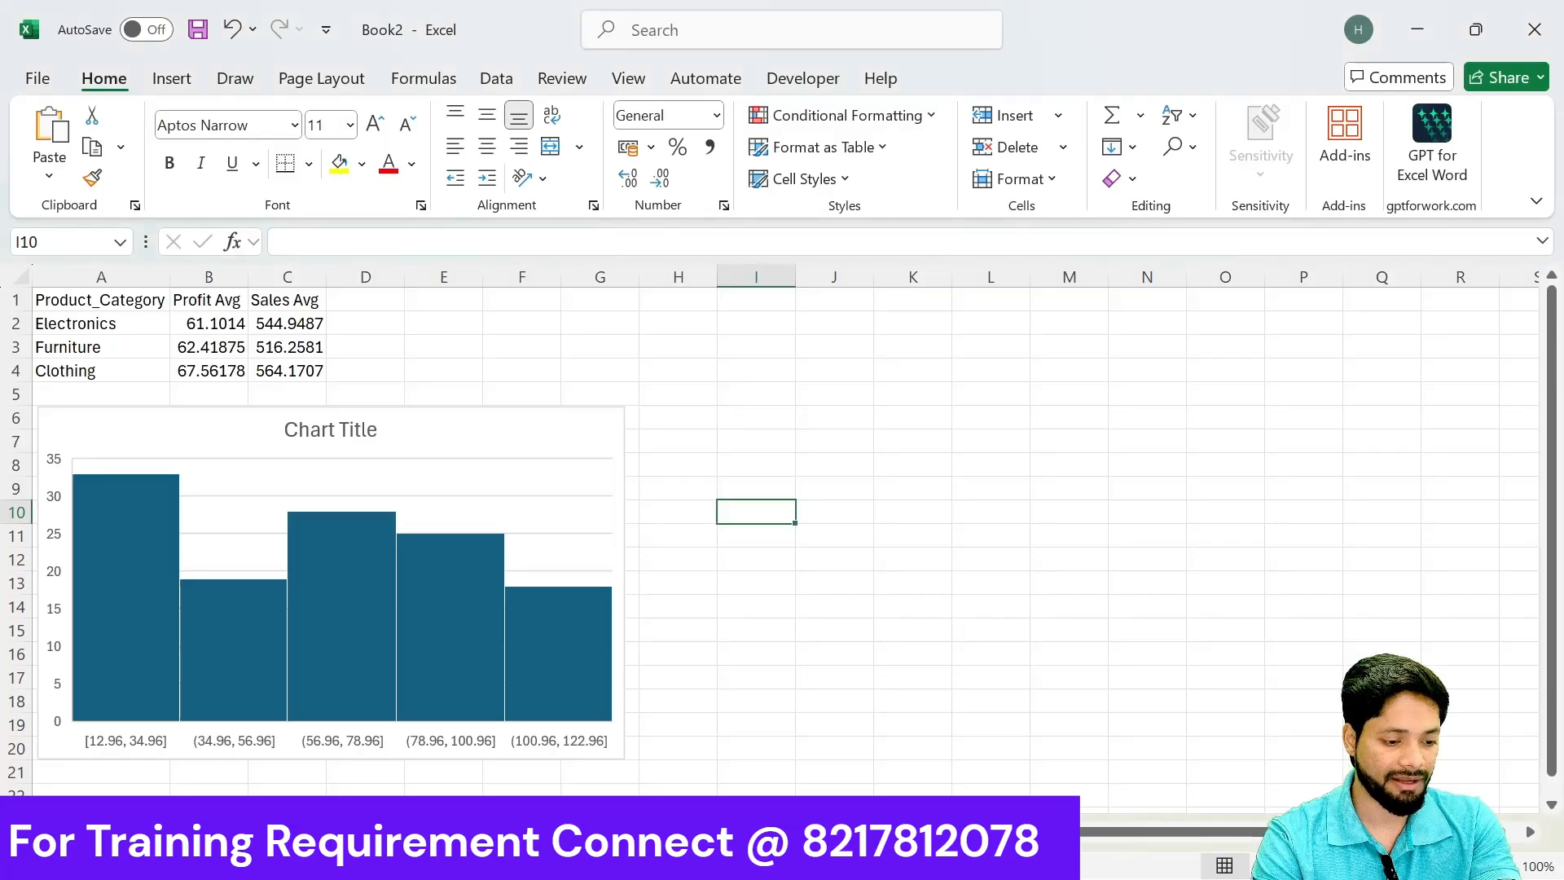
{"action": "left_click", "coordinate": [269, 832]}
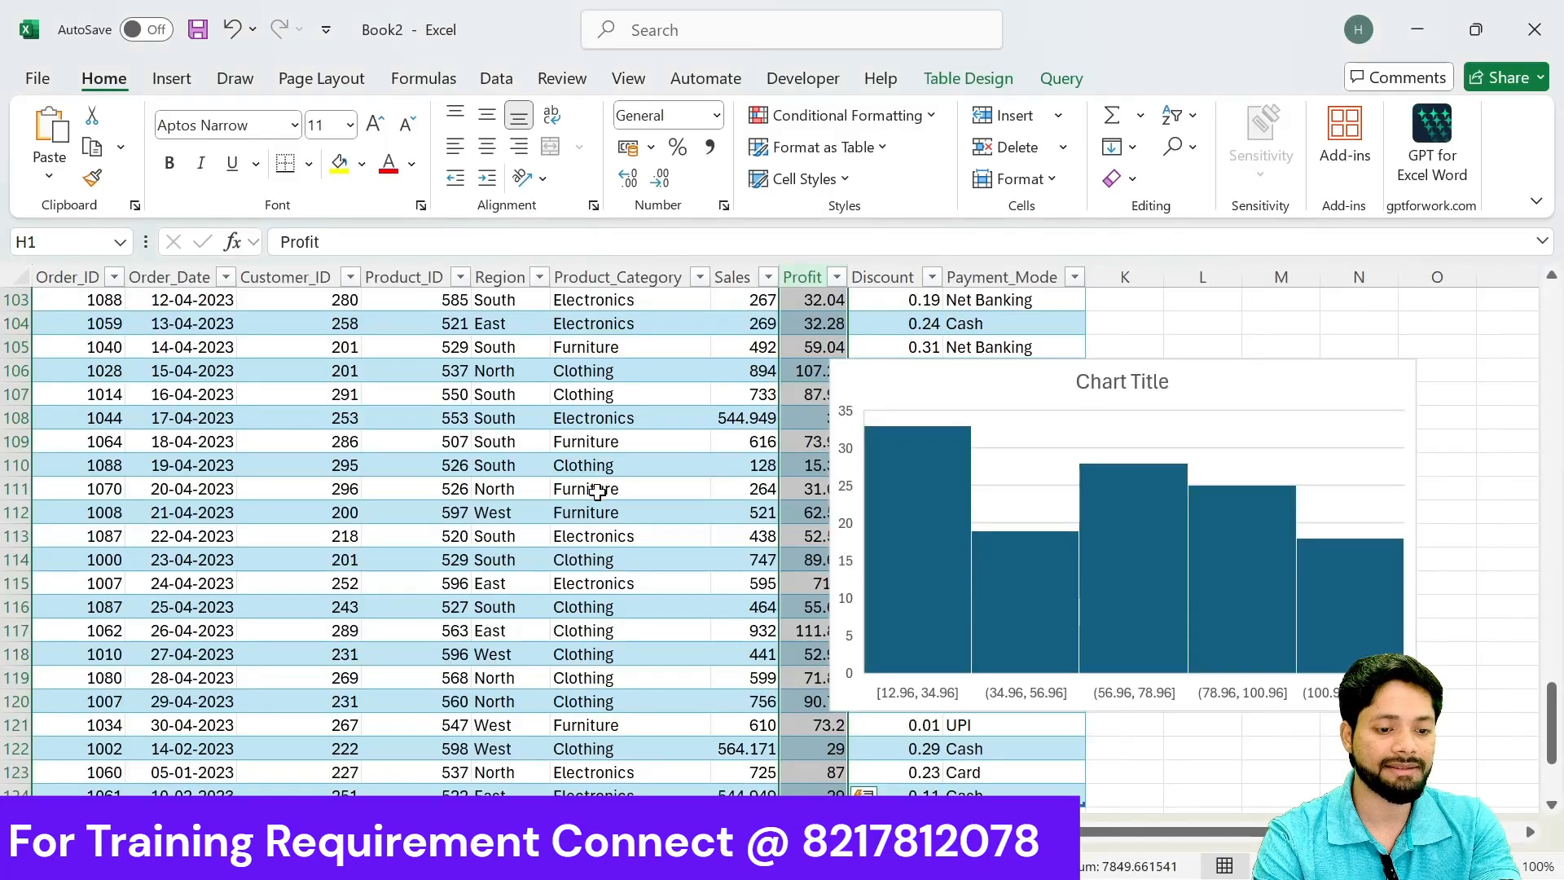
{"action": "left_click", "coordinate": [740, 275]}
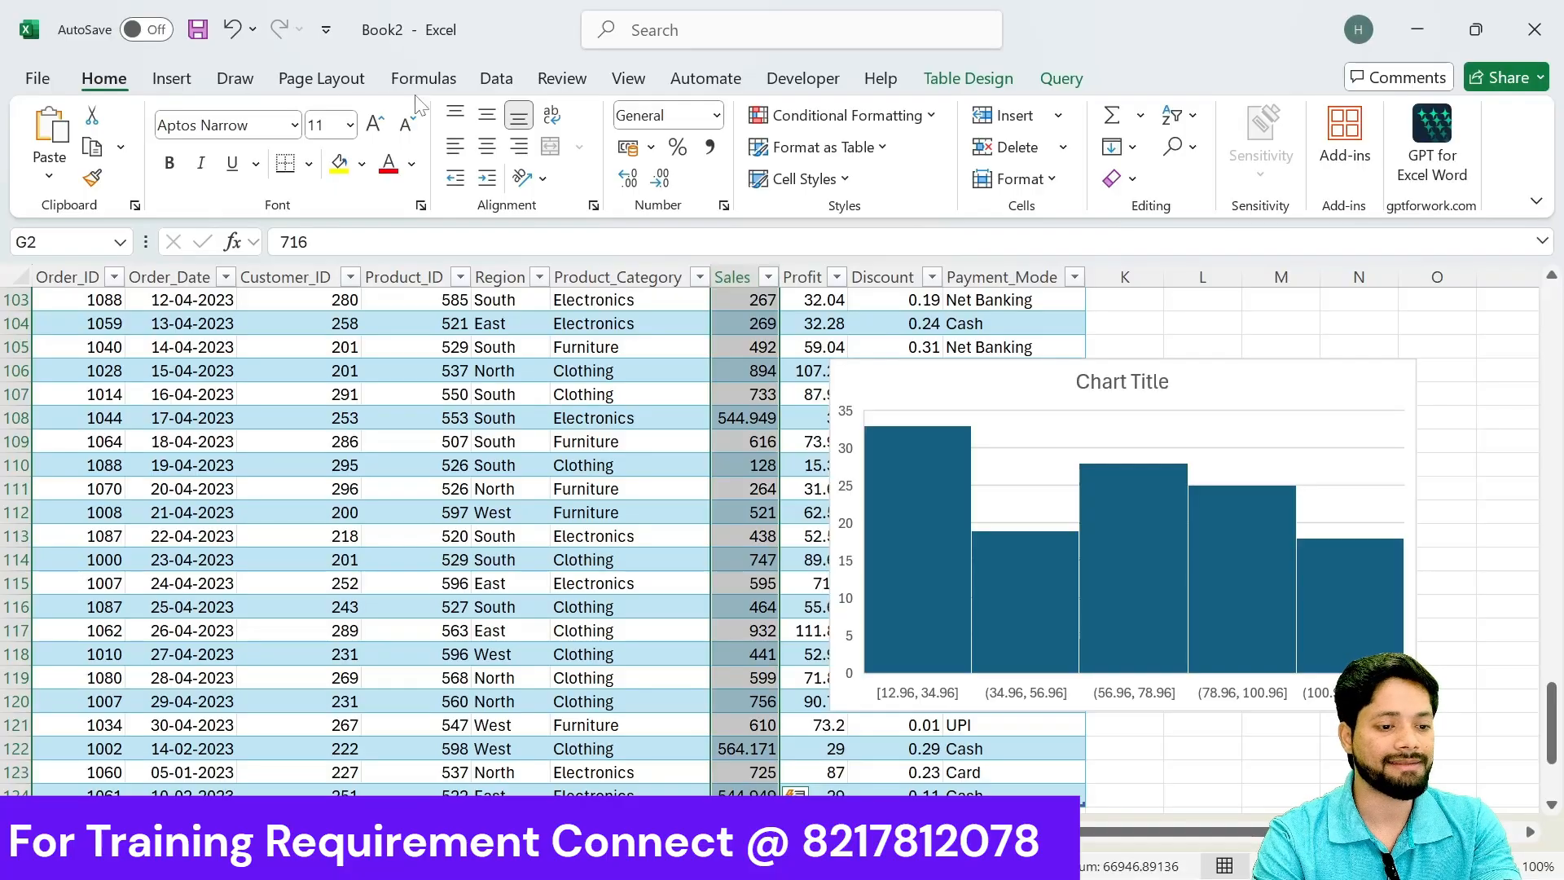
{"action": "left_click", "coordinate": [167, 80]}
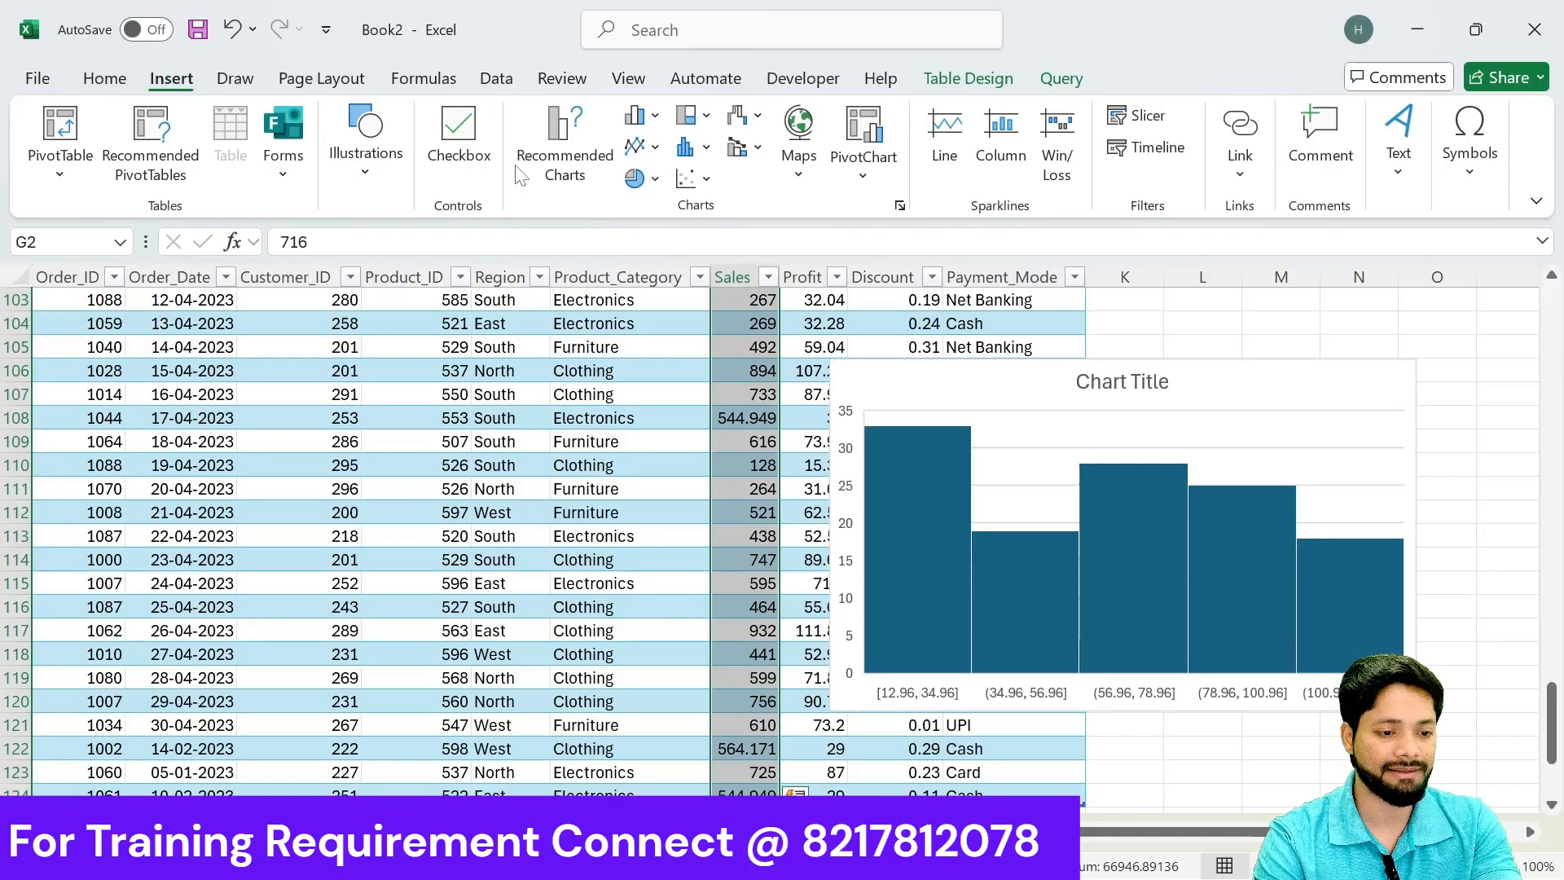
{"action": "left_click", "coordinate": [539, 178]}
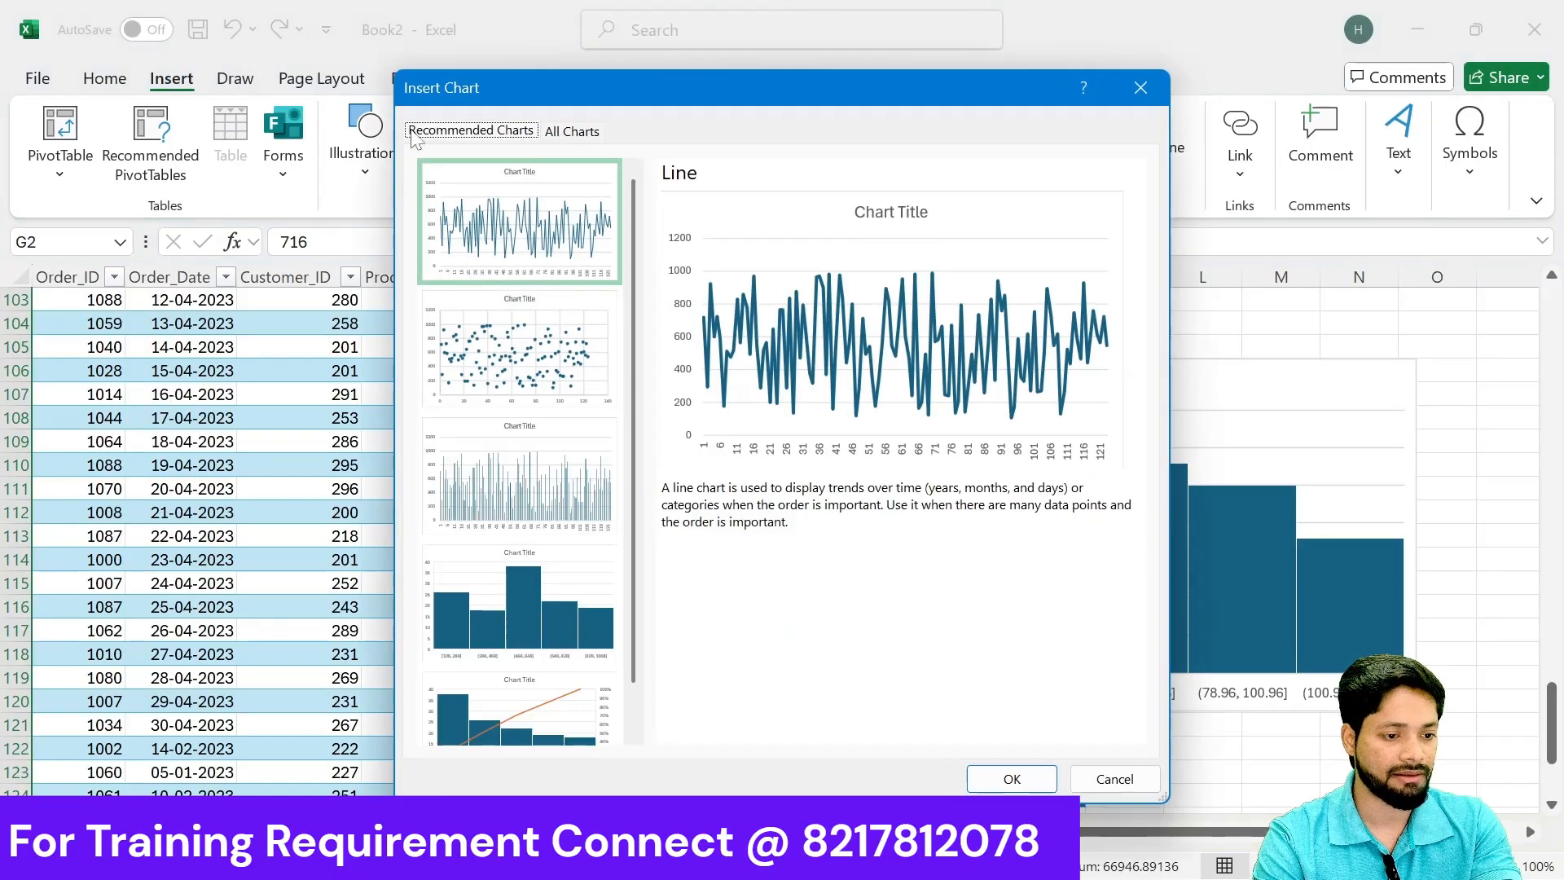
{"action": "left_click", "coordinate": [562, 131]}
{"action": "mouse_move", "coordinate": [604, 429]}
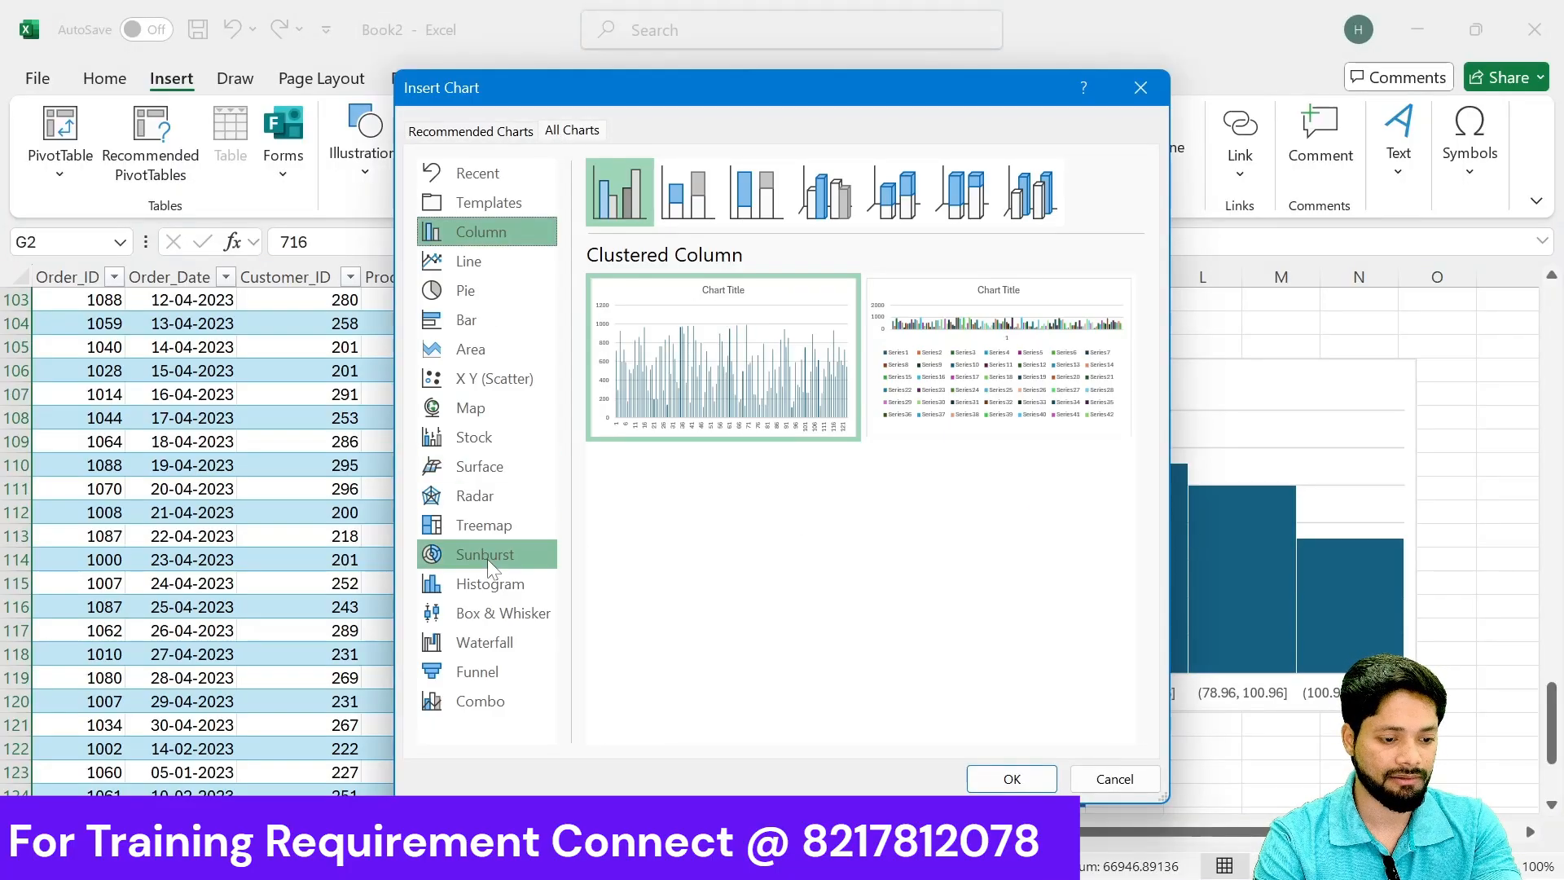
{"action": "left_click", "coordinate": [478, 585]}
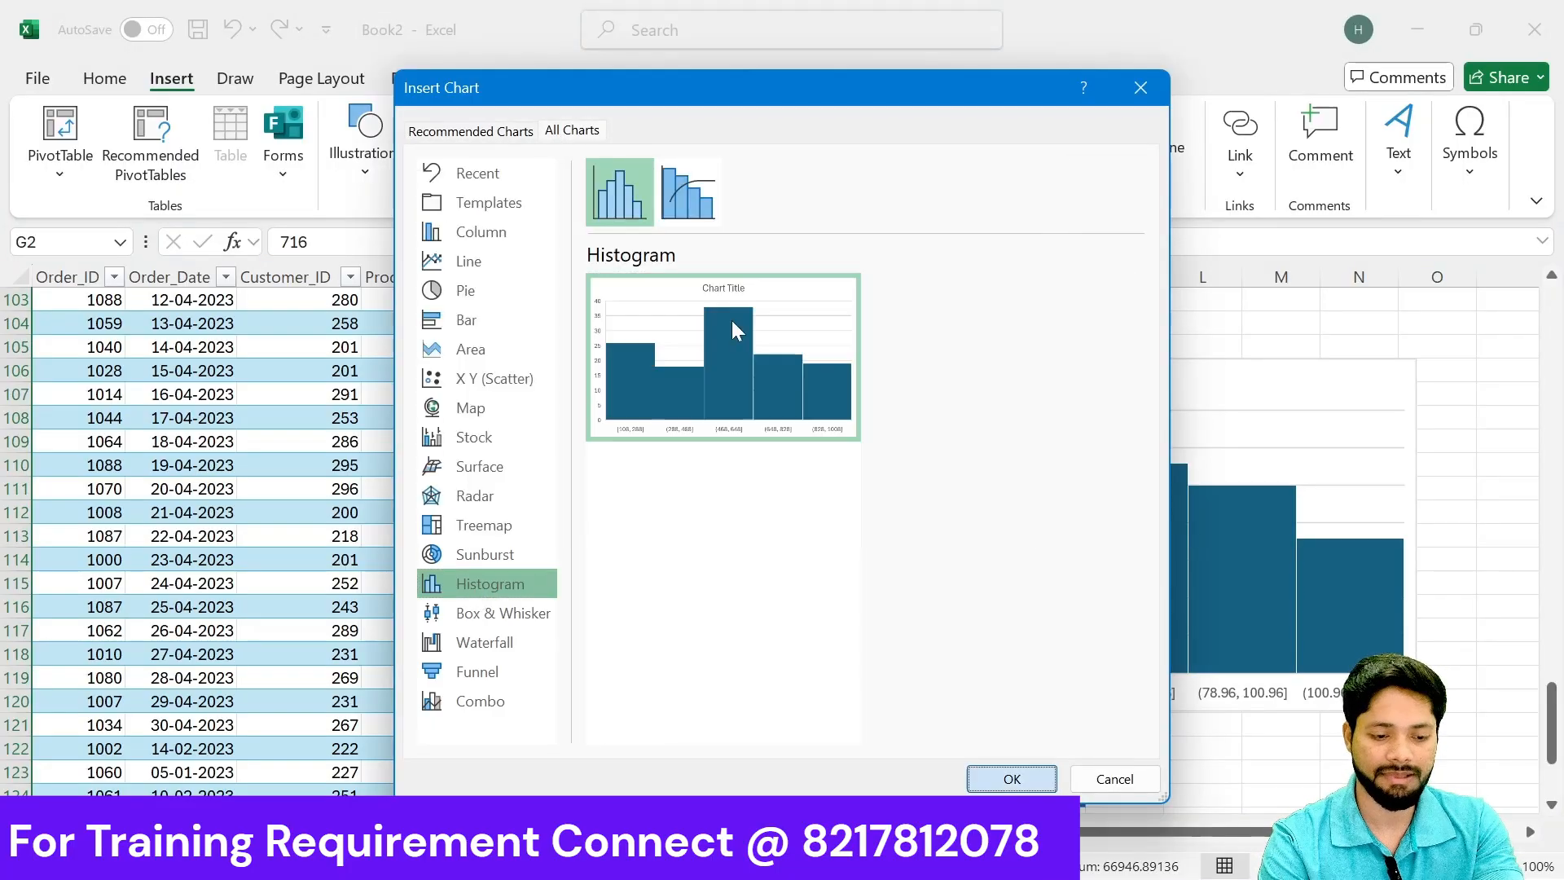
{"action": "double_click", "coordinate": [733, 324]}
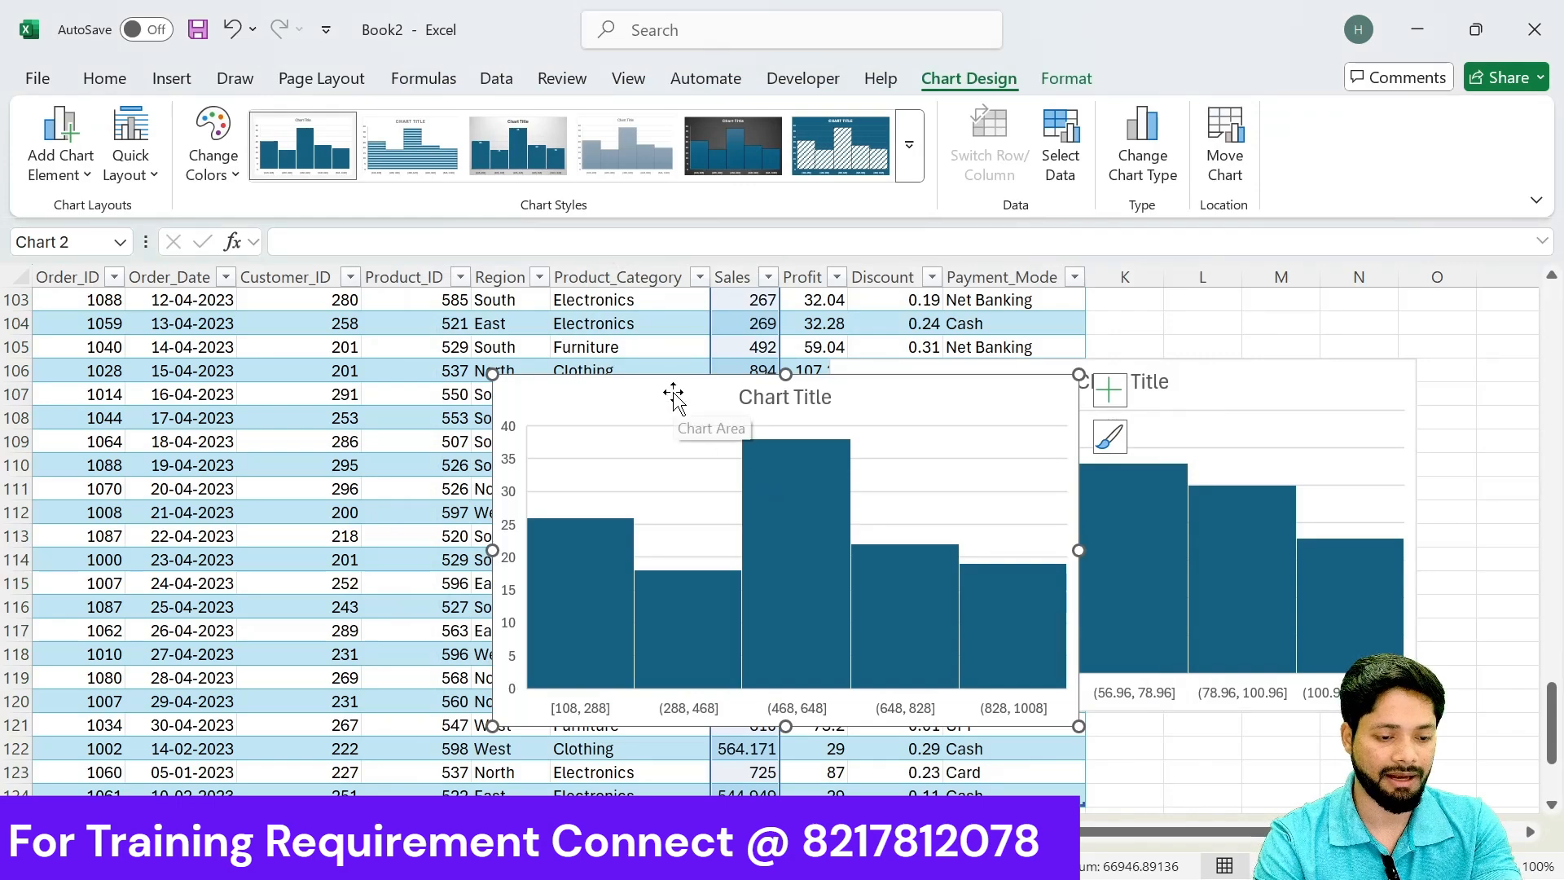
Step: Change the Sales histogram's title to "Sales Dispersion" and close the title formatting options
{"action": "double_click", "coordinate": [771, 398]}
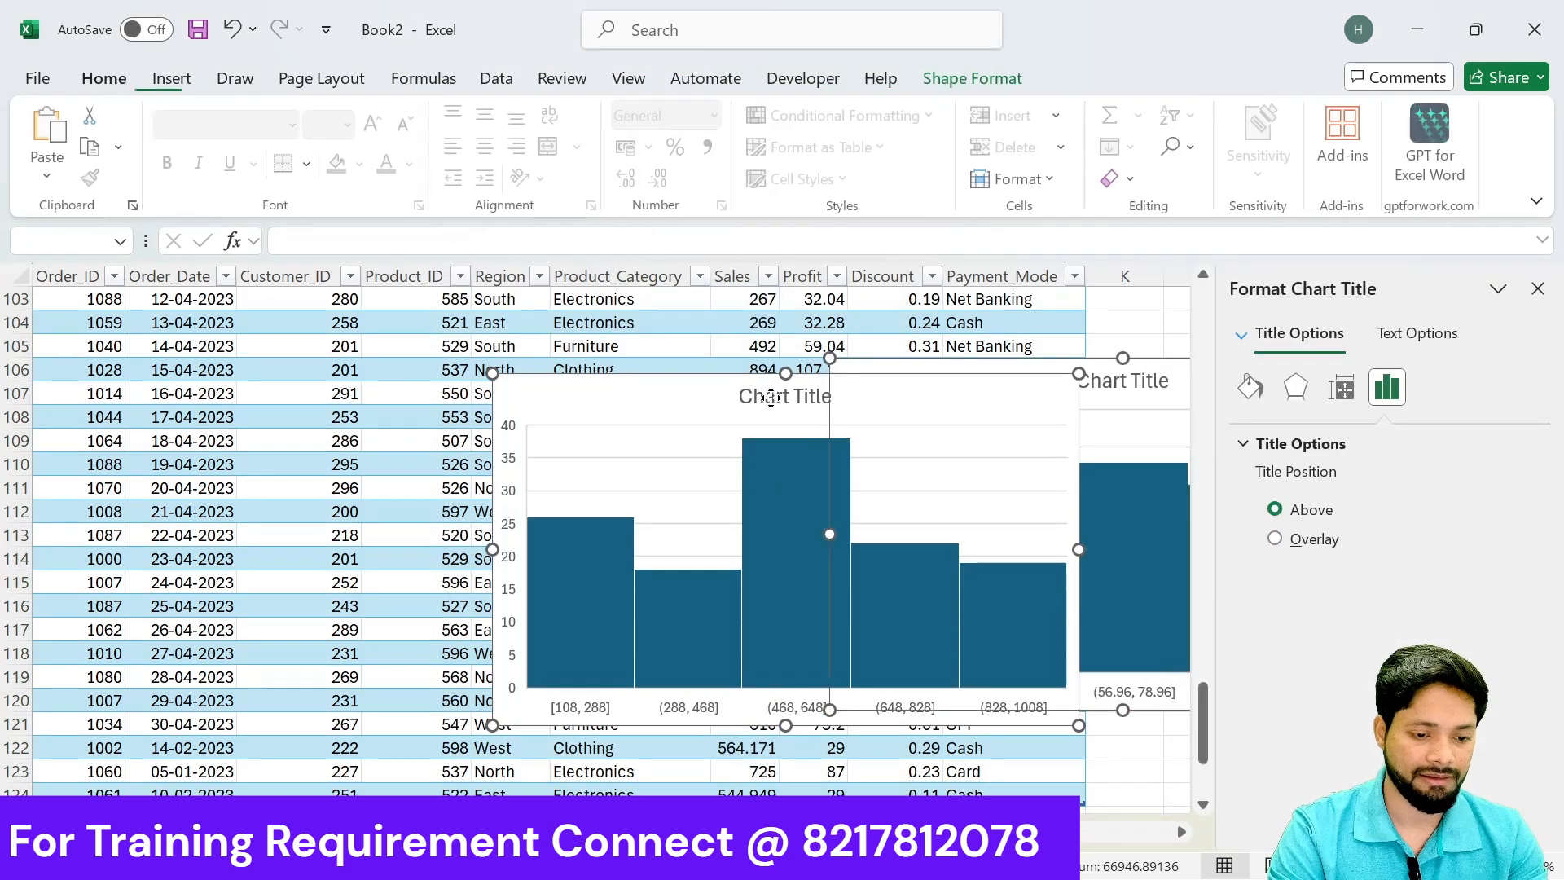
{"action": "left_click", "coordinate": [463, 405]}
{"action": "left_click", "coordinate": [835, 404]}
{"action": "left_click", "coordinate": [794, 403]}
{"action": "double_click", "coordinate": [780, 397]}
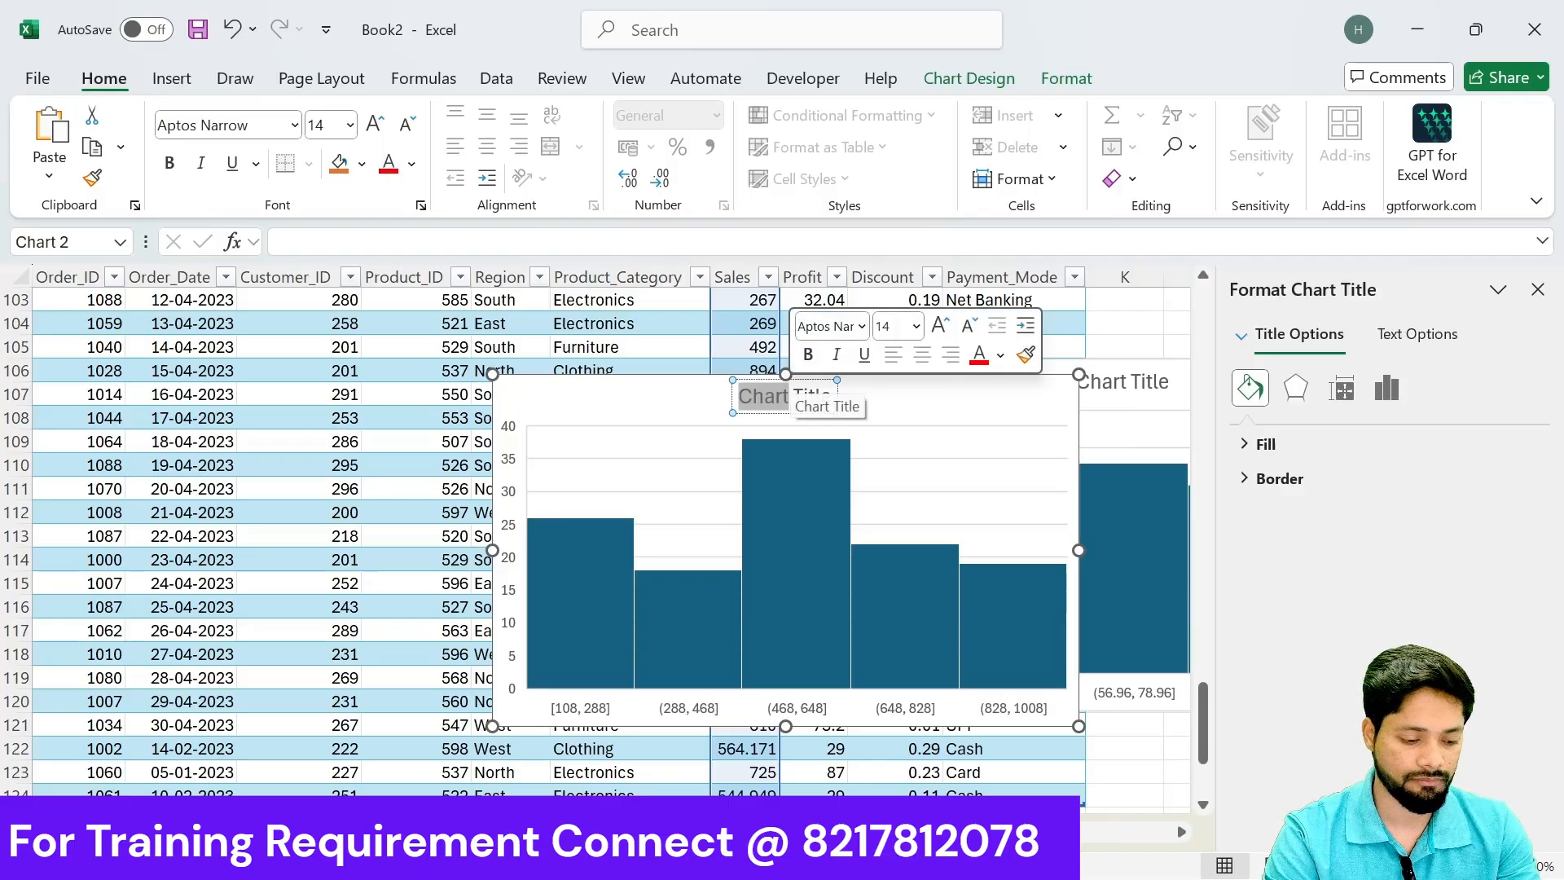
{"action": "type", "text": "A"}
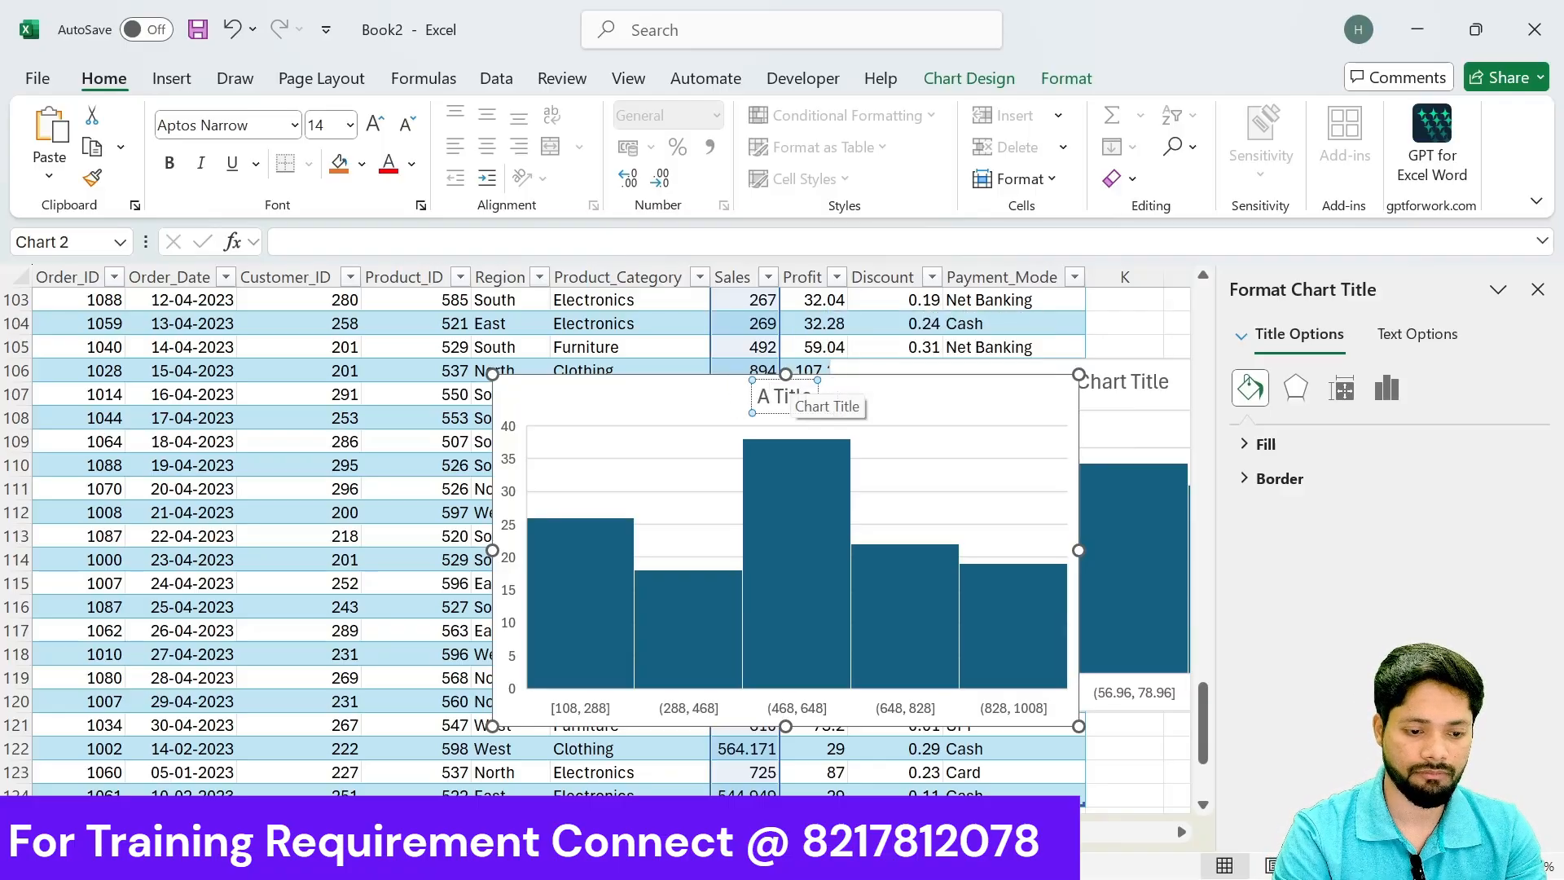
{"action": "key", "text": "BackSpace"}
{"action": "key", "text": "BackSpace"}
{"action": "key", "text": "BackSpace"}
{"action": "key", "text": "BackSpace"}
{"action": "key", "text": "BackSpace"}
{"action": "key", "text": "BackSpace"}
{"action": "key", "text": "BackSpace"}
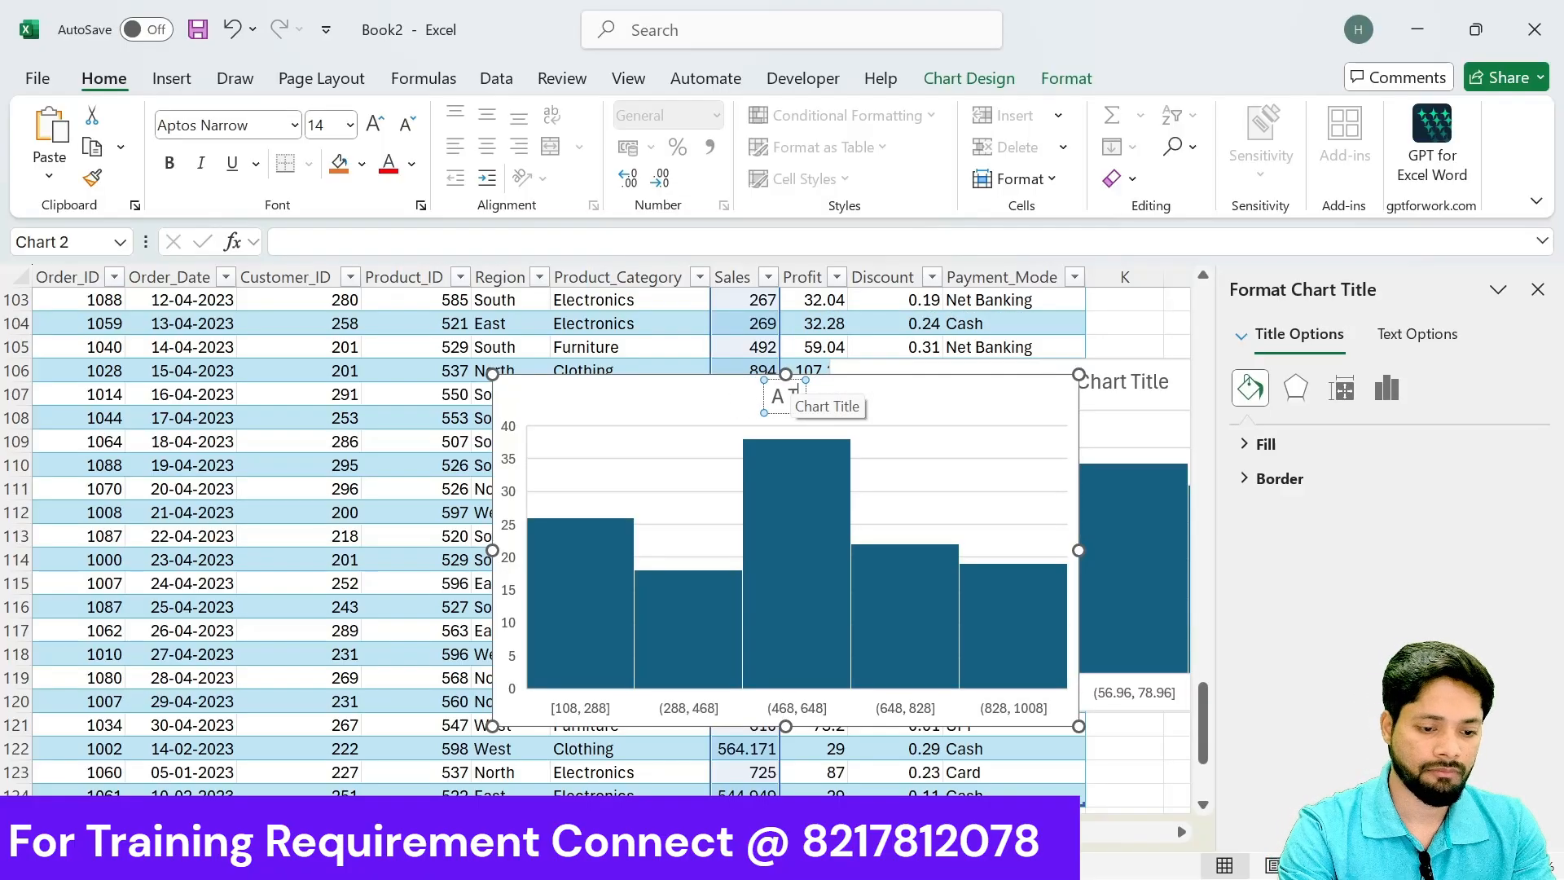
{"action": "type", "text": "Sa"}
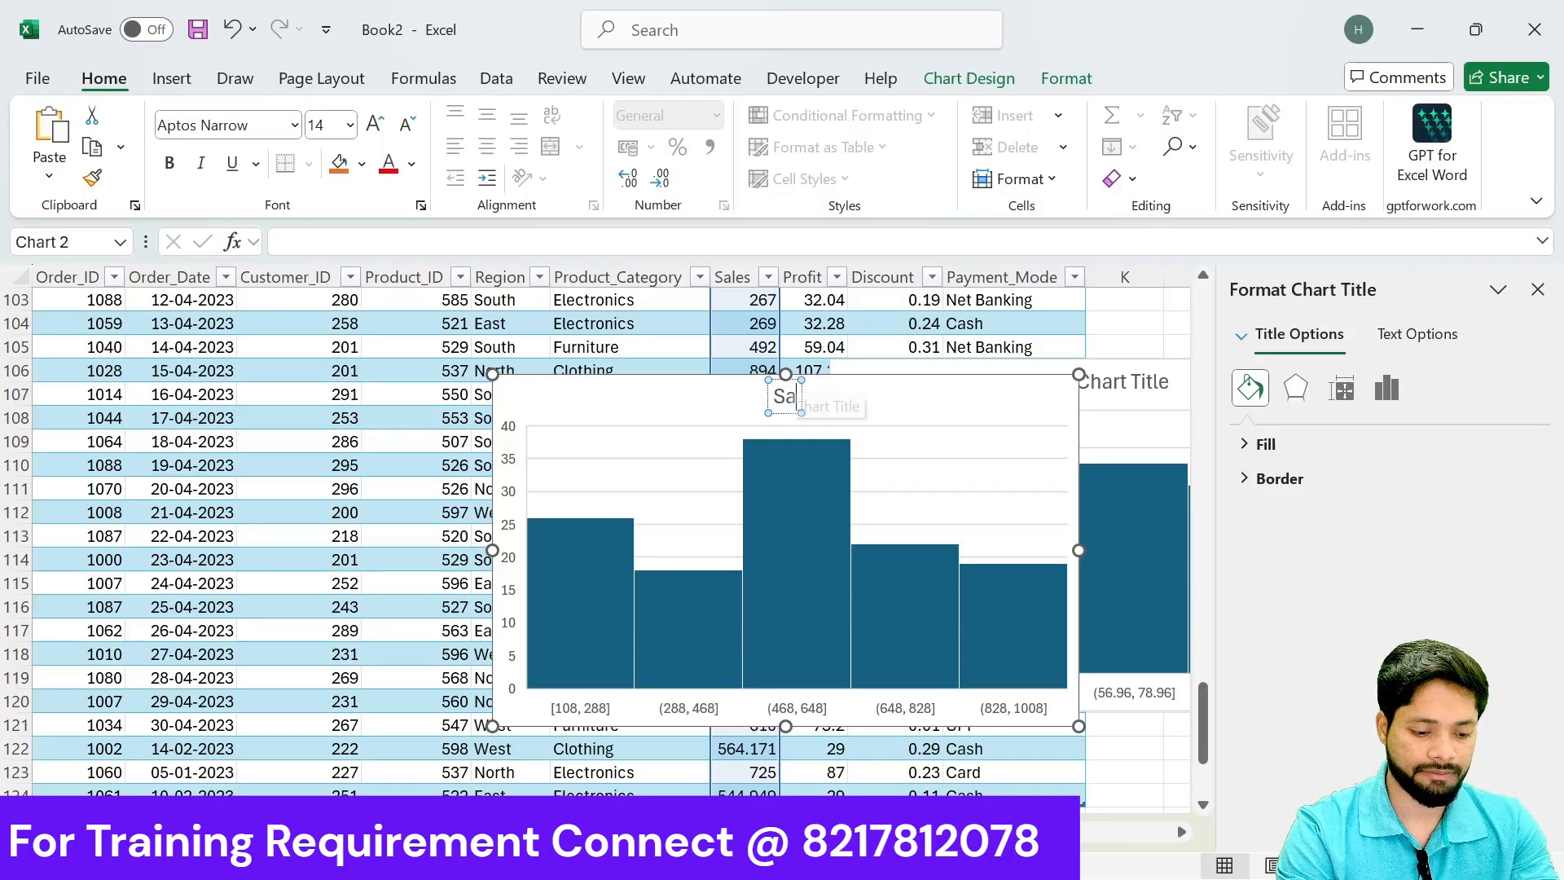
{"action": "type", "text": "les Distribut"}
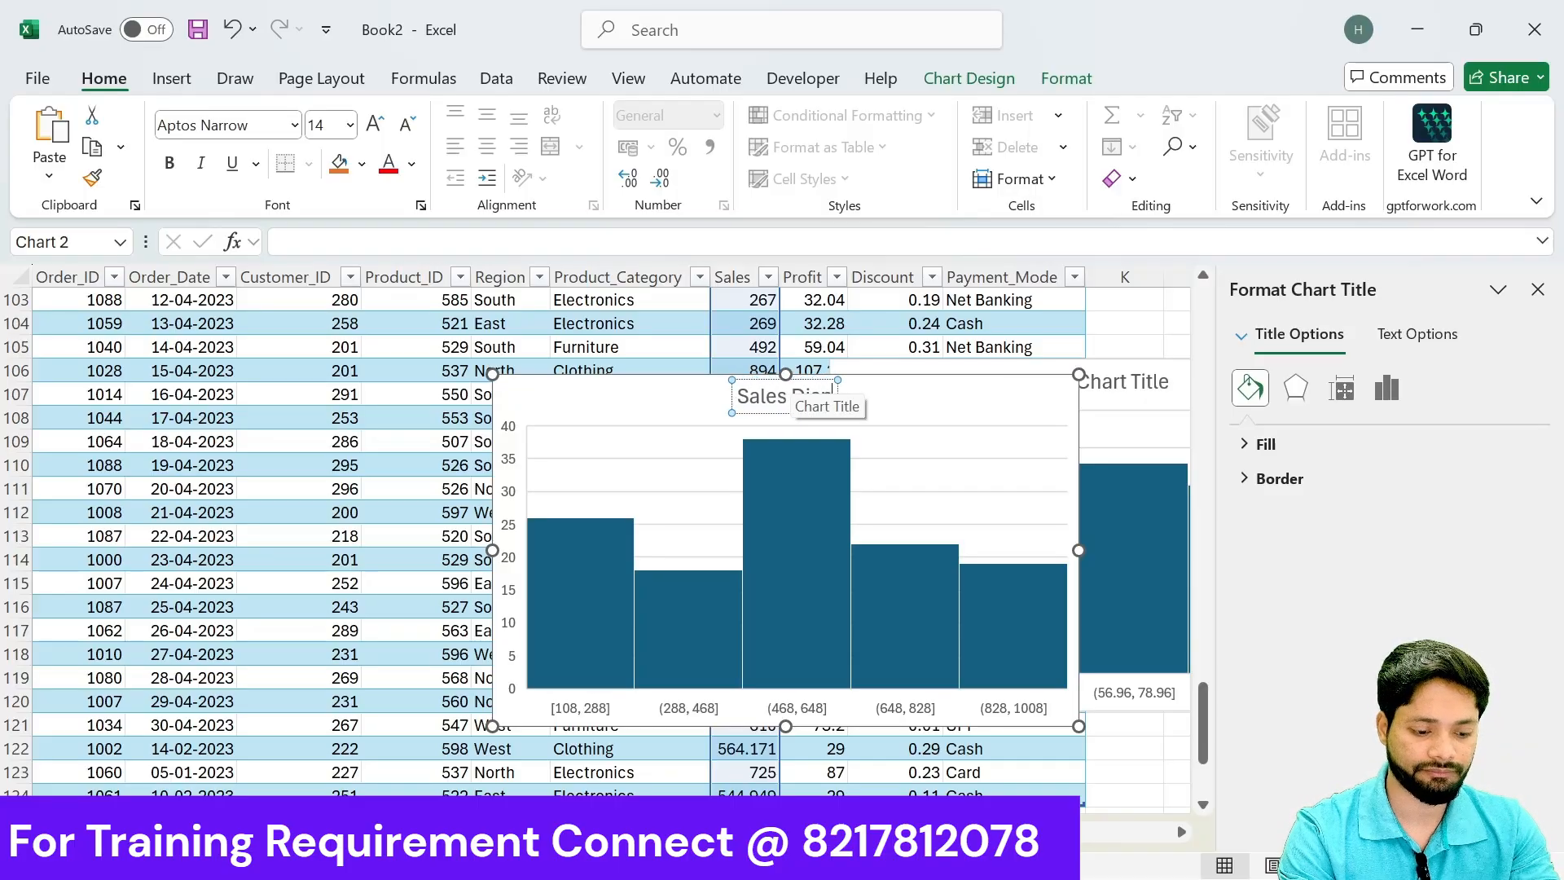
{"action": "type", "text": "ion"}
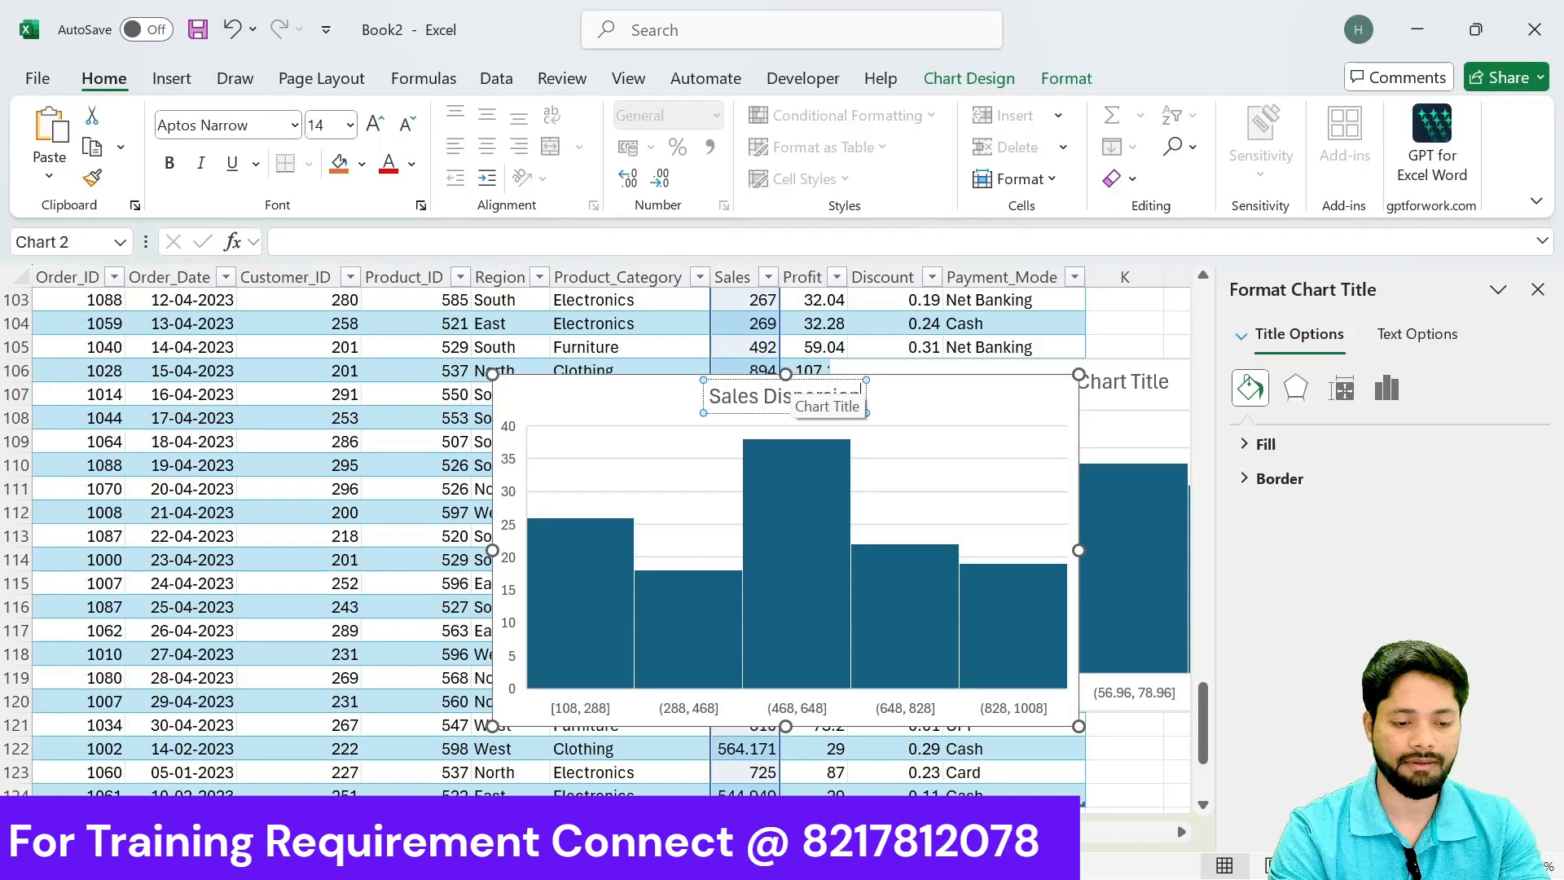
{"action": "left_click", "coordinate": [1538, 289]}
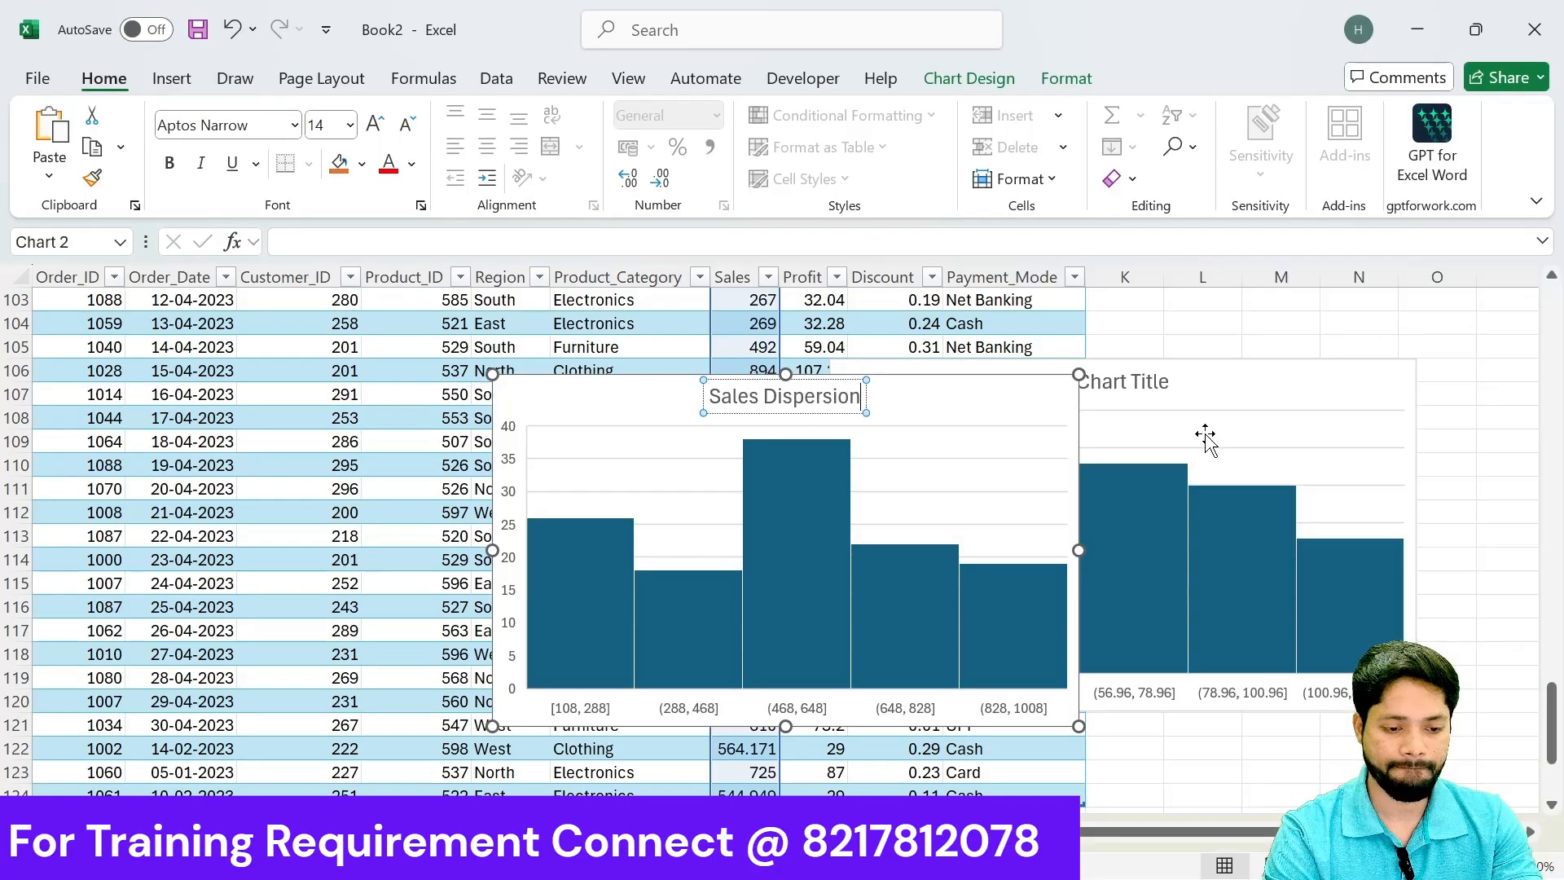
Step: Move the Sales Dispersion histogram from the data sheet to the category averages sheet, starting at cell I10
{"action": "left_click", "coordinate": [1417, 336]}
{"action": "left_click", "coordinate": [1035, 381]}
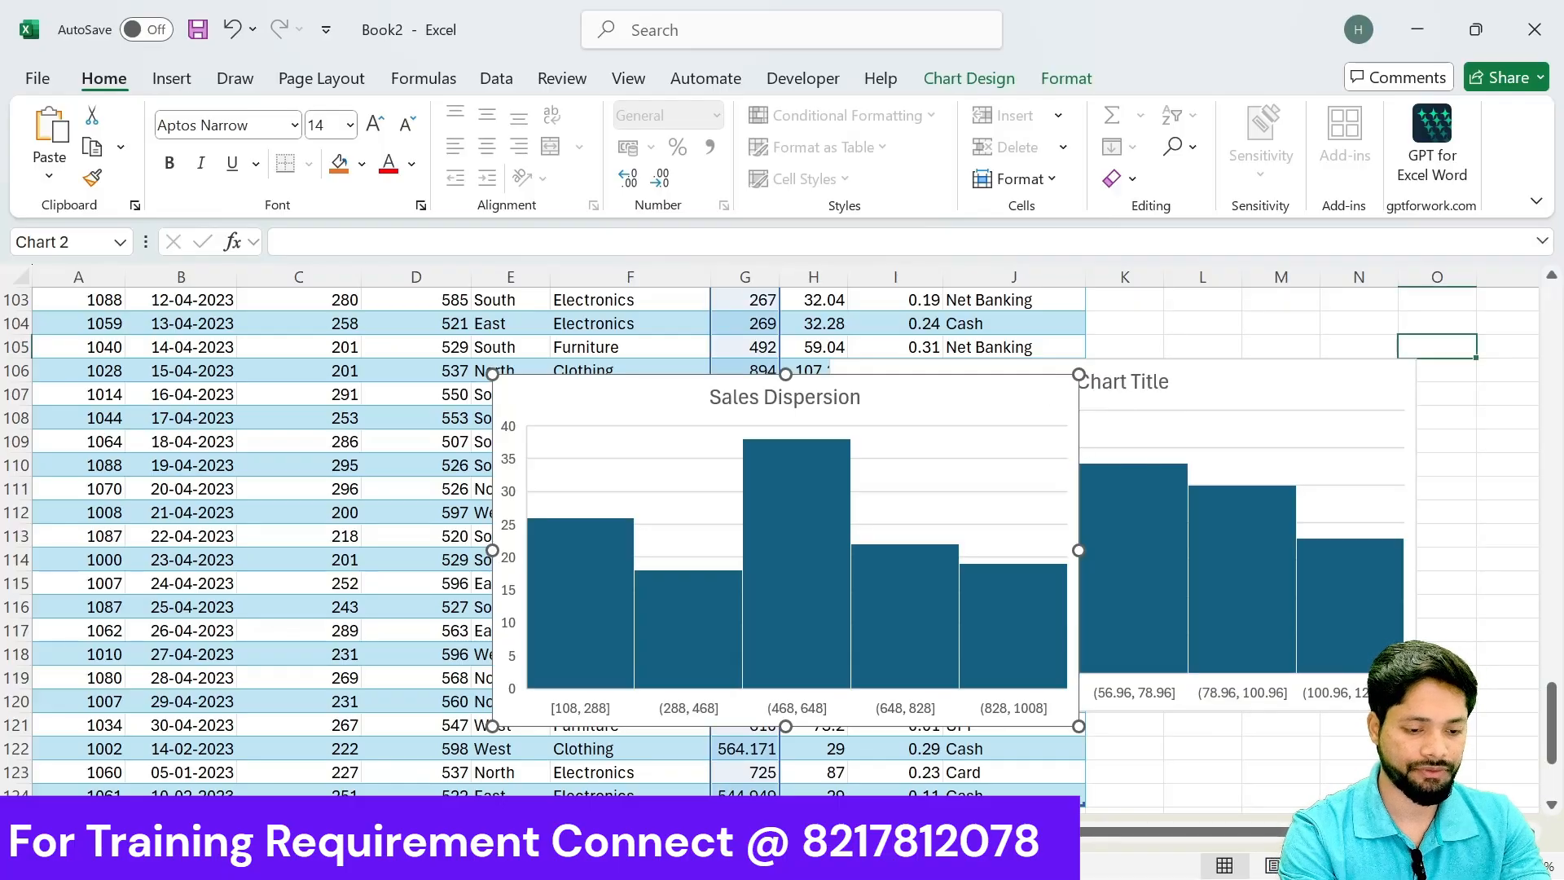
{"action": "key", "text": "ctrl+x"}
{"action": "left_click", "coordinate": [326, 832]}
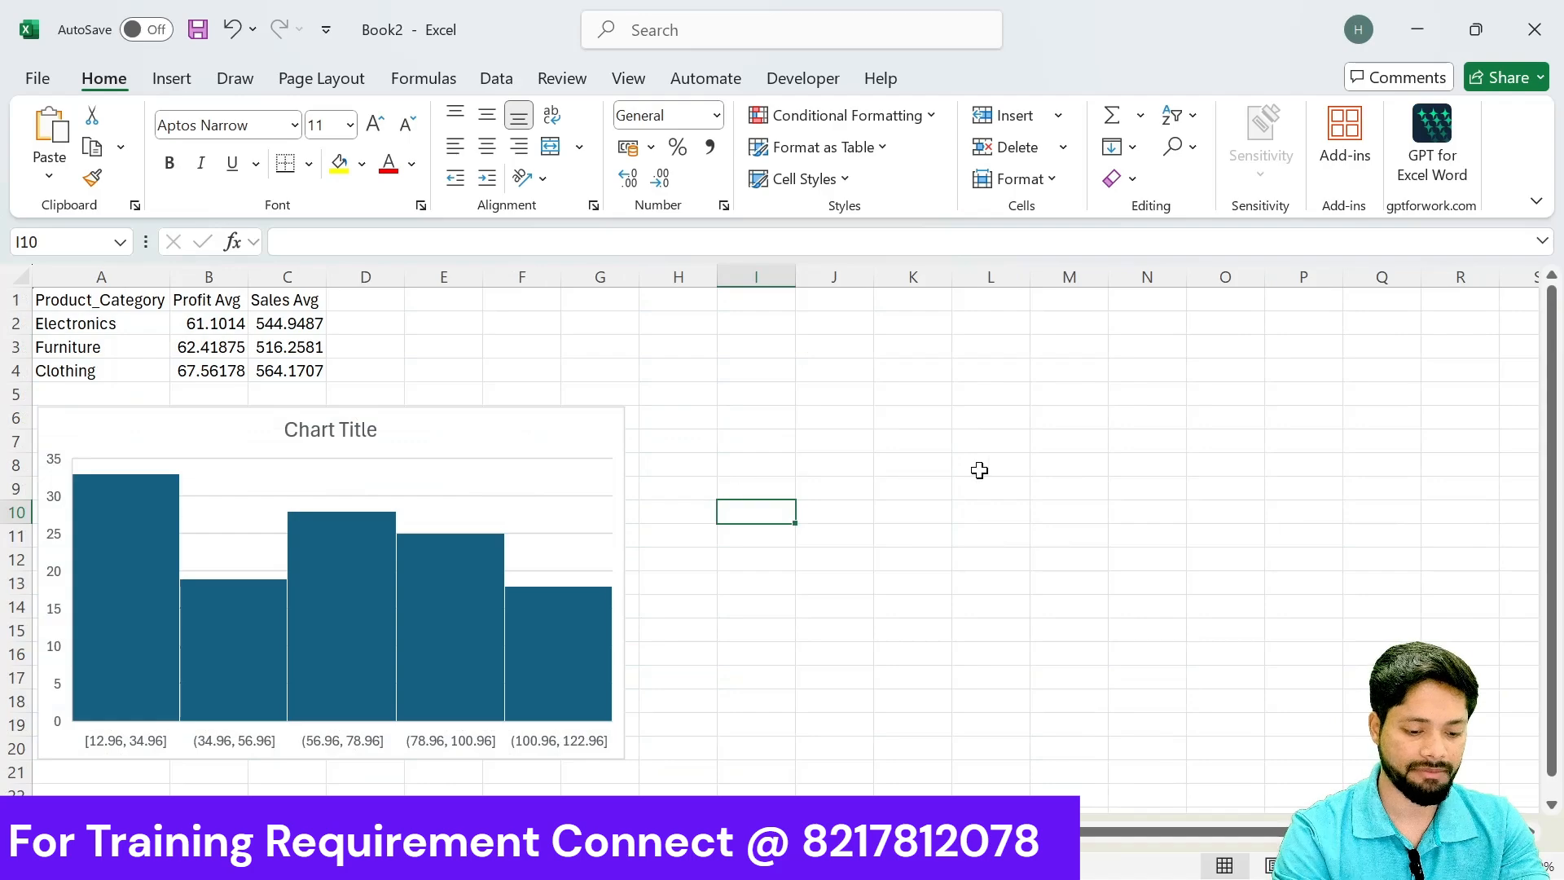
{"action": "key", "text": "ctrl+v"}
Step: Title the Profit histogram "Profit dispersion" and align the Sales Dispersion histogram level beside it
{"action": "left_click", "coordinate": [343, 434]}
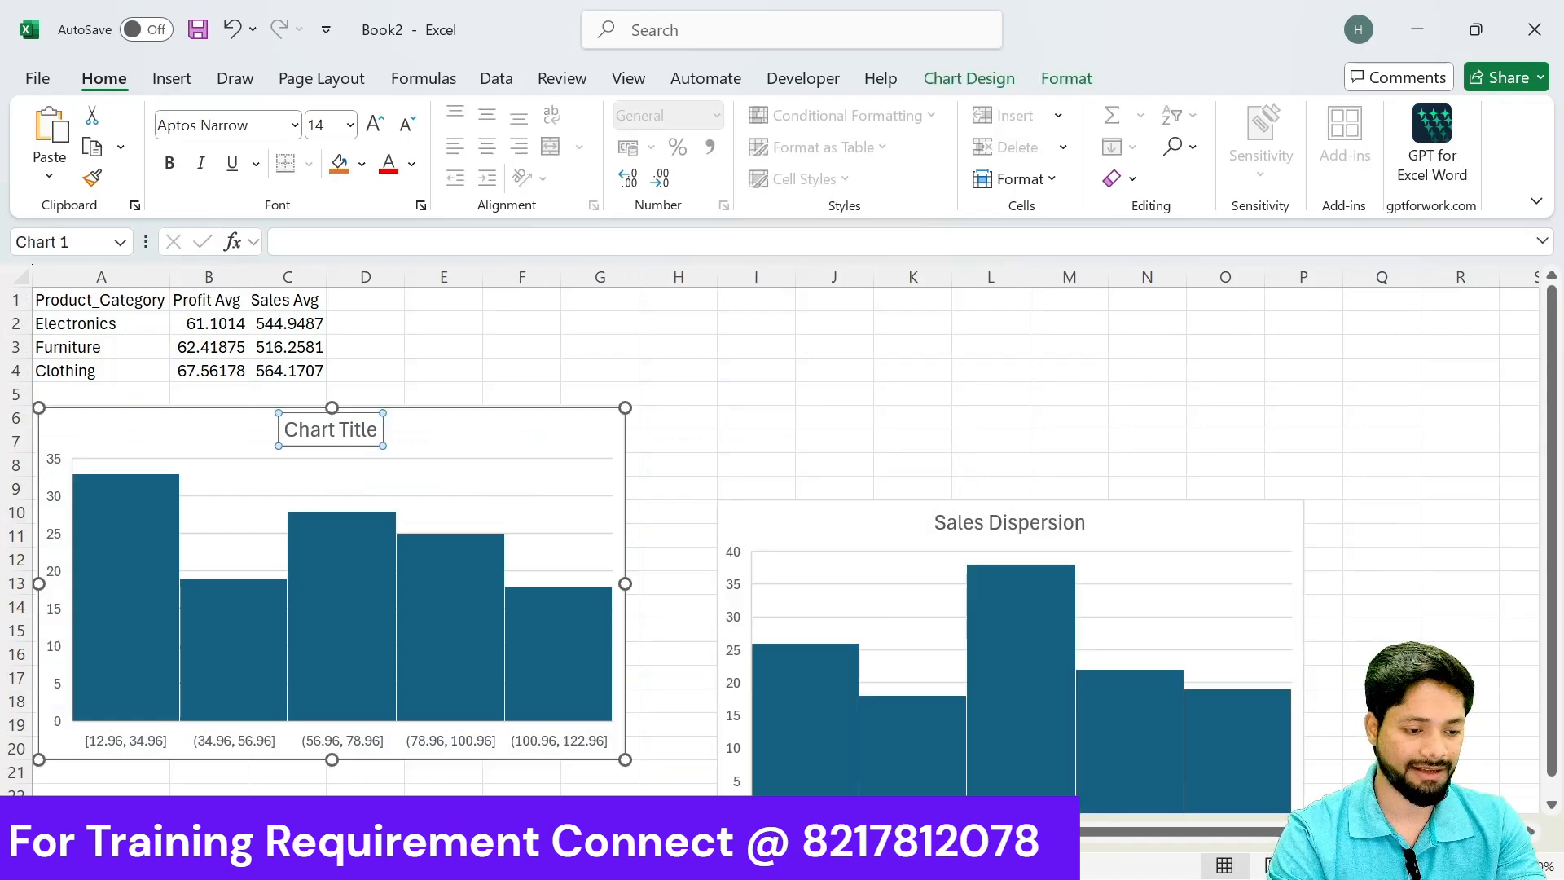
{"action": "triple_click", "coordinate": [344, 435]}
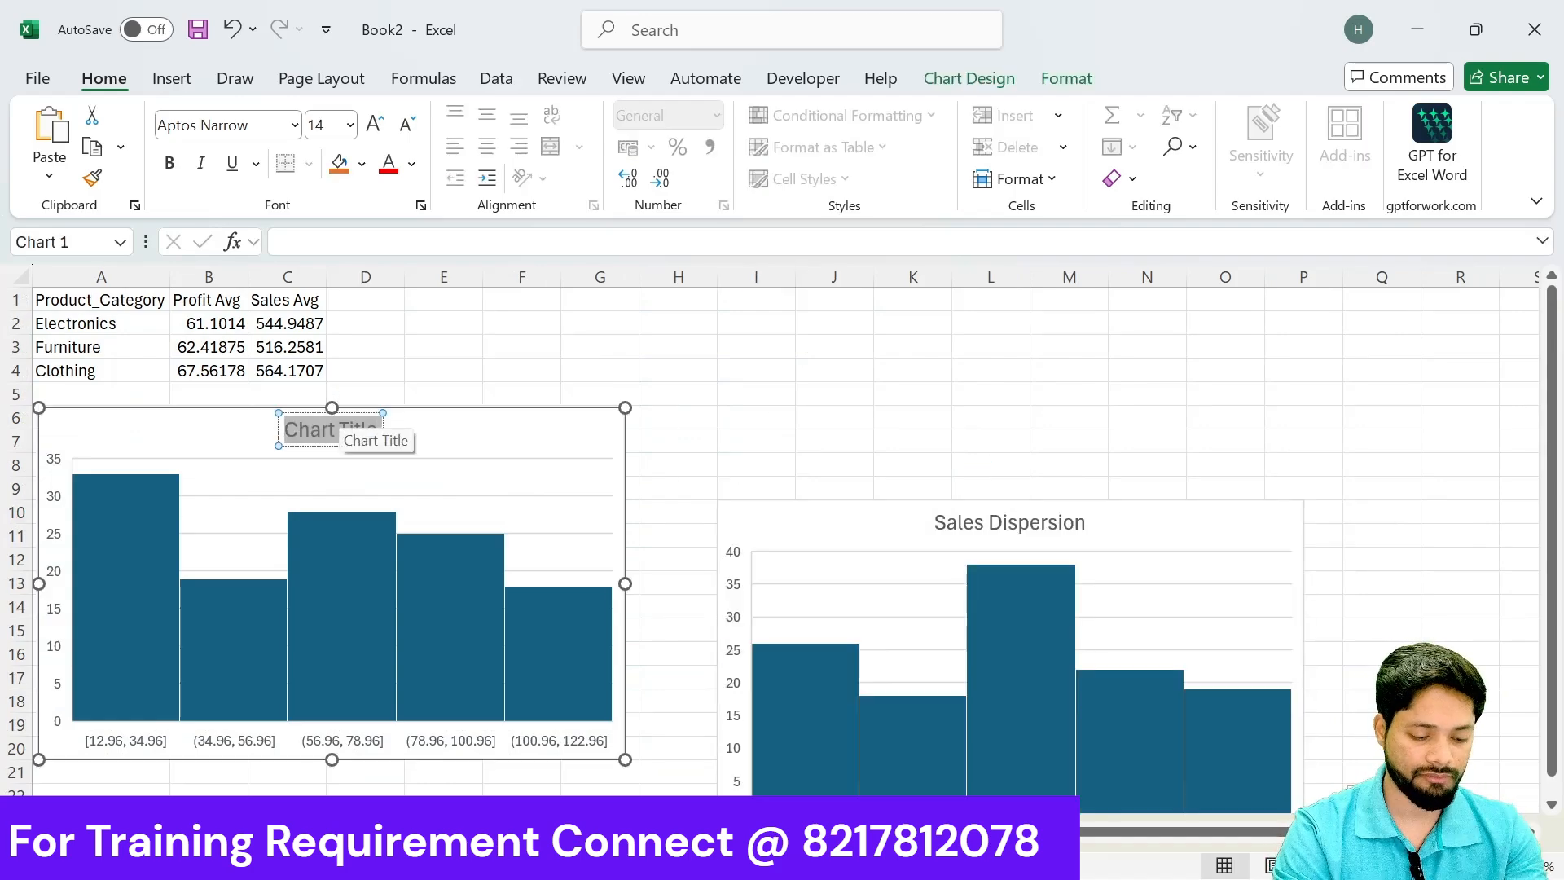
{"action": "type", "text": "Profit"}
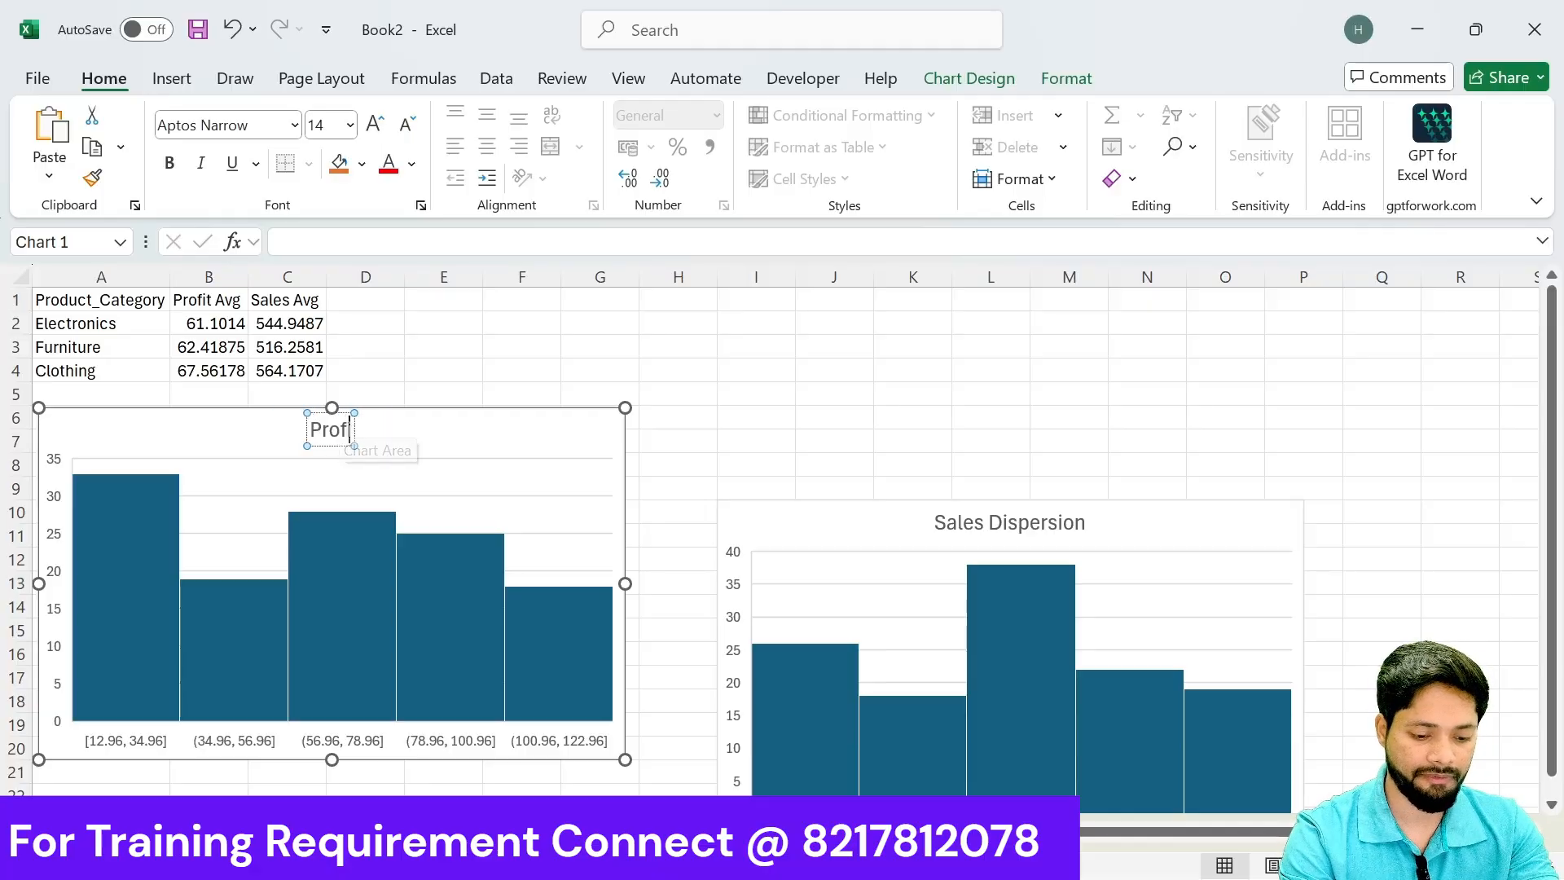
{"action": "type", "text": " dispersion"}
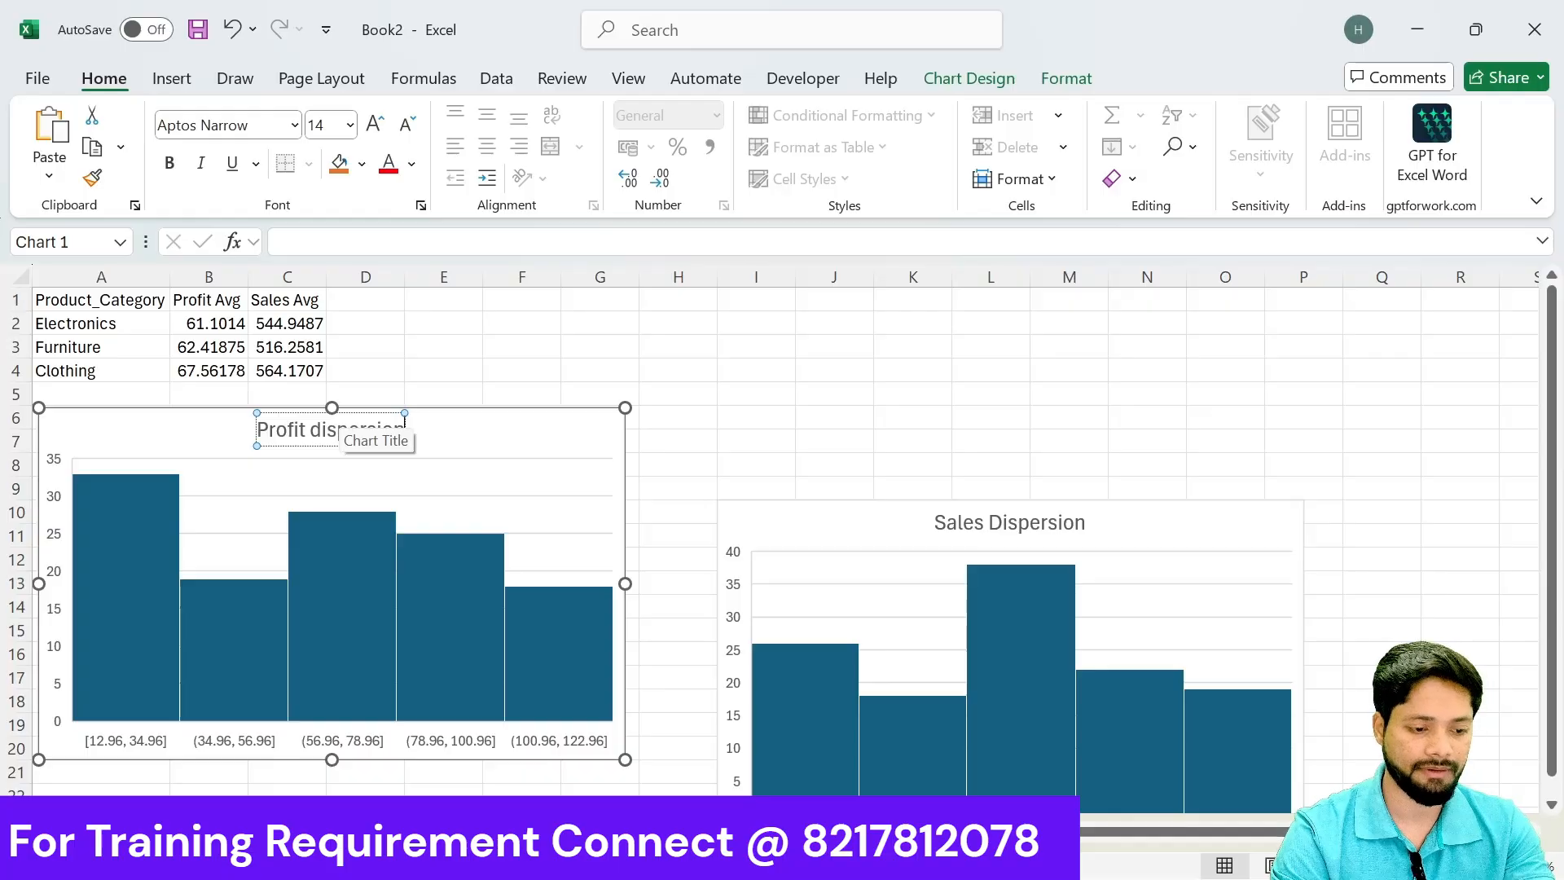
{"action": "left_click", "coordinate": [751, 417]}
{"action": "left_click_drag", "start_coordinate": [866, 517], "coordinate": [863, 424]}
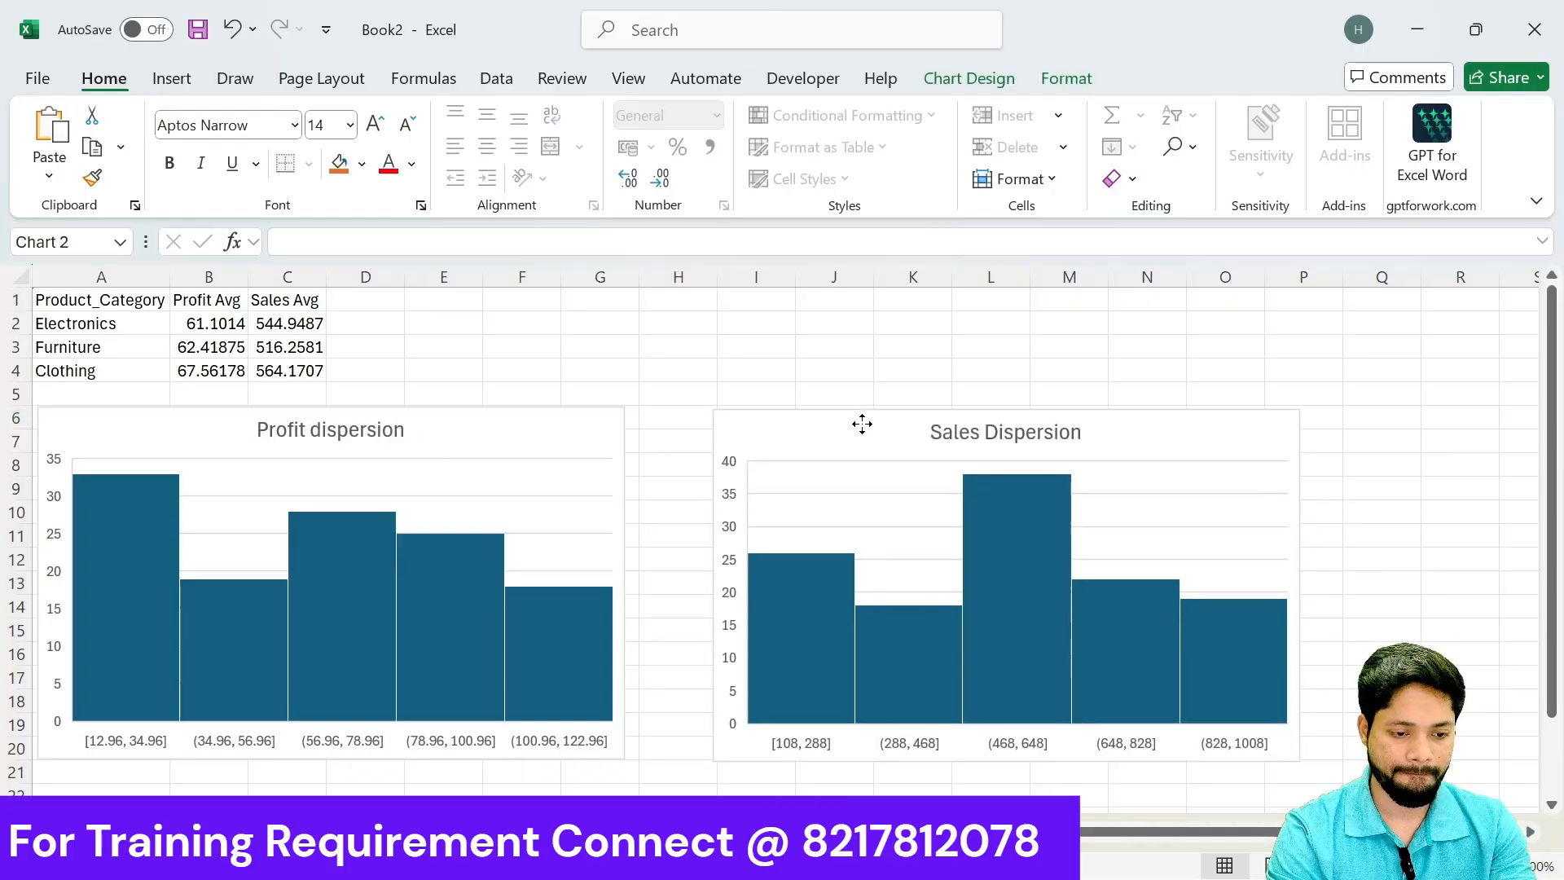
{"action": "left_click", "coordinate": [1367, 574]}
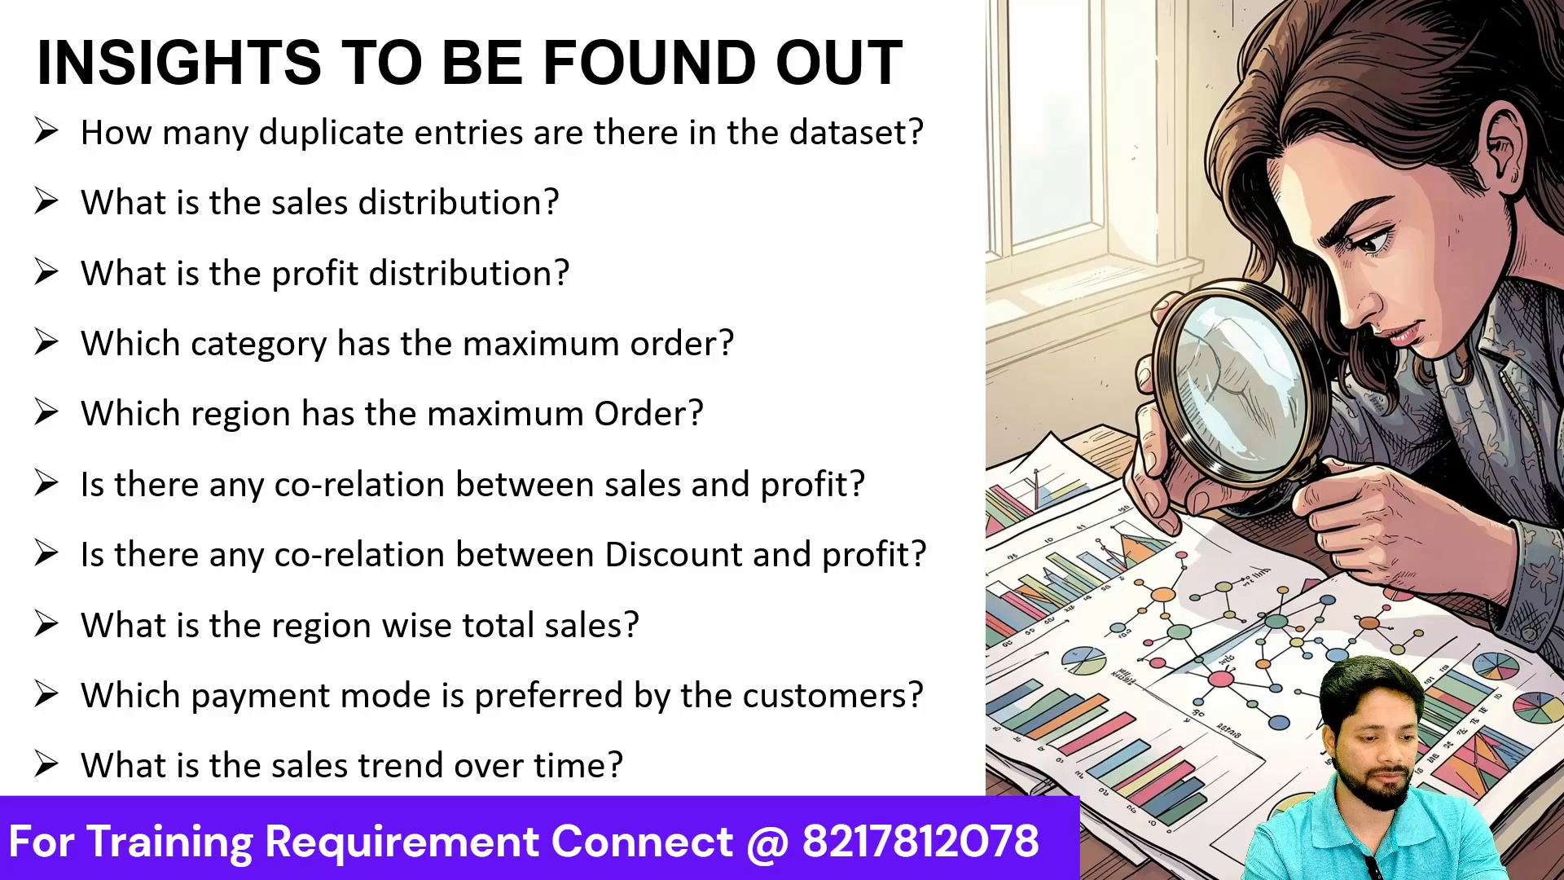
Step: Switch from the insights slide back to the workbook and delete the untitled Profit histogram from the data sheet
{"action": "key", "text": "alt+Tab"}
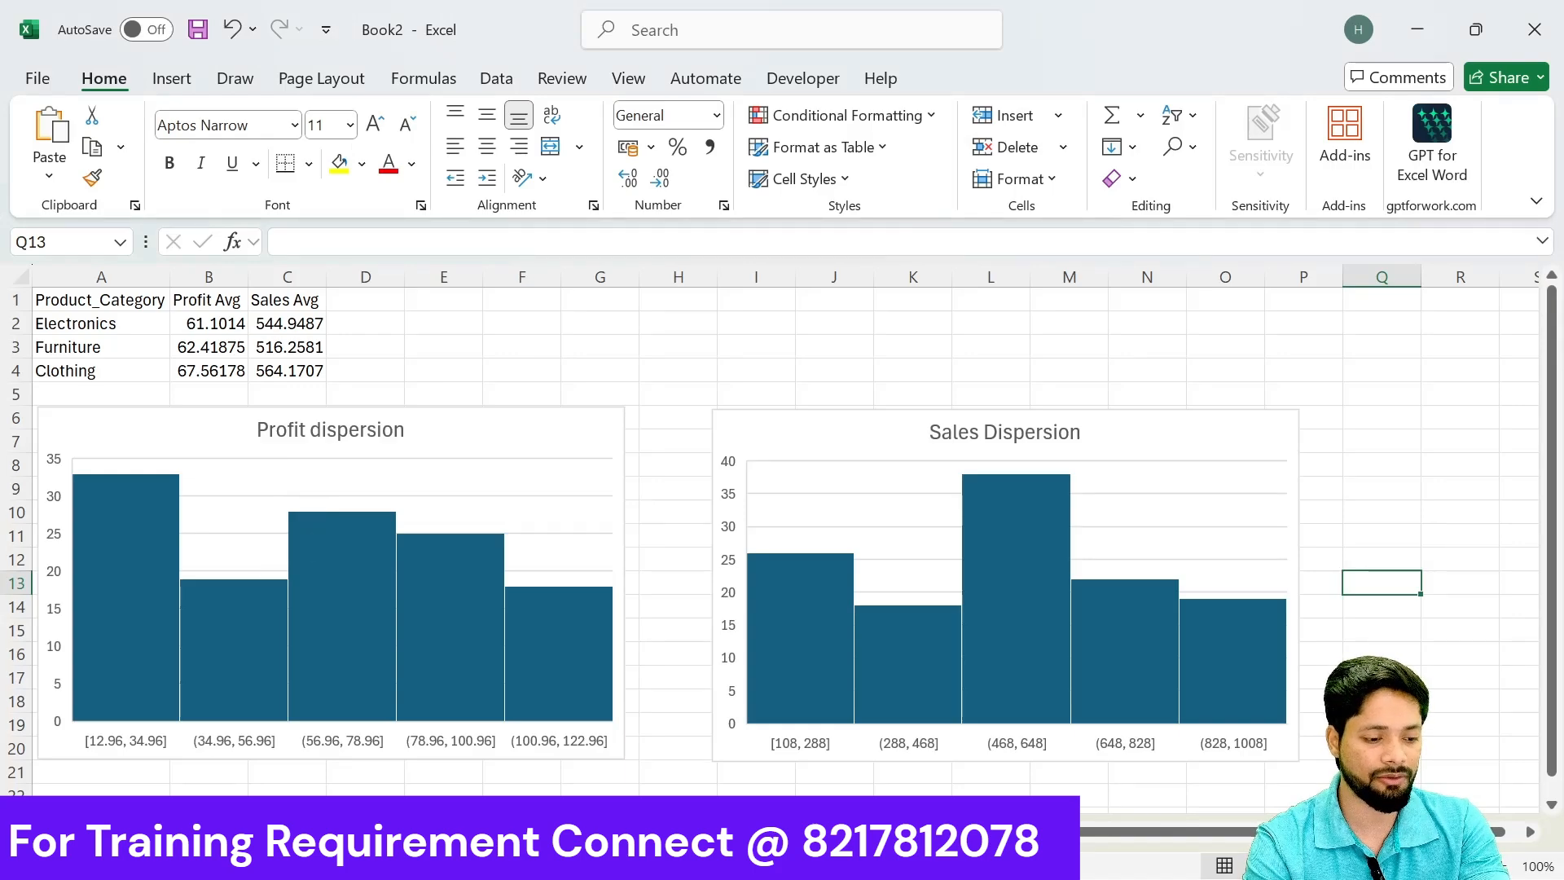
{"action": "left_click", "coordinate": [195, 832]}
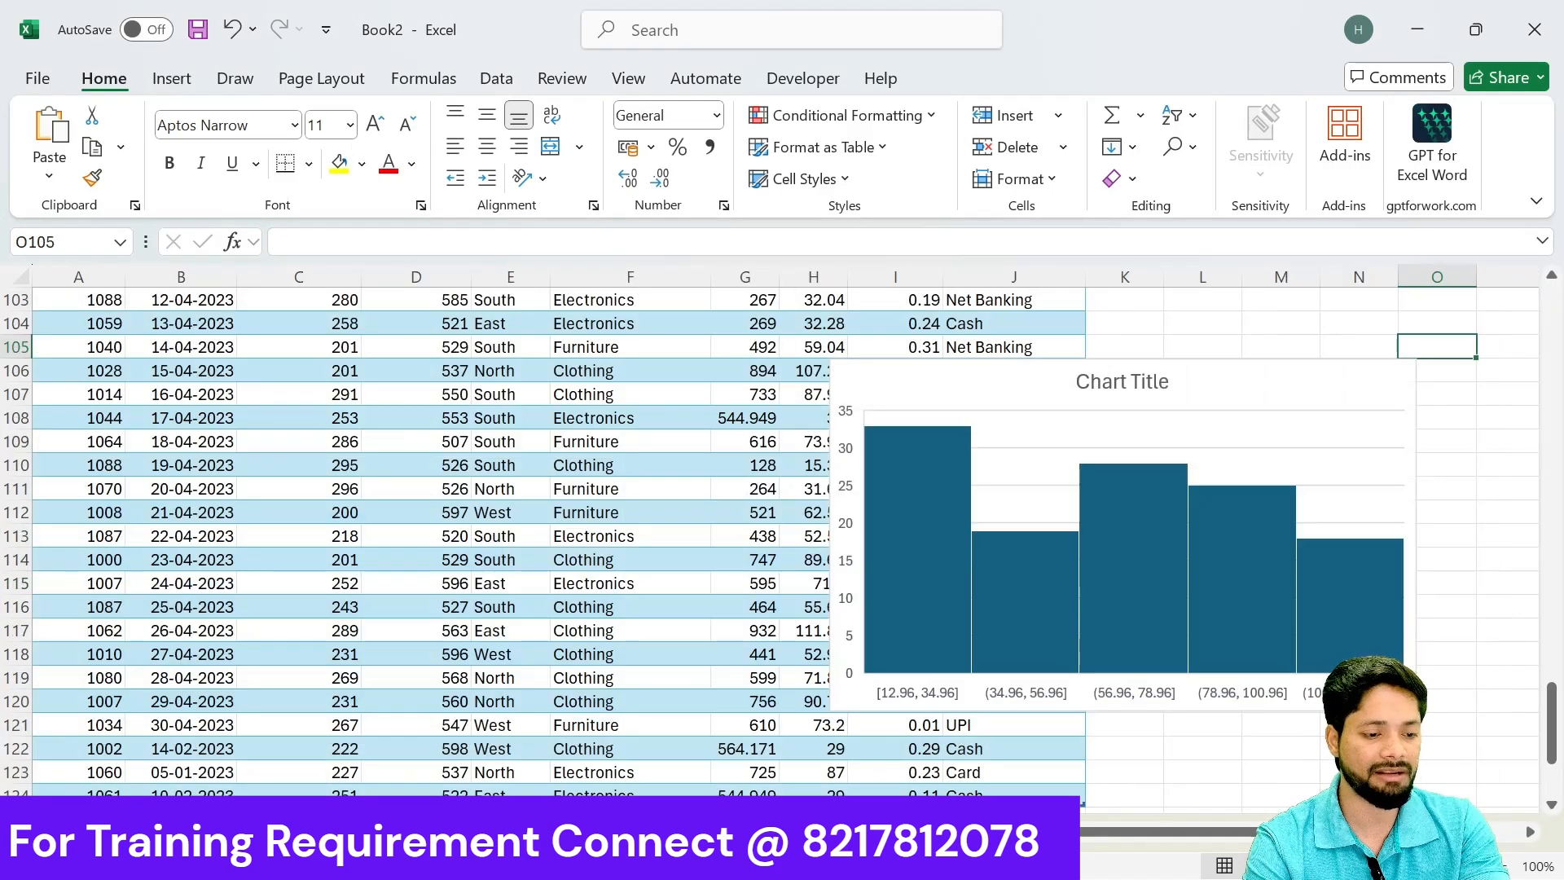
{"action": "left_click", "coordinate": [1039, 365]}
{"action": "key", "text": "Delete"}
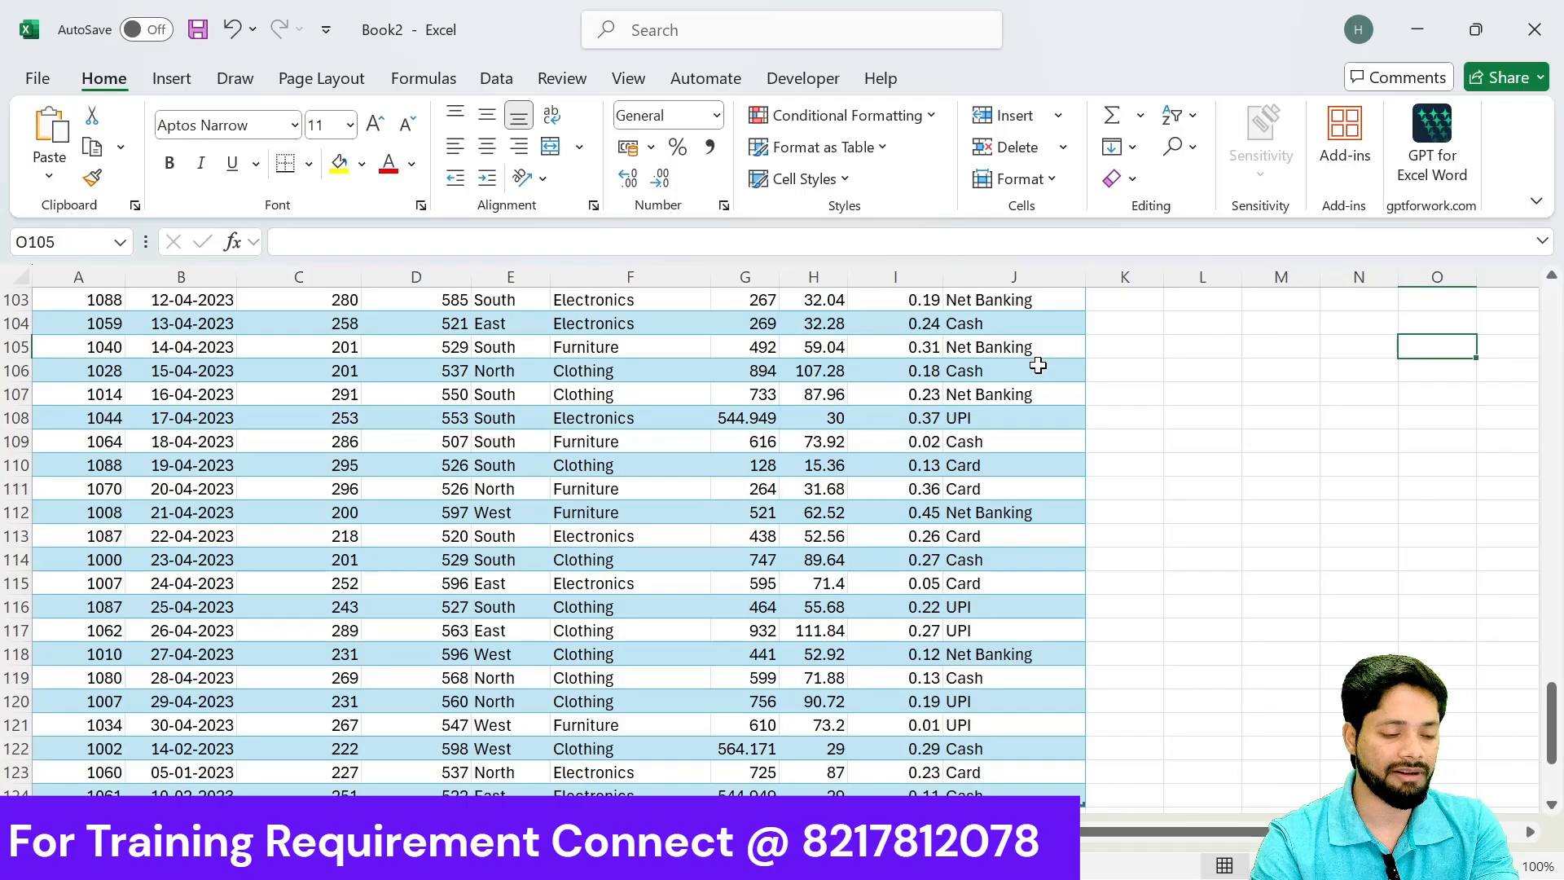
Step: Create a PivotTable from the whole ecommerce_eda_dataset table on a new worksheet, with Product_Category as its rows
{"action": "left_click", "coordinate": [677, 391]}
{"action": "key", "text": "ctrl+a"}
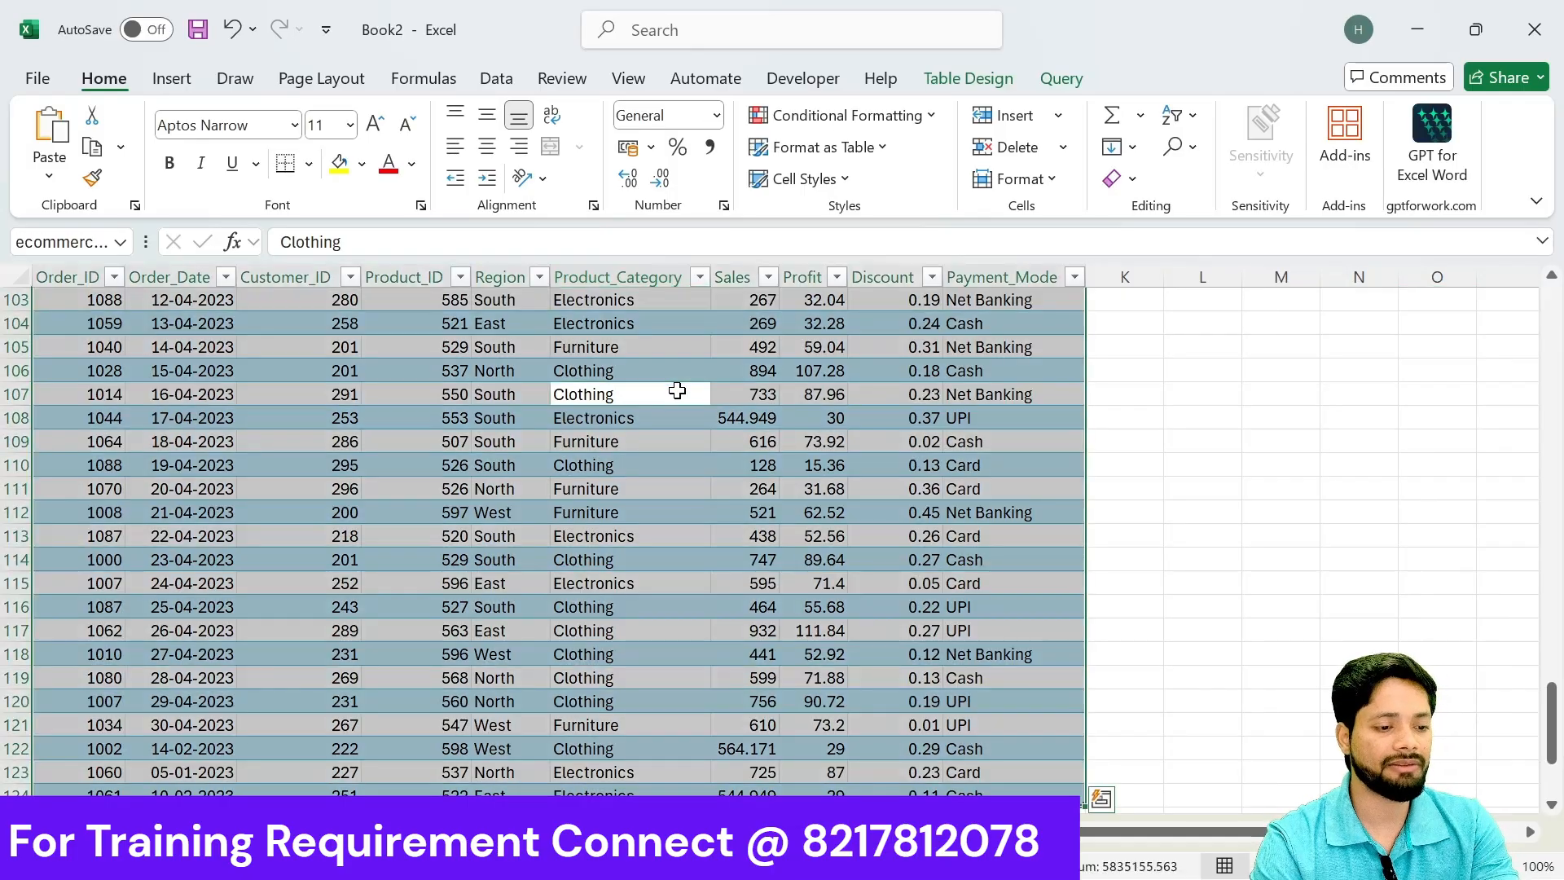
{"action": "left_click", "coordinate": [172, 79]}
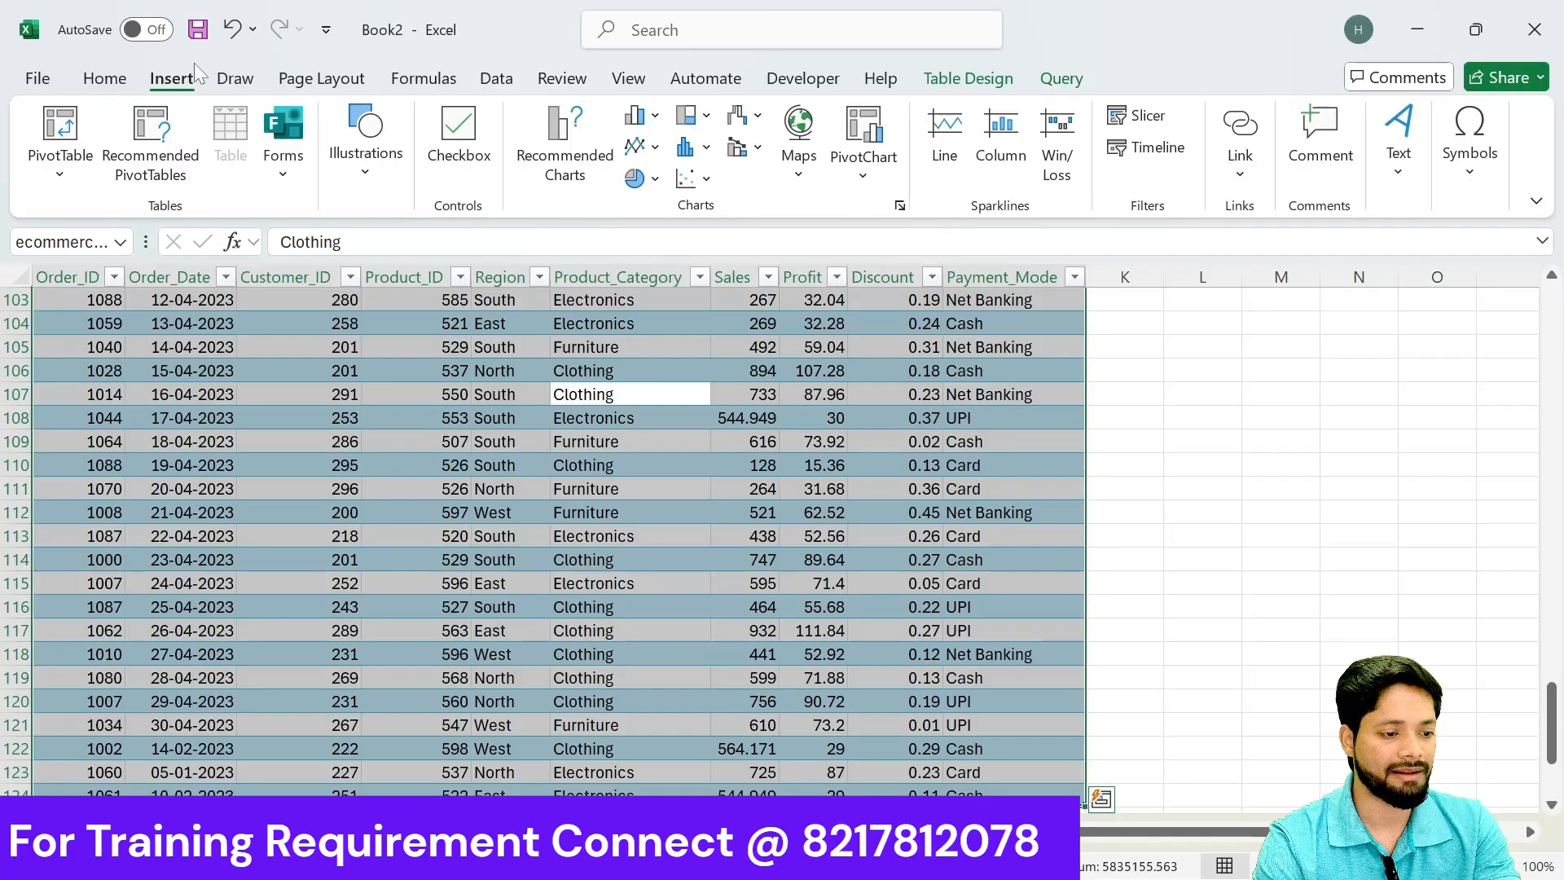
{"action": "left_click", "coordinate": [60, 131]}
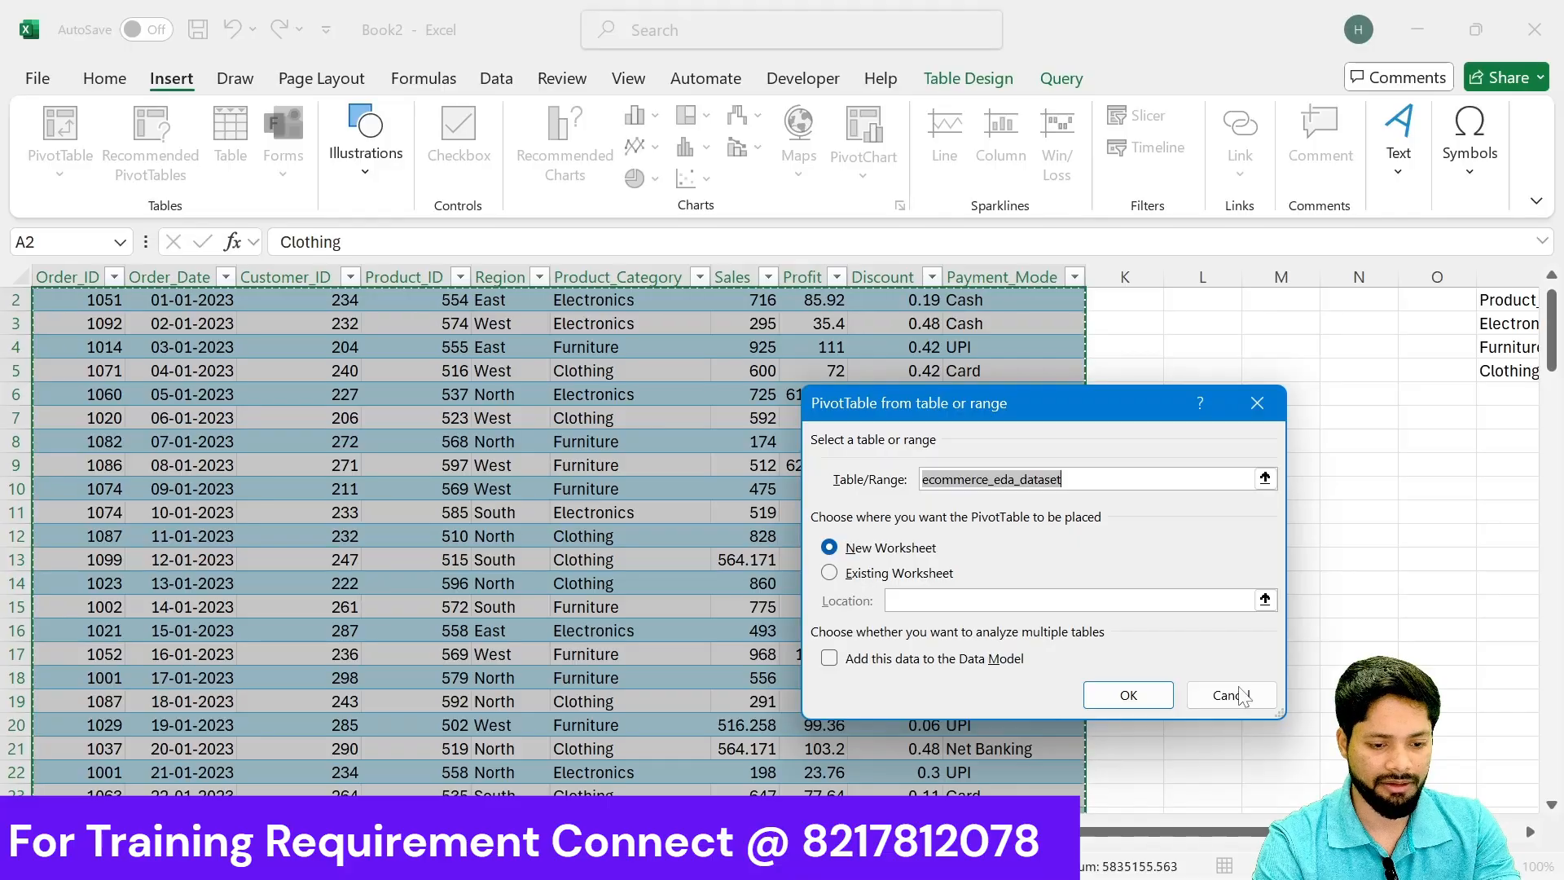
{"action": "left_click", "coordinate": [1147, 694]}
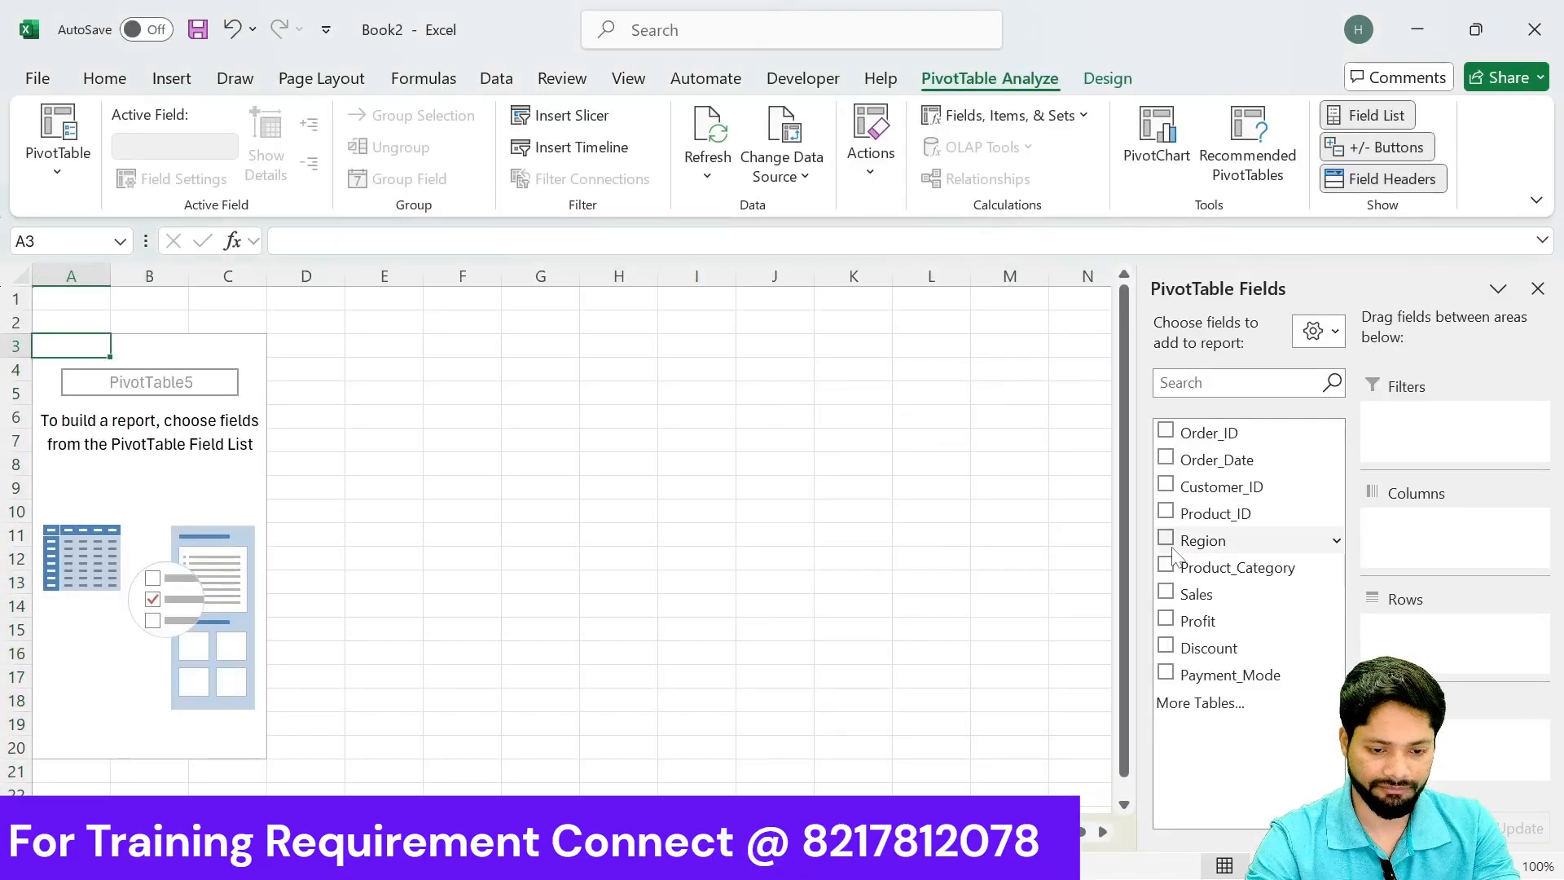
{"action": "left_click_drag", "start_coordinate": [1177, 567], "coordinate": [1409, 631]}
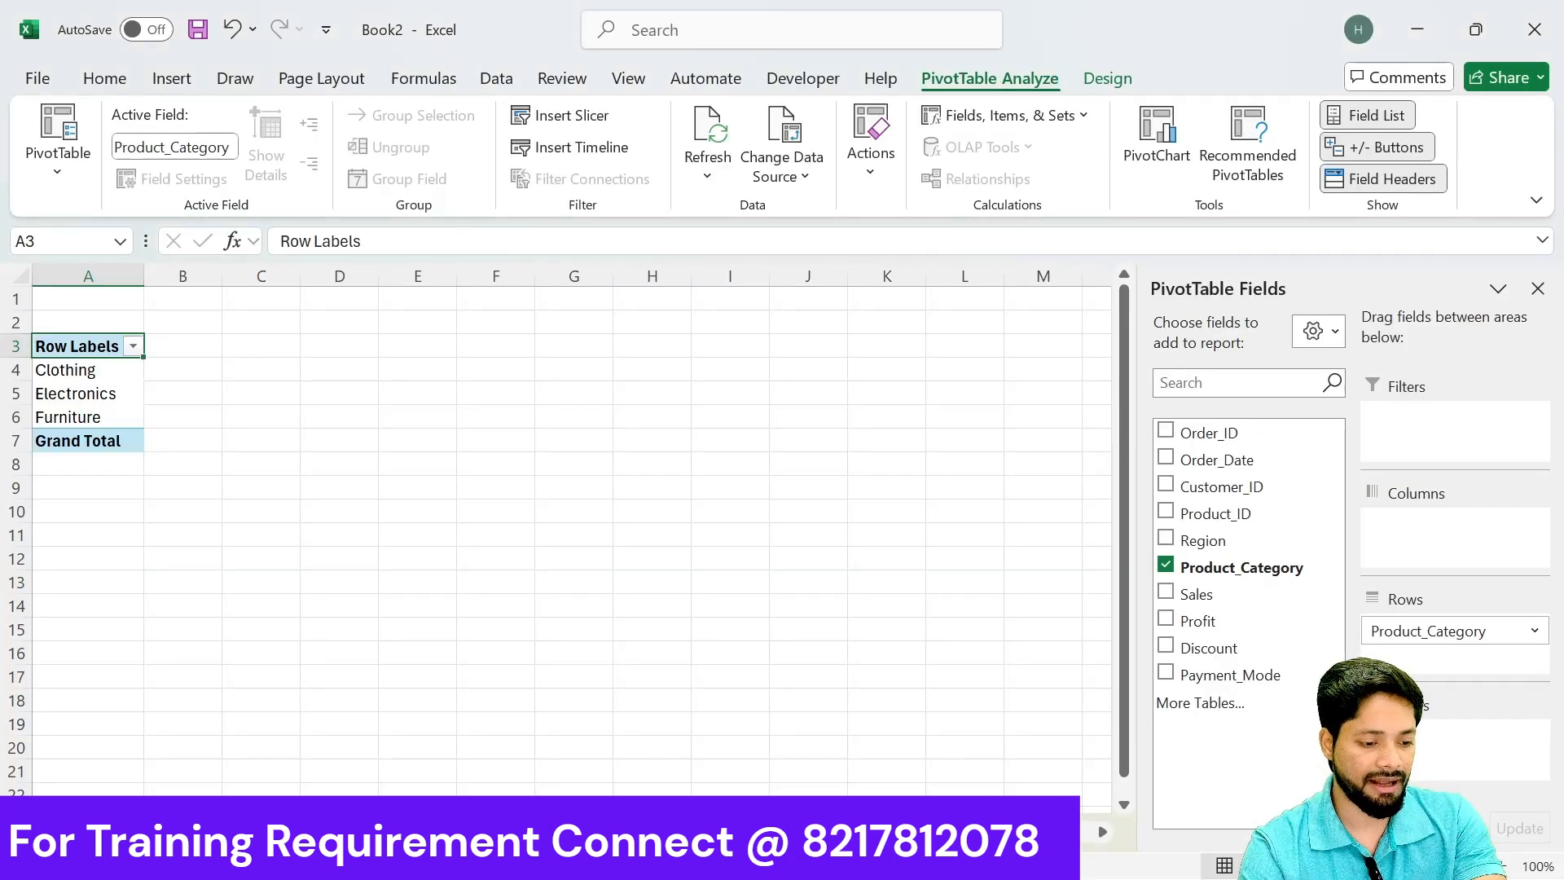
Step: Examine the Order_ID and Product_Category columns on the data sheet, then return to the PivotTable sheet
{"action": "key", "text": "ctrl+Page_Down"}
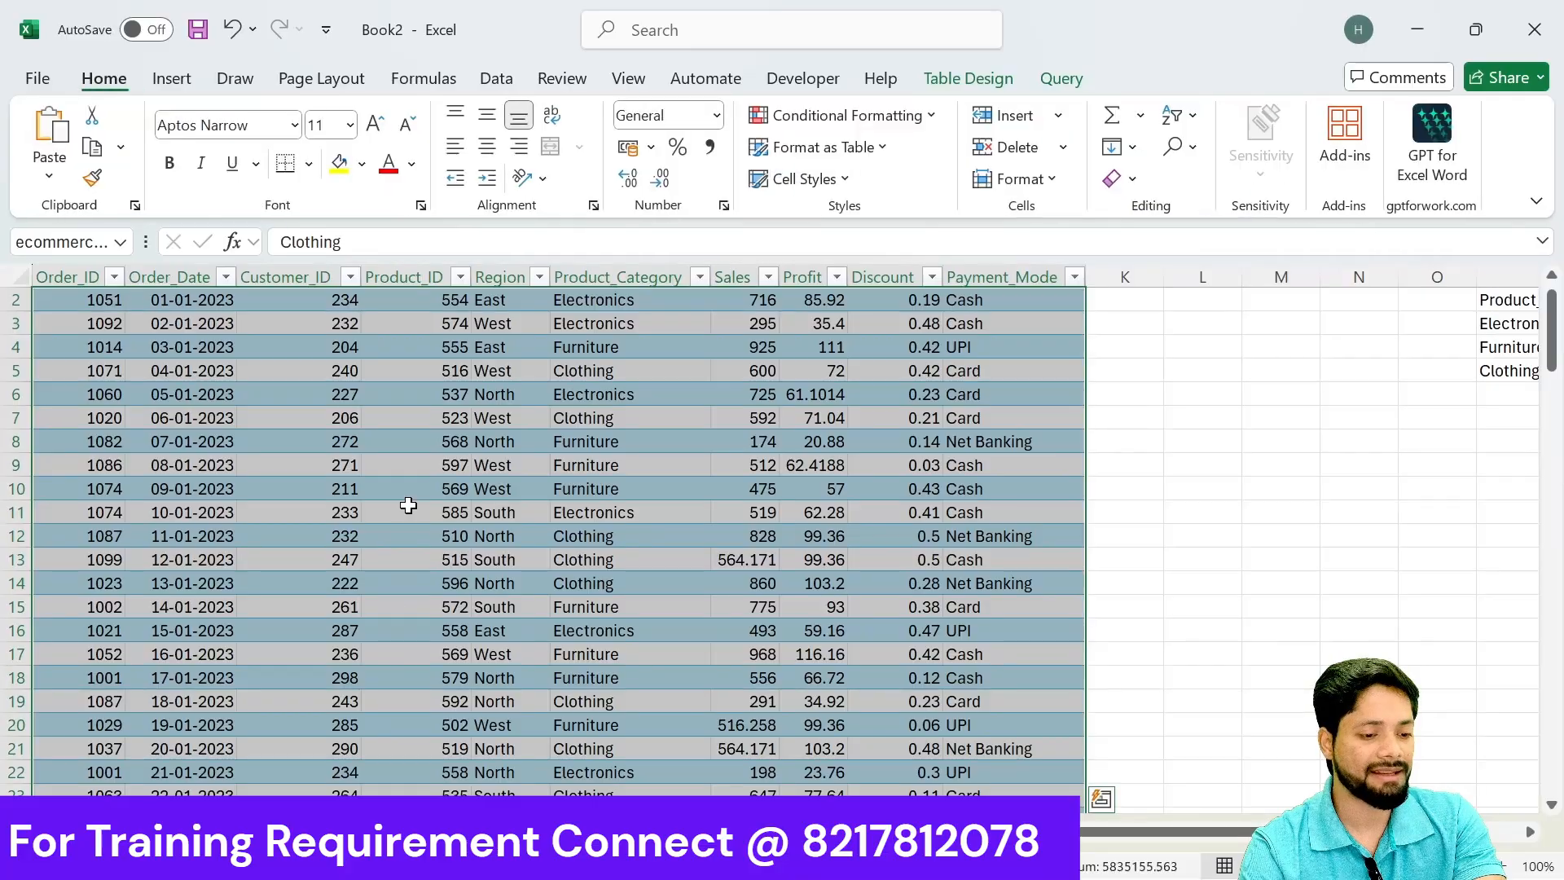
{"action": "scroll", "coordinate": [408, 505], "scroll_direction": "up", "scroll_amount": 3}
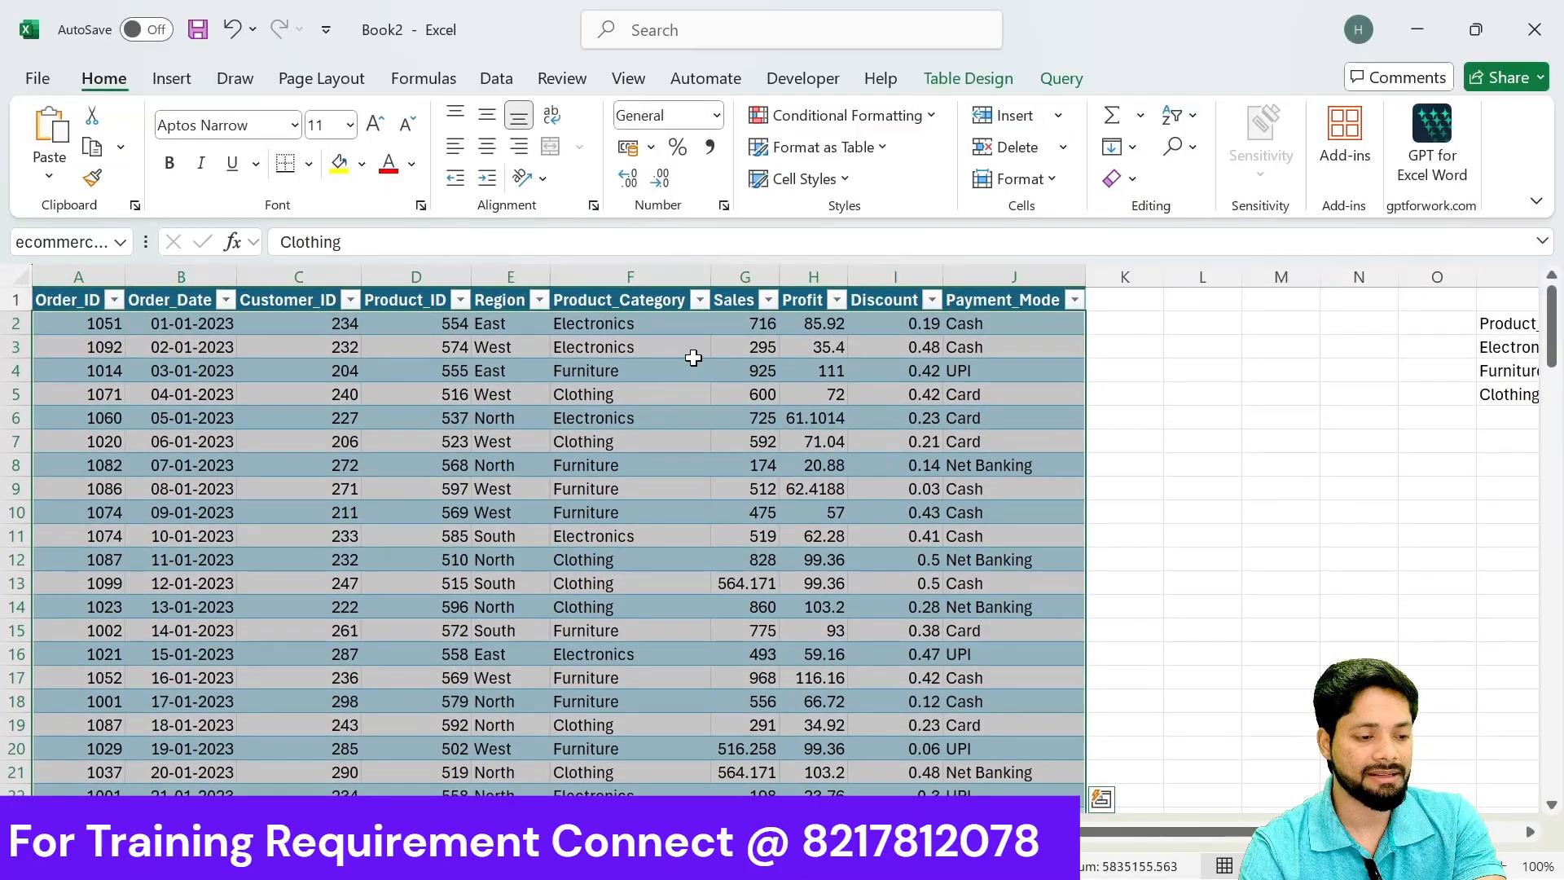
{"action": "left_click", "coordinate": [104, 326]}
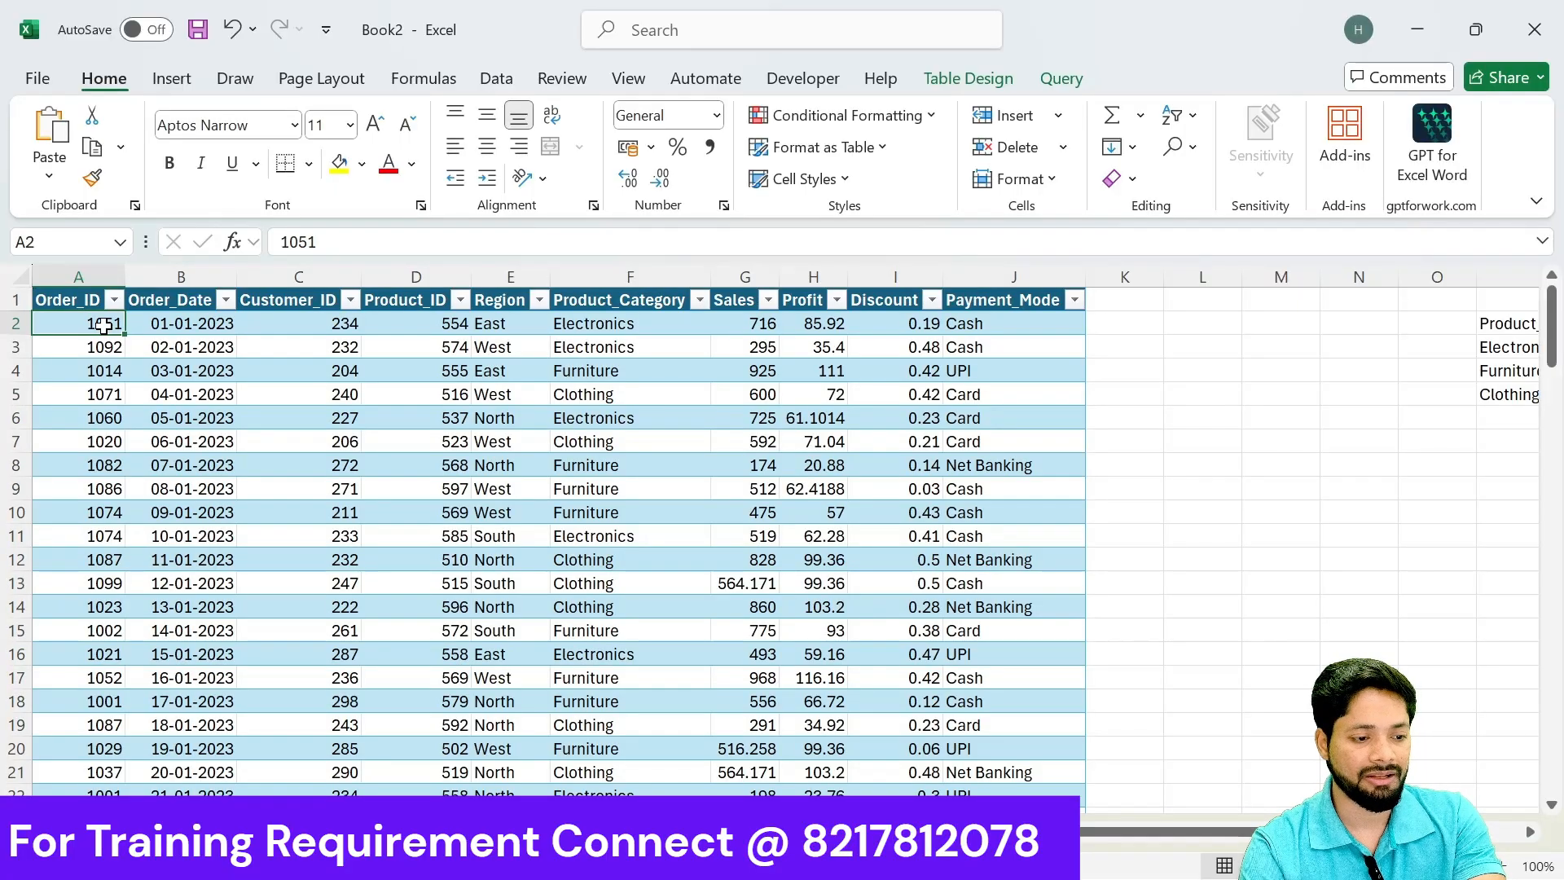
{"action": "left_click", "coordinate": [607, 326]}
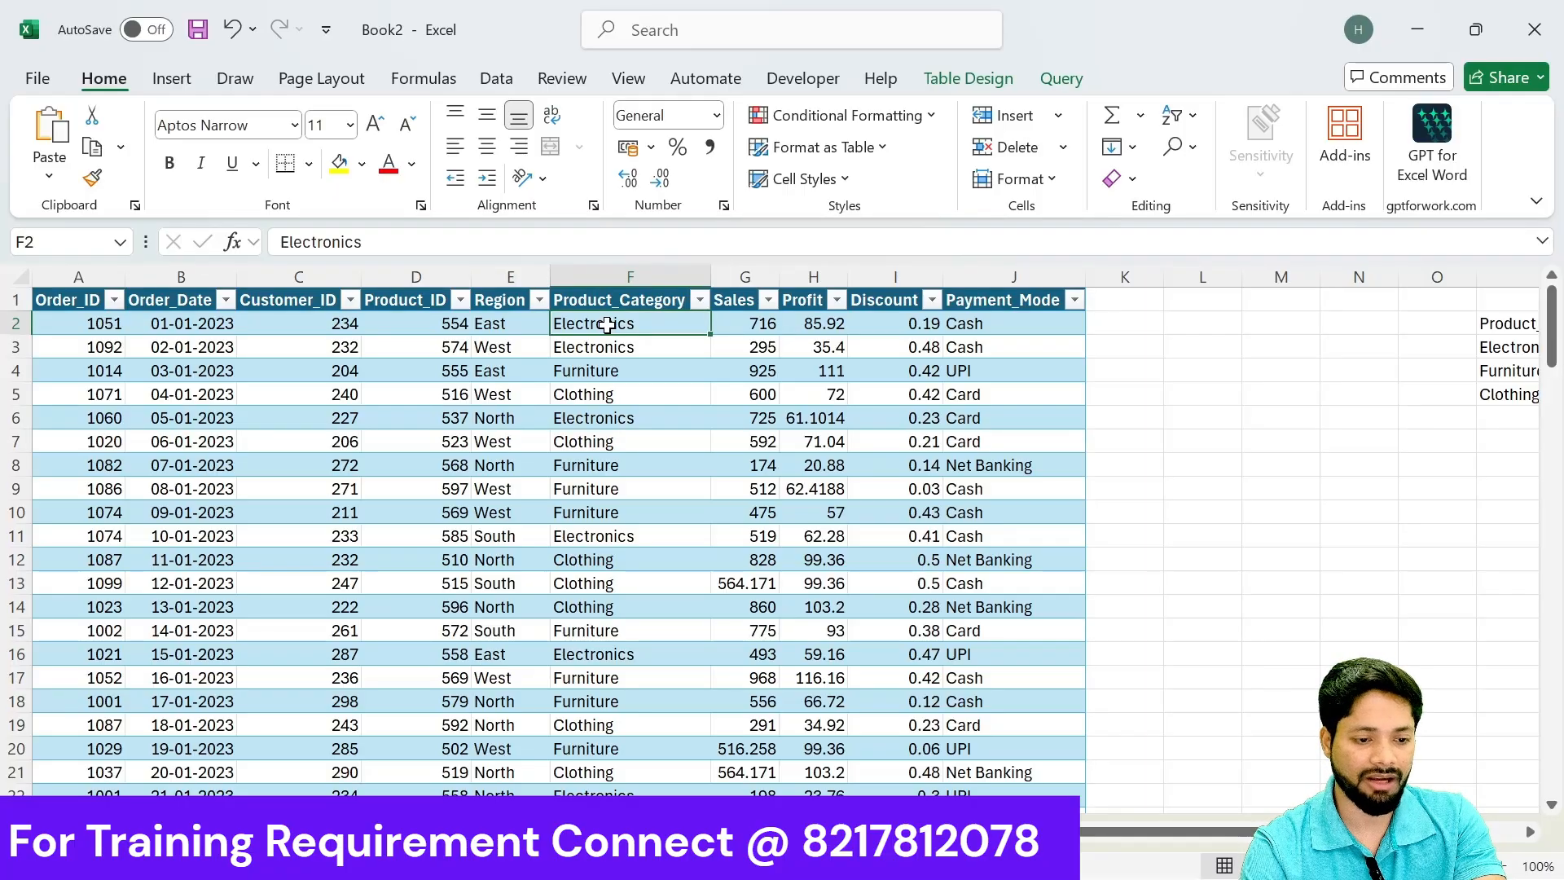
{"action": "left_click", "coordinate": [188, 831]}
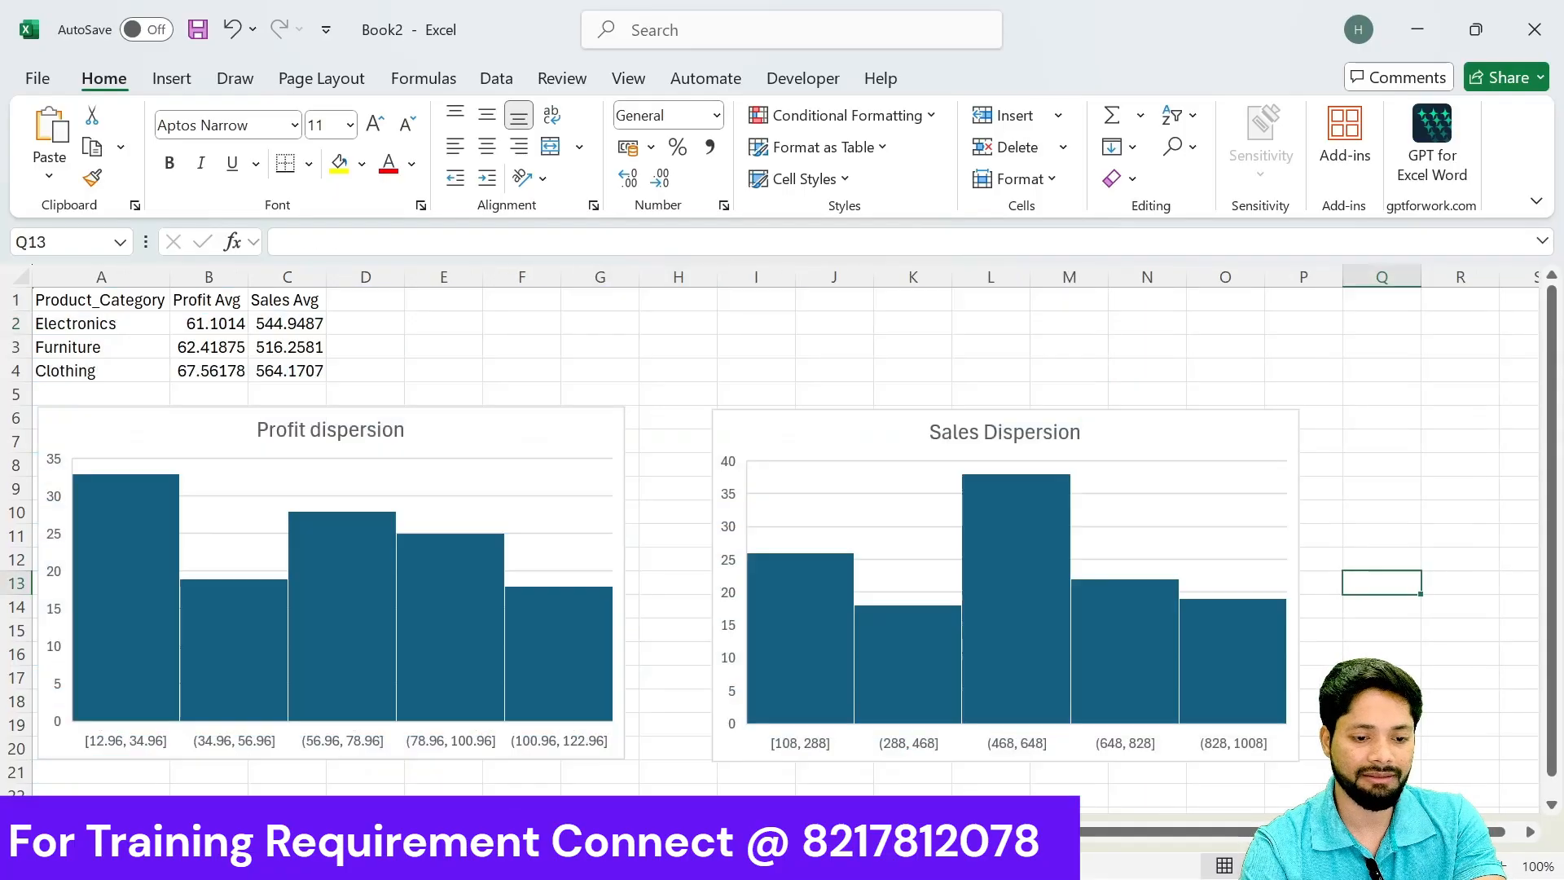
{"action": "left_click", "coordinate": [135, 831]}
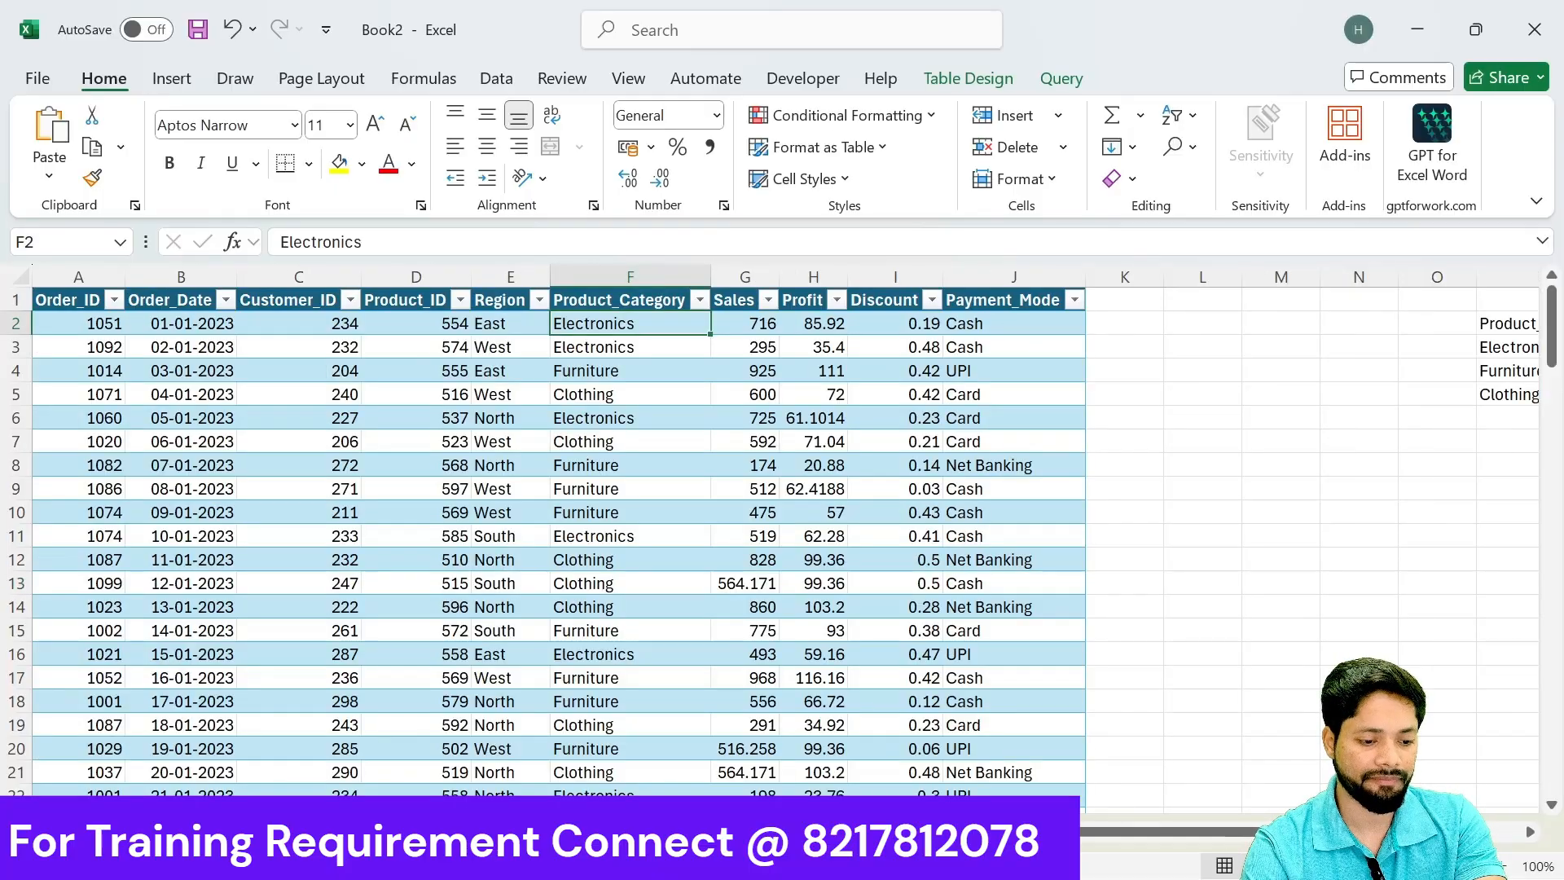
{"action": "left_click", "coordinate": [188, 831]}
{"action": "key", "text": "ctrl+Page_Up"}
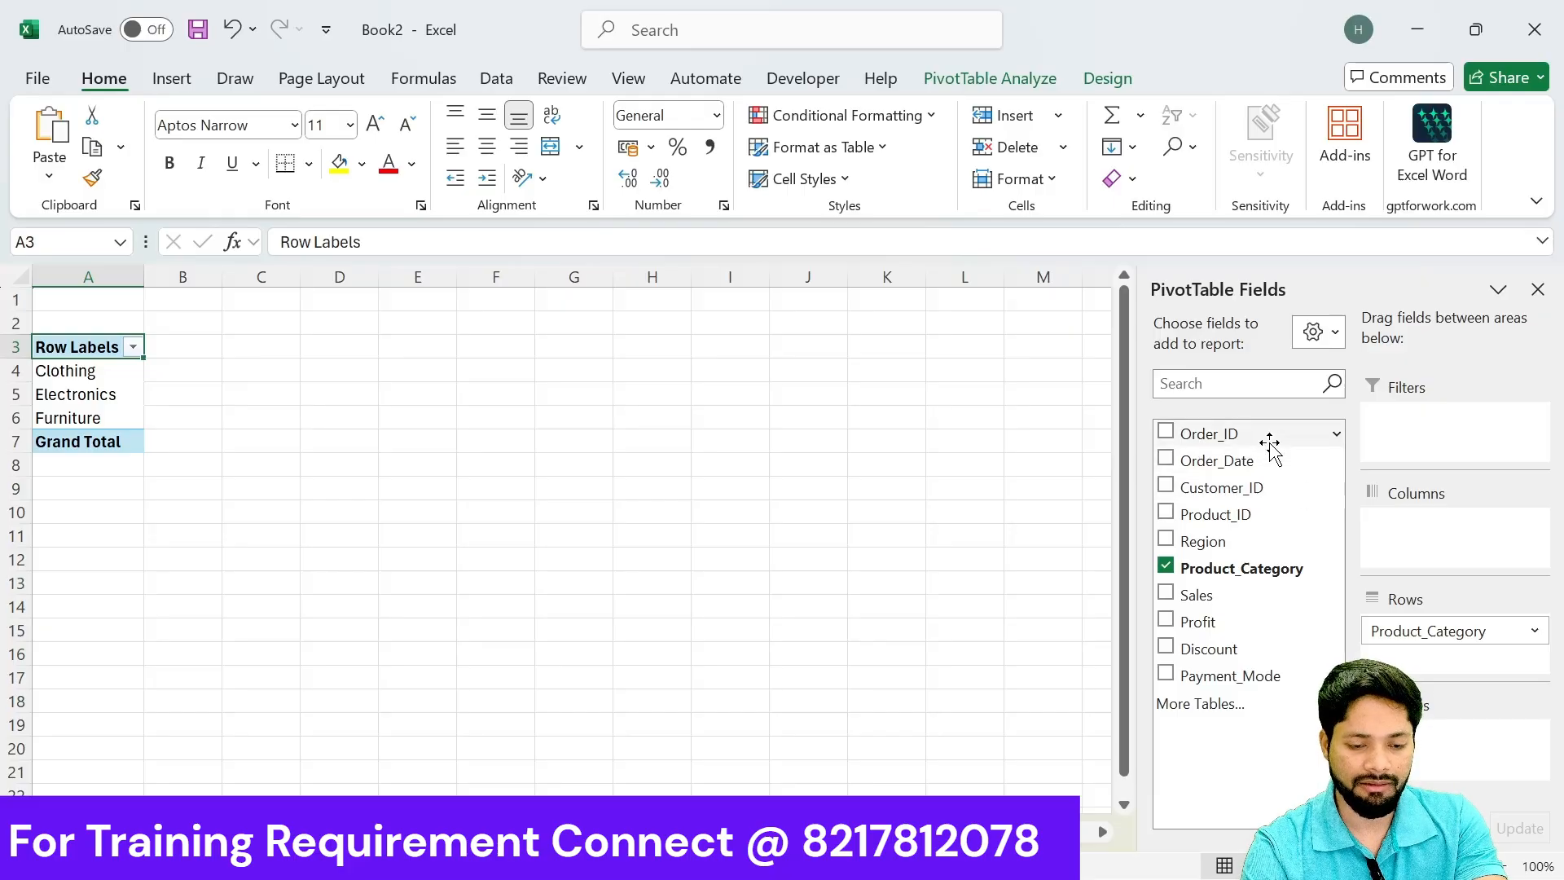
Step: Add Order_ID to the PivotTable's values and summarize it by Count
{"action": "mouse_move", "coordinate": [1215, 438]}
{"action": "left_mouse_down"}
{"action": "mouse_move", "coordinate": [1312, 453]}
{"action": "mouse_move", "coordinate": [1216, 440]}
{"action": "left_mouse_up"}
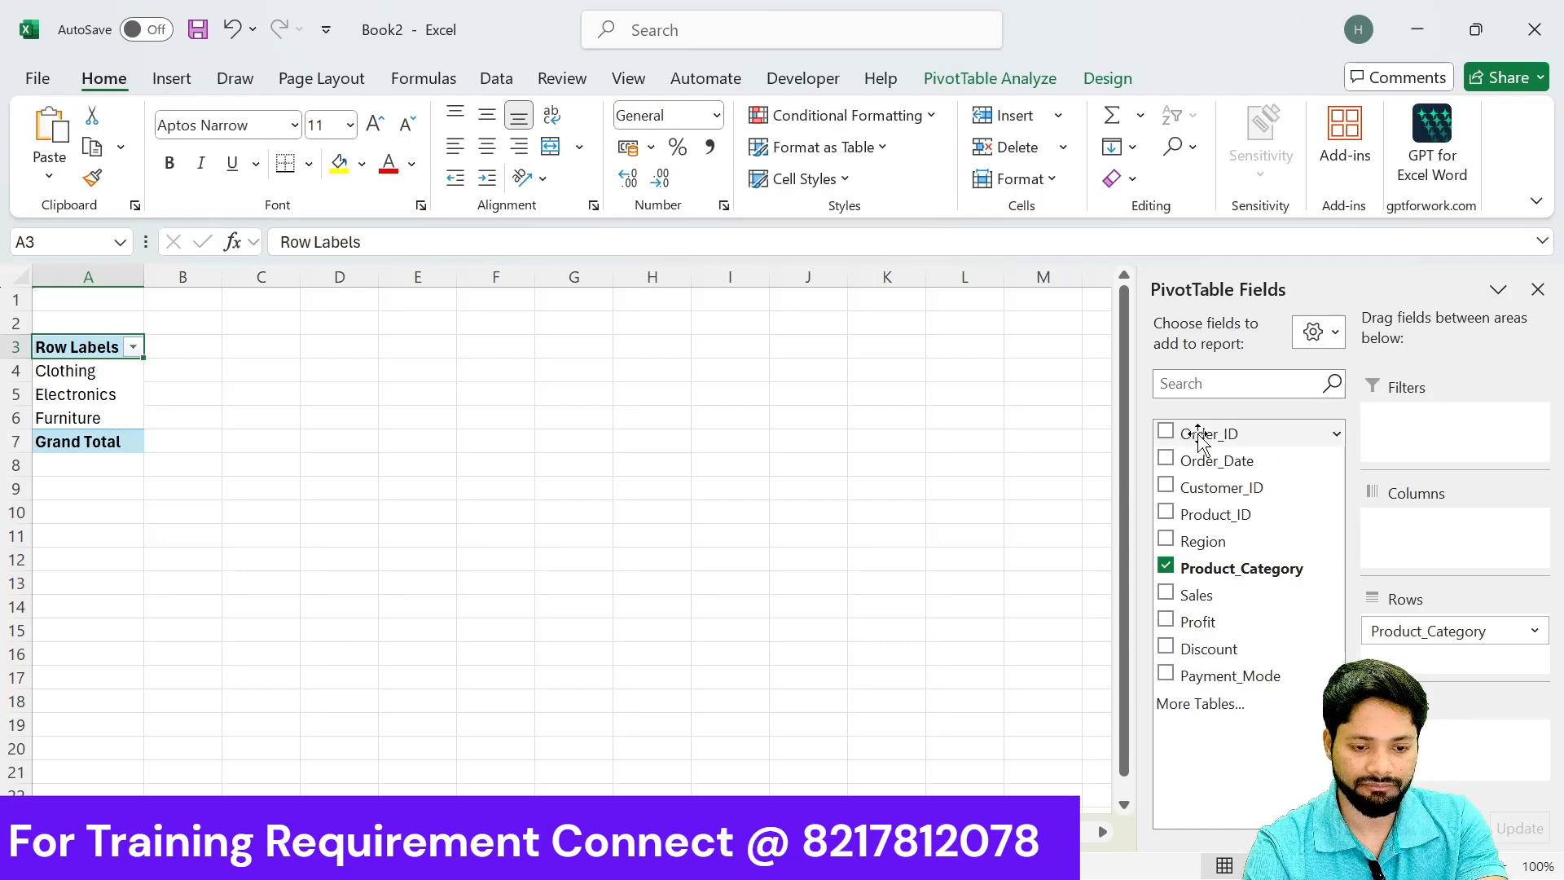
{"action": "left_click_drag", "start_coordinate": [1190, 432], "coordinate": [1422, 743]}
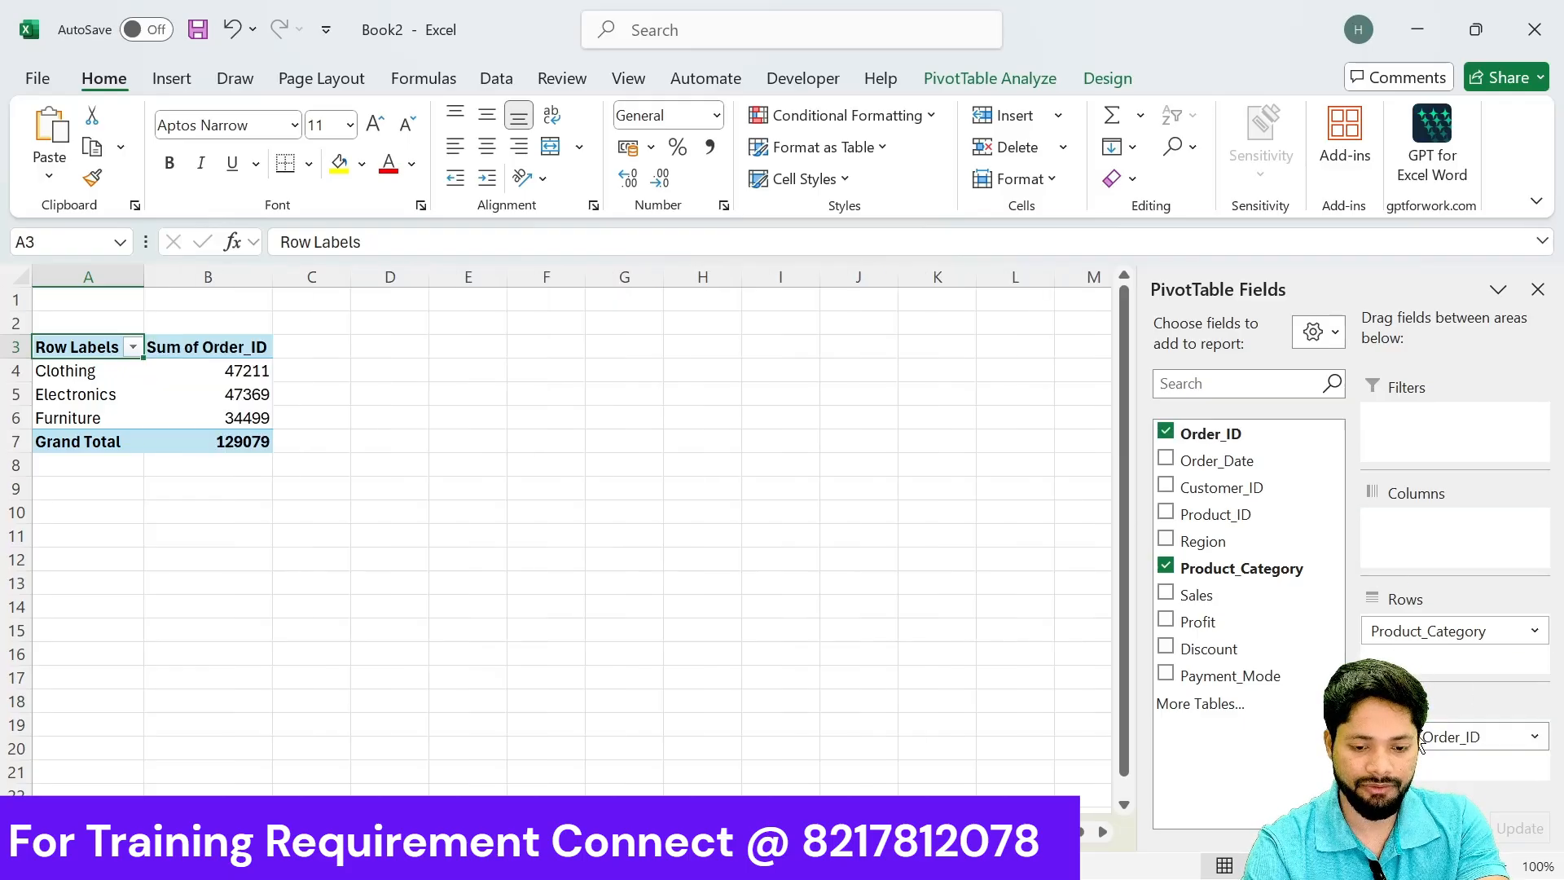
{"action": "left_click", "coordinate": [1536, 739]}
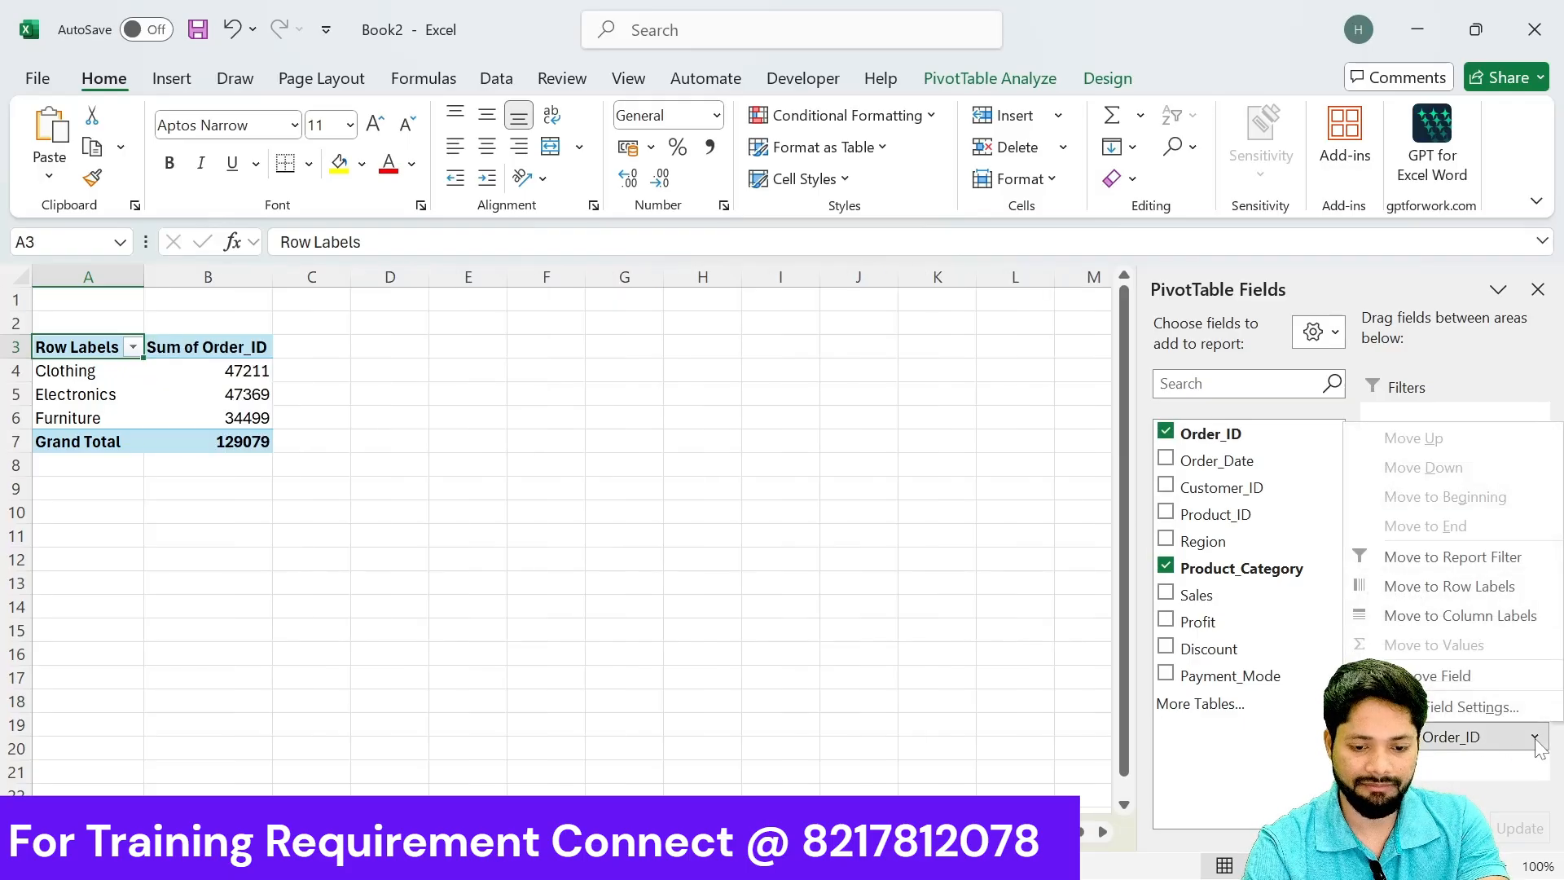
{"action": "left_click", "coordinate": [1438, 708]}
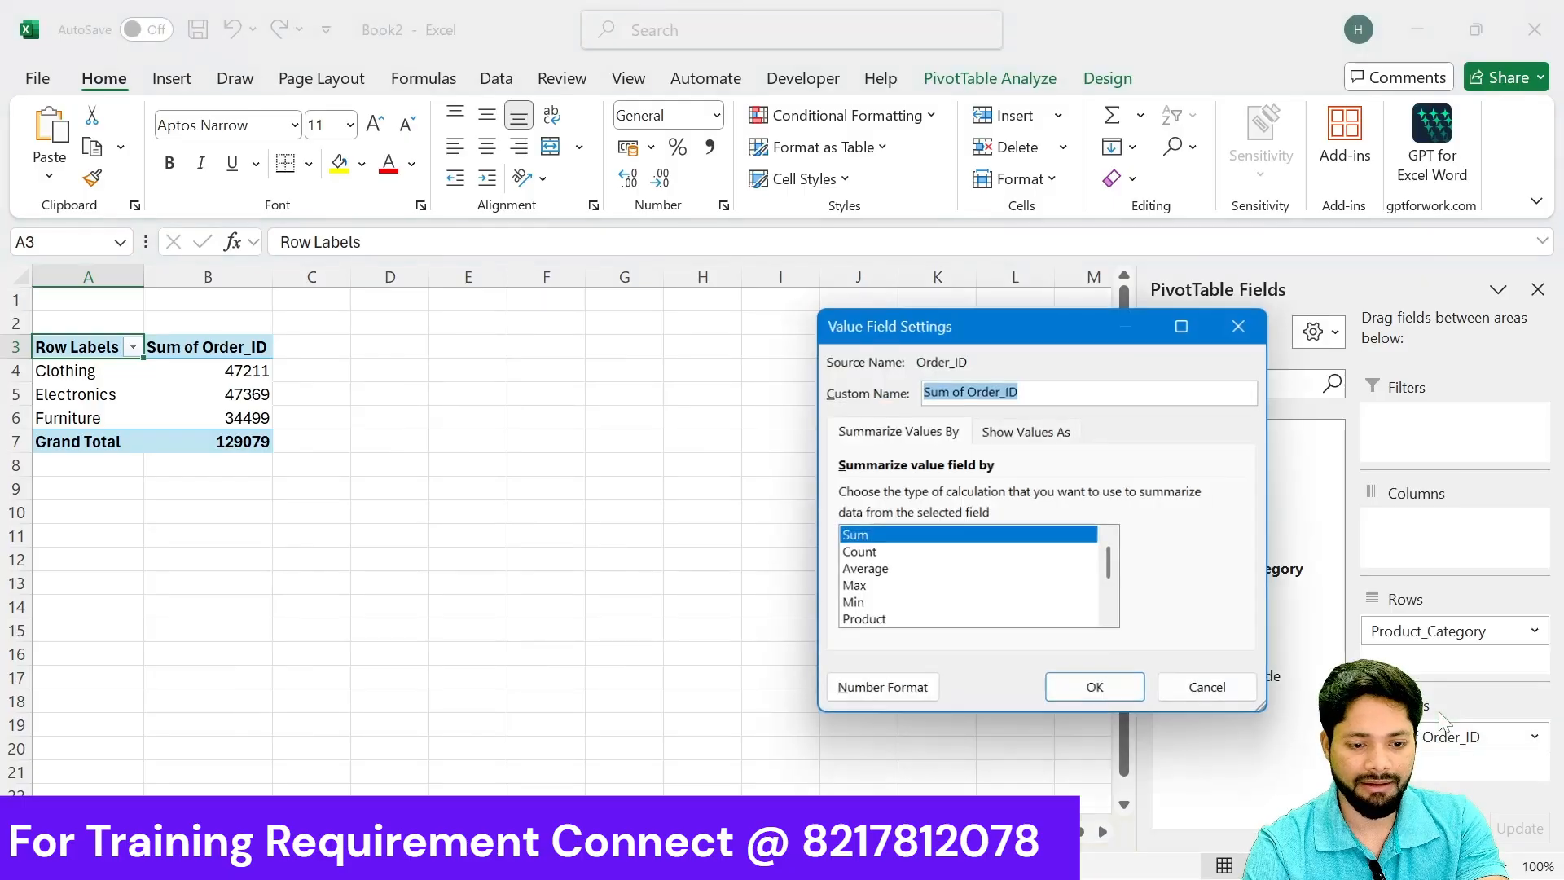
{"action": "left_click", "coordinate": [871, 554]}
{"action": "left_click", "coordinate": [1096, 689]}
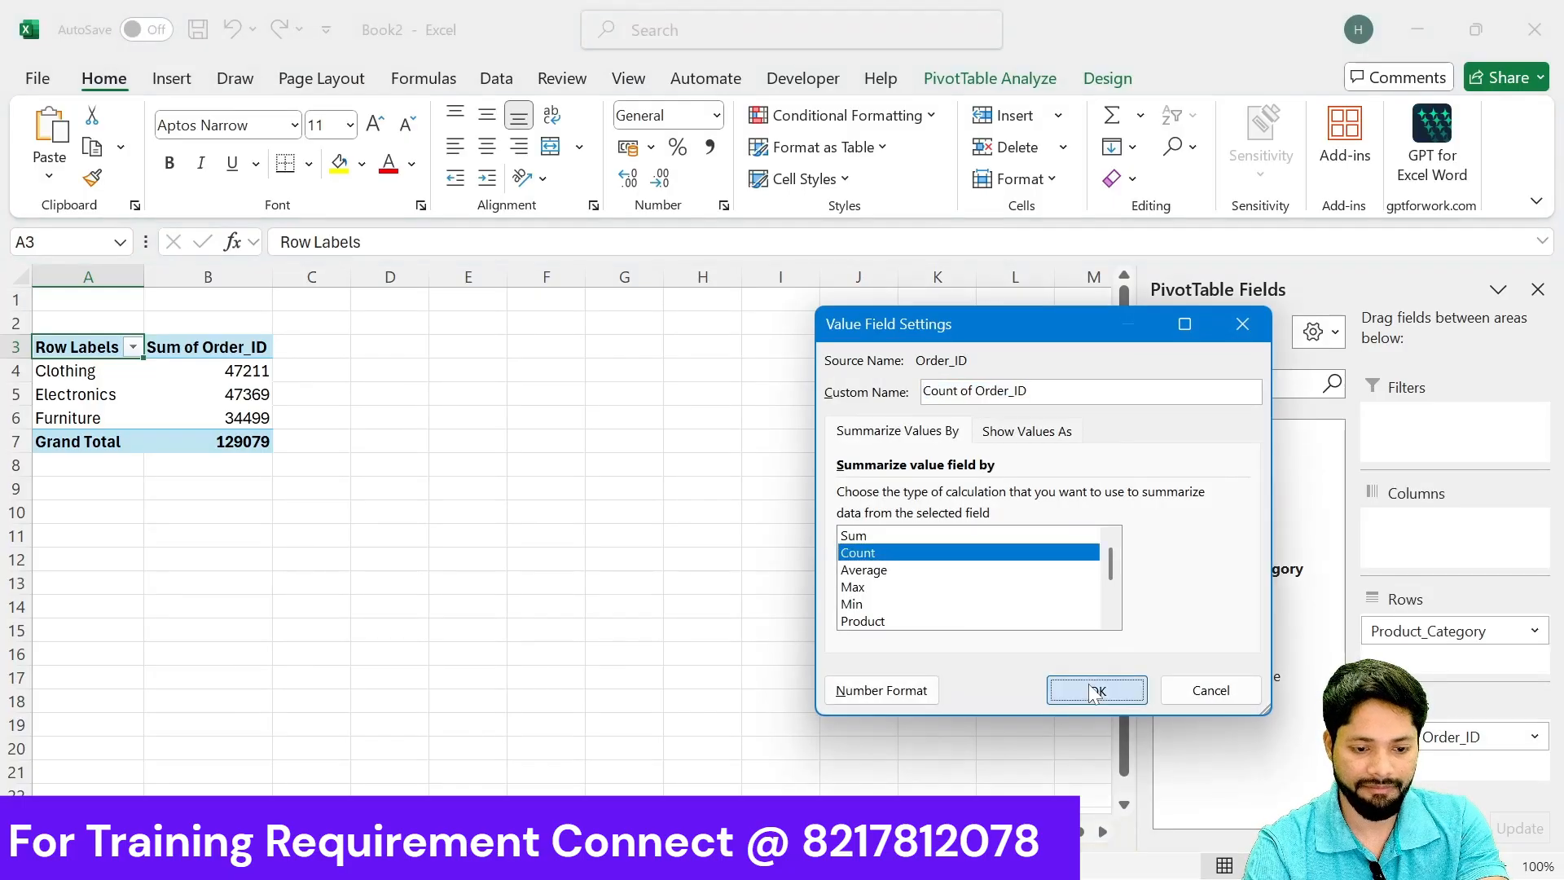
{"action": "left_click", "coordinate": [716, 532]}
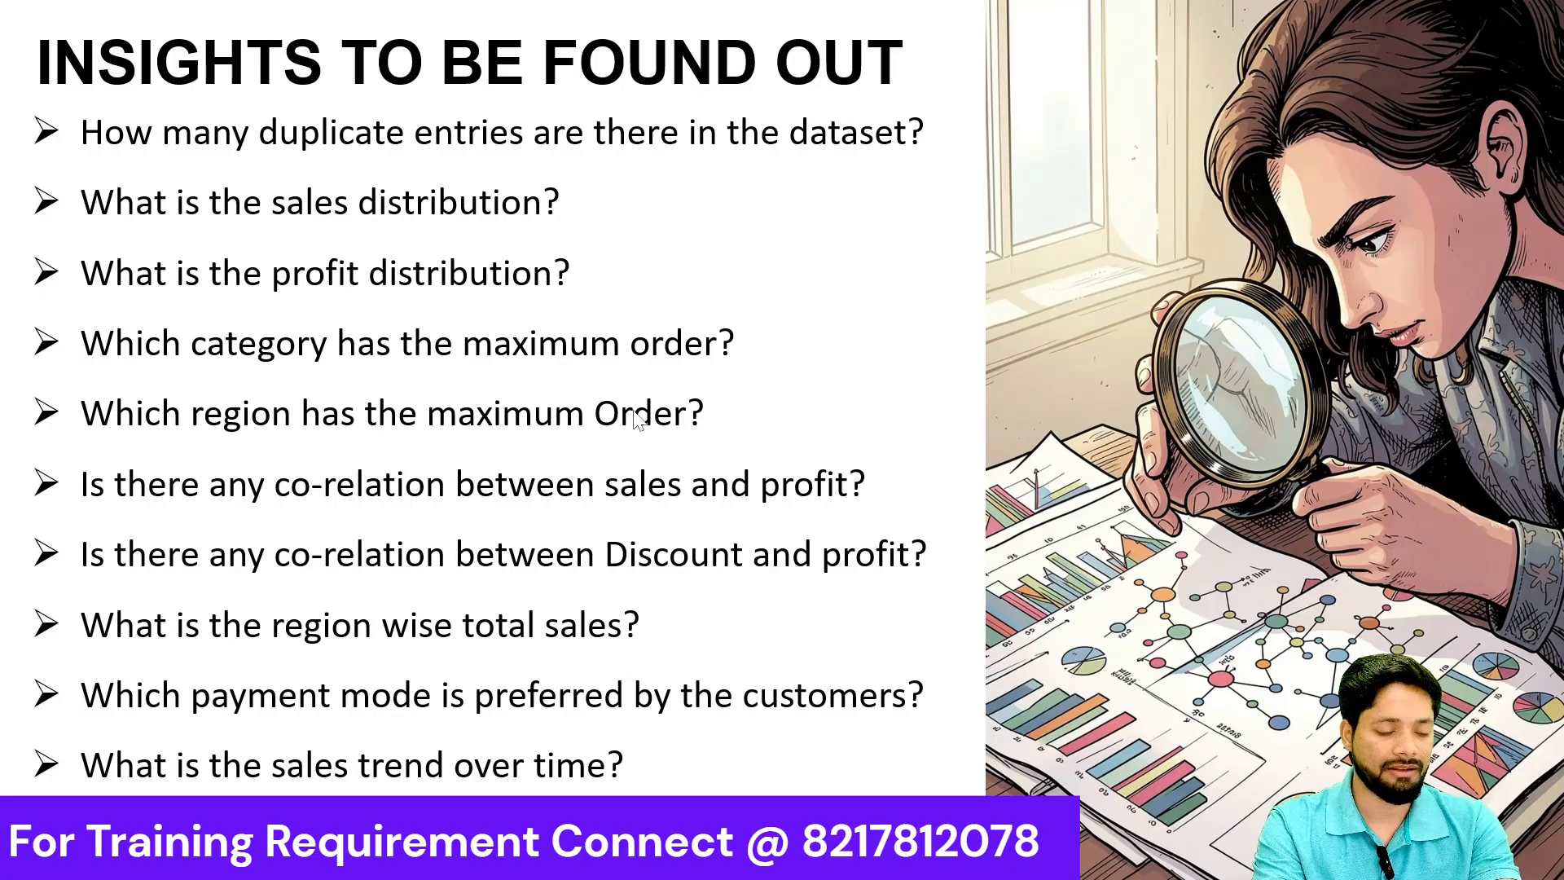
Step: Return from the insights slide to the workbook and paste a copy of the category PivotTable at cell E3
{"action": "key", "text": "alt+Tab"}
{"action": "left_click", "coordinate": [81, 350]}
{"action": "left_click_drag", "start_coordinate": [81, 350], "coordinate": [255, 440]}
{"action": "key", "text": "ctrl+c"}
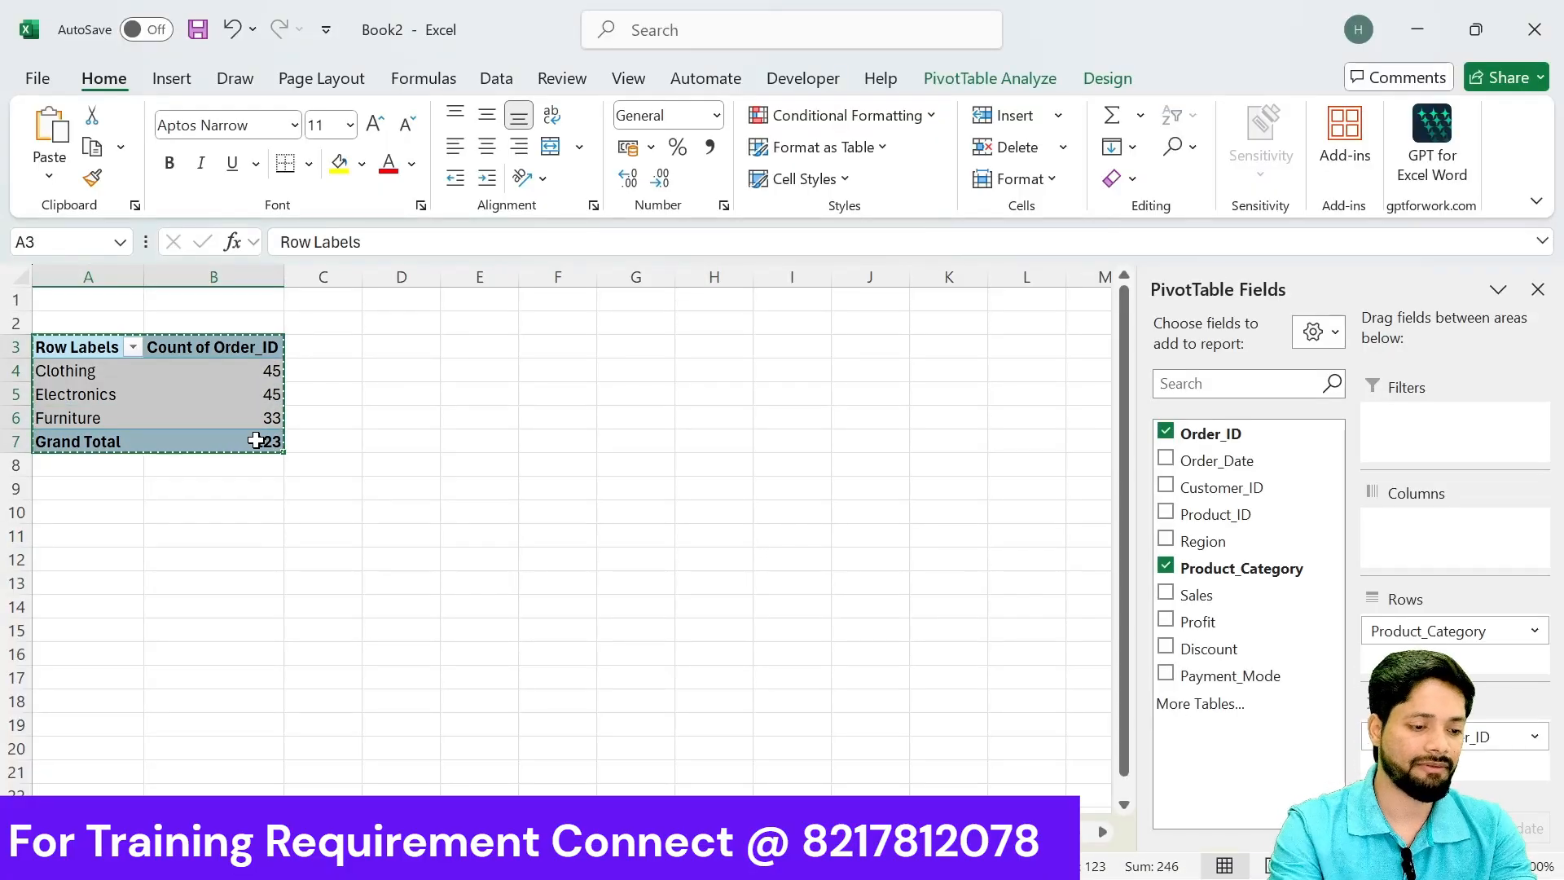
{"action": "left_click", "coordinate": [505, 350]}
{"action": "key", "text": "ctrl+v"}
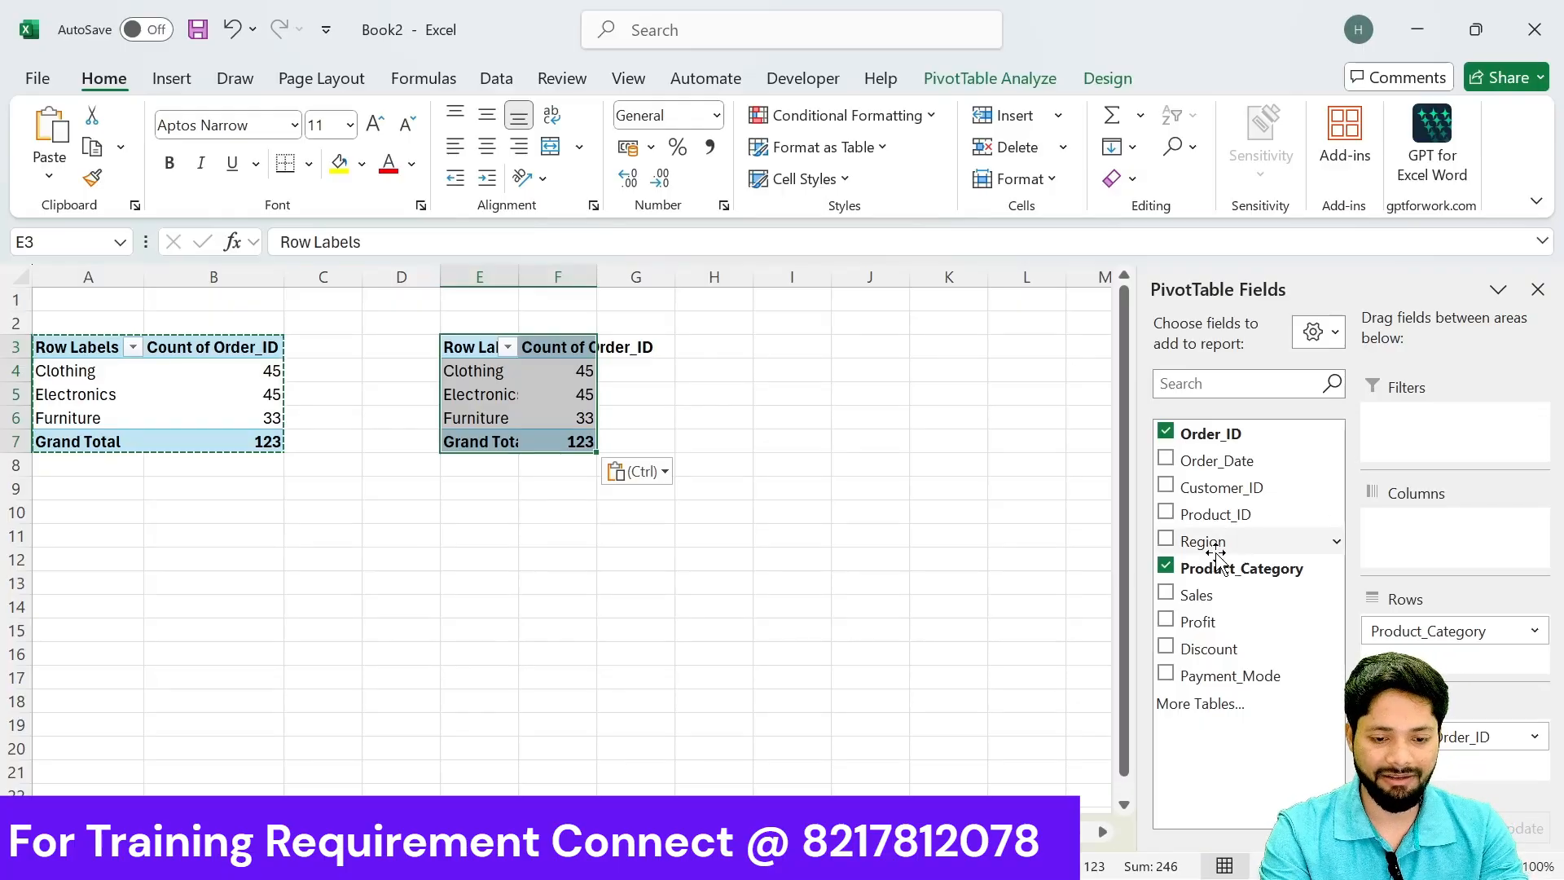
Step: Replace Product_Category with Region as the rows of the copied PivotTable and select the South region's order count
{"action": "left_click", "coordinate": [1166, 568]}
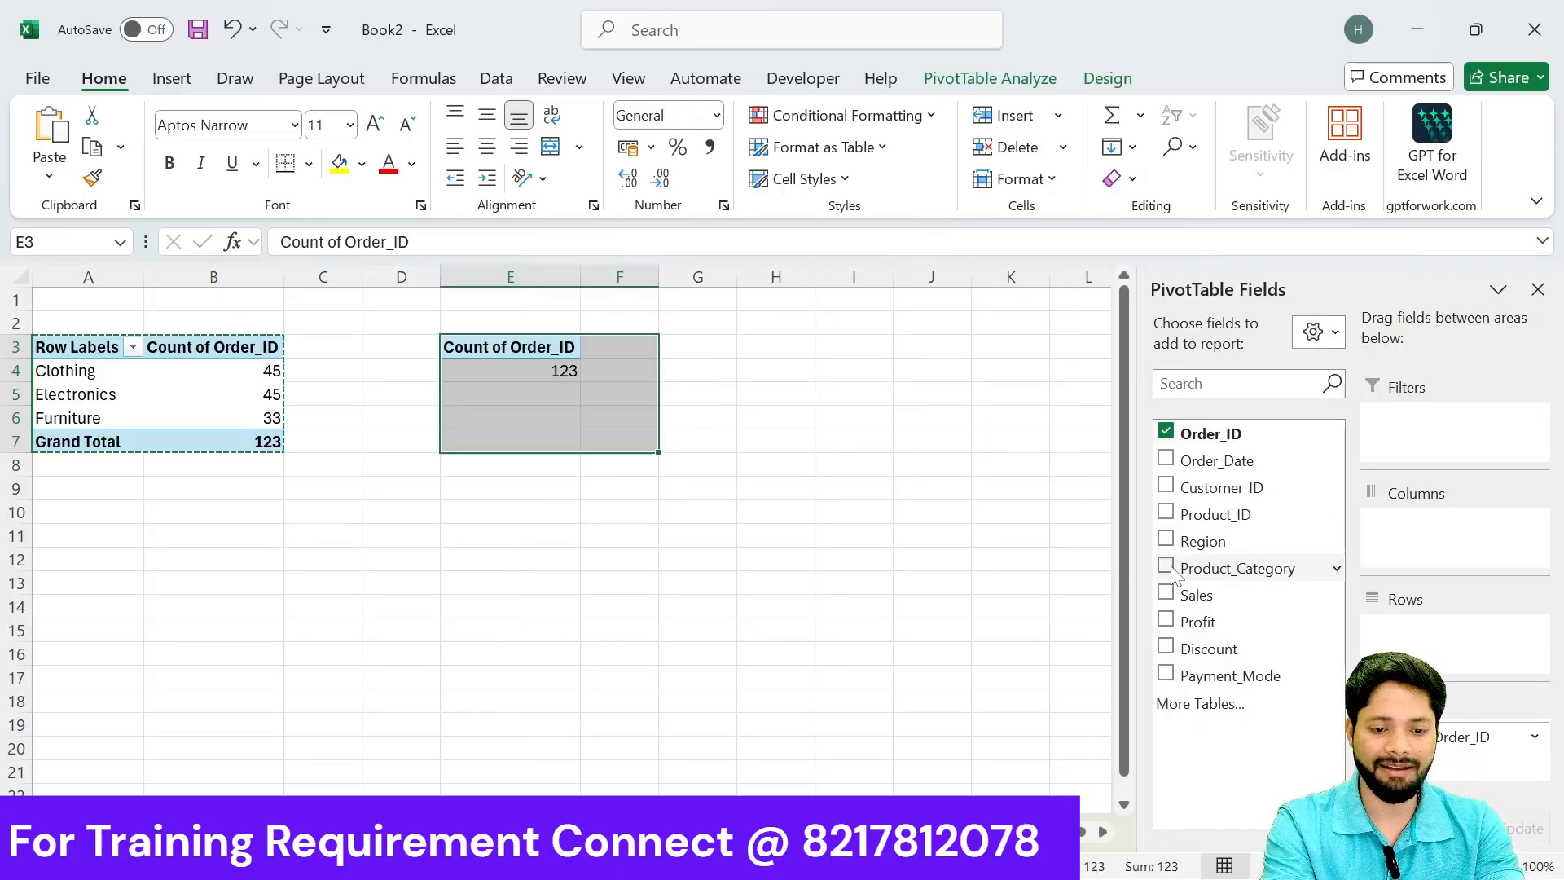
{"action": "left_click_drag", "start_coordinate": [1177, 541], "coordinate": [1419, 631]}
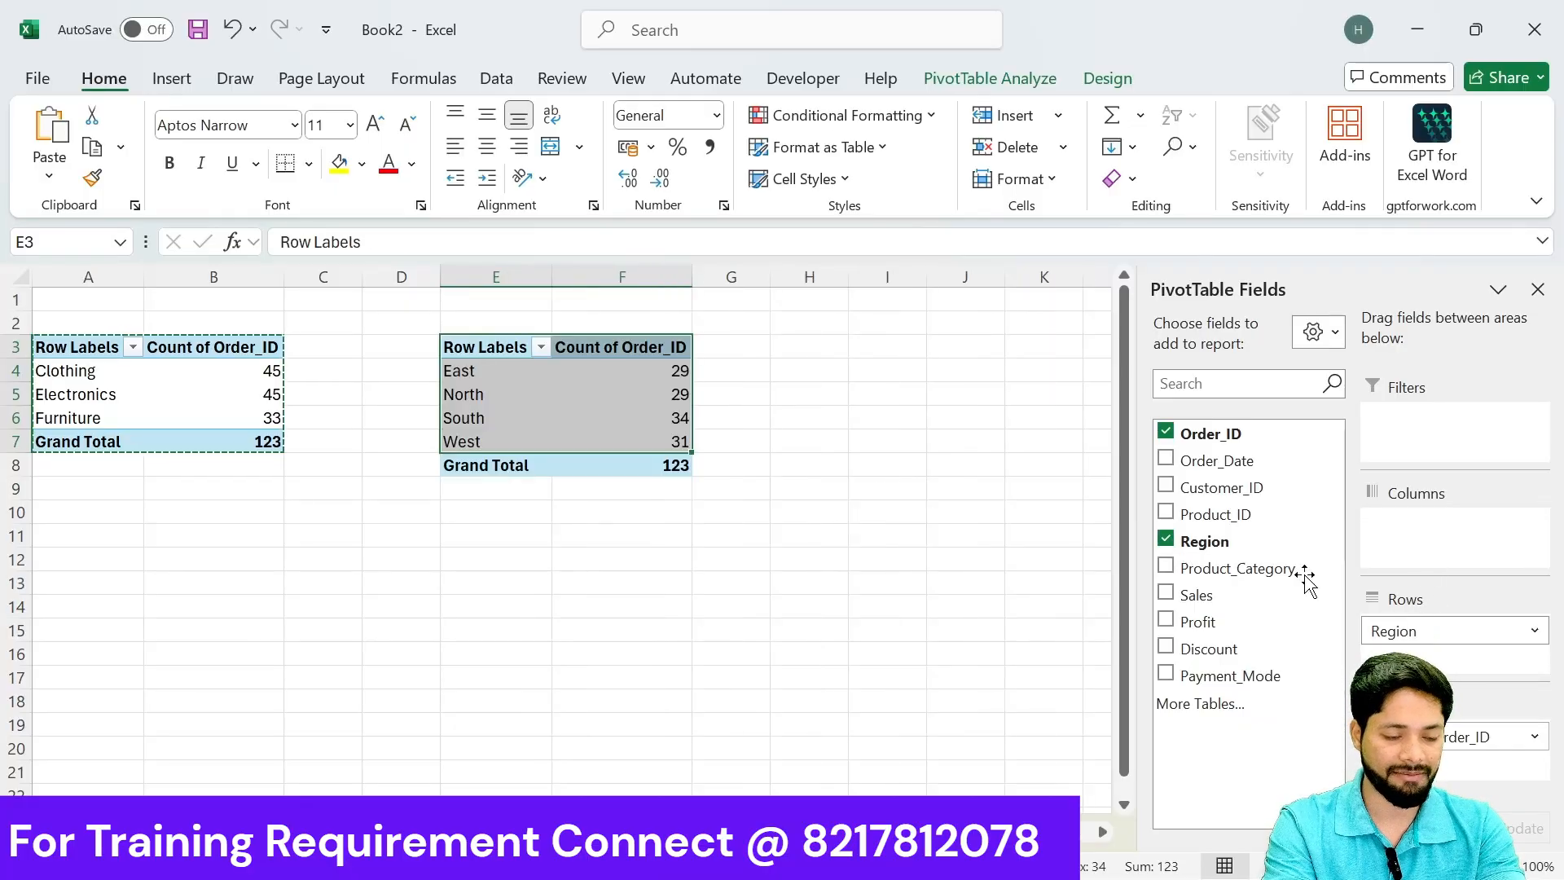
{"action": "left_click", "coordinate": [878, 469]}
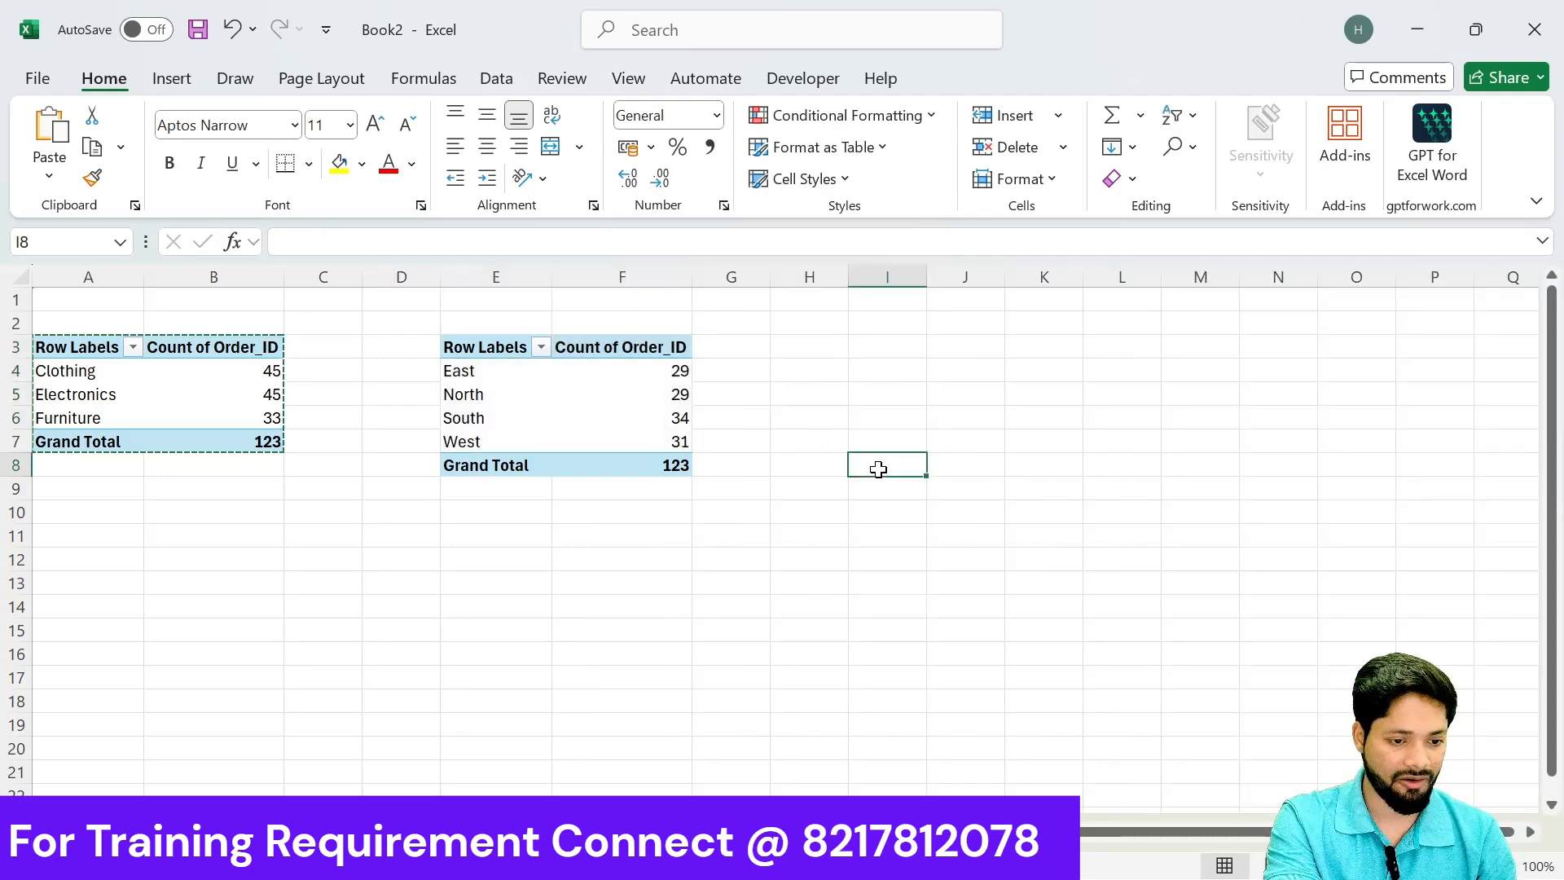
{"action": "left_click", "coordinate": [685, 419]}
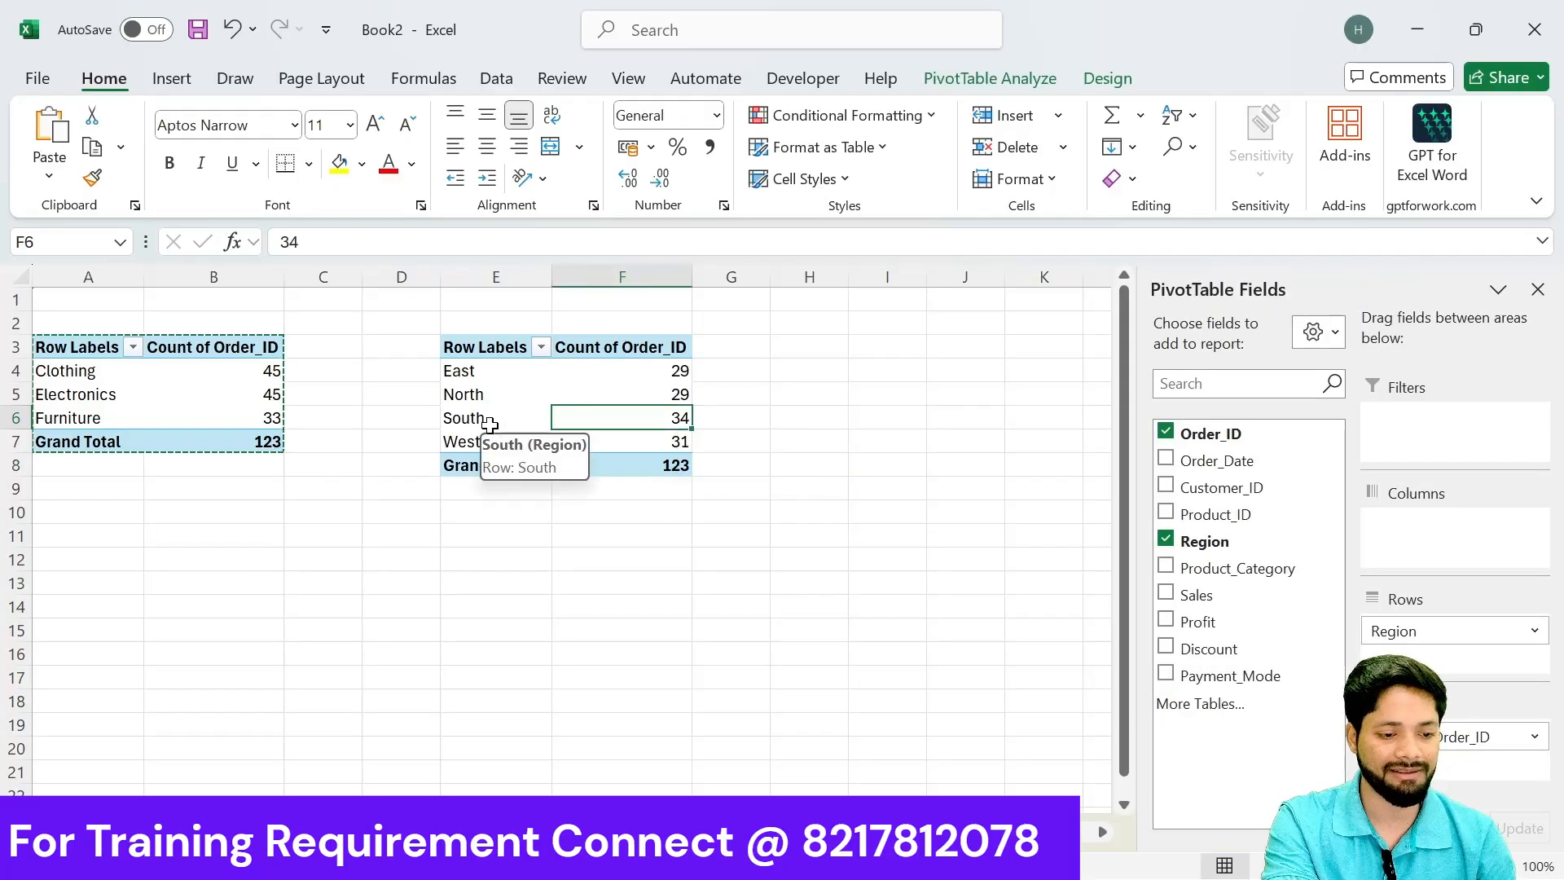
Step: Review the correlation questions on the insights slide, then return to the workbook and open the e-commerce data sheet
{"action": "left_click", "coordinate": [824, 447]}
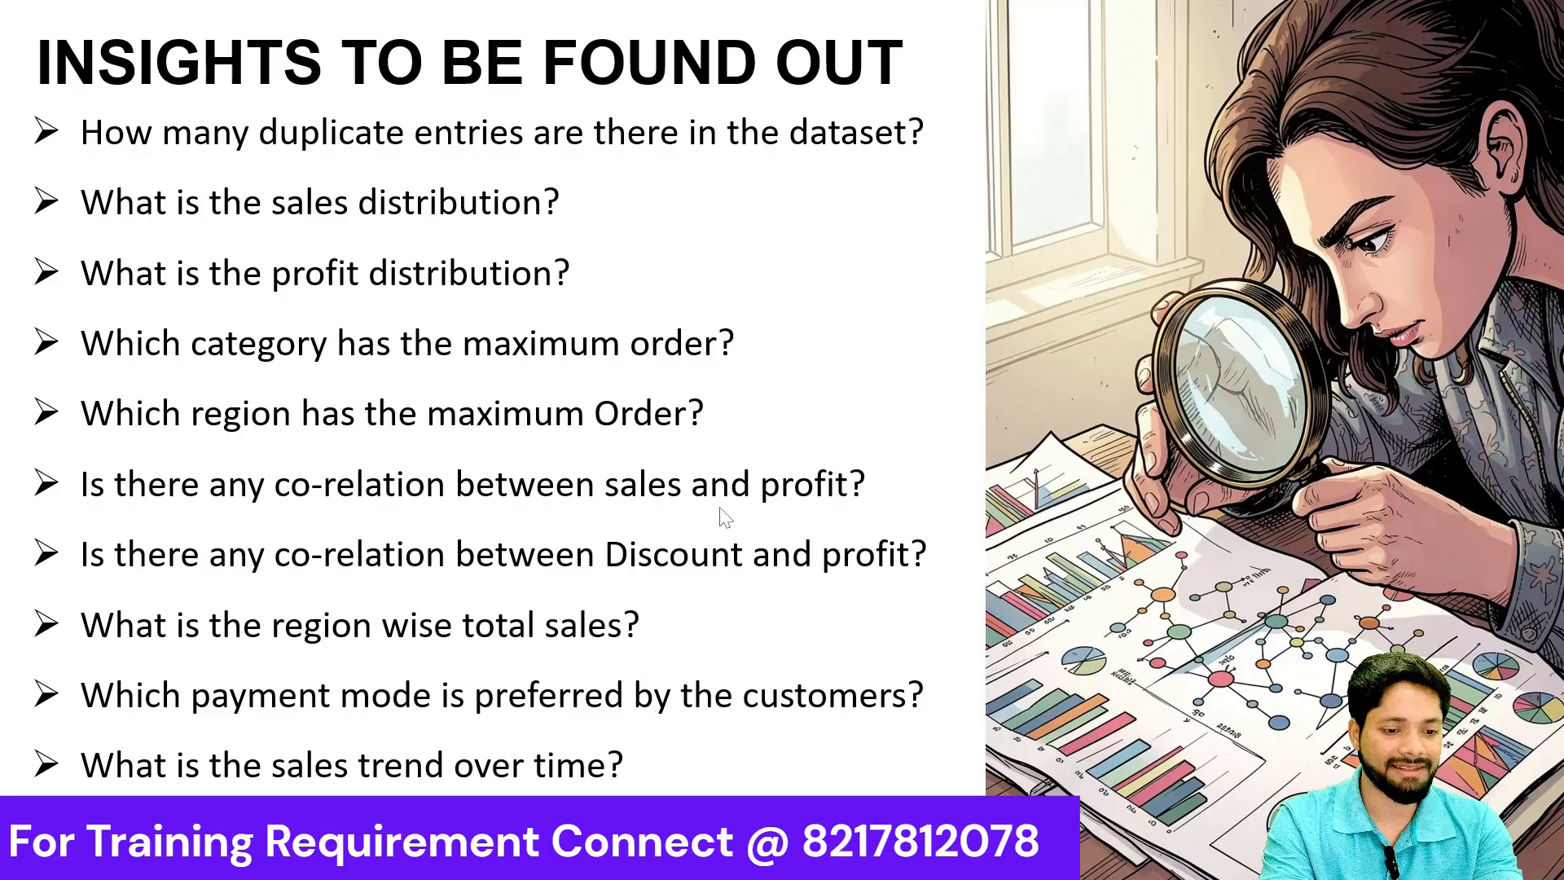
{"action": "key", "text": "alt+Tab"}
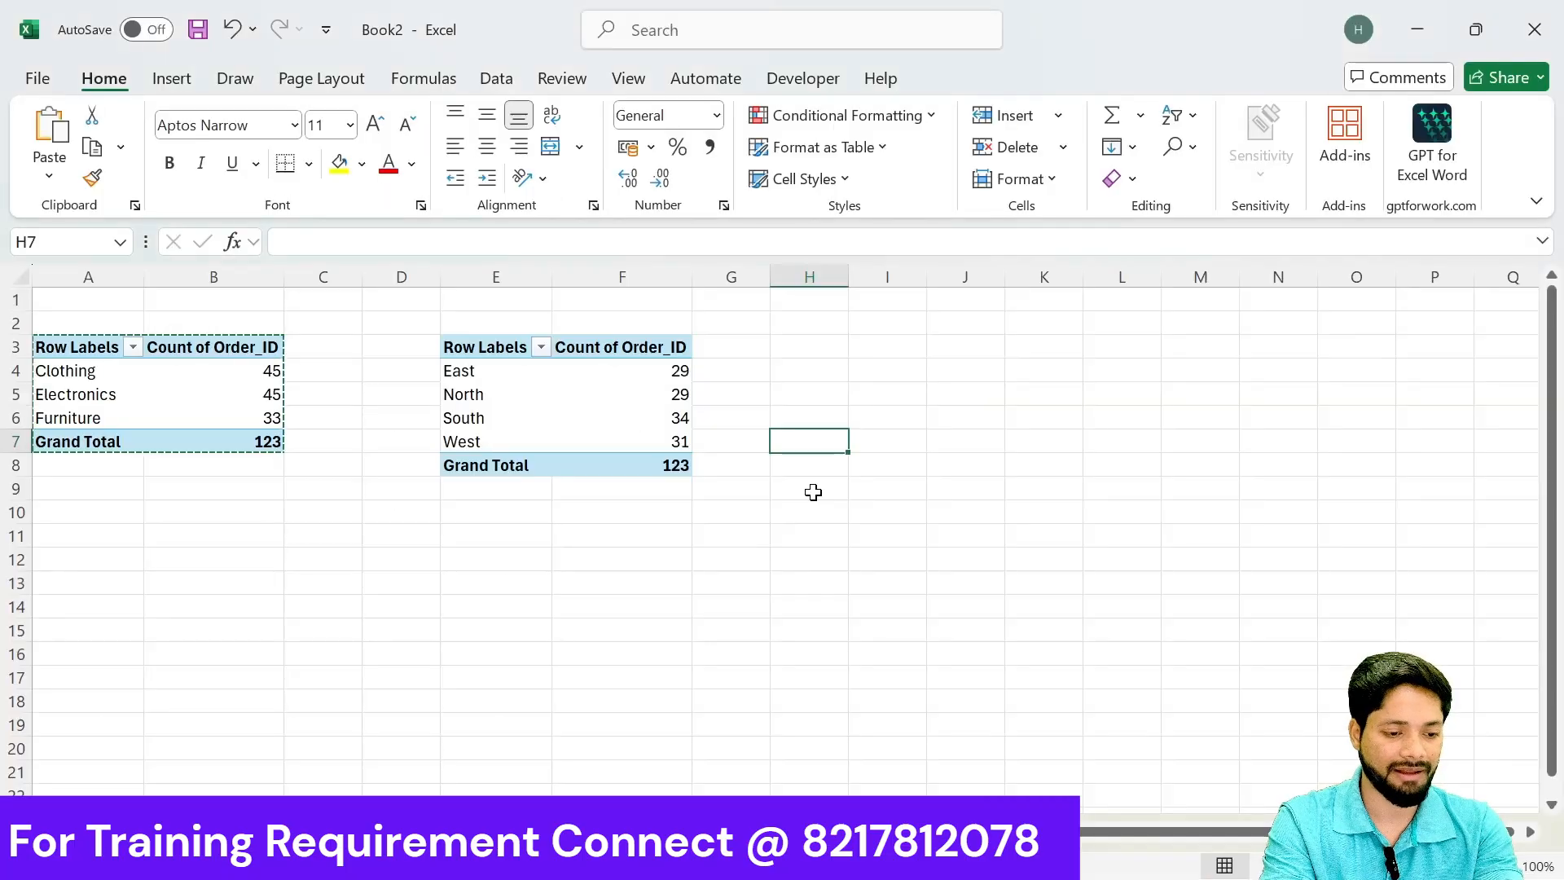
{"action": "left_click", "coordinate": [393, 680]}
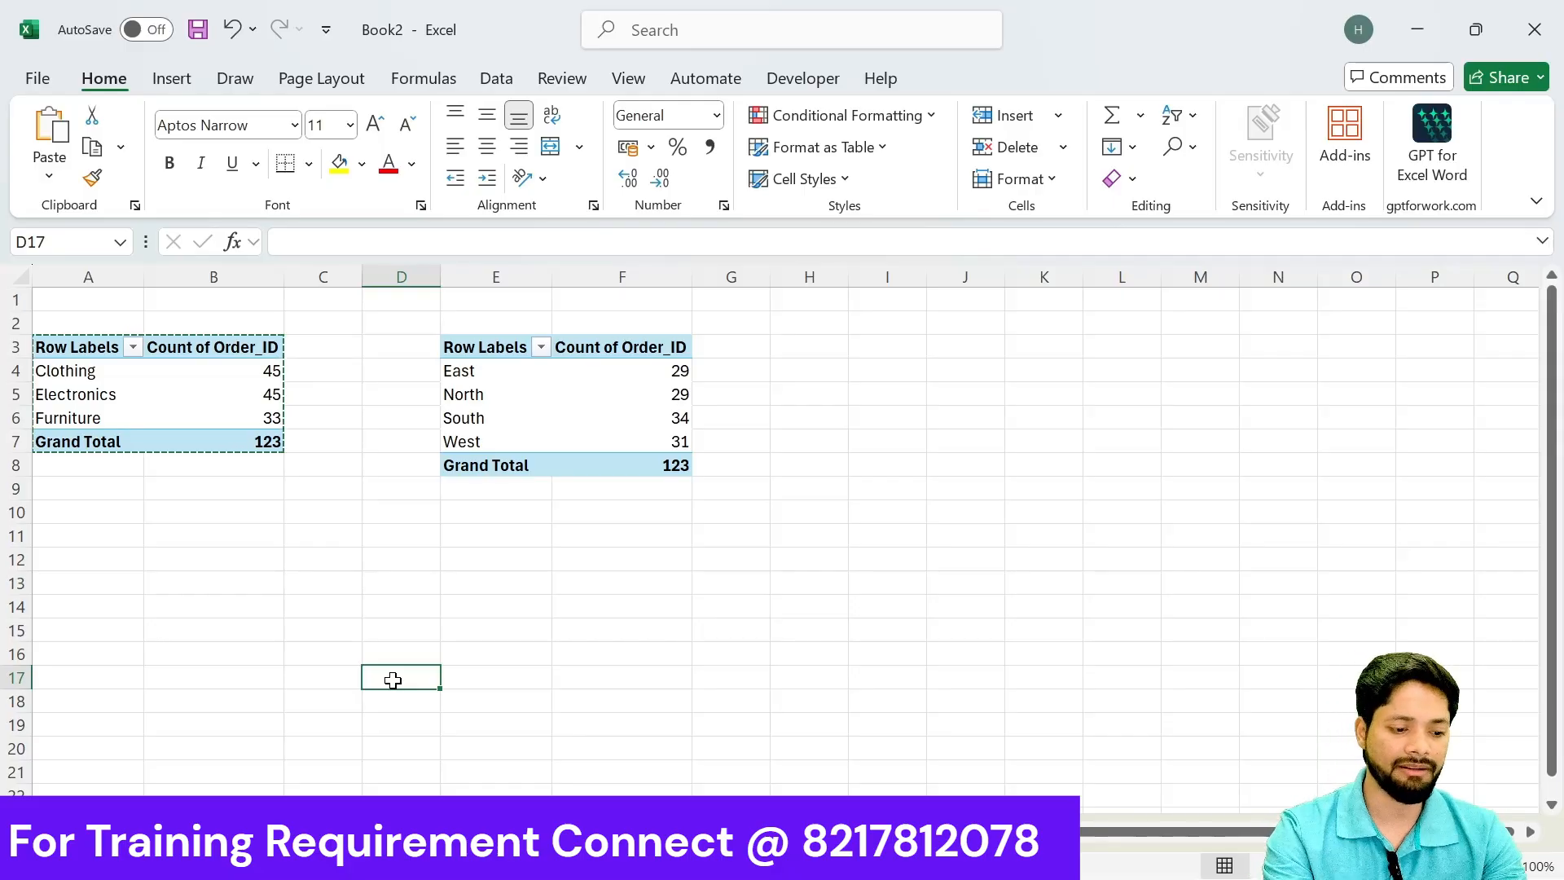
{"action": "left_click", "coordinate": [210, 832]}
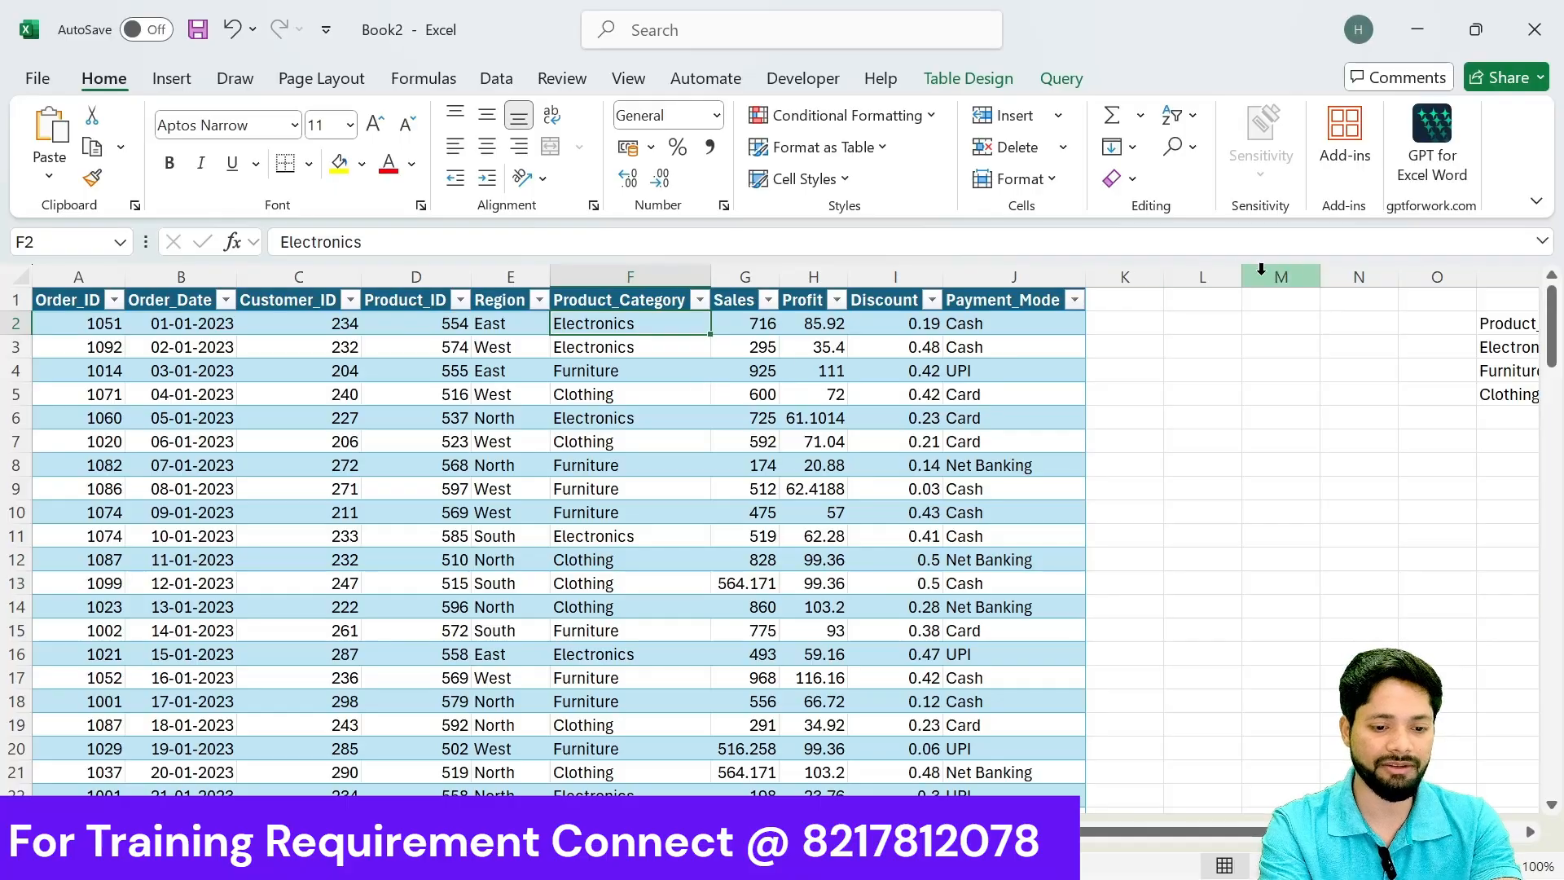
Step: Start a CORREL formula in cell L5 with the table's entire Sales column as the first array
{"action": "left_click", "coordinate": [1213, 399]}
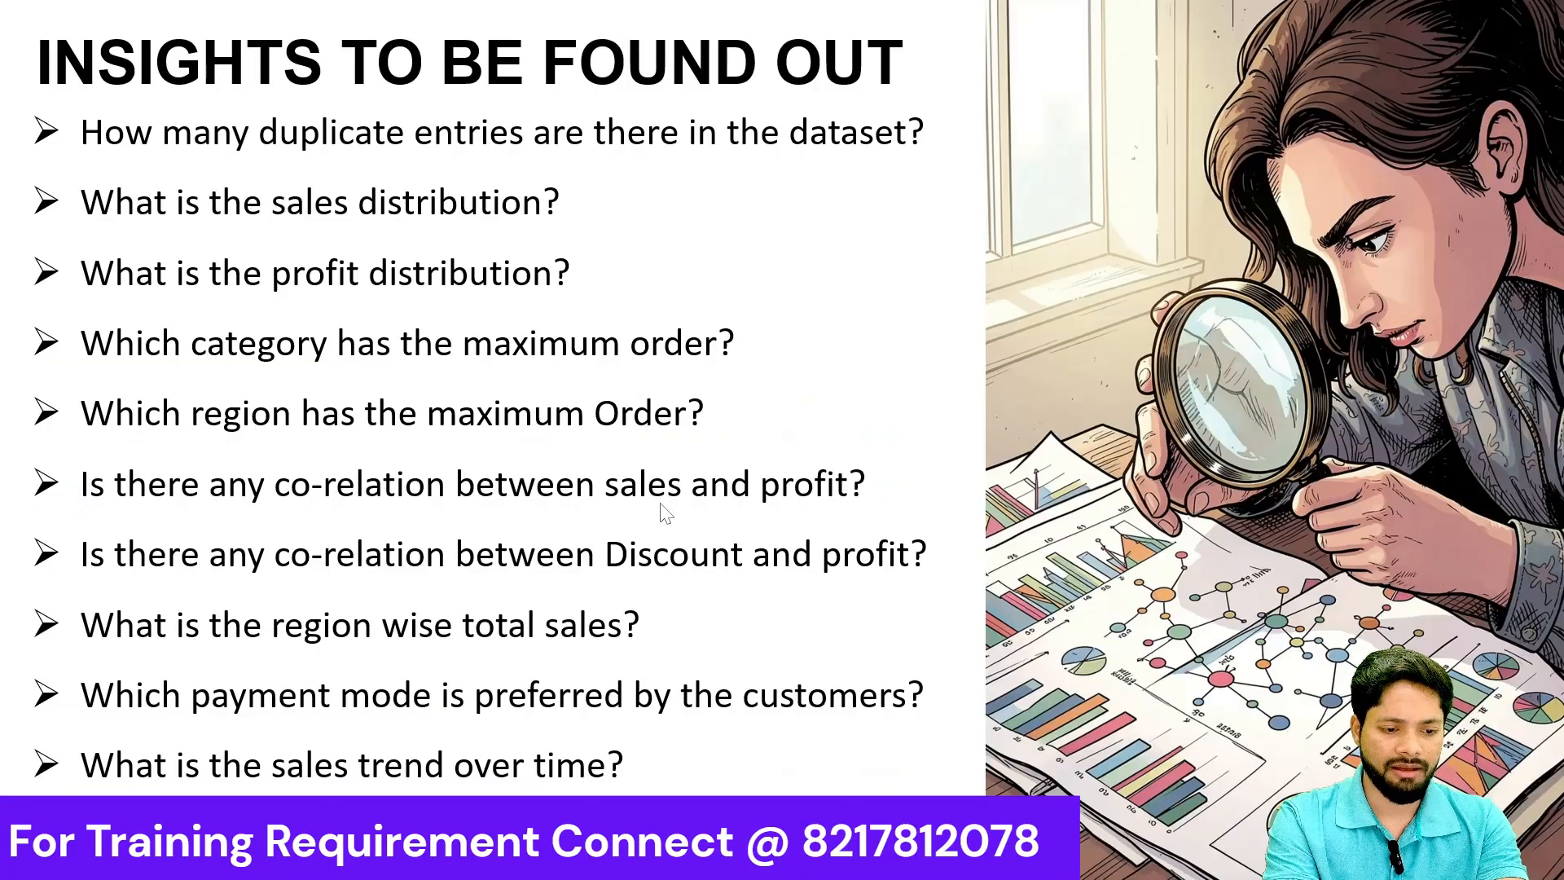
{"action": "key", "text": "alt+Tab"}
{"action": "type", "text": "=corr"}
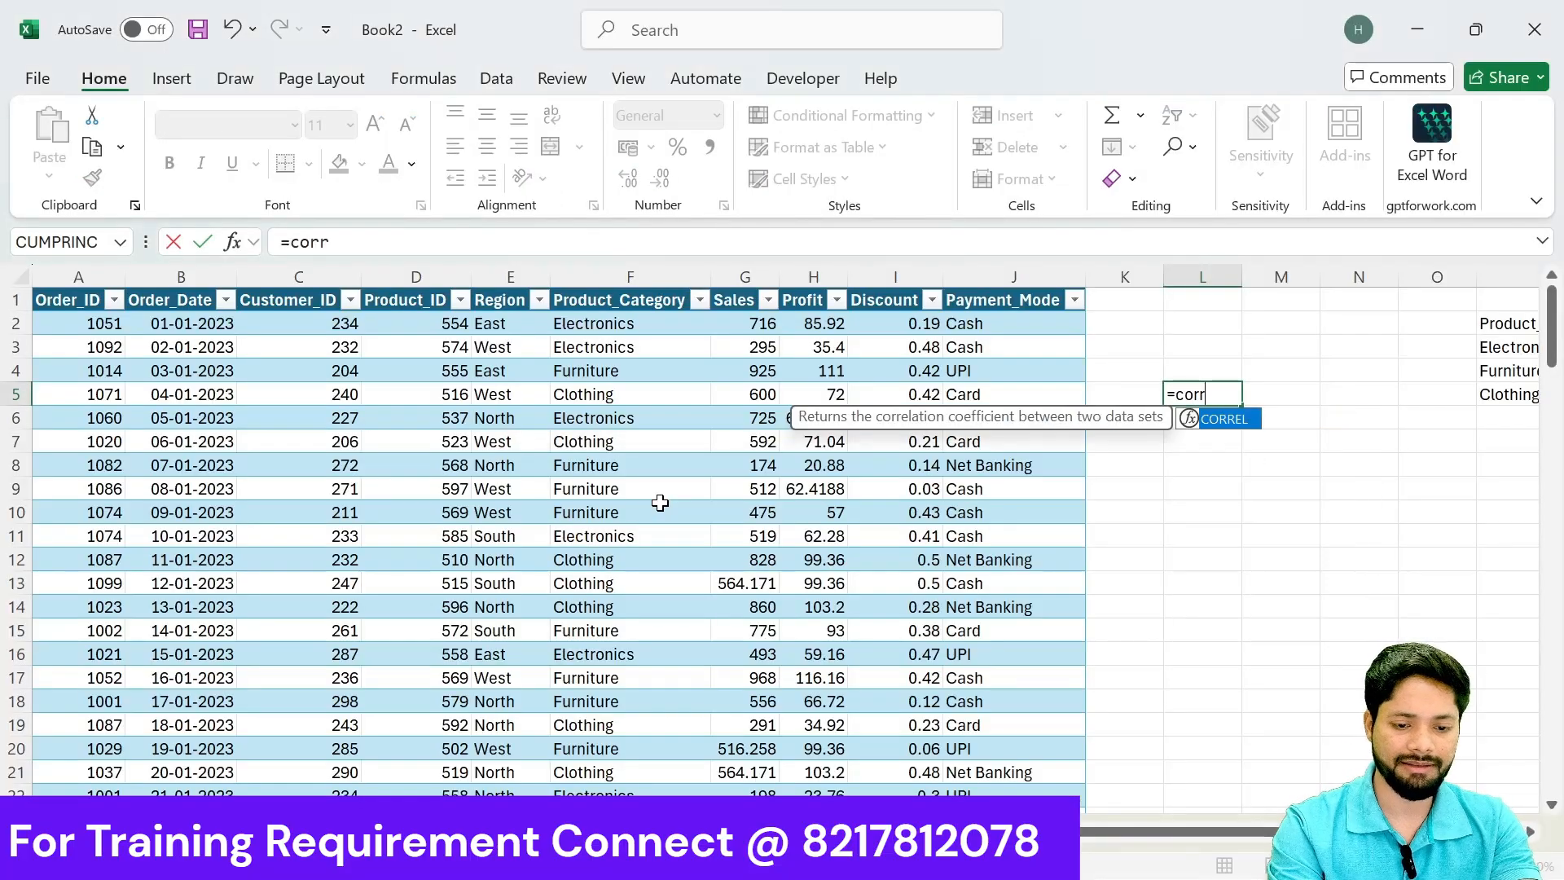
{"action": "key", "text": "Tab"}
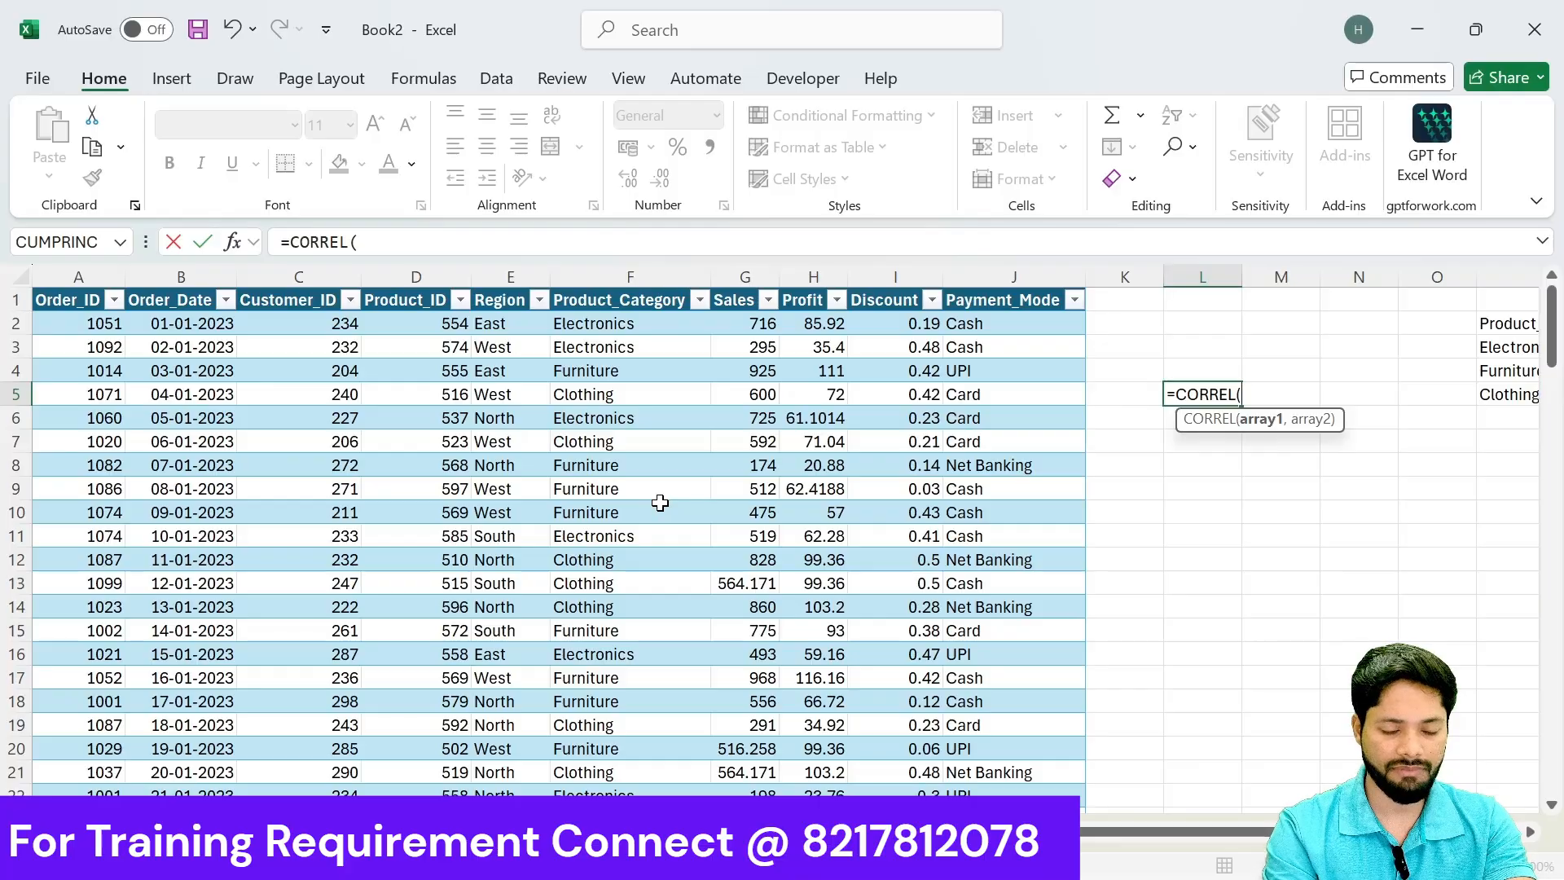
{"action": "left_click_drag", "start_coordinate": [741, 287], "coordinate": [793, 303]}
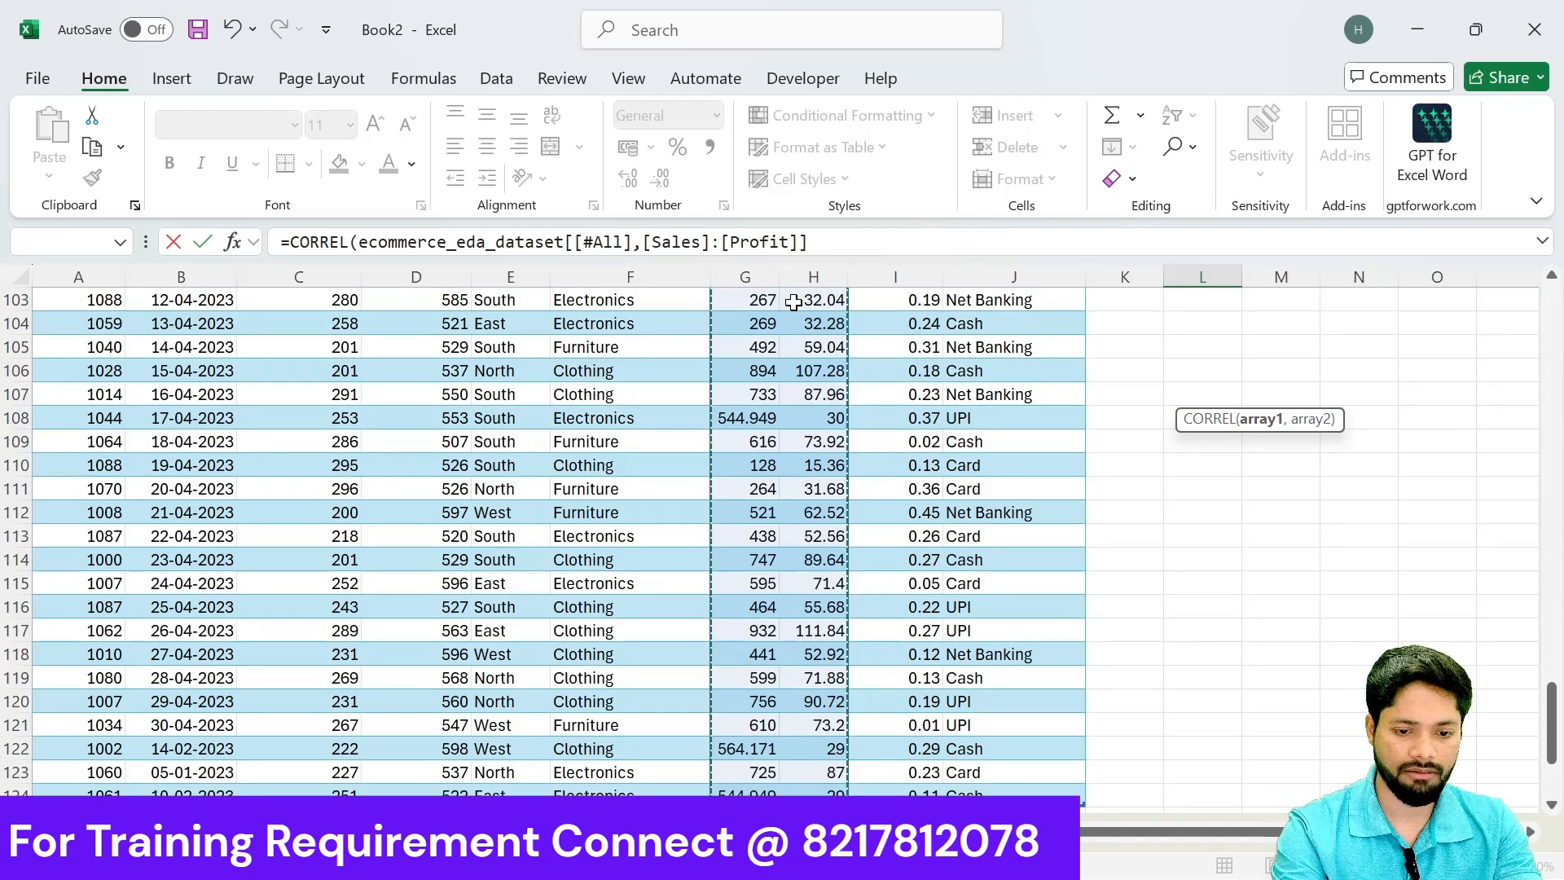
{"action": "key", "text": "shift+Left"}
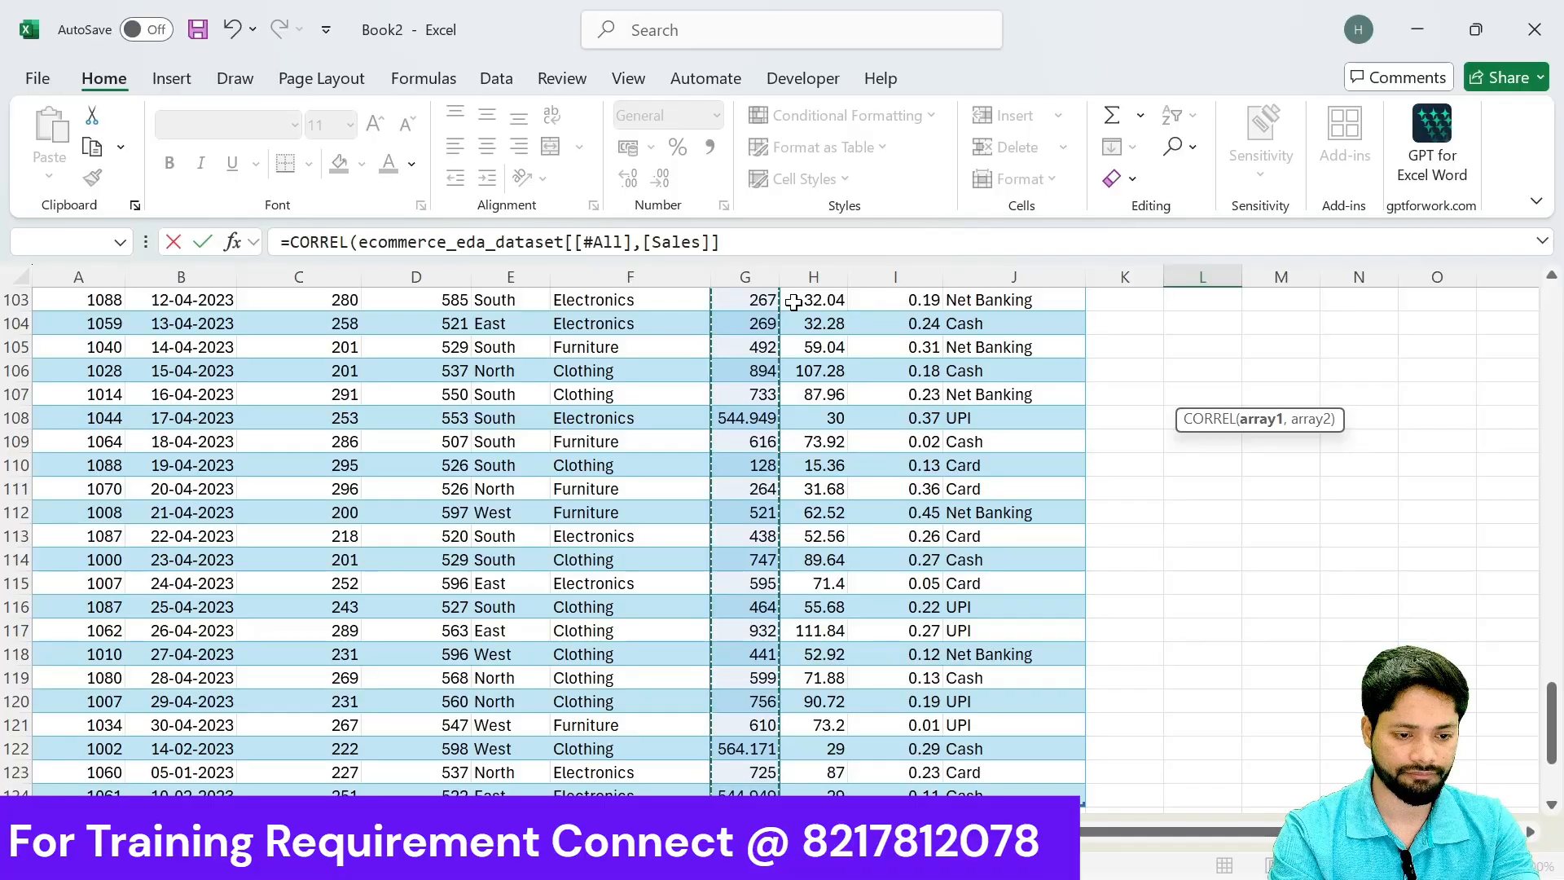
{"action": "type", "text": ","}
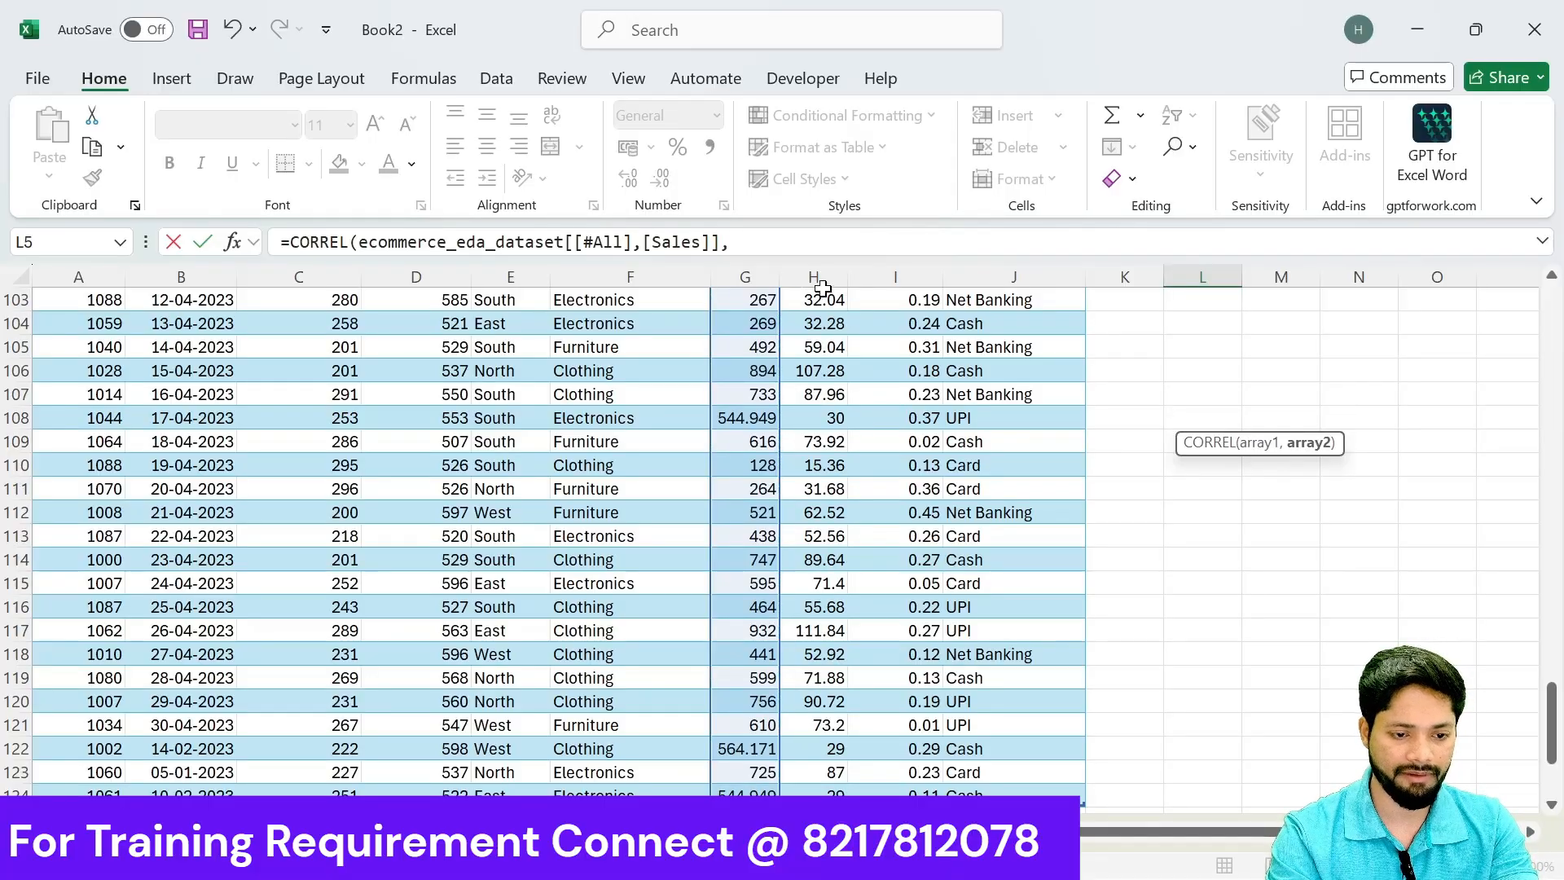
Step: Set the entire Profit column as the second array of the CORREL formula and complete it
{"action": "left_click", "coordinate": [821, 322]}
{"action": "key", "text": "ctrl+Up"}
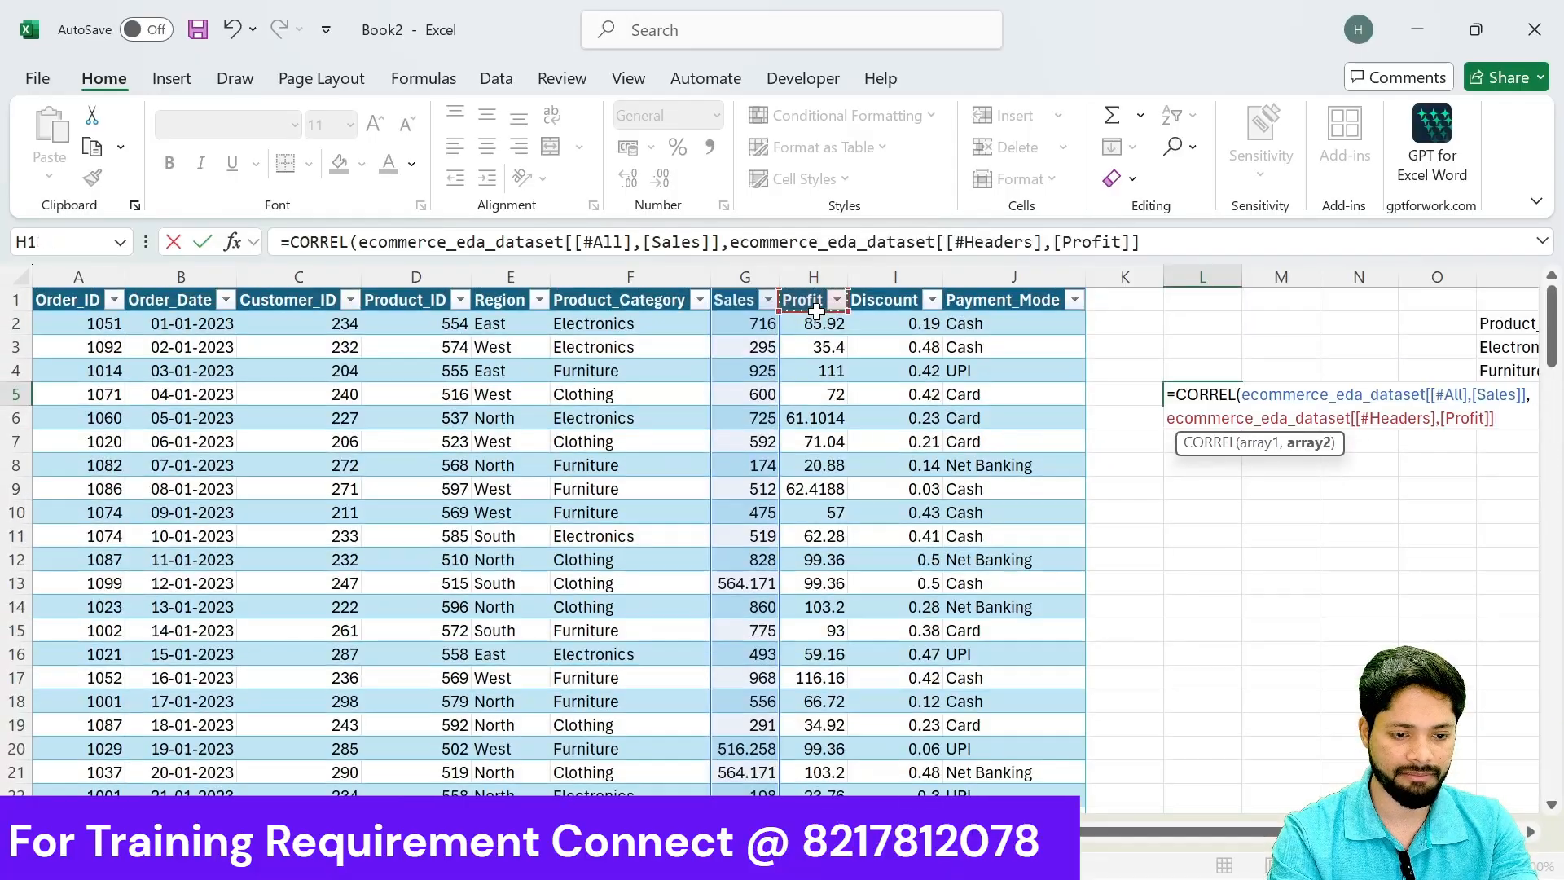
{"action": "key", "text": "ctrl+shift+Down"}
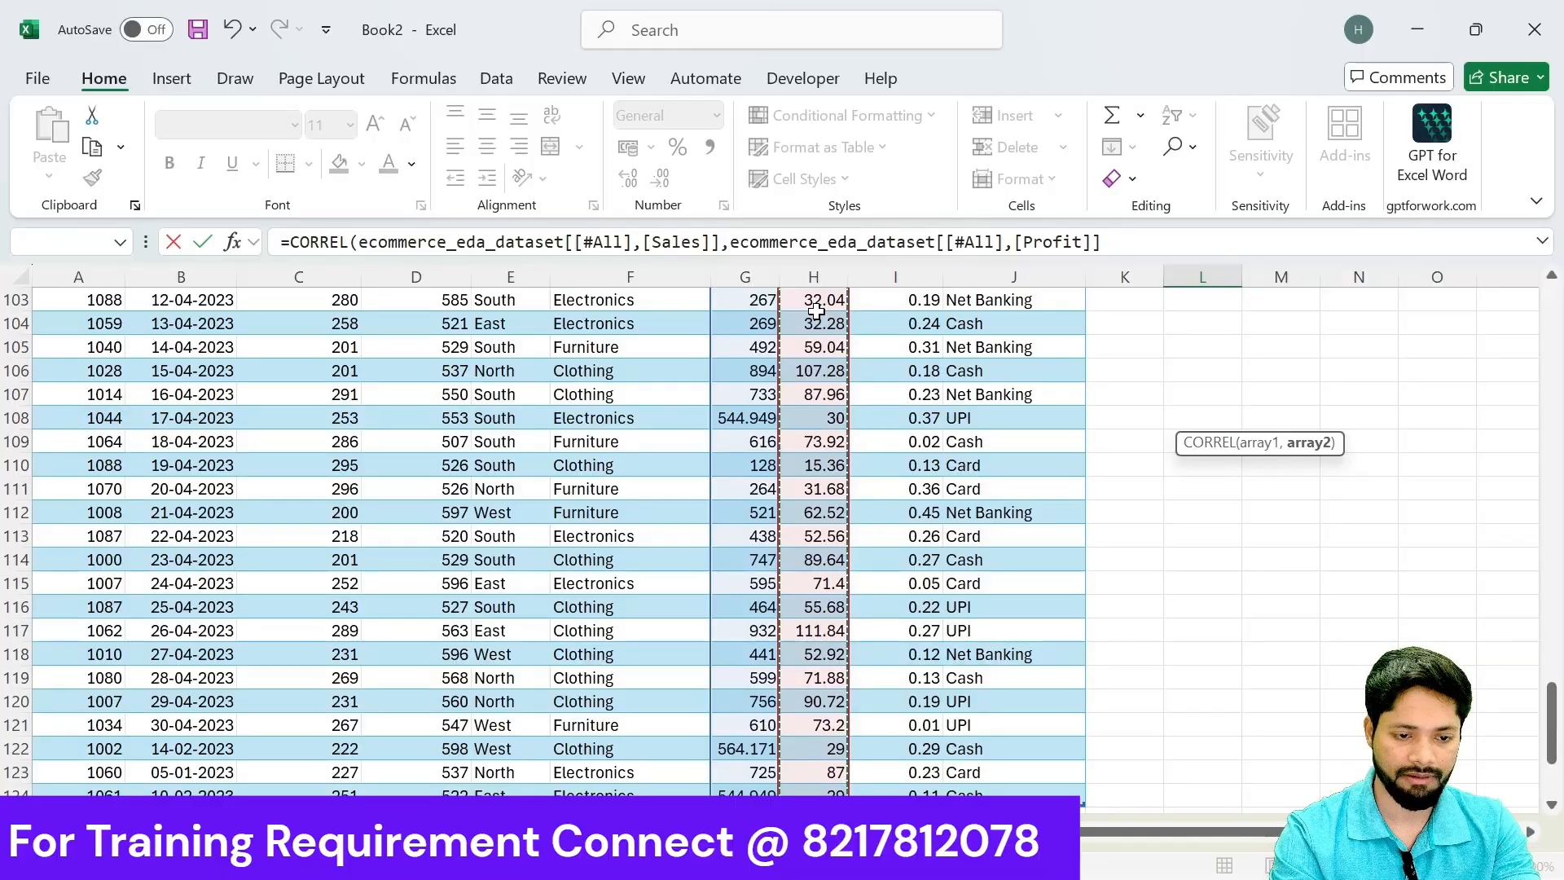
{"action": "type", "text": ")"}
{"action": "key", "text": "Return"}
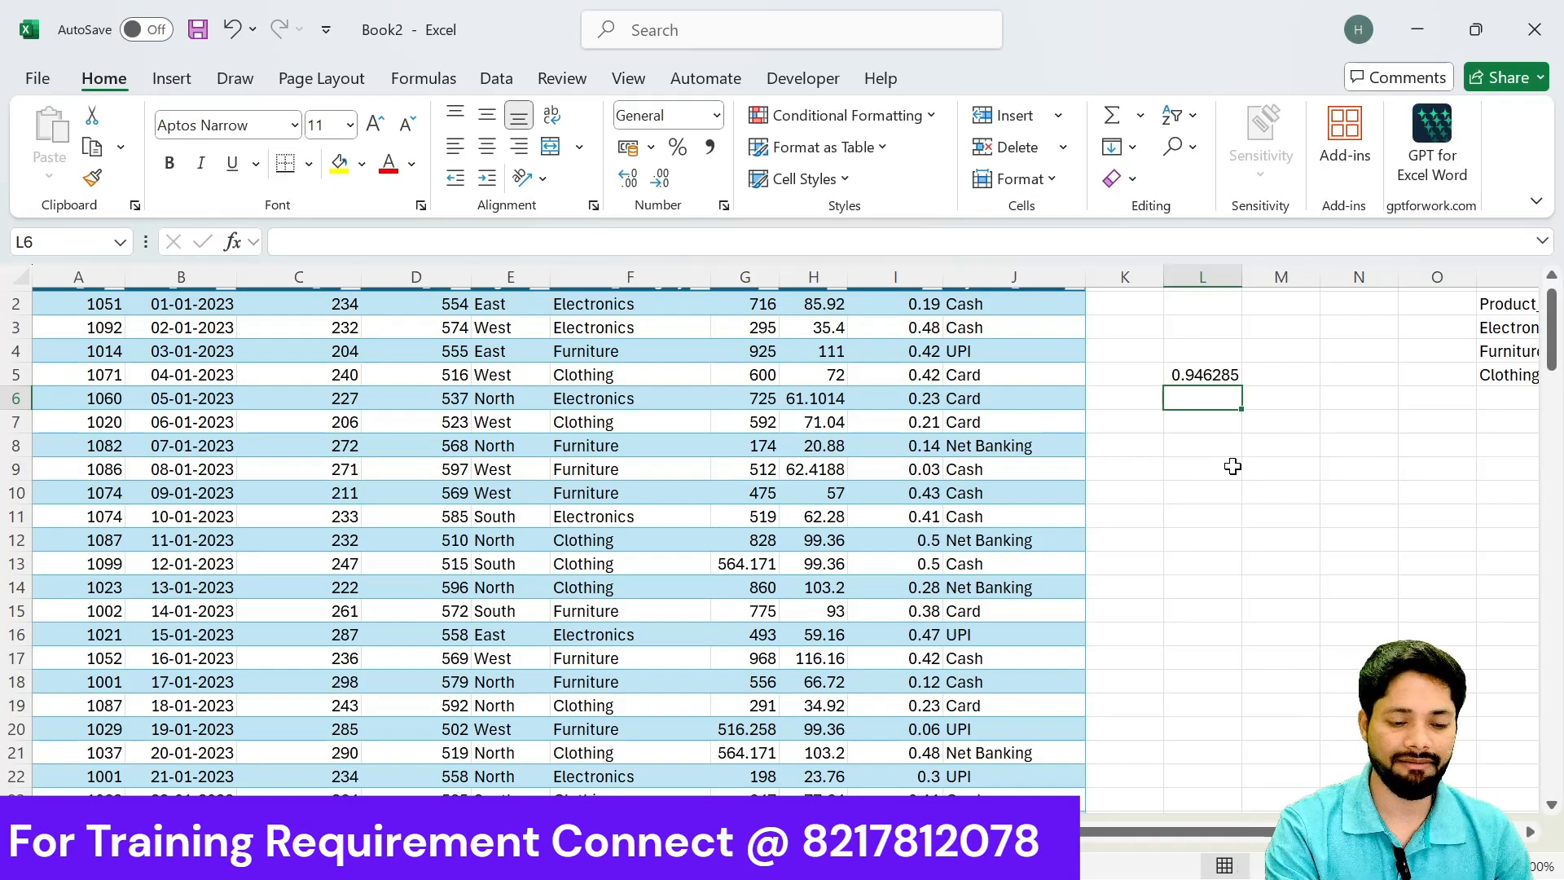
Step: Insert an X Y scatter chart from the full Sales and Profit columns, using the variant that plots profit against sales
{"action": "scroll", "coordinate": [745, 318], "scroll_direction": "up", "scroll_amount": 1}
{"action": "left_click_drag", "start_coordinate": [745, 308], "coordinate": [810, 302]}
{"action": "key", "text": "ctrl+shift+Down"}
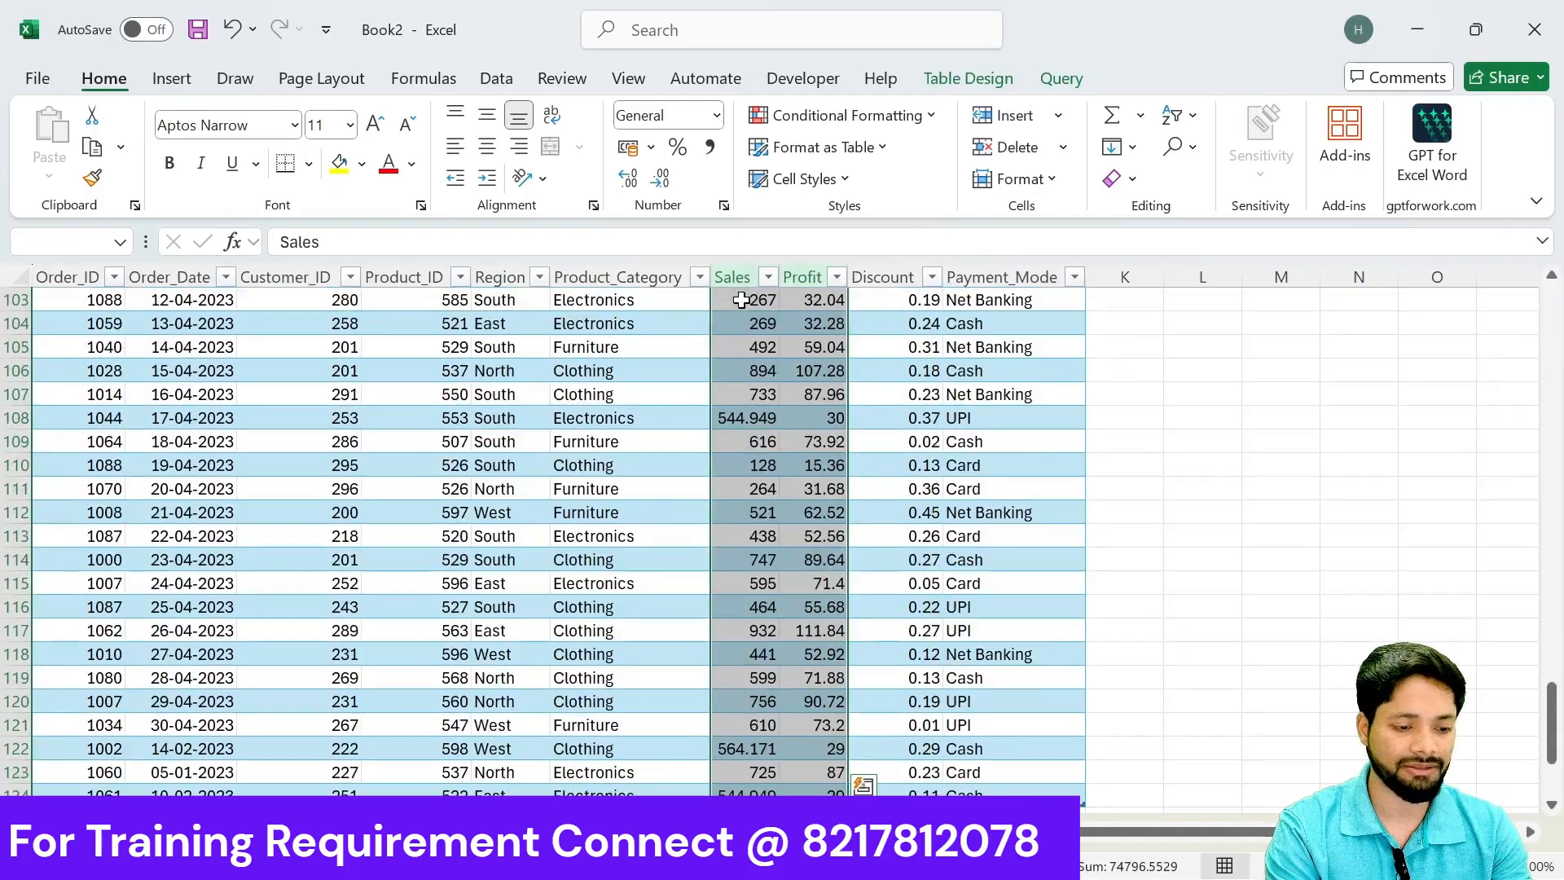
{"action": "left_click", "coordinate": [171, 79]}
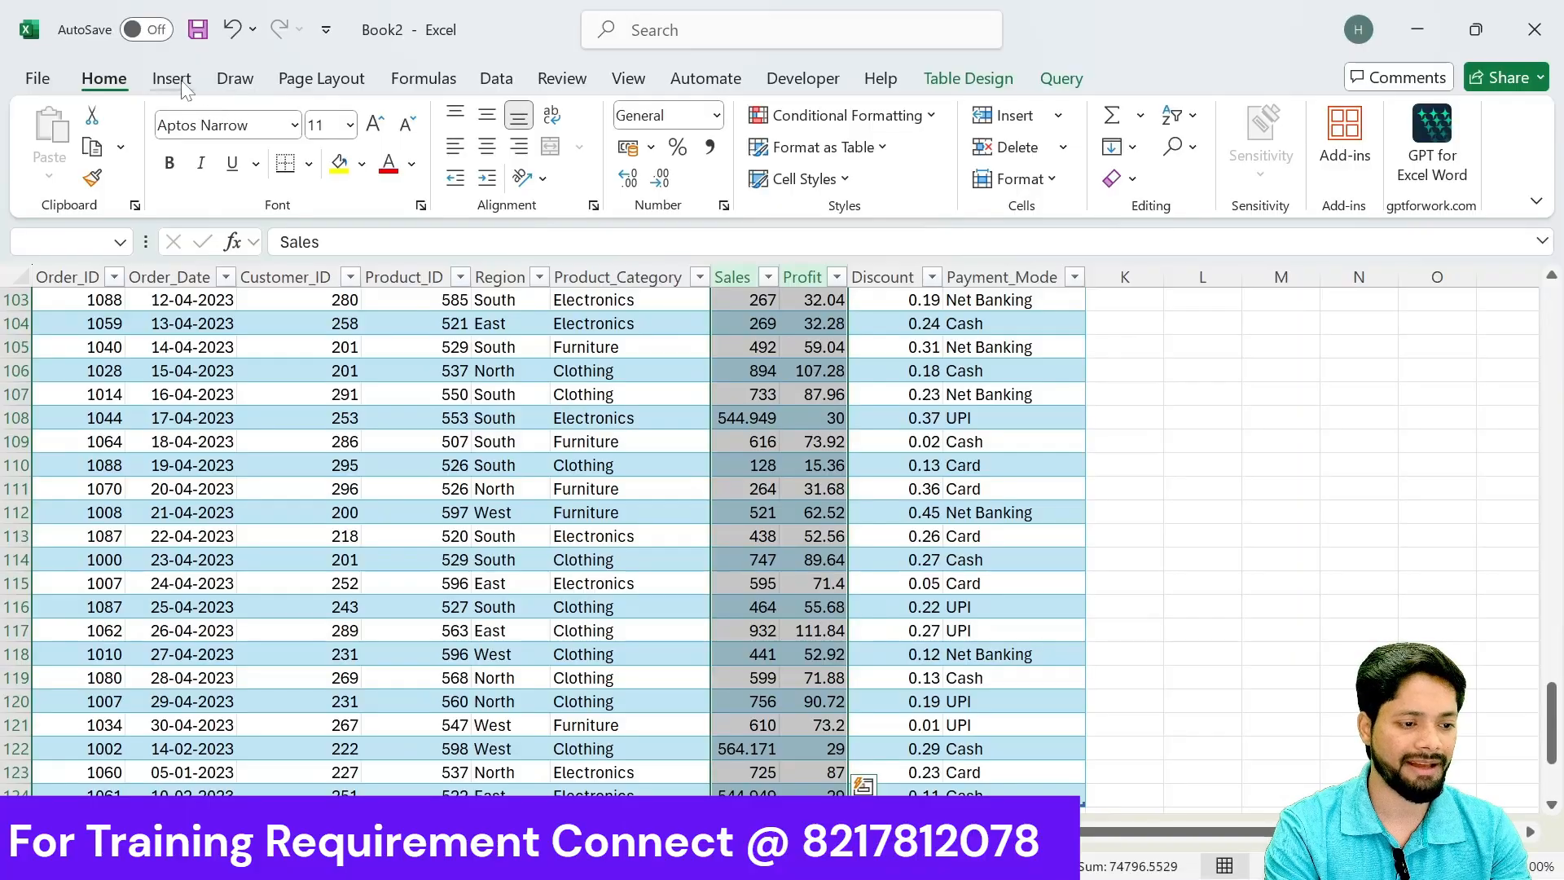
{"action": "left_click", "coordinate": [564, 171]}
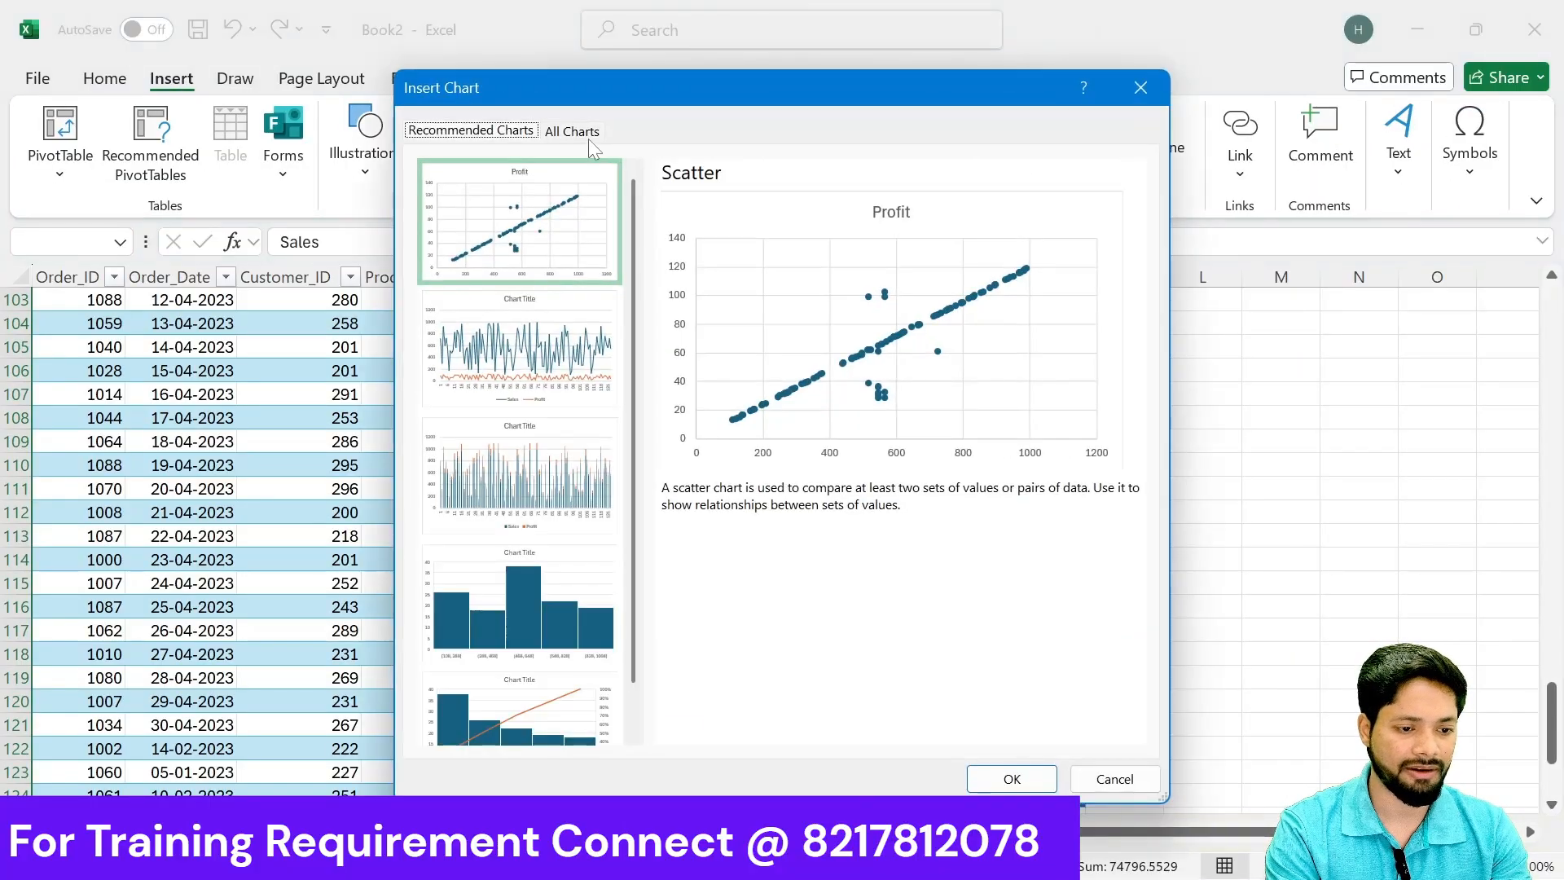
{"action": "left_click", "coordinate": [586, 136]}
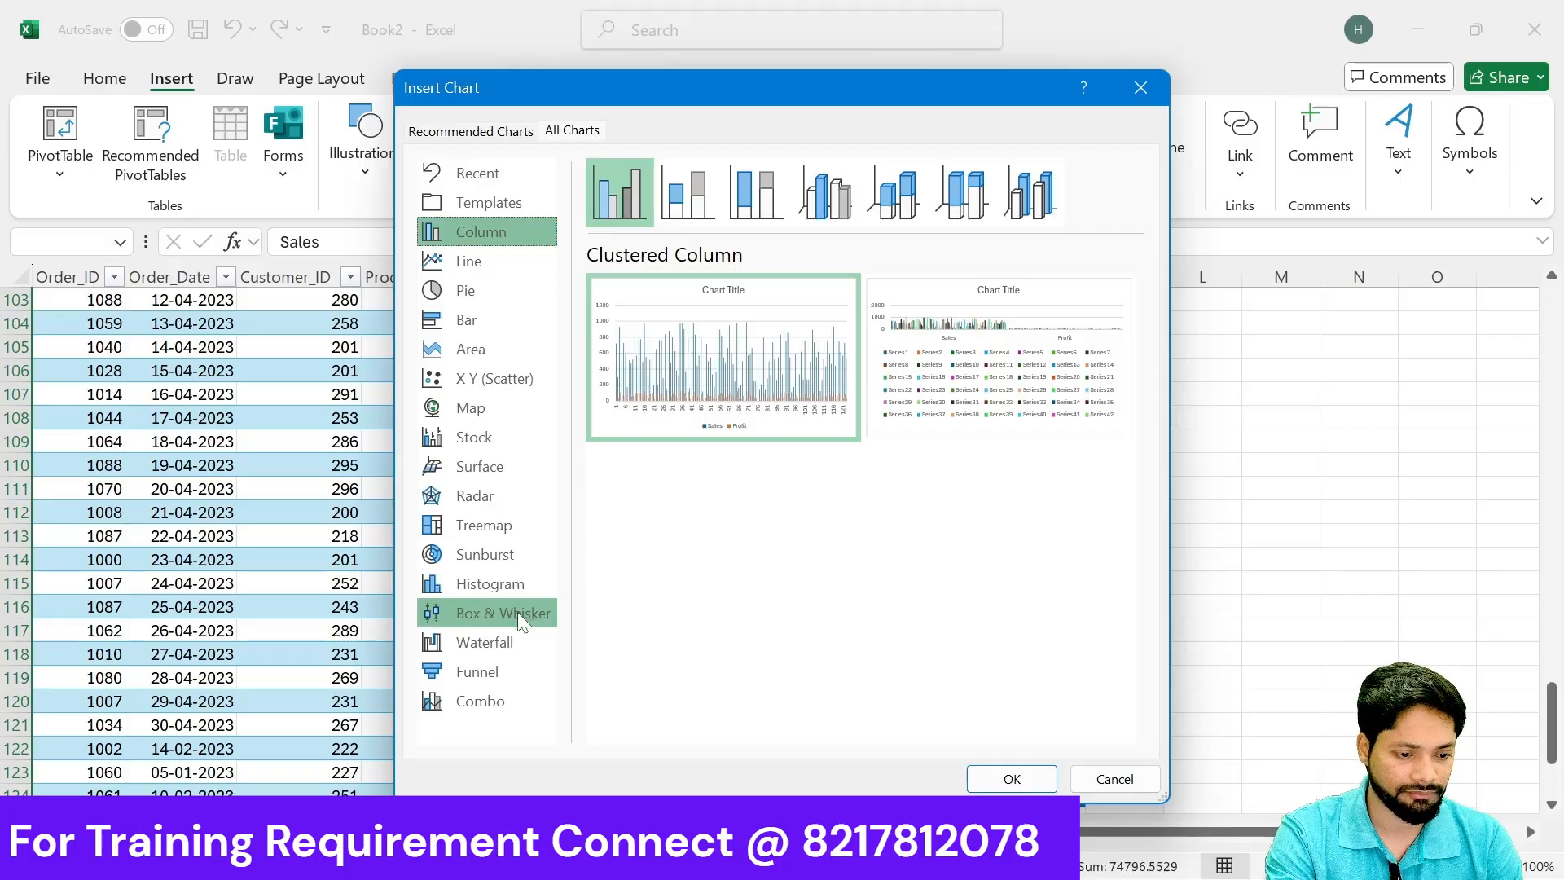
{"action": "left_click", "coordinate": [495, 383]}
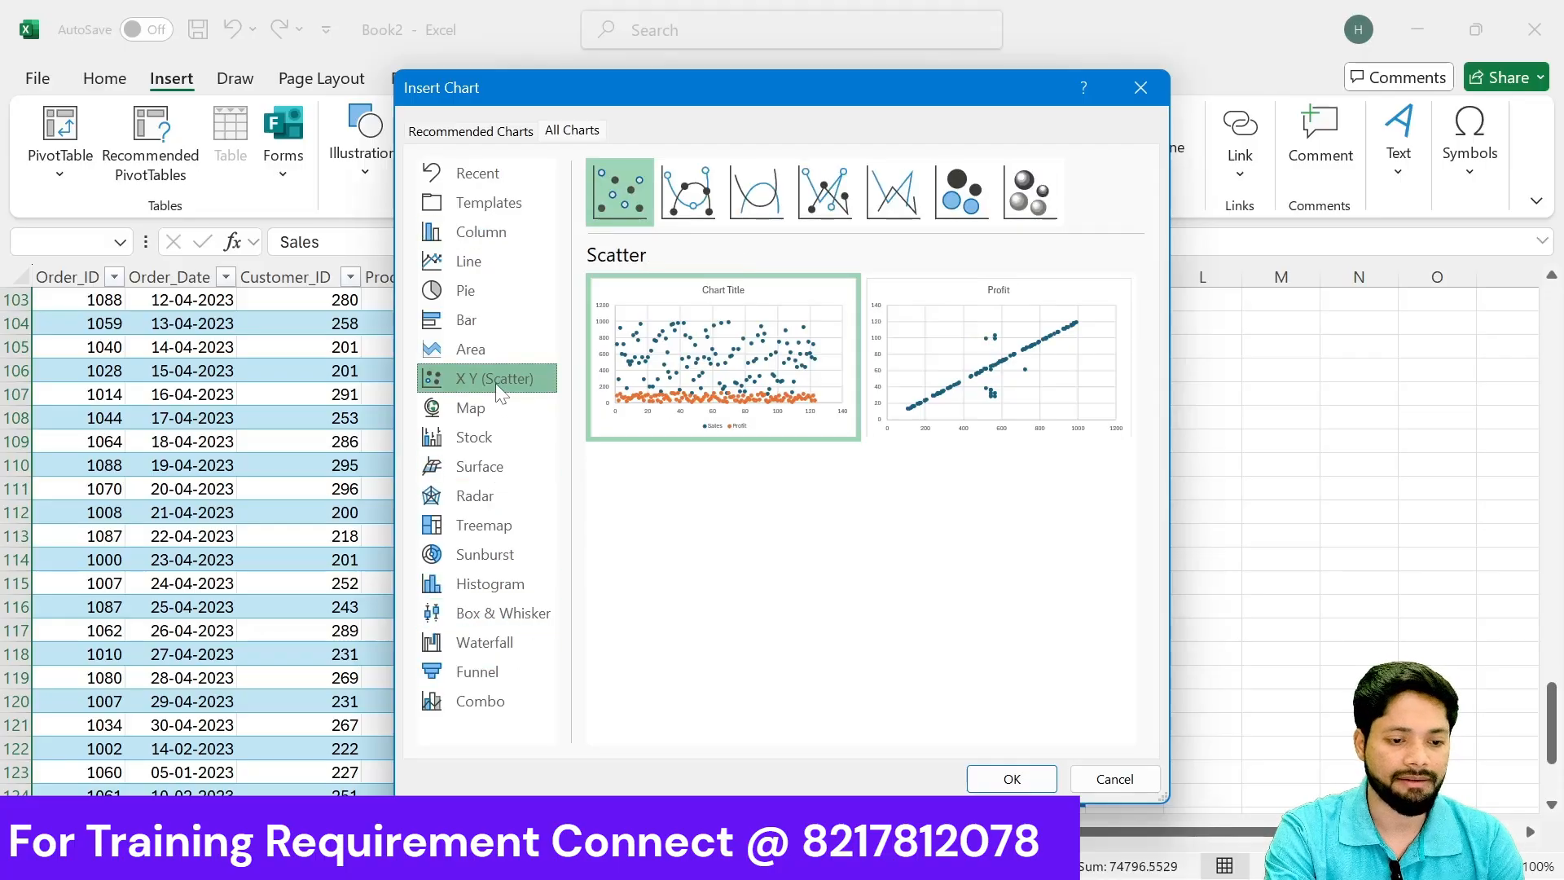
{"action": "left_click", "coordinate": [999, 408]}
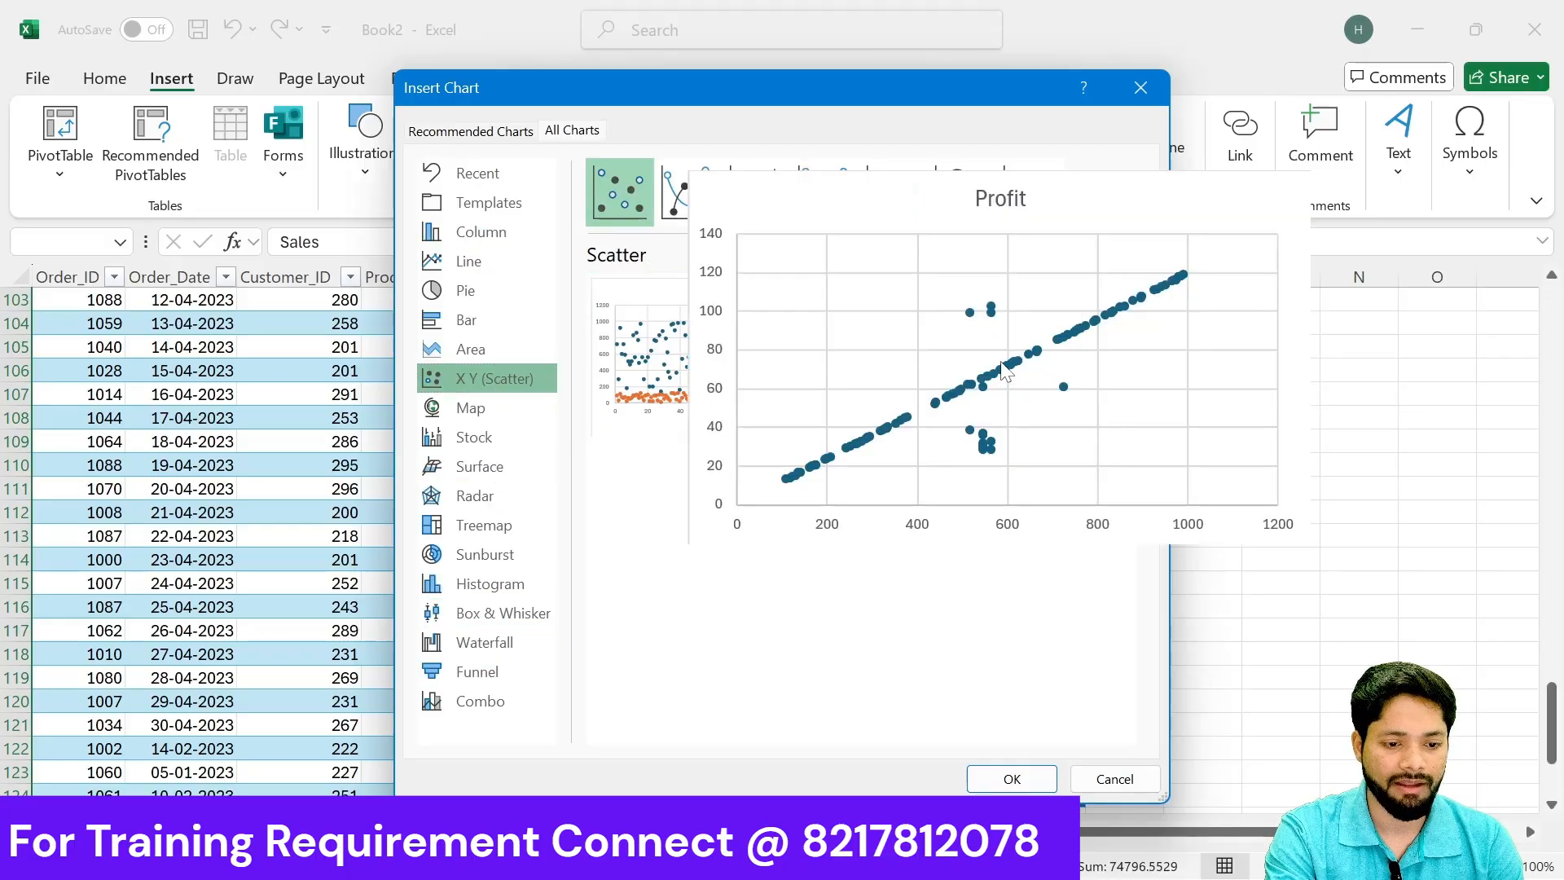
{"action": "left_click", "coordinate": [1010, 778]}
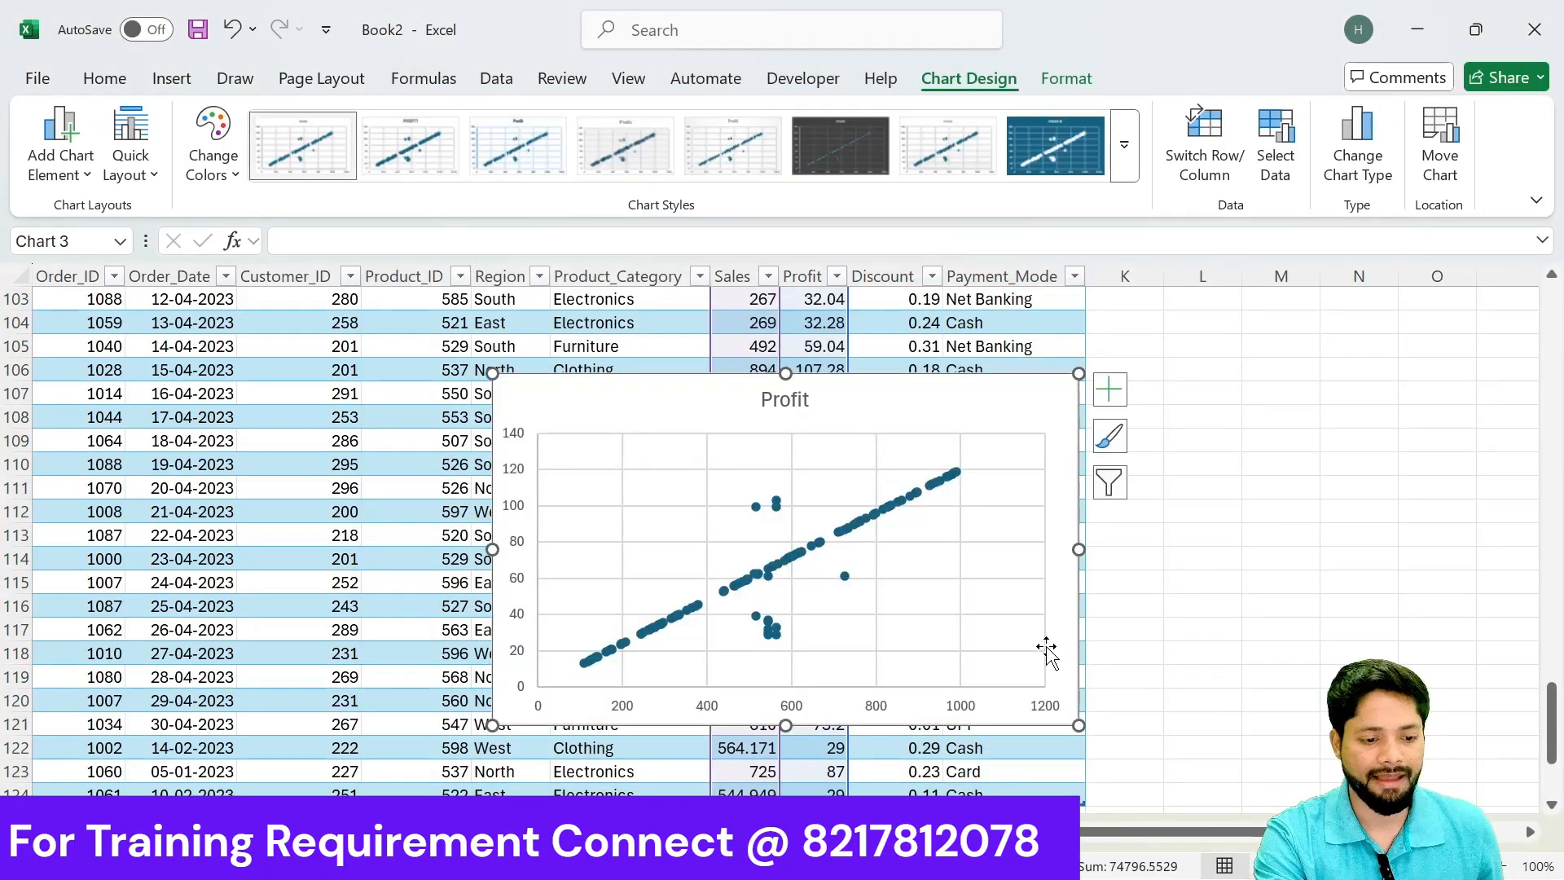
Step: Inspect the scatter chart's points and vertical axis, and move the chart clear of the Sales and Profit columns
{"action": "mouse_move", "coordinate": [621, 658]}
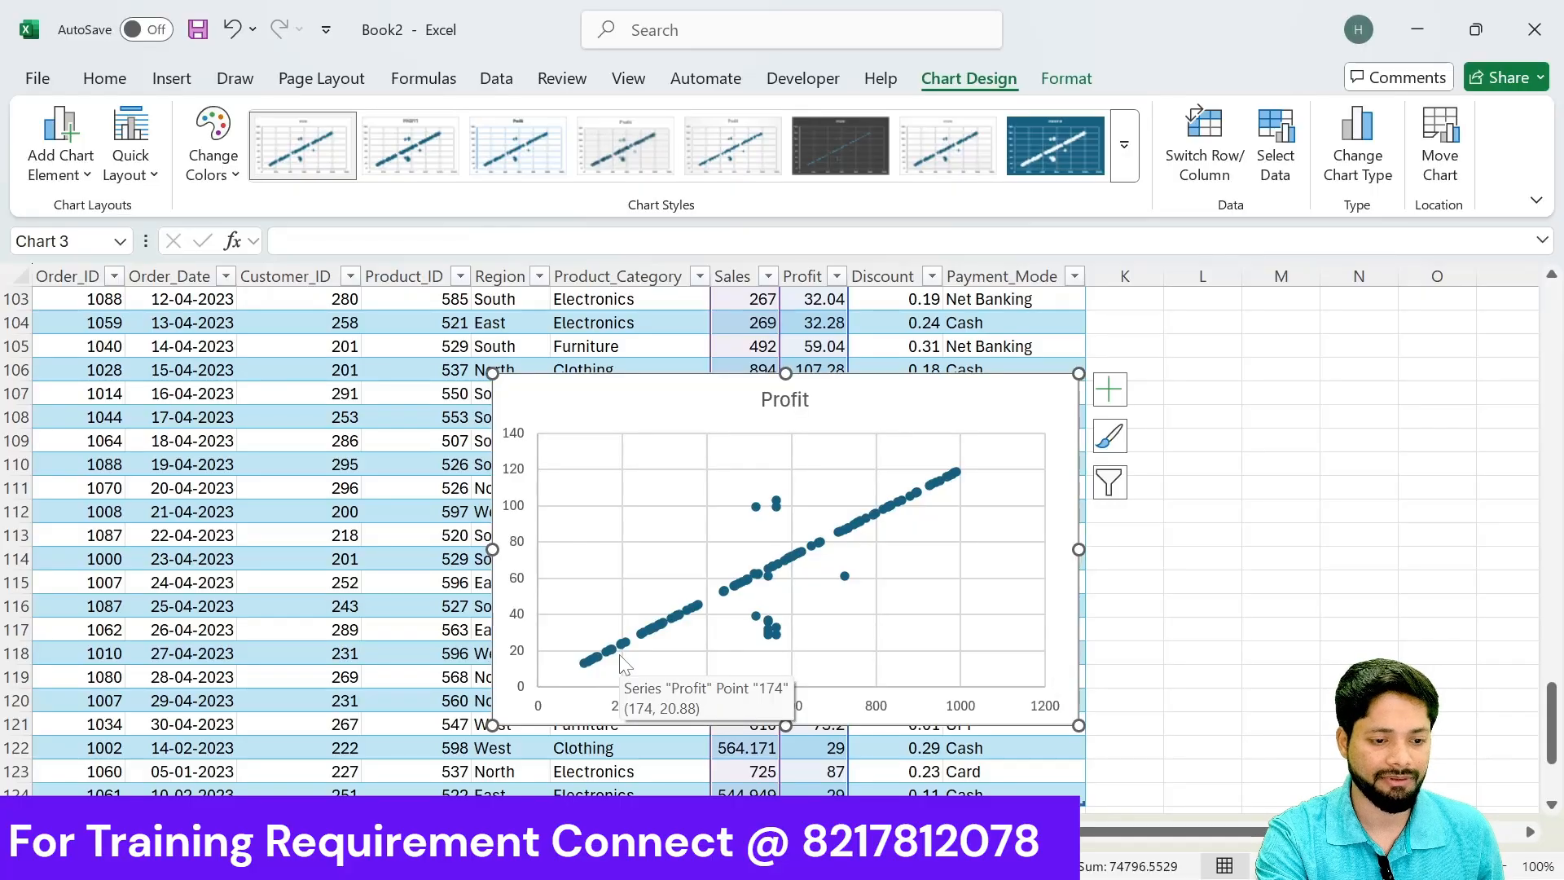
{"action": "left_click", "coordinate": [514, 478]}
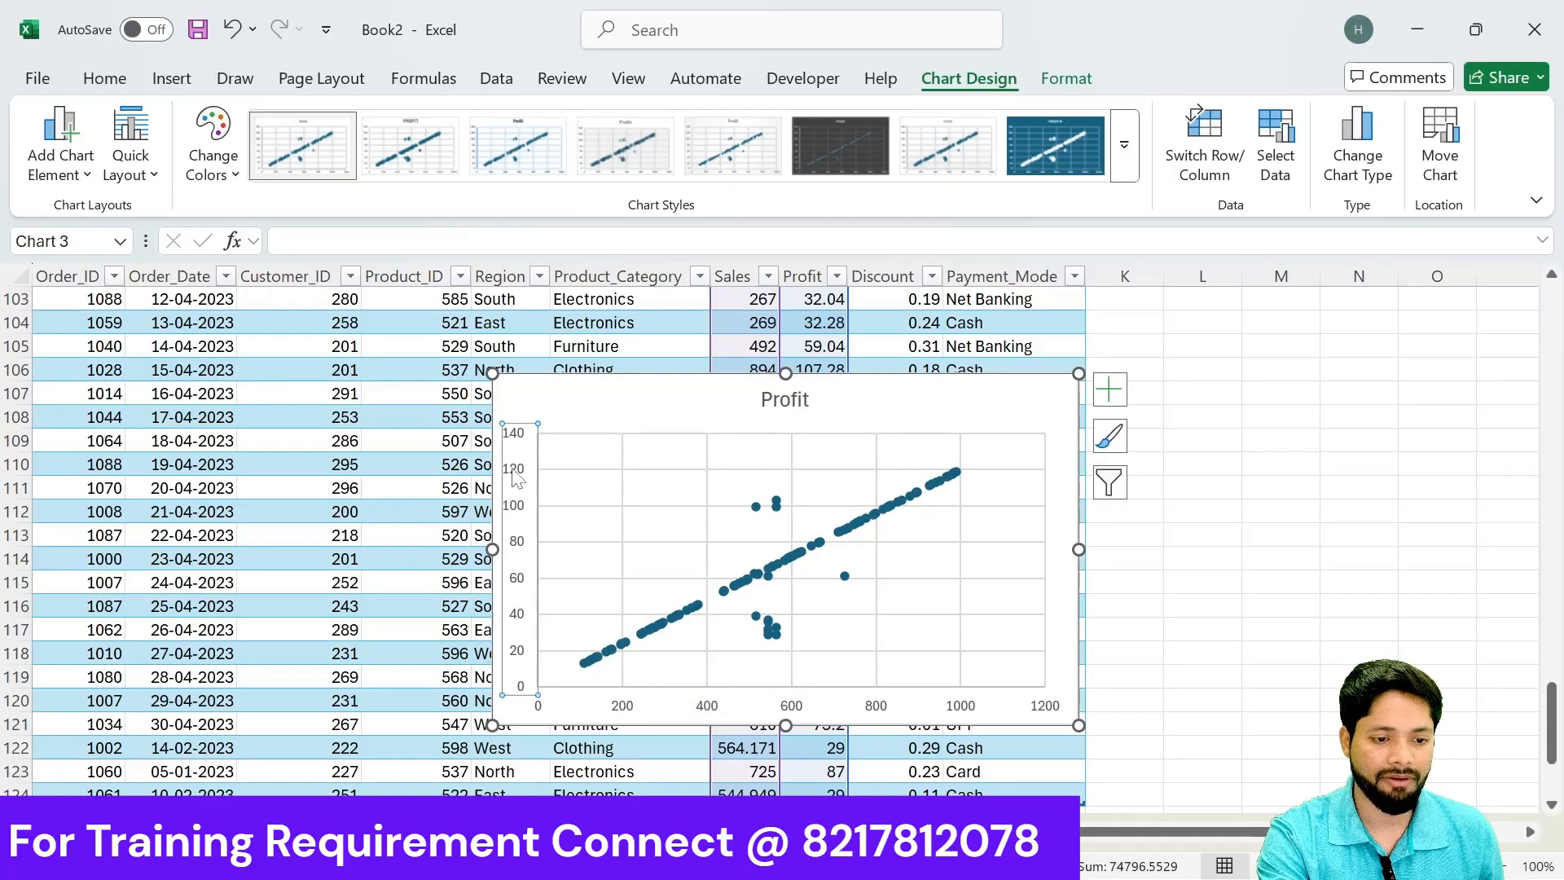
{"action": "left_click_drag", "start_coordinate": [688, 383], "coordinate": [1137, 420]}
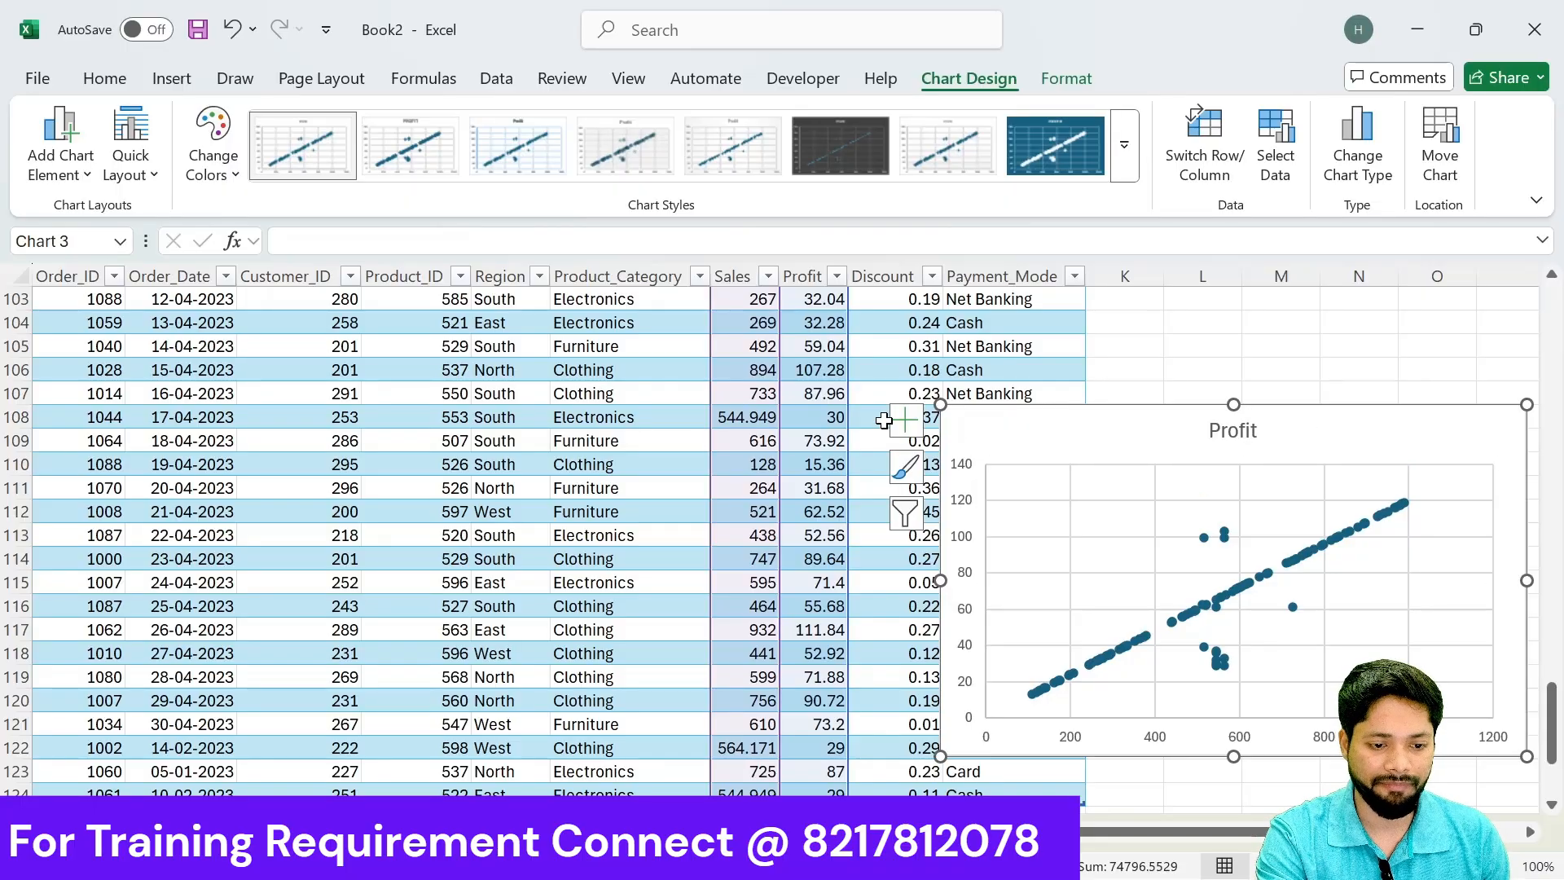
Step: Try data labels on the scatter chart, remove them, and add axis titles
{"action": "left_click", "coordinate": [917, 418]}
{"action": "left_click", "coordinate": [997, 431]}
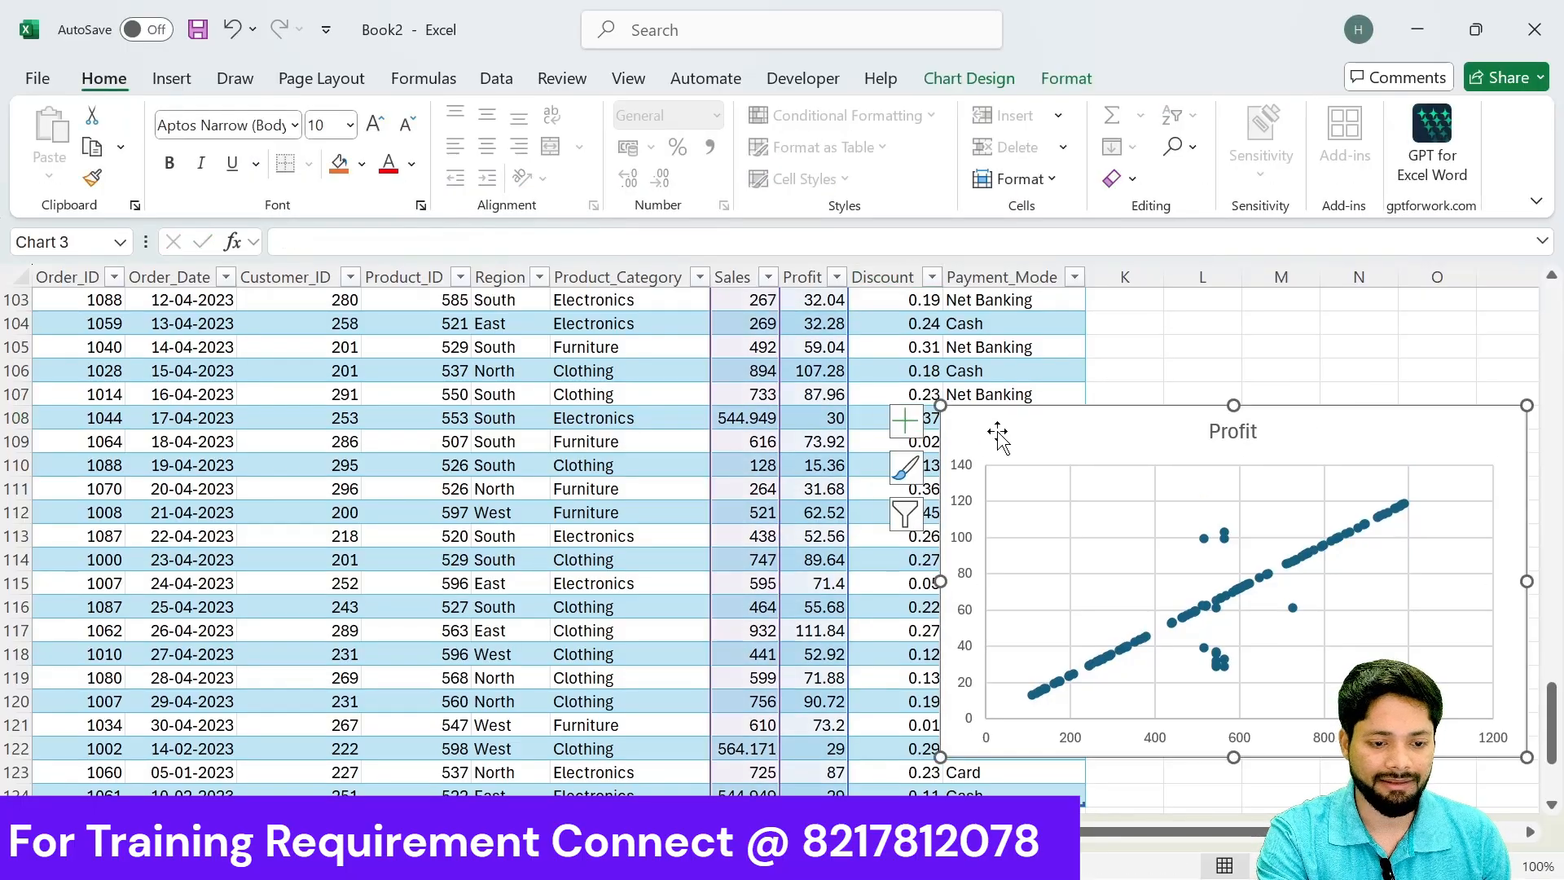
{"action": "left_click", "coordinate": [904, 422]}
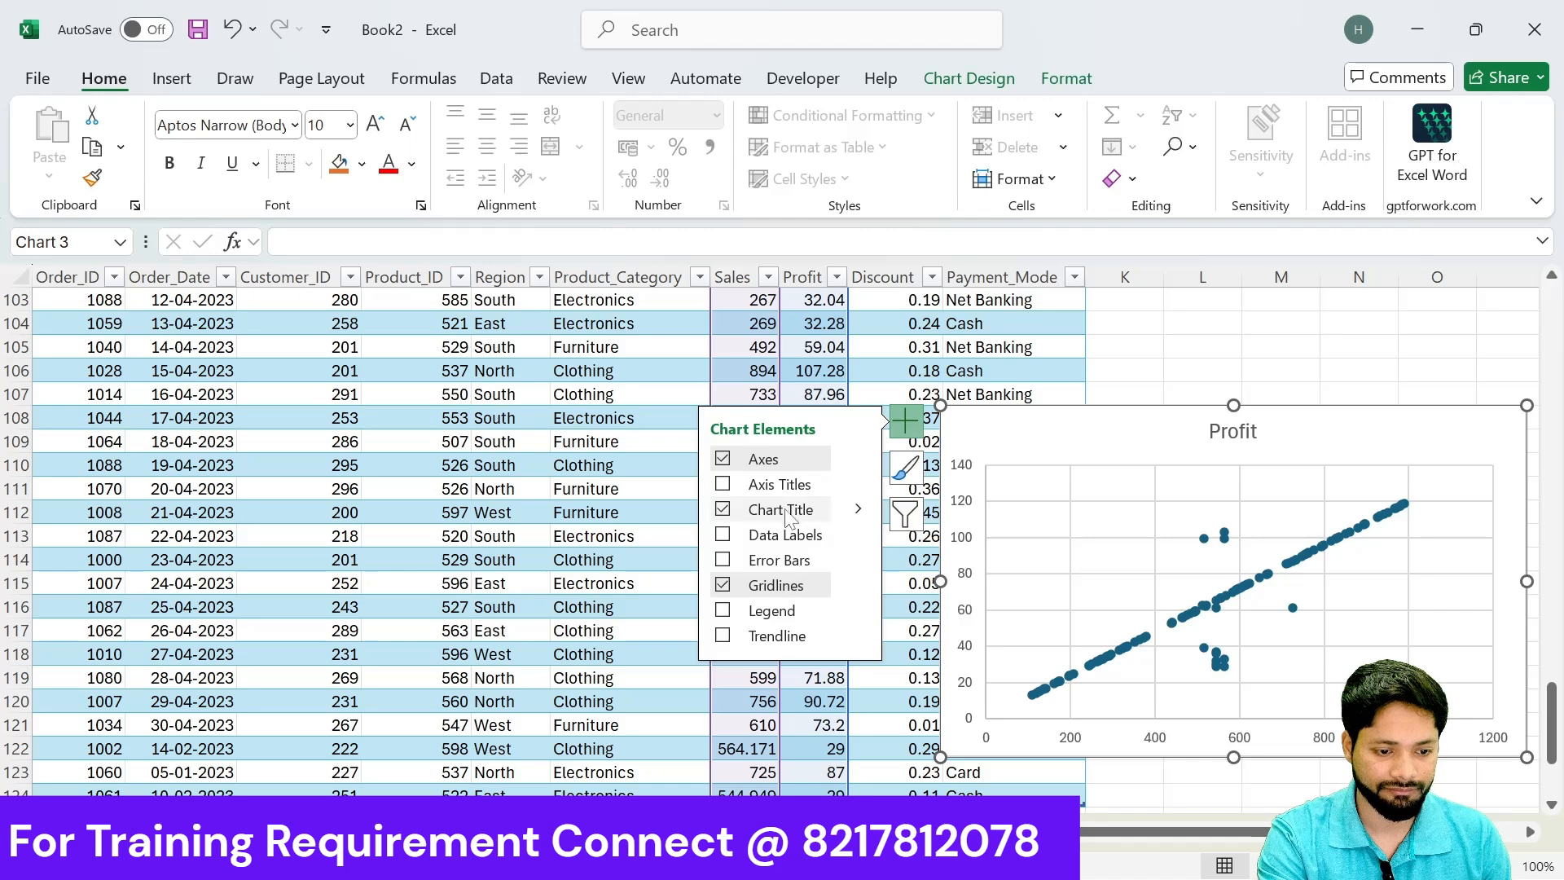
{"action": "left_click", "coordinate": [724, 537]}
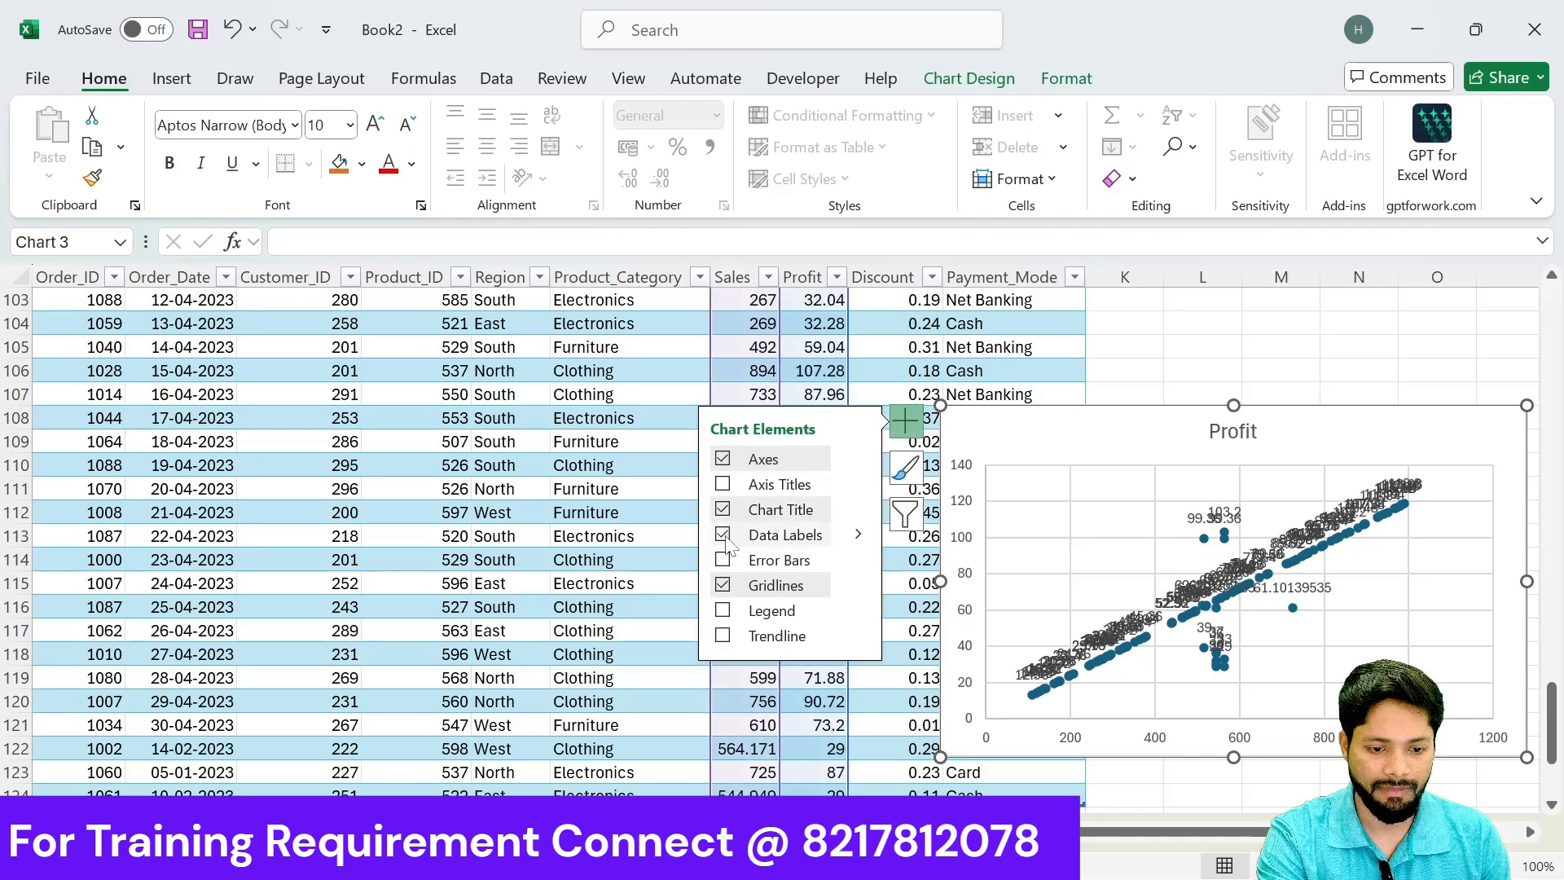
{"action": "left_click", "coordinate": [723, 535]}
{"action": "left_click", "coordinate": [722, 484]}
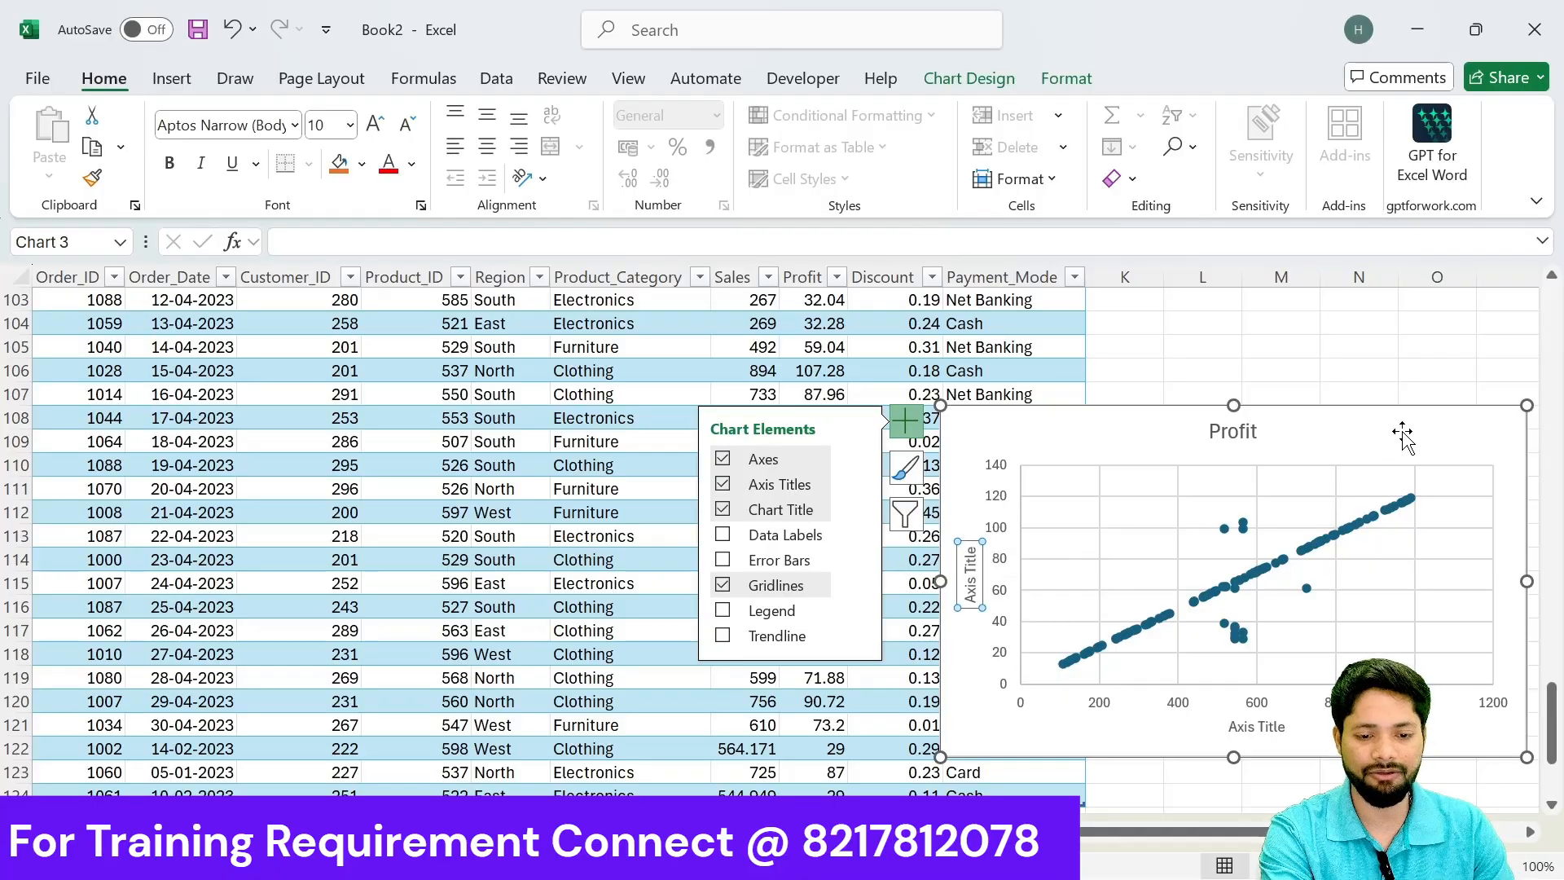
Step: Copy the scatter chart to the sheet with the histograms and place it beside the Sales Dispersion chart
{"action": "left_click", "coordinate": [1348, 408]}
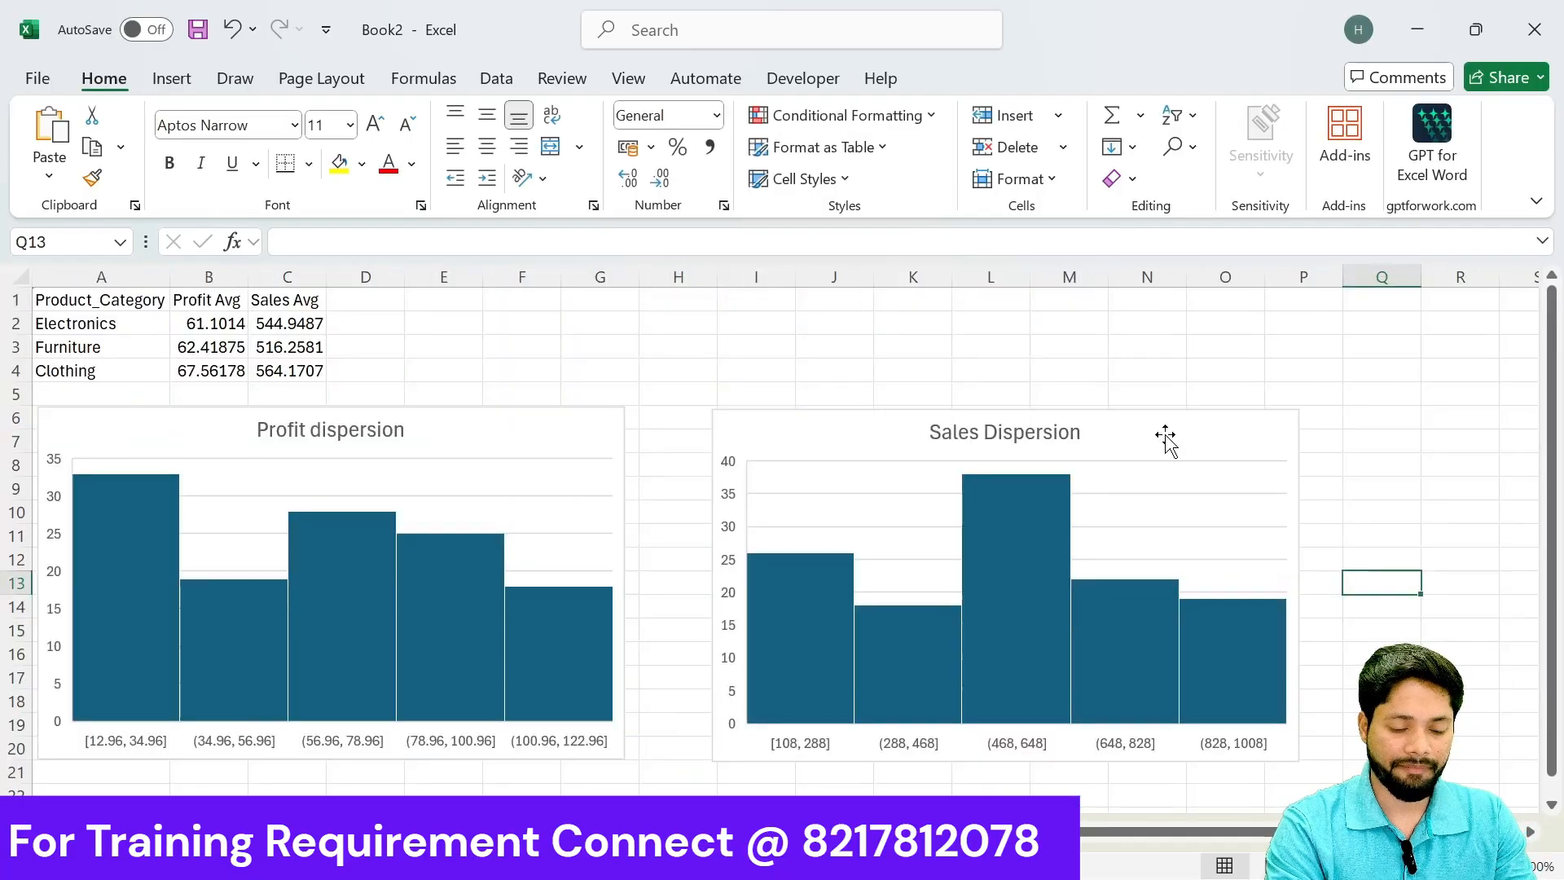
{"action": "scroll", "coordinate": [1162, 437], "scroll_direction": "right", "scroll_amount": 3}
{"action": "left_click", "coordinate": [968, 412]}
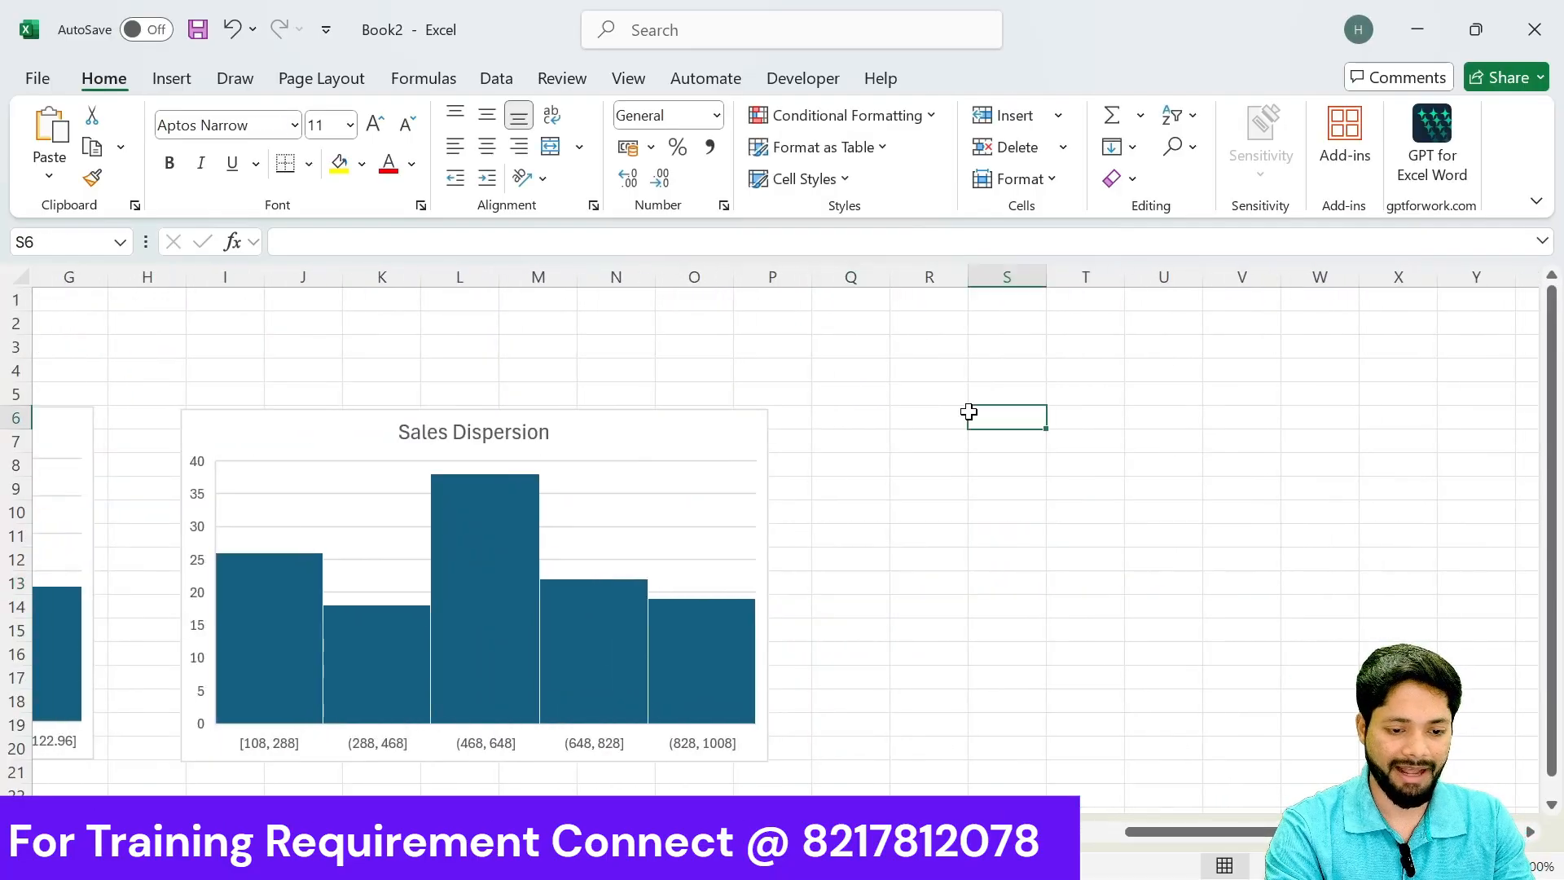
{"action": "key", "text": "ctrl+v"}
{"action": "left_click_drag", "start_coordinate": [1100, 433], "coordinate": [937, 436]}
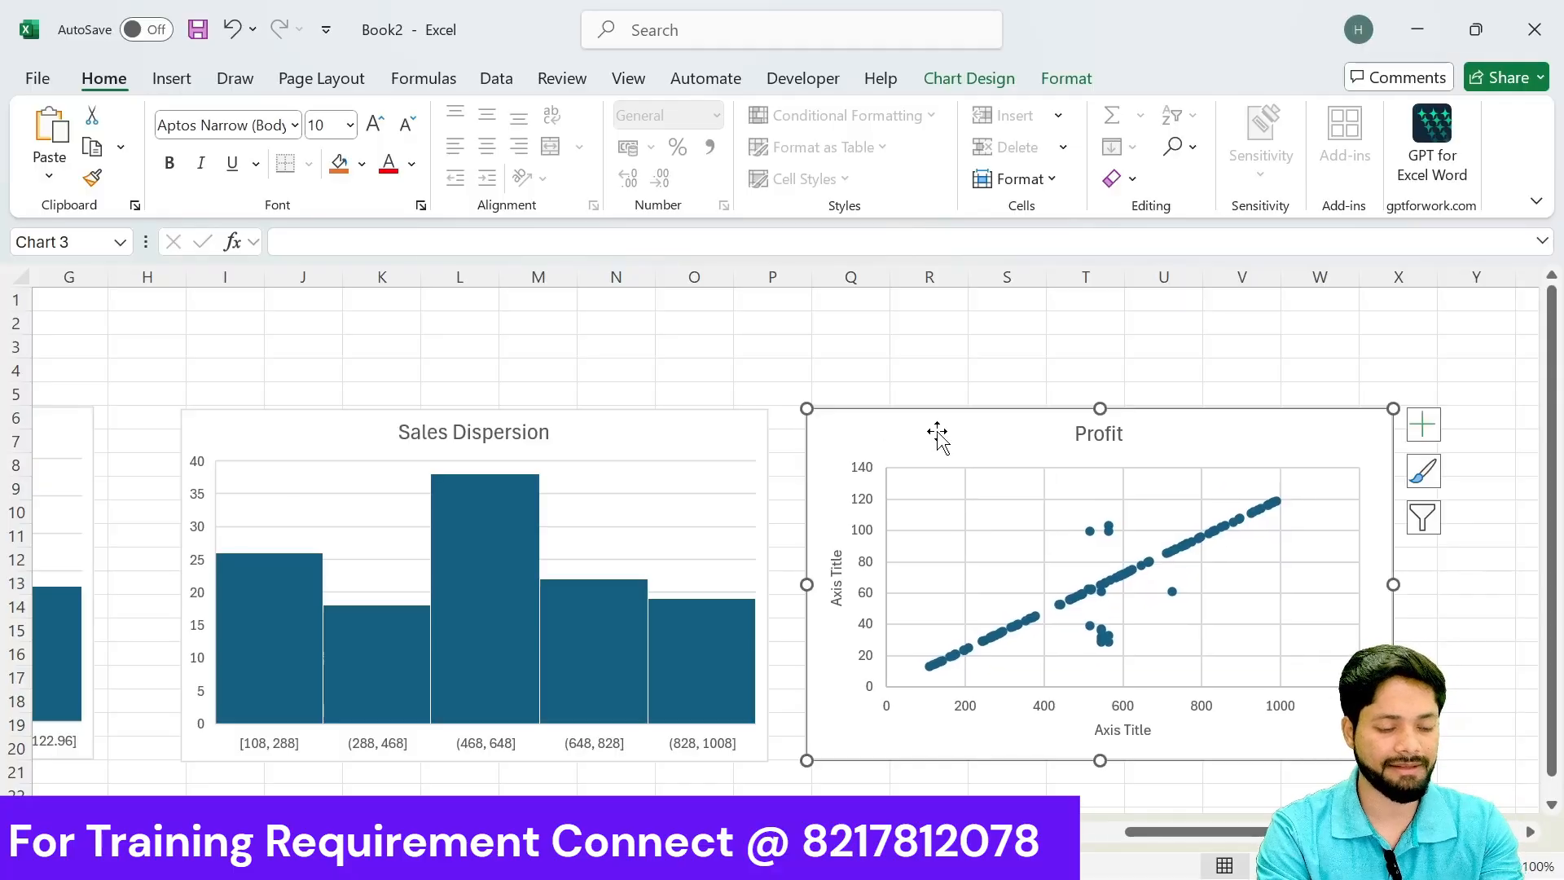
Step: Check the next question on the insights slide, then delete the original scatter chart from the data sheet
{"action": "key", "text": "alt+Tab"}
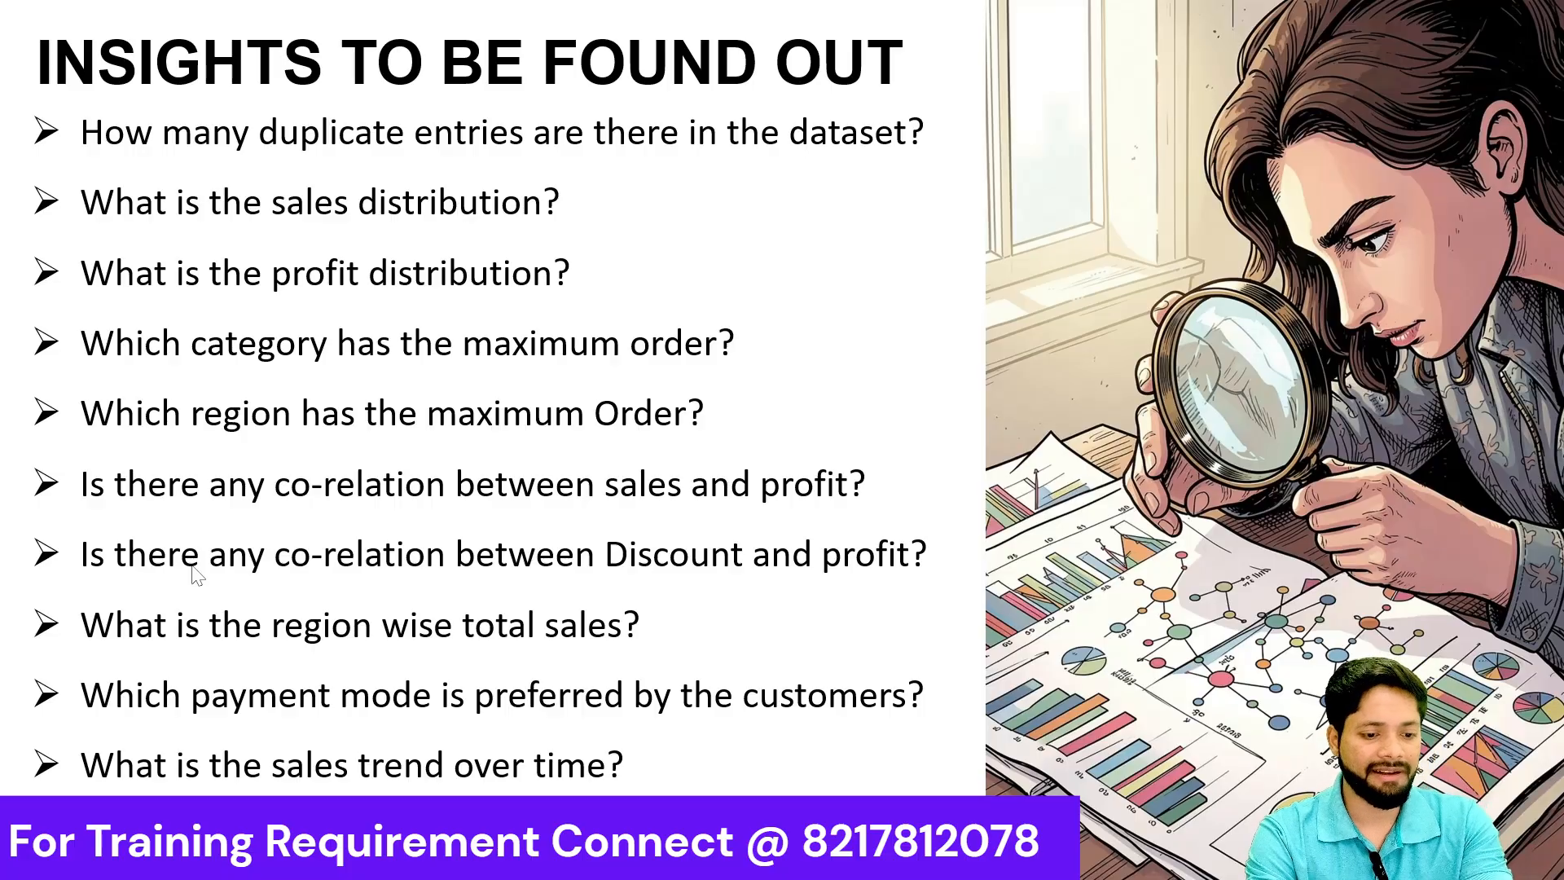
{"action": "key", "text": "alt+Tab"}
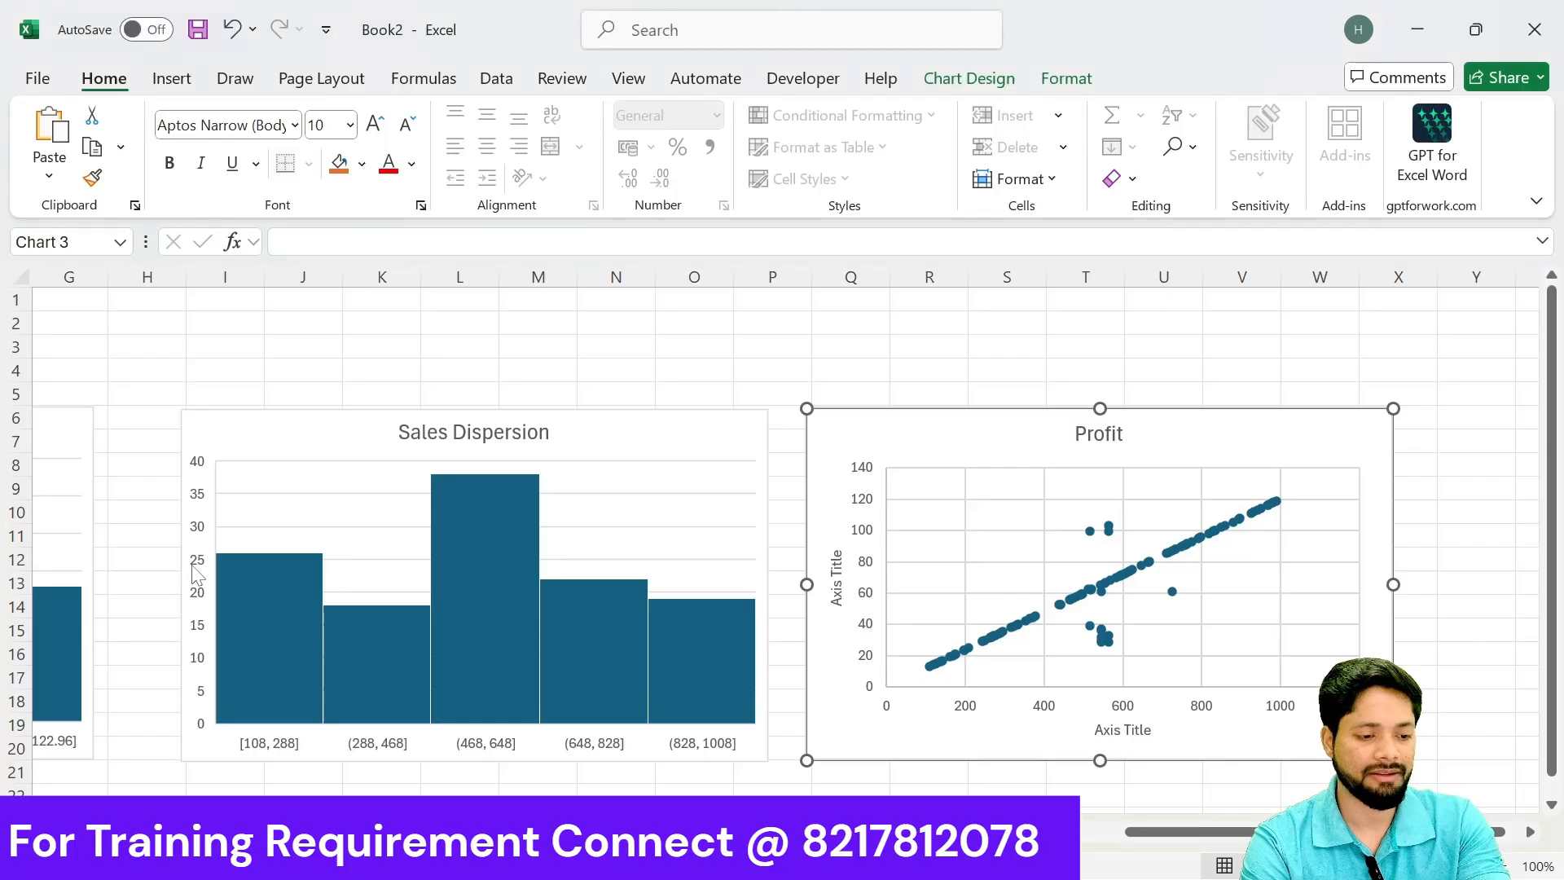
{"action": "left_click", "coordinate": [269, 832]}
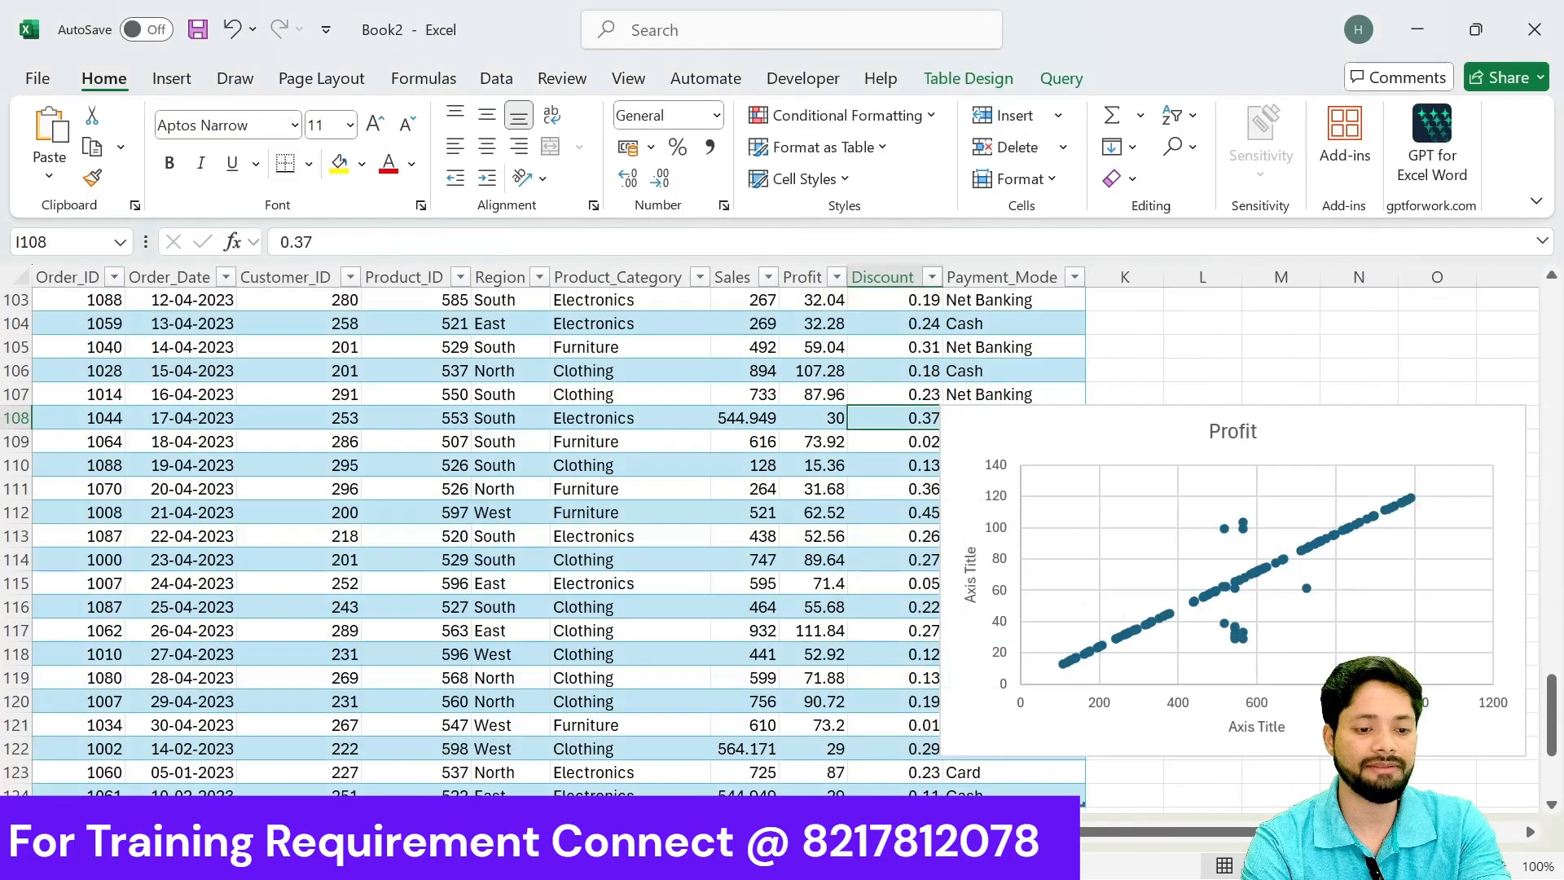
{"action": "left_click", "coordinate": [1155, 437]}
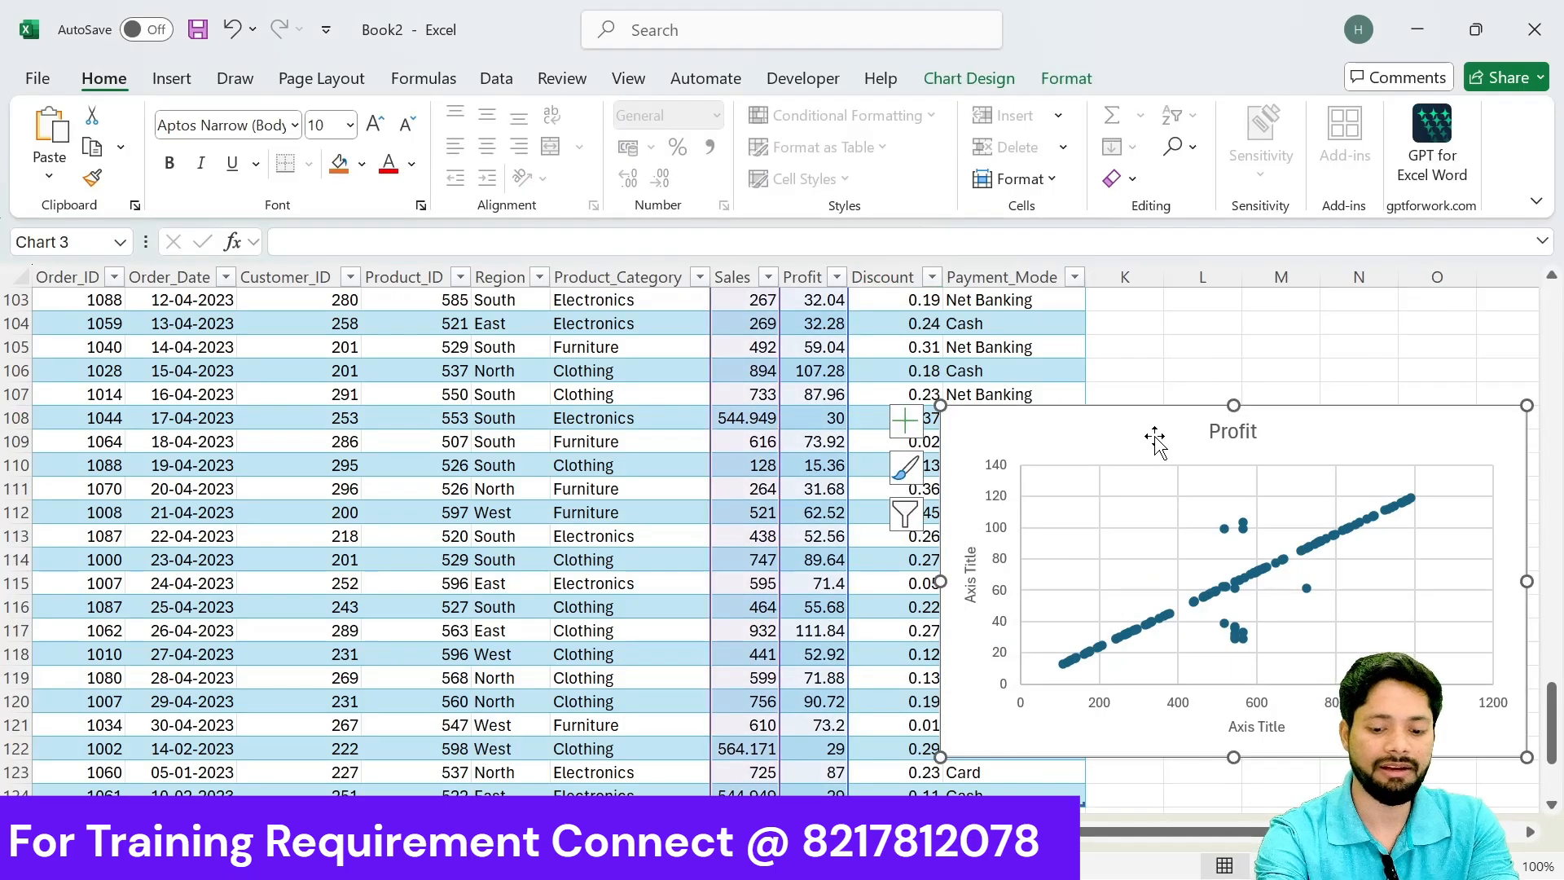
{"action": "key", "text": "Delete"}
{"action": "scroll", "coordinate": [1154, 437], "scroll_direction": "up", "scroll_amount": 20}
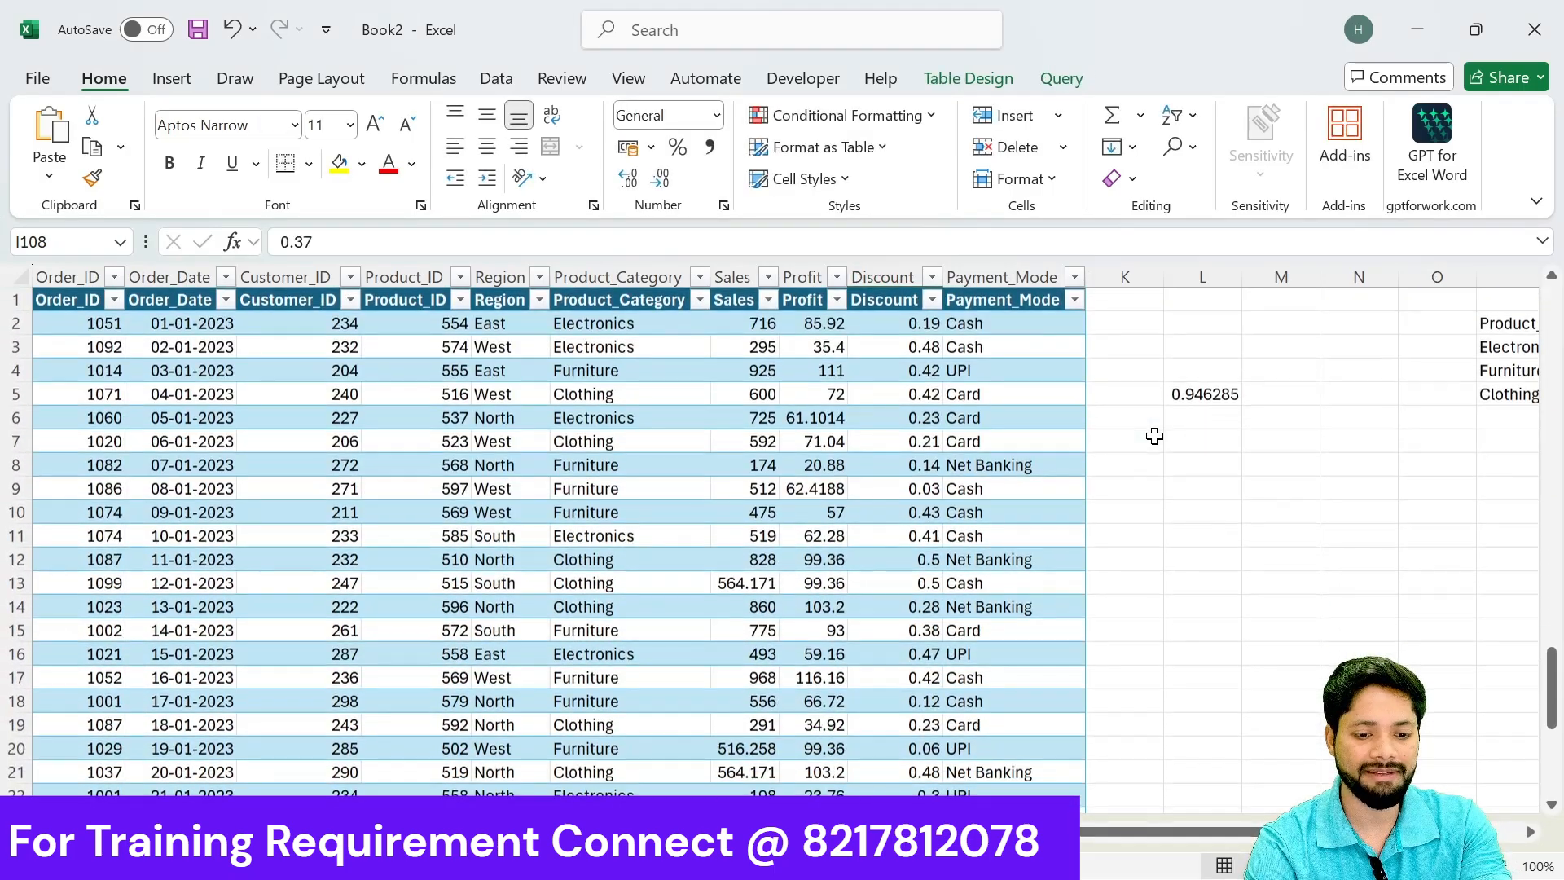
Step: Calculate the correlation between the full Profit and Discount columns in cell L7 with a CORREL formula
{"action": "left_click", "coordinate": [1194, 433]}
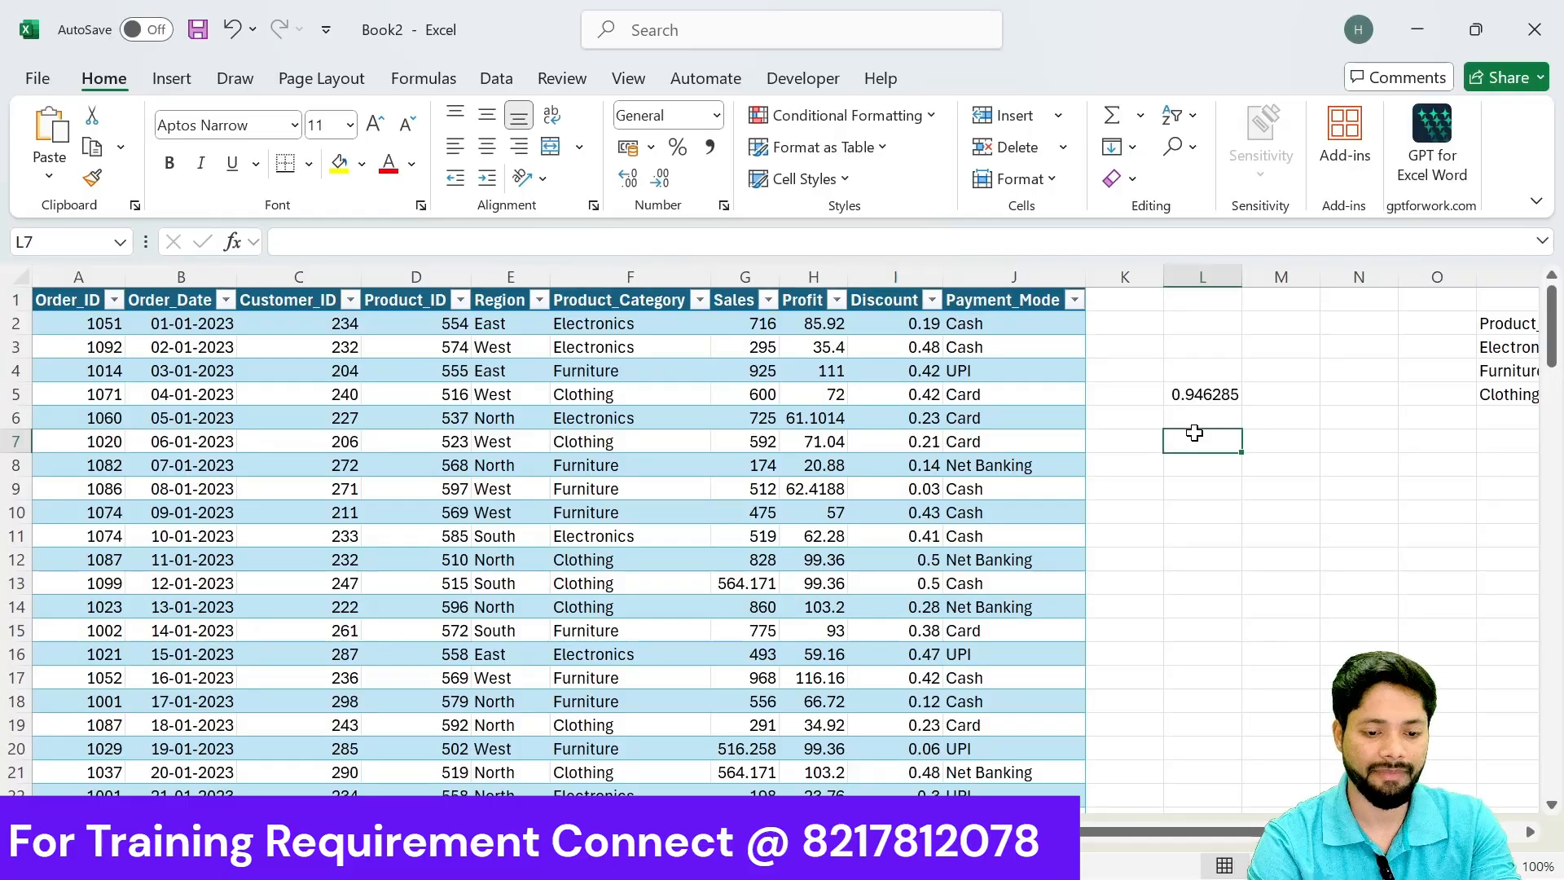
{"action": "type", "text": "="}
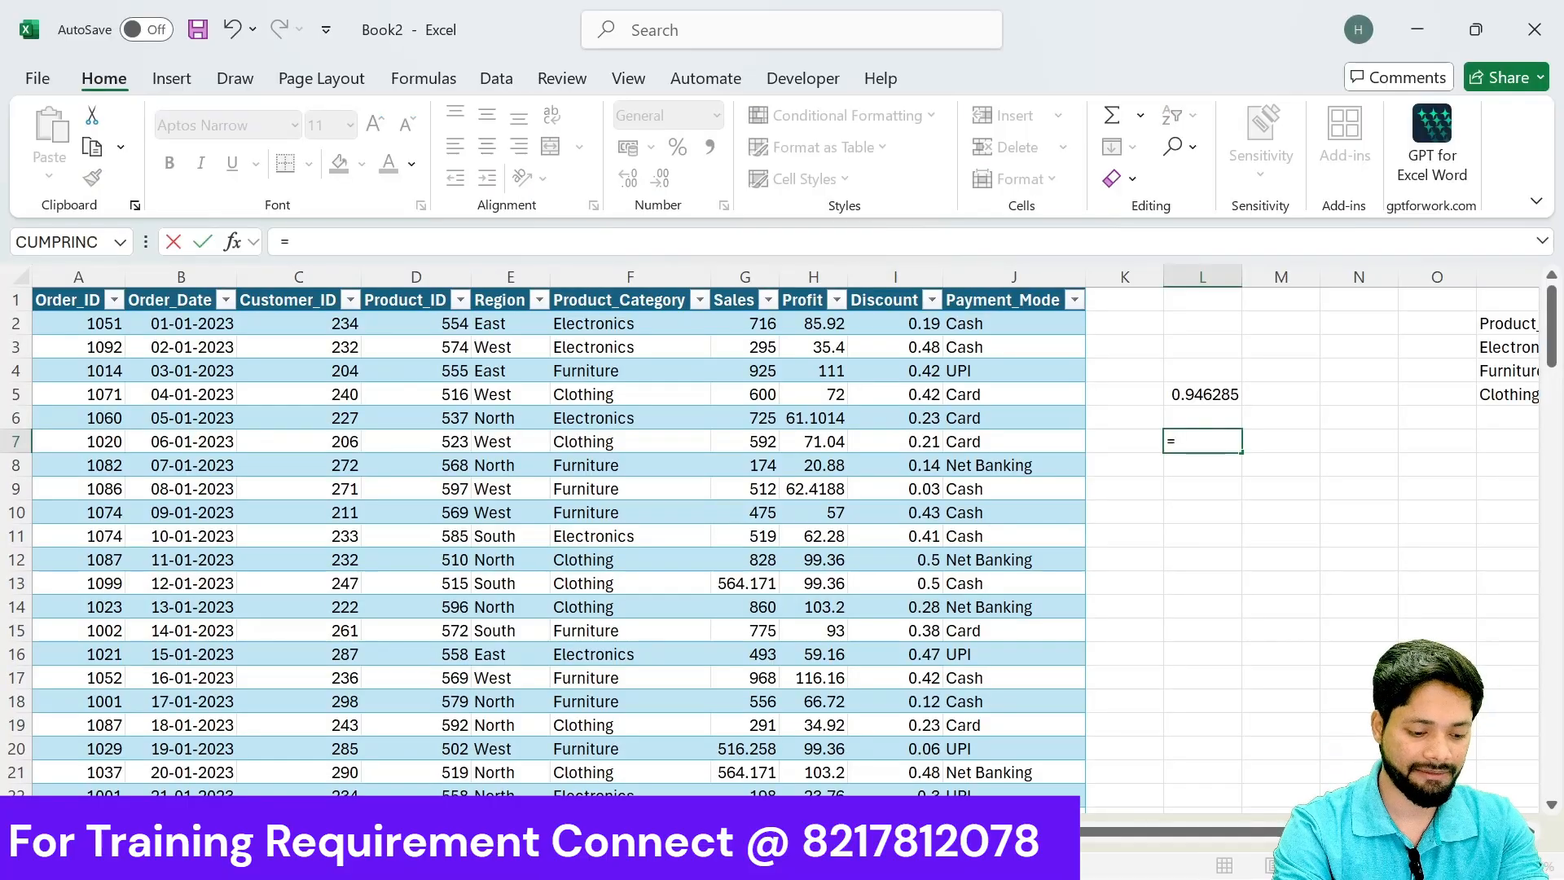
{"action": "type", "text": "correl"}
{"action": "key", "text": "Tab"}
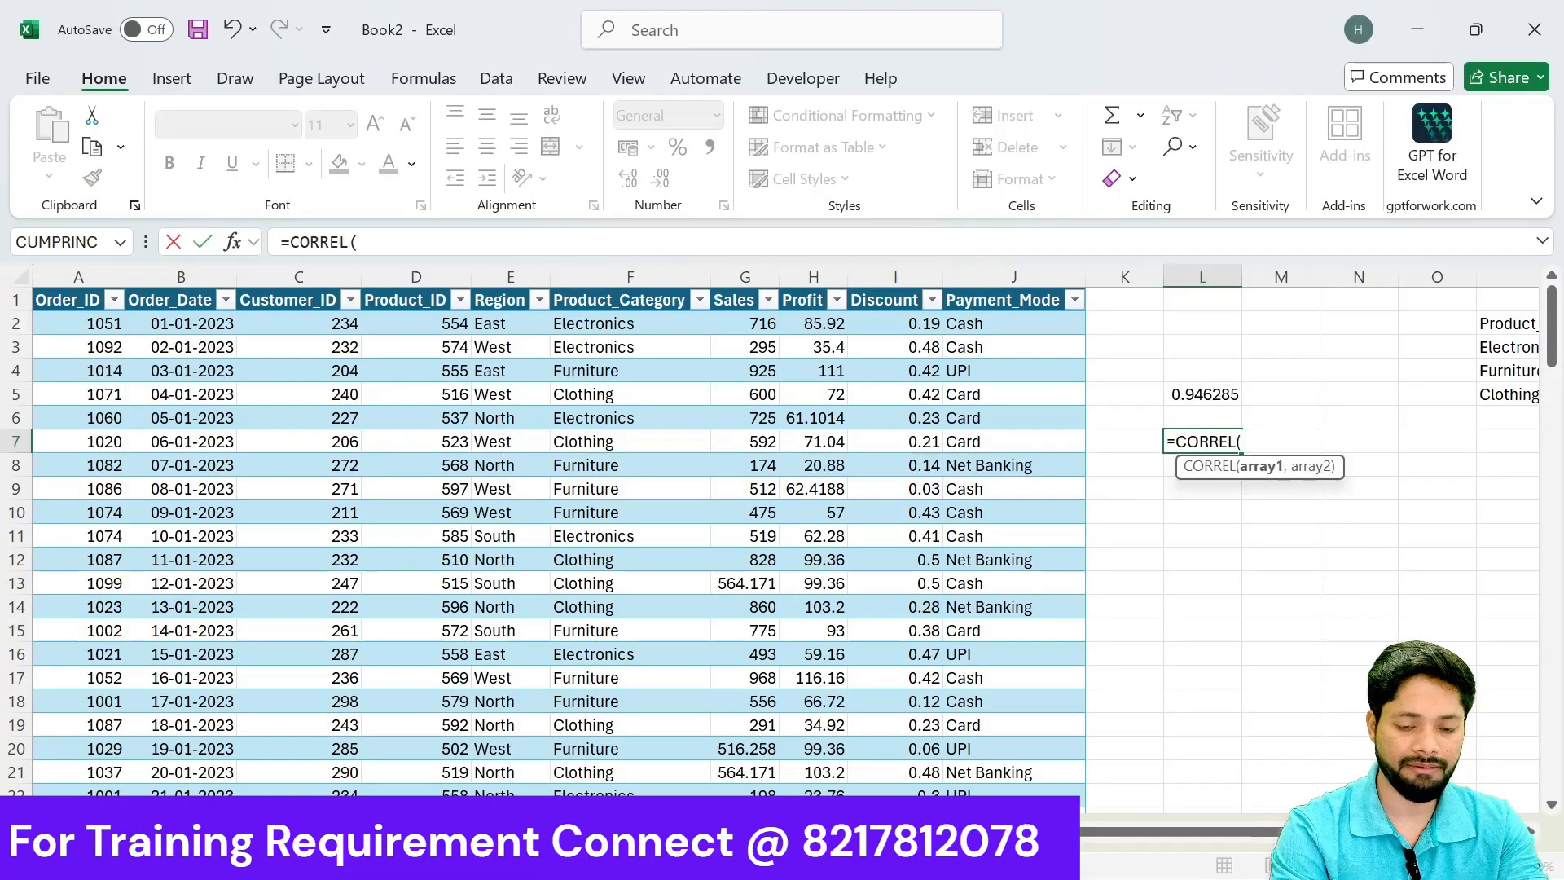
{"action": "left_click", "coordinate": [806, 301]}
{"action": "key", "text": "ctrl+shift+Down"}
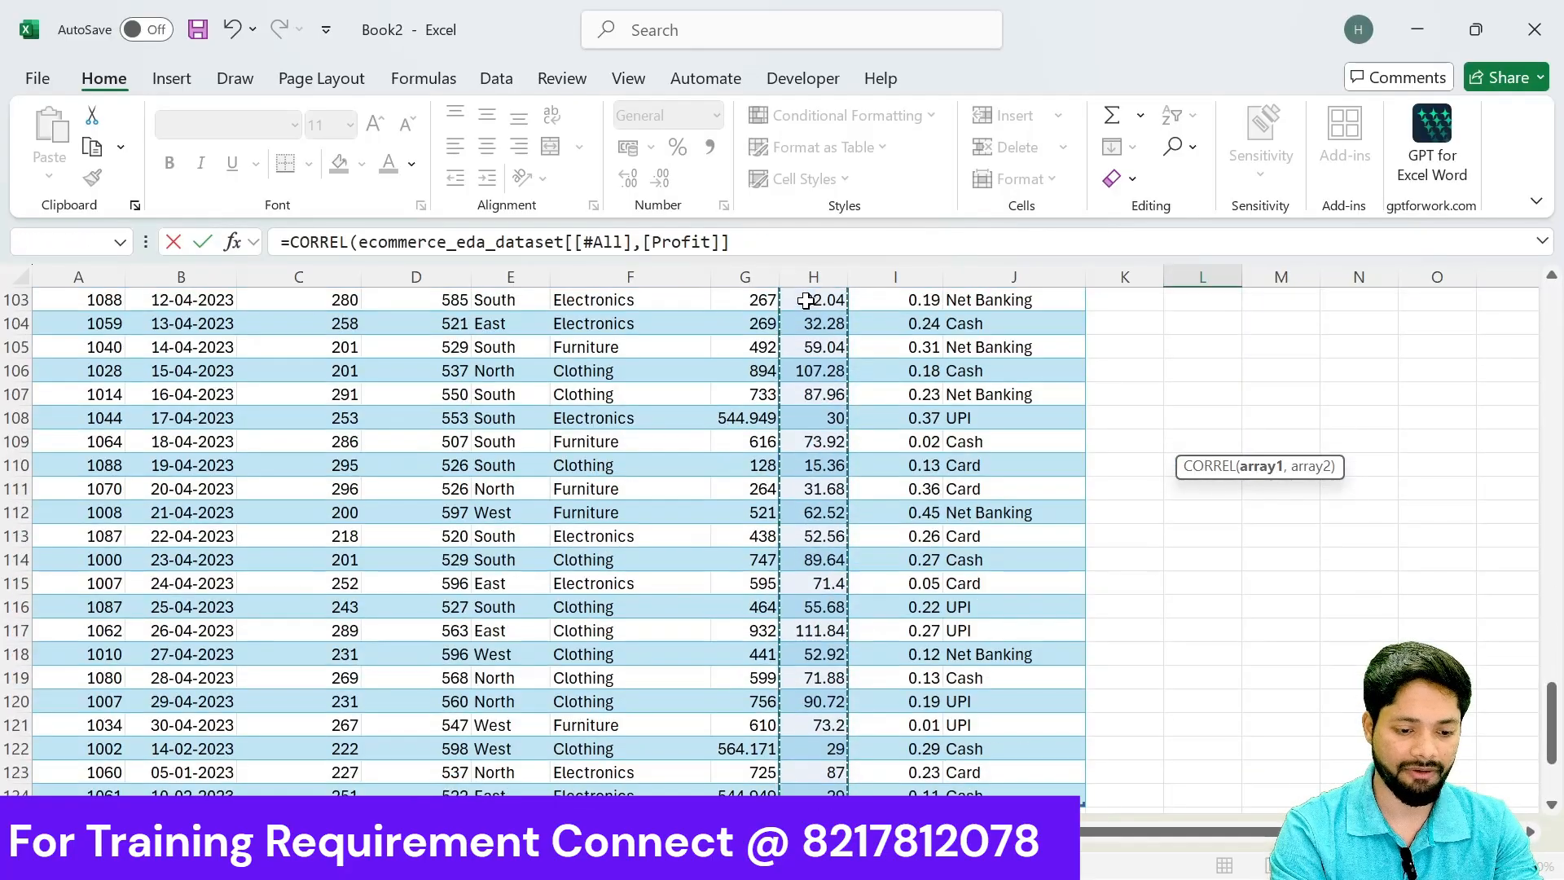
{"action": "type", "text": ","}
{"action": "left_click", "coordinate": [924, 345]}
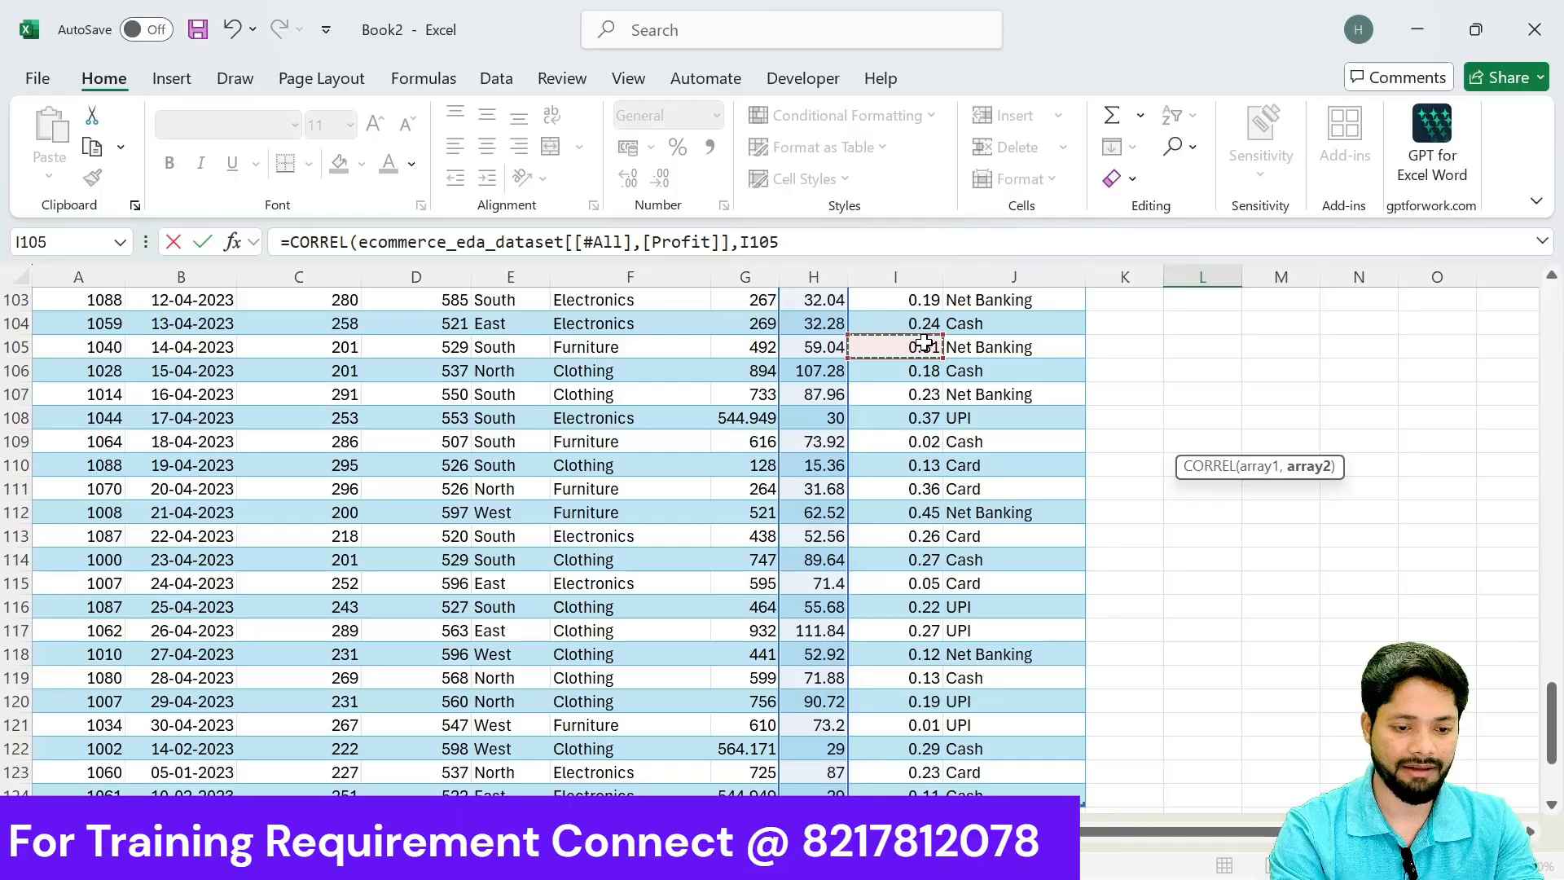
{"action": "key", "text": "ctrl+Up"}
{"action": "key", "text": "ctrl+shift+Down"}
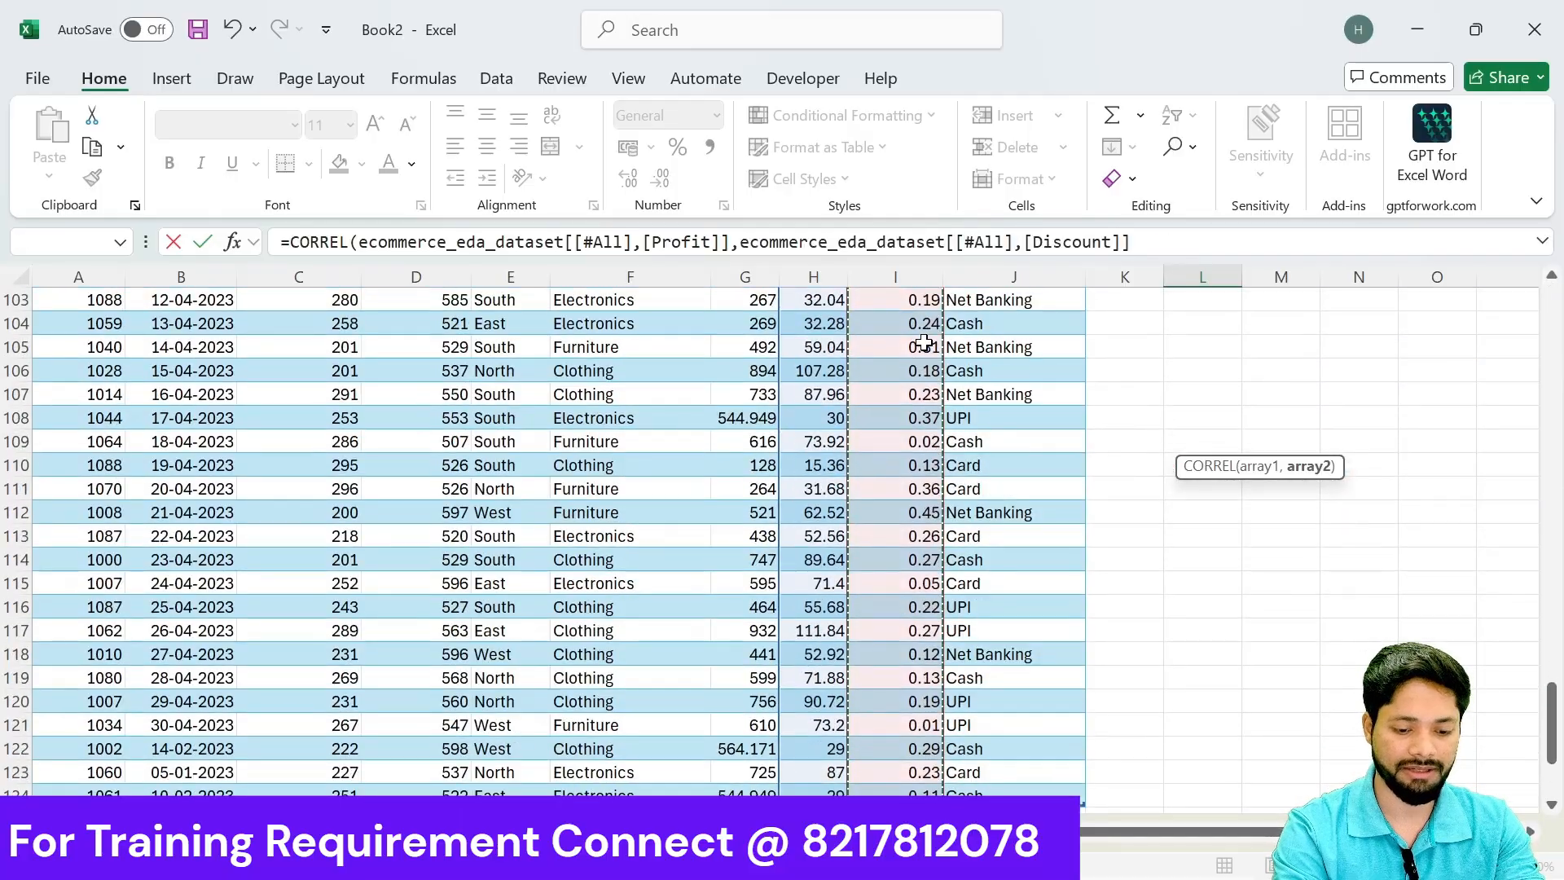
{"action": "type", "text": ","}
{"action": "key", "text": "BackSpace"}
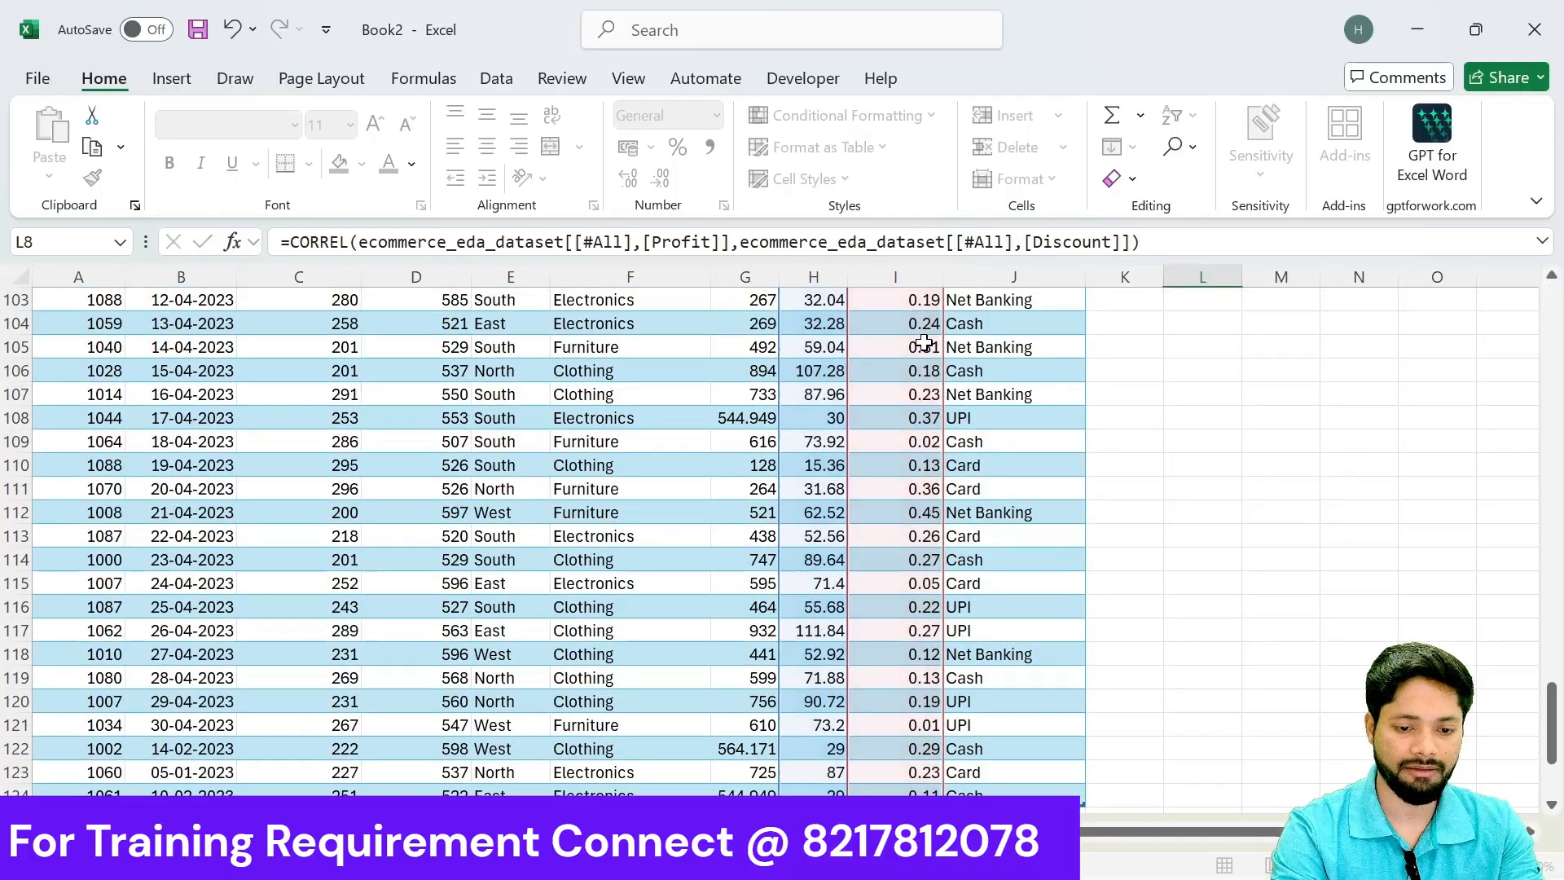
{"action": "key", "text": "ctrl+Return"}
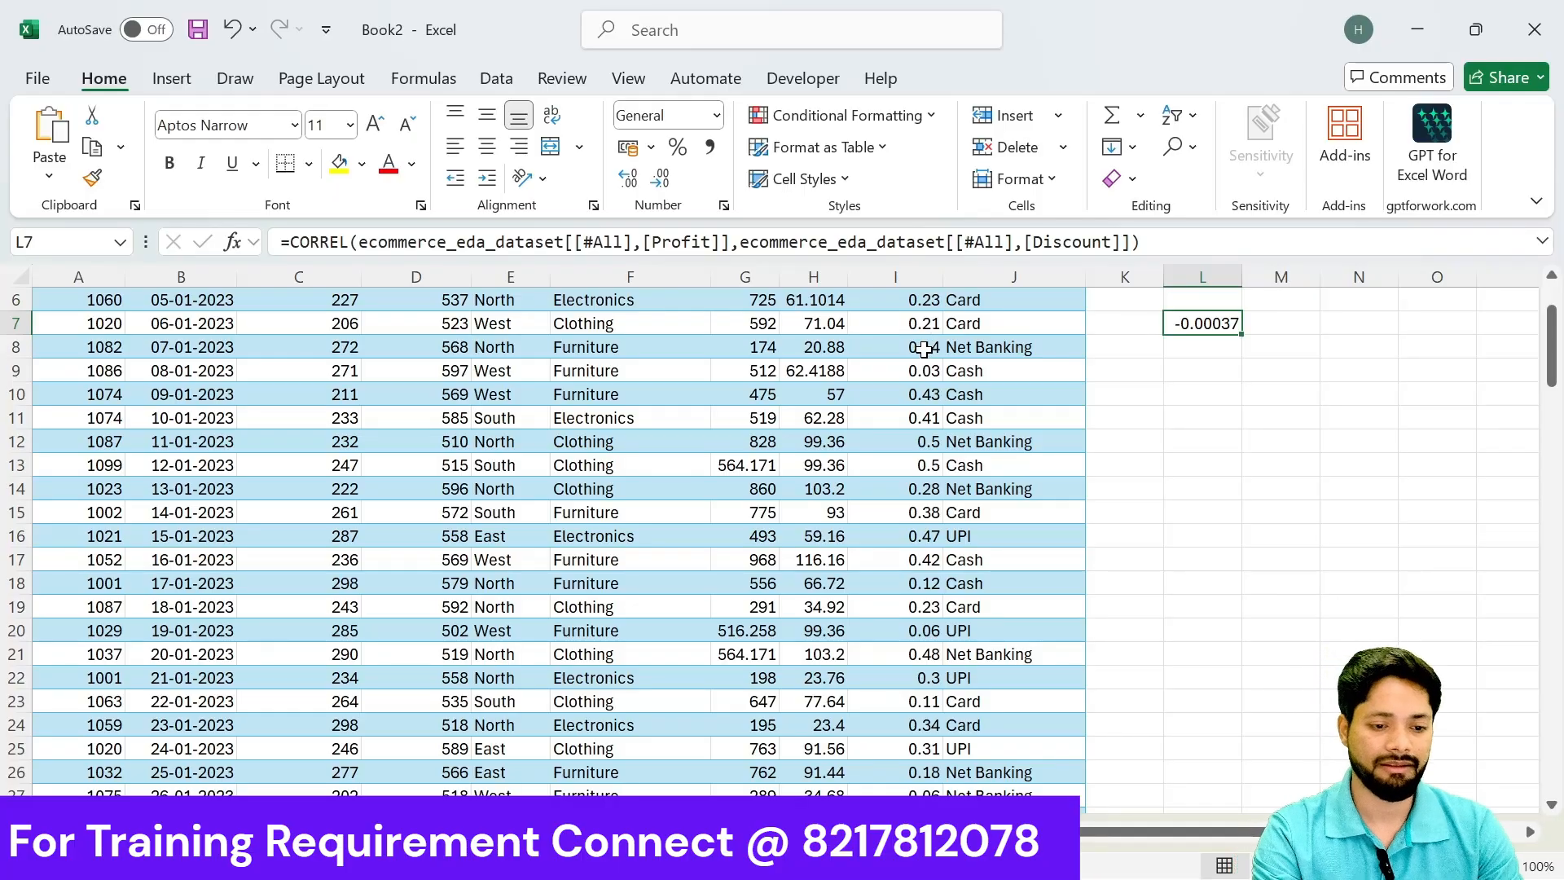
Step: Review the correlation formula and its result in L7 against the Profit and Discount columns
{"action": "left_click", "coordinate": [924, 343]}
{"action": "key", "text": "ctrl+Up"}
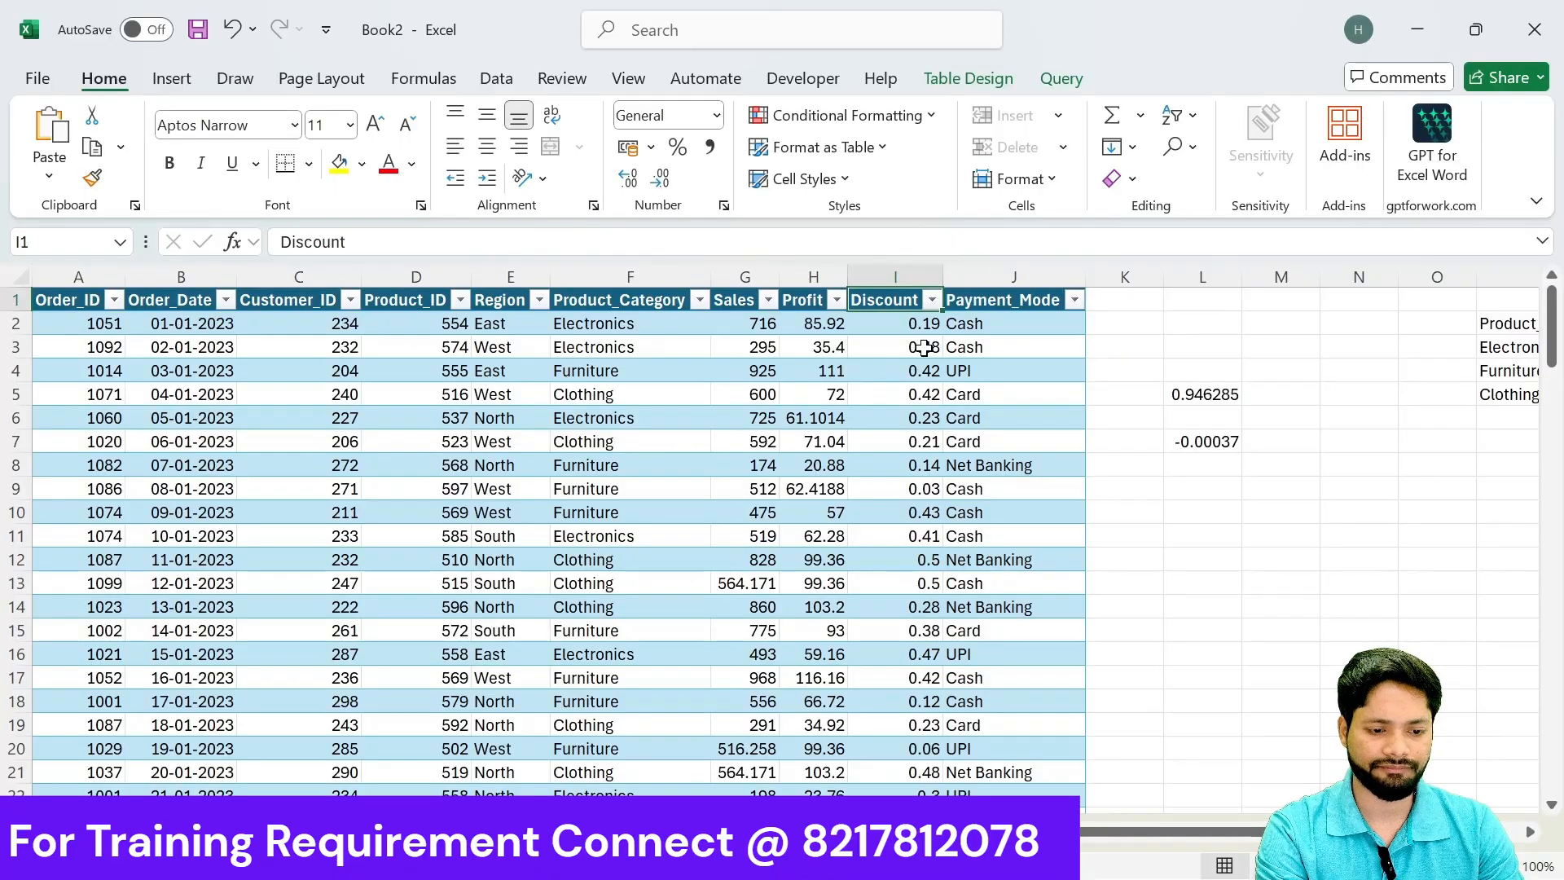
{"action": "left_click", "coordinate": [1201, 441]}
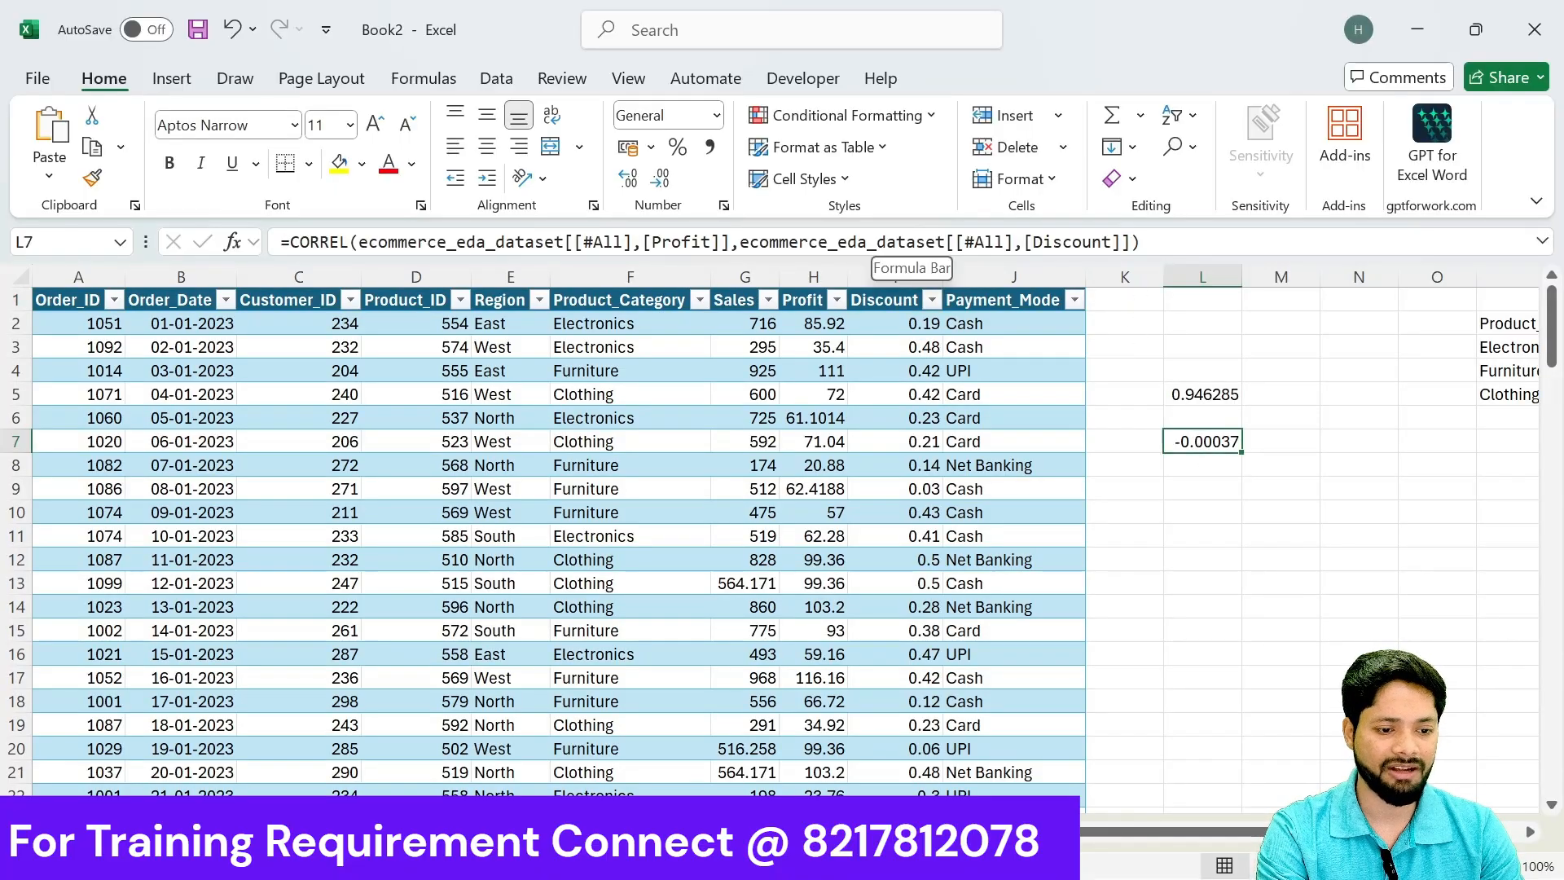
{"action": "left_click", "coordinate": [1188, 575]}
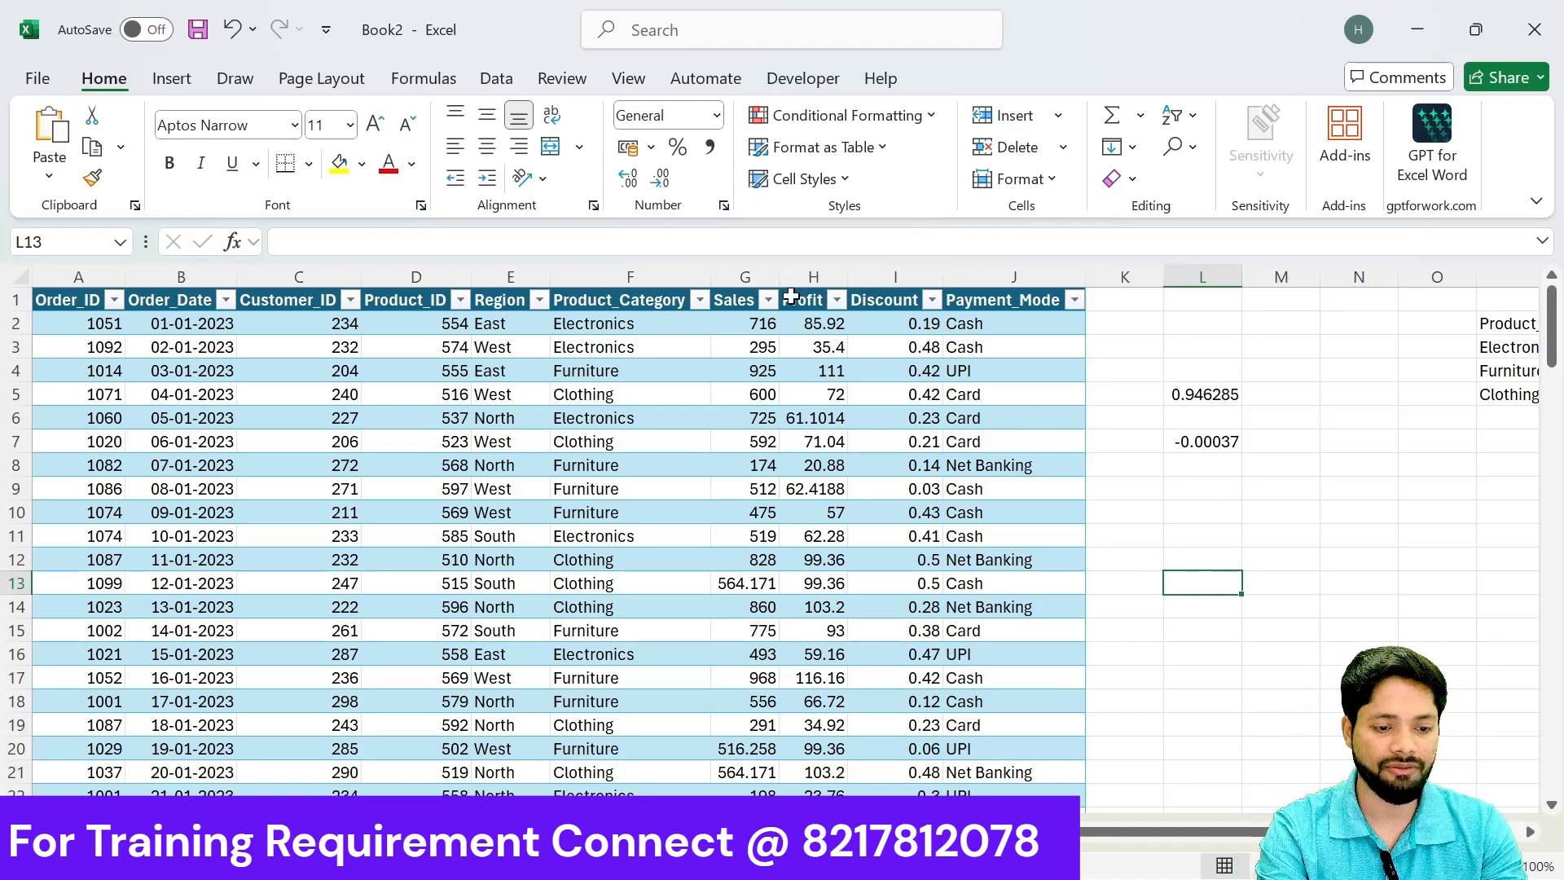
Step: Insert the recommended scatter chart from the Profit and Discount columns
{"action": "left_click_drag", "start_coordinate": [813, 277], "coordinate": [869, 275]}
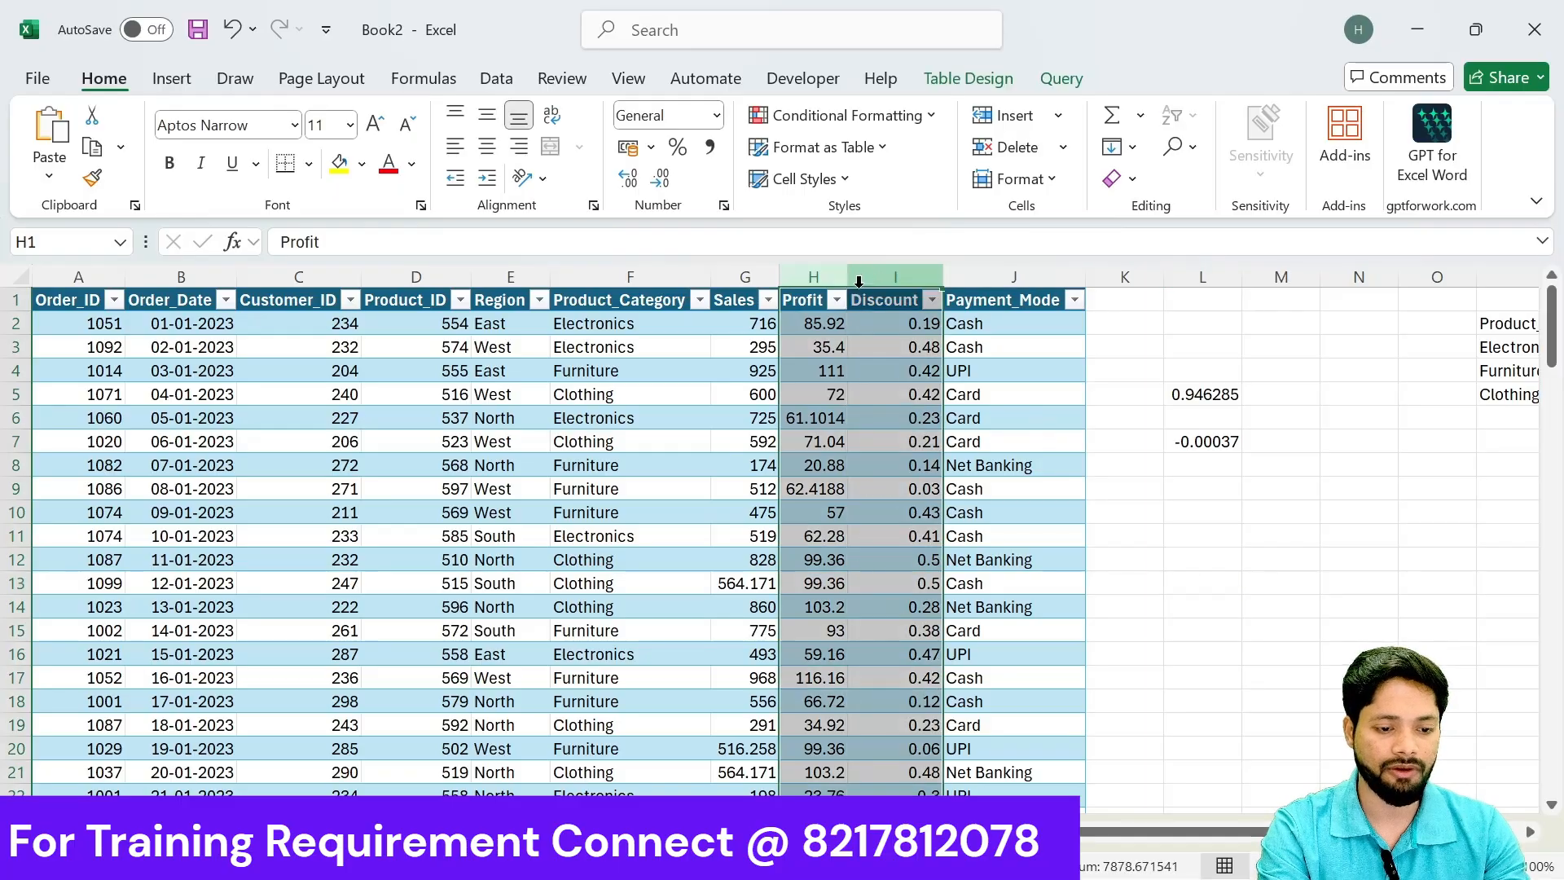
{"action": "scroll", "coordinate": [810, 297], "scroll_direction": "down", "scroll_amount": 20}
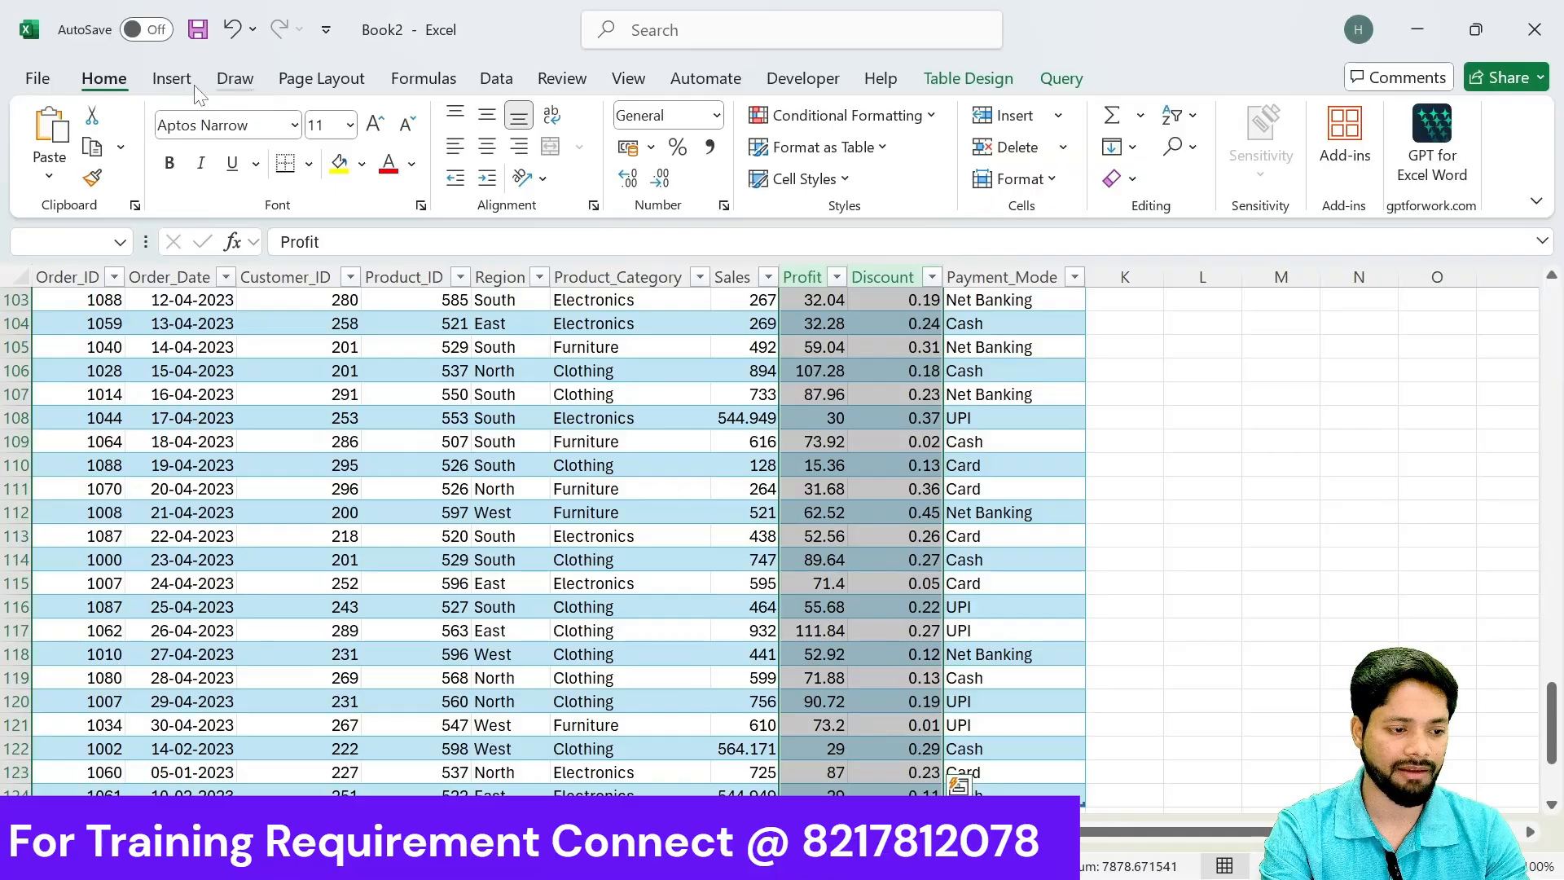
{"action": "left_click", "coordinate": [171, 78]}
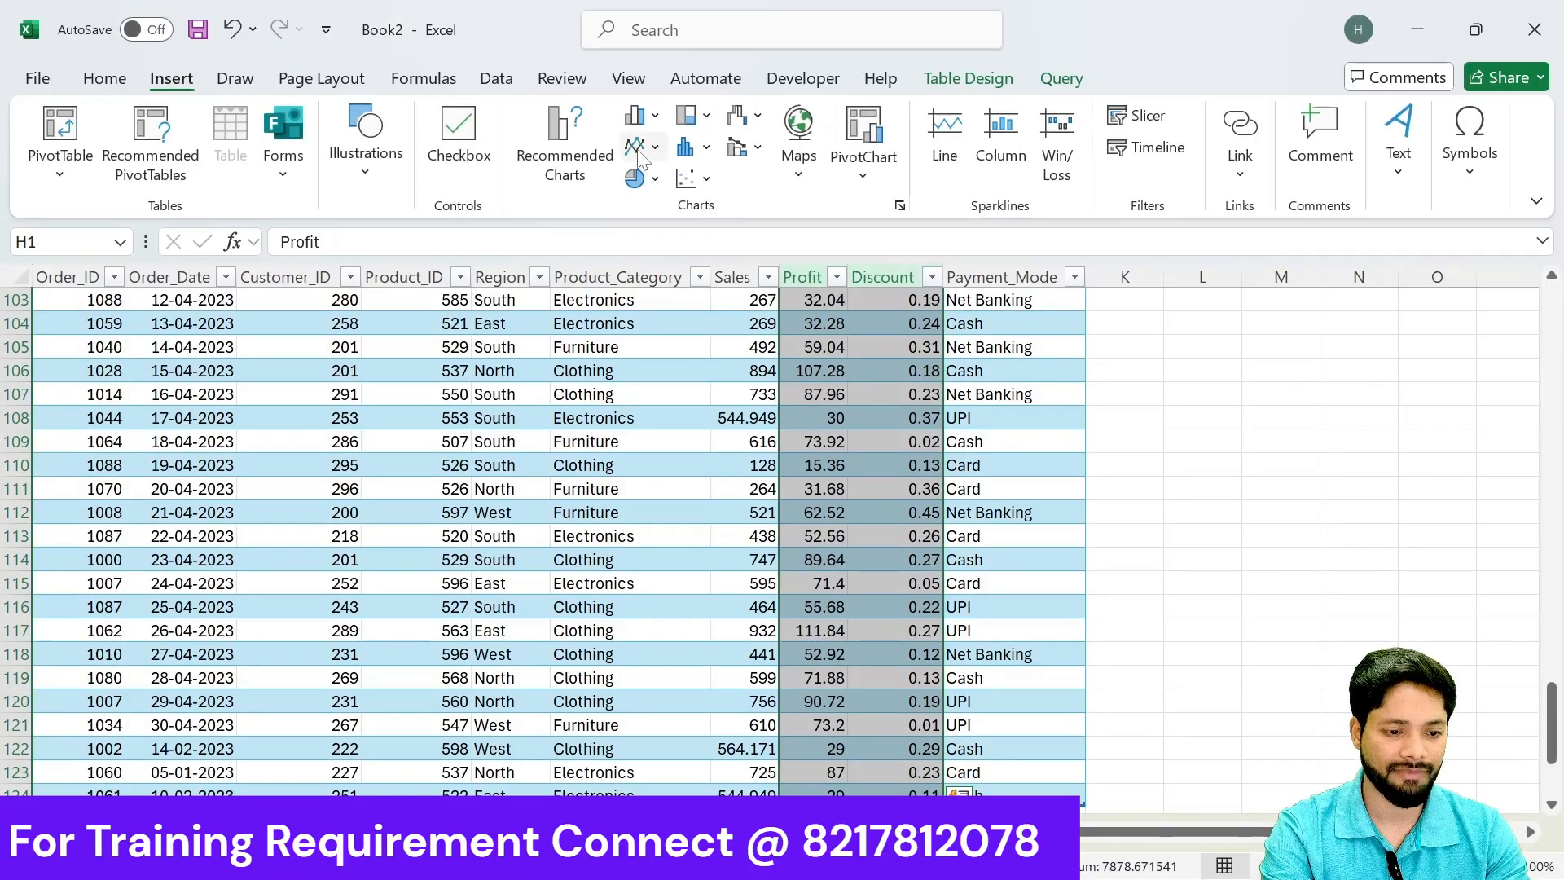
{"action": "left_click", "coordinate": [566, 167]}
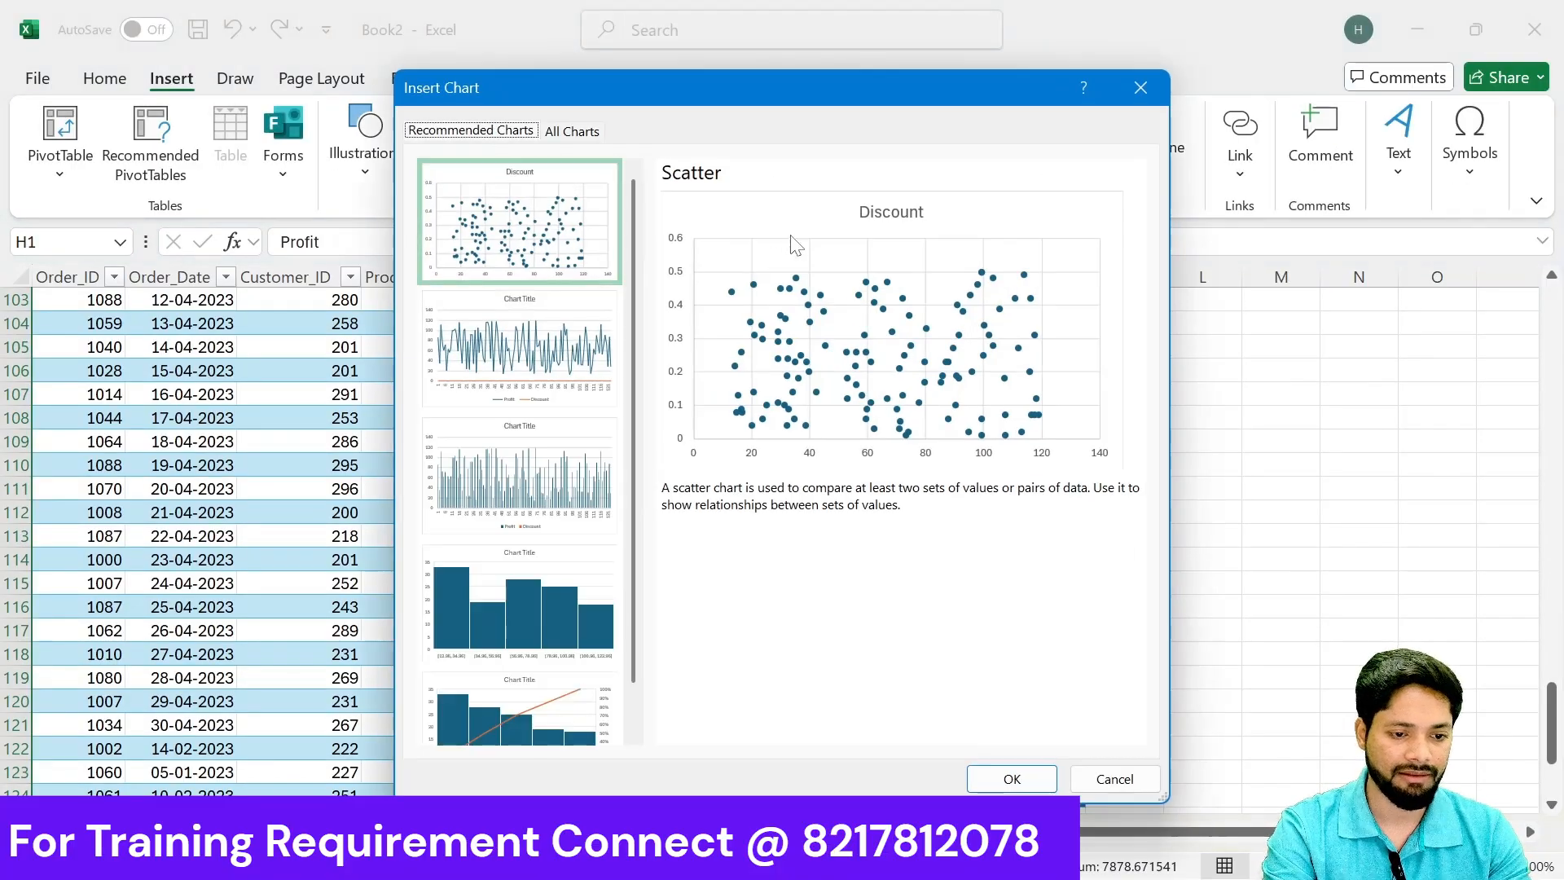
{"action": "left_click", "coordinate": [1014, 776]}
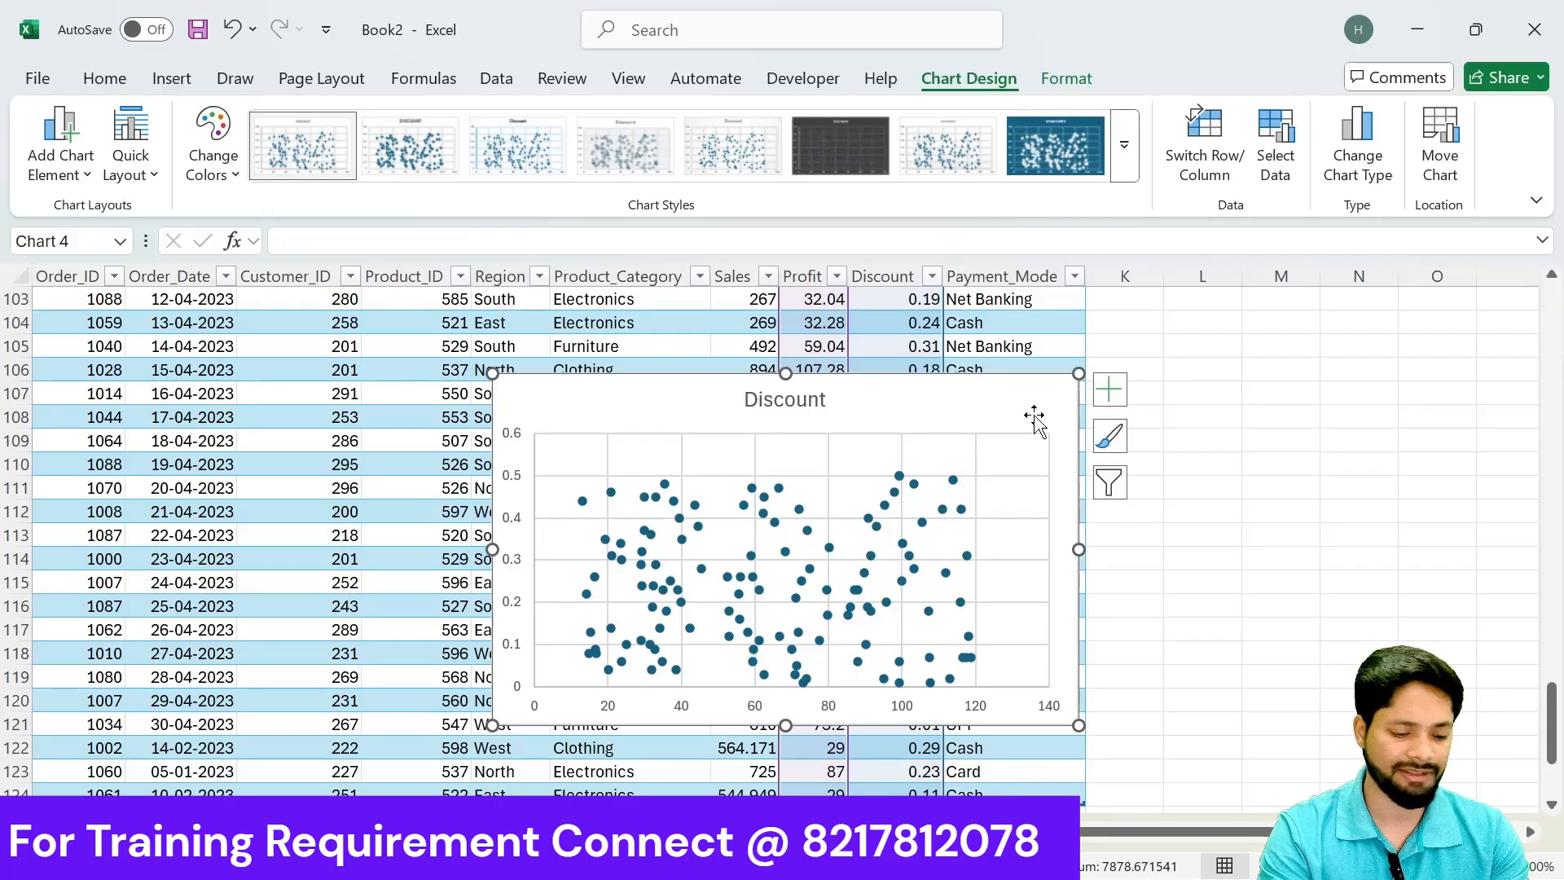
Step: Paste the Discount scatter chart at Z6 on the histogram sheet, beside the Profit scatter chart
{"action": "left_click", "coordinate": [269, 832]}
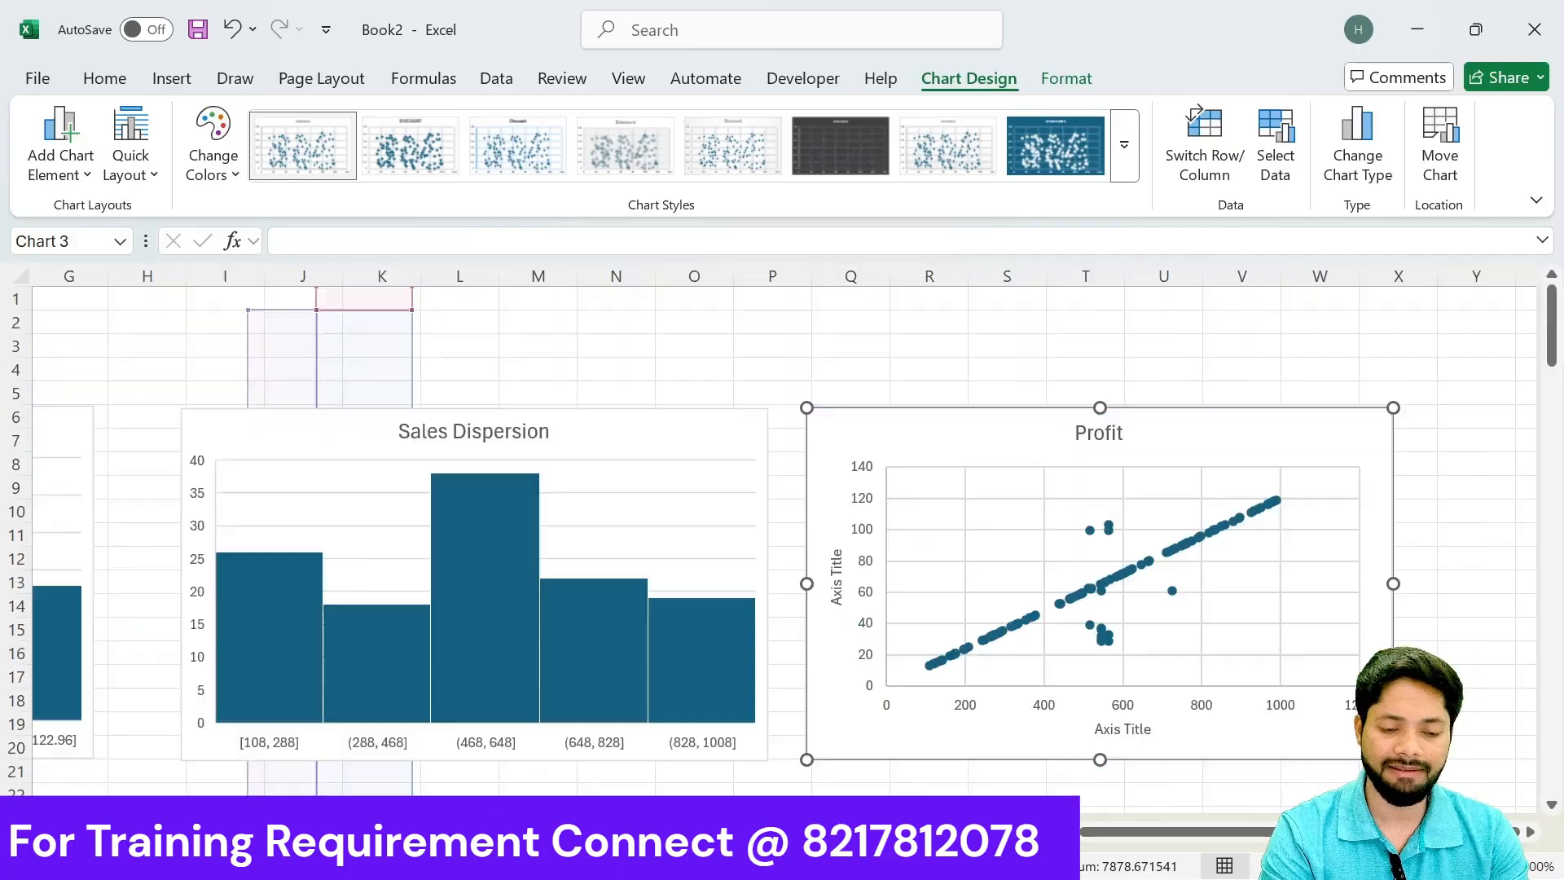
{"action": "scroll", "coordinate": [1052, 643], "scroll_direction": "right", "scroll_amount": 3}
{"action": "left_click", "coordinate": [966, 422]}
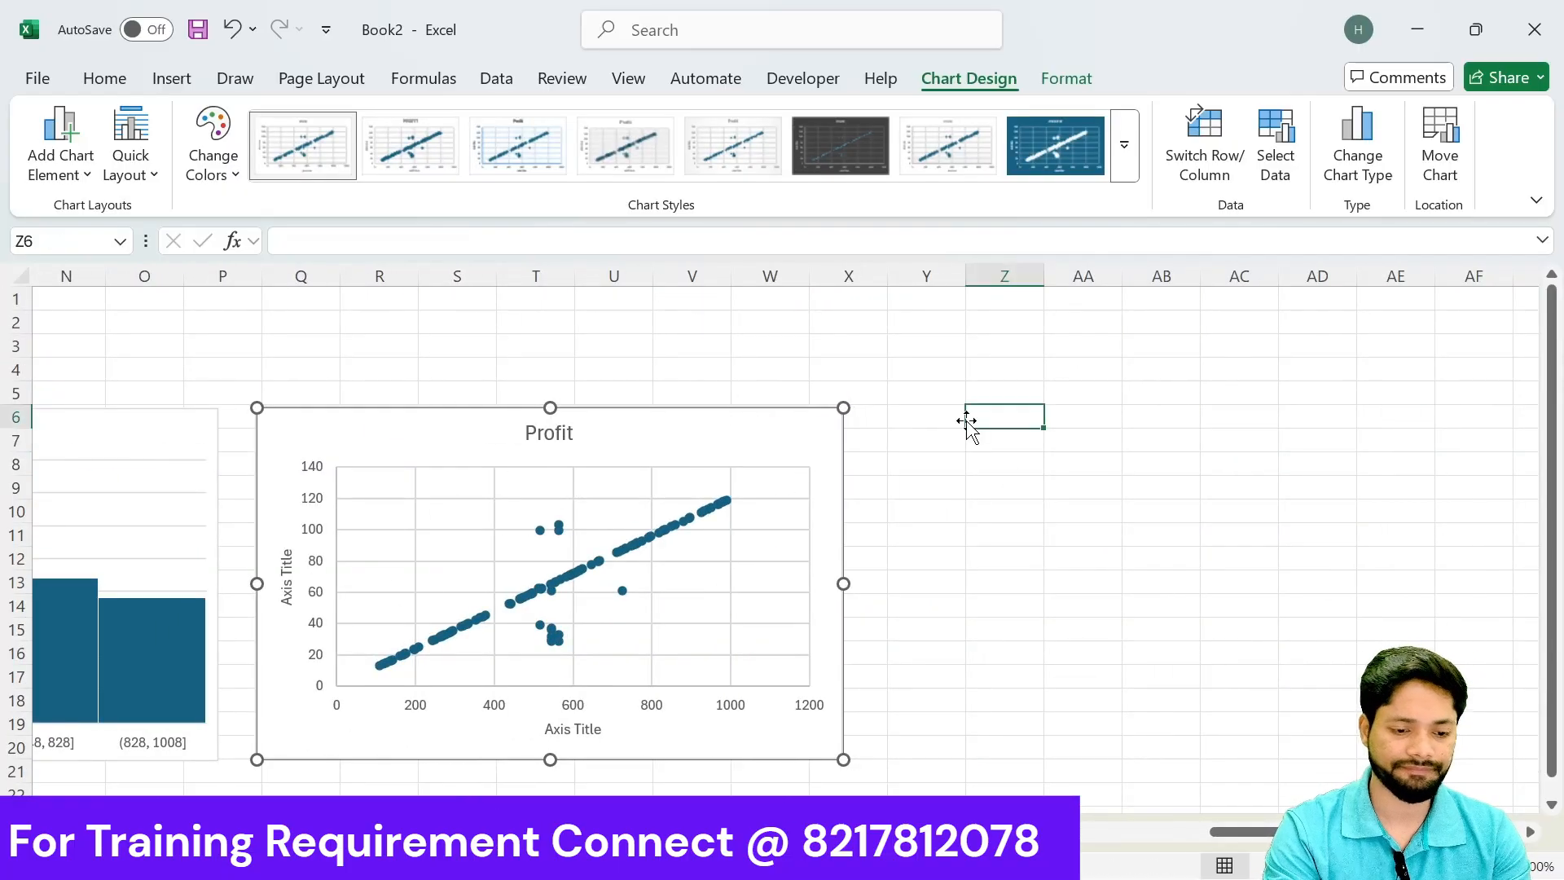
{"action": "key", "text": "ctrl+v"}
Step: Check the next question on the insights slide, then copy the region order-count PivotTable to cell I3
{"action": "key", "text": "alt+Tab"}
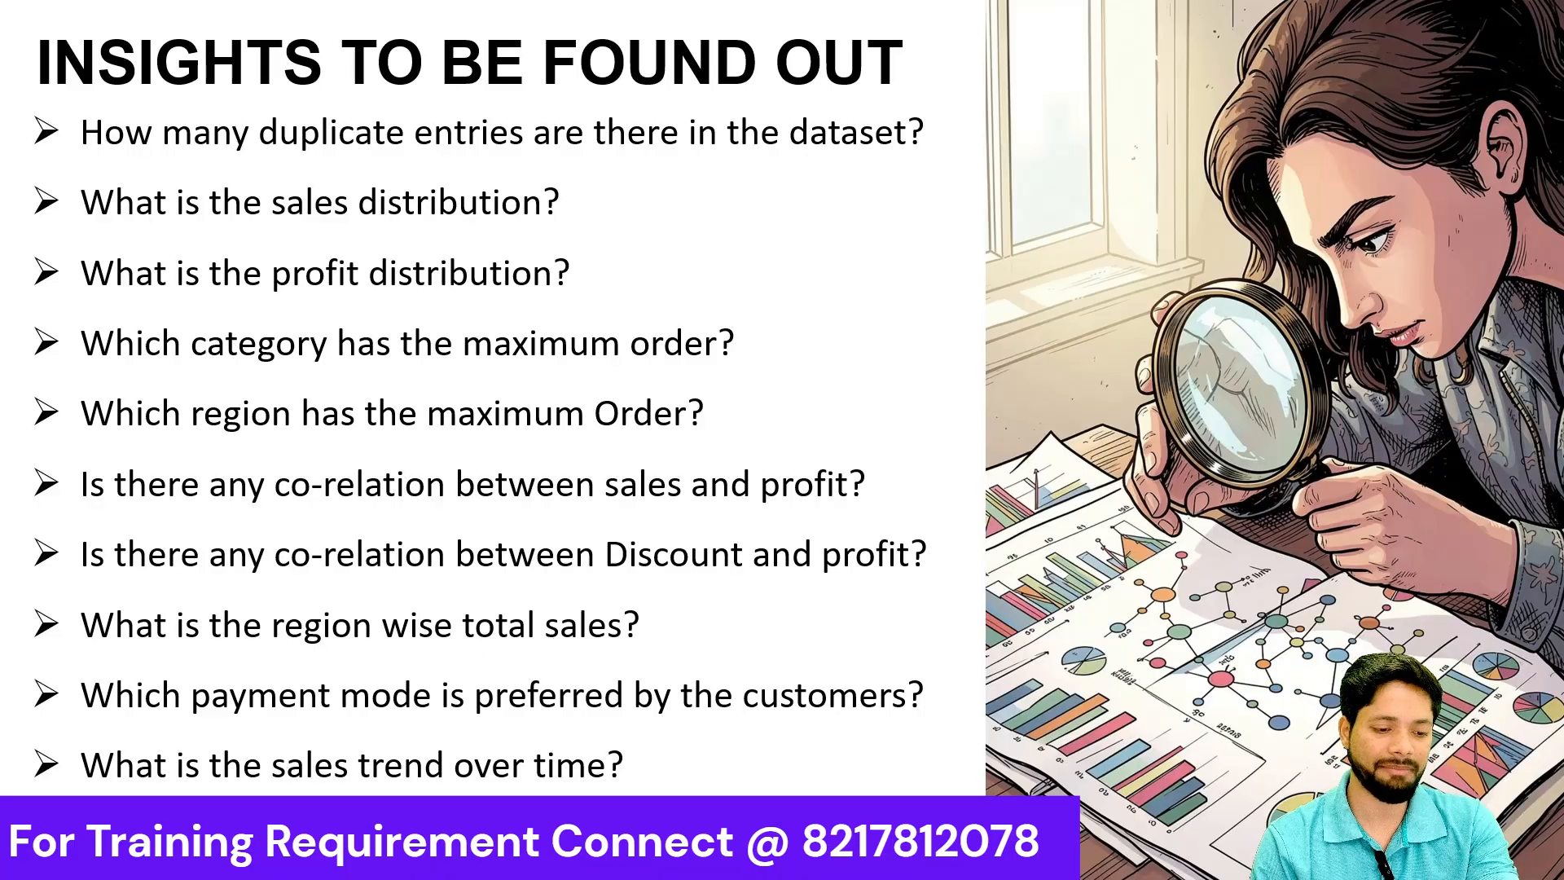
{"action": "key", "text": "alt+Tab"}
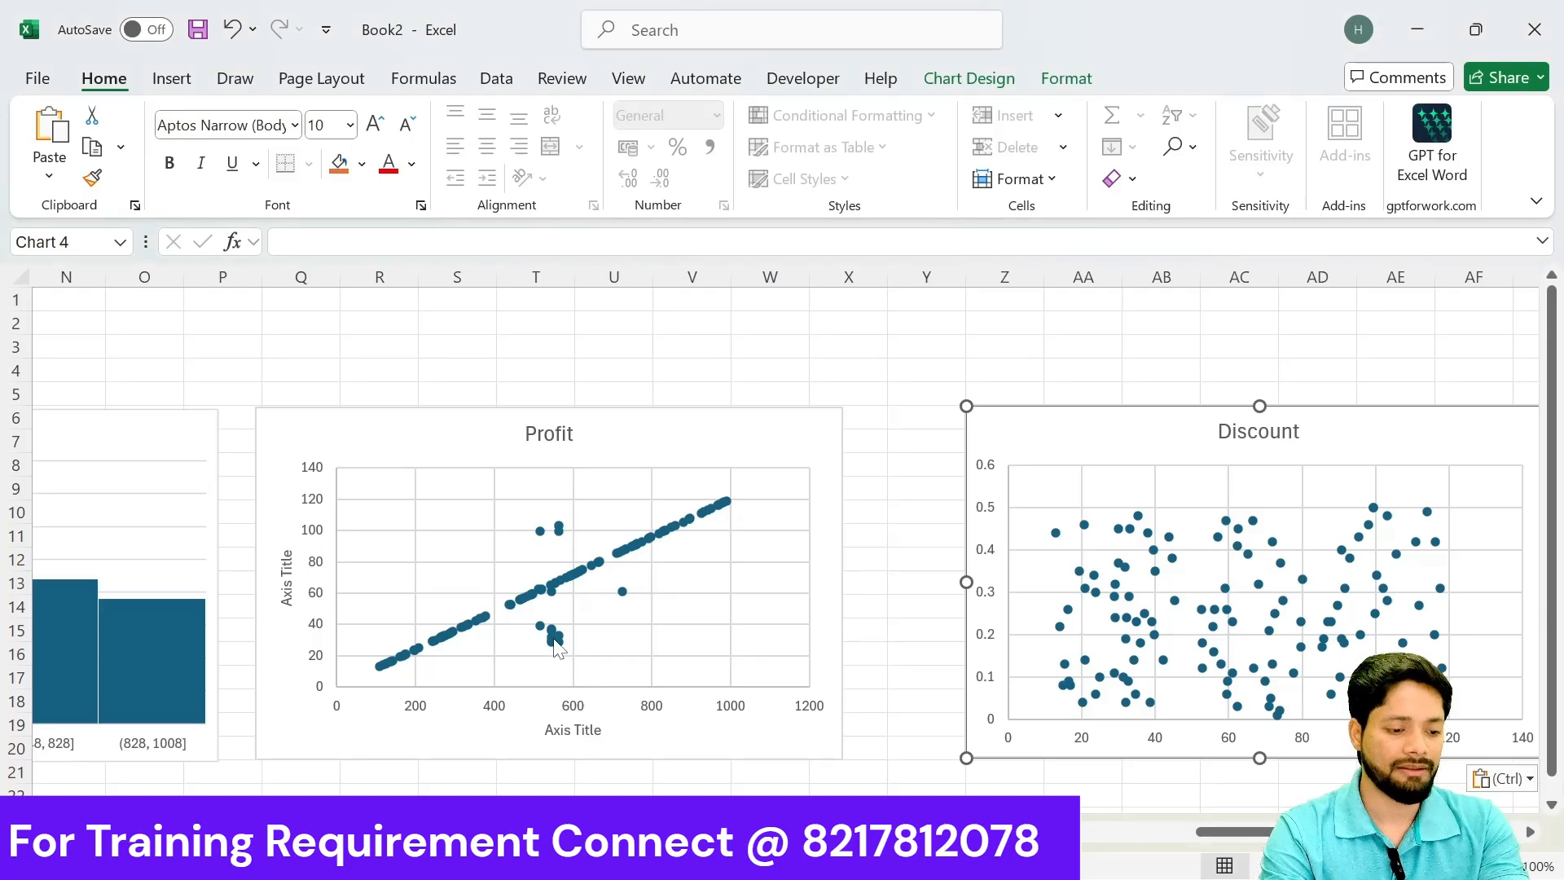
{"action": "left_click", "coordinate": [325, 831]}
{"action": "left_click_drag", "start_coordinate": [491, 354], "coordinate": [666, 458]}
{"action": "key", "text": "ctrl+c"}
{"action": "left_click", "coordinate": [843, 330]}
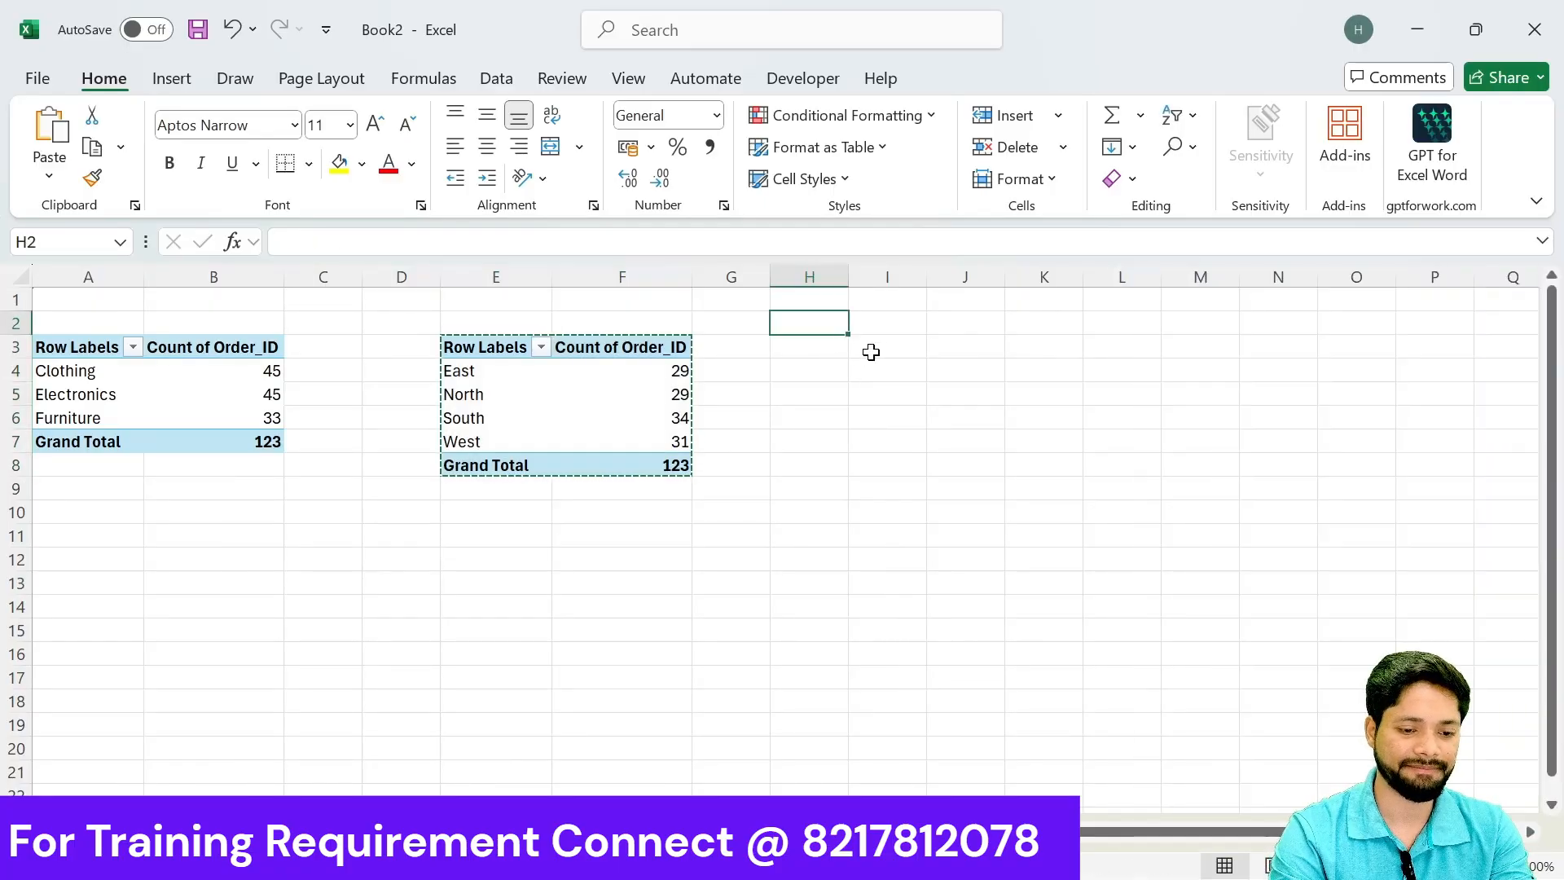
{"action": "left_click", "coordinate": [862, 350]}
{"action": "key", "text": "ctrl+v"}
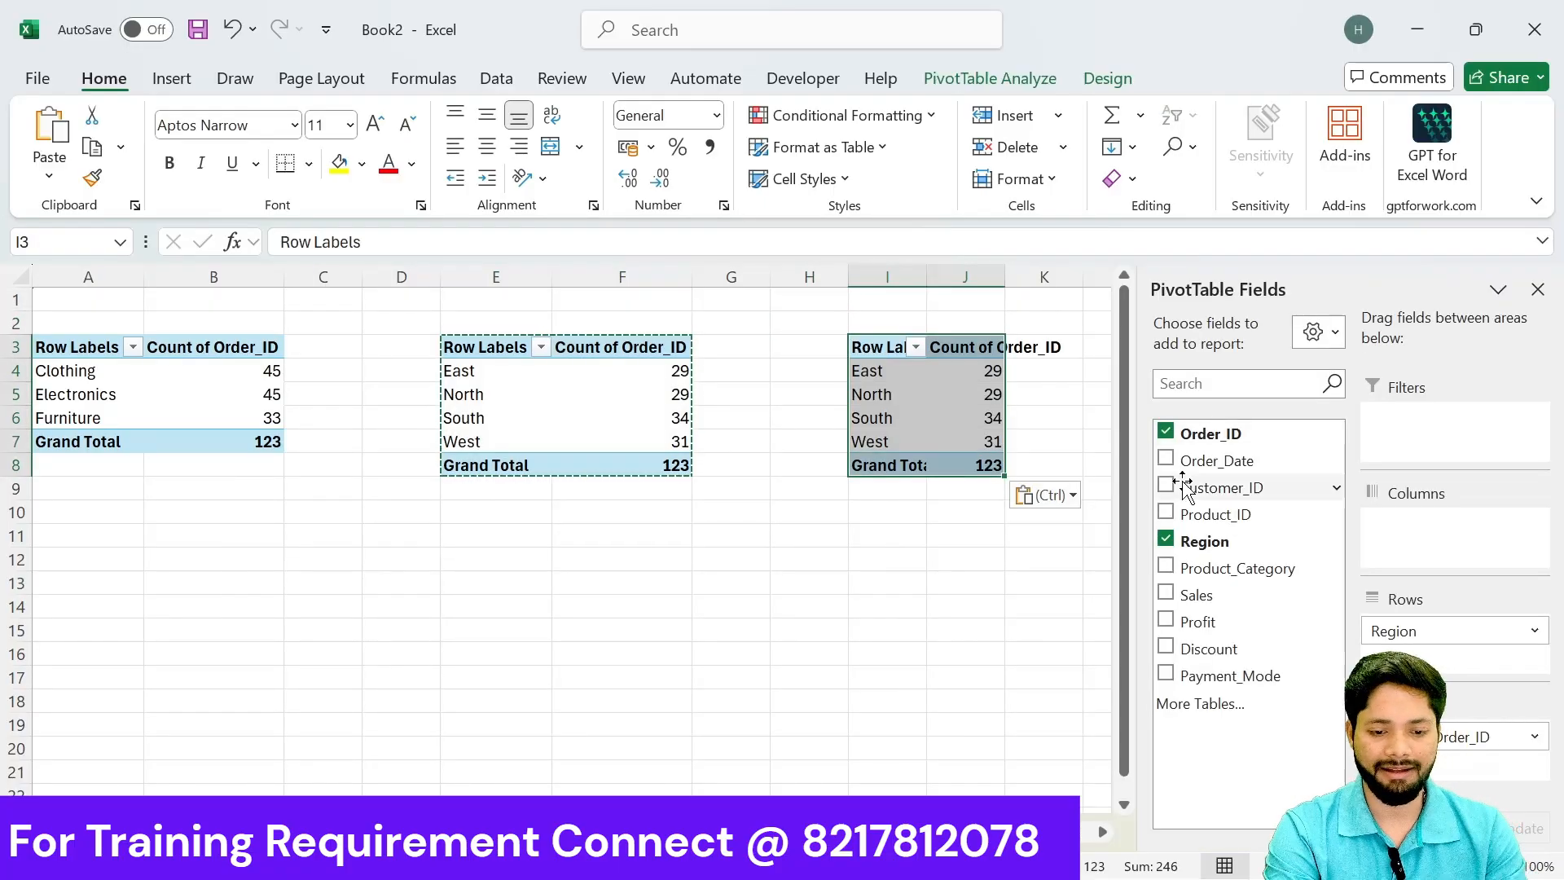
Step: Replace the Order_ID count in the PivotTable at I3 with the sum of Sales per region
{"action": "left_click", "coordinate": [1161, 429]}
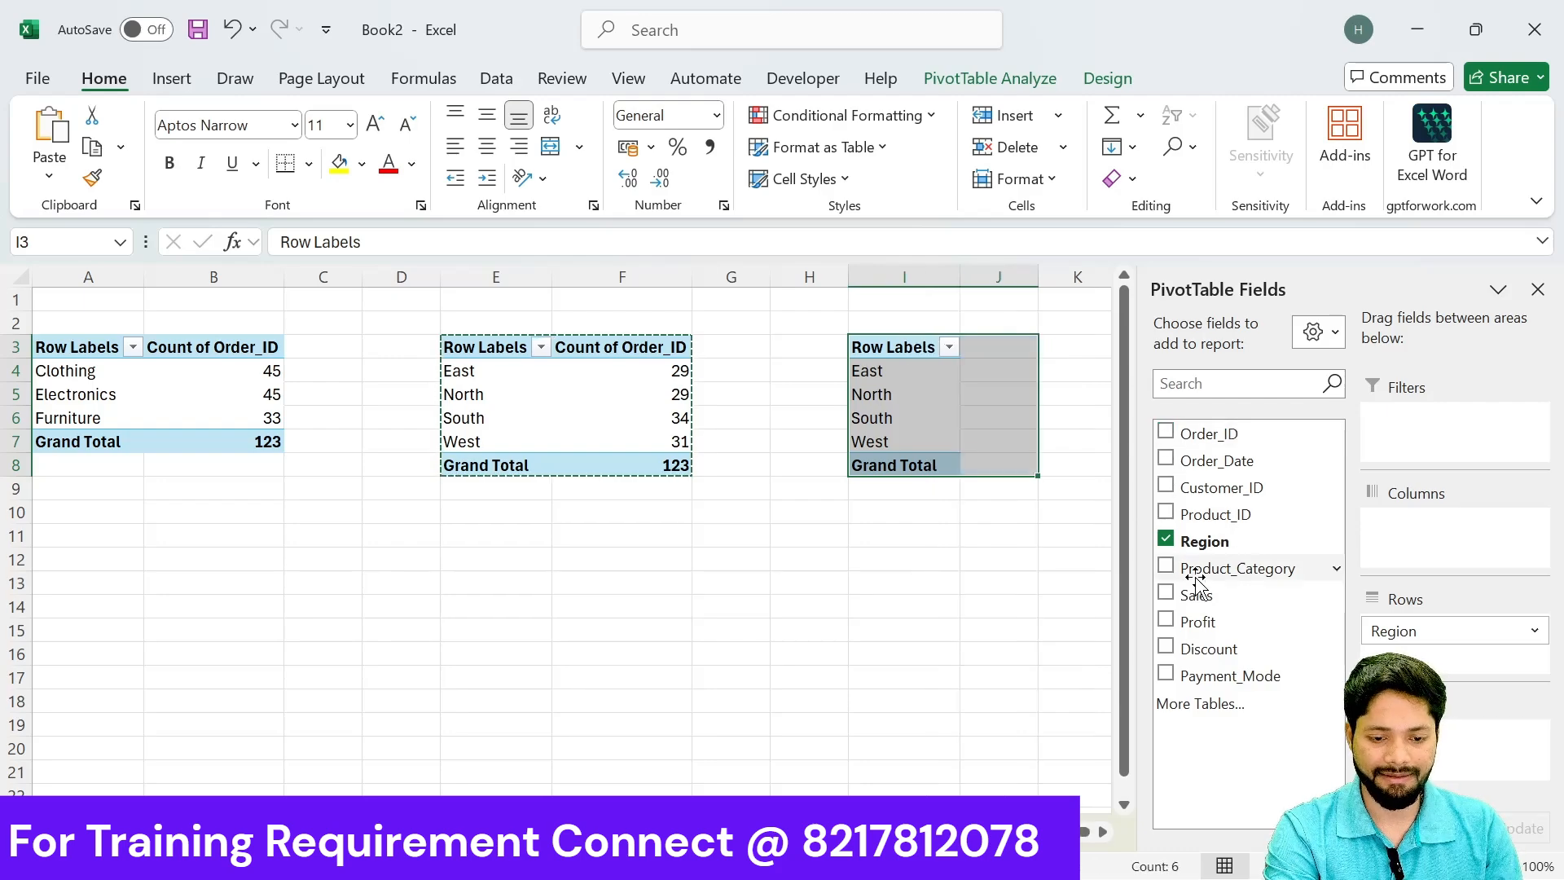
{"action": "left_click_drag", "start_coordinate": [1165, 595], "coordinate": [1475, 737]}
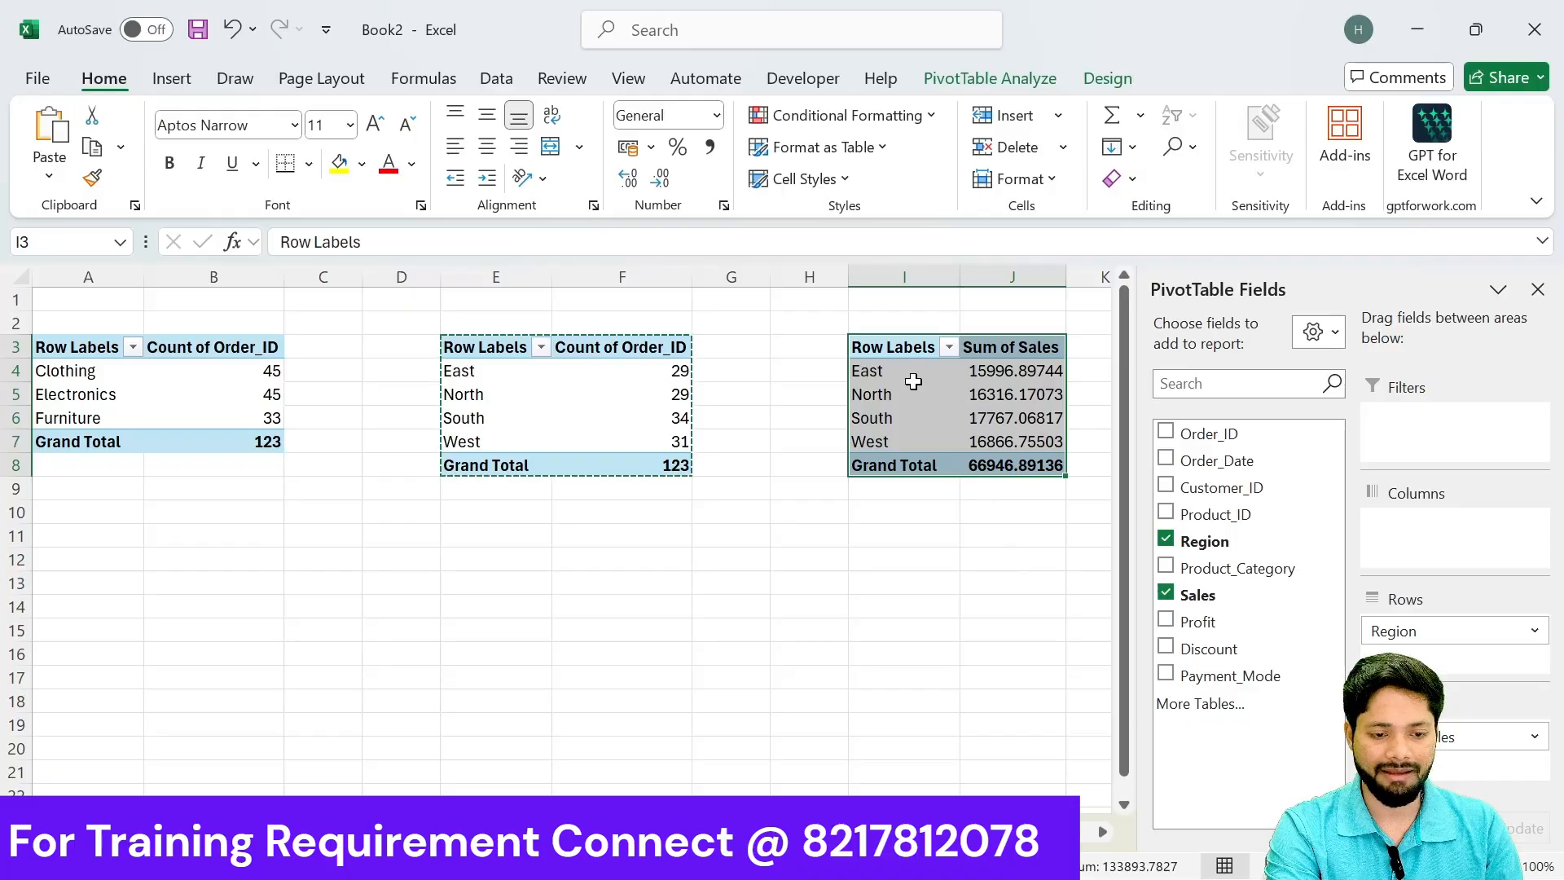
{"action": "left_click", "coordinate": [906, 576]}
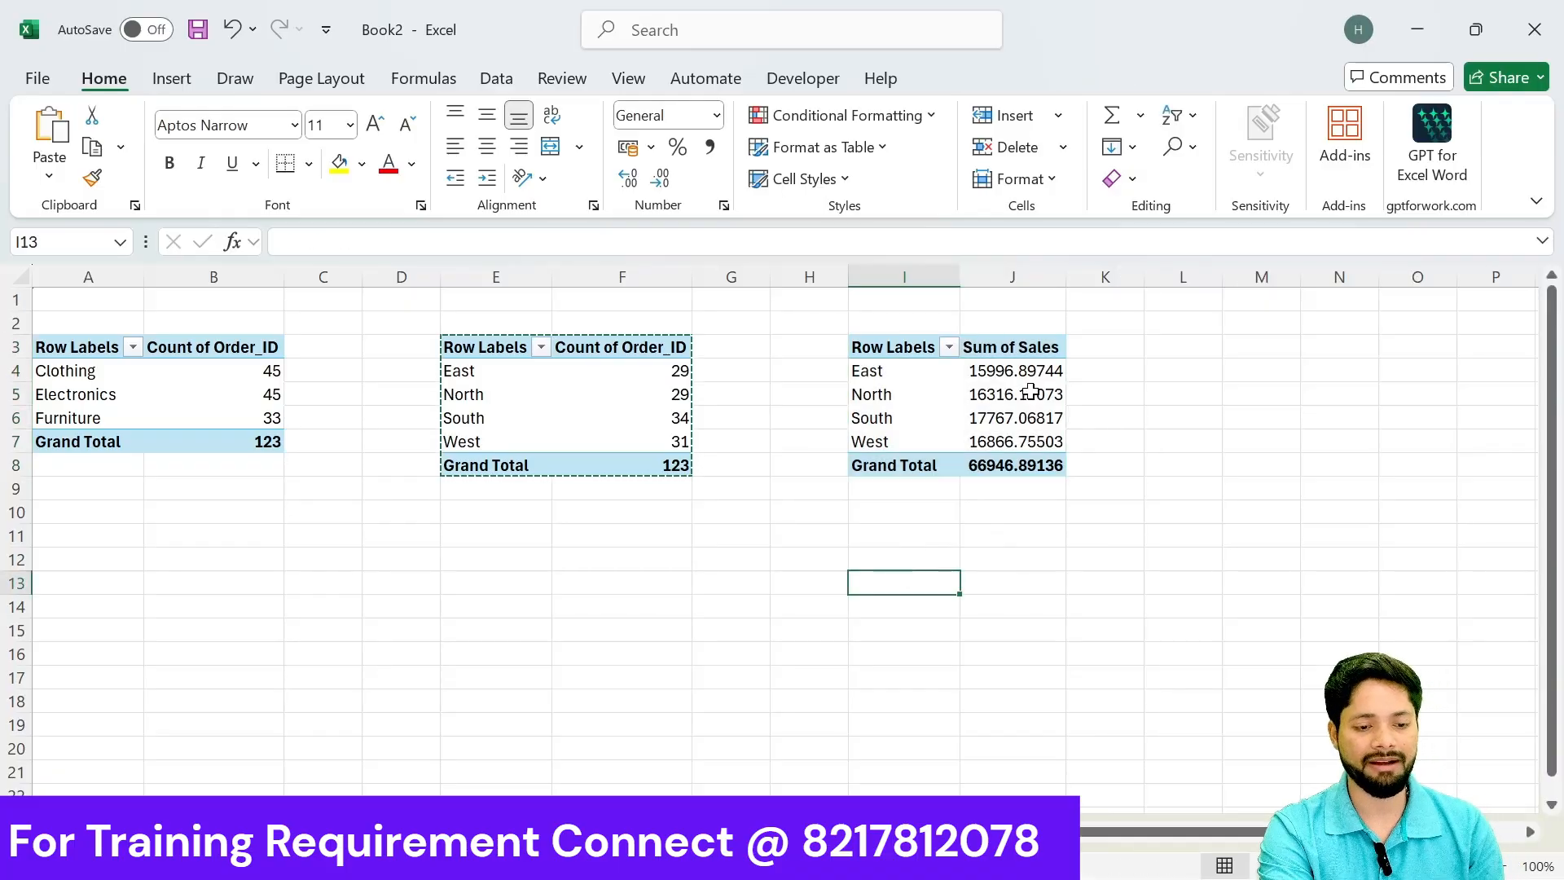
Step: Copy the region-wise sales PivotTable and paste it at cell M3
{"action": "mouse_move", "coordinate": [1031, 391]}
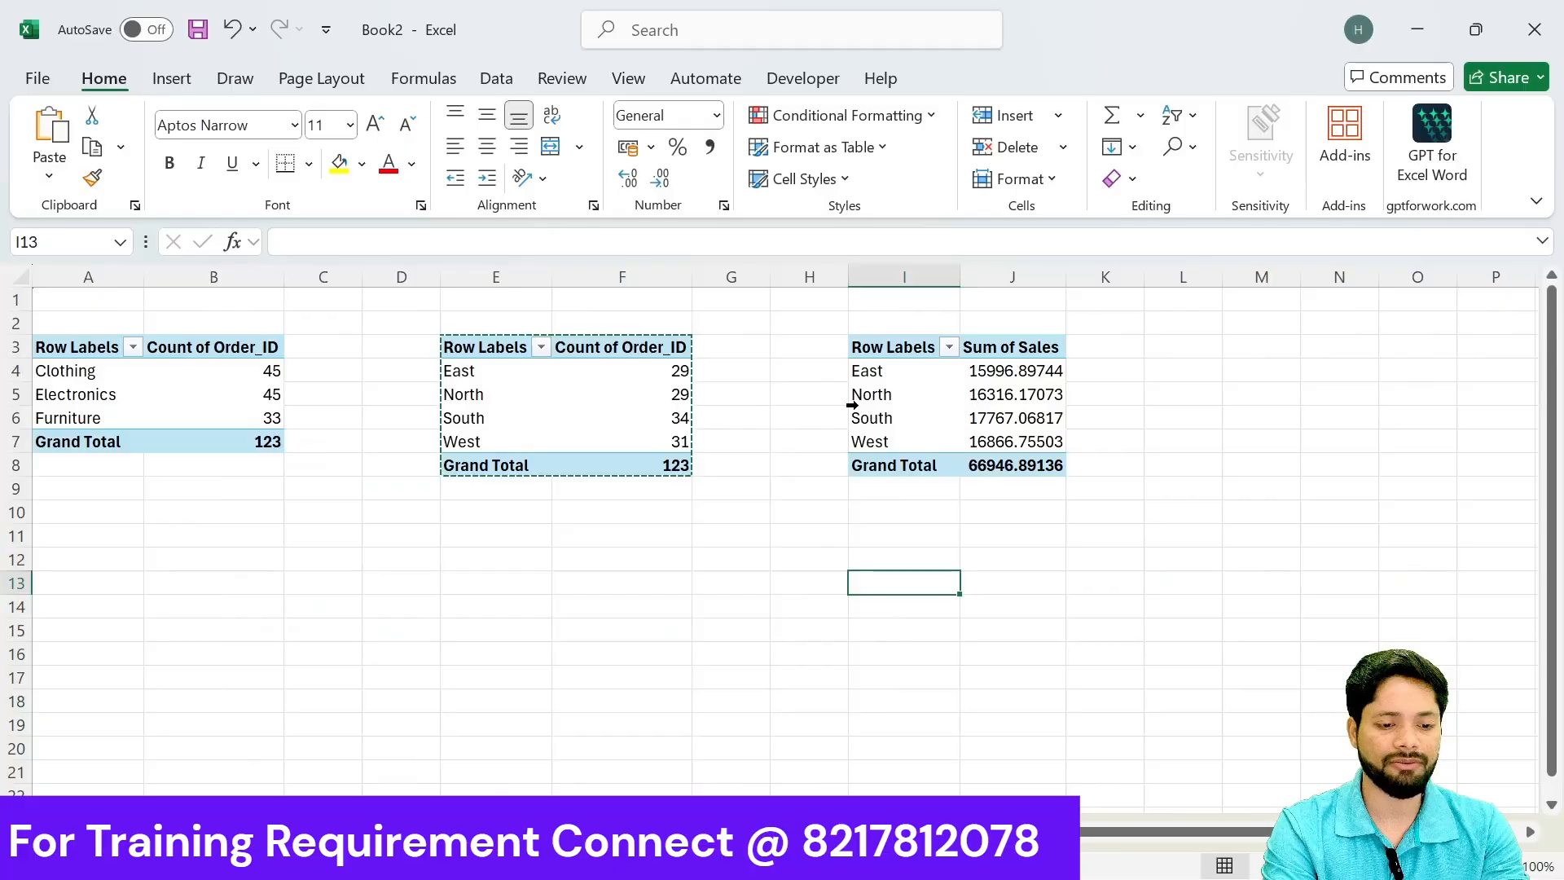
{"action": "left_click_drag", "start_coordinate": [877, 349], "coordinate": [1051, 482]}
{"action": "scroll", "coordinate": [883, 545], "scroll_direction": "right", "scroll_amount": 3}
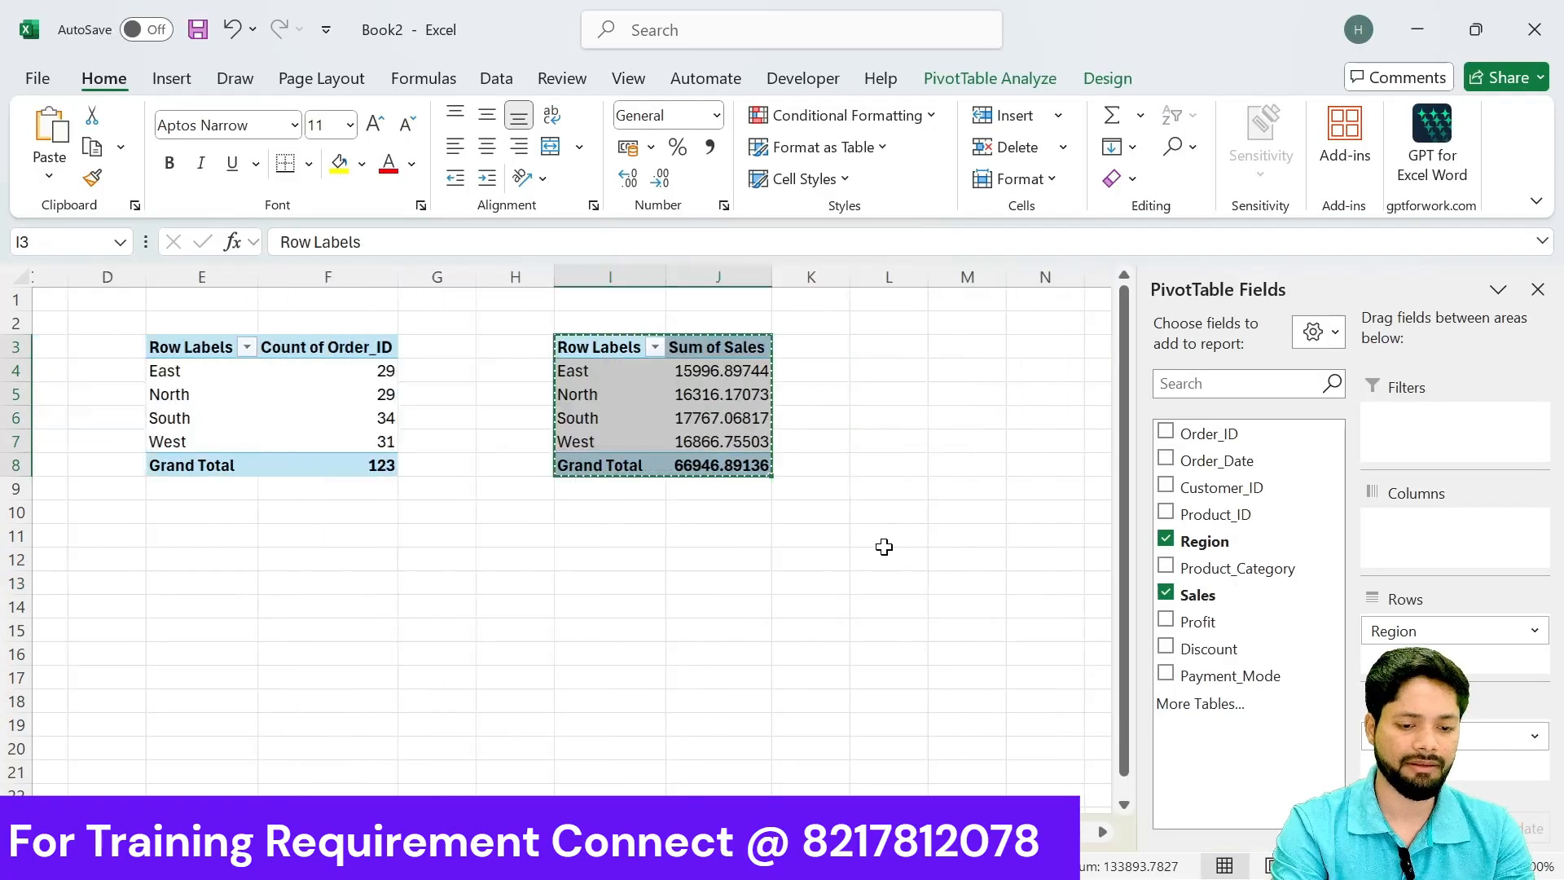
{"action": "key", "text": "ctrl+c"}
{"action": "left_click", "coordinate": [869, 344]}
{"action": "key", "text": "ctrl+v"}
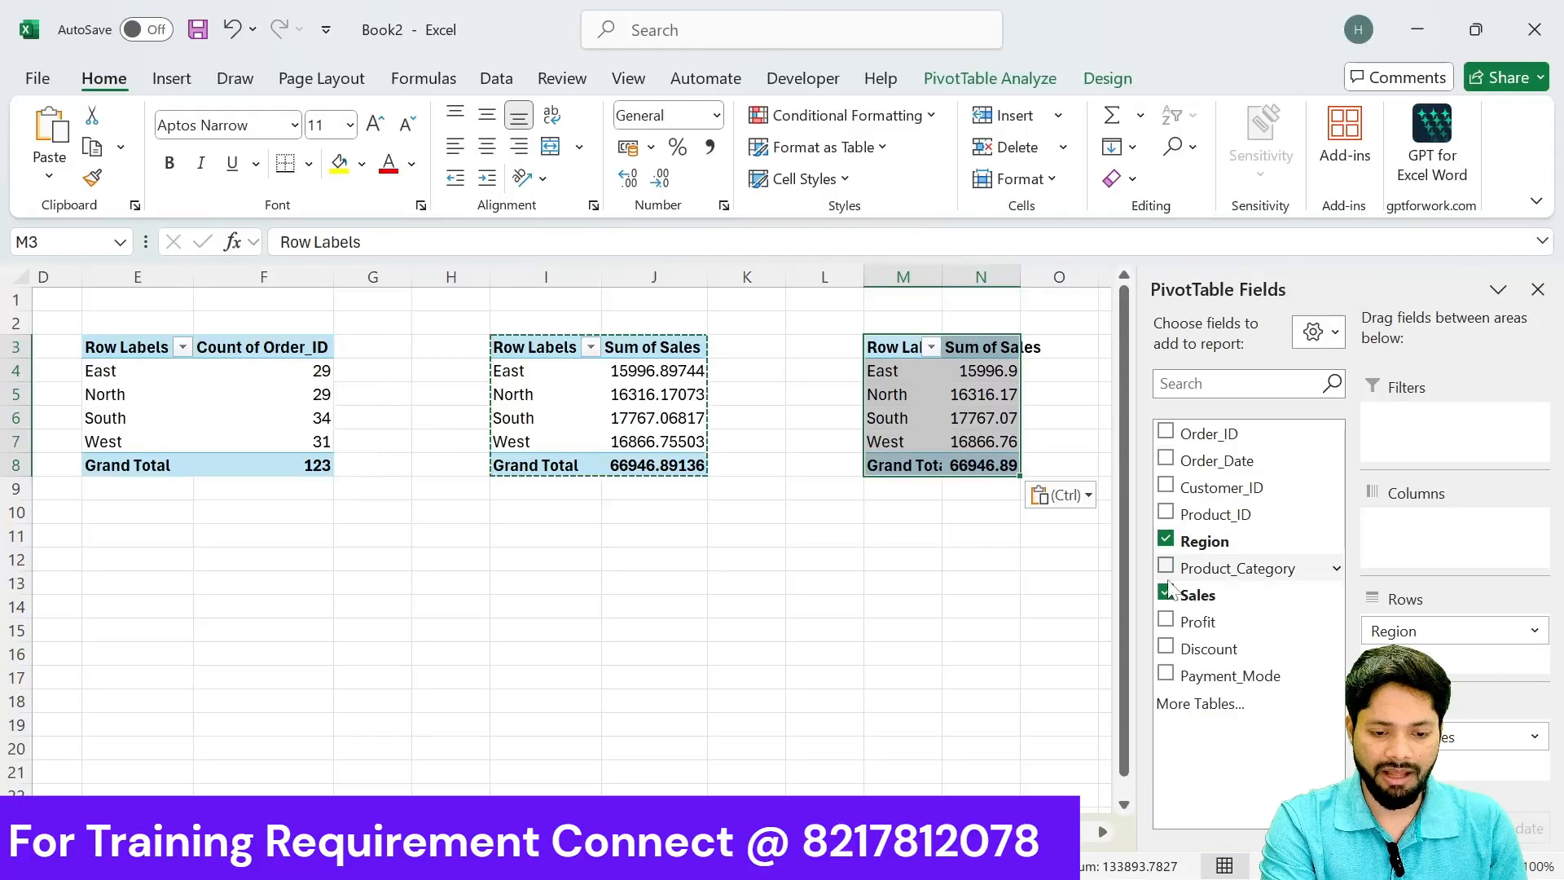
Step: Replace Region and Sales in the PivotTable at M3 with Payment_Mode as rows and Order_ID as values
{"action": "left_click", "coordinate": [1165, 540]}
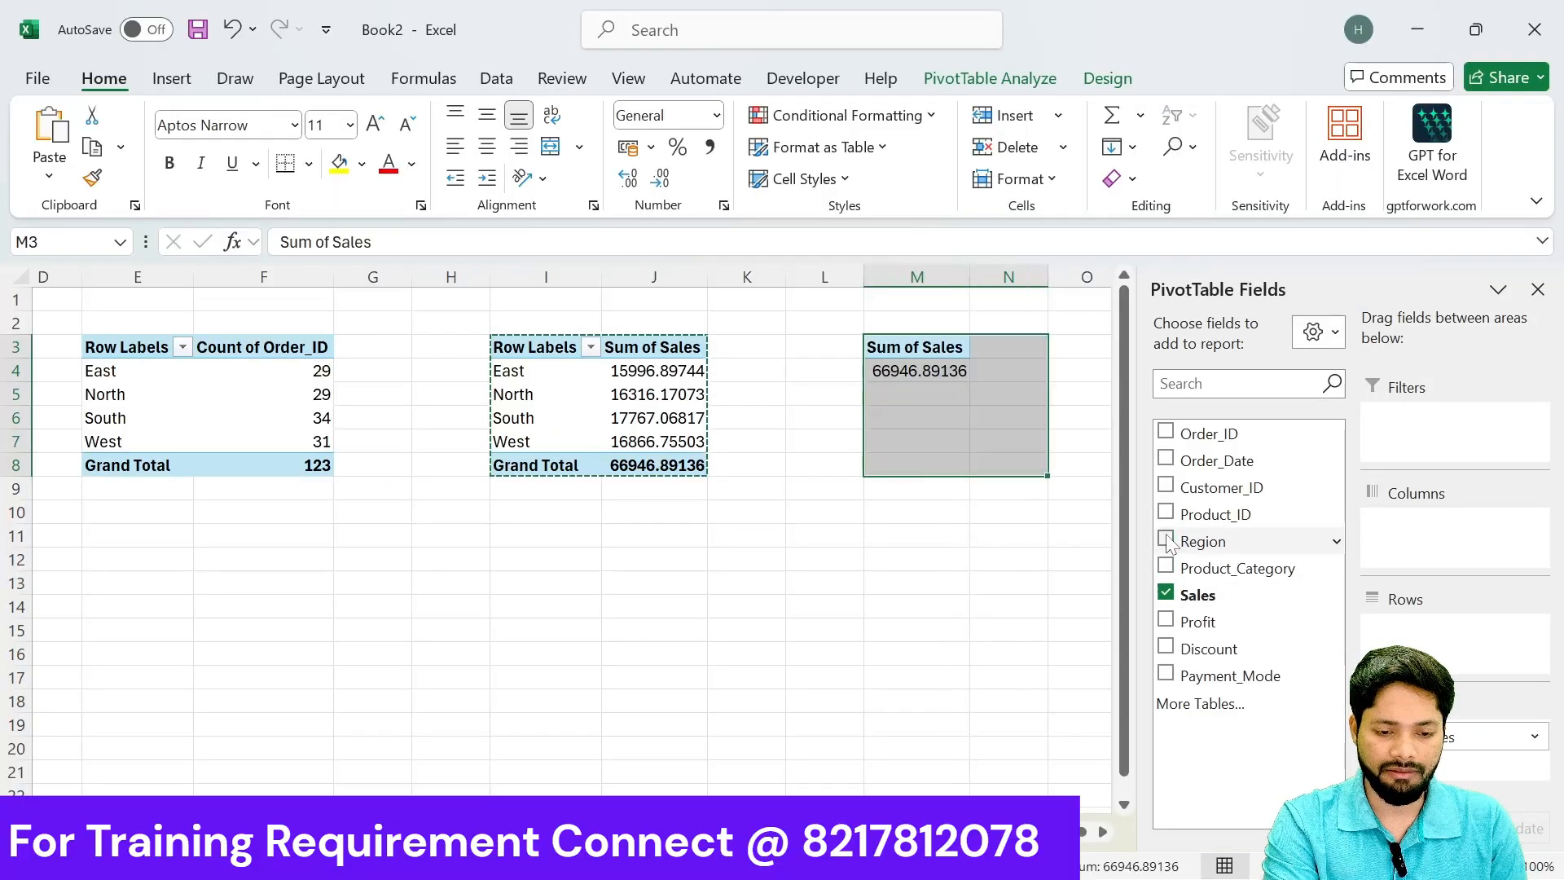
{"action": "left_click", "coordinate": [1165, 594]}
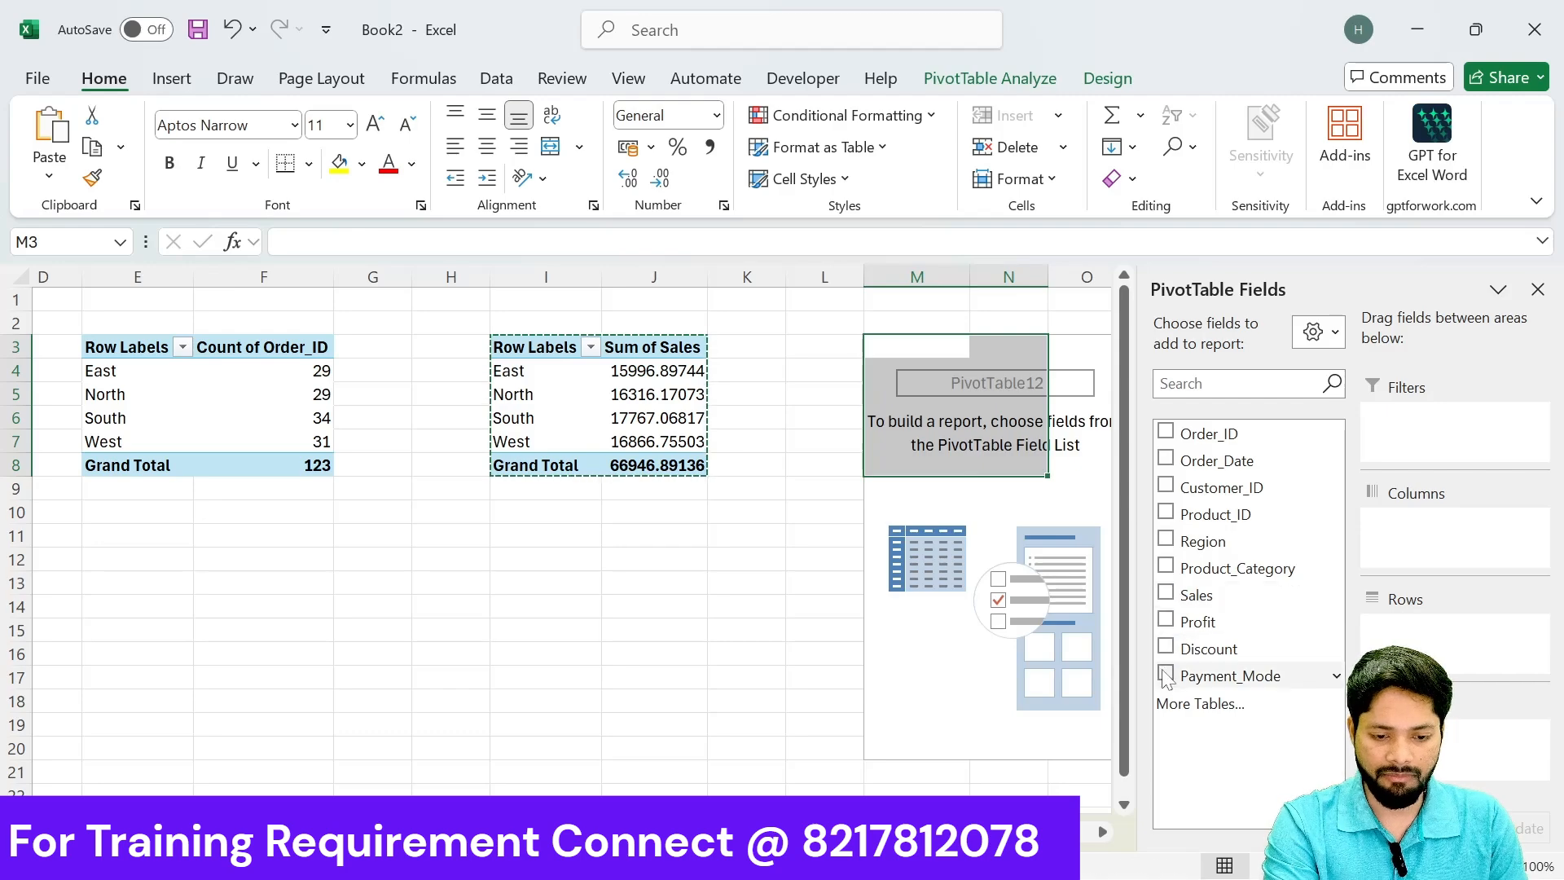
{"action": "left_click_drag", "start_coordinate": [1409, 647], "coordinate": [1391, 634]}
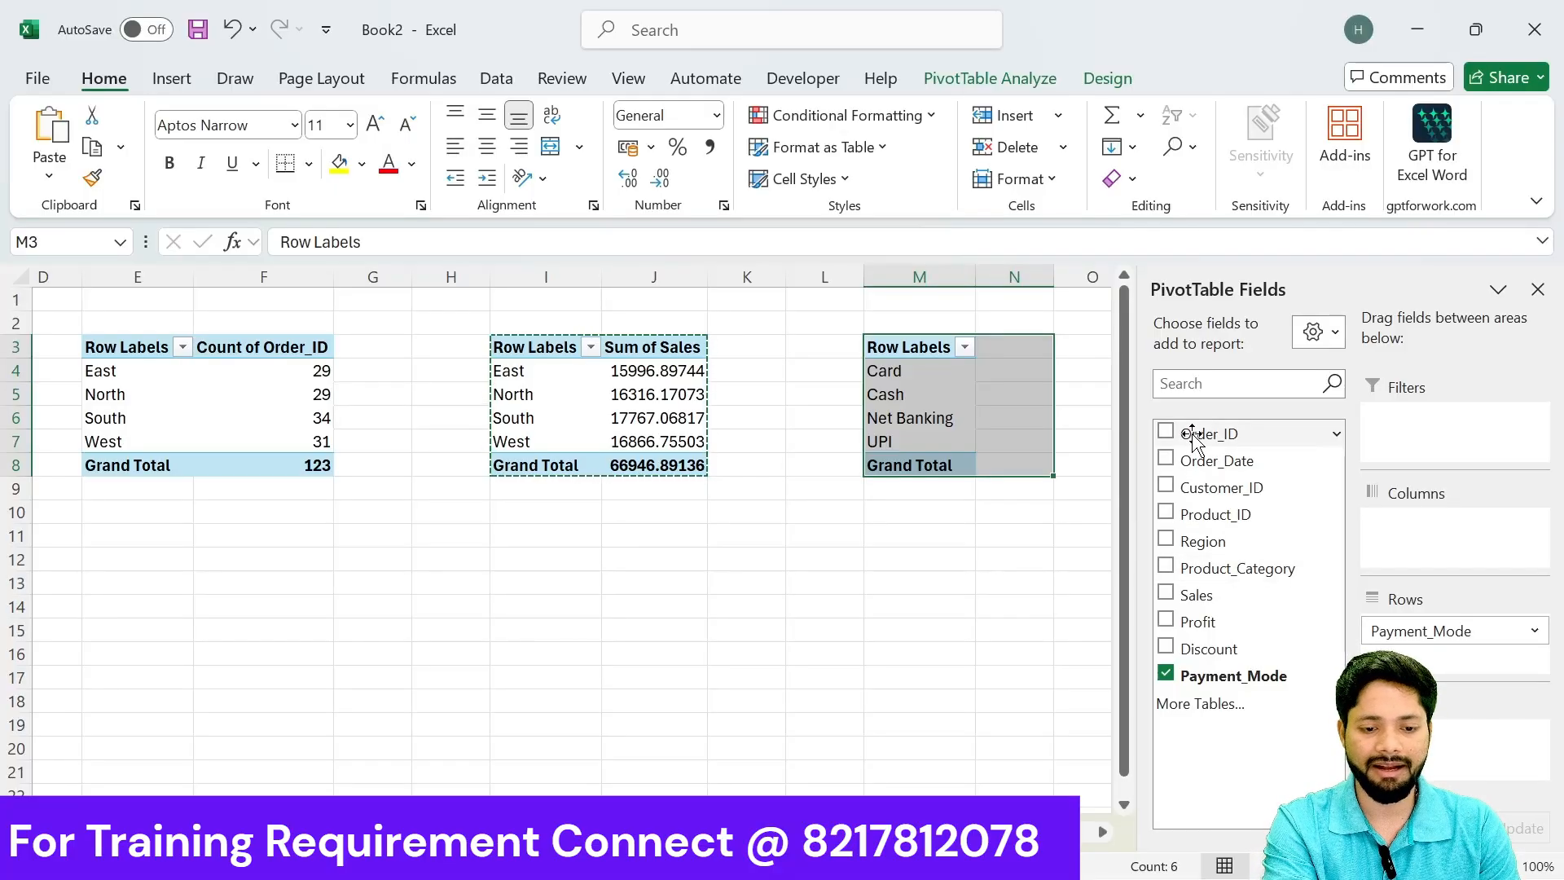
{"action": "left_click_drag", "start_coordinate": [1225, 436], "coordinate": [1434, 747]}
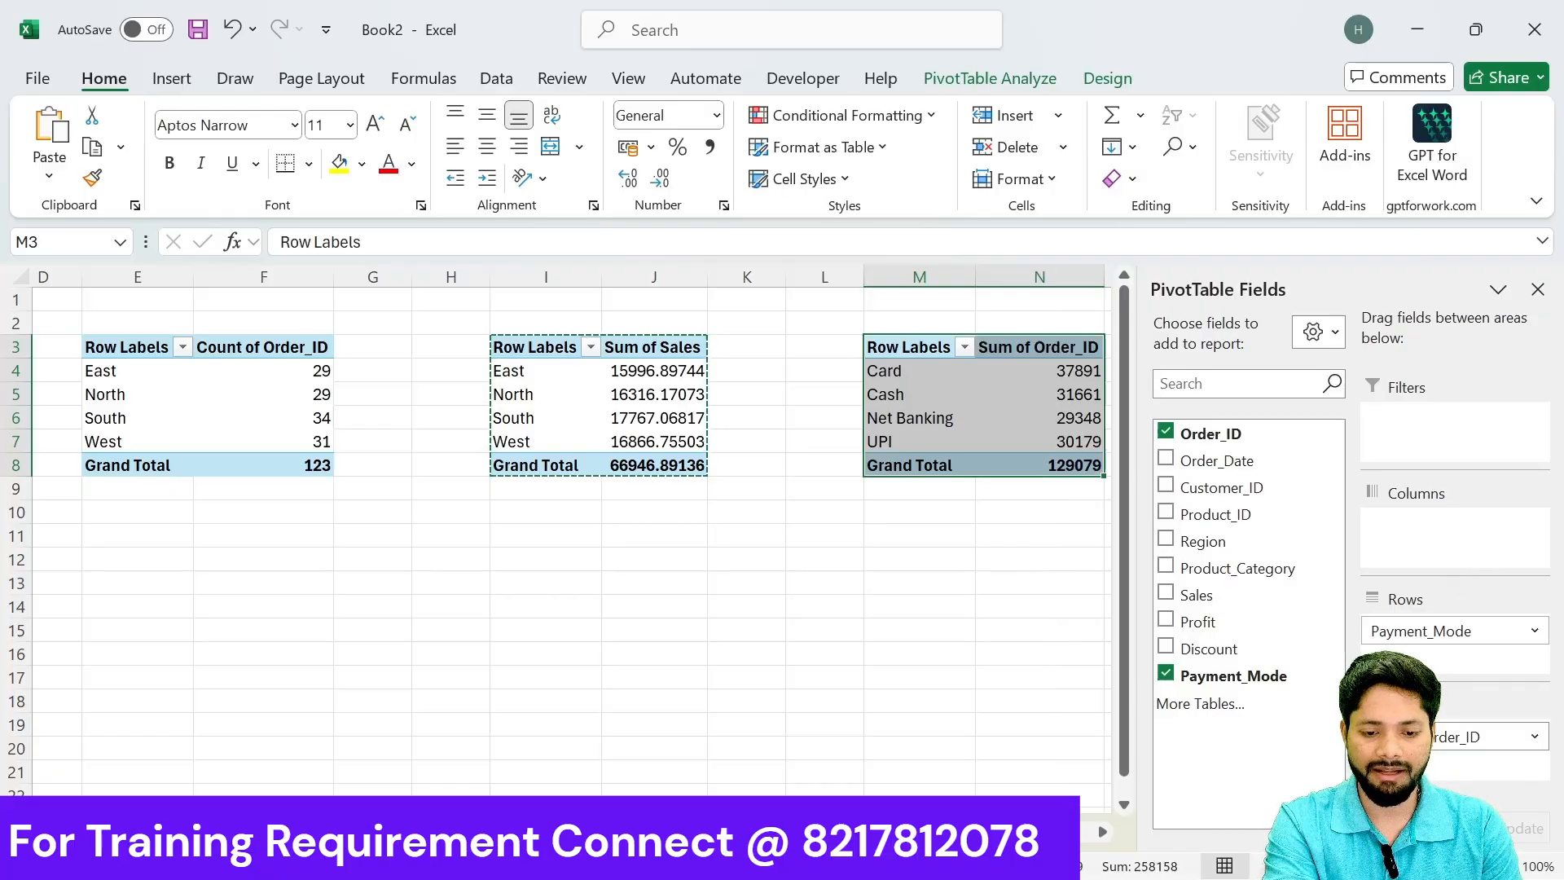
Step: Summarize Order_ID by Count instead of Sum in the payment-mode PivotTable at M3
{"action": "left_click", "coordinate": [1531, 739]}
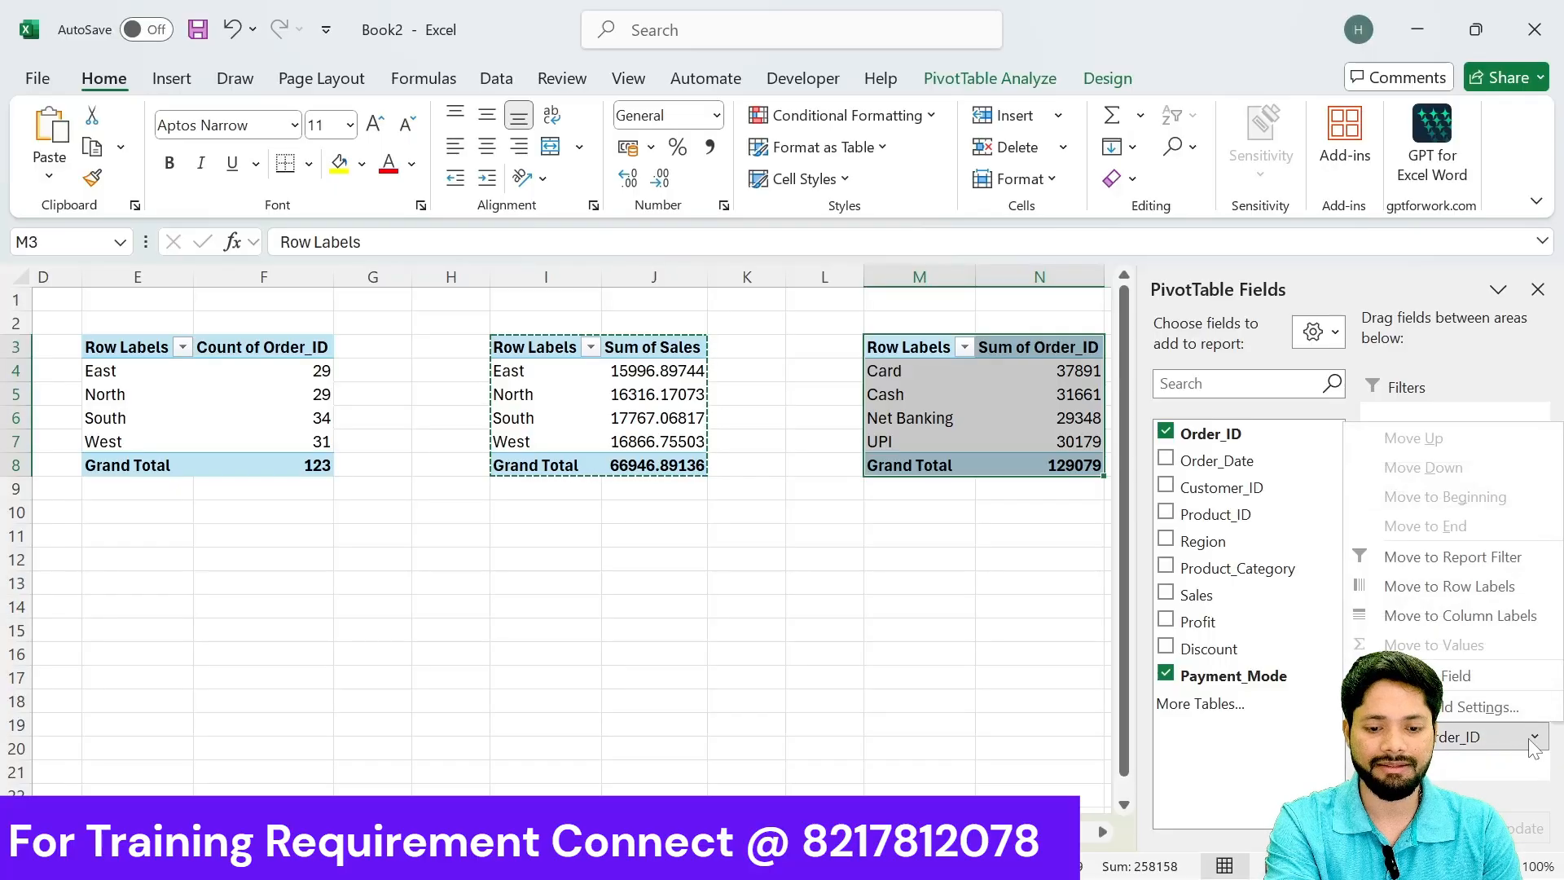
{"action": "left_click", "coordinate": [1487, 705]}
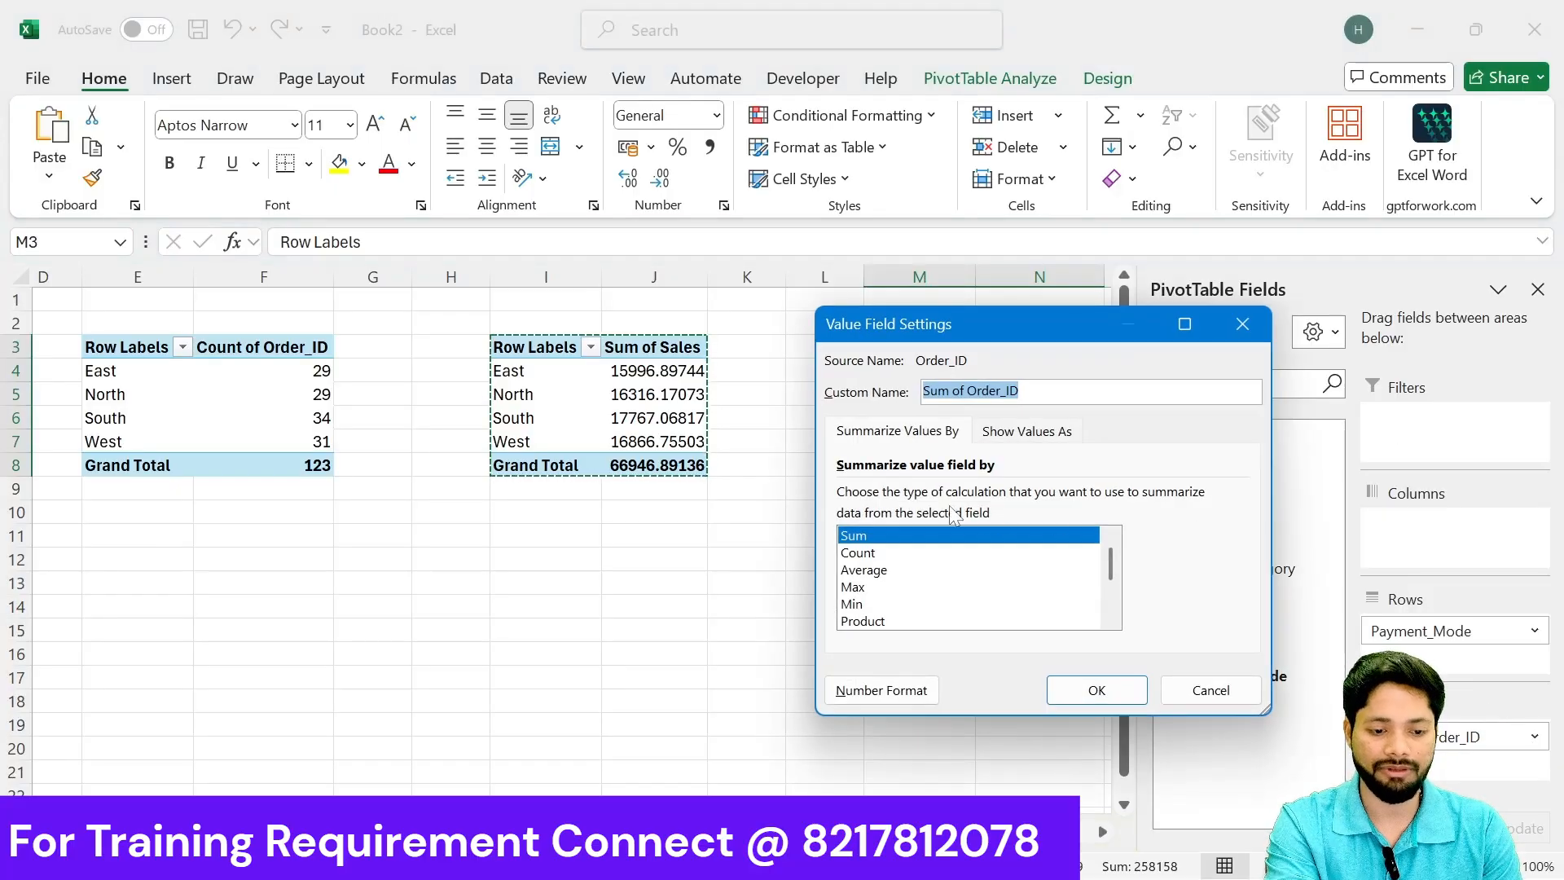
{"action": "left_click", "coordinate": [863, 553]}
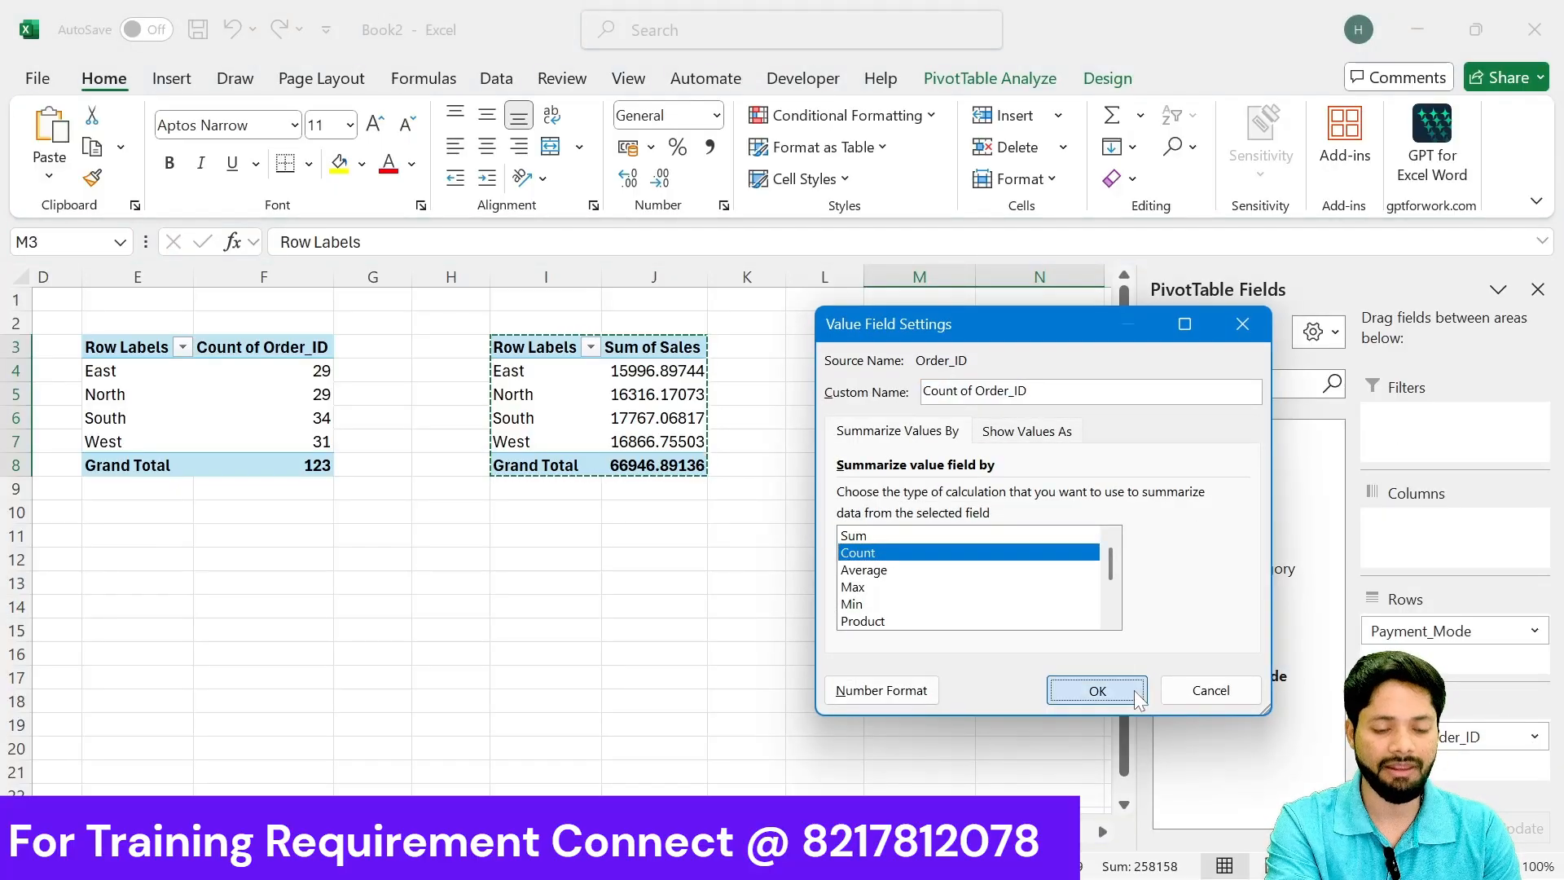
{"action": "left_click", "coordinate": [1097, 691]}
{"action": "left_click", "coordinate": [906, 557]}
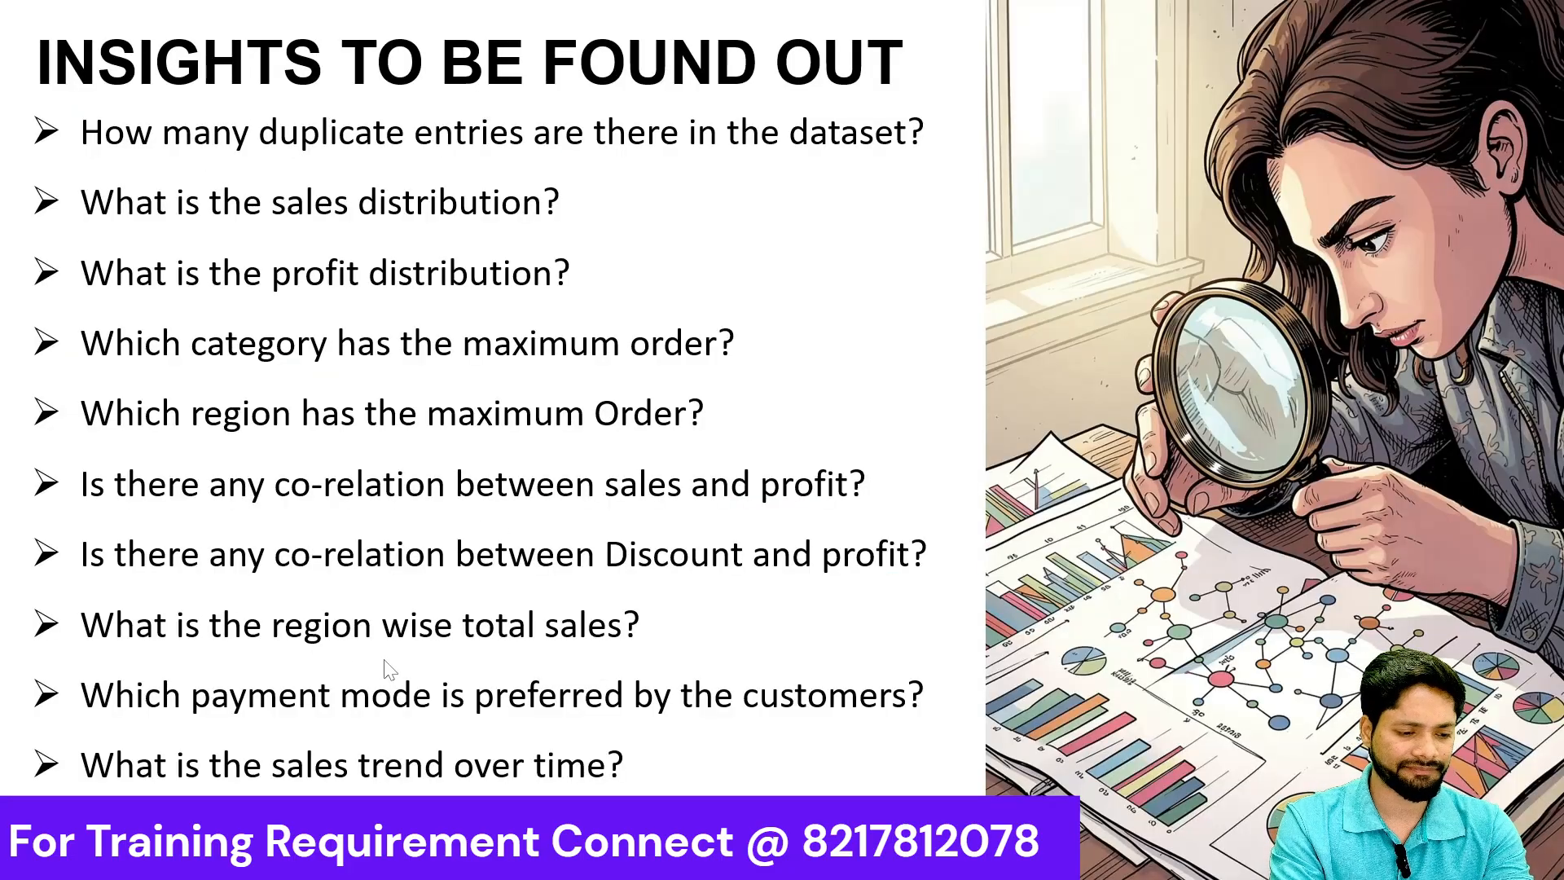
Step: Check the sales-trend question on the insights slide, then copy the payment-mode PivotTable from M3 to cell P3
{"action": "key", "text": "Right"}
{"action": "key", "text": "Left"}
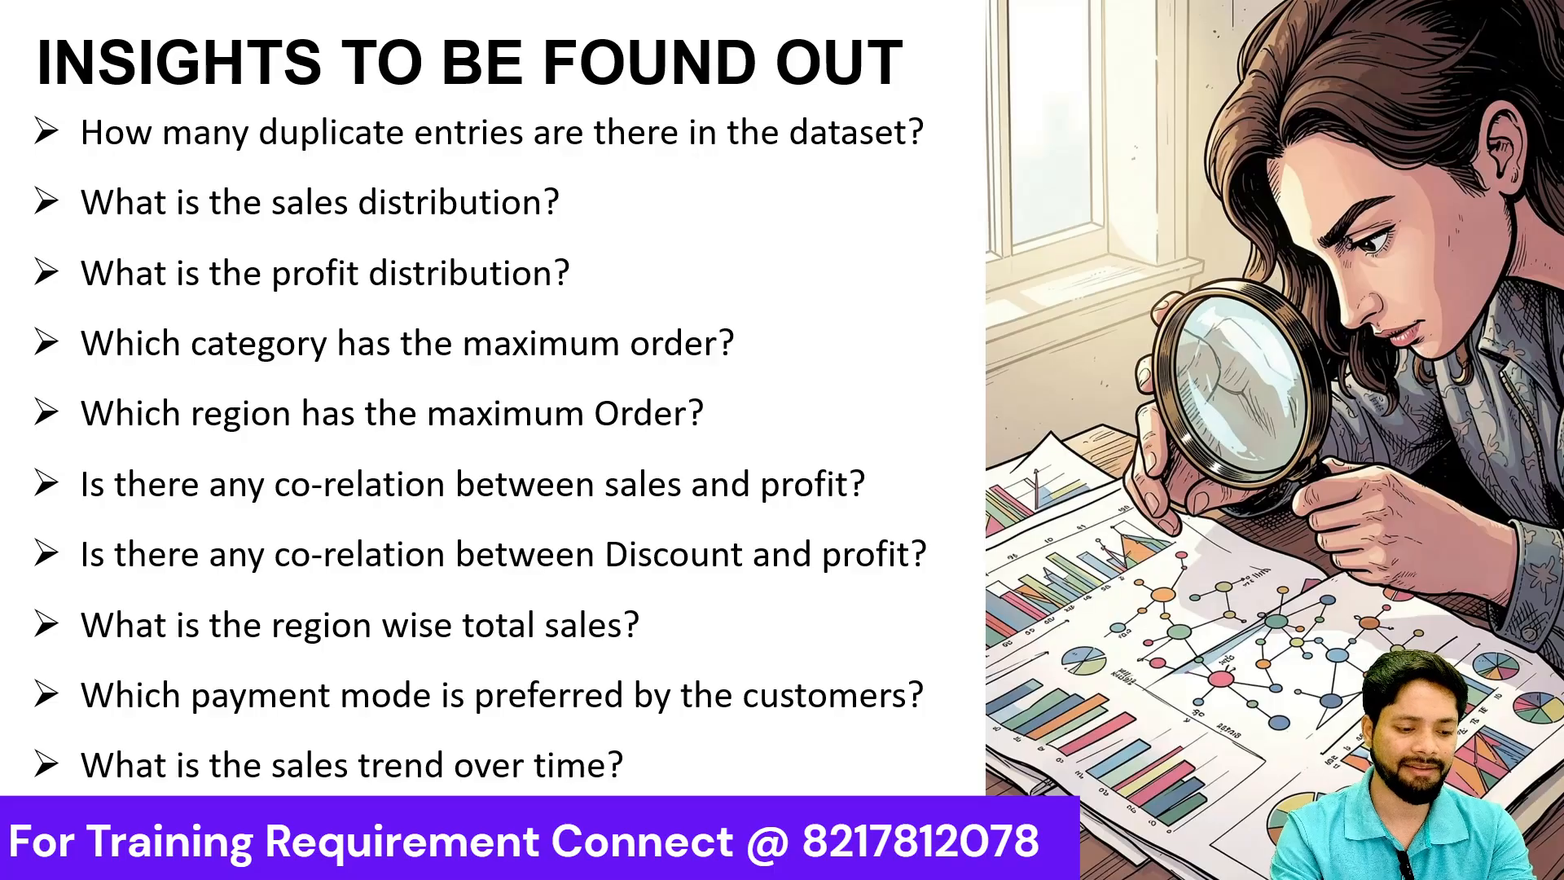
{"action": "key", "text": "alt+Tab"}
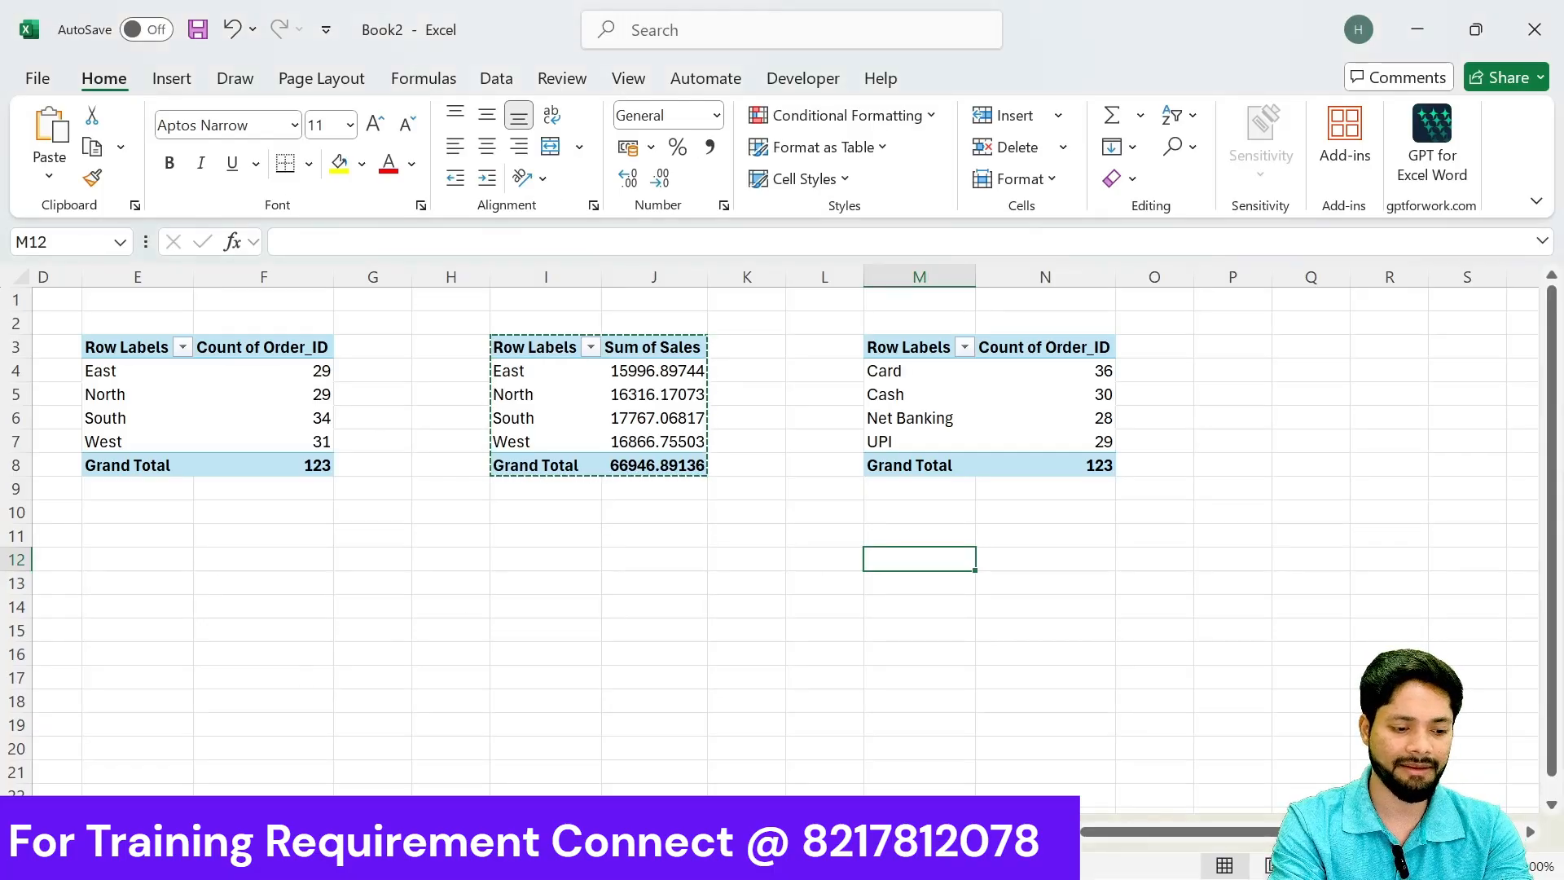
{"action": "key", "text": "ctrl+Page_Down"}
{"action": "key", "text": "ctrl+Page_Up"}
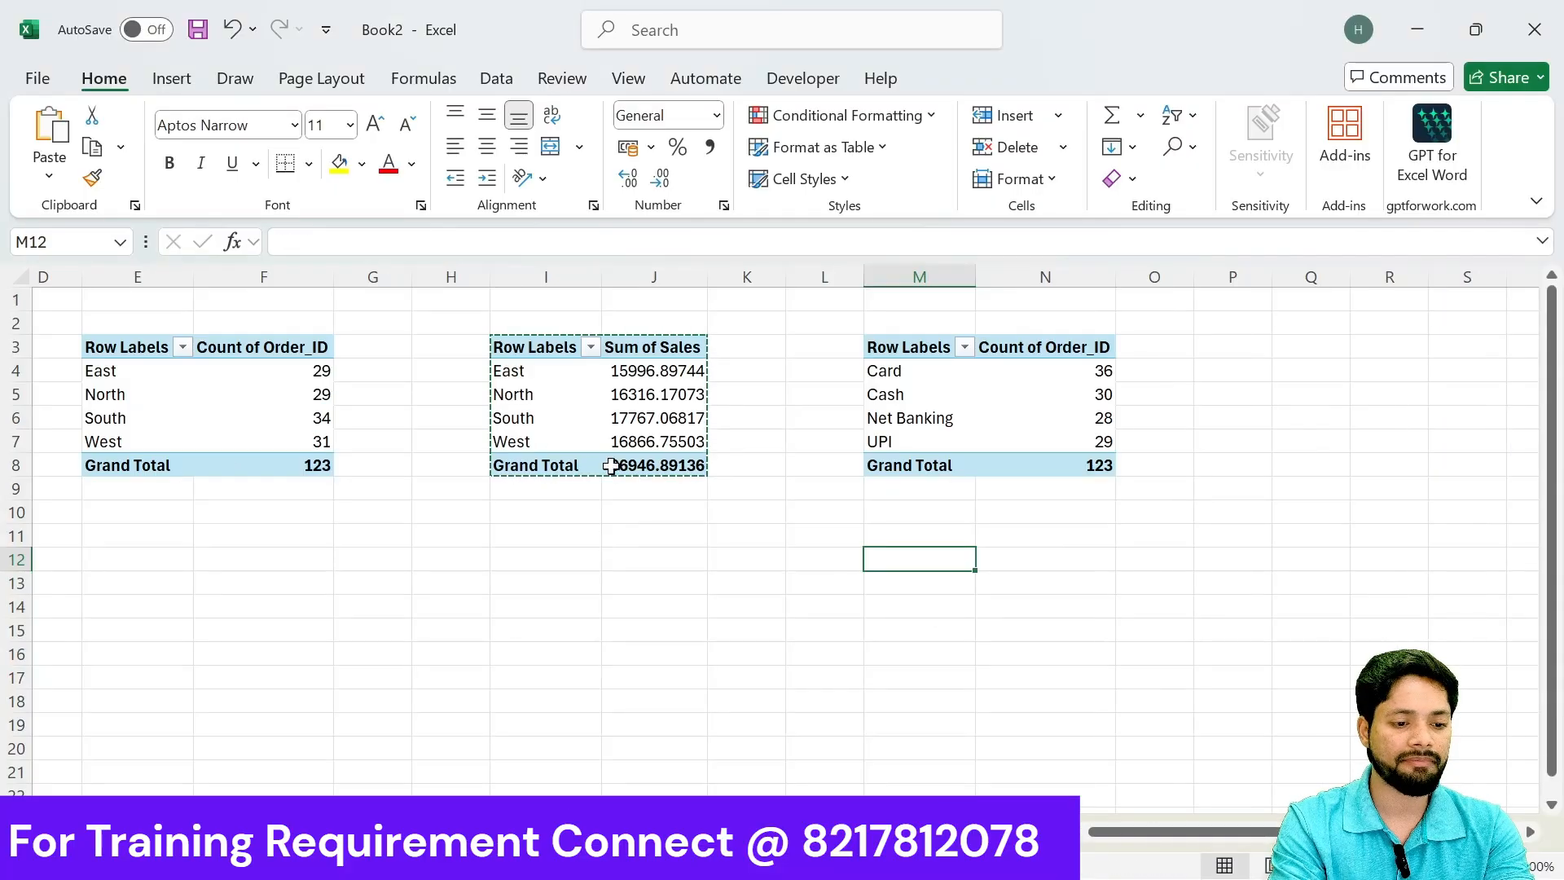
{"action": "left_click_drag", "start_coordinate": [908, 347], "coordinate": [1093, 461]}
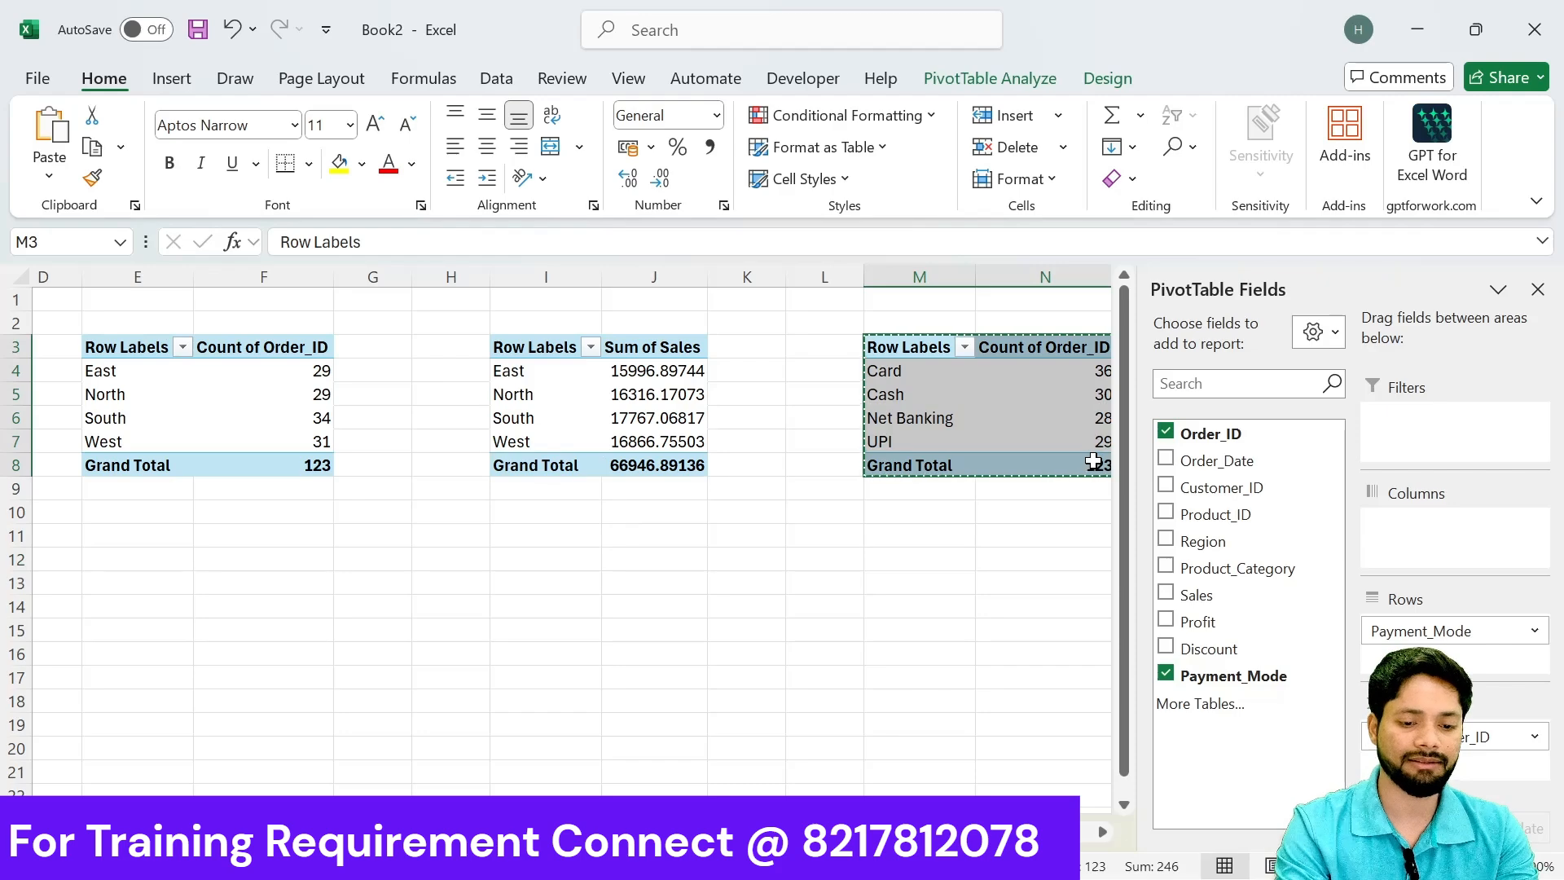
{"action": "scroll", "coordinate": [918, 530], "scroll_direction": "right", "scroll_amount": 5}
{"action": "key", "text": "ctrl+c"}
{"action": "left_click", "coordinate": [757, 340]}
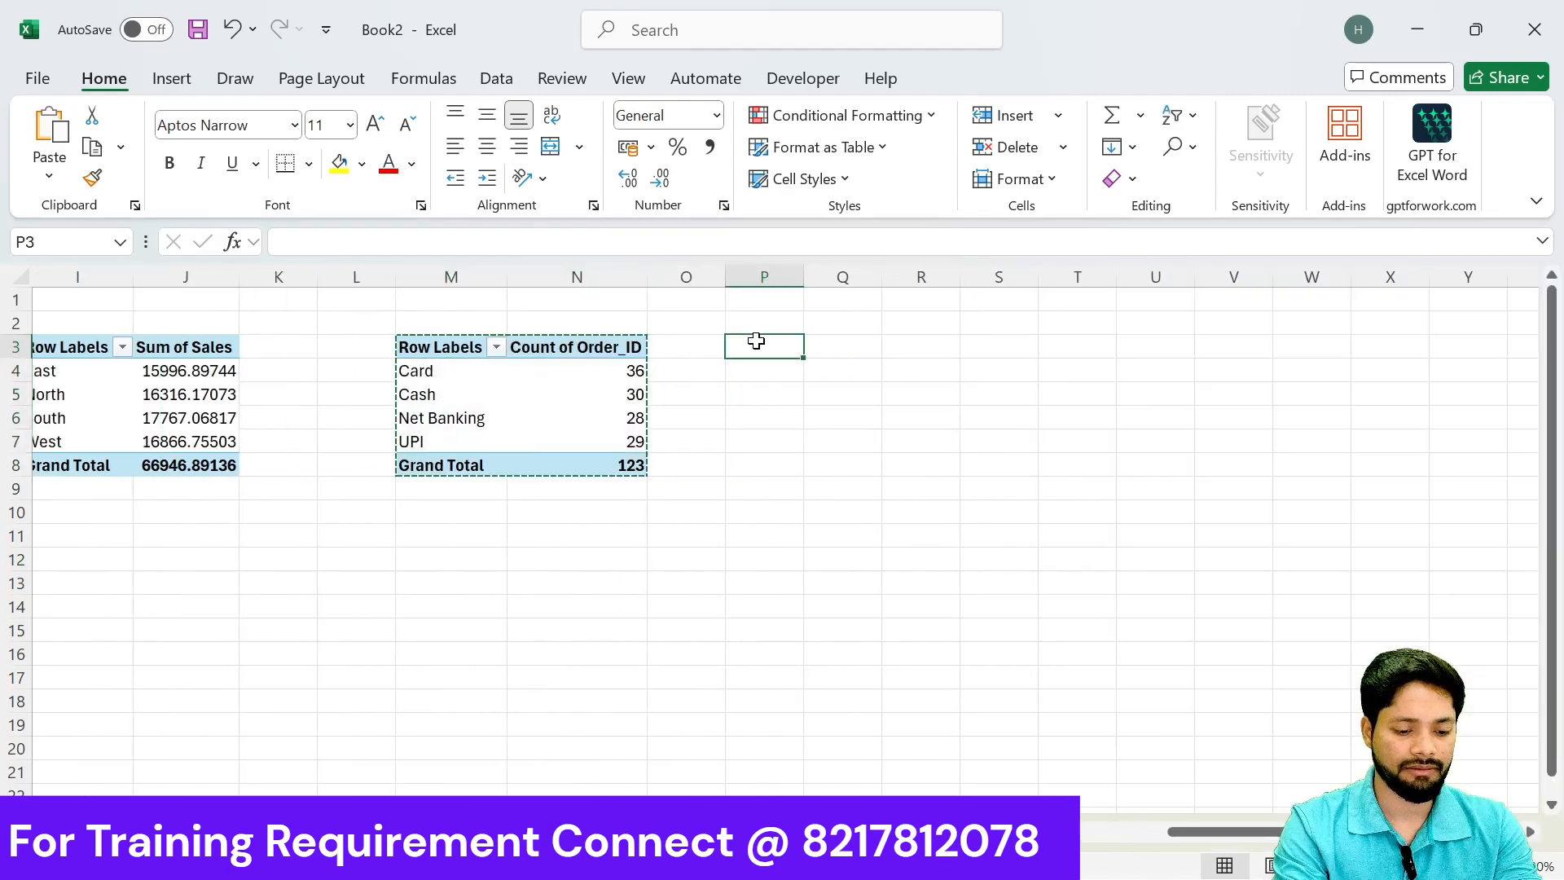
{"action": "key", "text": "ctrl+v"}
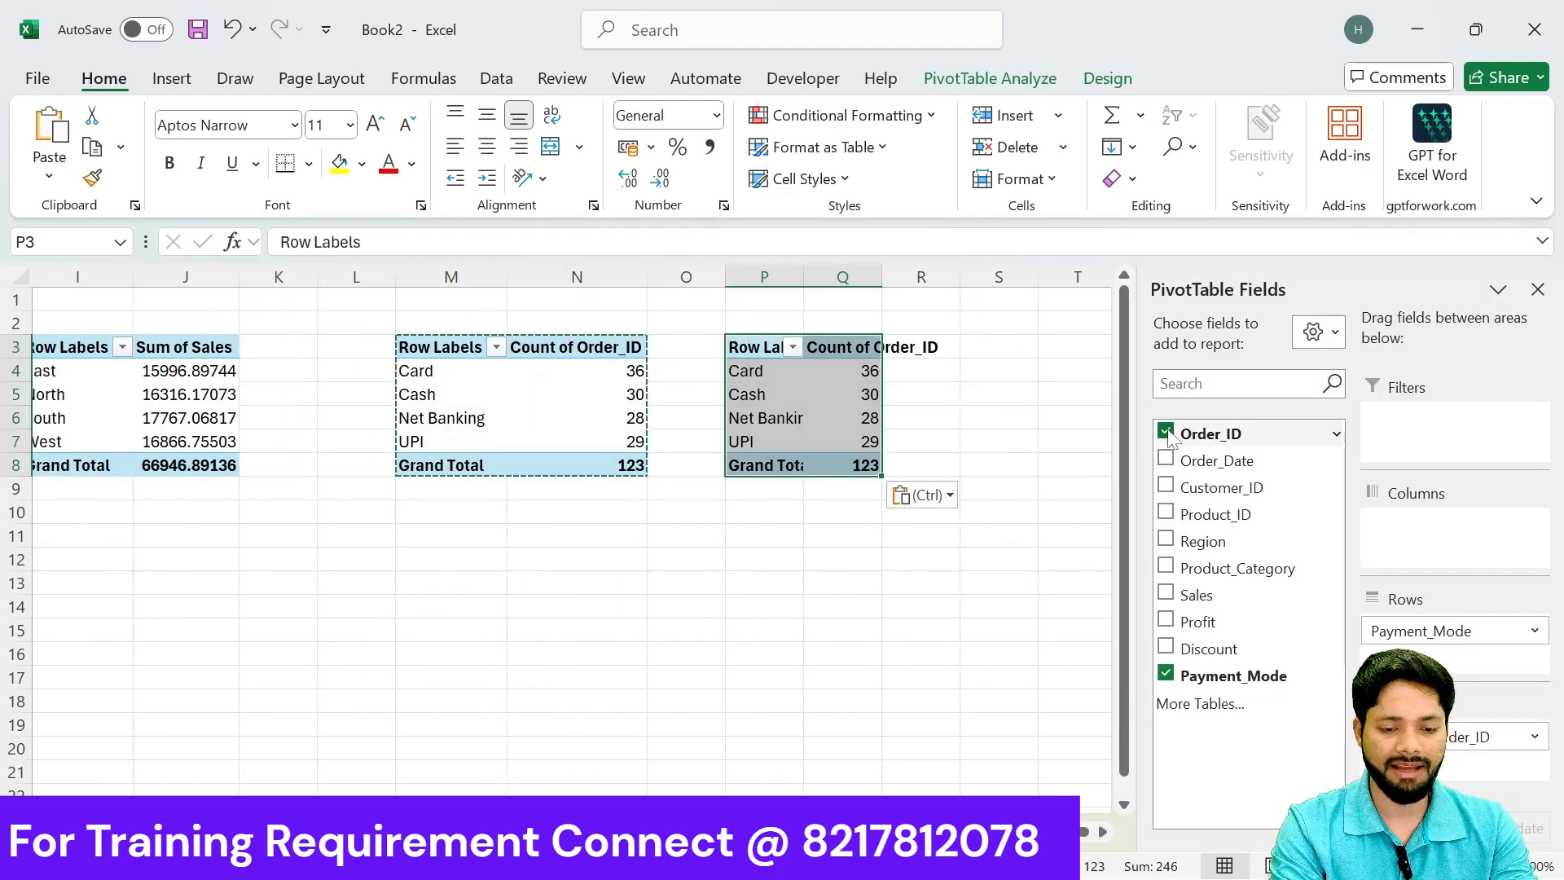
Step: Replace Order_ID and Payment_Mode in the PivotTable at P3 with Order_Date as rows
{"action": "left_click", "coordinate": [1166, 433]}
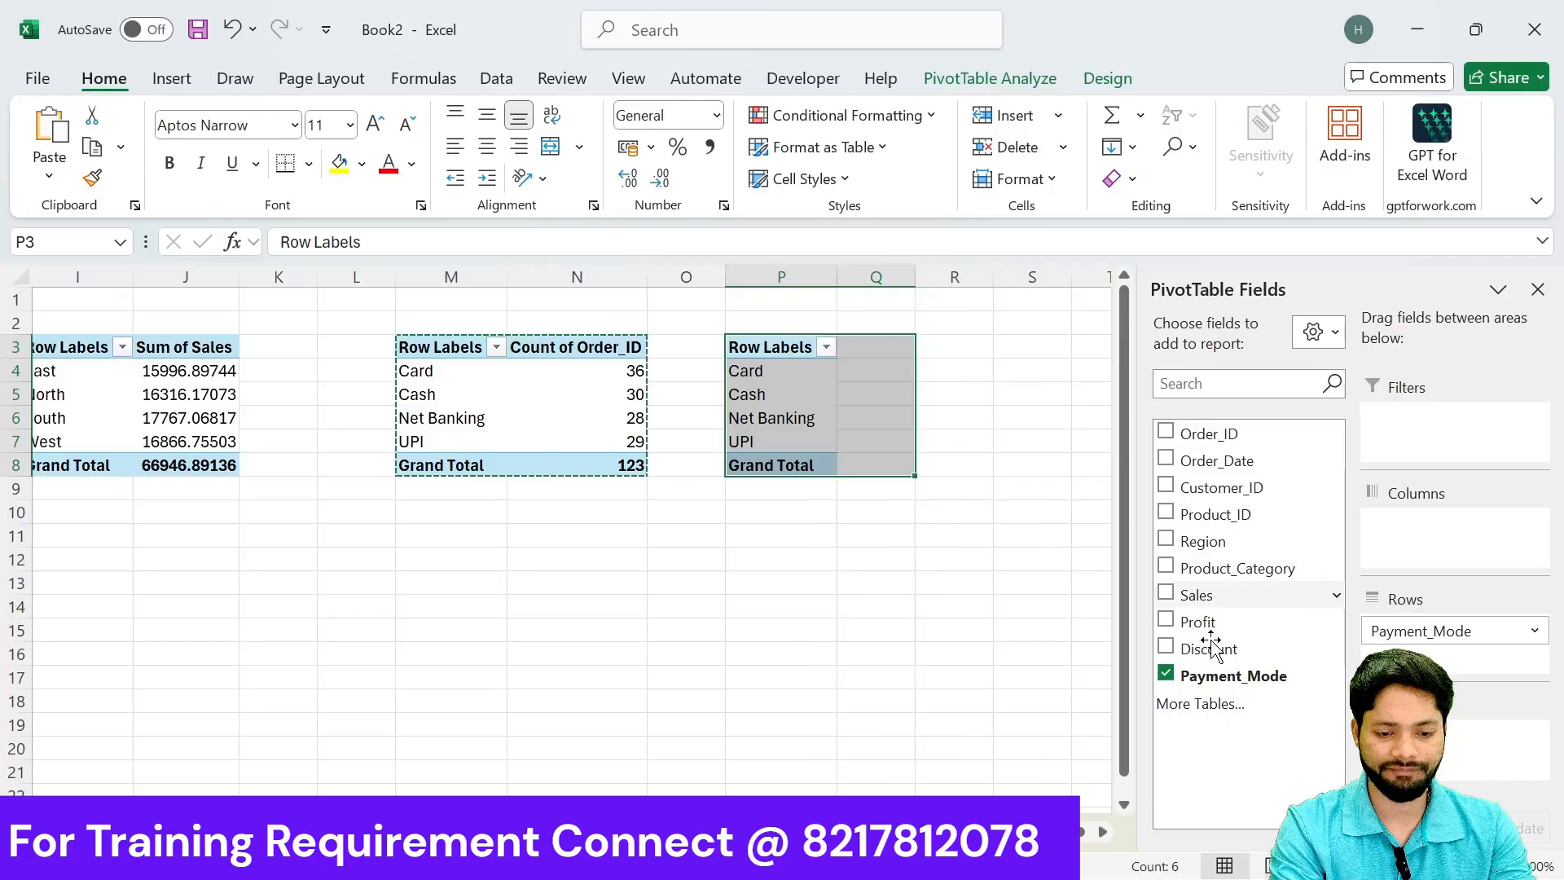
{"action": "left_click", "coordinate": [1168, 675]}
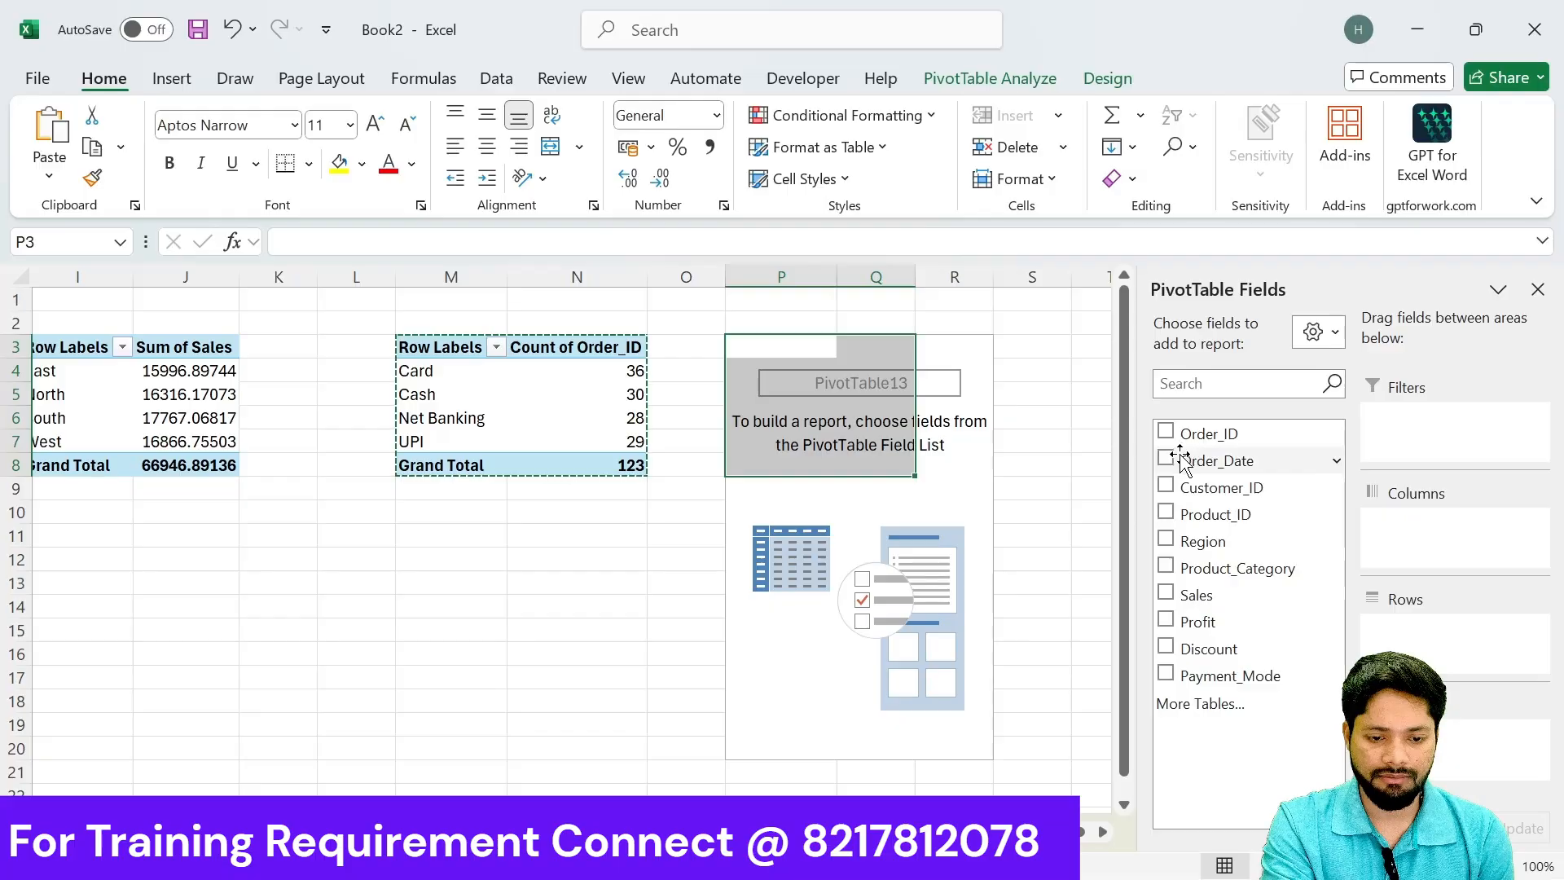
{"action": "left_click_drag", "start_coordinate": [1183, 456], "coordinate": [1423, 639]}
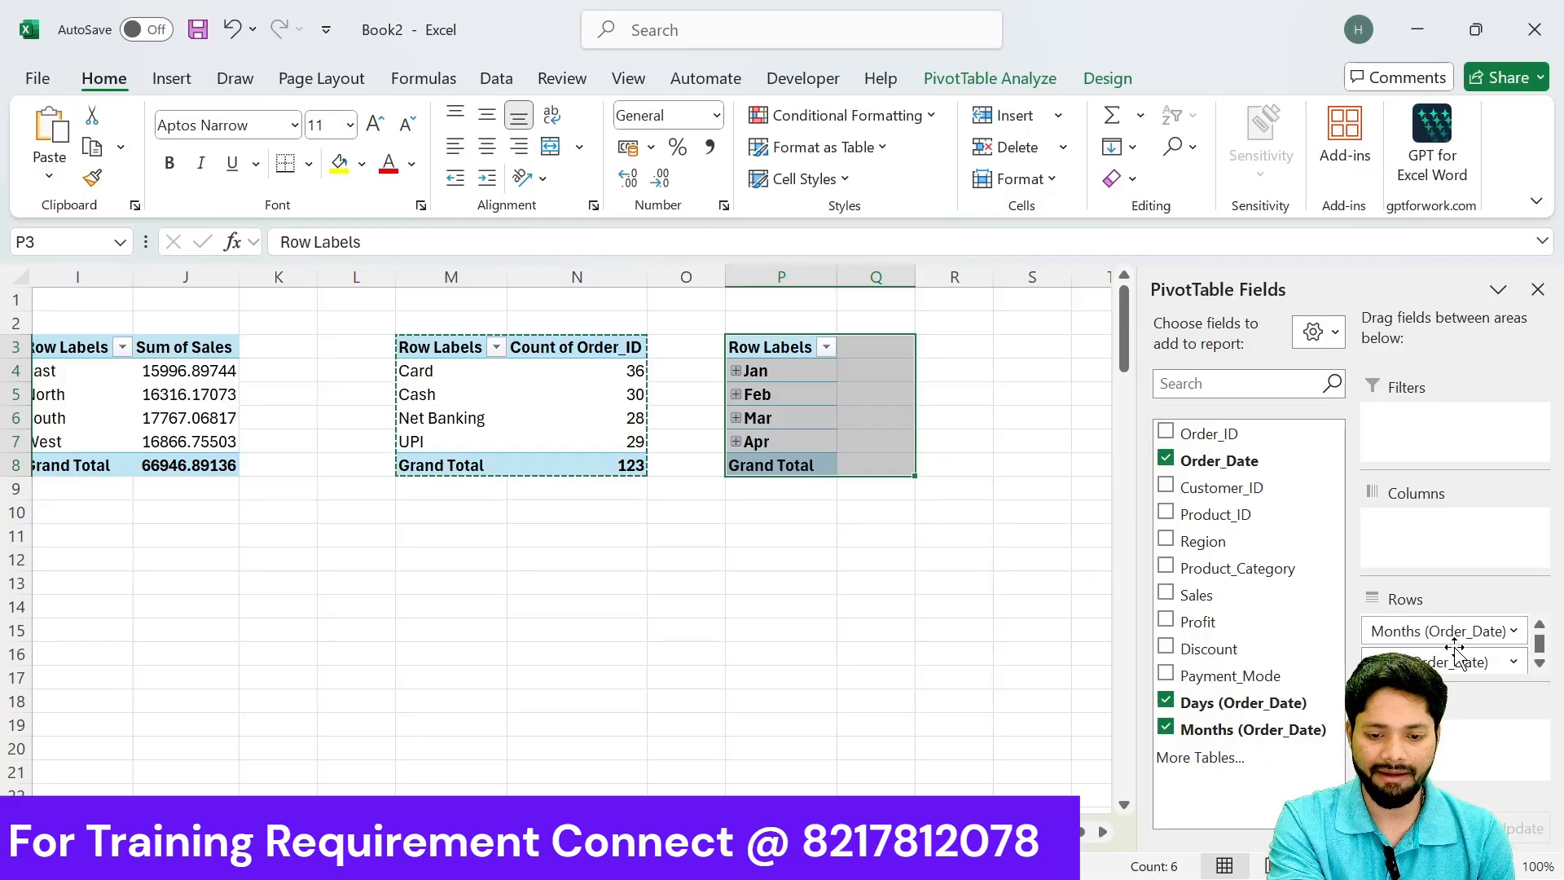
Step: Keep only Months (Order_Date) in the rows of the PivotTable at P3 and add the sum of Sales as values
{"action": "scroll", "coordinate": [1516, 659], "scroll_direction": "down", "scroll_amount": 1}
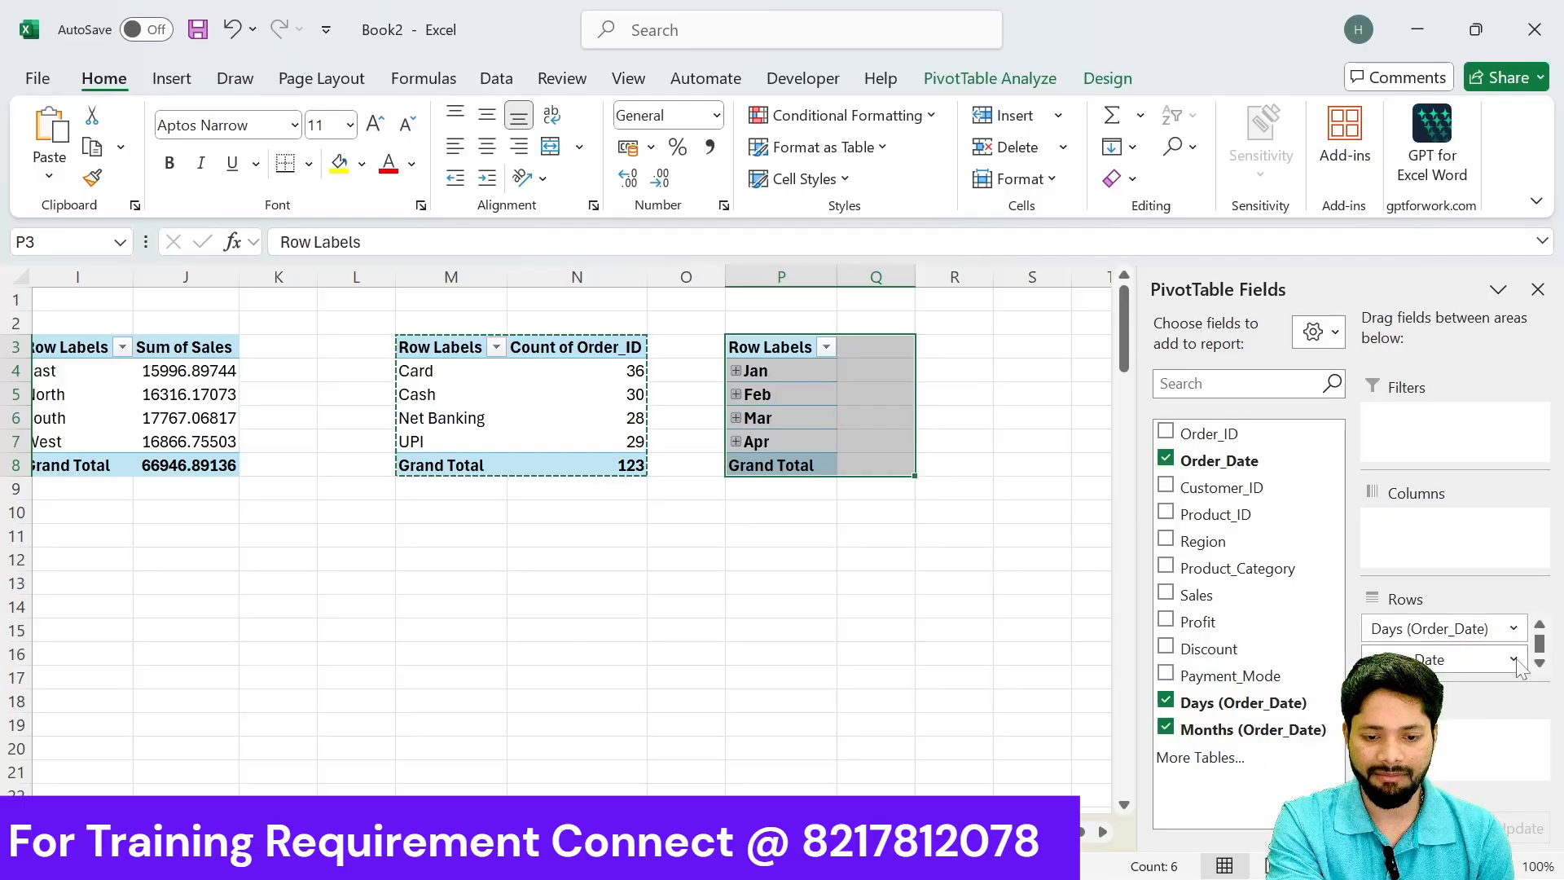
{"action": "scroll", "coordinate": [1516, 666], "scroll_direction": "up", "scroll_amount": 1}
{"action": "left_click", "coordinate": [1513, 661]}
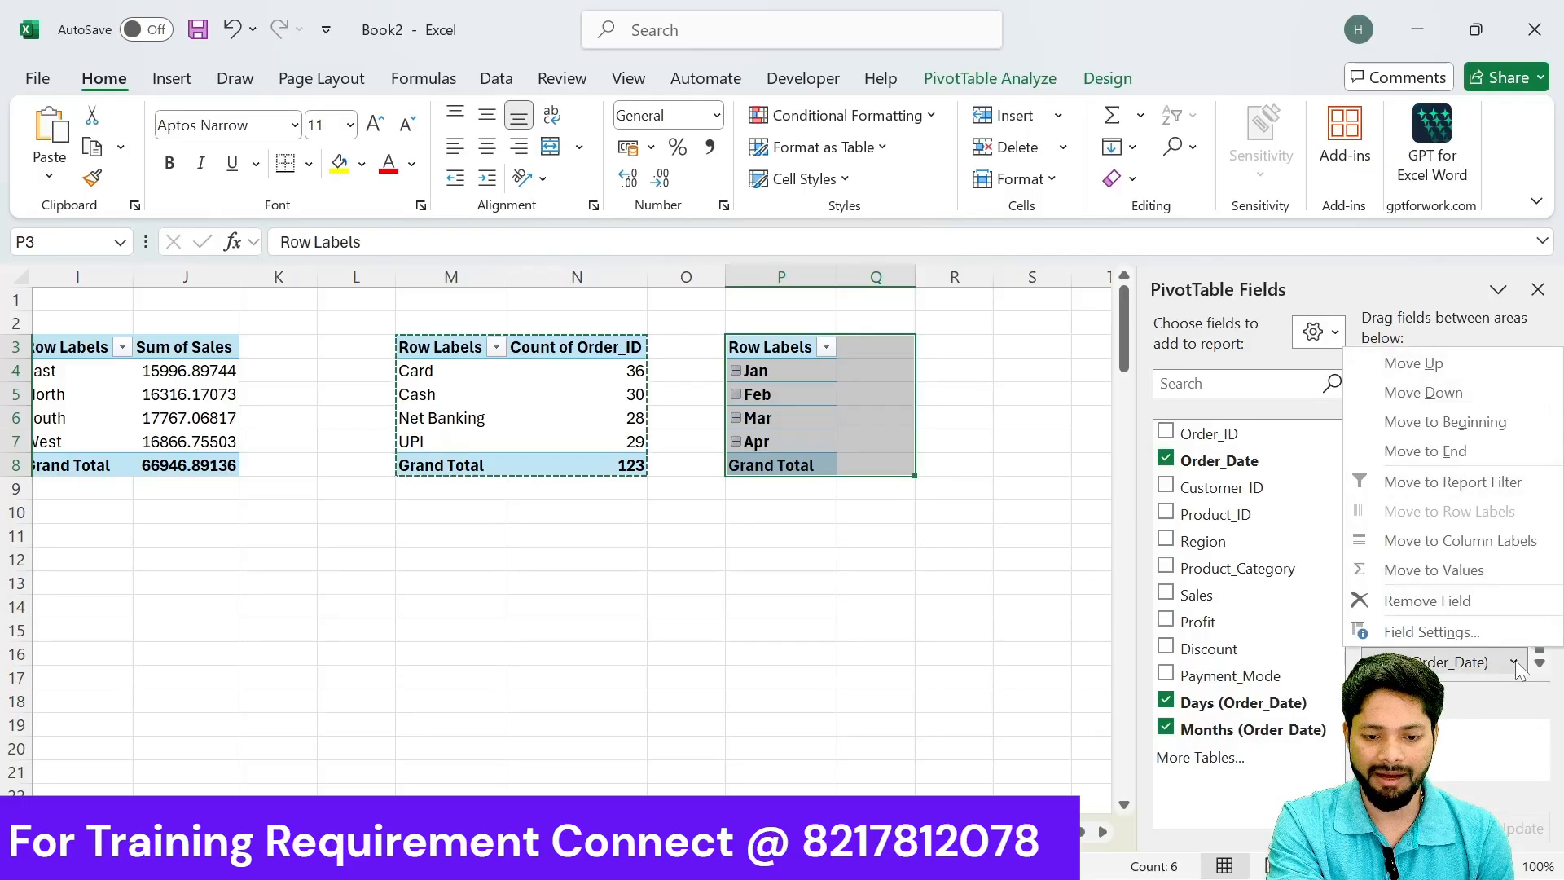
{"action": "left_click", "coordinate": [1446, 602]}
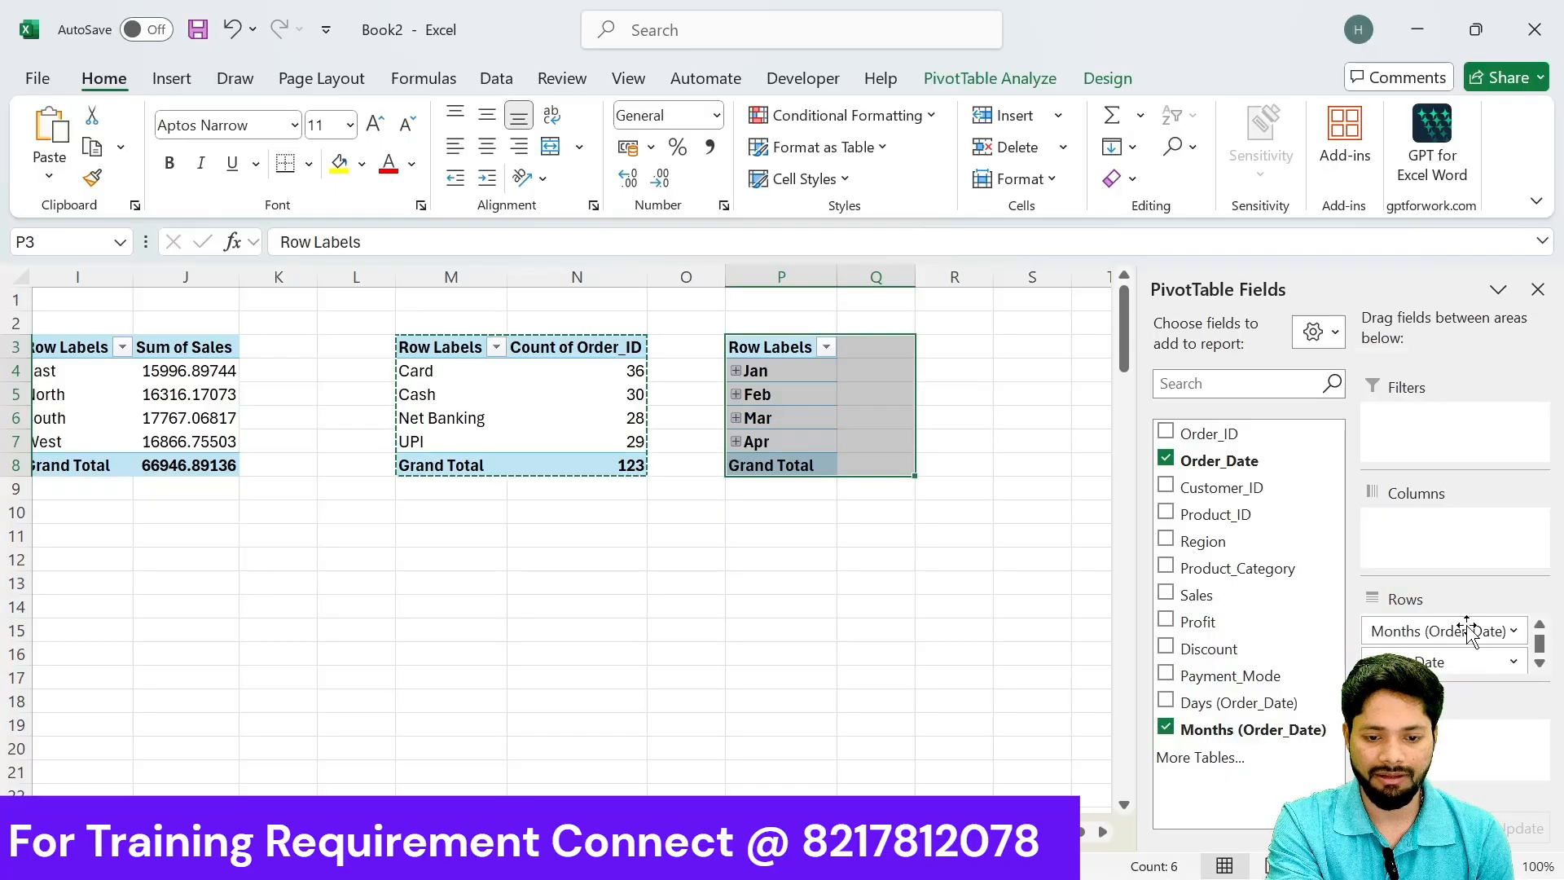
{"action": "left_click", "coordinate": [1513, 661]}
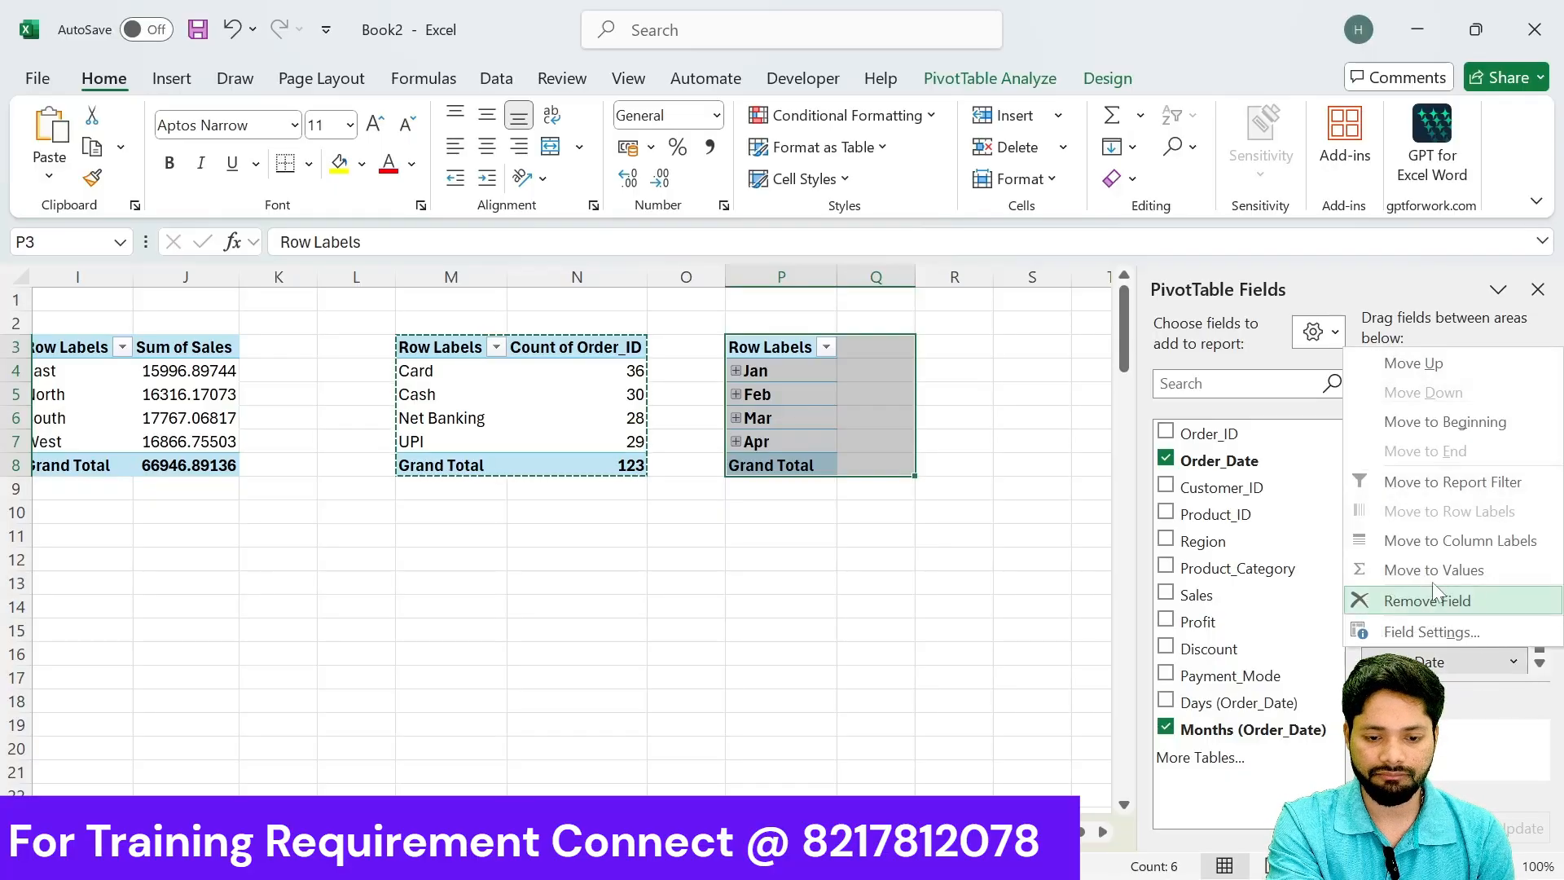
{"action": "left_click", "coordinate": [1423, 600]}
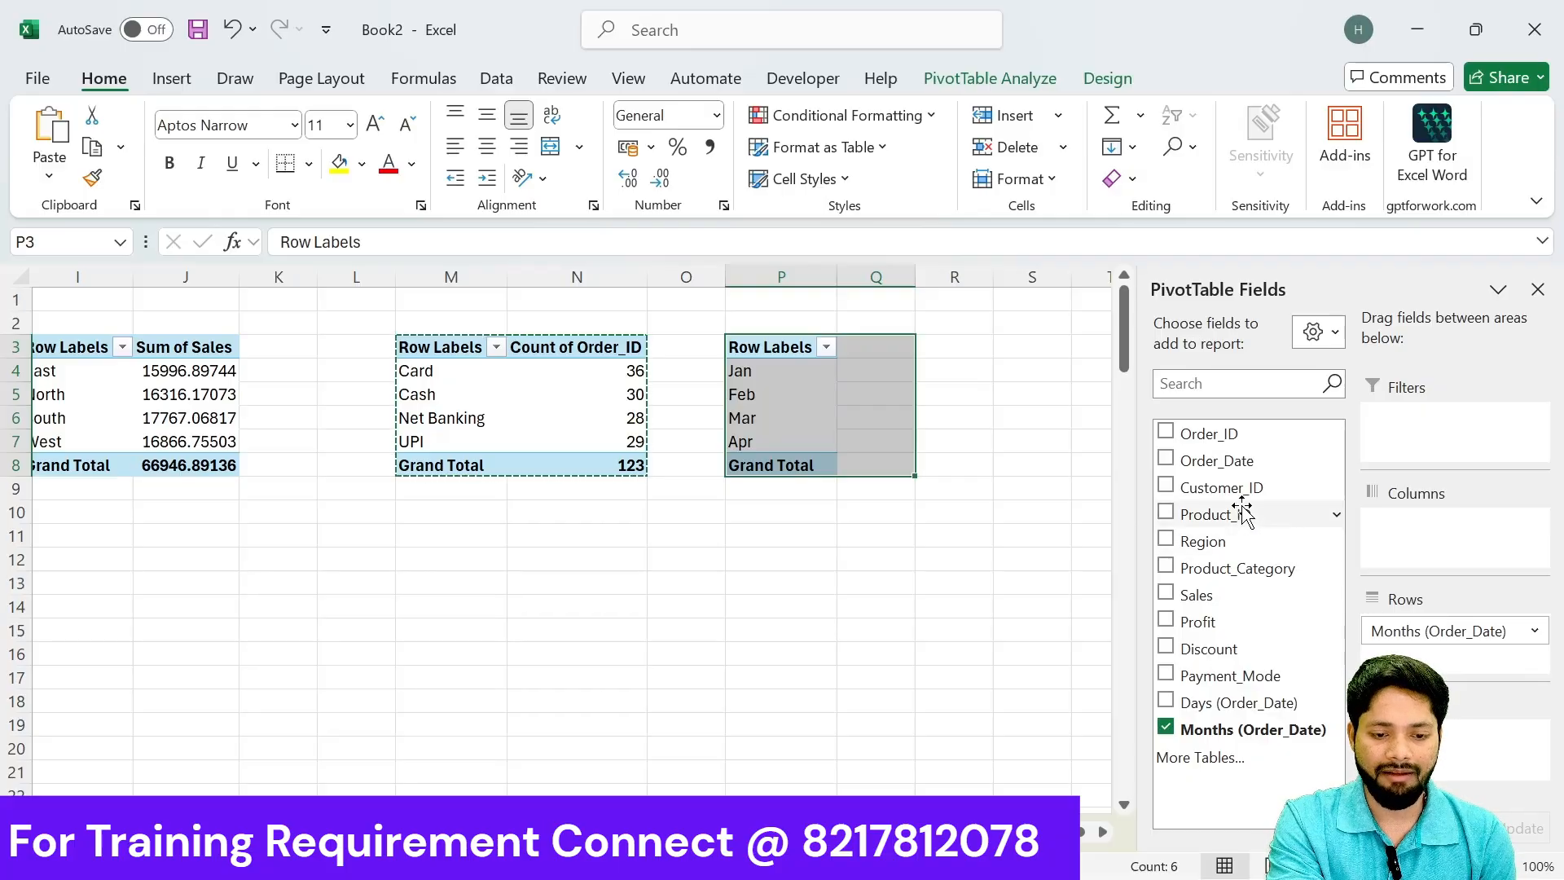
{"action": "left_click_drag", "start_coordinate": [1195, 598], "coordinate": [1450, 737]}
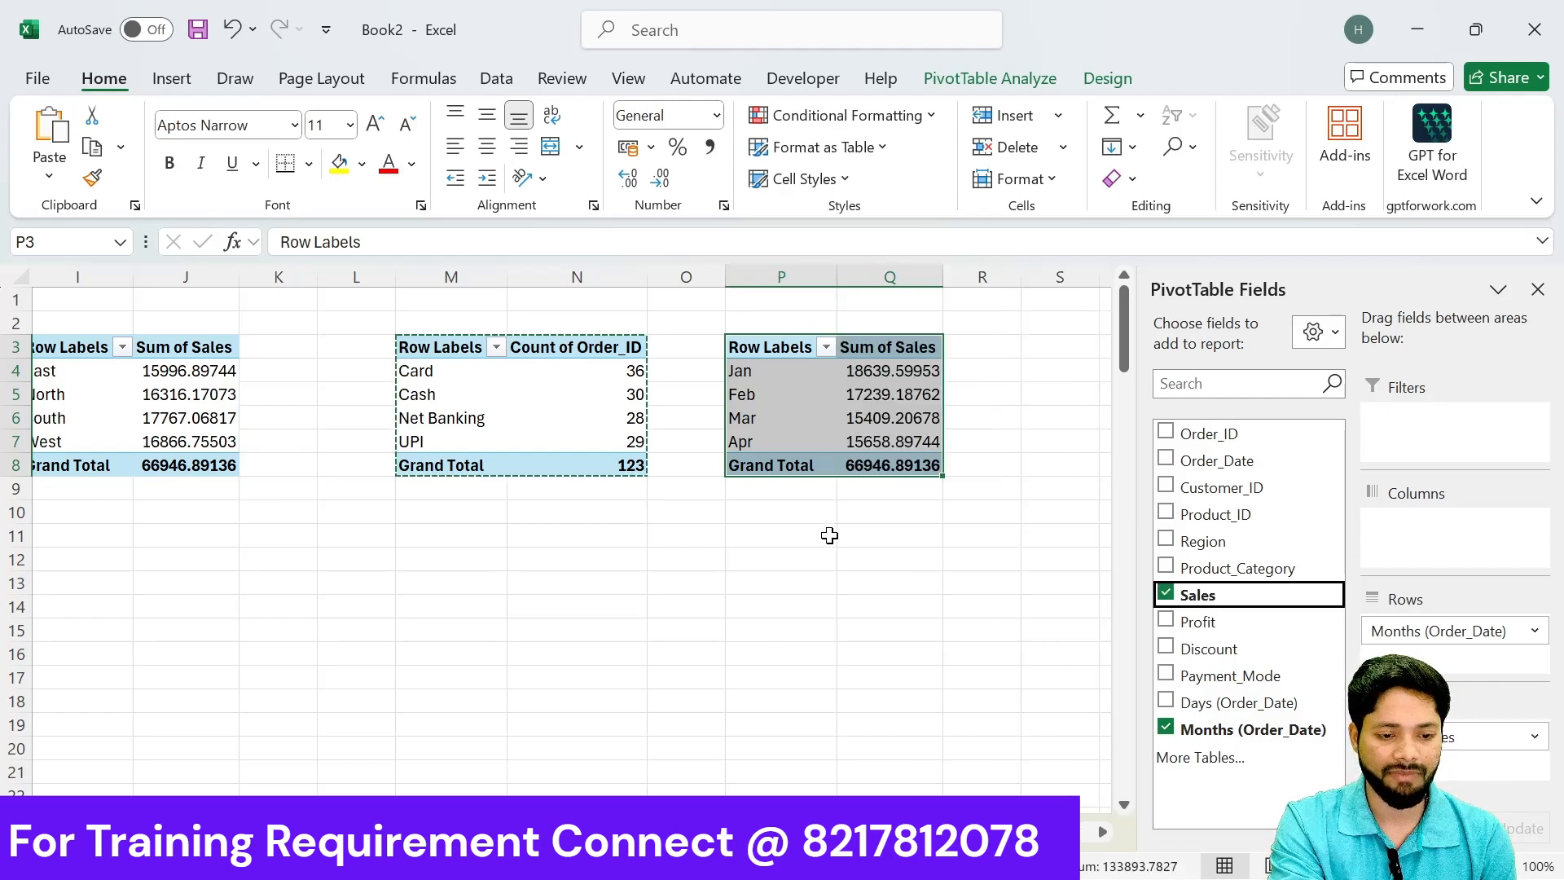
Step: Insert a Line PivotChart from the monthly sales PivotTable at P3
{"action": "left_click", "coordinate": [995, 77]}
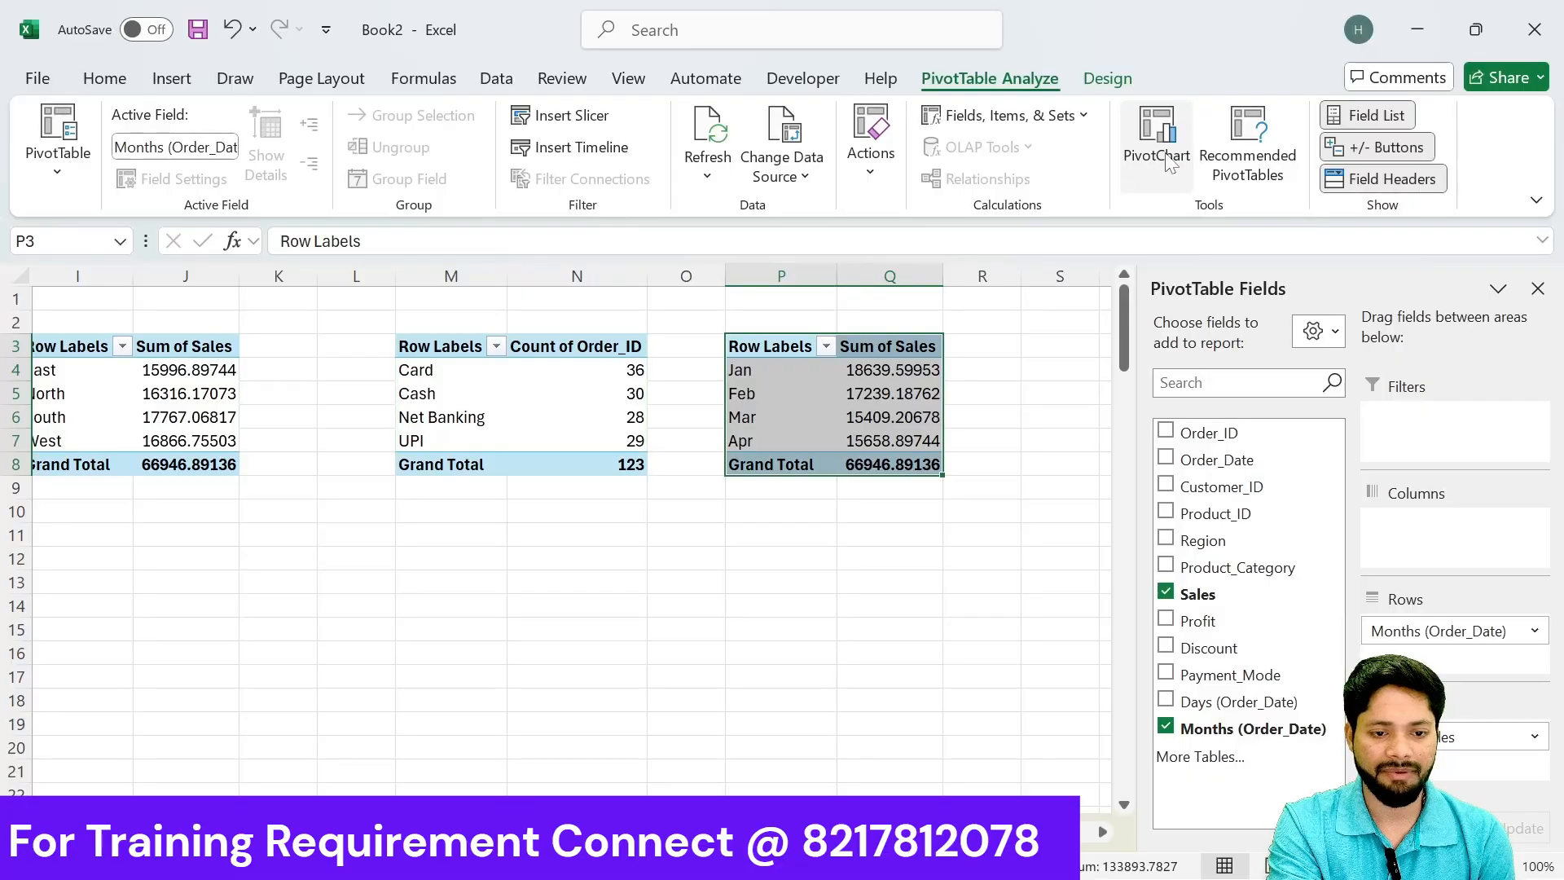
{"action": "left_click", "coordinate": [1159, 142]}
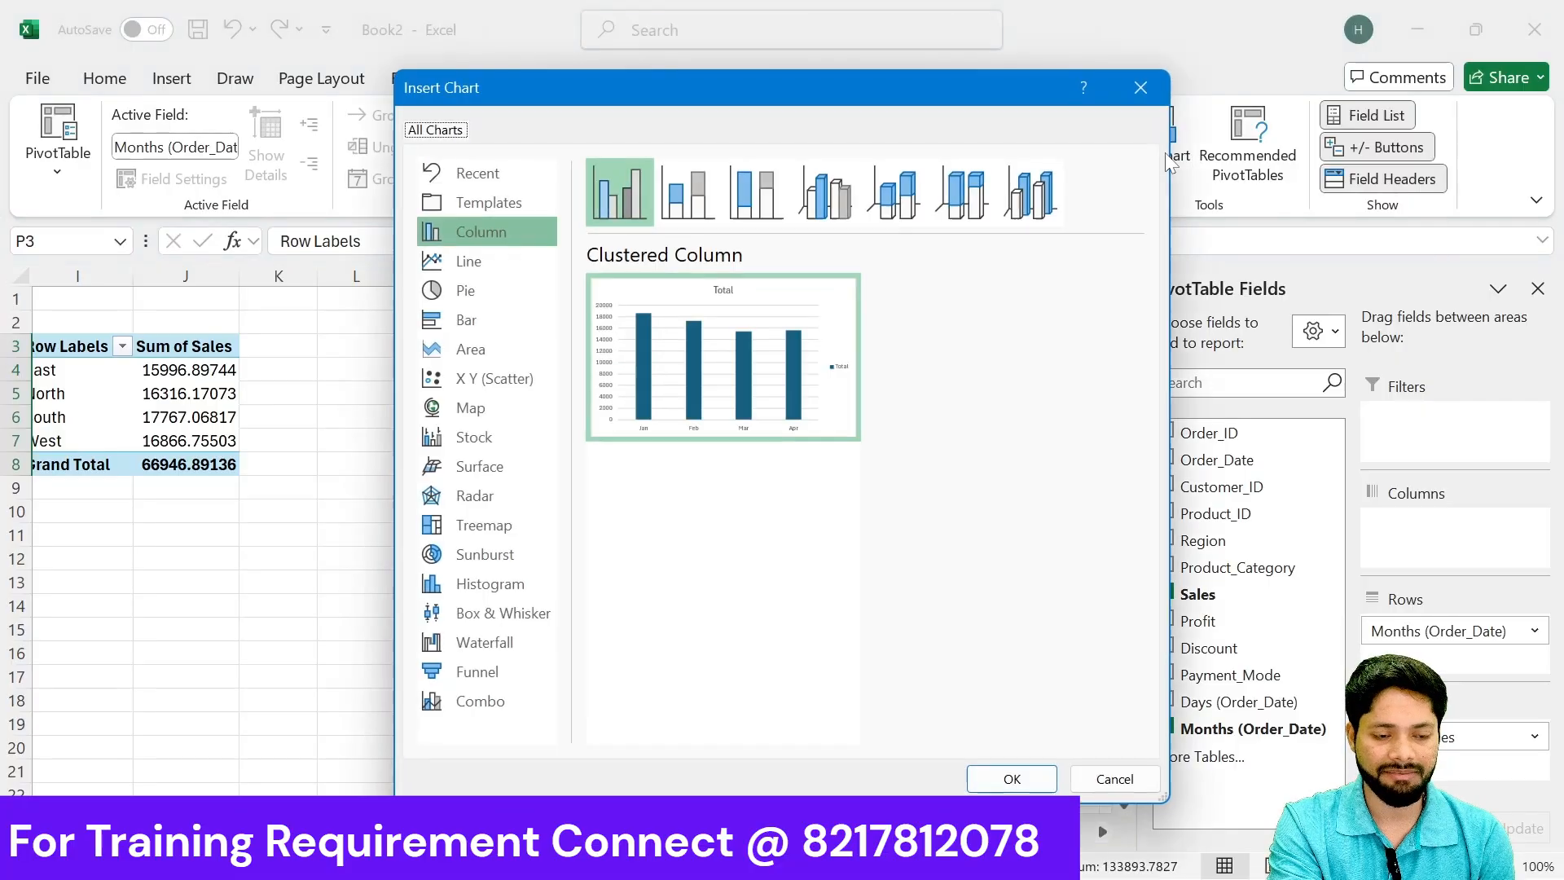
{"action": "left_click", "coordinate": [489, 277]}
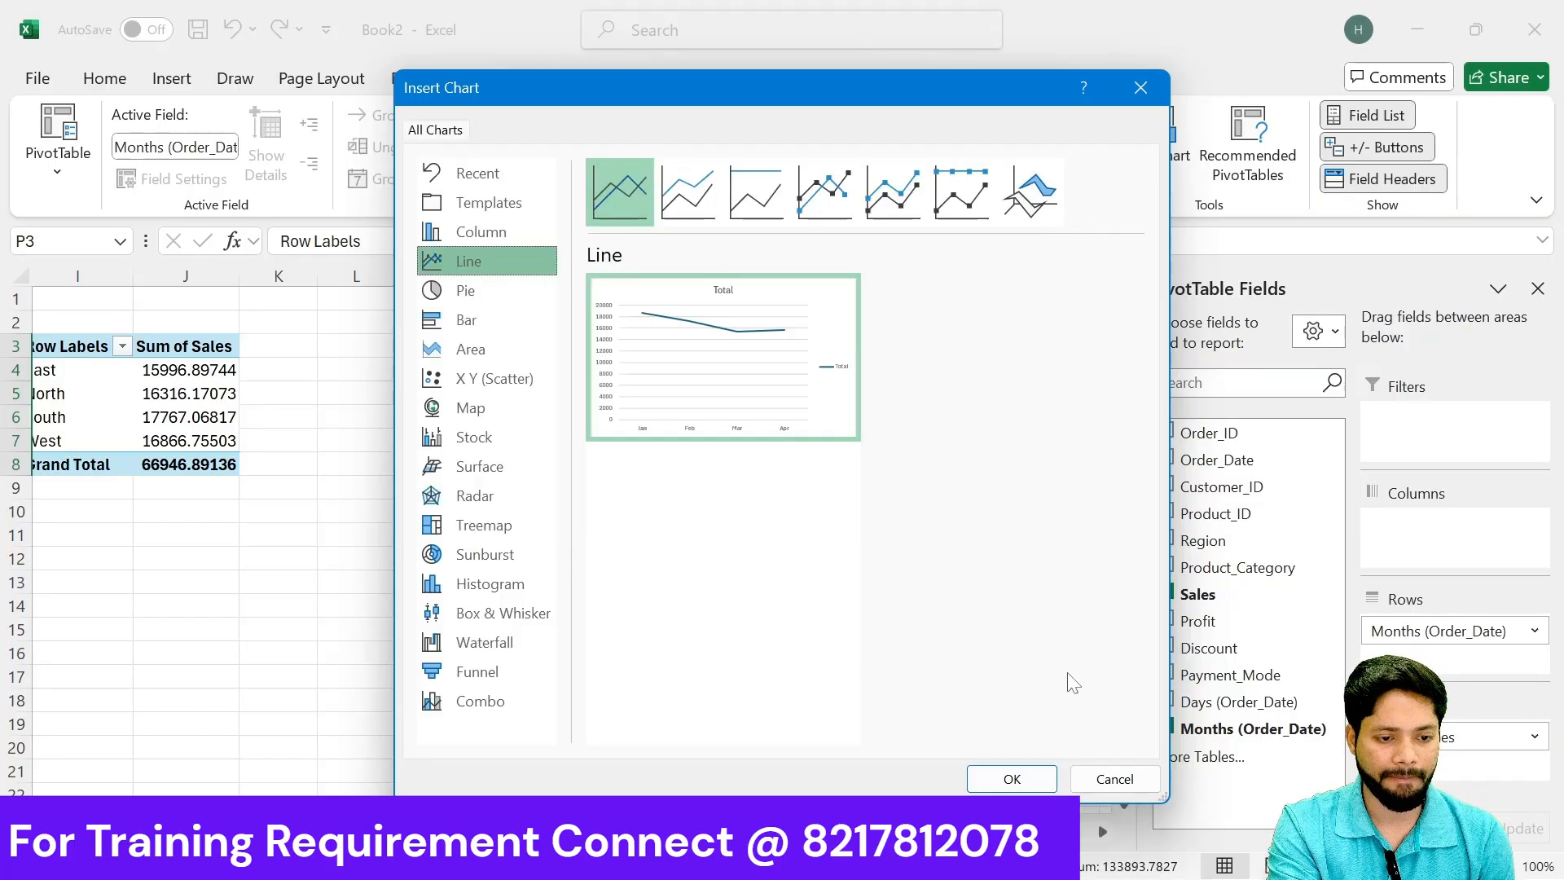
{"action": "left_click", "coordinate": [996, 782]}
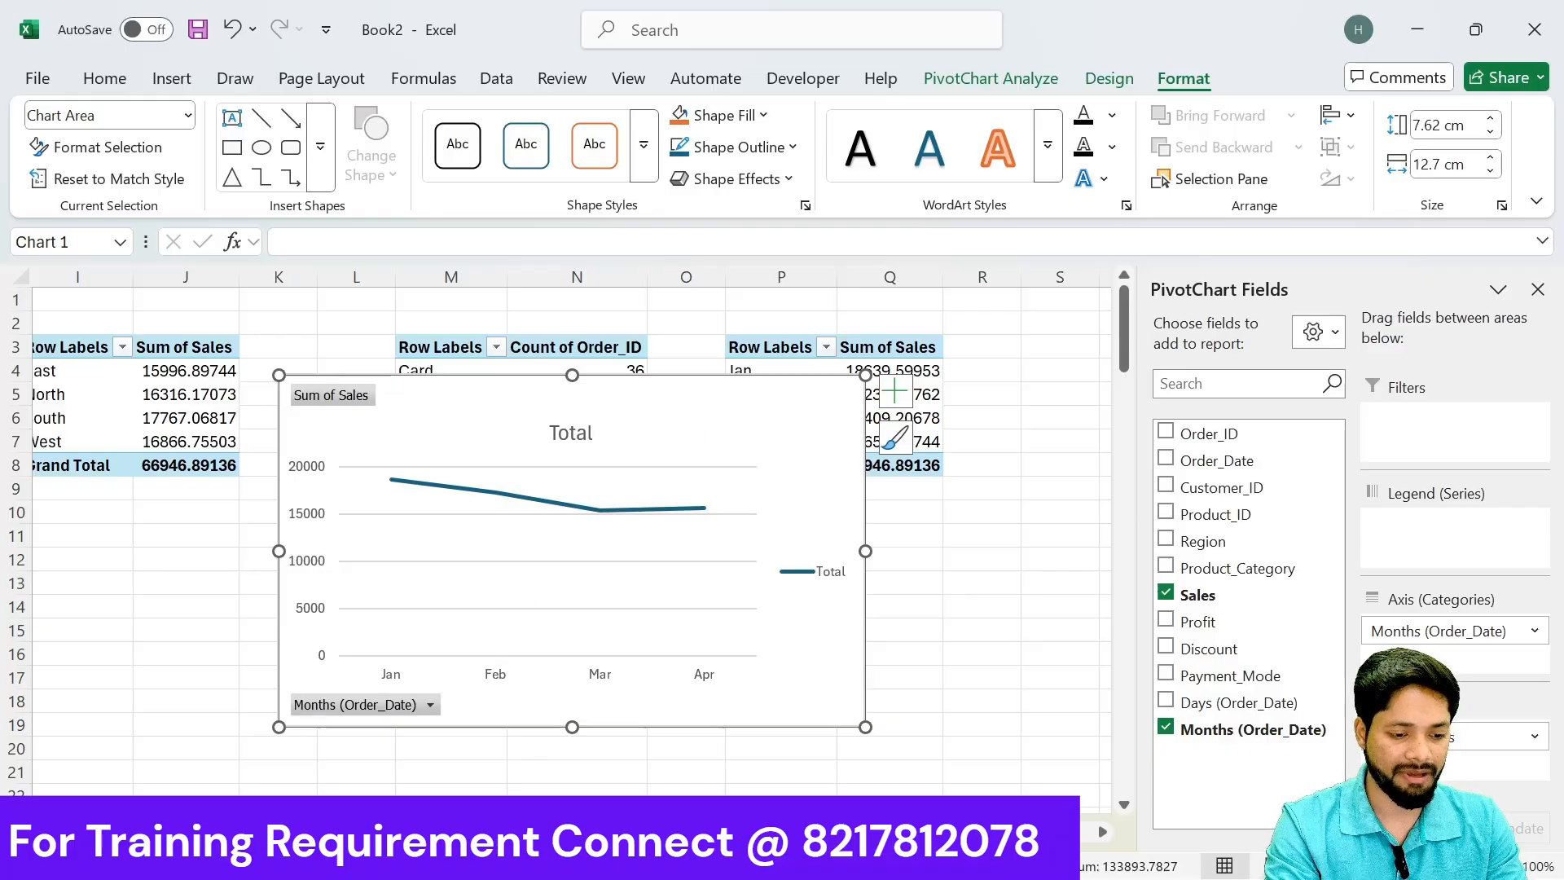
Step: Place the monthly sales line chart at cell AI6 on the charts sheet, beside the Discount scatter chart
{"action": "left_click", "coordinate": [407, 832]}
{"action": "scroll", "coordinate": [842, 705], "scroll_direction": "right", "scroll_amount": 3}
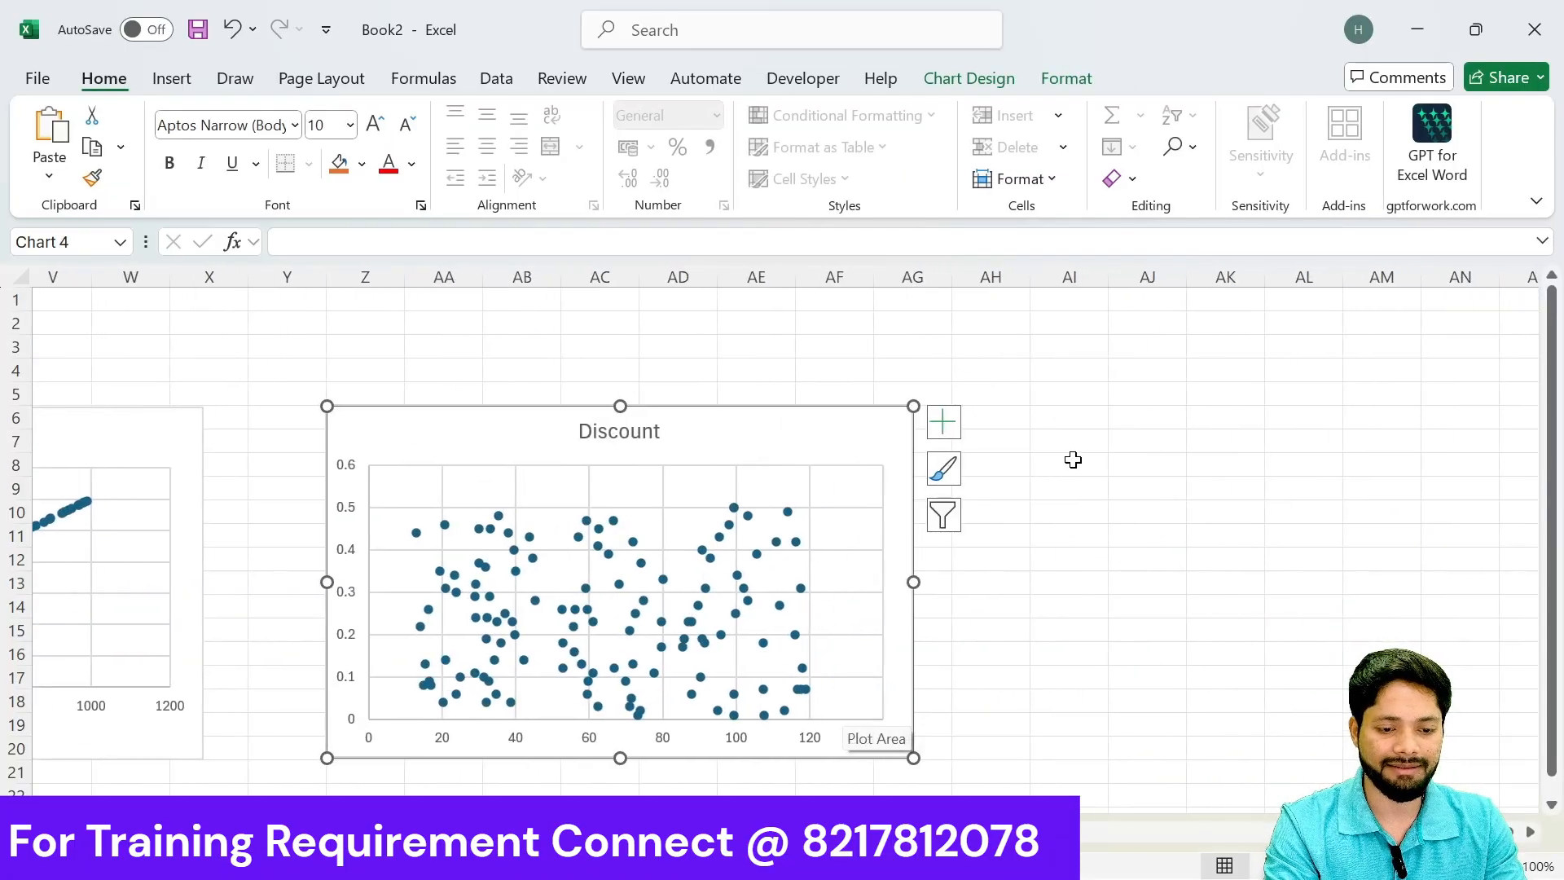
{"action": "left_click", "coordinate": [1070, 425]}
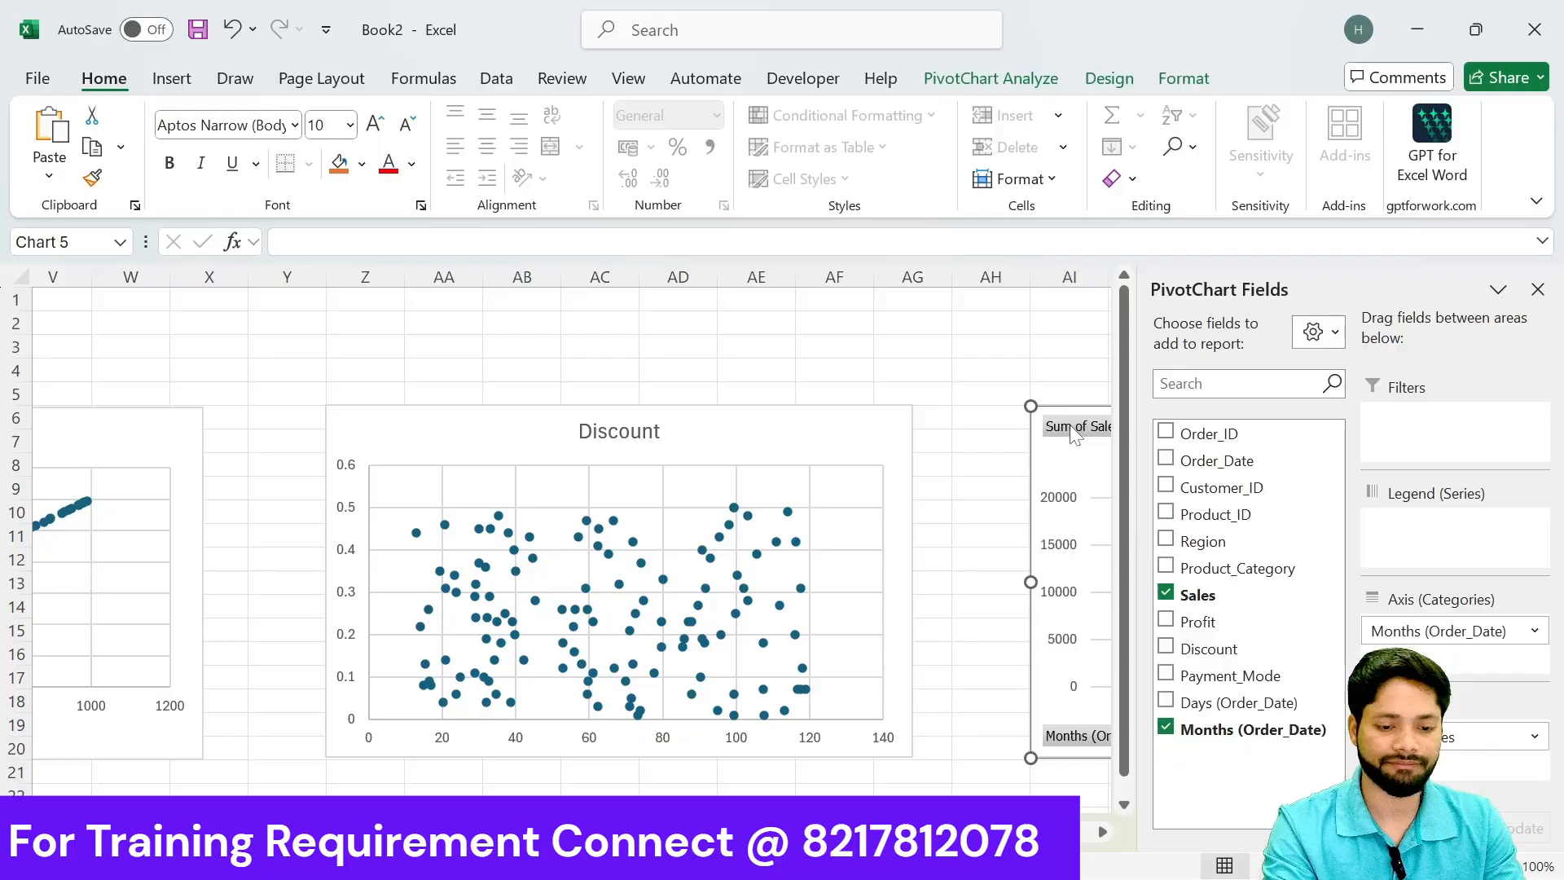
{"action": "left_click", "coordinate": [918, 348]}
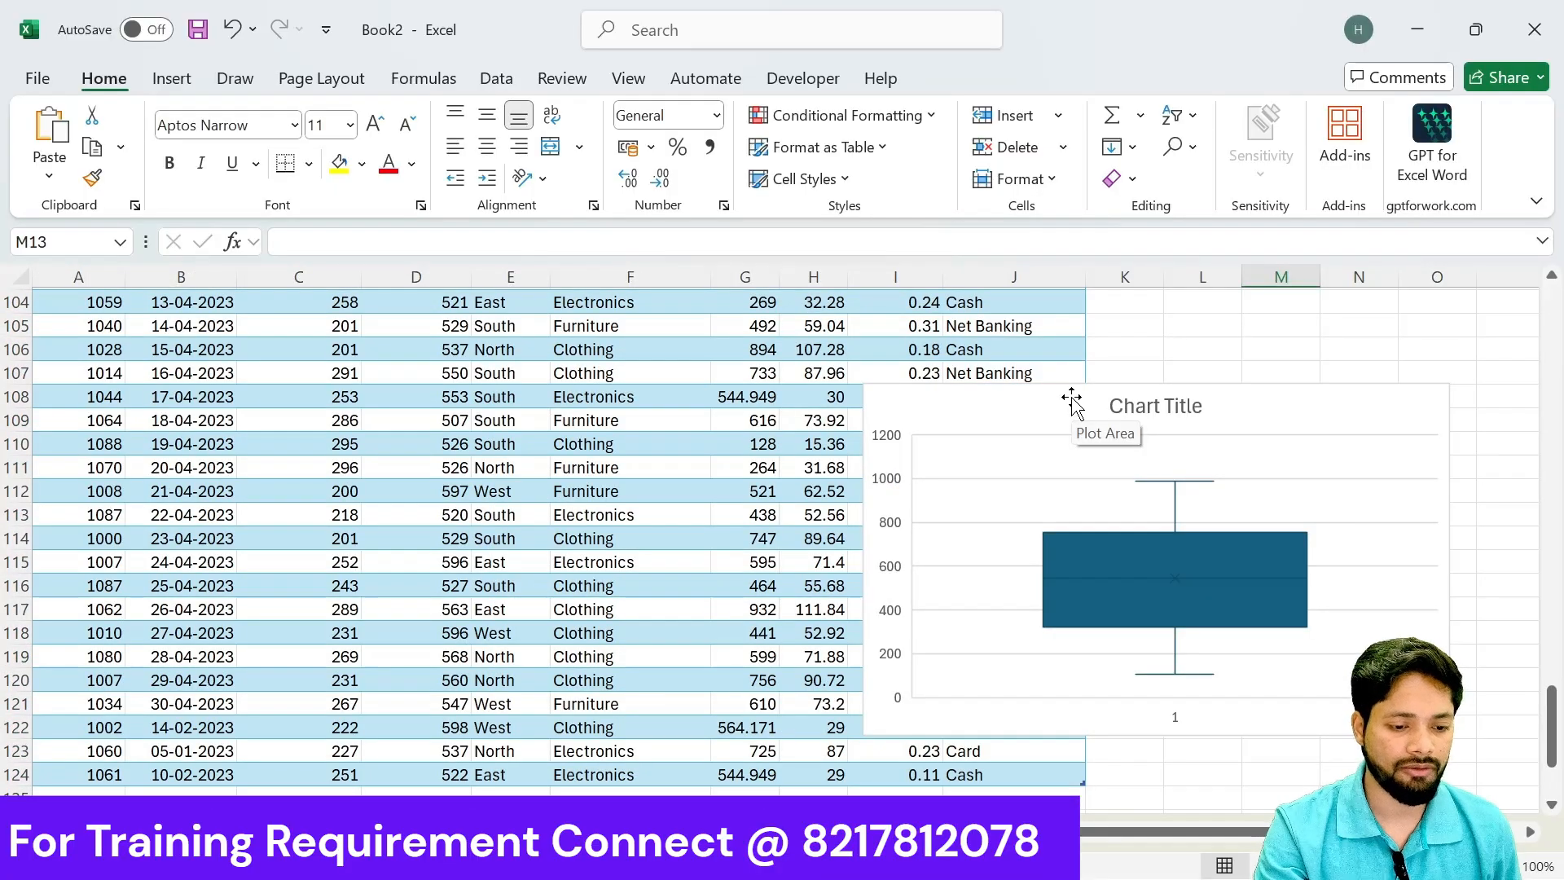
Step: Review the box plot of sales on the data sheet and the histograms and scatter charts on the charts sheet
{"action": "left_click", "coordinate": [992, 408]}
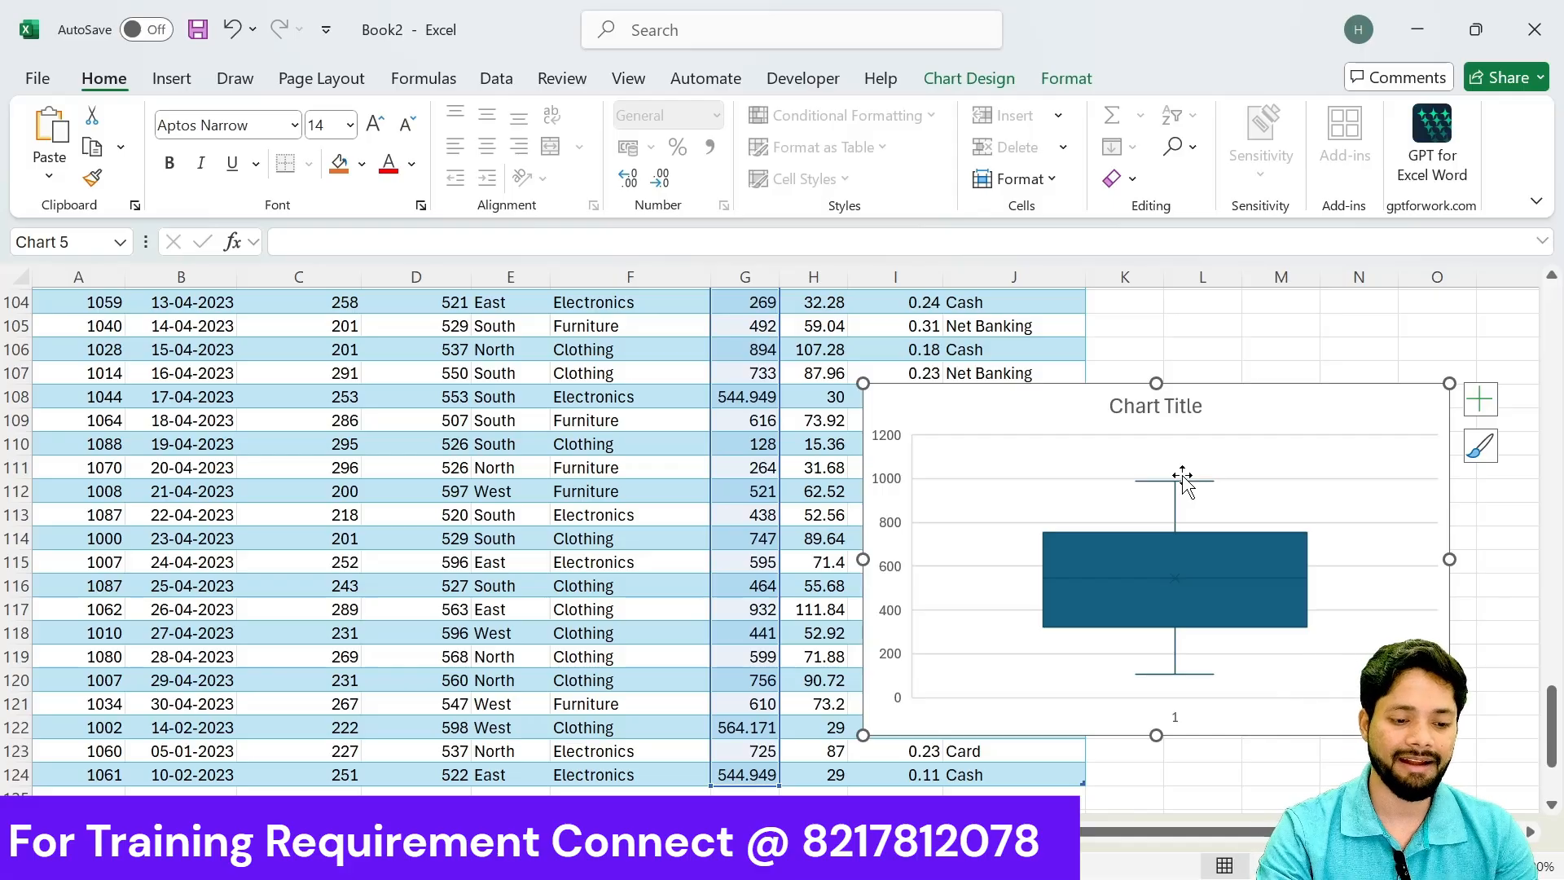
{"action": "left_click", "coordinate": [562, 832]}
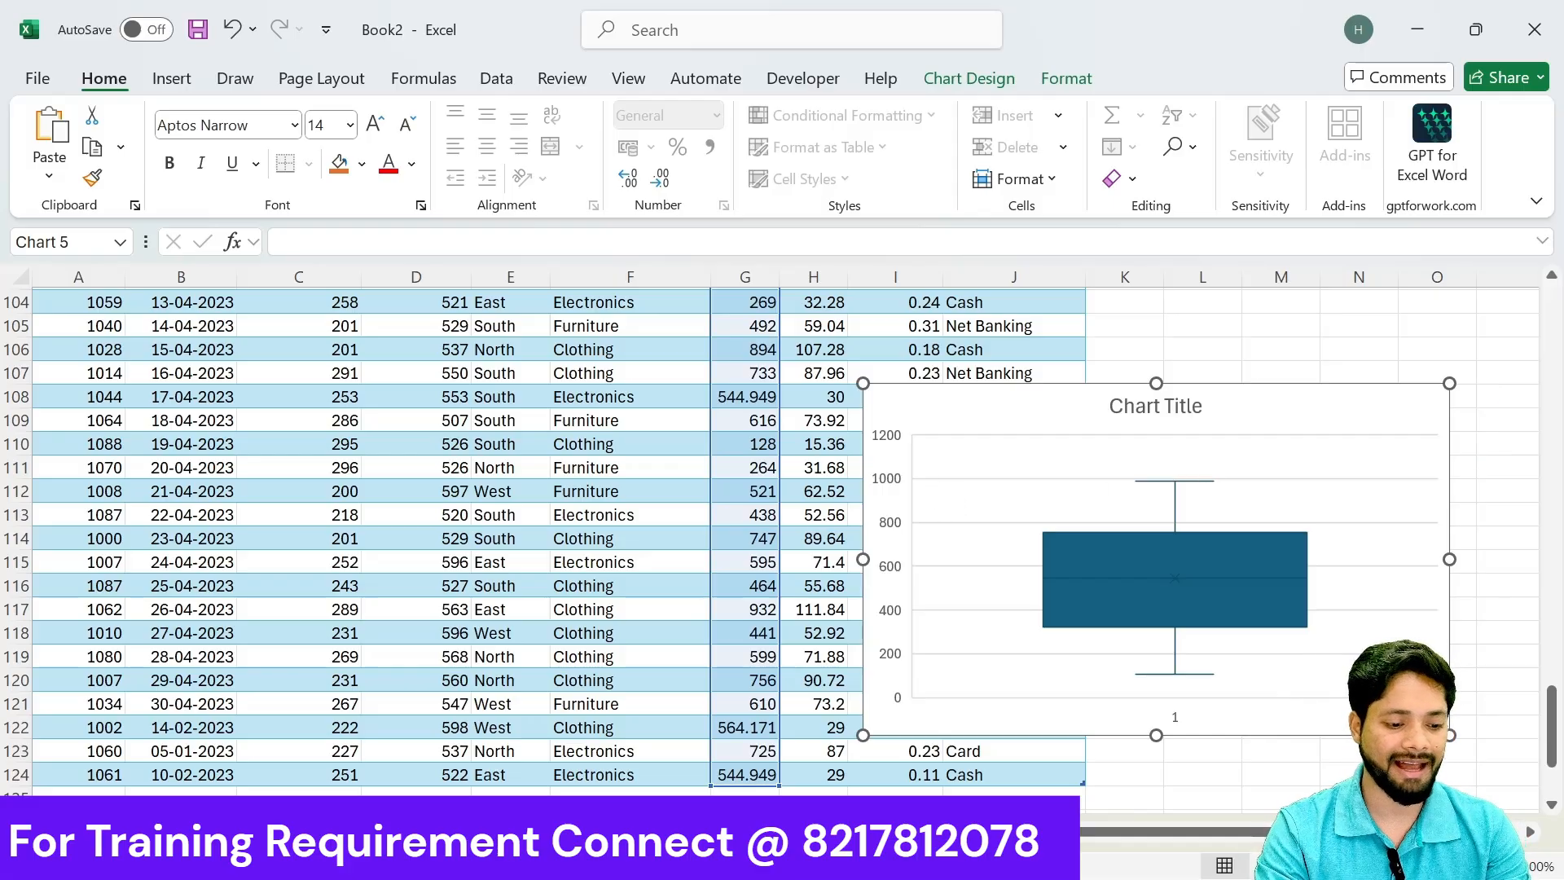
{"action": "scroll", "coordinate": [725, 699], "scroll_direction": "left", "scroll_amount": 10}
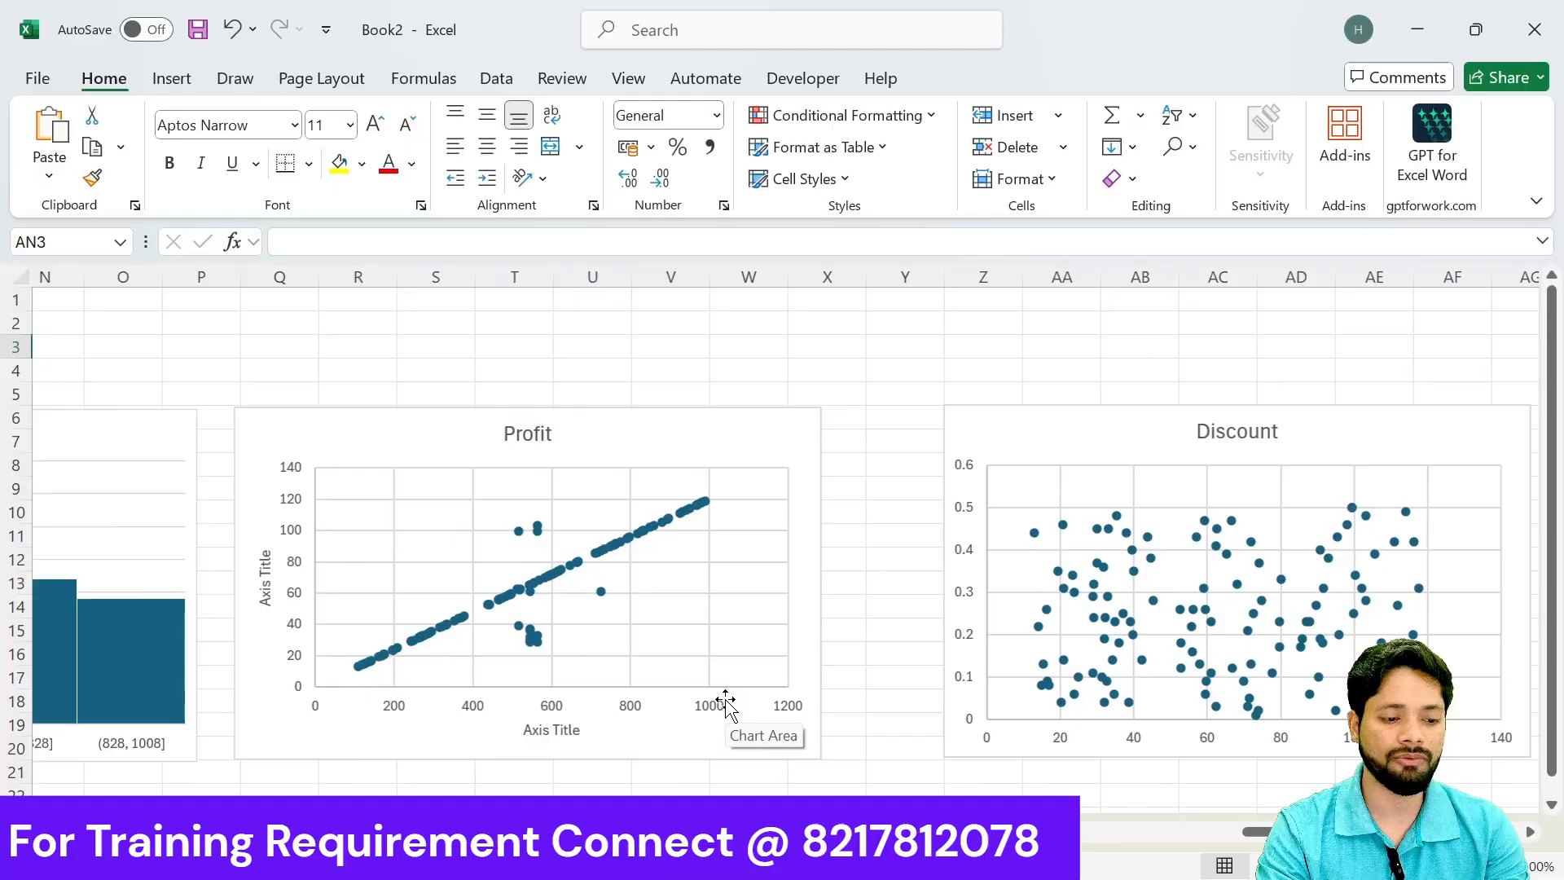
{"action": "scroll", "coordinate": [725, 699], "scroll_direction": "right", "scroll_amount": 2}
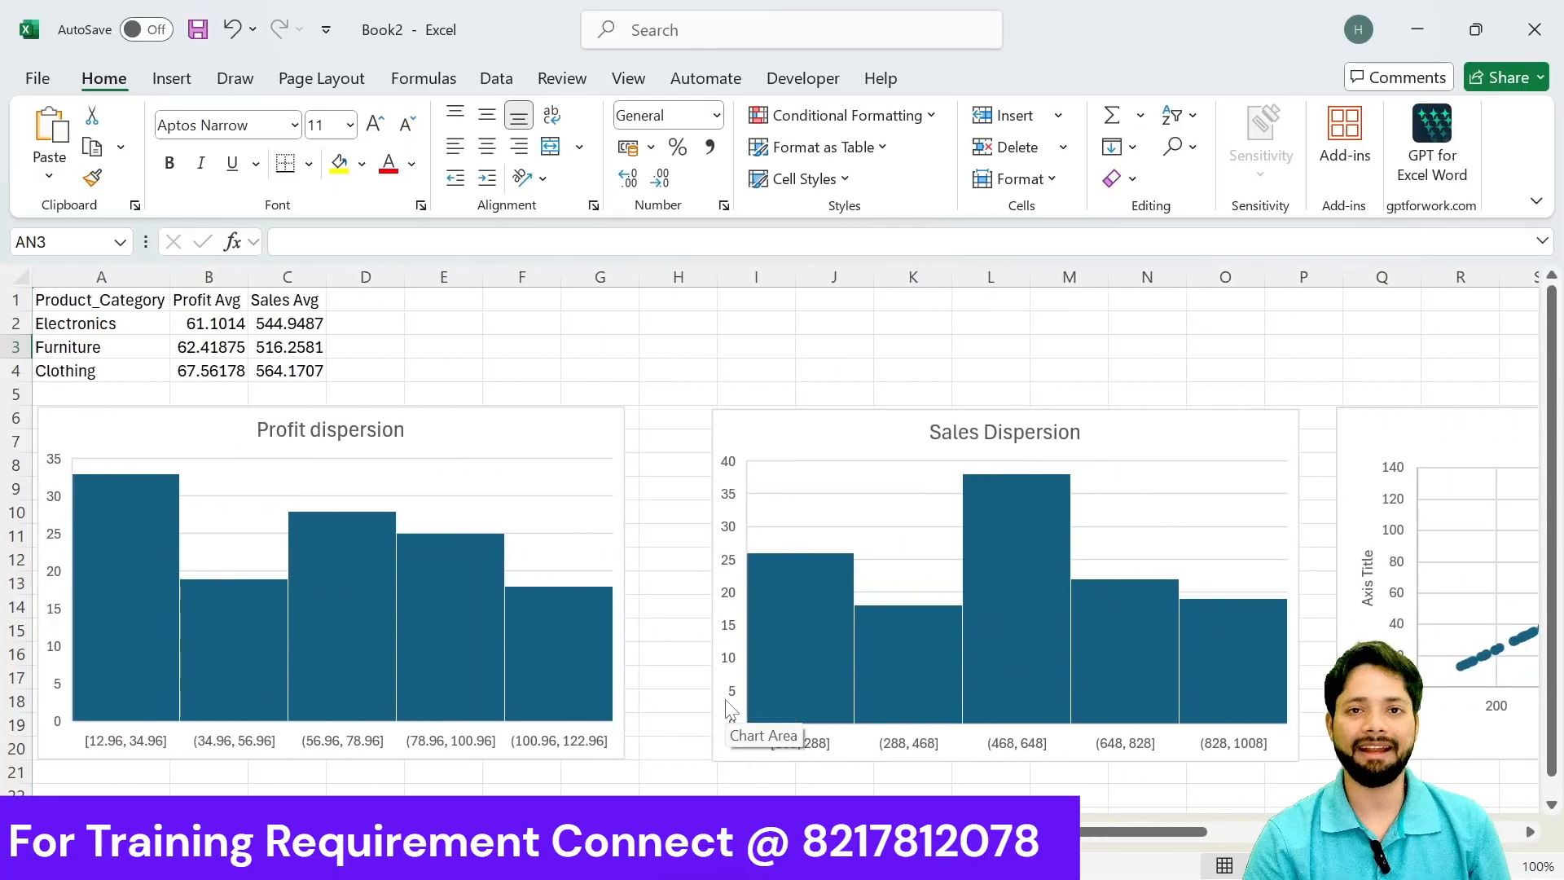